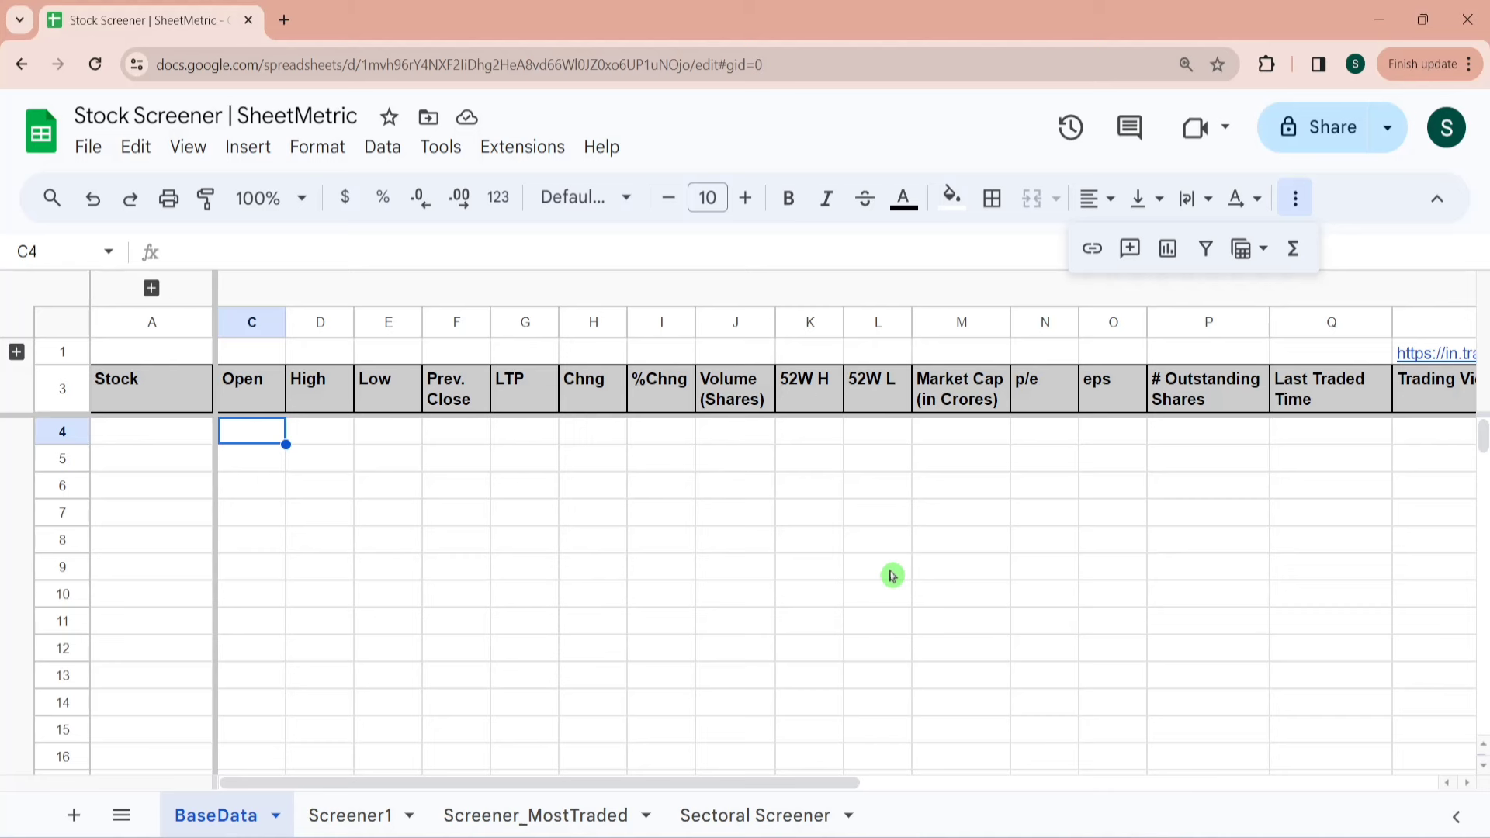
Open the NSE India website in a new browser tab and go to its live market indices page.
left_click(187, 440)
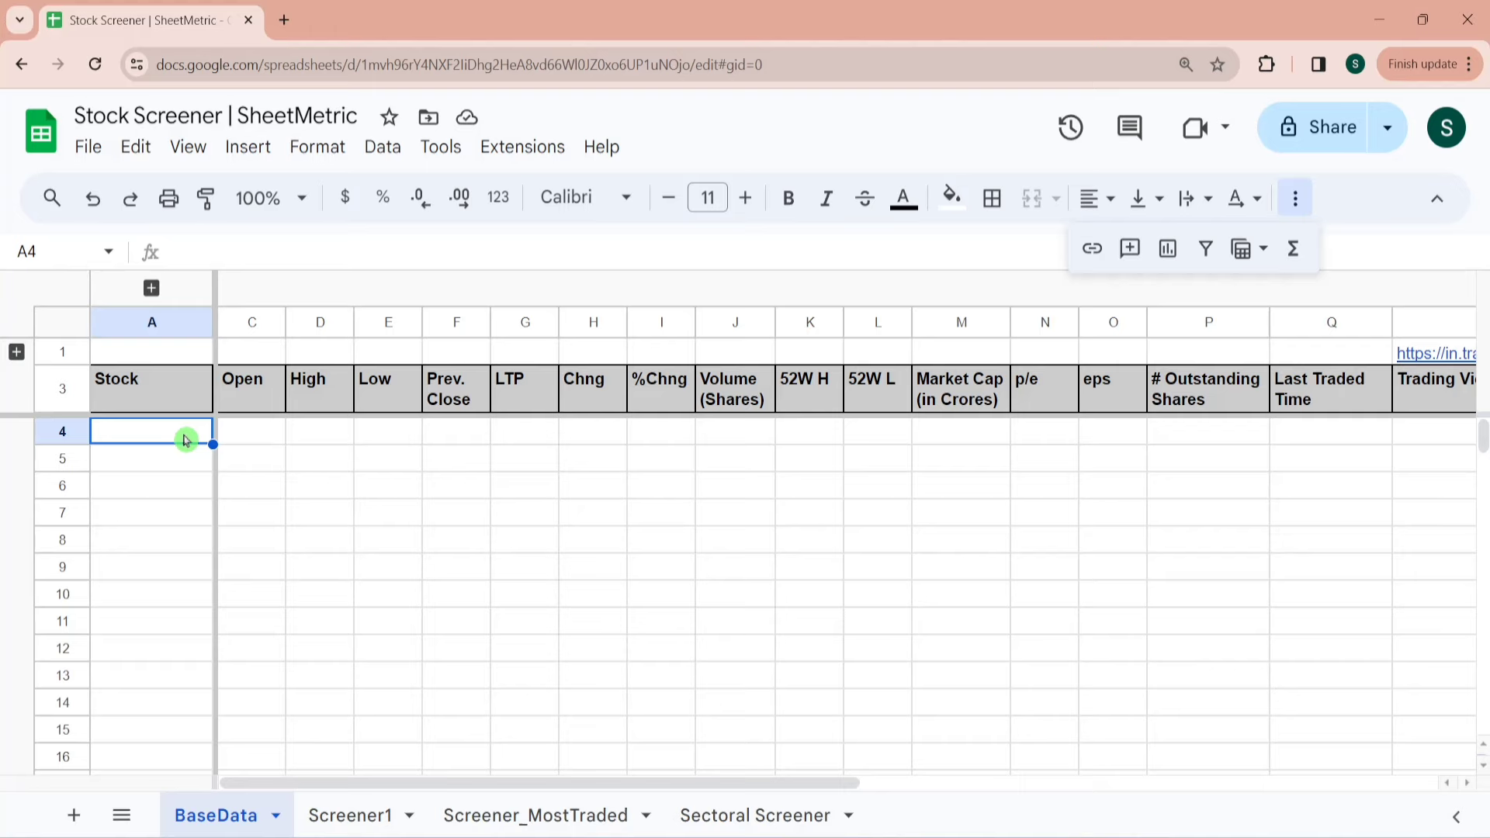
left_click(289, 21)
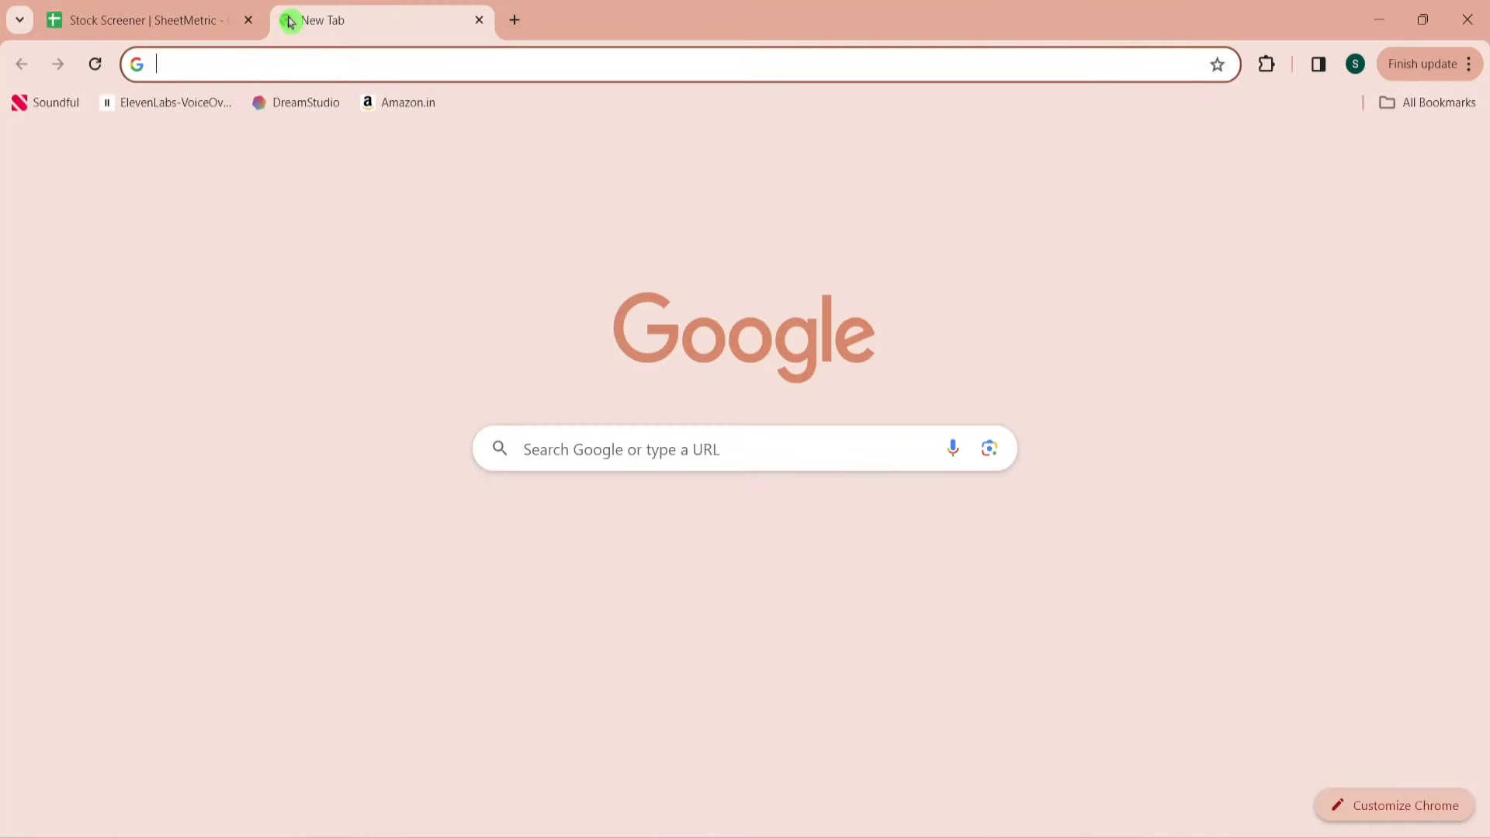
type("nse")
key("Return")
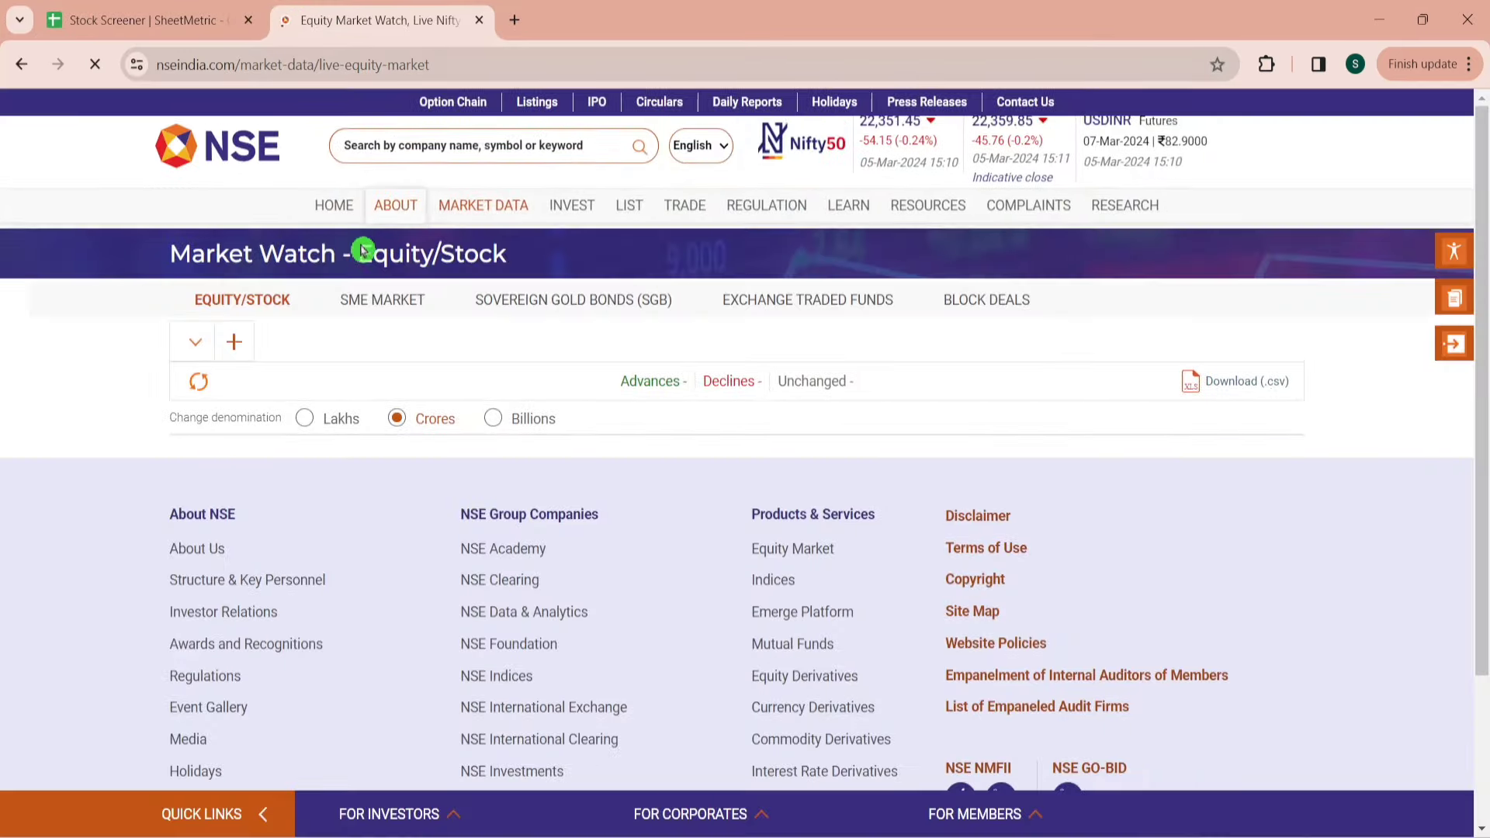
mouse_move(485, 221)
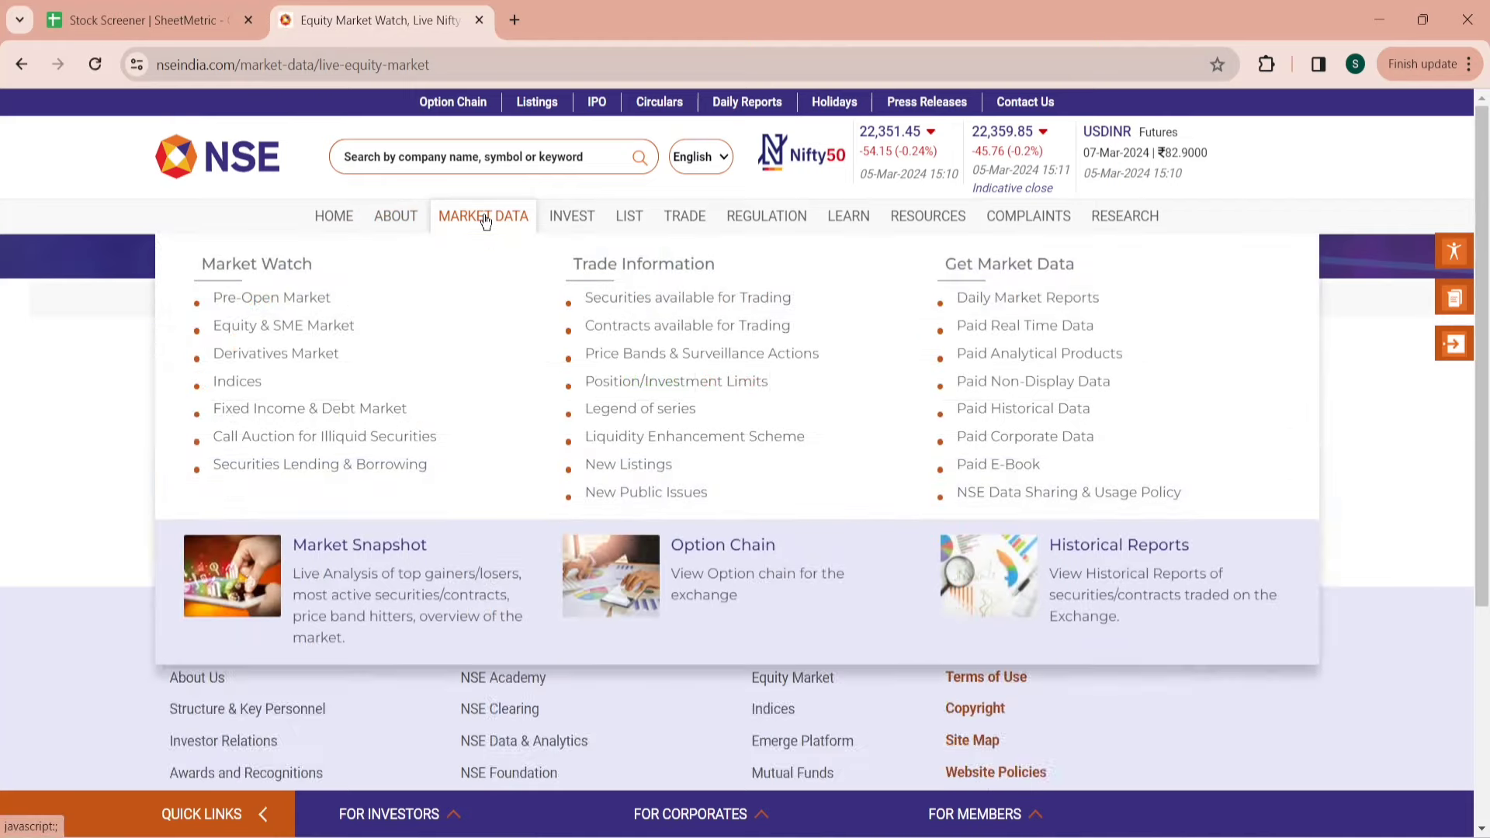
left_click(248, 384)
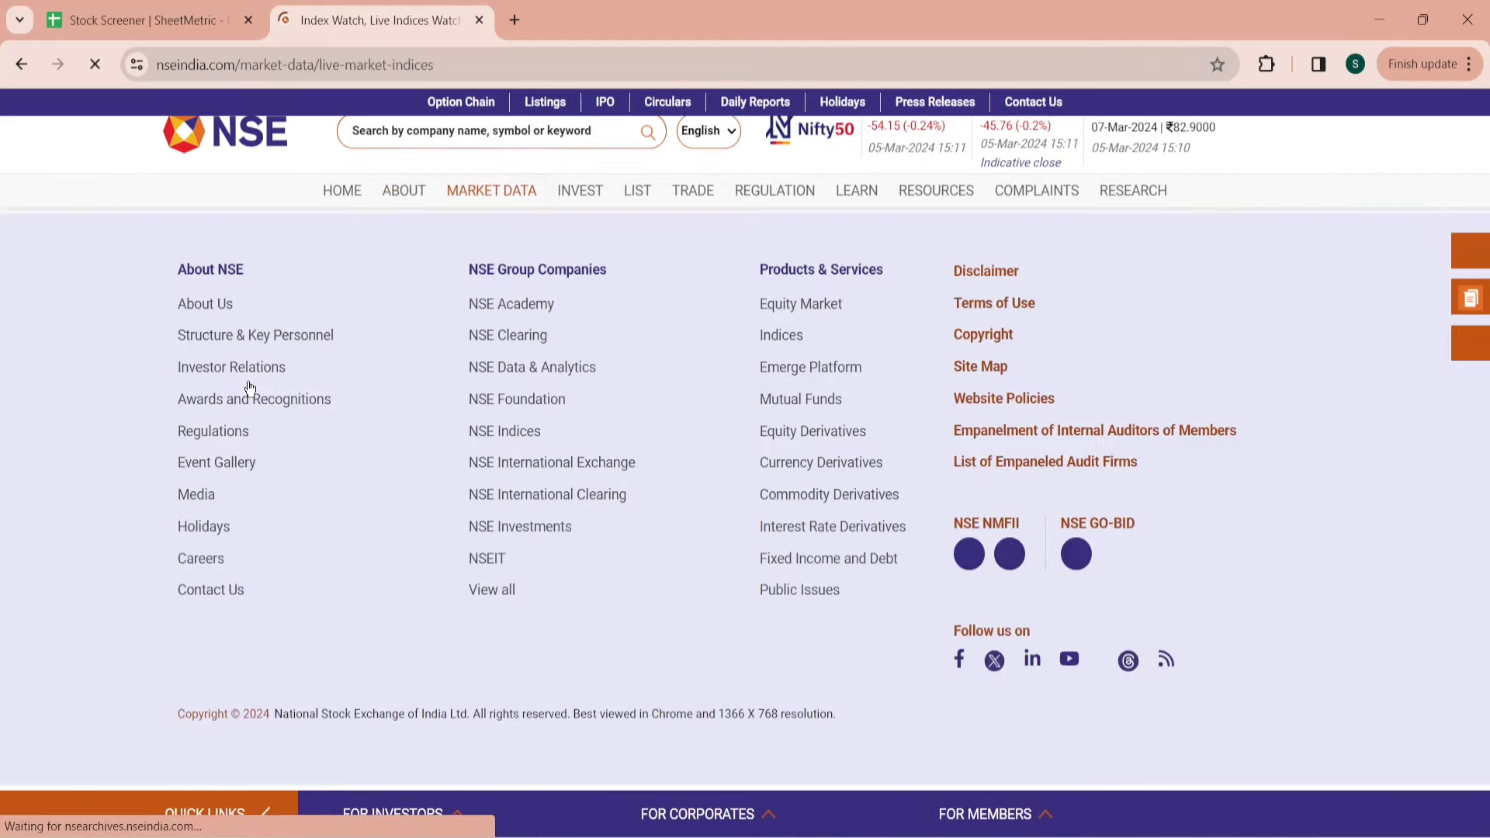
Open the NIFTY500 MULTICAP 50:25:25 index from the list and its downloaded CSV file in Excel.
scroll(85, 543, "down", 5)
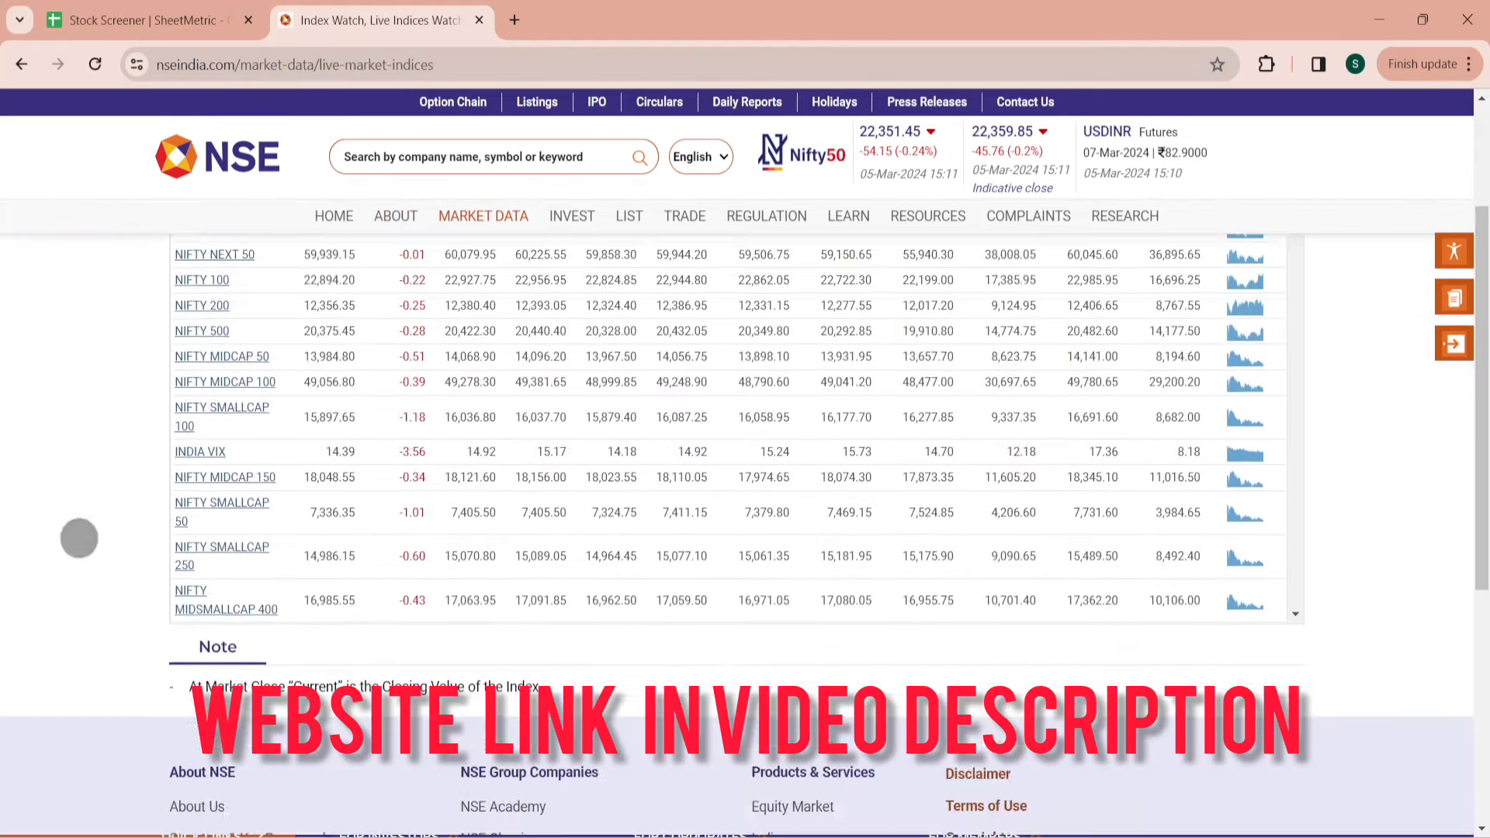
scroll(226, 406, "down", 4)
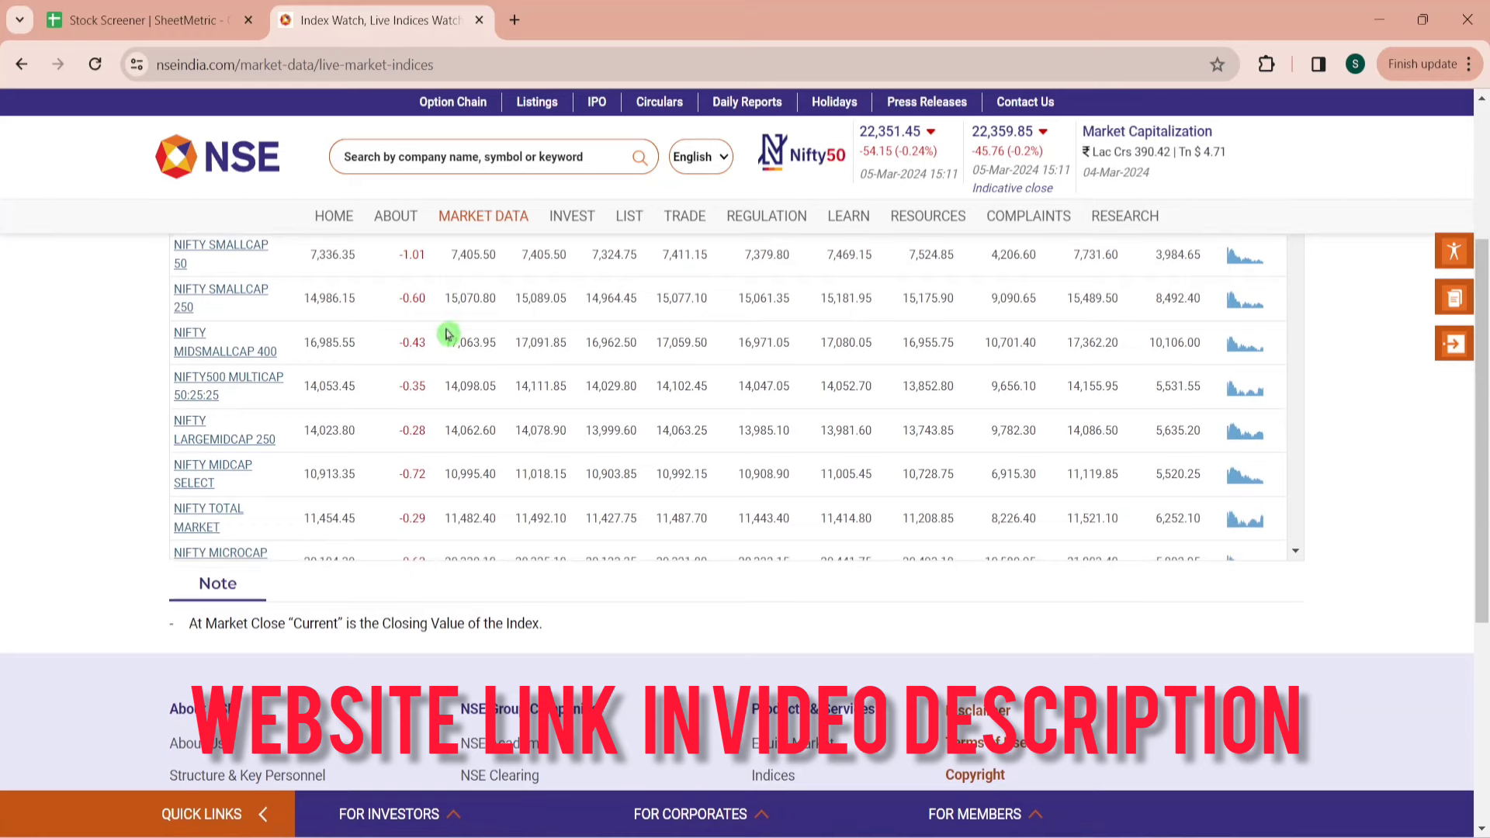
left_click(212, 397)
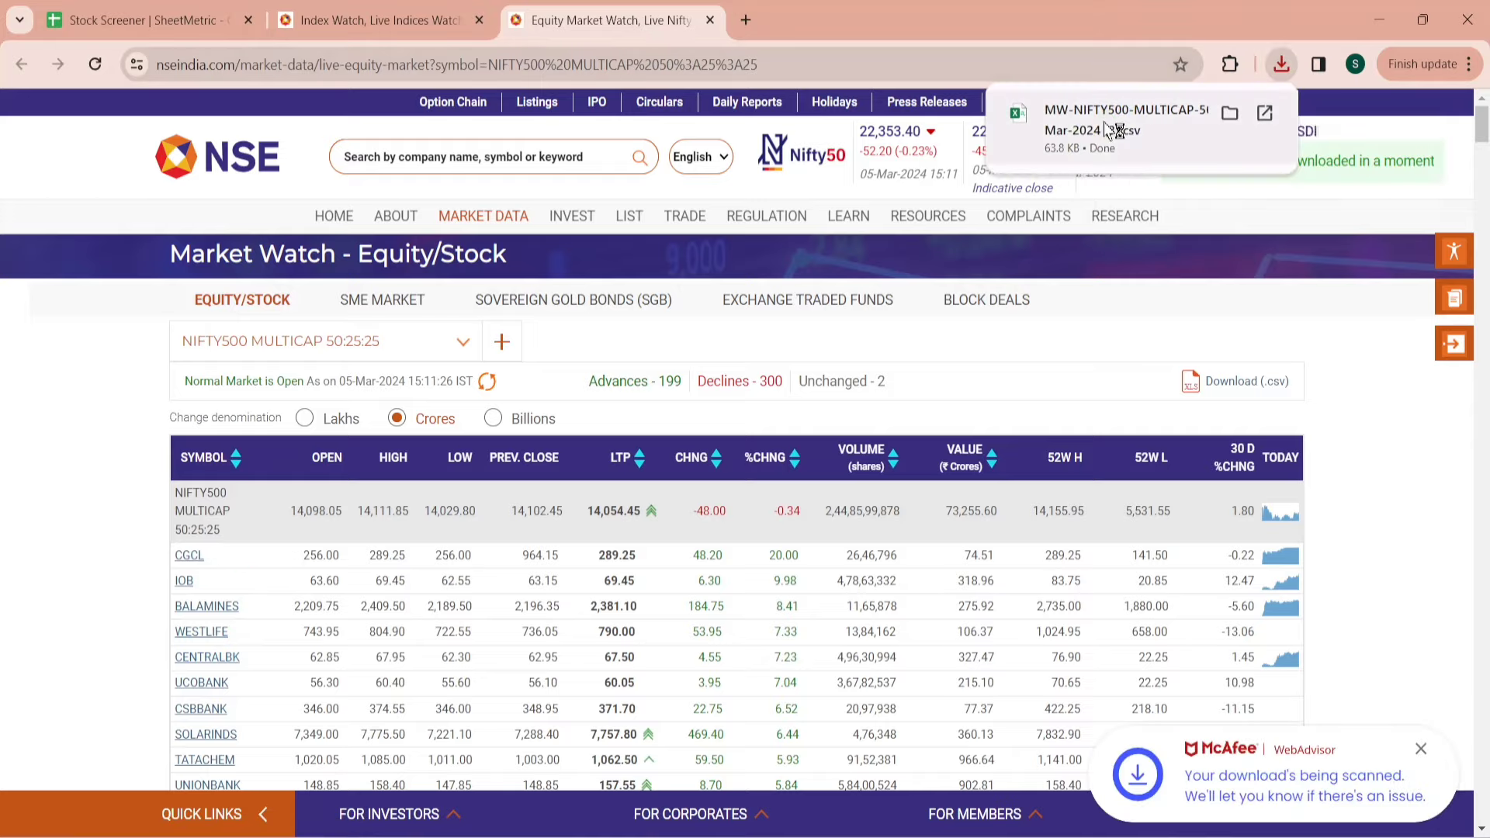
left_click(1110, 126)
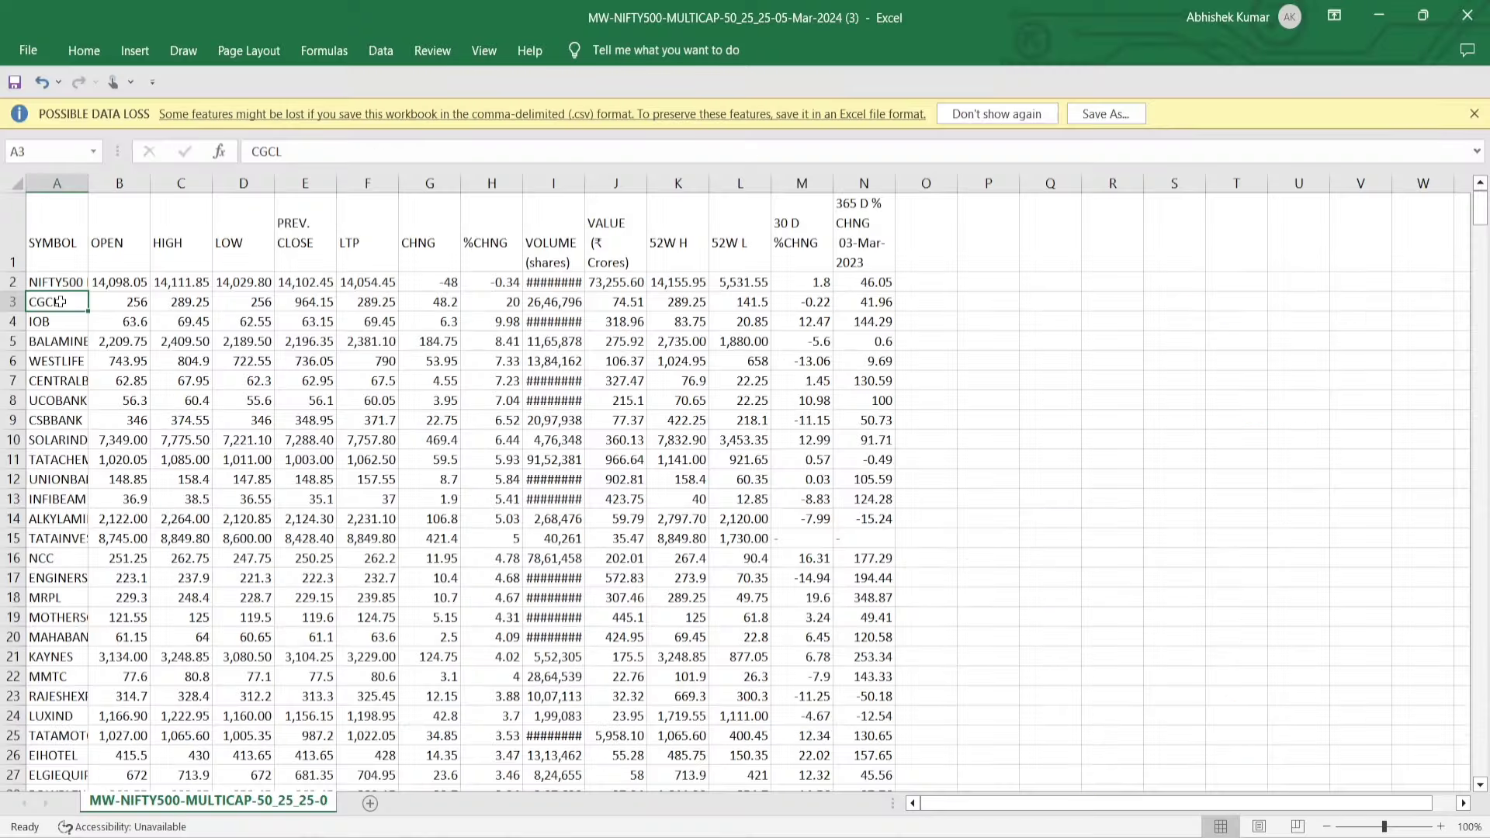
Copy all stock symbols from CGCL downward in the CSV and paste them into the BaseData sheet starting at A4.
key("ctrl+shift+Down")
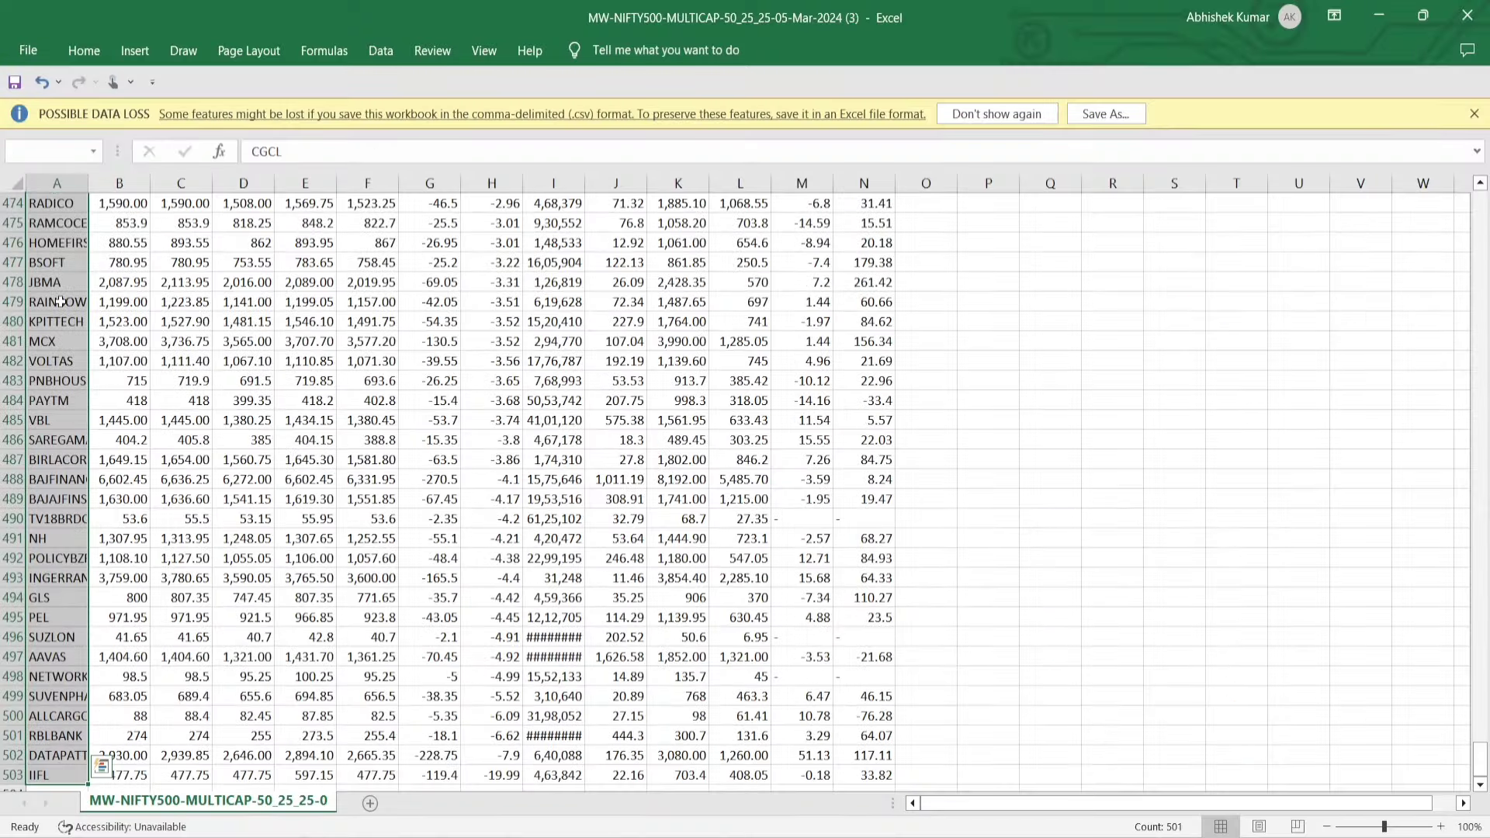
key("ctrl+c")
key("alt+Tab")
left_click(153, 440)
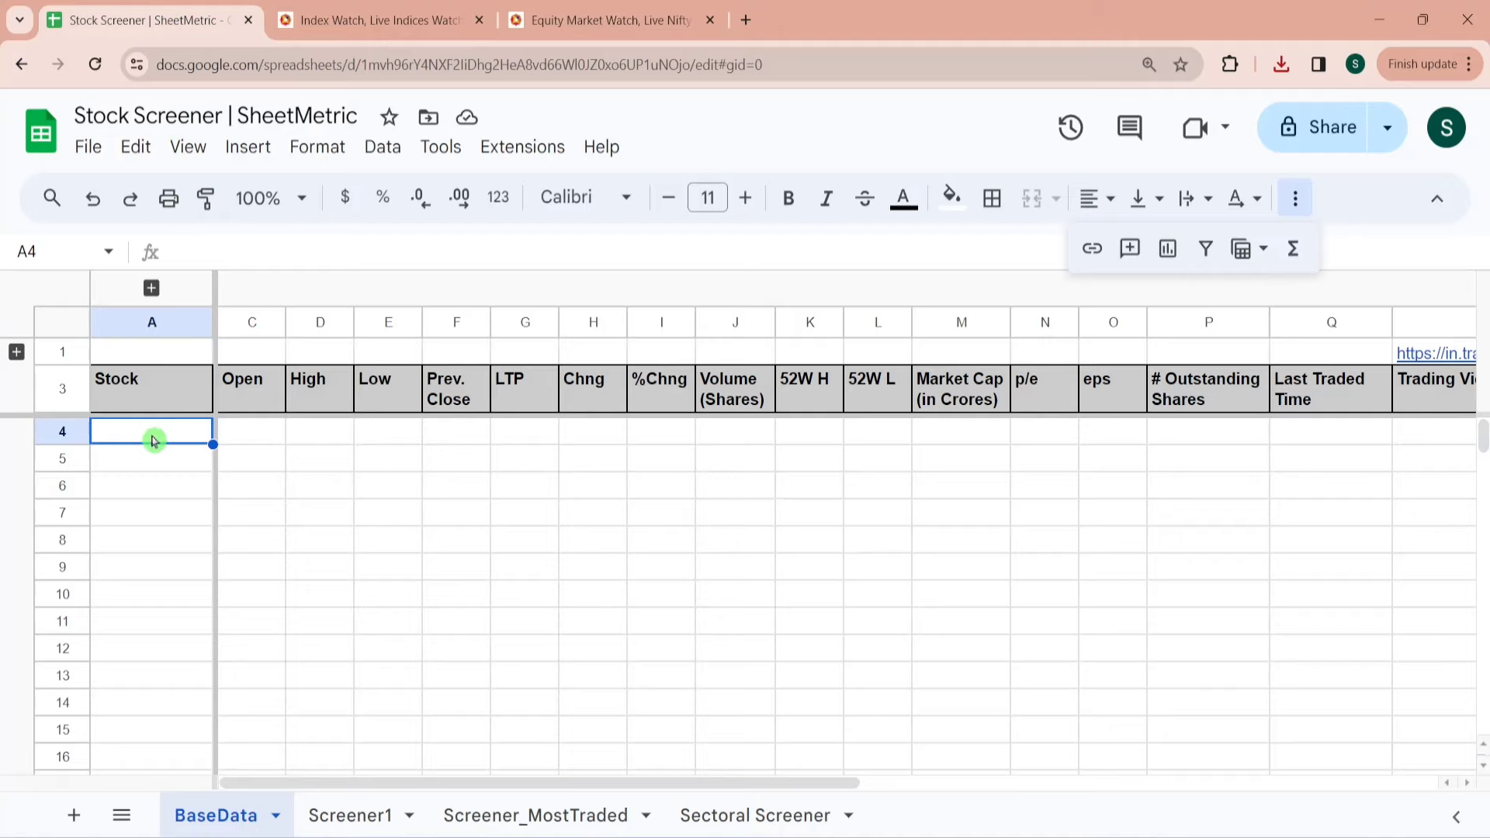
key("ctrl+v")
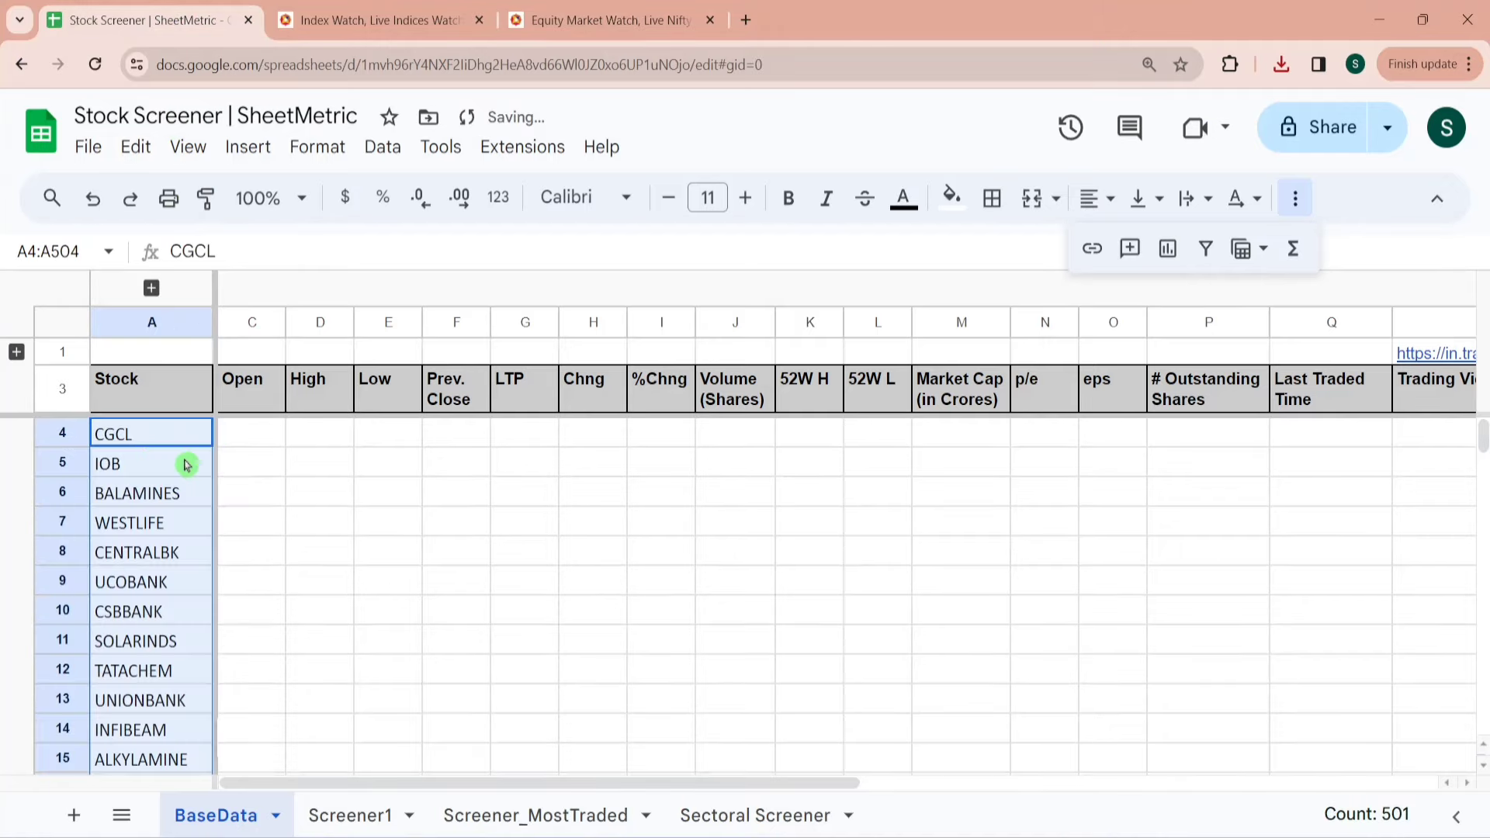
key("ctrl+Down")
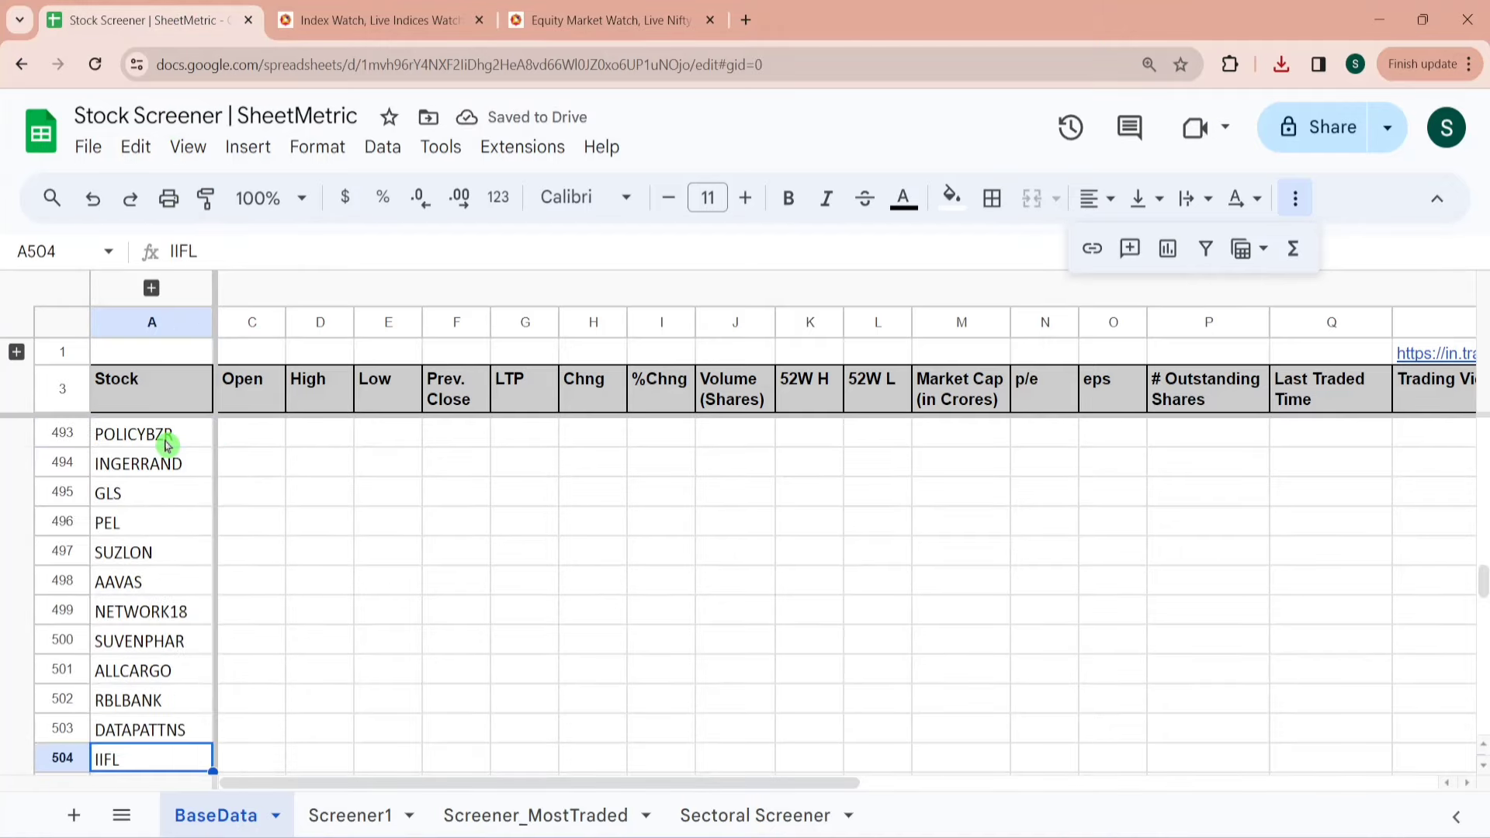
key("ctrl+Up")
key("Down")
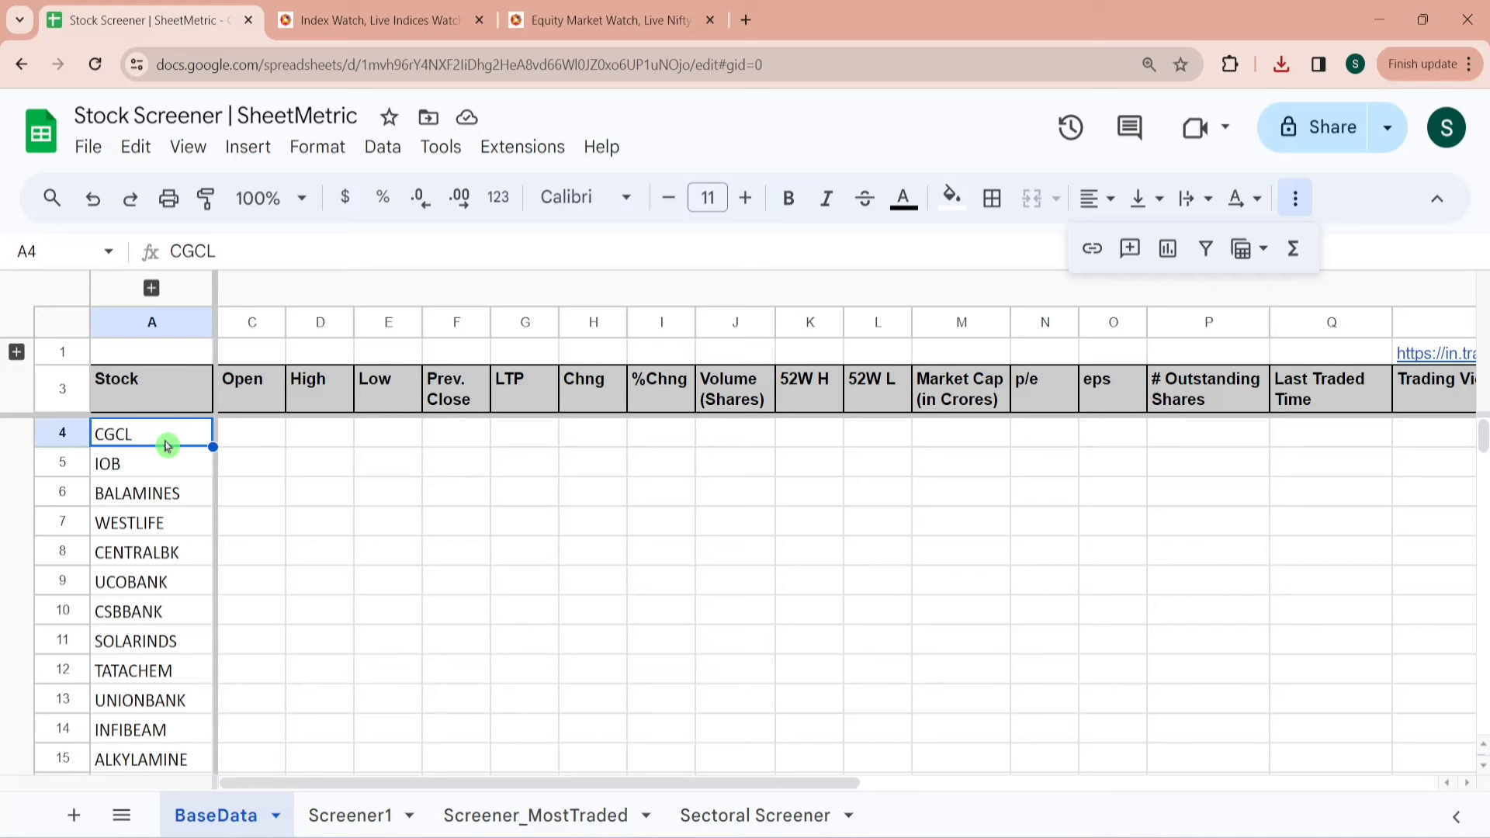
Review the row 3 column headers of the BaseData sheet from Open through eps.
left_click(336, 389)
key("Left")
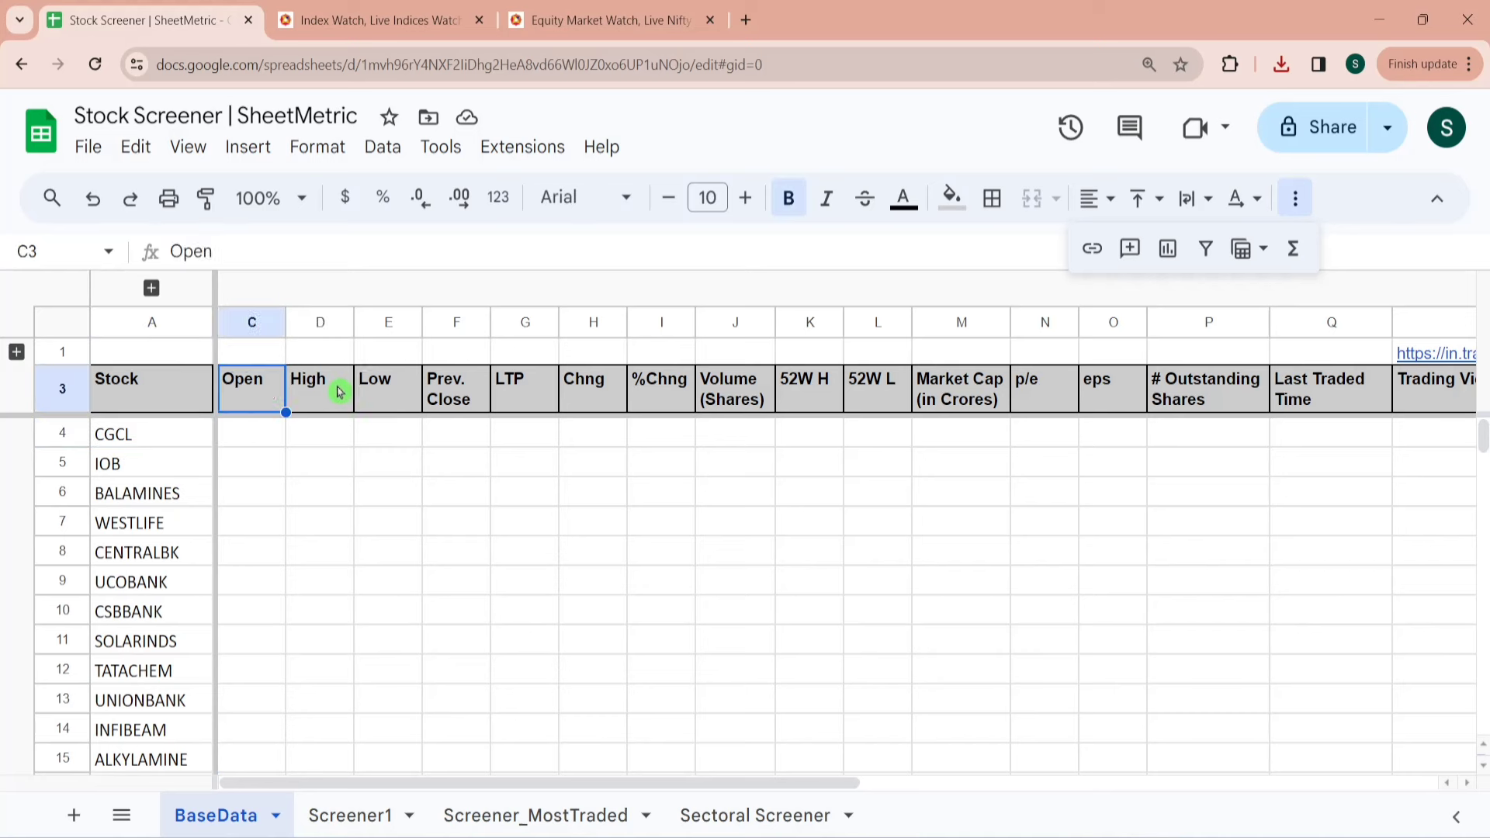
key("Right")
key("Right")
key("Left")
key("Right")
key("Right")
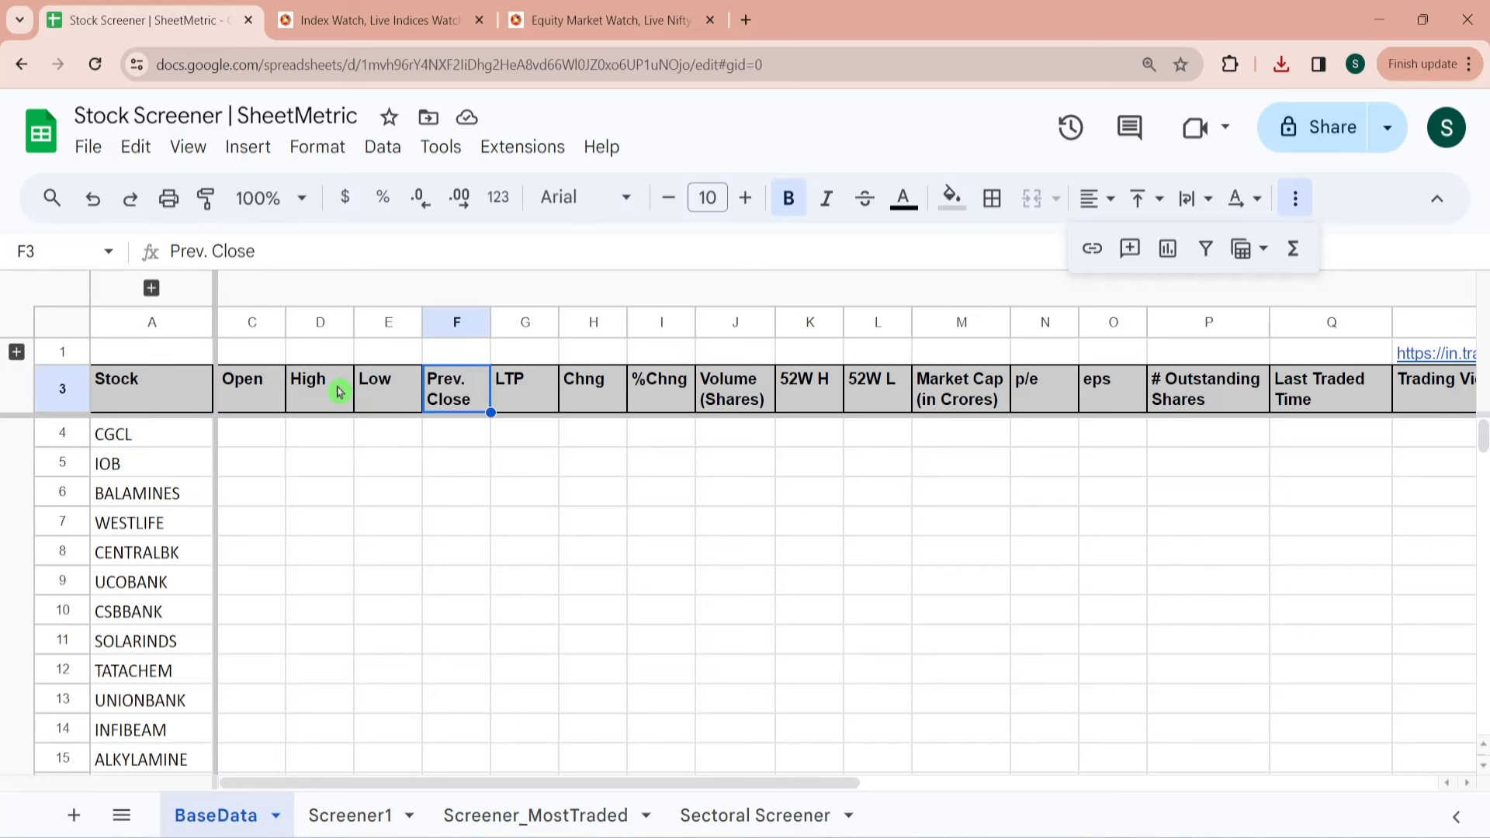
key("Right")
key("Right")
key("Right")
key("Right")
key("Right")
key("Right")
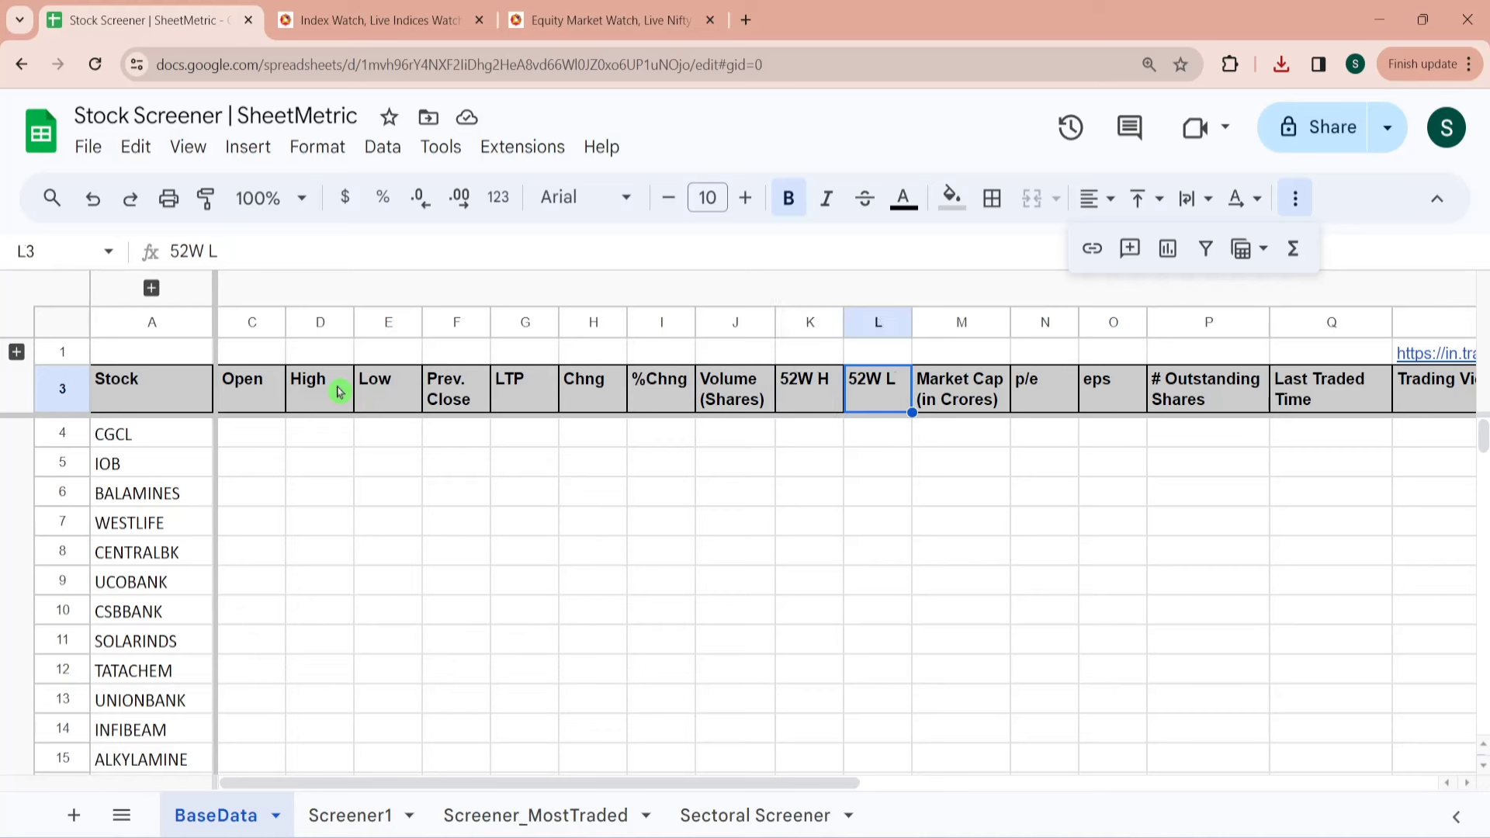
key("Right")
key("Right")
key("Right")
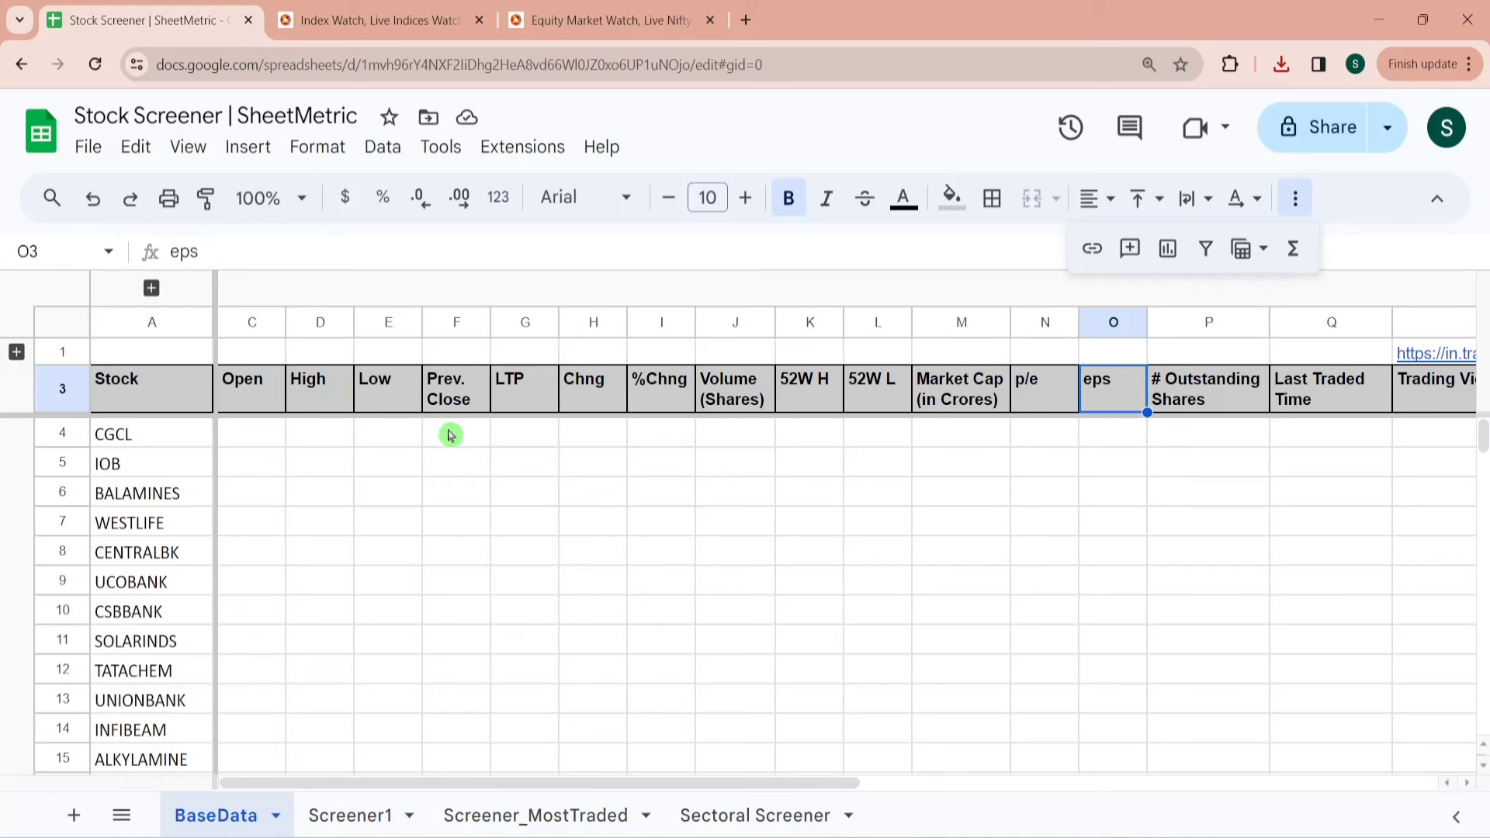
left_click(282, 443)
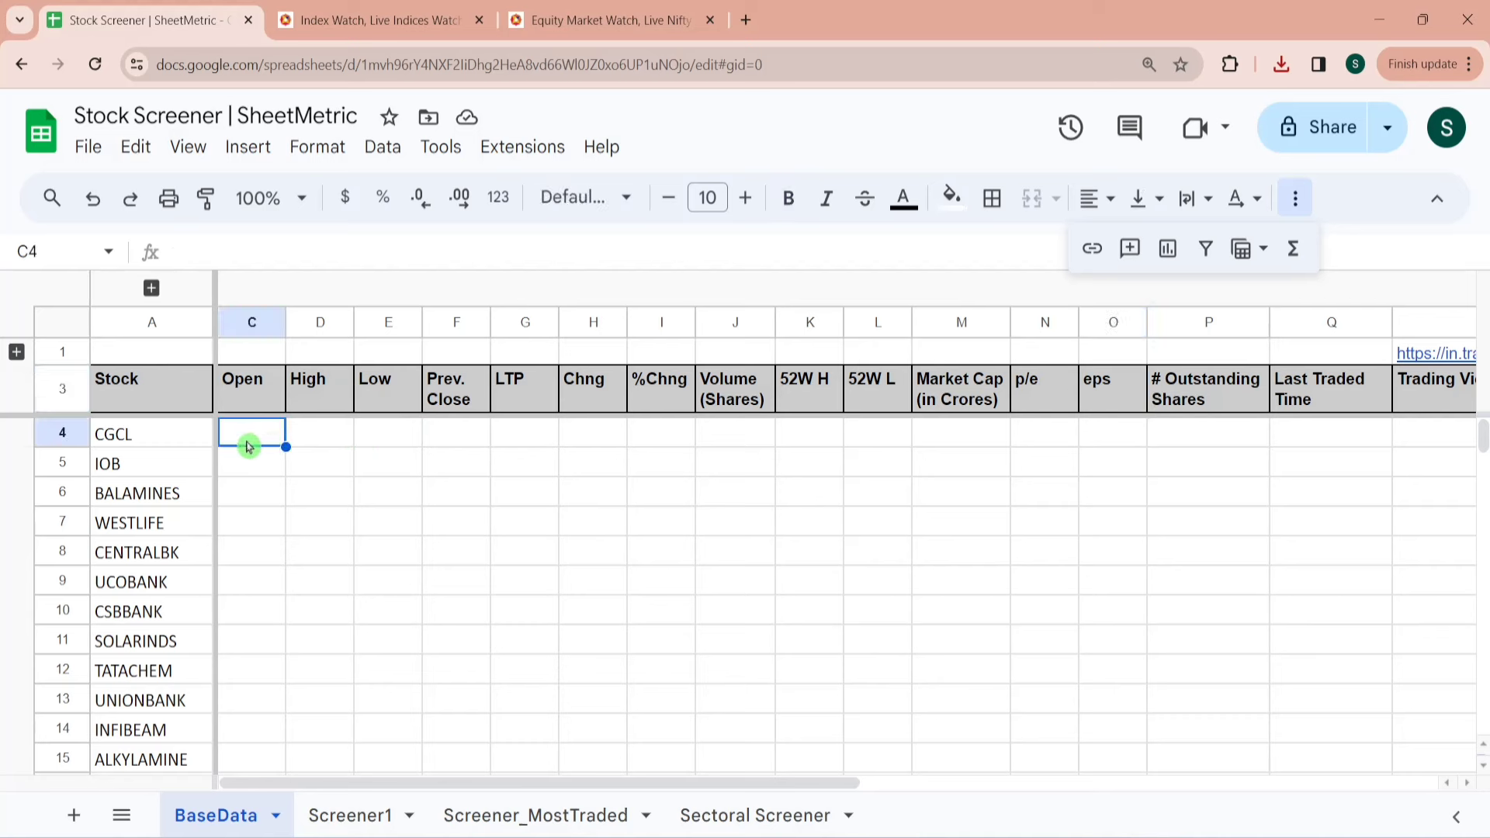
left_click(309, 448)
type("=")
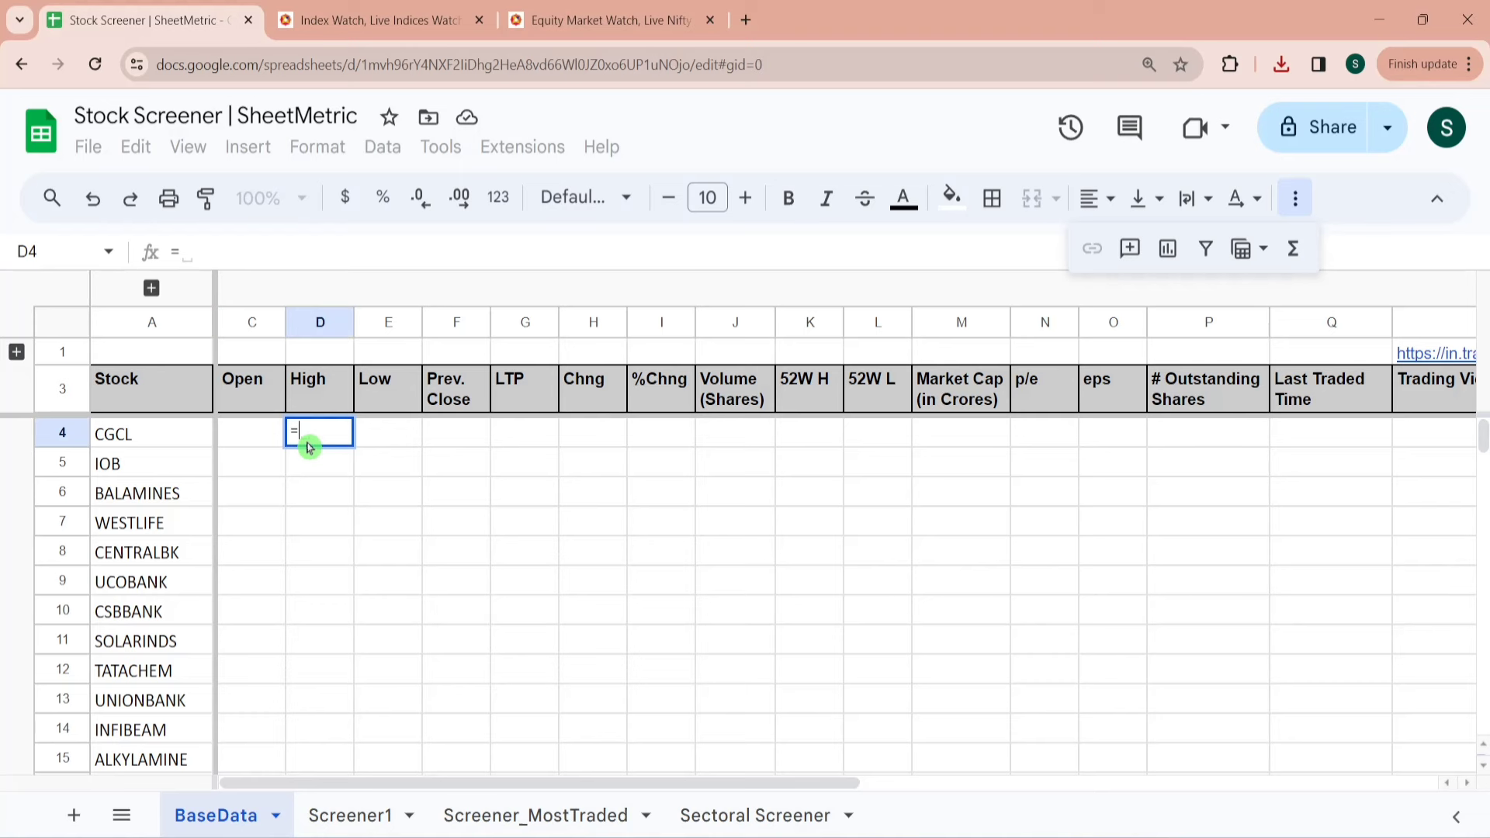
type("Goo")
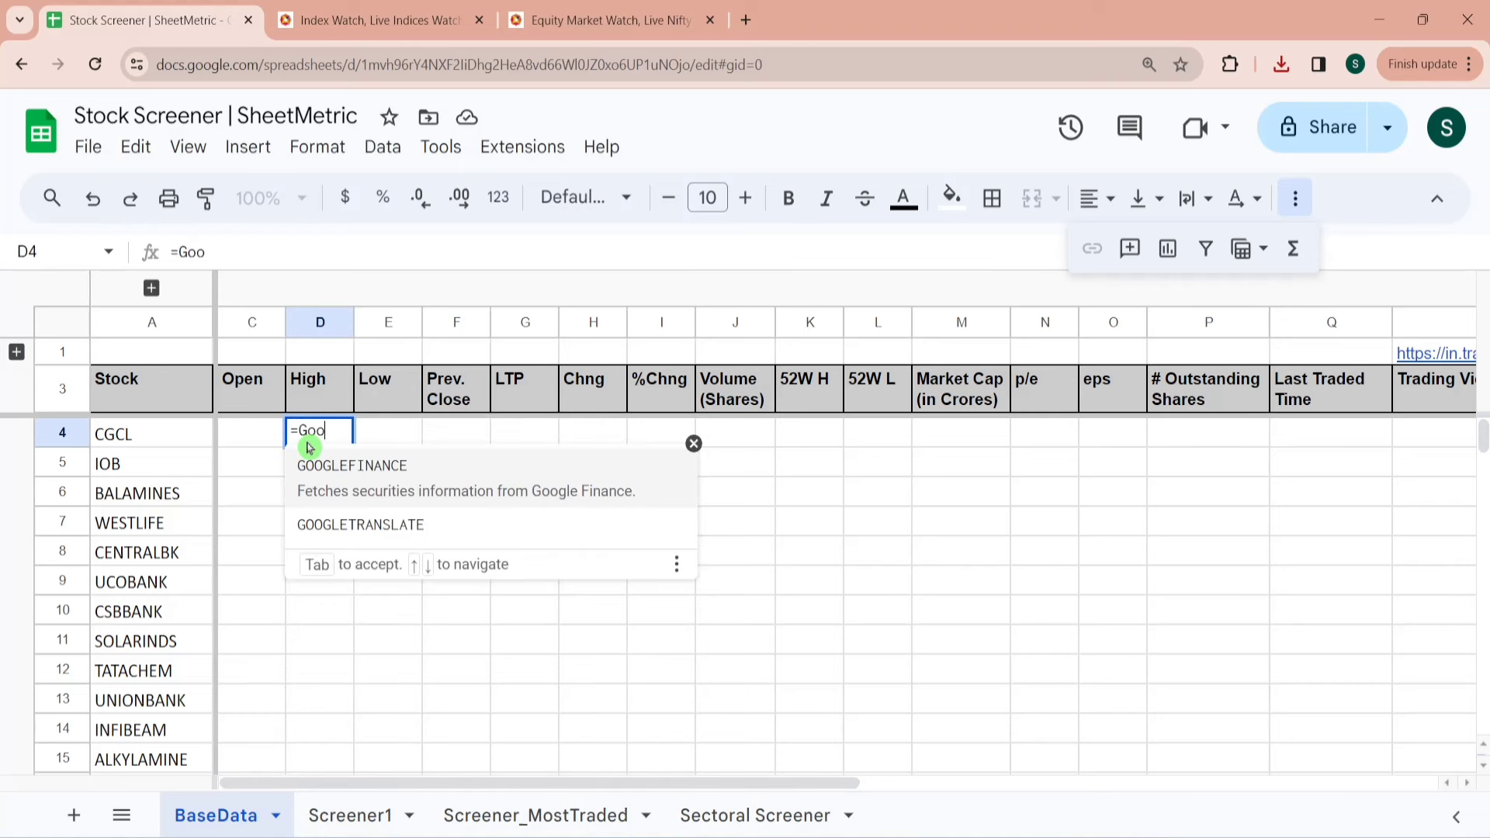
key("Tab")
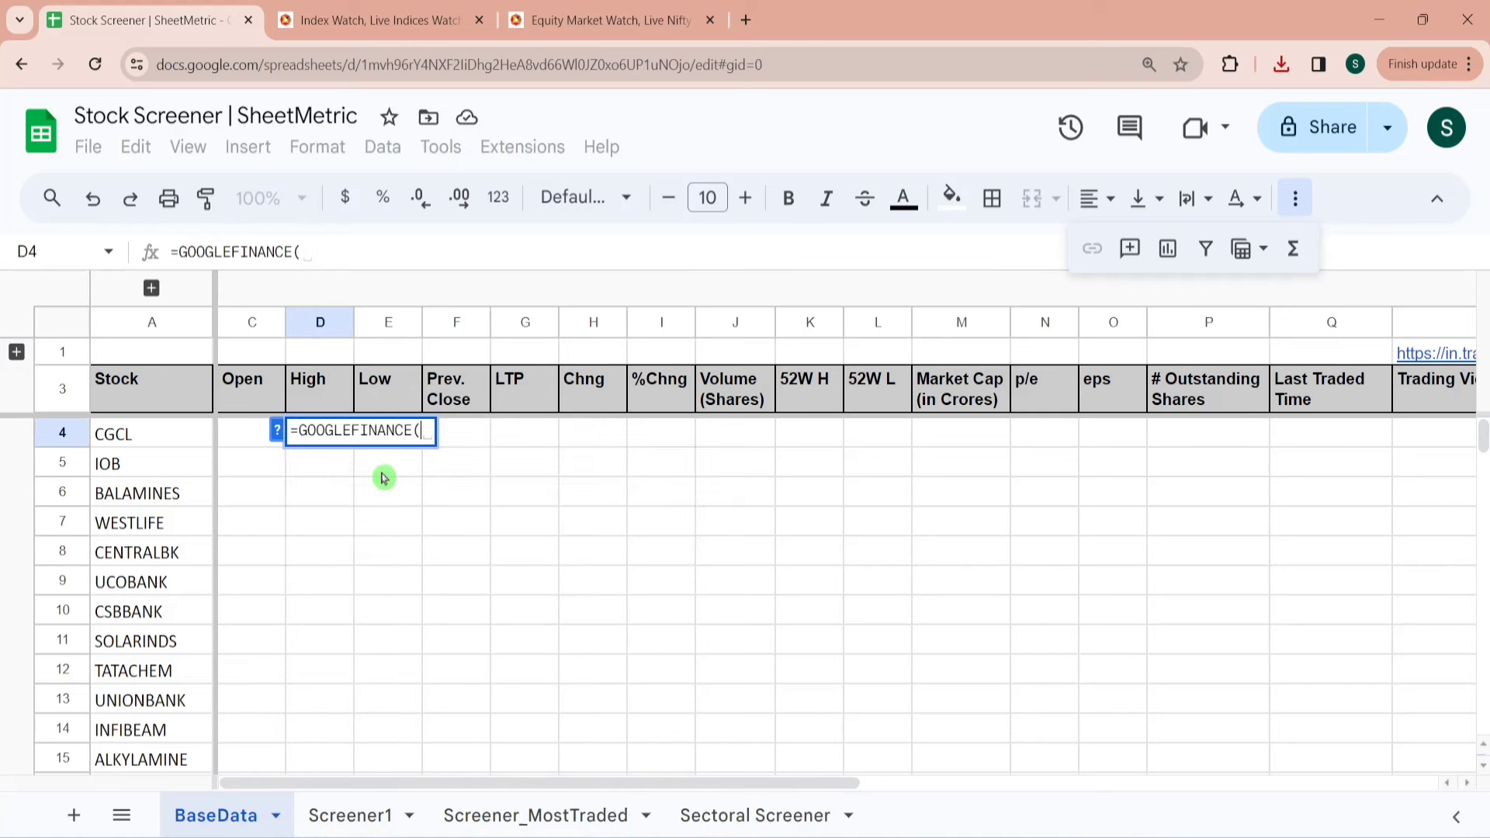
left_click(277, 430)
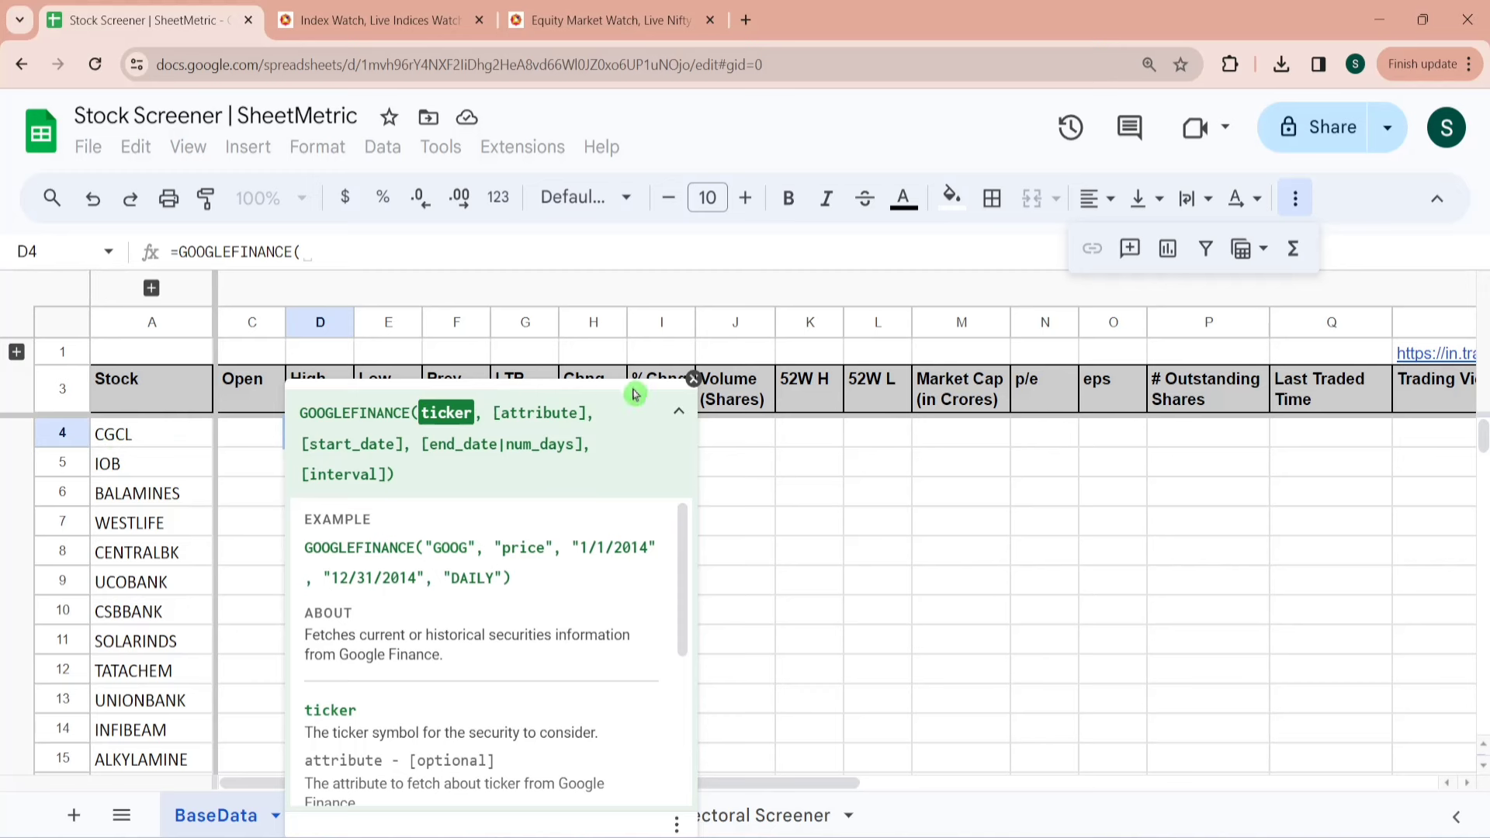
left_click(693, 379)
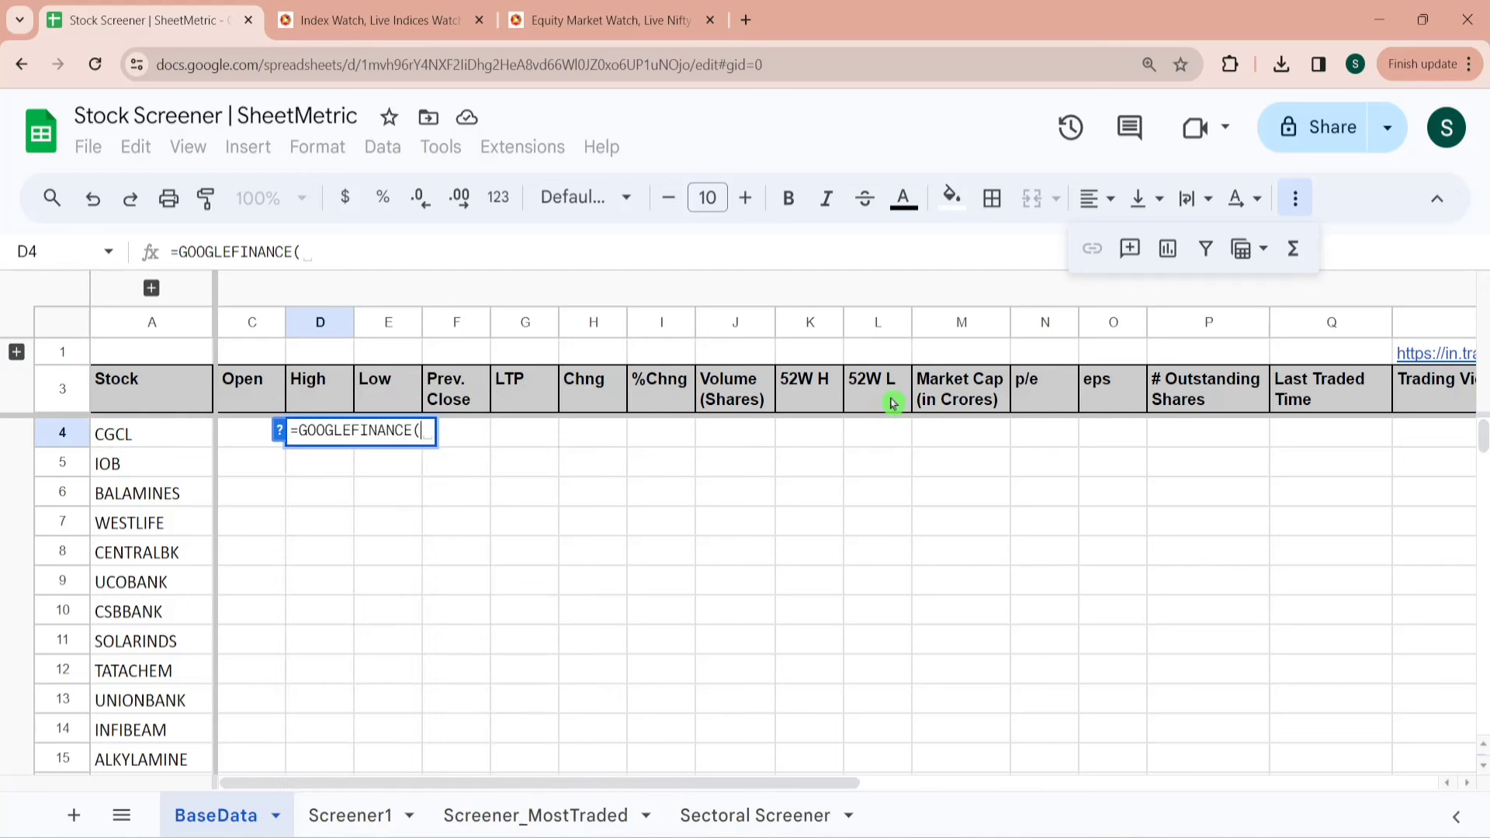
key("Escape")
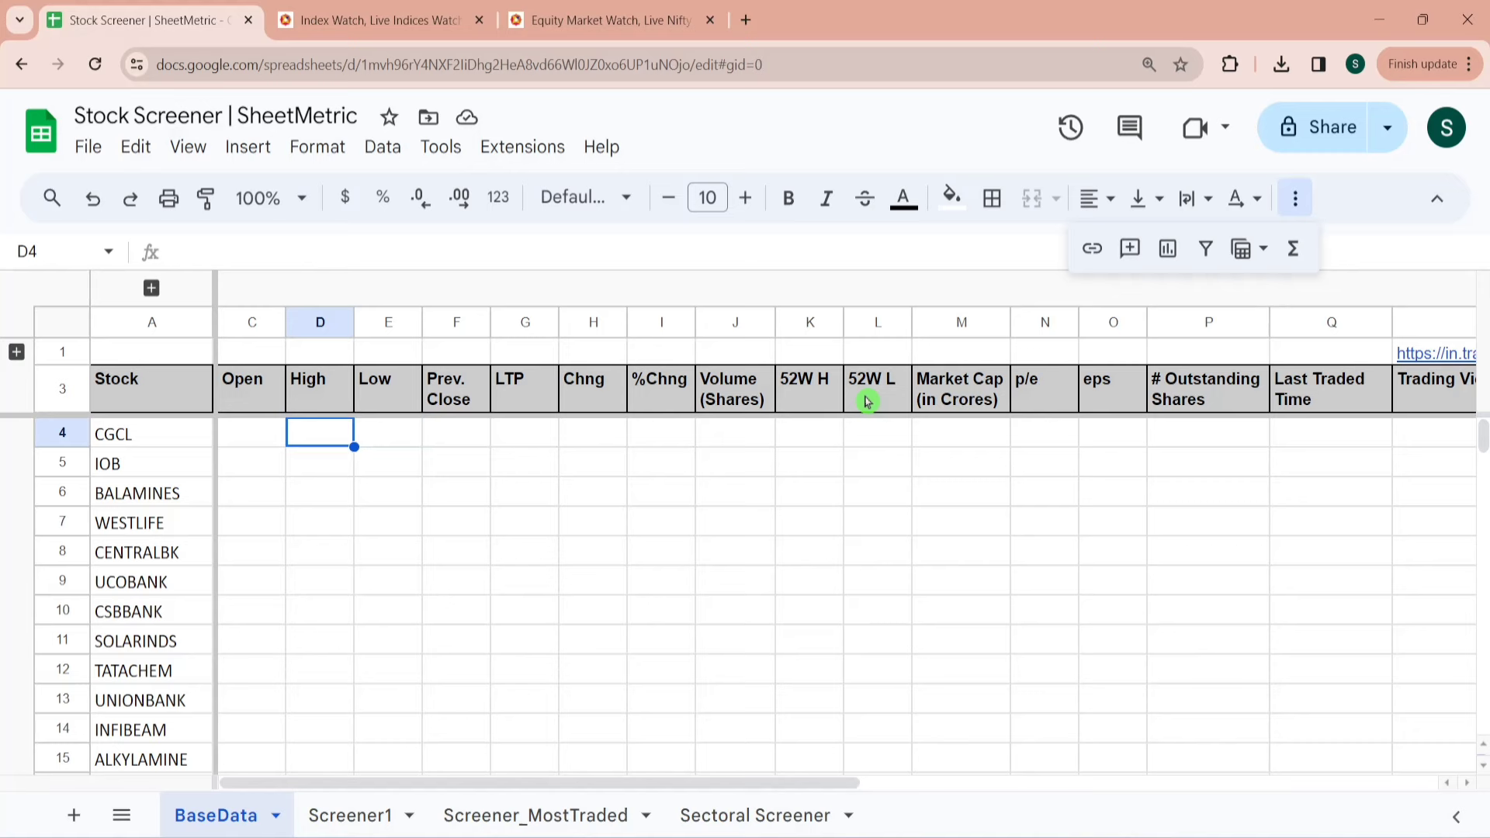
Expand the collapsed Google Finance Code column and open the support link stored in B1.
left_click(150, 291)
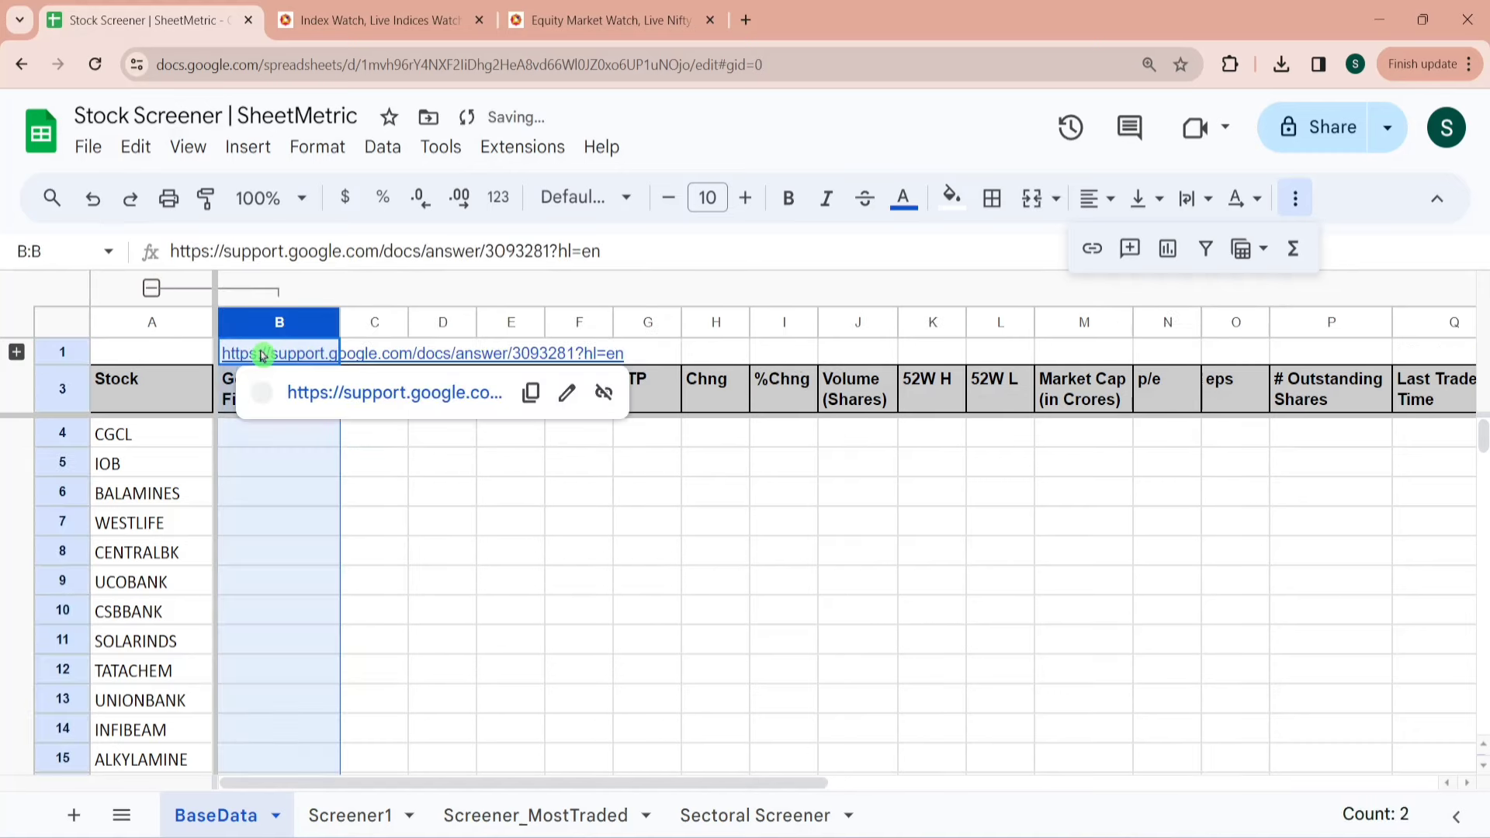
left_click(266, 349)
left_click(392, 392)
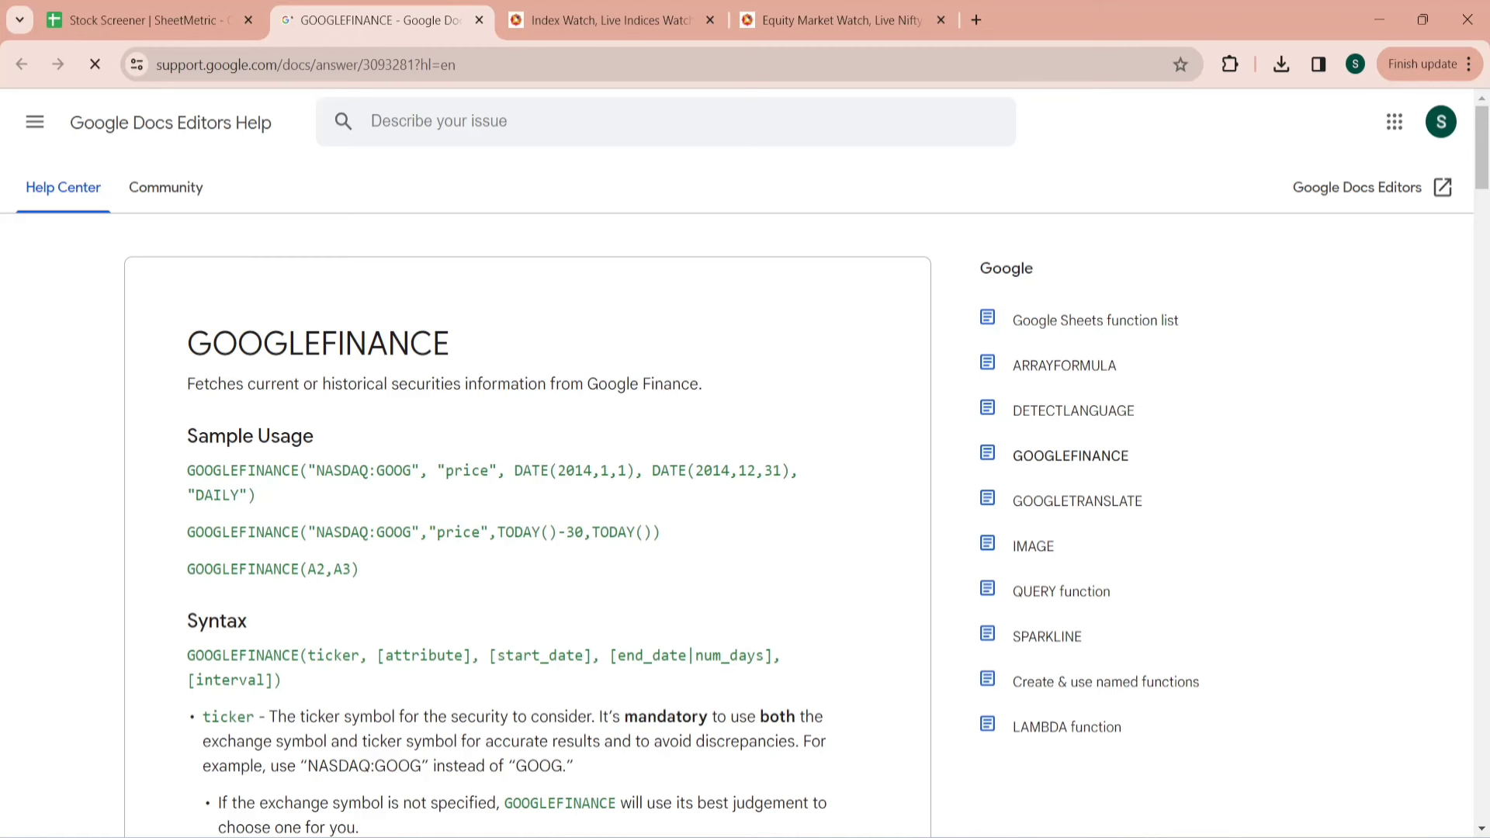
Examine the GOOGLEFINANCE sample usage and its list of real-time attributes, then return to the Stock Screener spreadsheet.
left_click_drag(316, 471, 359, 470)
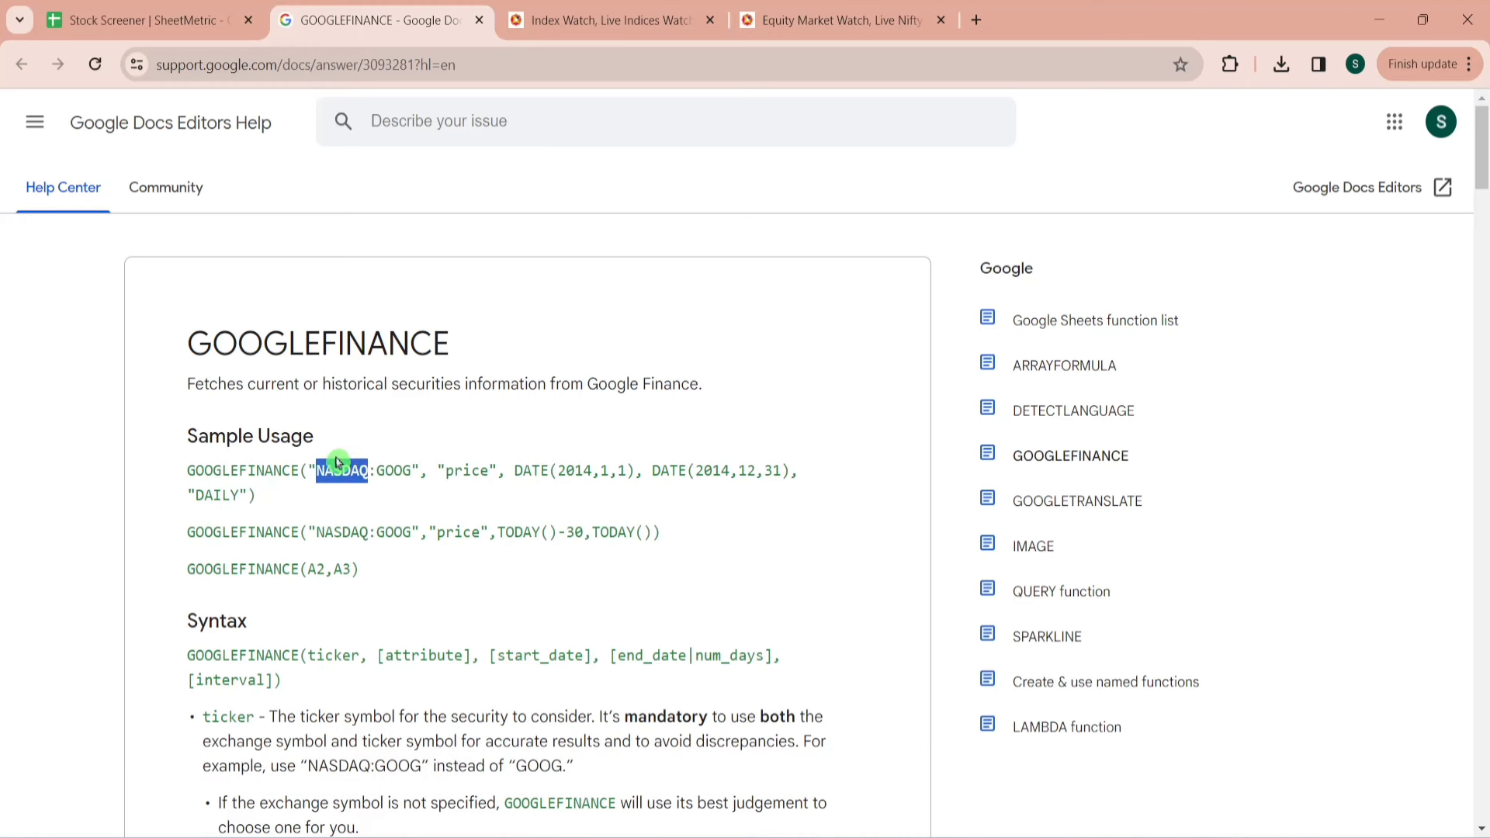
left_click(416, 549)
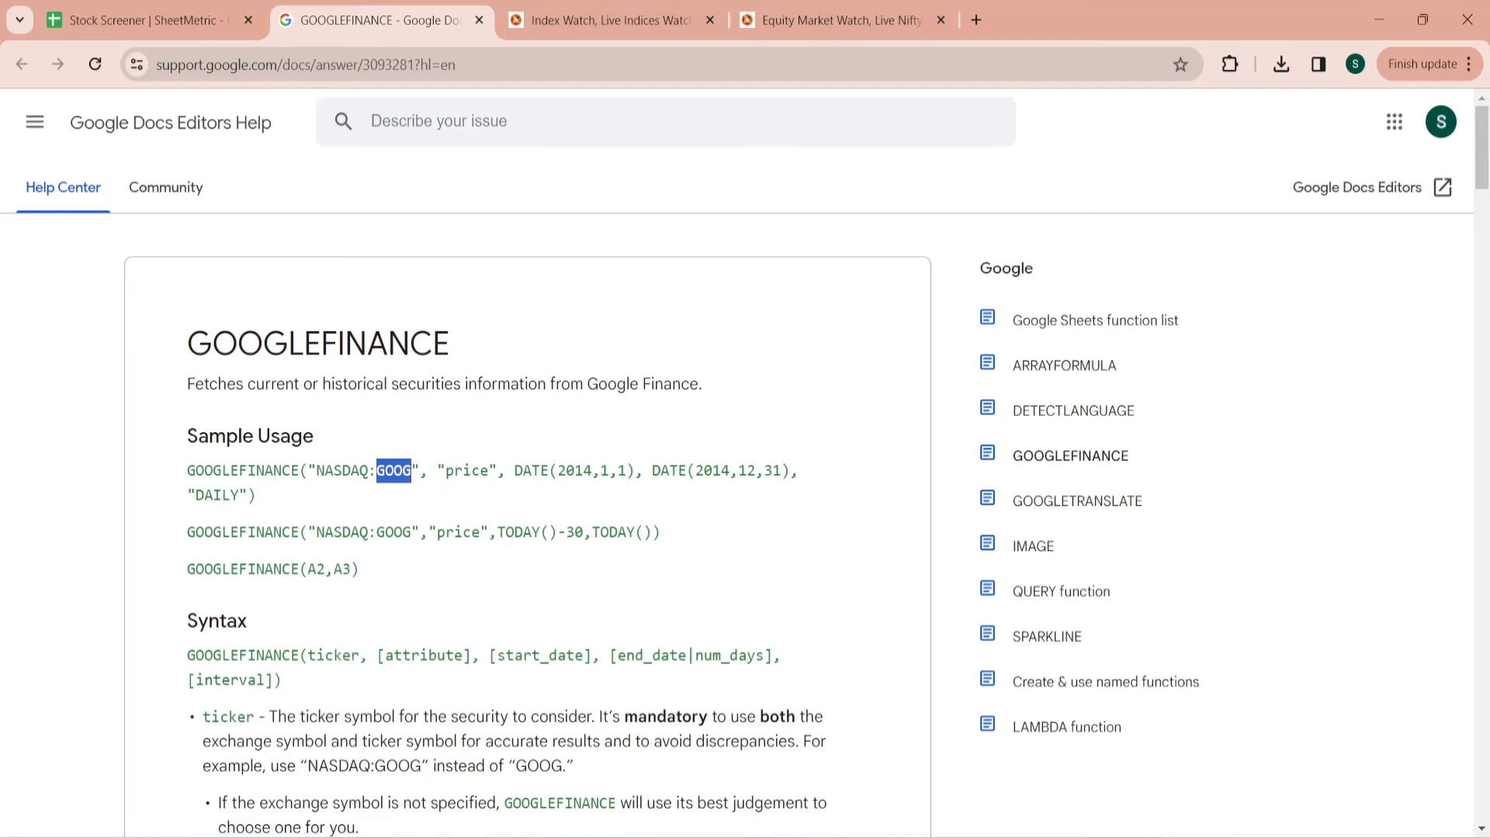
left_click_drag(489, 470, 601, 470)
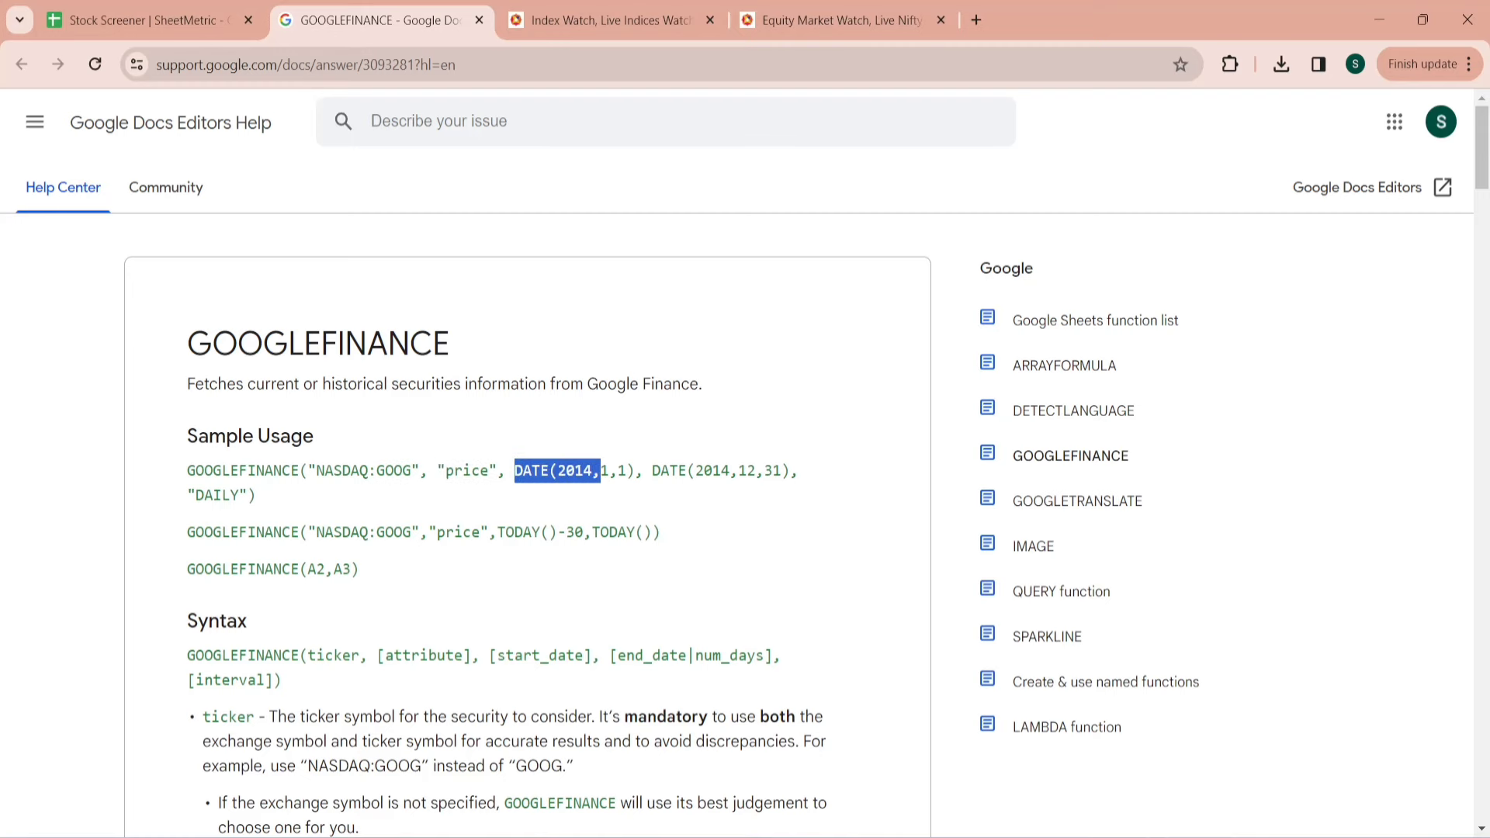
scroll(823, 434, "down", 7)
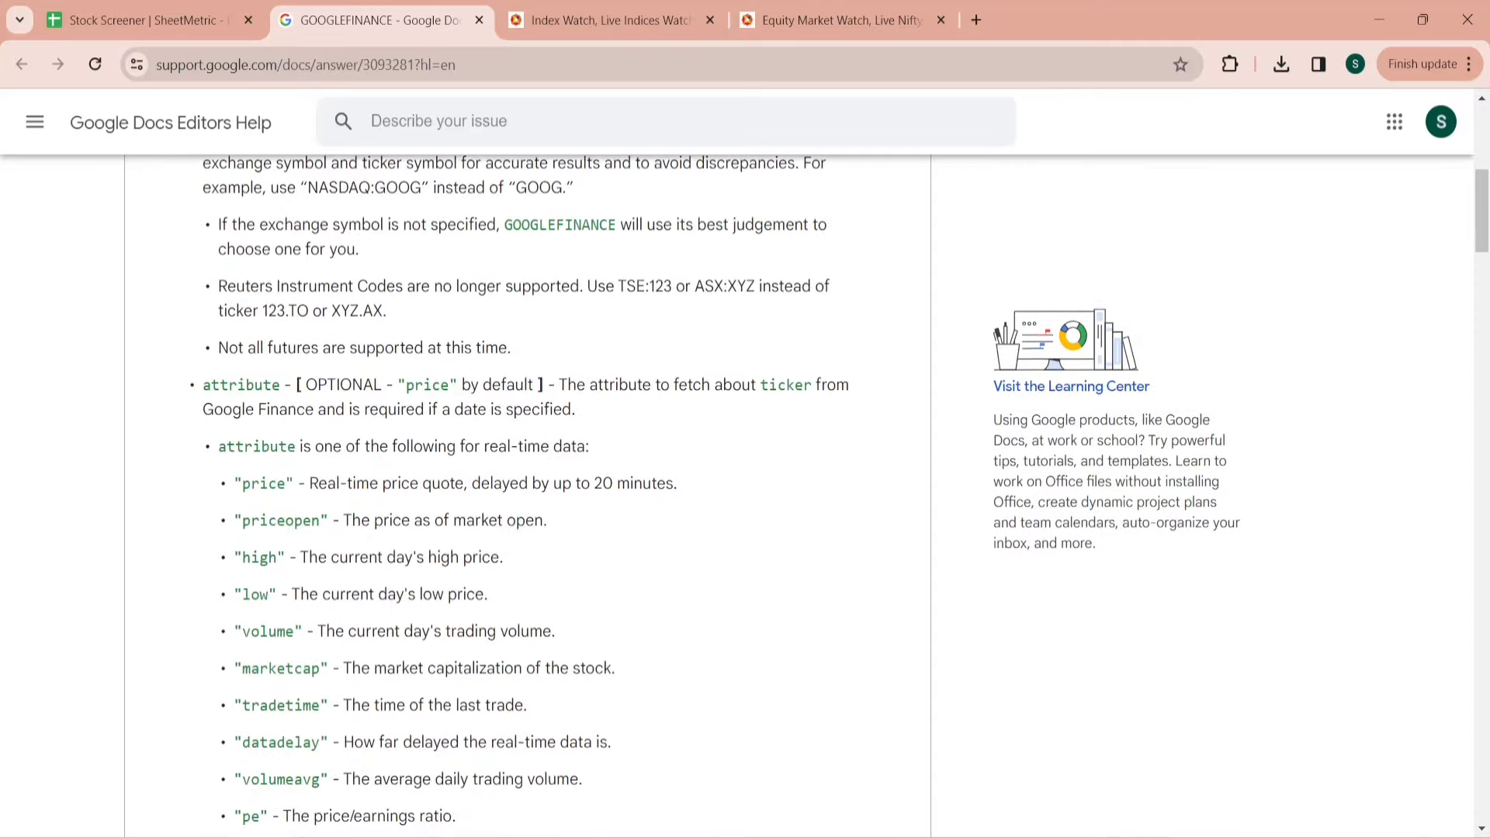
scroll(795, 520, "down", 1)
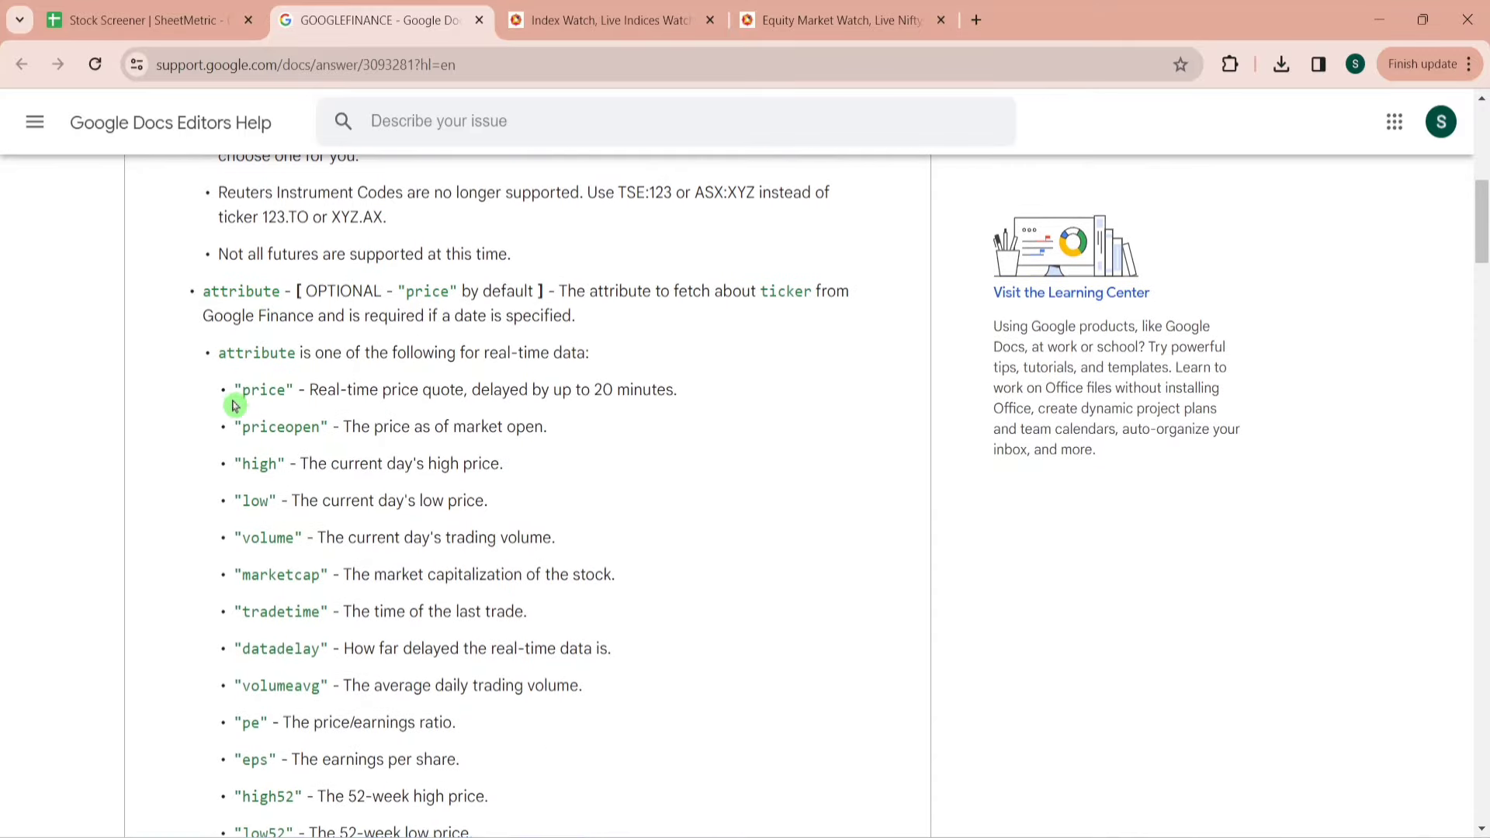
double_click(264, 390)
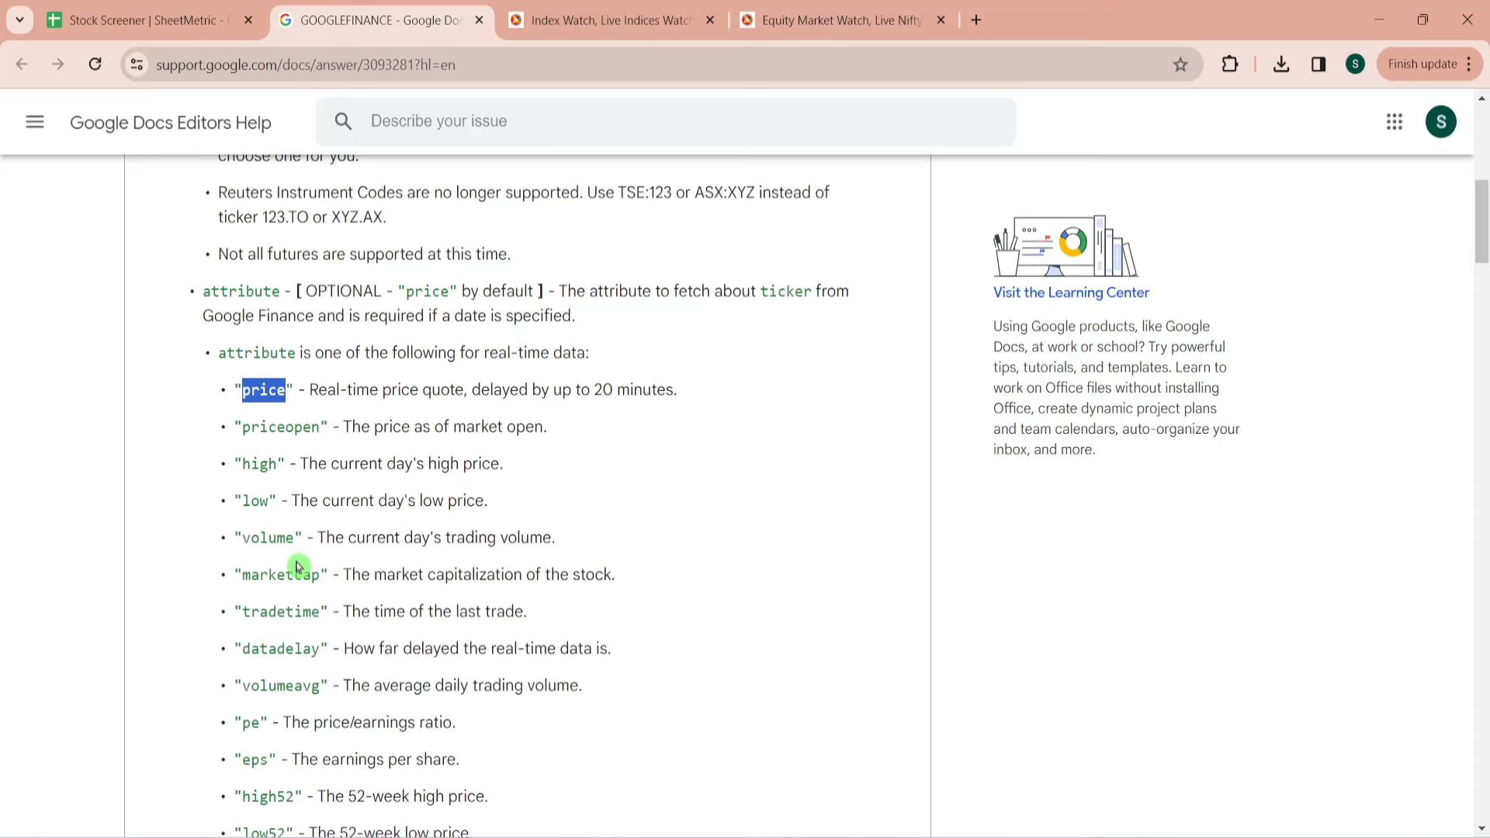
scroll(771, 416, "down", 7)
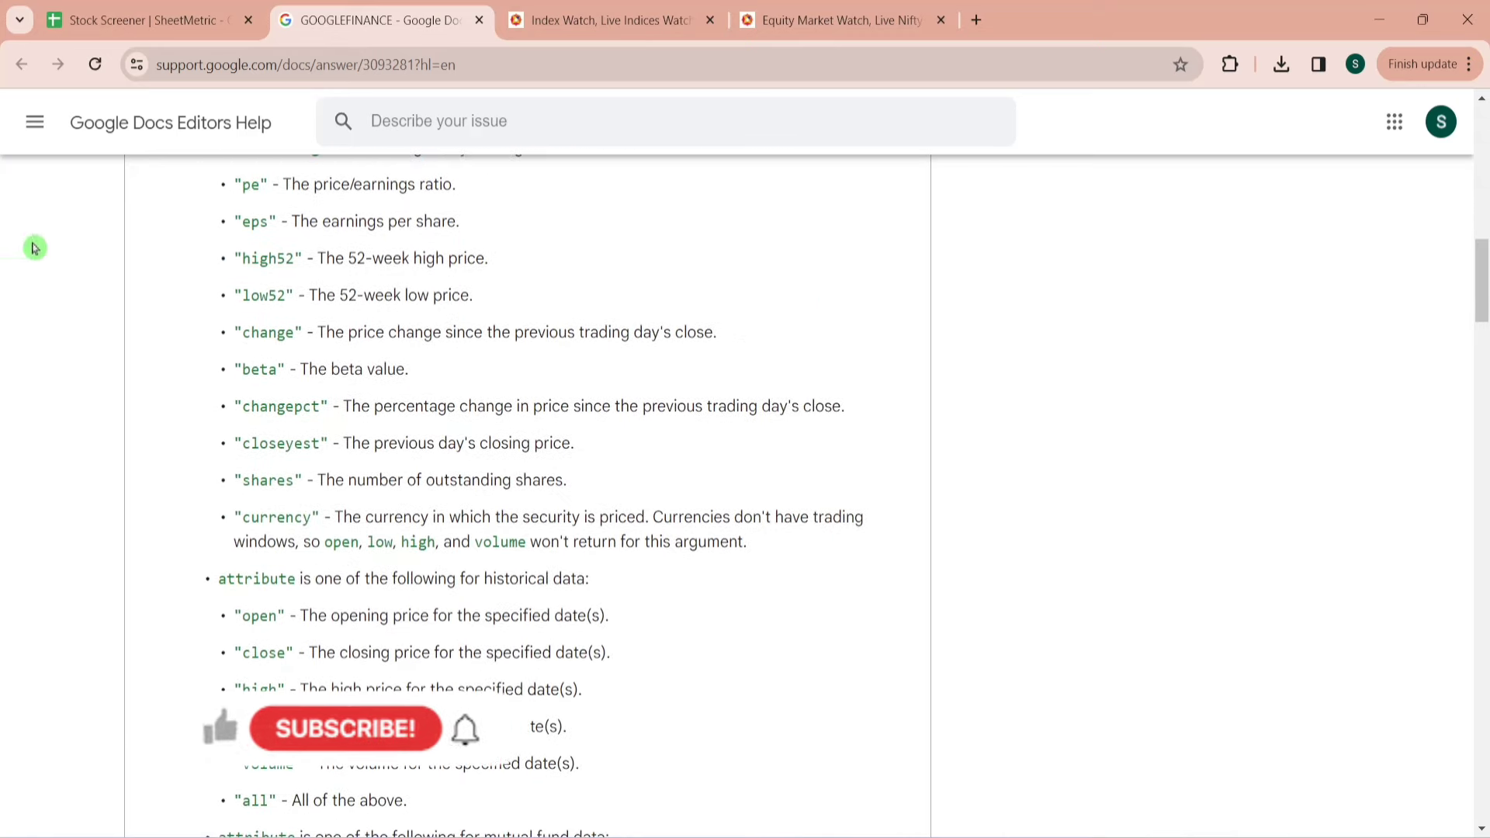
left_click(147, 20)
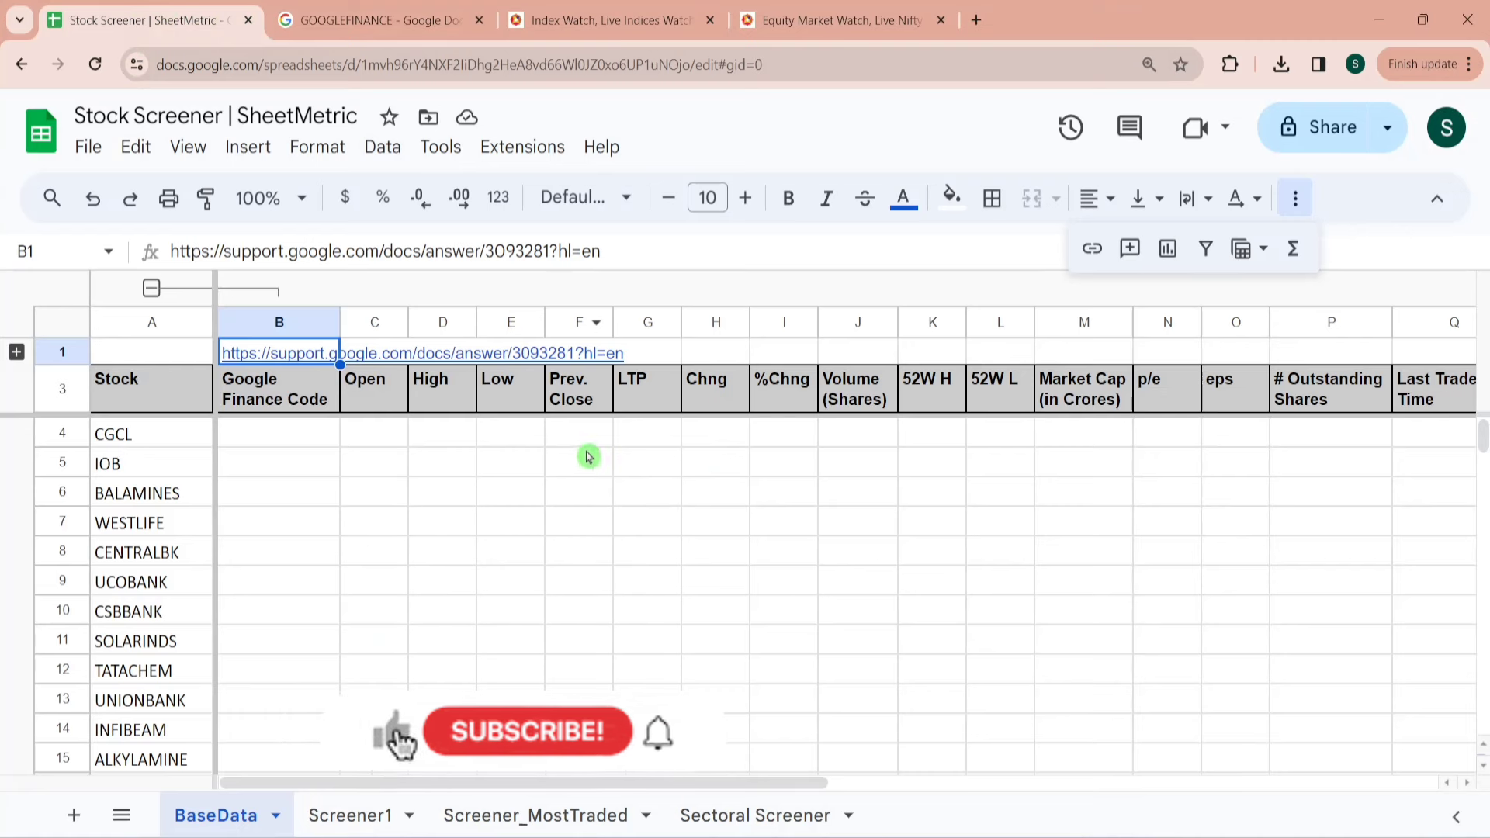
Enter the formula =GOOGLEFINANCE("NSE:CGCL","price") in cell G4 to test fetching the stock's price.
left_click(641, 438)
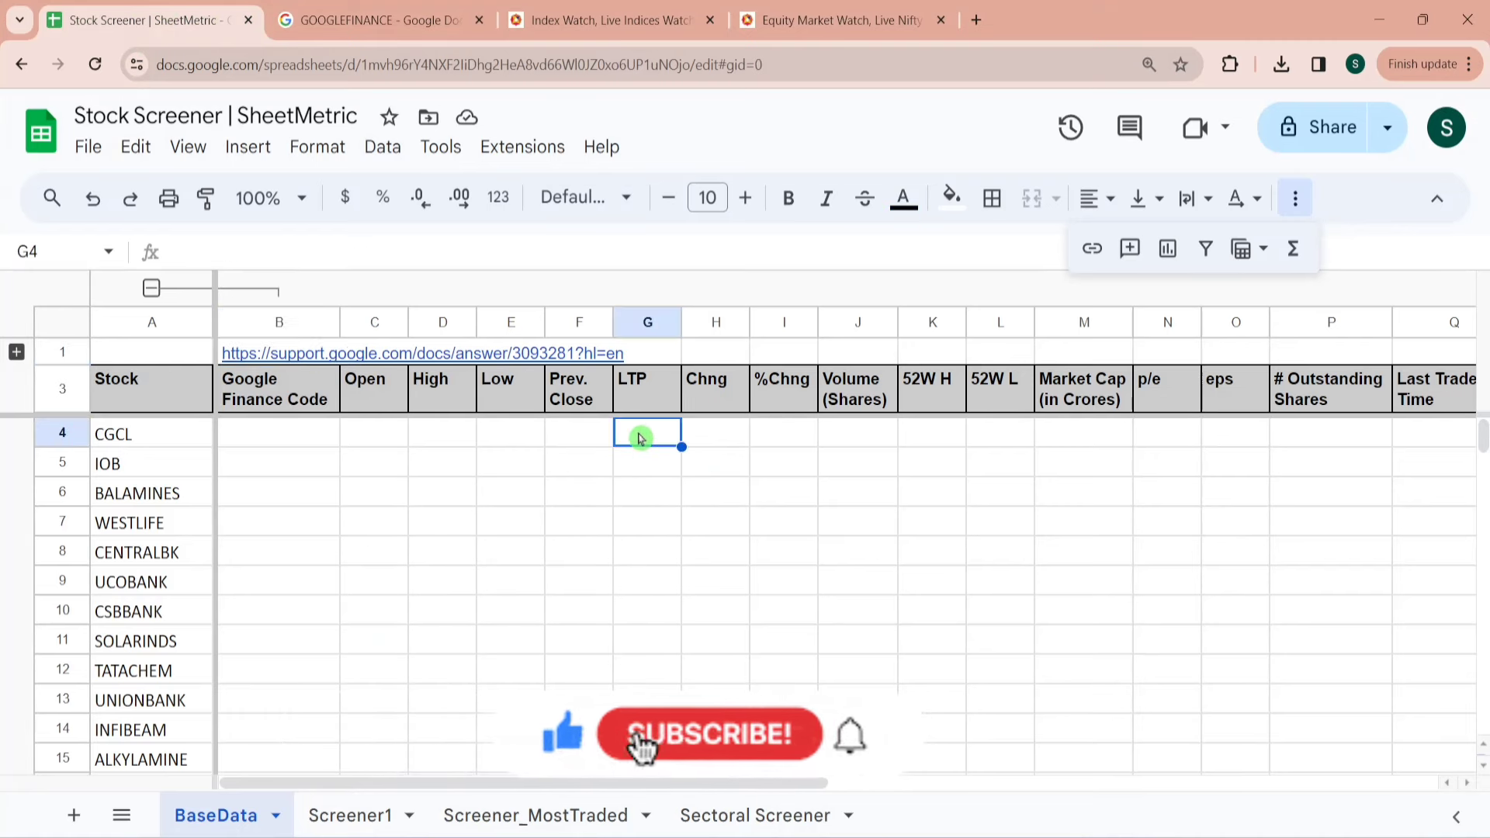
type("=Googl")
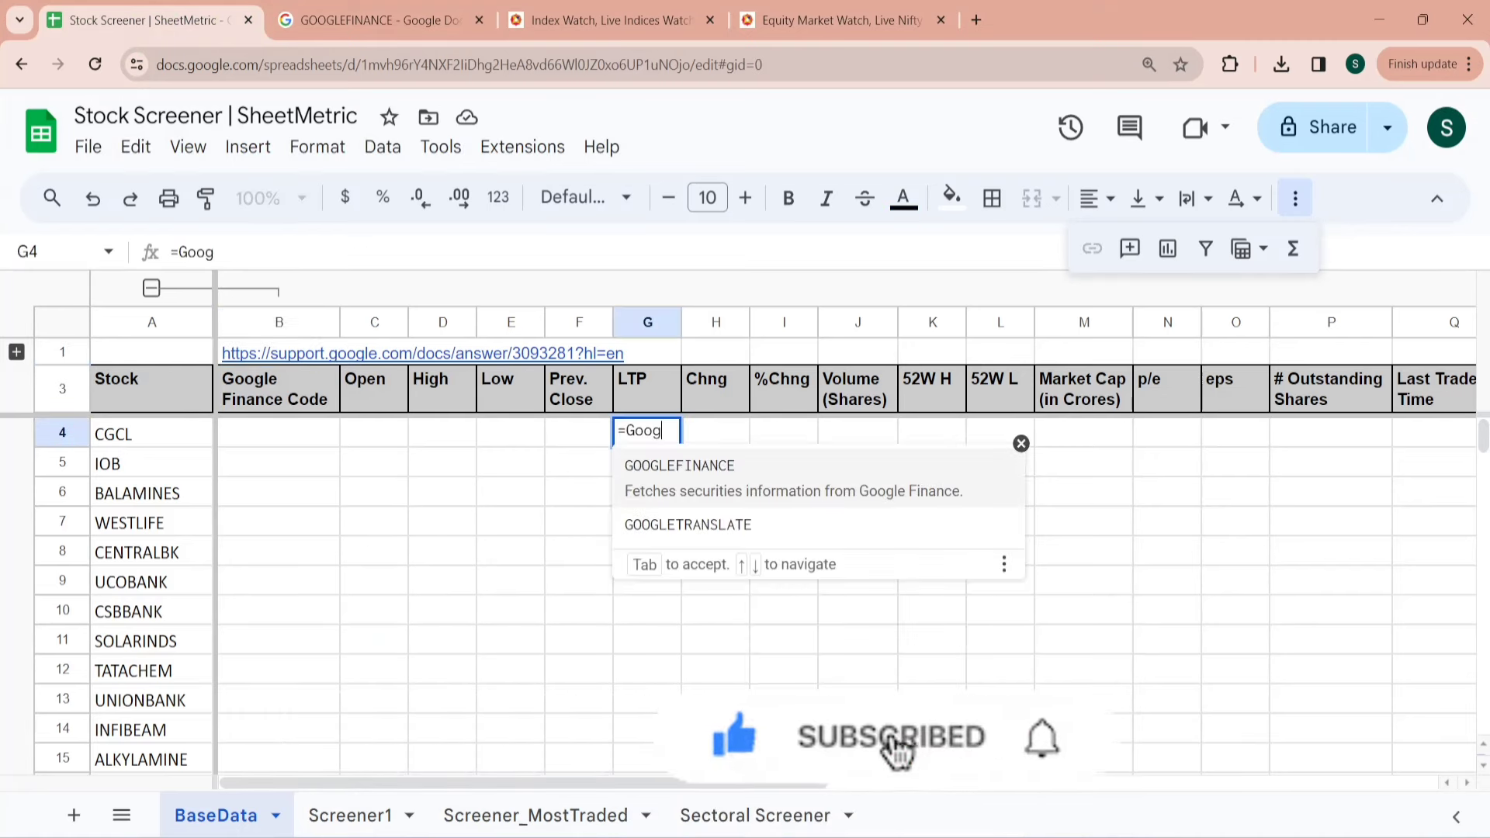
left_click(699, 467)
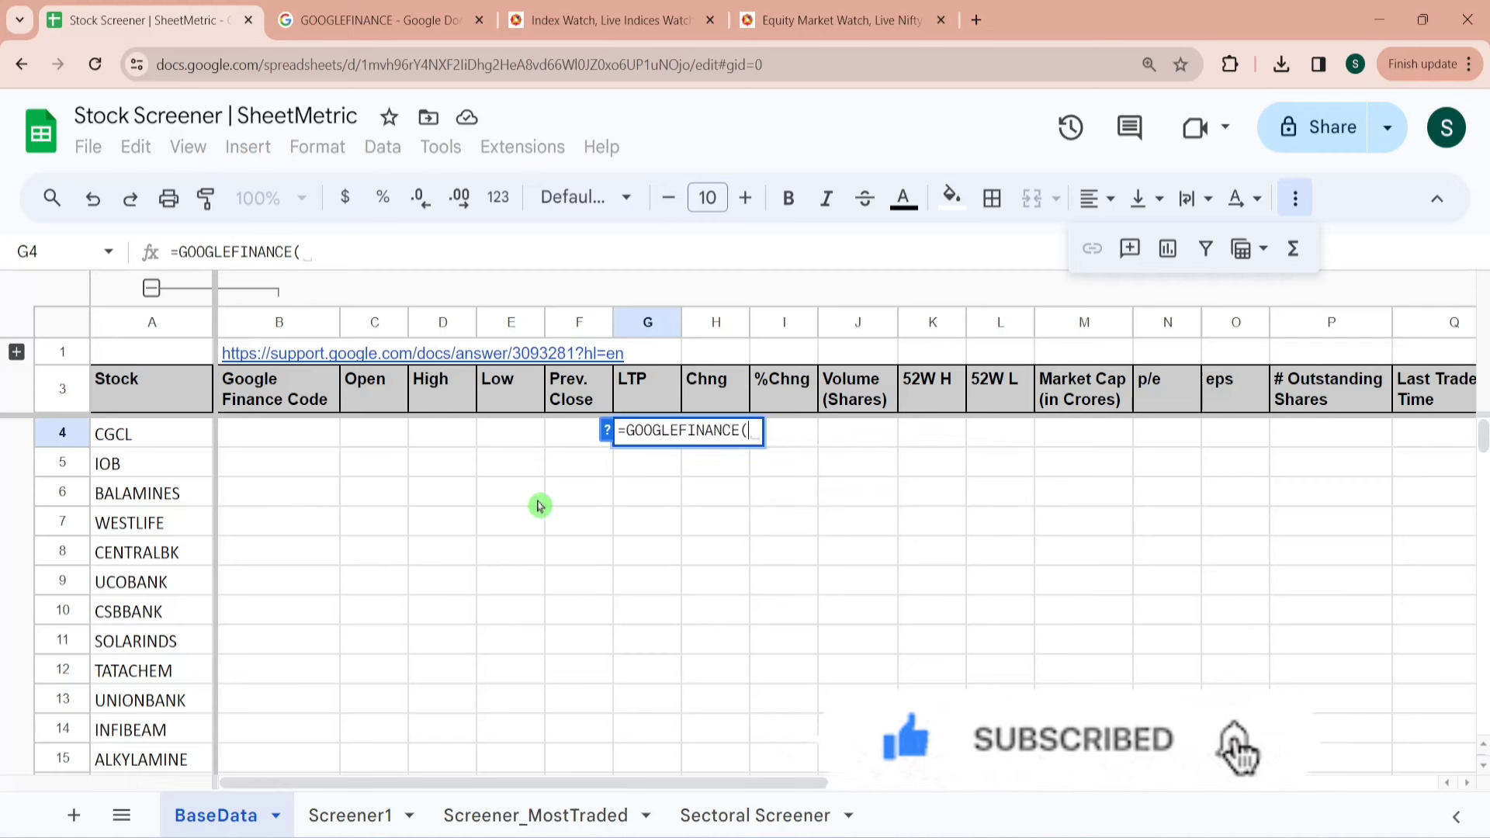
type("\"")
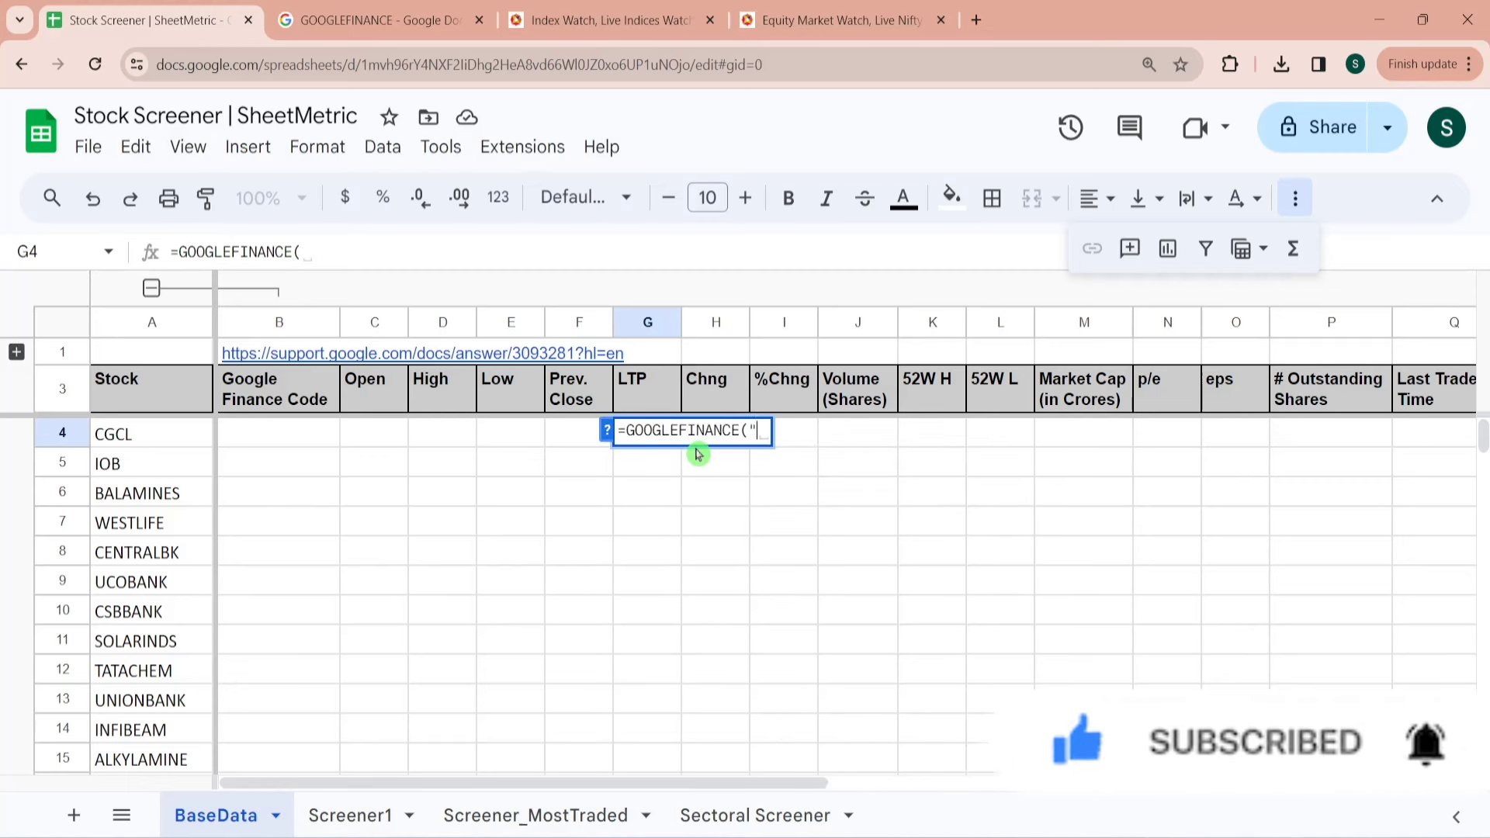
type("NSE:")
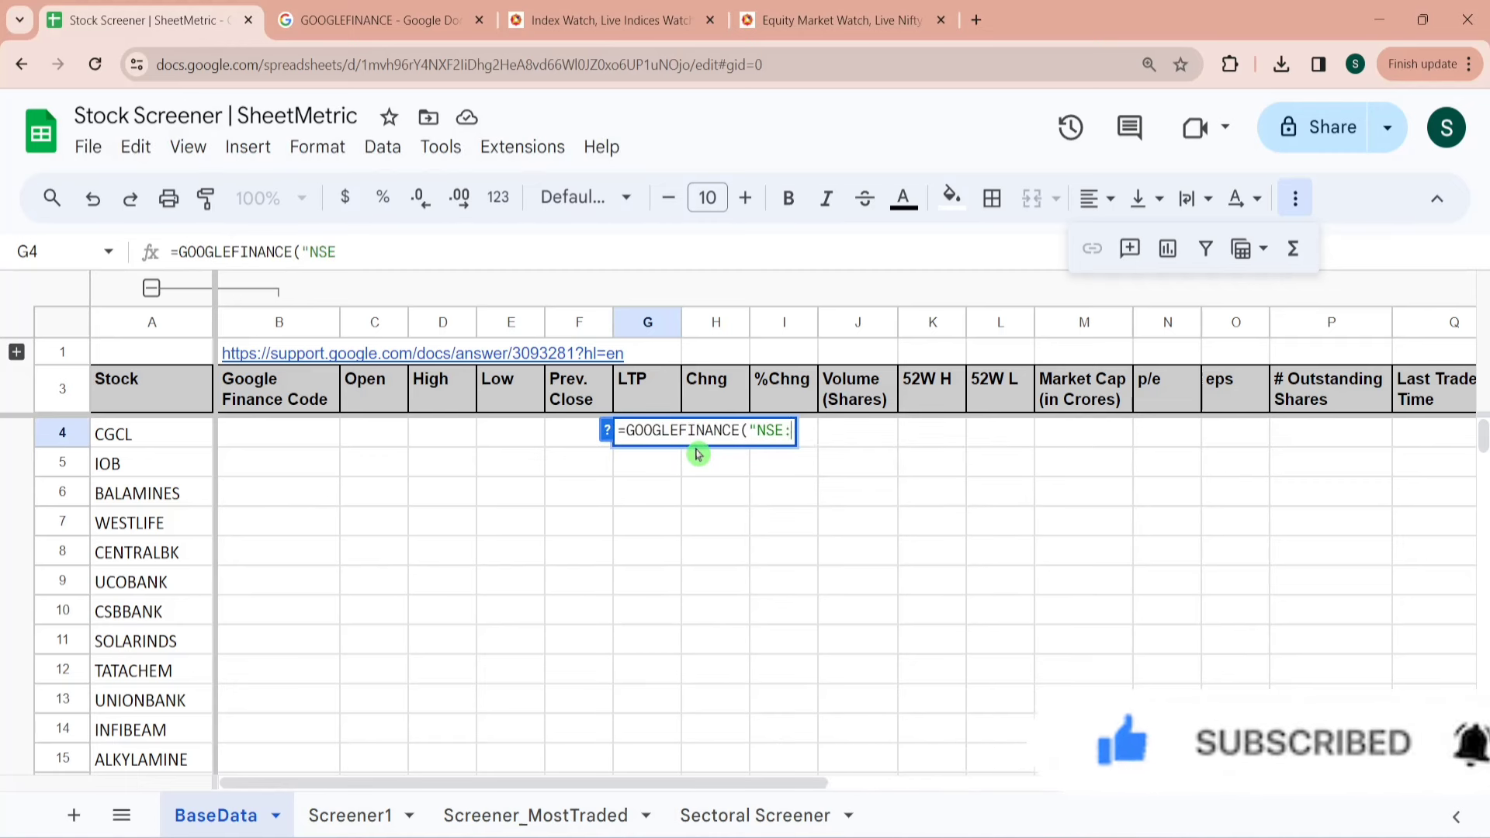
type("C")
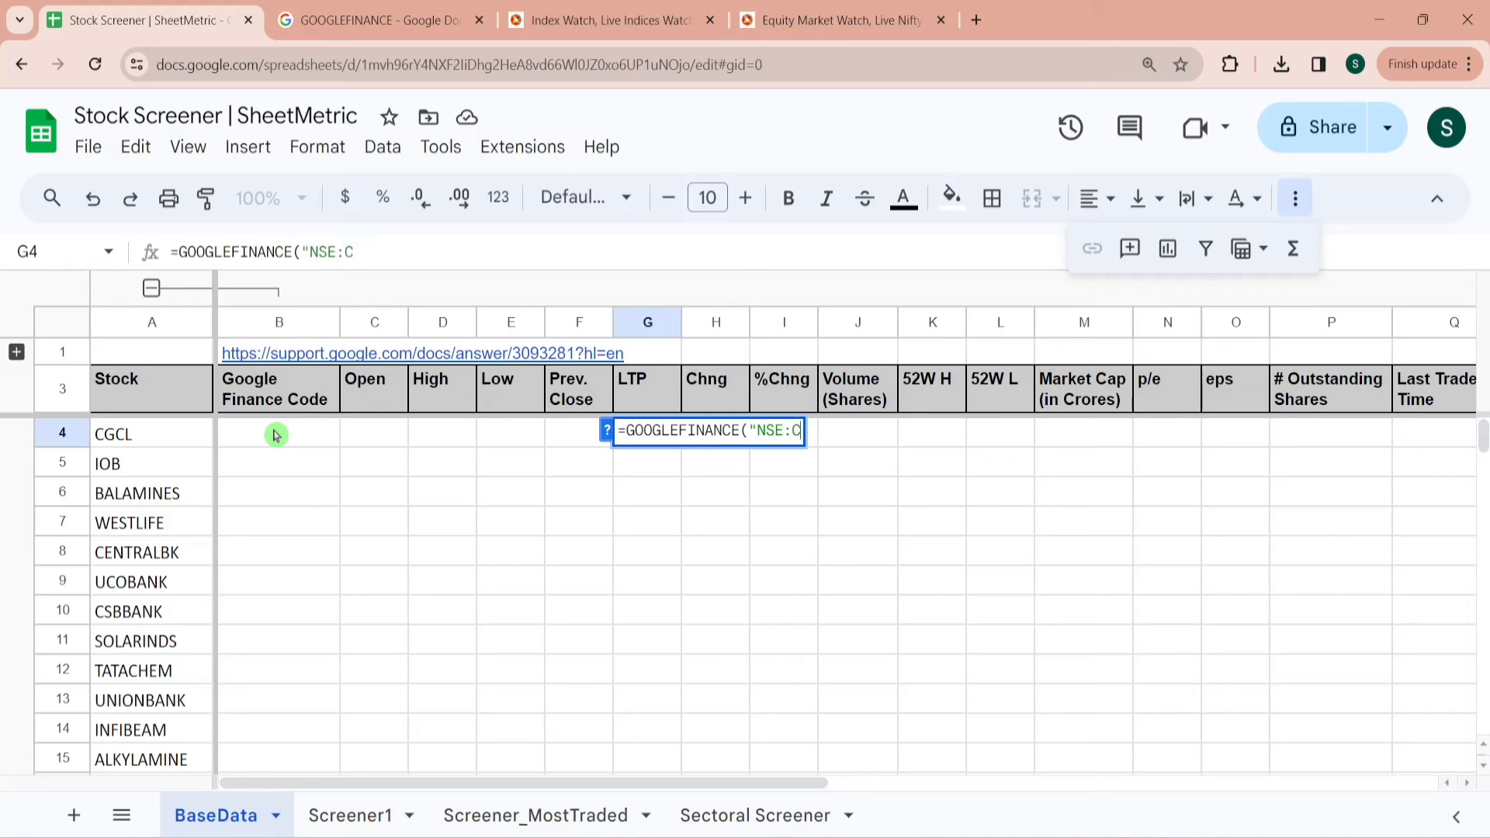
type("GCL\",\"")
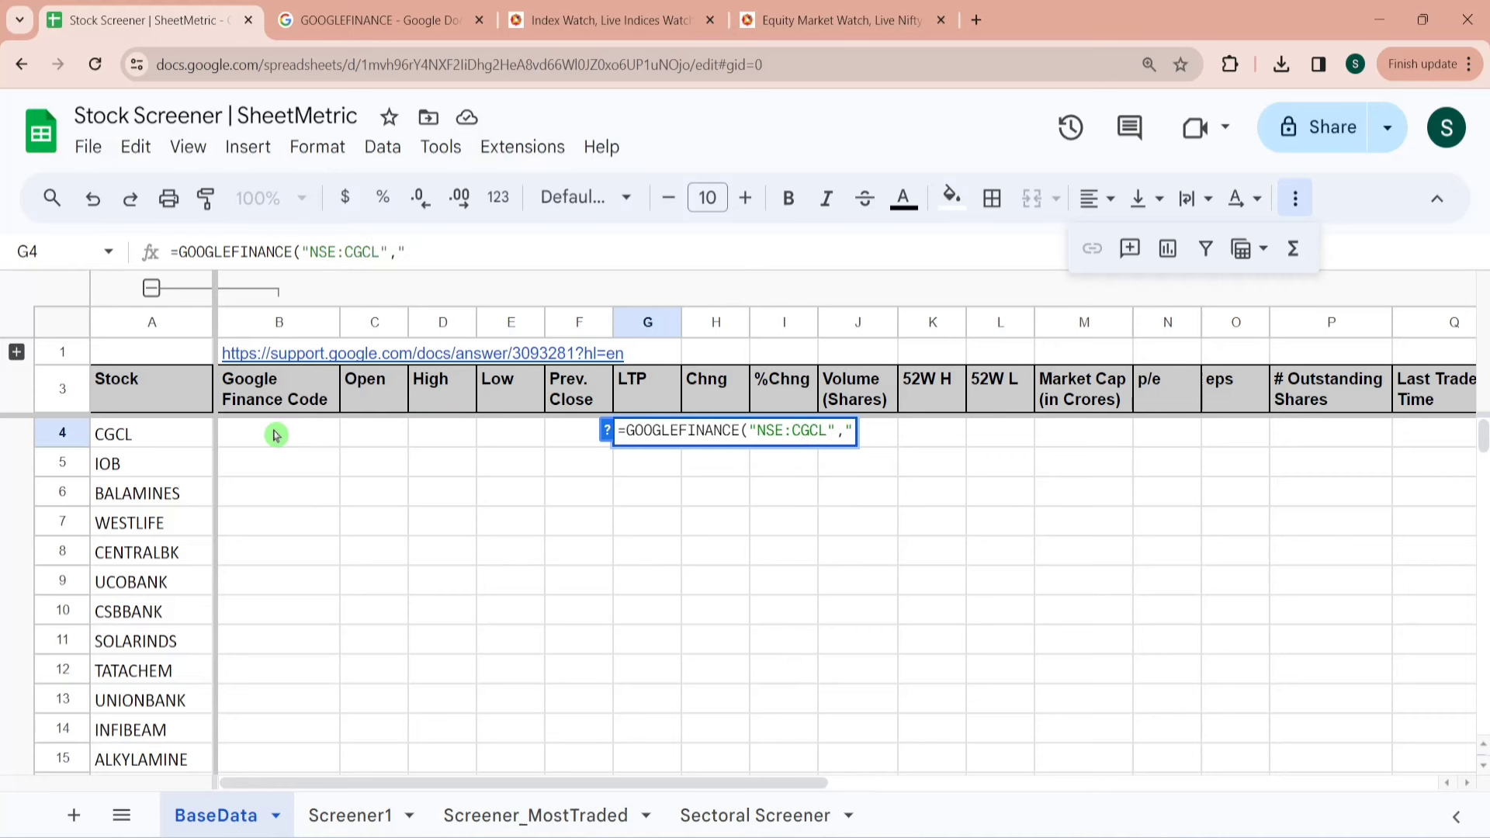
type("price\")")
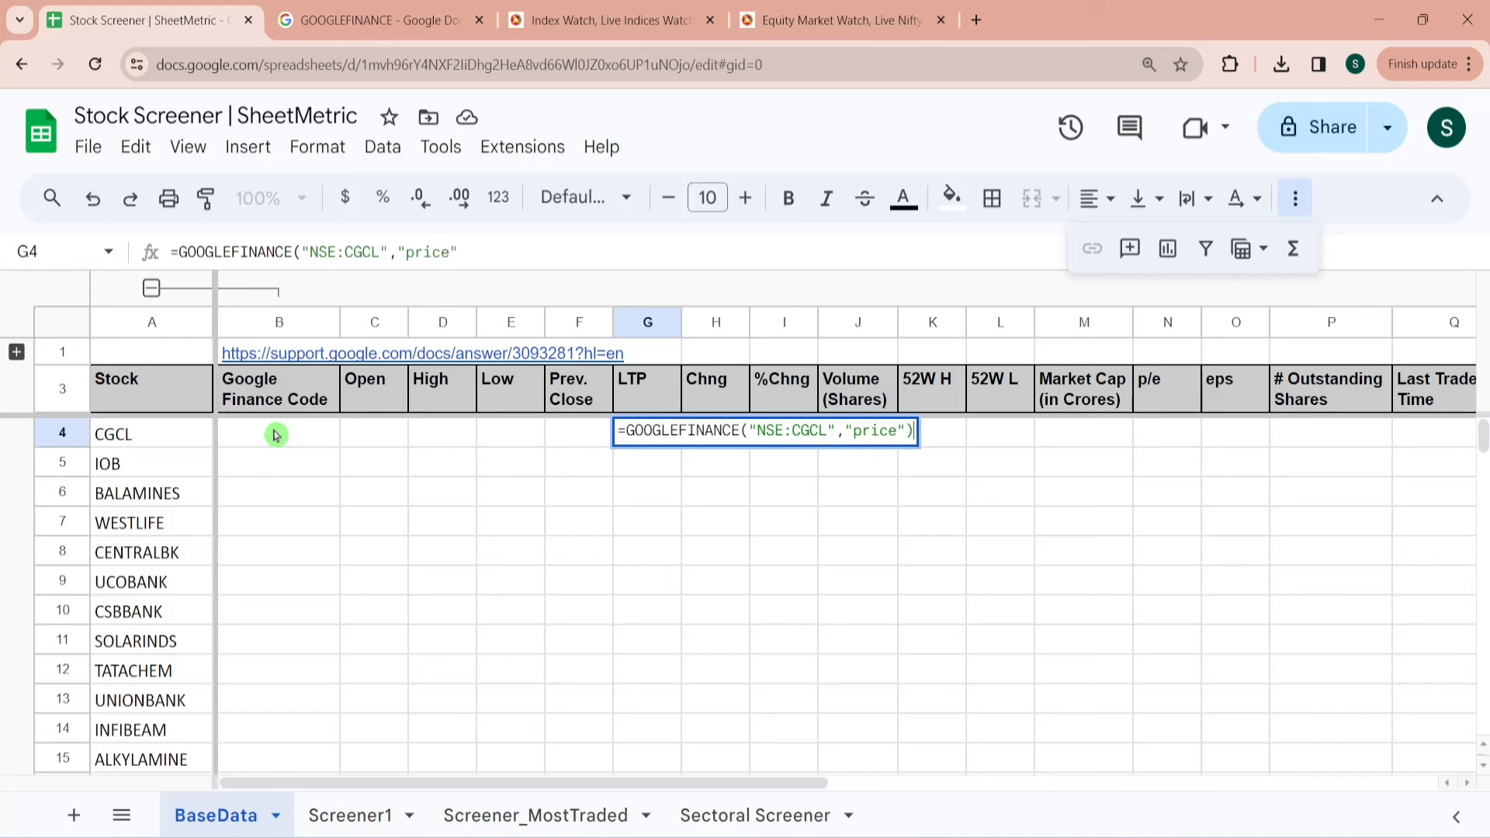
key("Return")
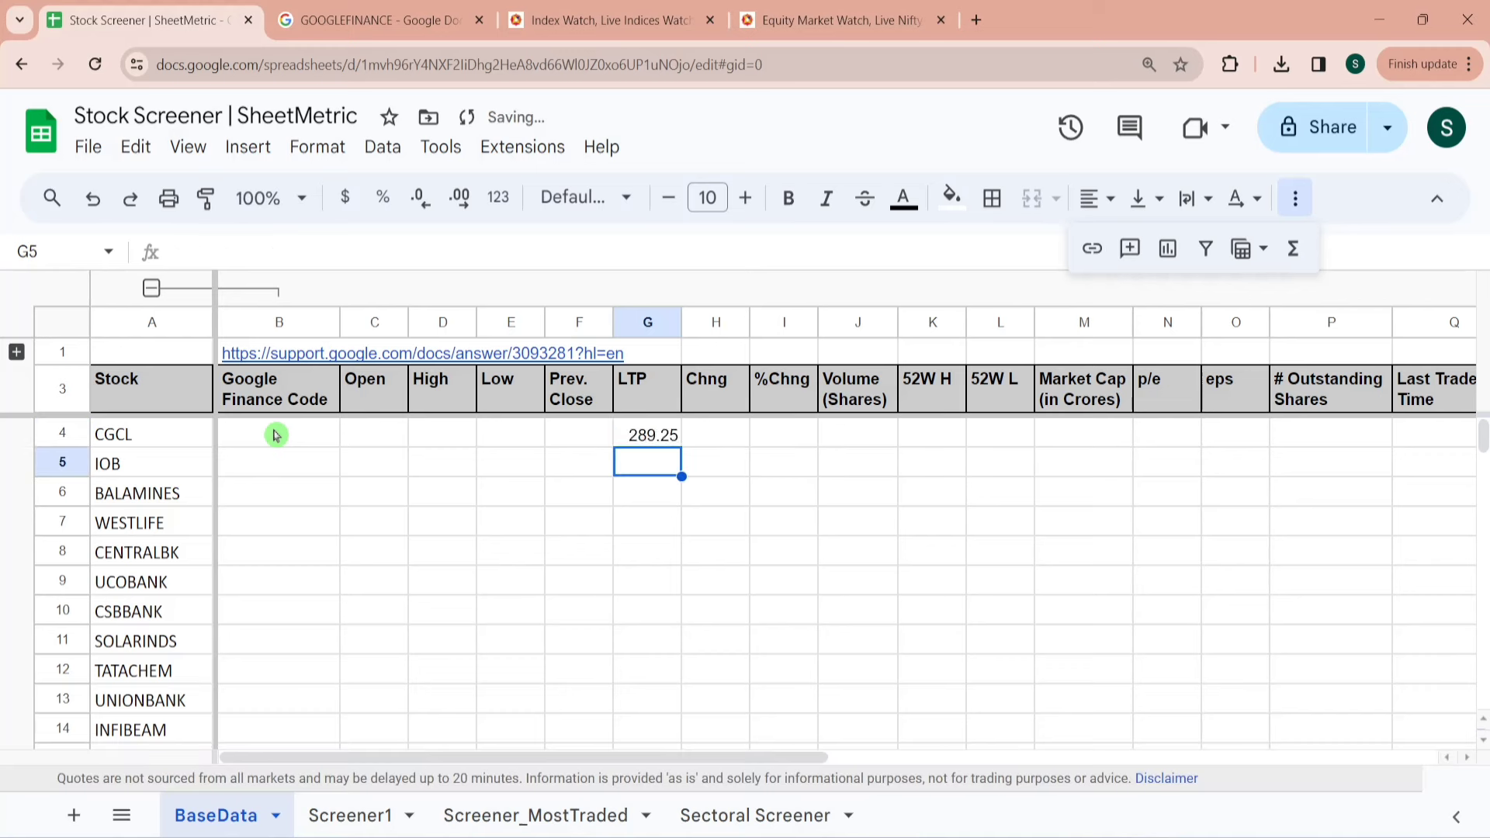
Change the attribute in G4's GOOGLEFINANCE formula to "volume".
key("Up")
mouse_move(350, 353)
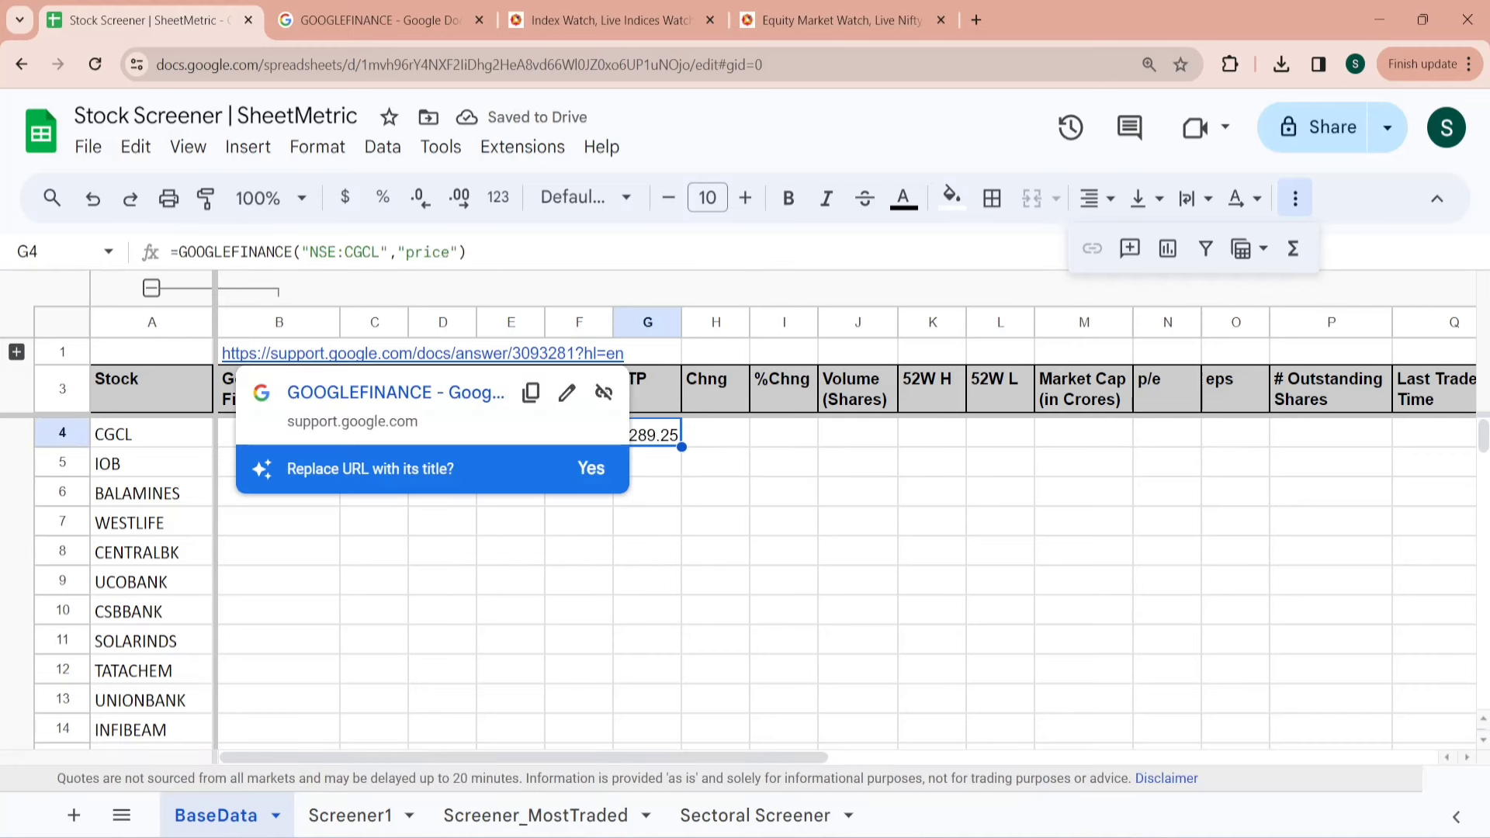
left_click(452, 252)
key("BackSpace")
key("BackSpace")
key("BackSpace")
key("BackSpace")
key("BackSpace")
type("vol")
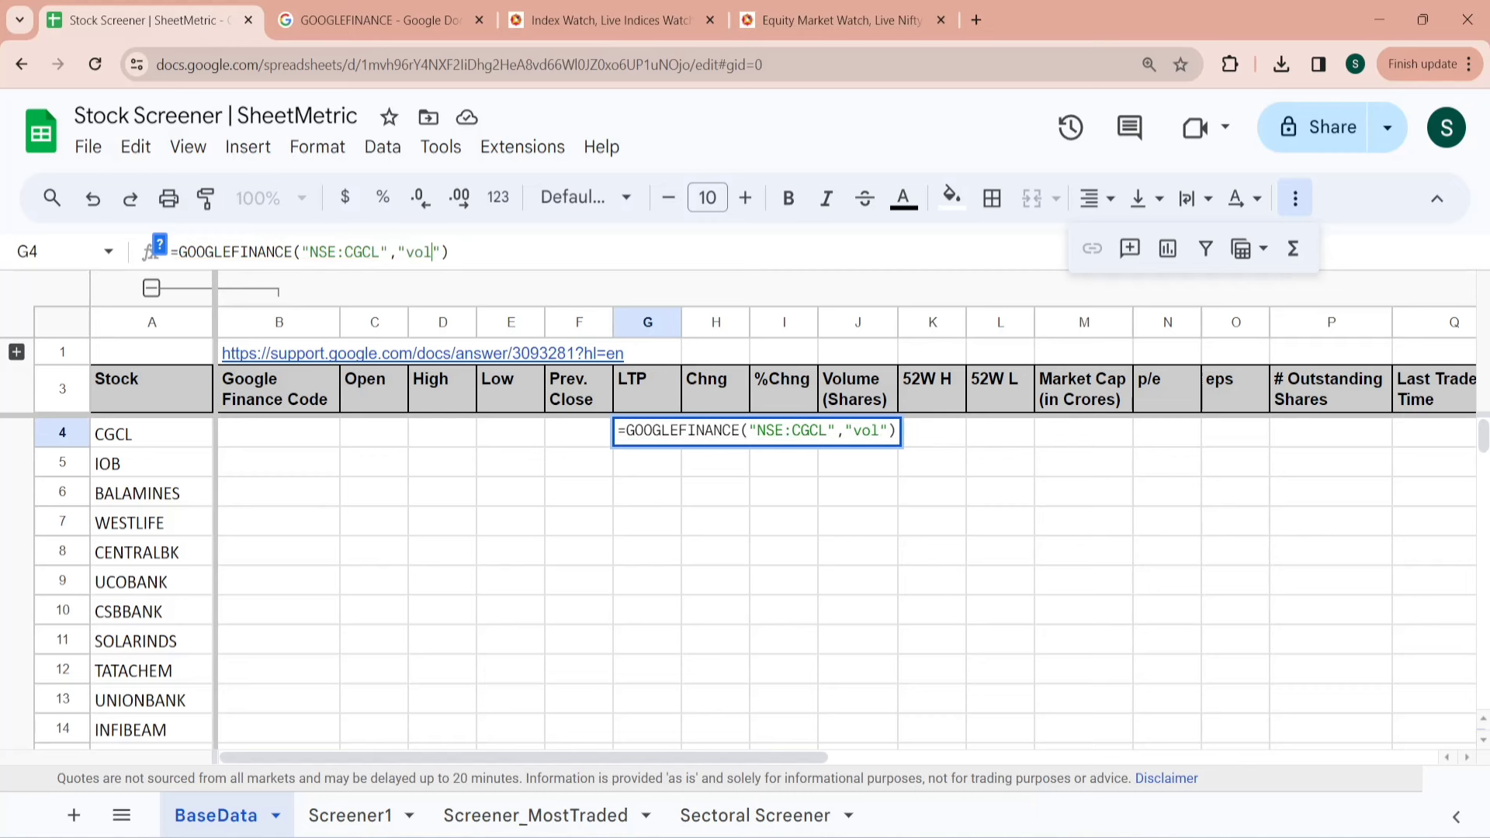
type("ume")
key("Return")
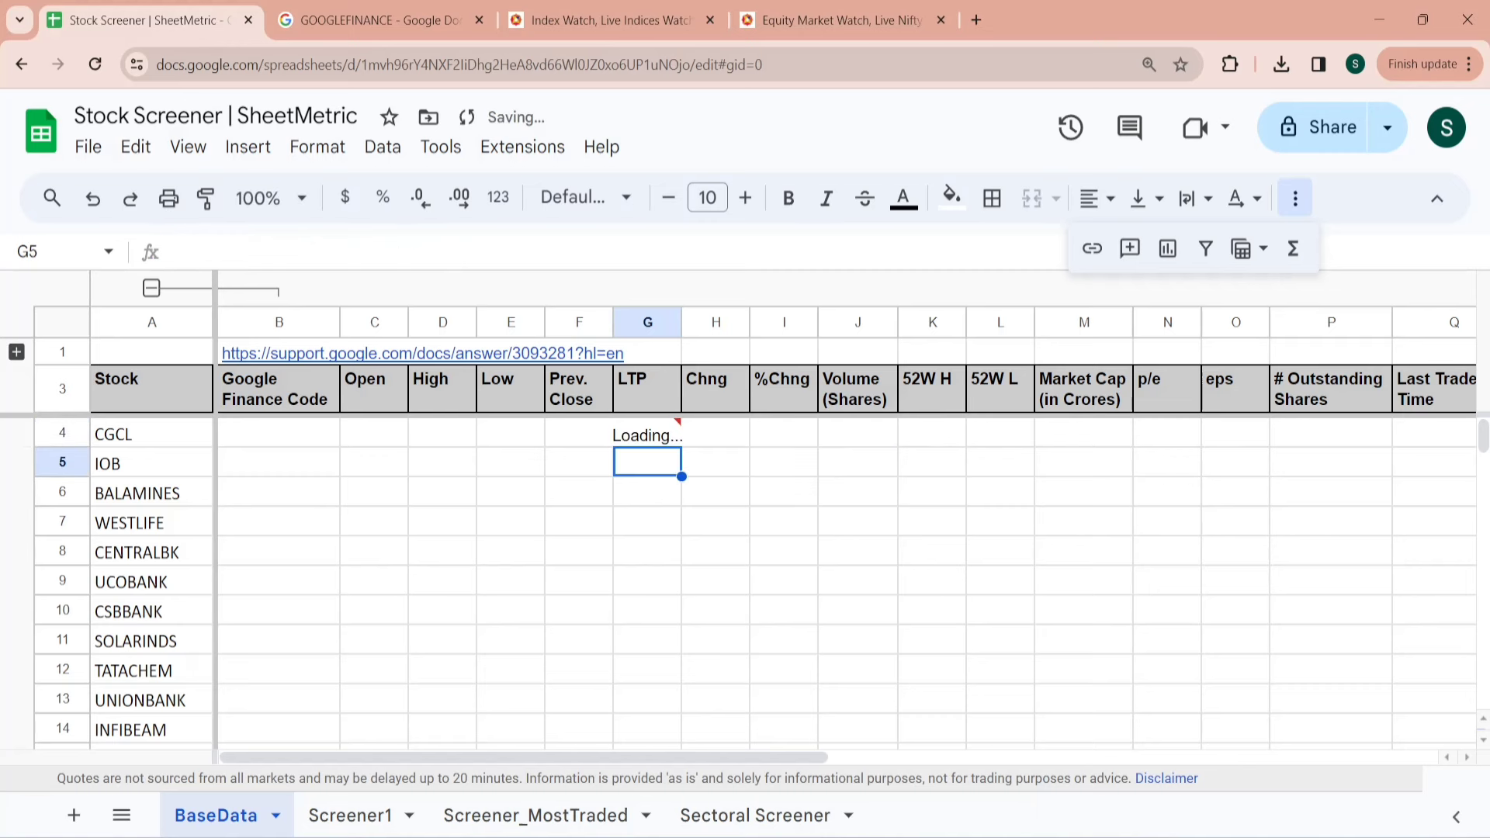
Change the attribute in G4's GOOGLEFINANCE formula to "pe" and reselect the cell.
left_click(648, 434)
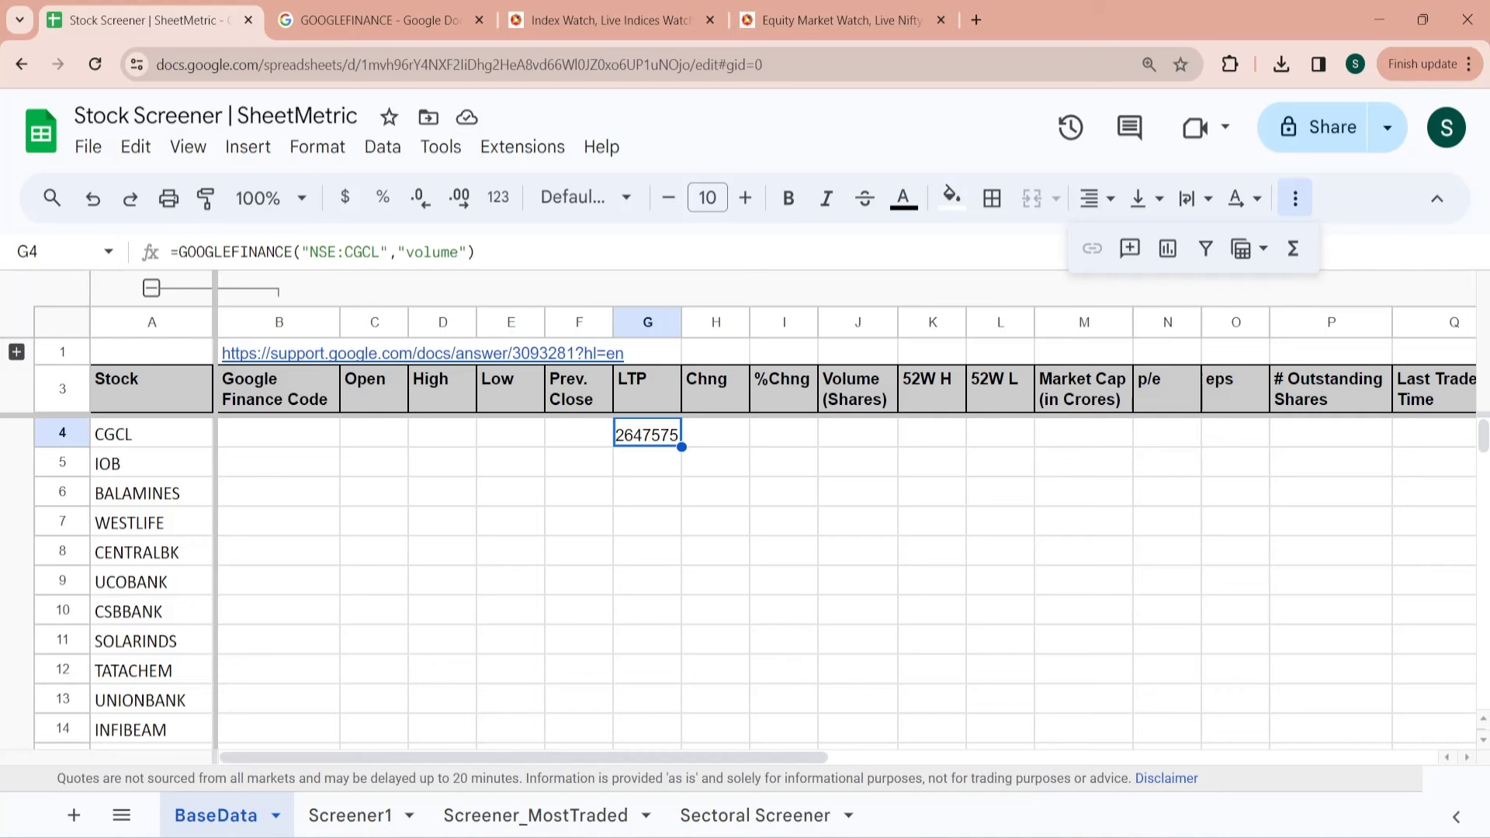
left_click(465, 252)
key("BackSpace")
key("BackSpace")
key("BackSpace")
key("BackSpace")
key("BackSpace")
key("BackSpace")
type("p")
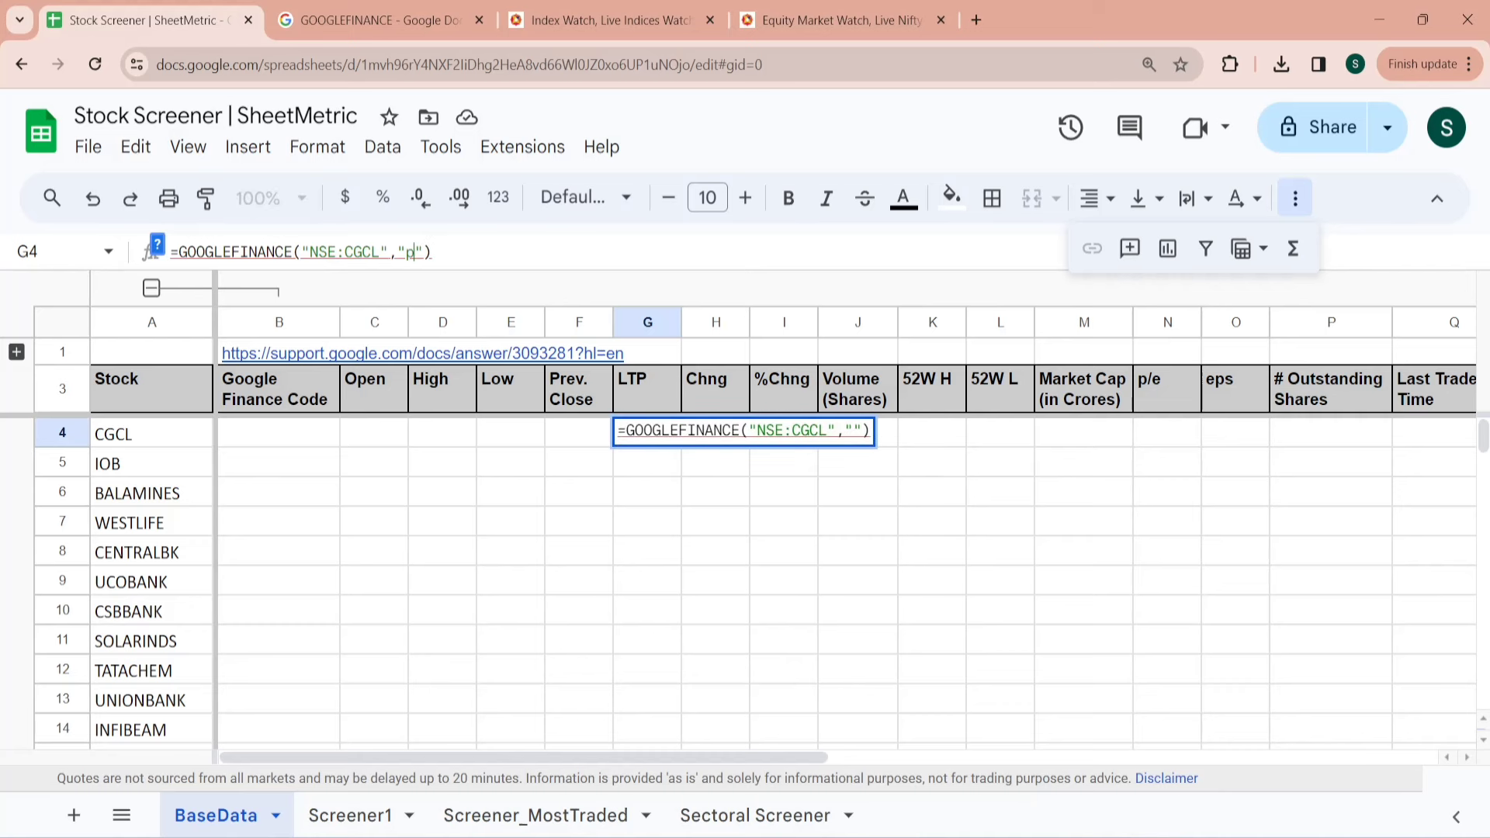
type("e")
key("Return")
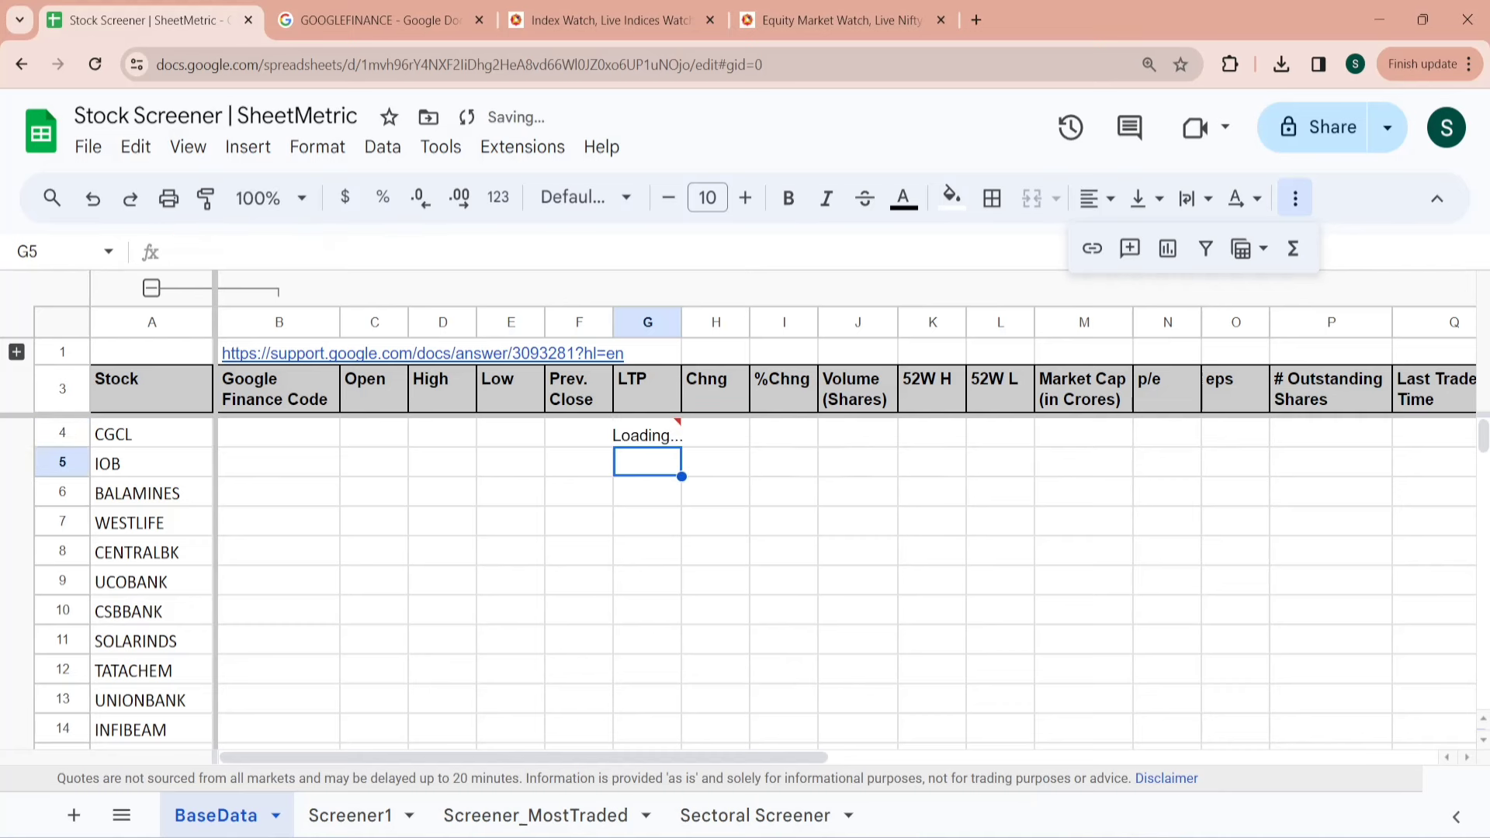
left_click(662, 437)
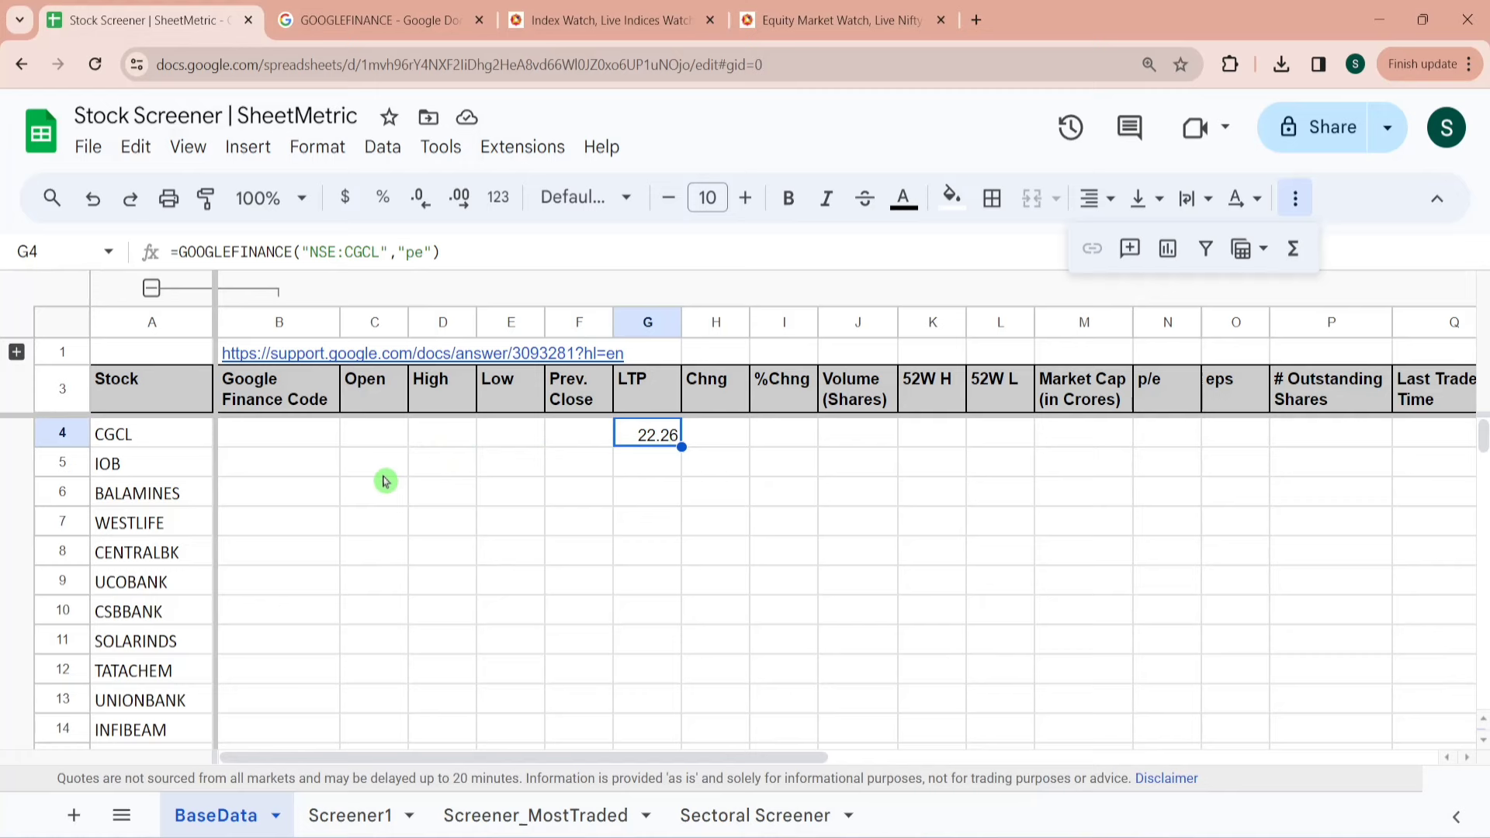
Check the GOOGLEFINANCE attribute list on the help page, then expand the collapsed attributes row 2 in BaseData and inspect C2.
left_click(406, 7)
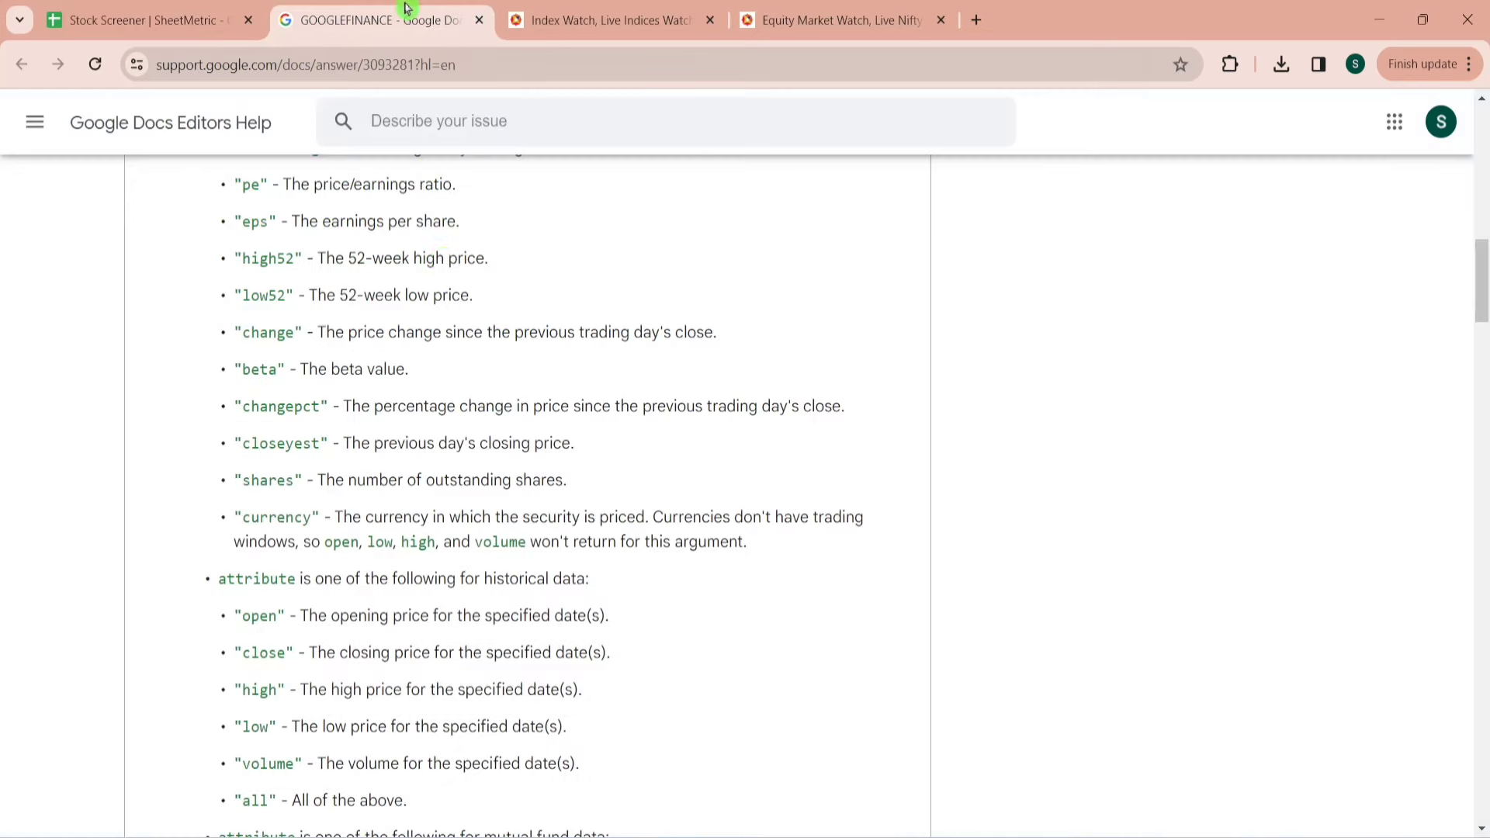
left_click(190, 17)
left_click(16, 351)
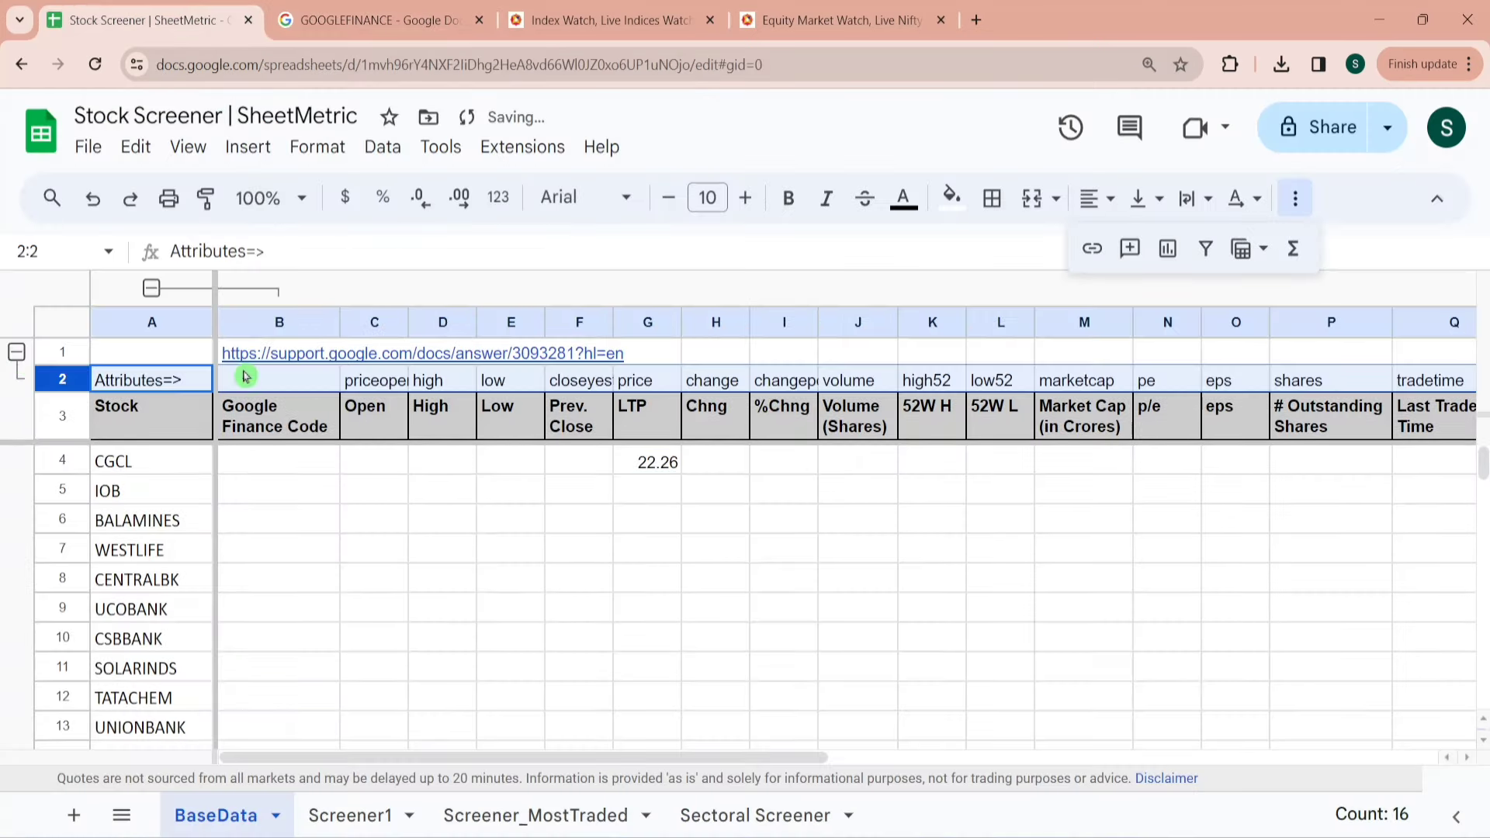
left_click(367, 386)
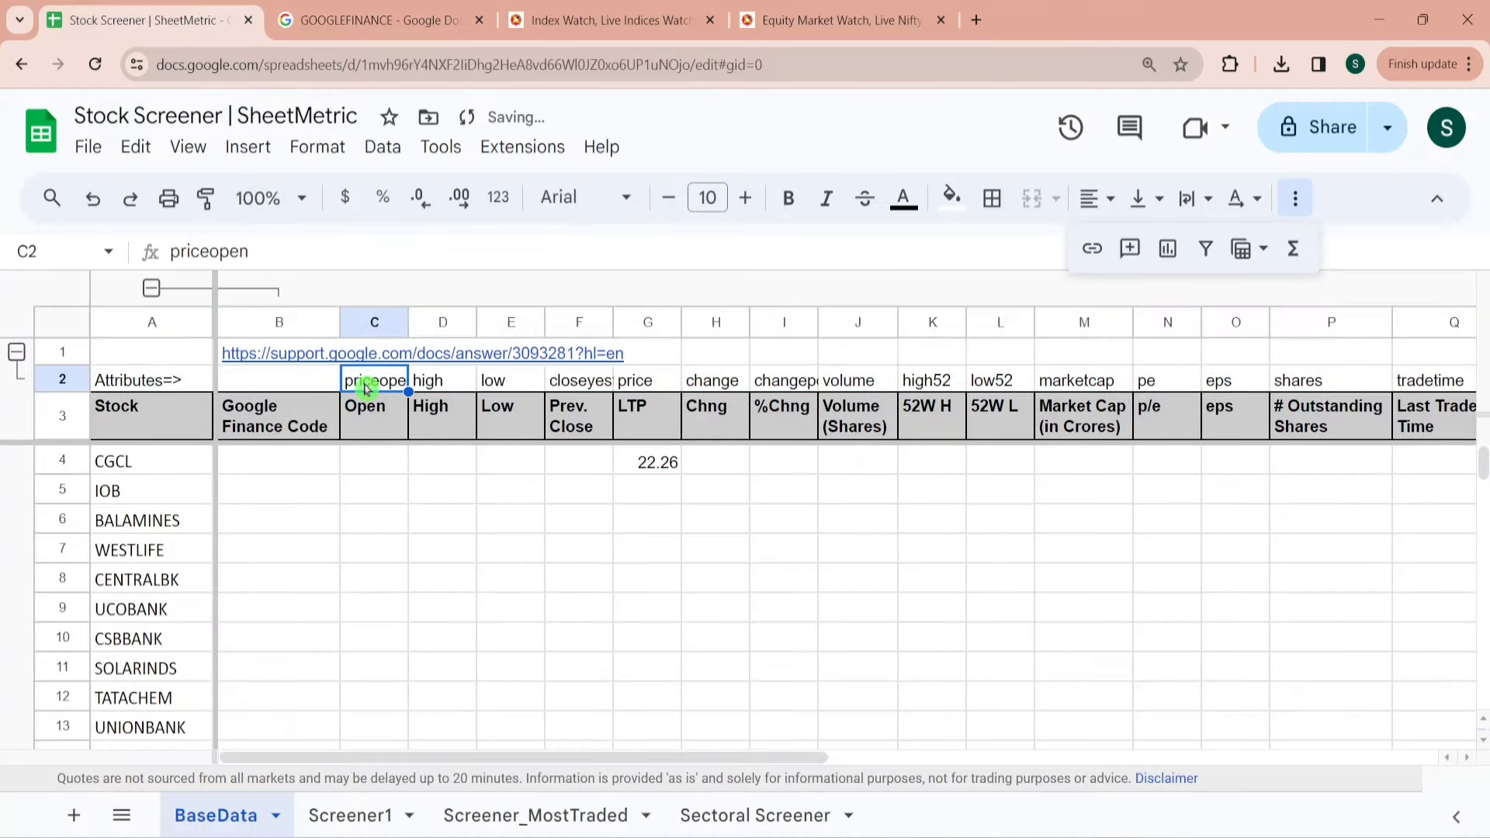
left_click(381, 470)
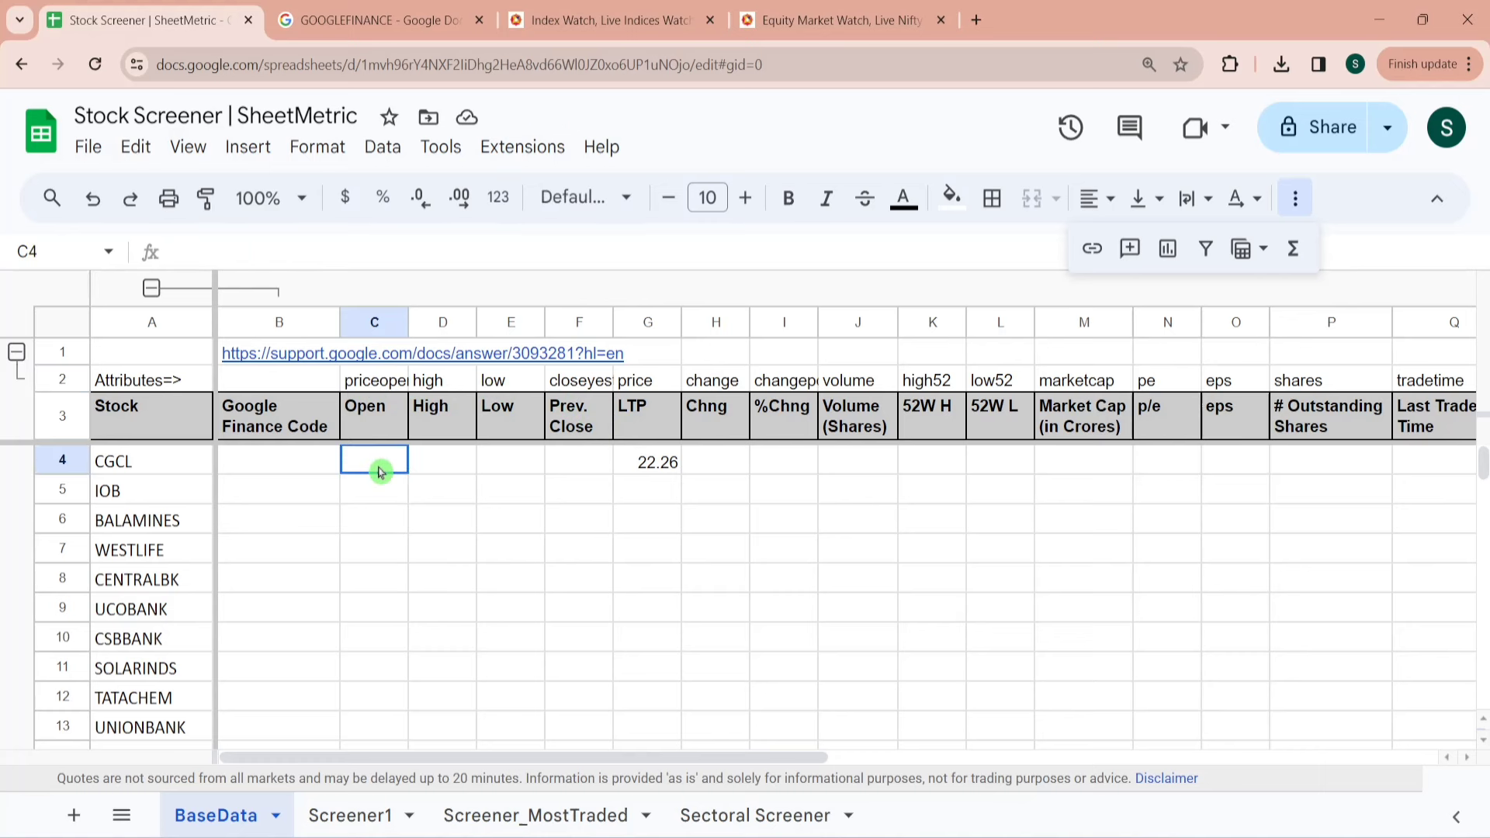
Clear the test formula from G4 and move to B4.
left_click(658, 471)
key("Delete")
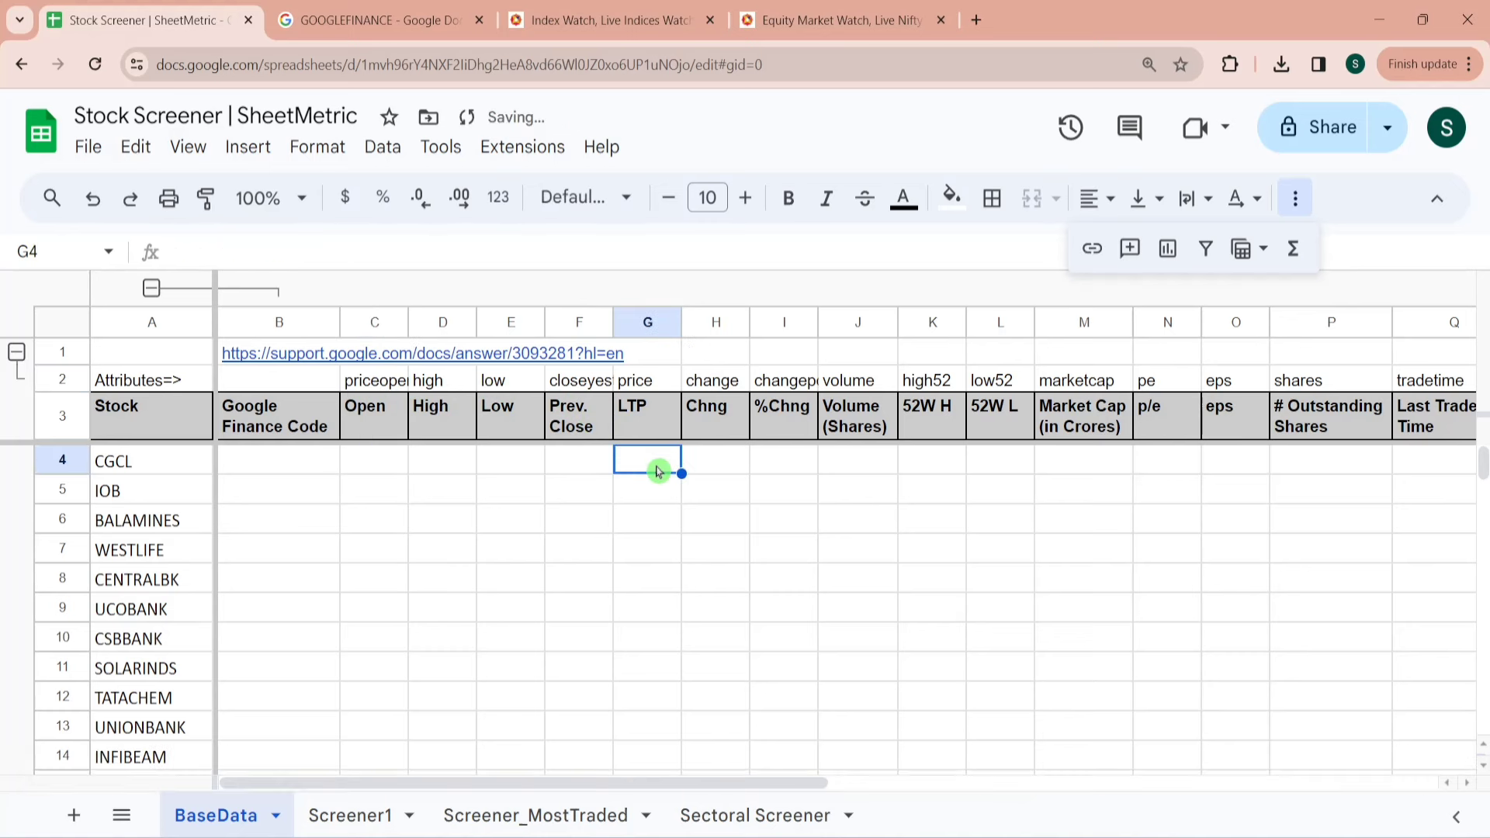
key("Left")
key("Left")
key("Left")
key("Left")
key("Left")
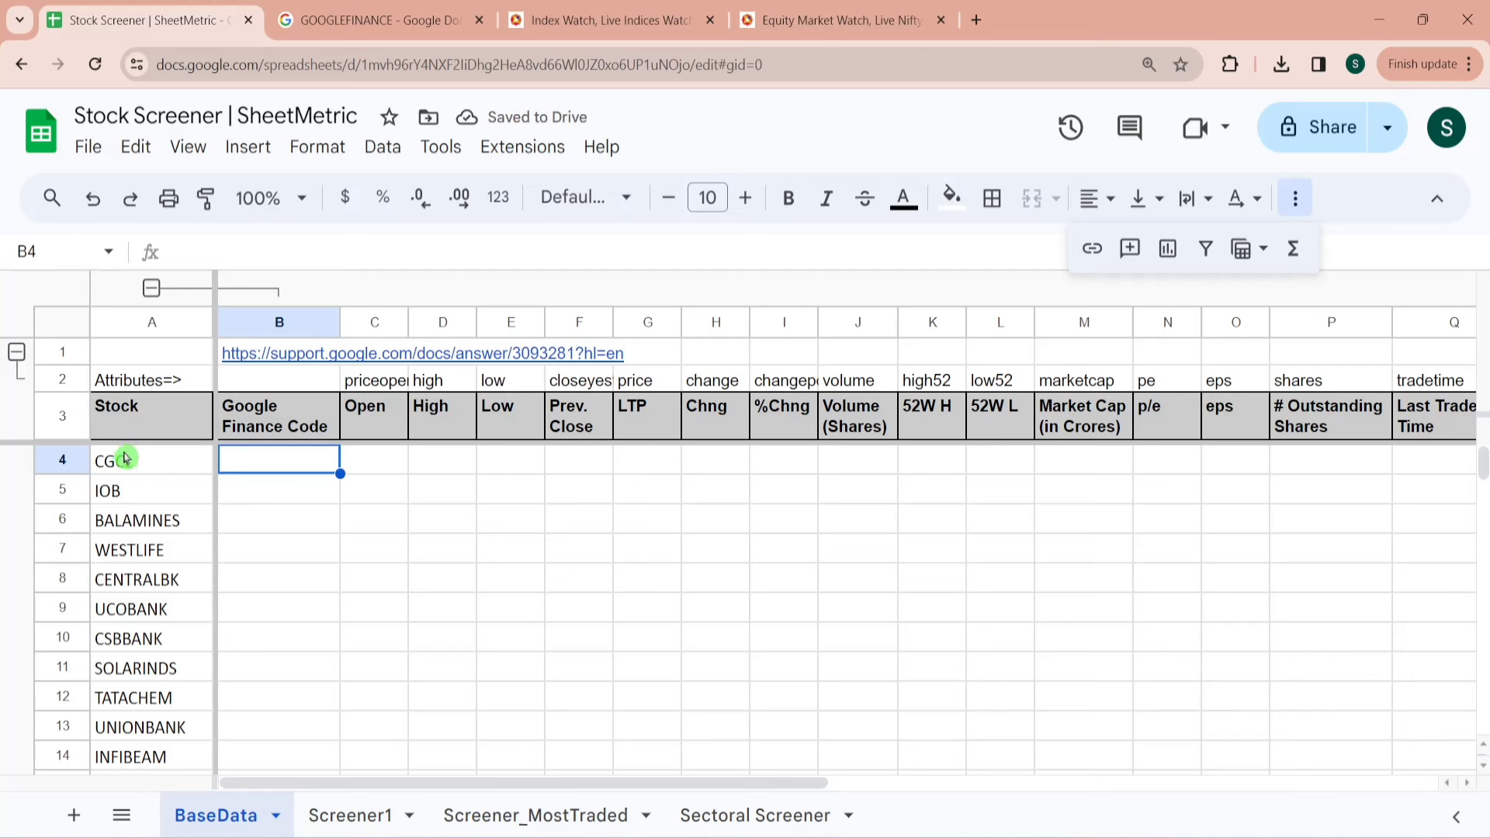
Enter =CONCATENATE("NSE:",A4) in B4 and accept the suggested autofill for the rest of the Google Finance Code column.
left_click(321, 470)
type("=con")
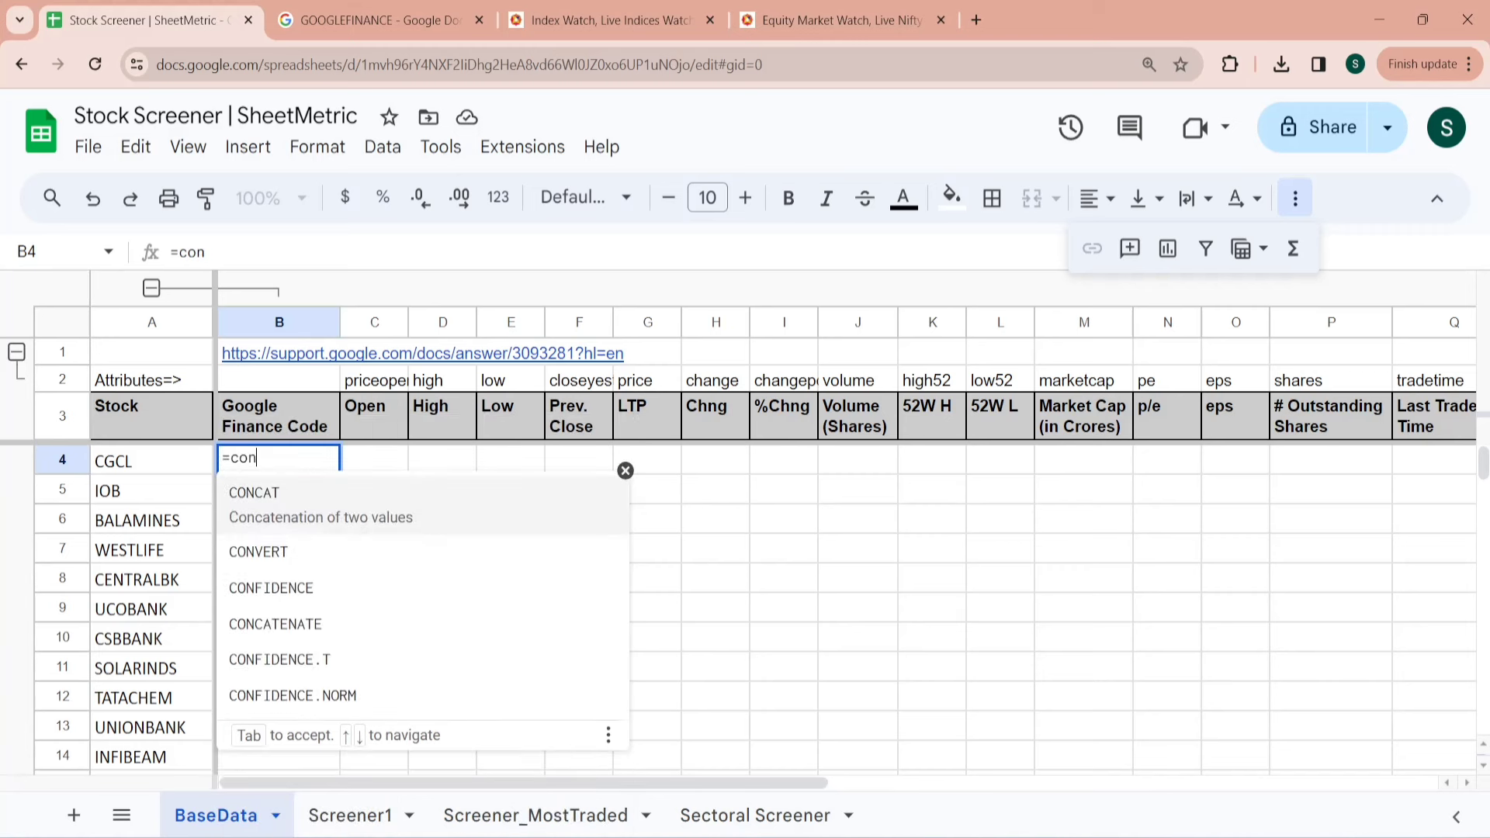
left_click(322, 625)
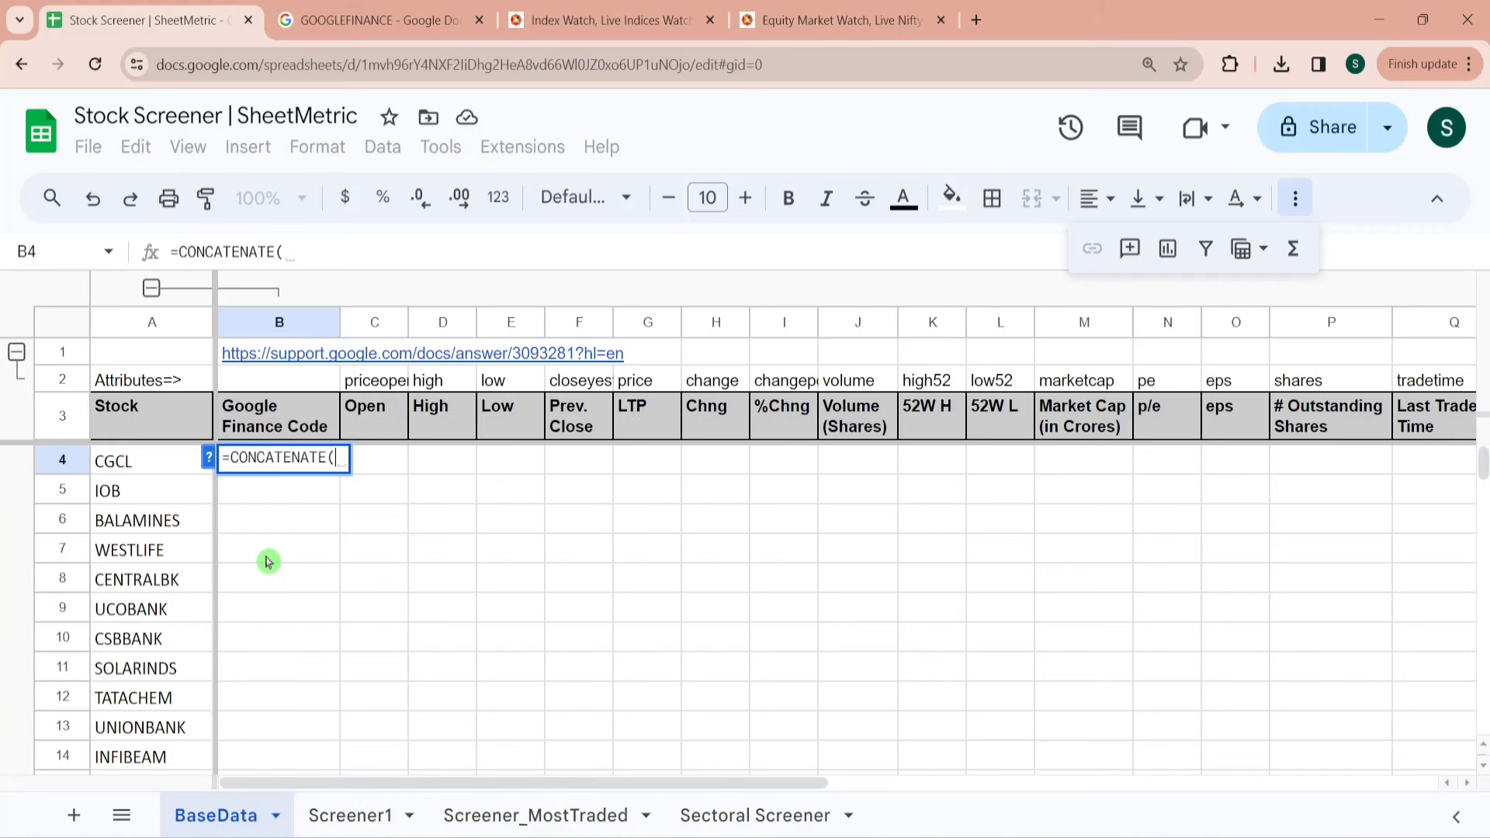
type("\"NSE:")
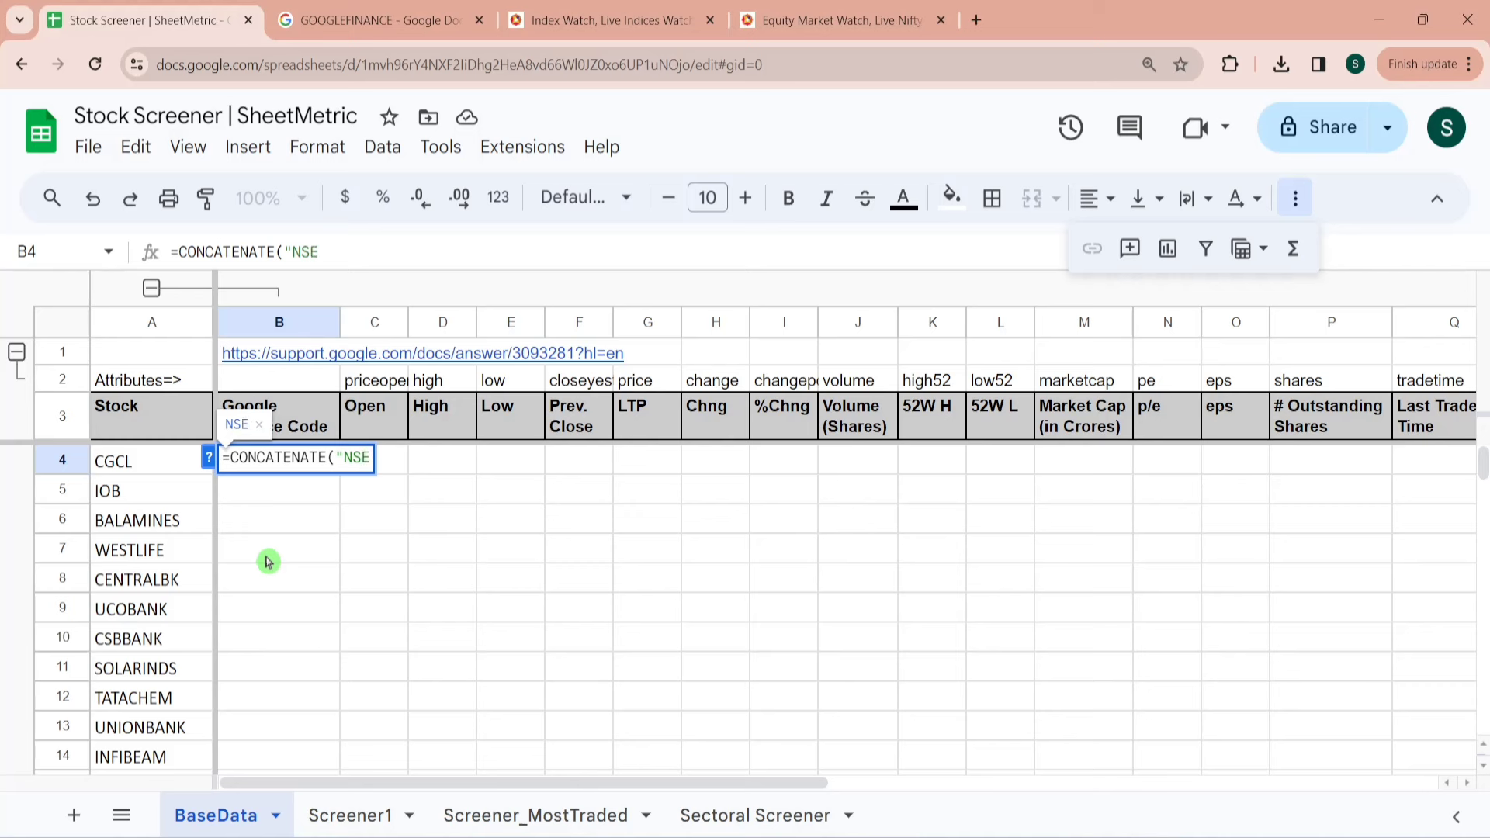
type(",")
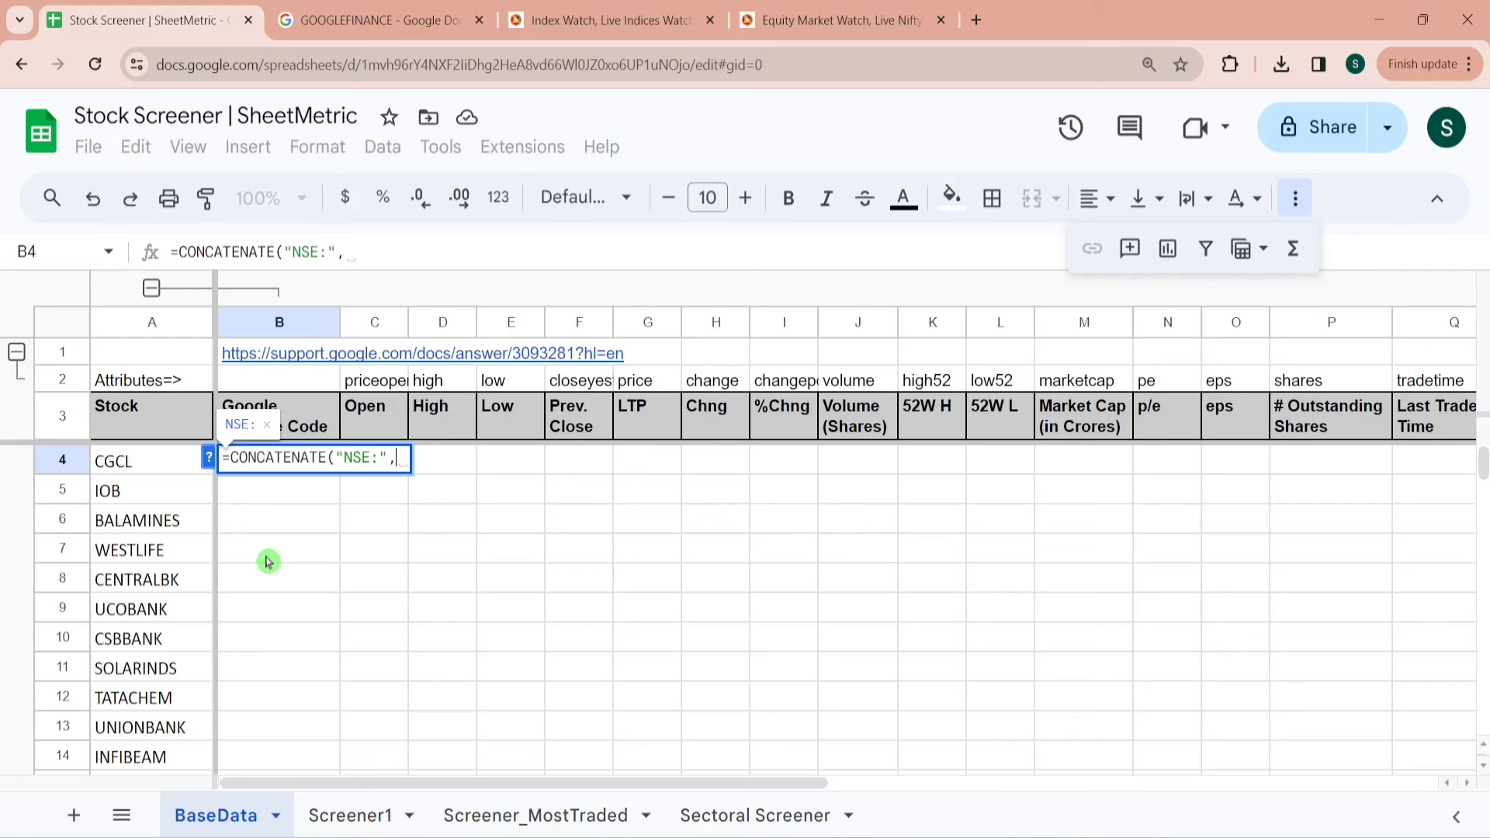
left_click(162, 470)
type(")")
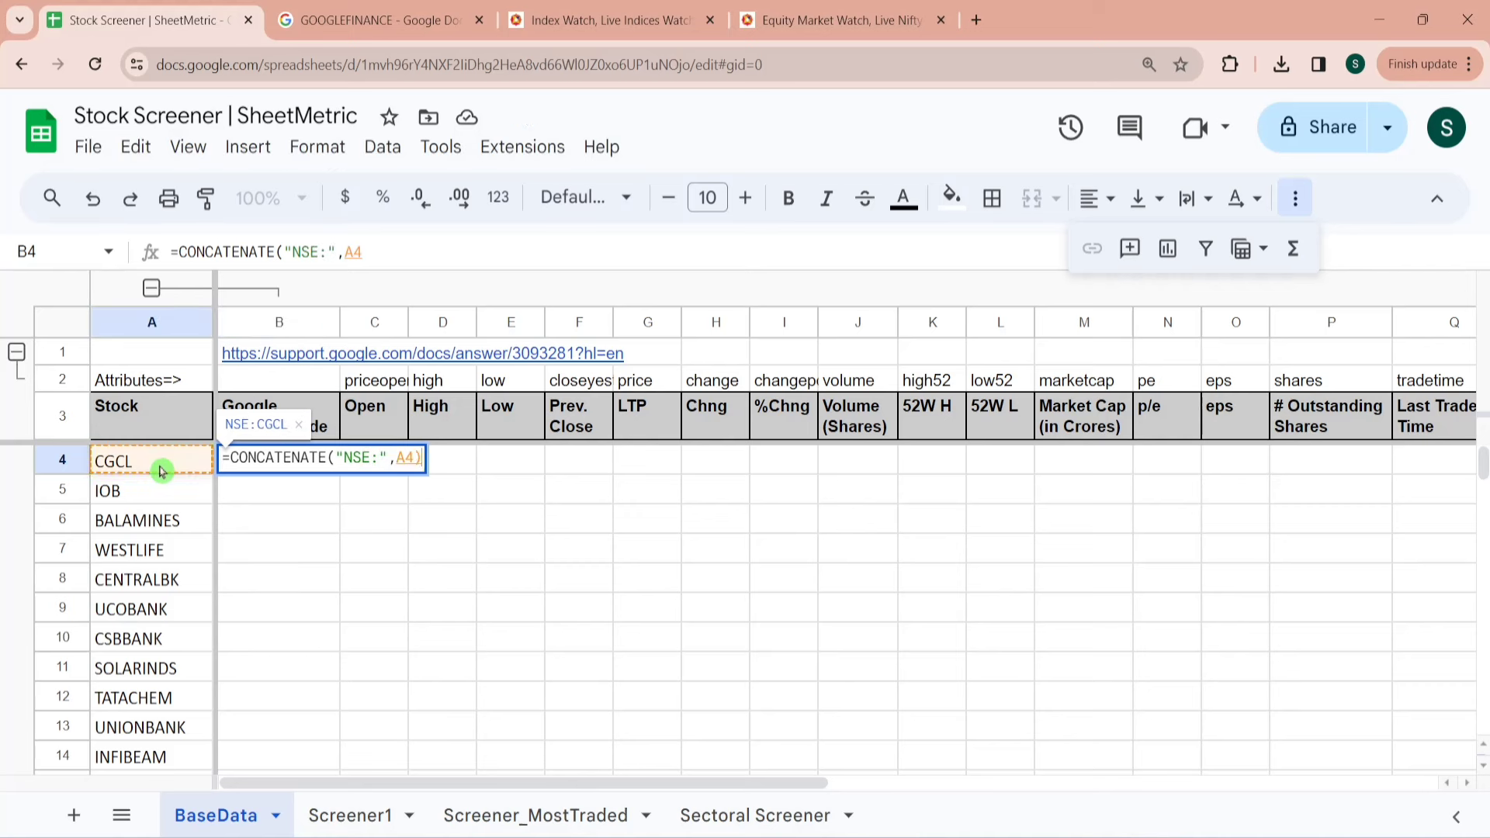
key("Return")
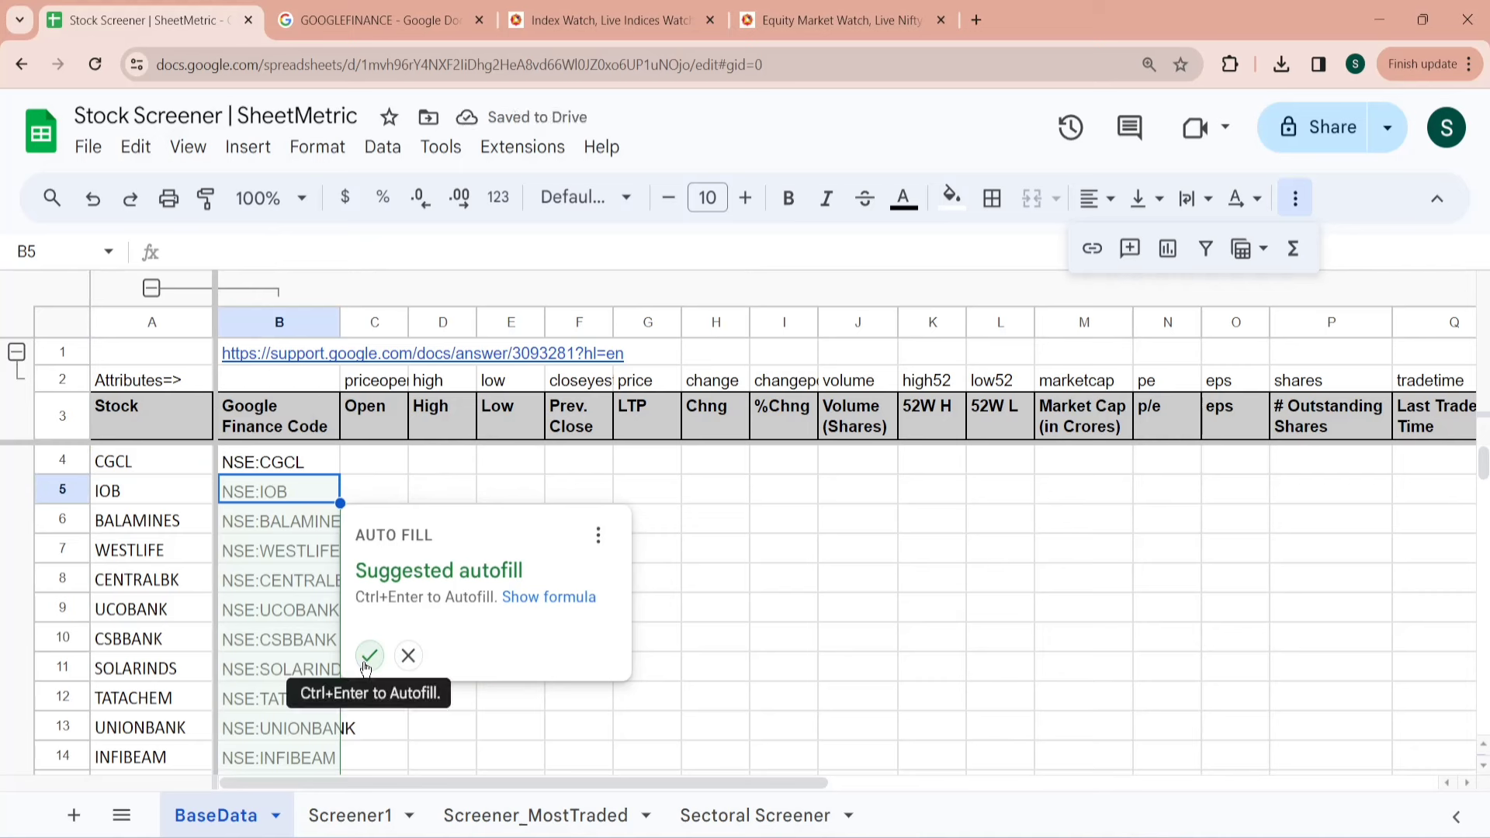
left_click(370, 656)
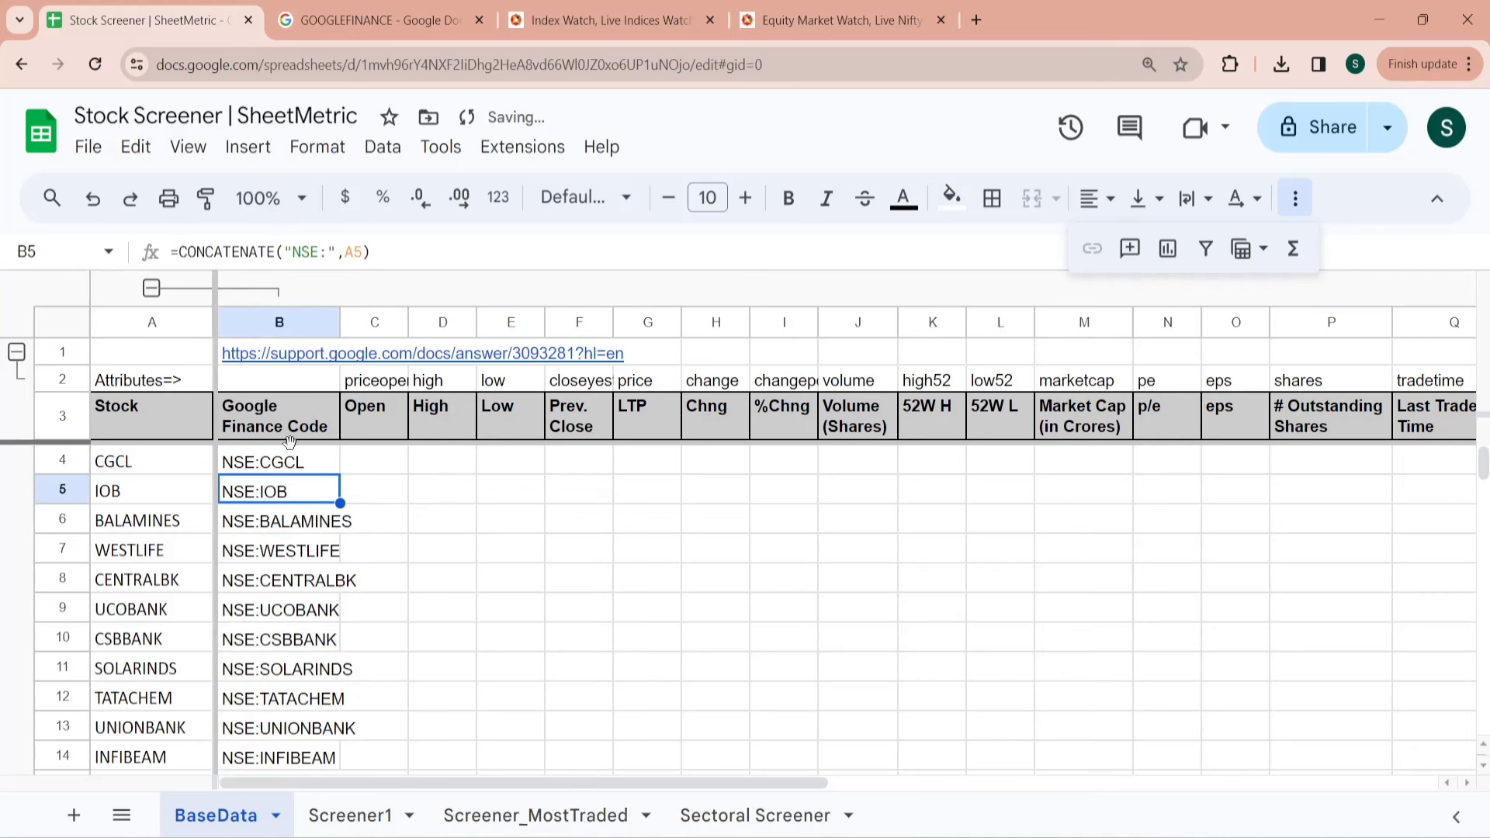
left_click(287, 463)
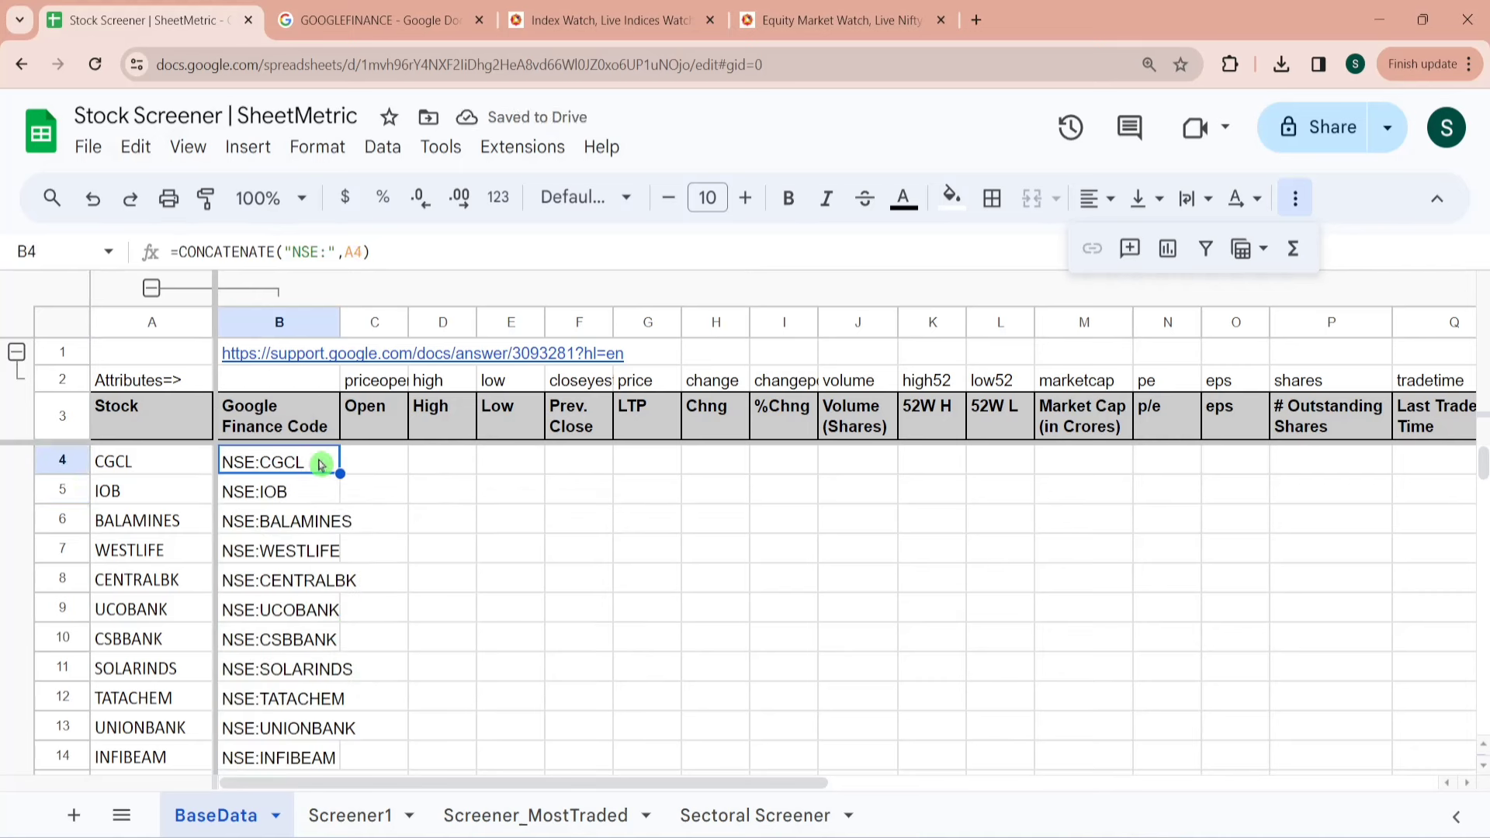
Write the formula =GOOGLEFINANCE(B4,C2) in C4, referencing the stock's finance code and the column's attribute.
left_click(358, 463)
type("=g")
key("Tab")
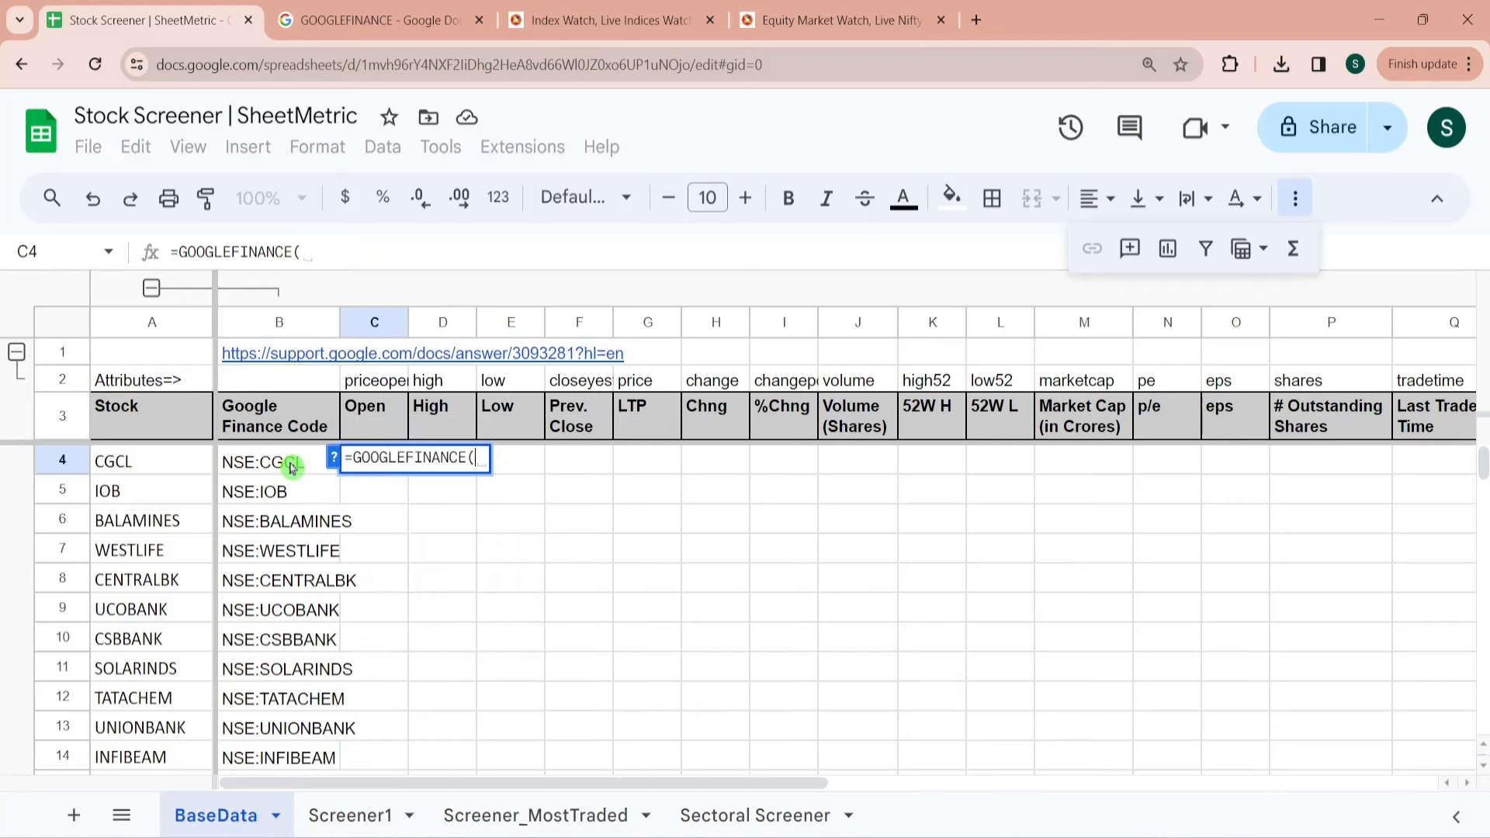
left_click(291, 465)
type(",")
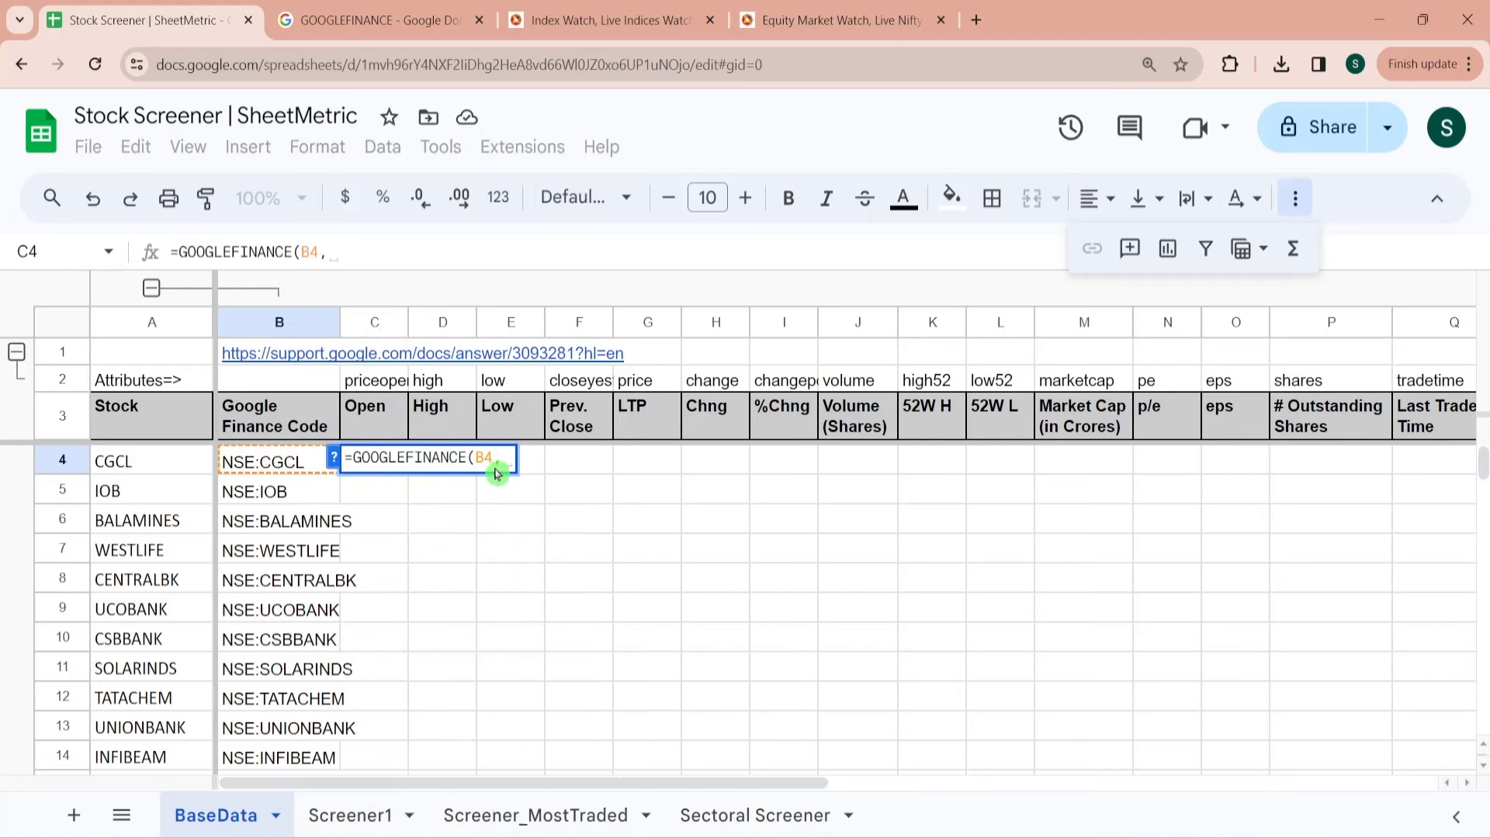
left_click(380, 386)
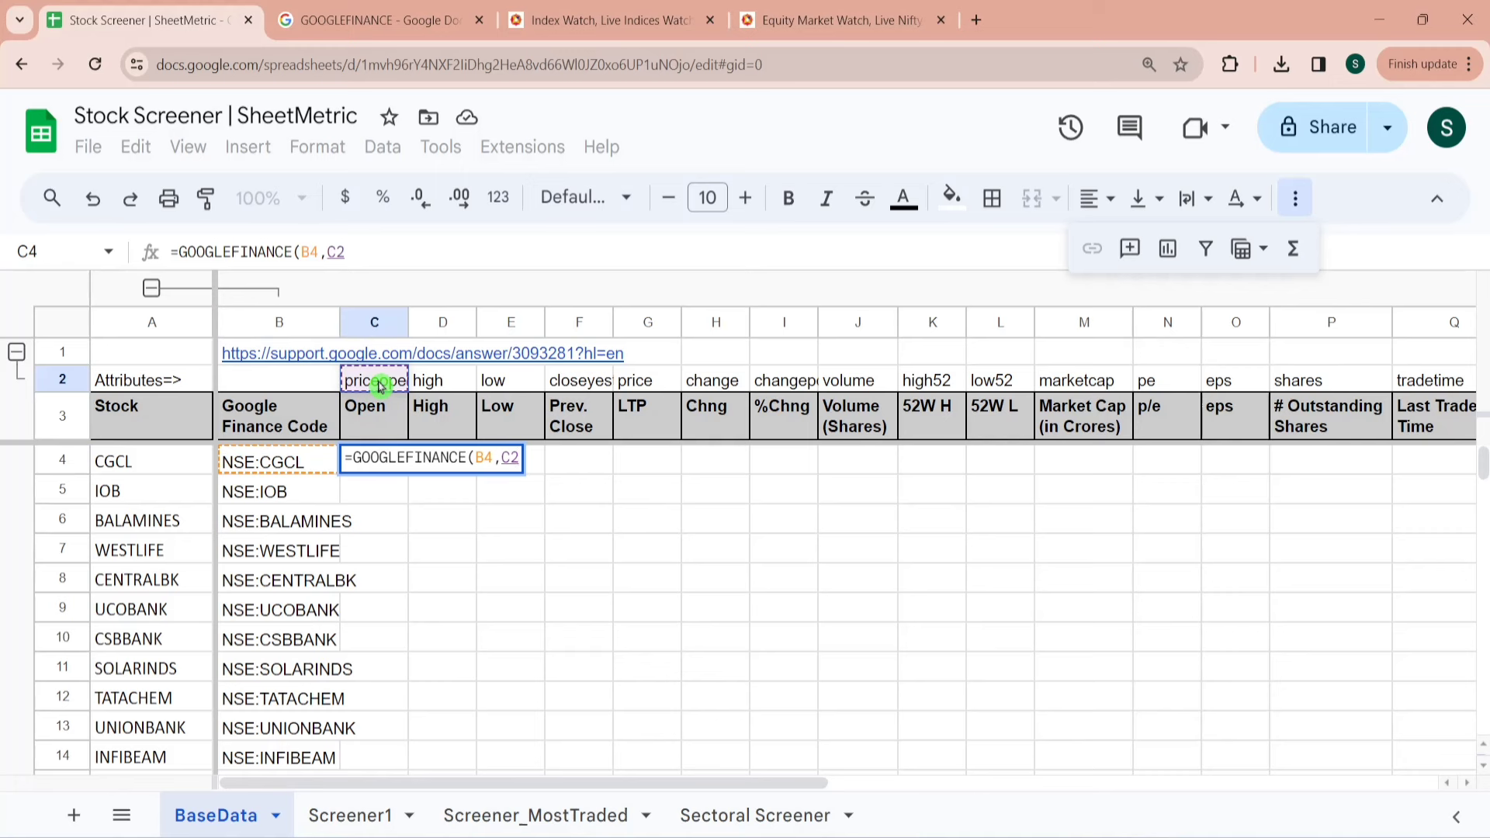
type(")")
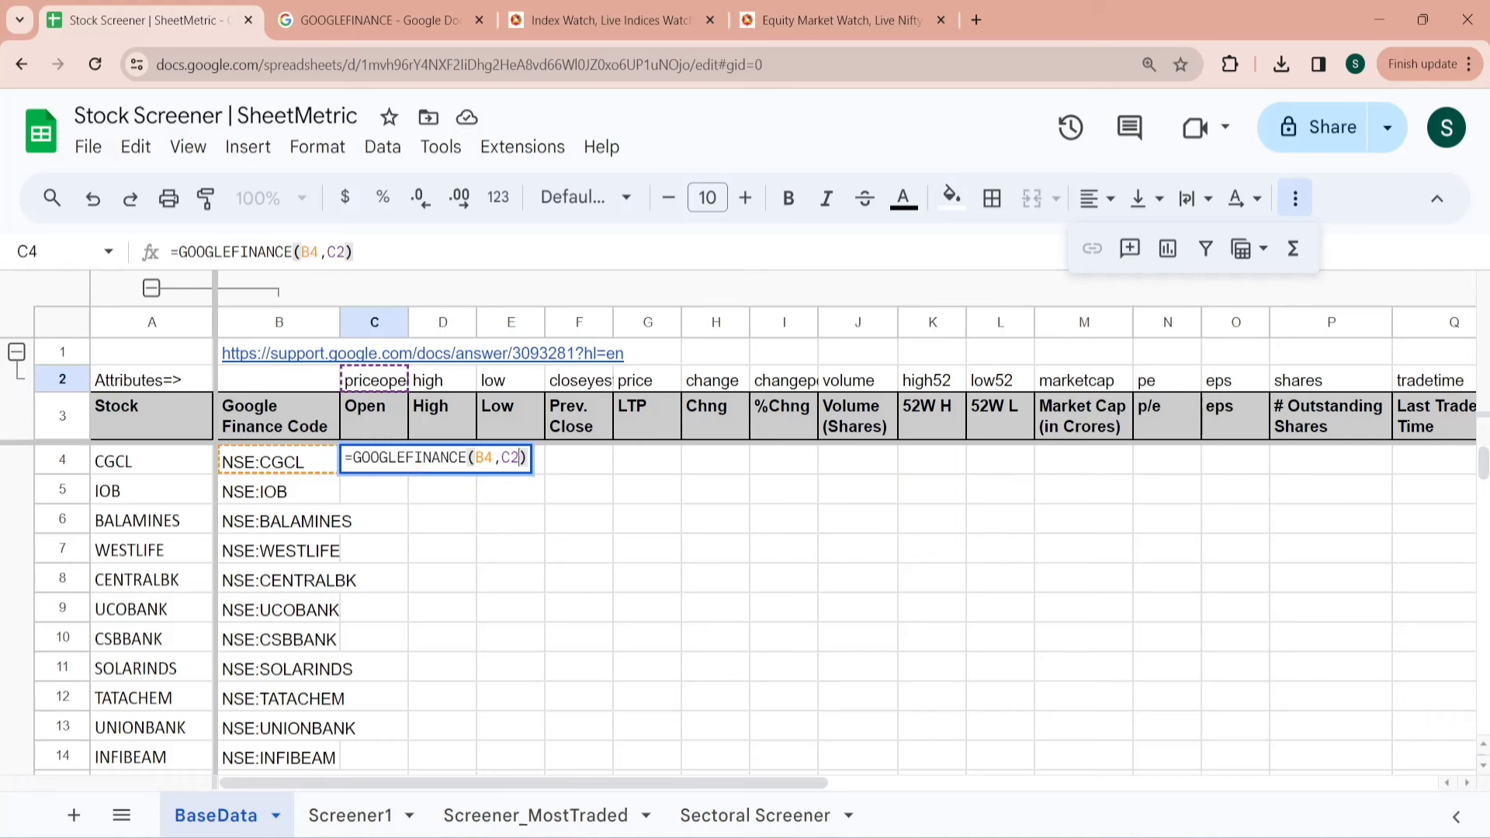
Lock column B and row 2 in C4's formula, making it =GOOGLEFINANCE($B4,C$2), and confirm it.
key("Left")
type("$")
key("Left")
key("Left")
key("Left")
key("Left")
key("Left")
type("$")
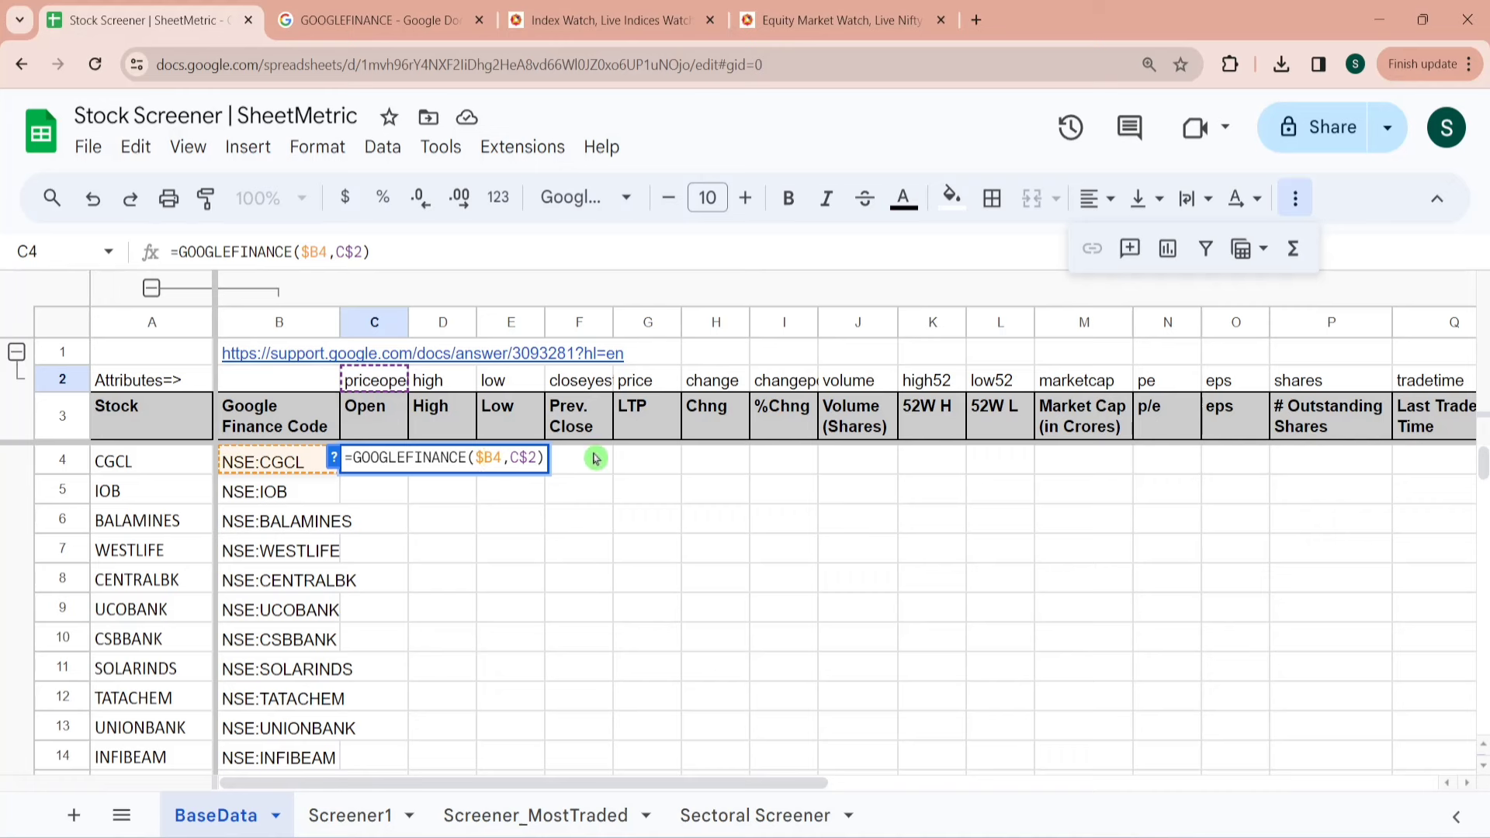
key("Return")
key("Up")
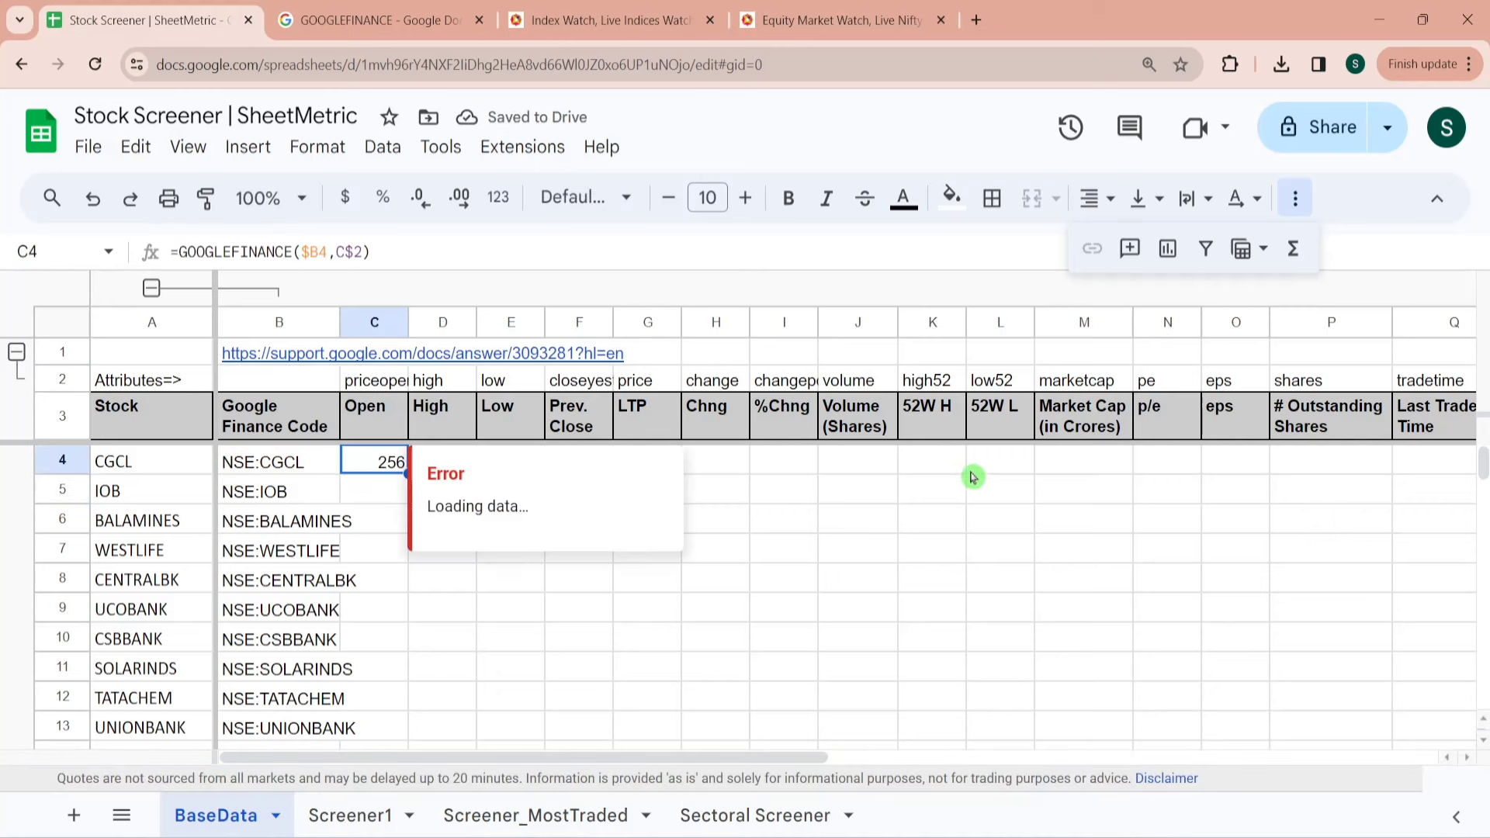
Fill the C4 formula across row 4 through column Q, Last Traded Time.
key("shift+Right")
key("shift+Right")
key("shift+Right")
key("shift+Right")
key("shift+Right")
key("shift+Right")
key("shift+Right")
key("shift+Right")
key("shift+Right")
key("shift+Right")
key("shift+Right")
key("shift+Right")
key("shift+Right")
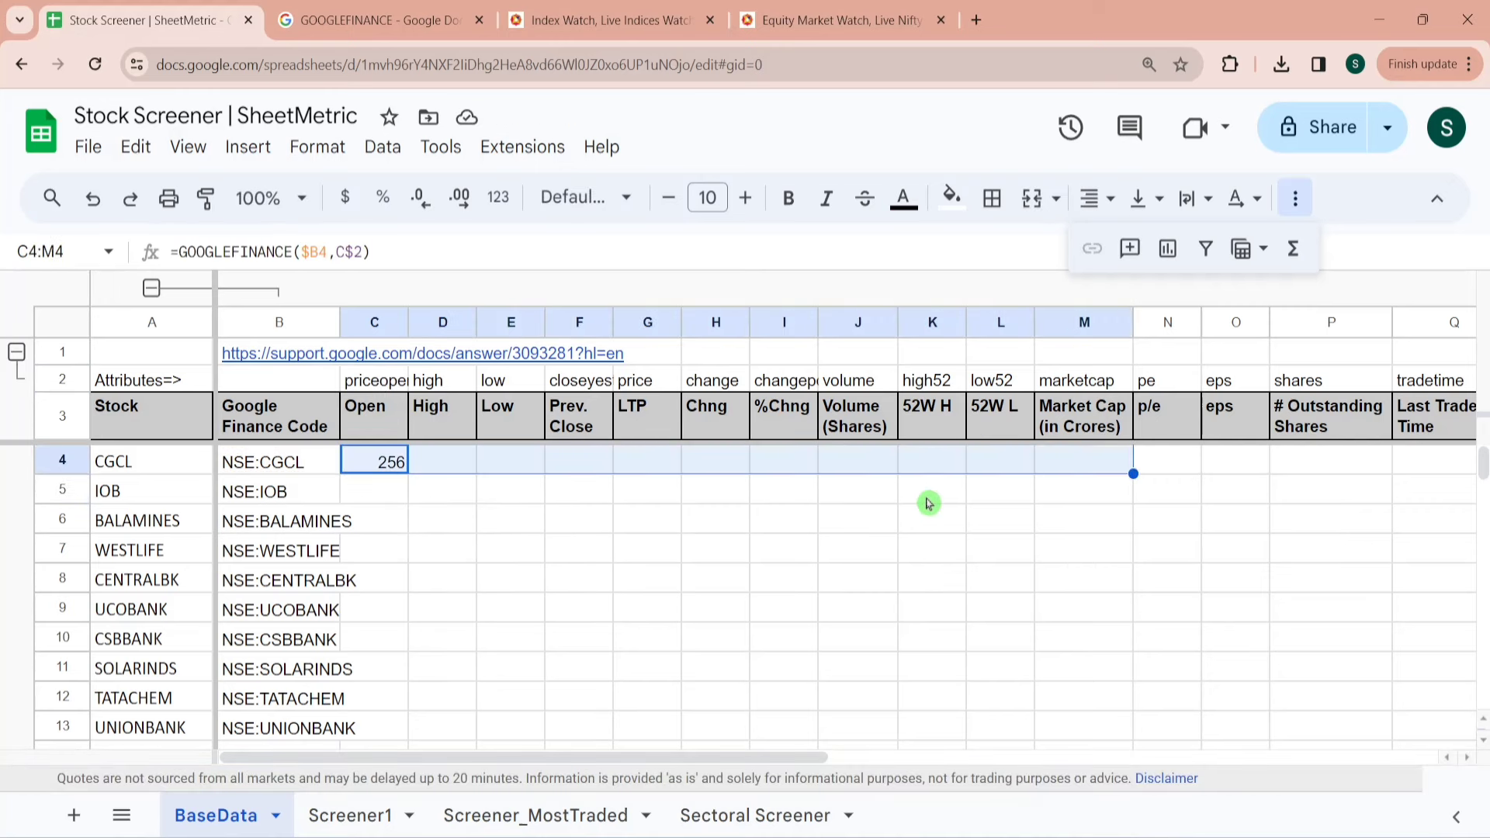
key("shift+Right")
key("ctrl+Return")
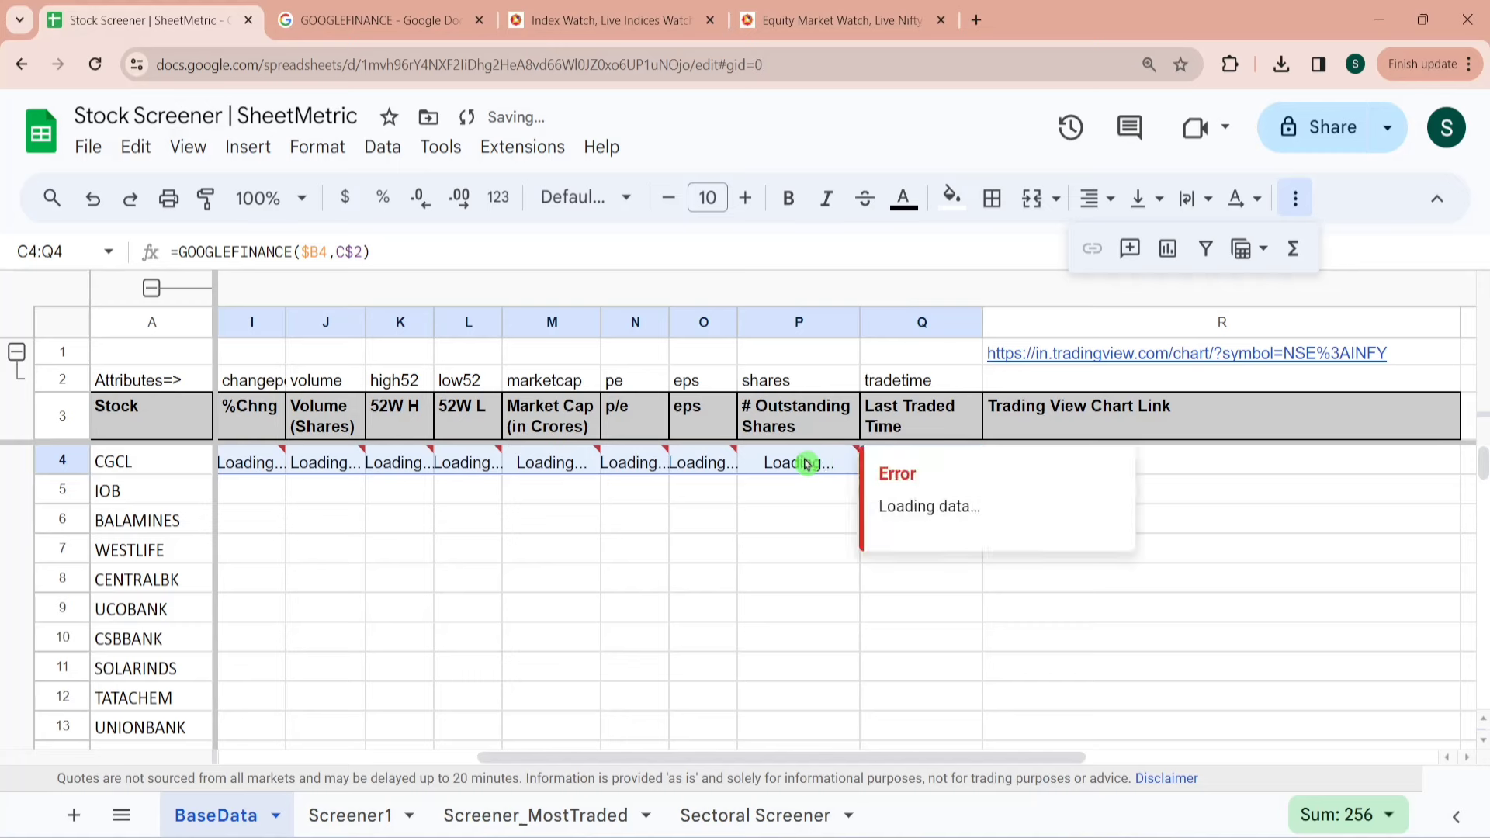
Review the market data fetched across row 4 for CGCL, moving back to A4.
left_click(730, 463)
key("Left")
key("Left")
key("Left")
key("Left")
key("Left")
key("Left")
key("Left")
key("Left")
key("Left")
key("Left")
key("Left")
key("Left")
key("Left")
key("Left")
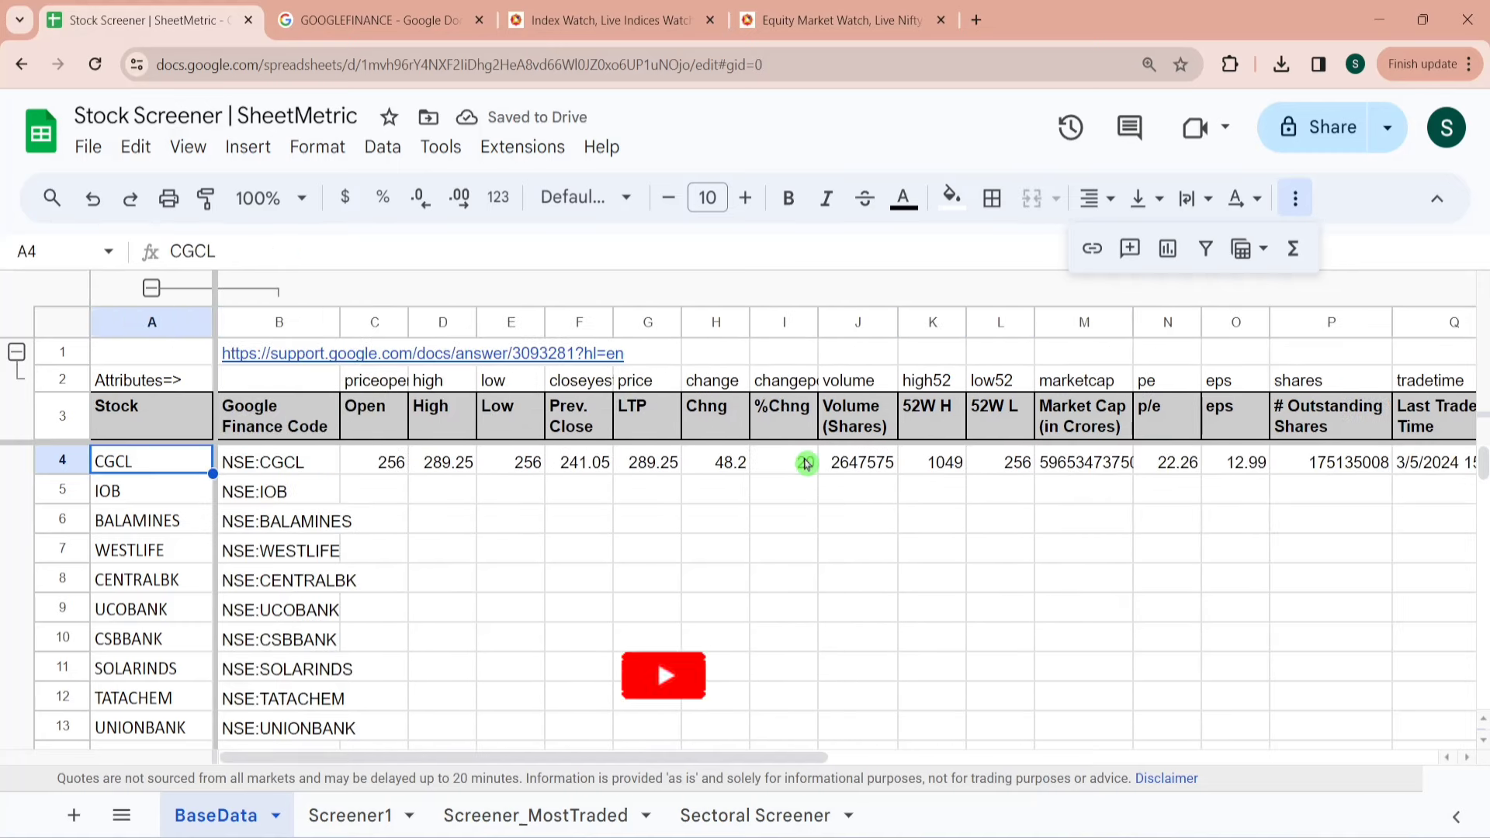
Convert M4's market cap to crores by extending the formula to =GOOGLEFINANCE($B4,M$2)/10000000.
left_click(1096, 463)
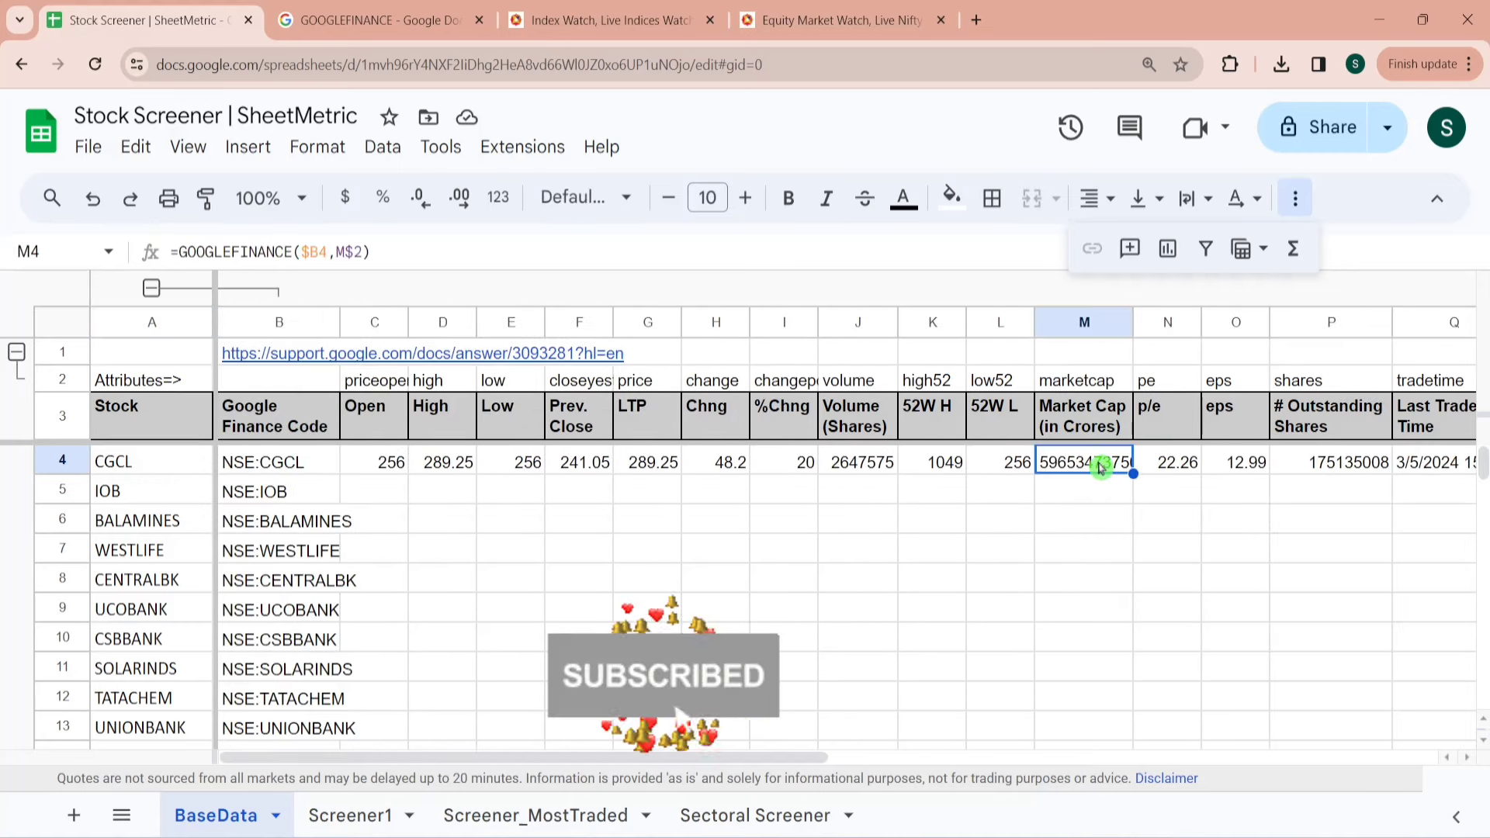
double_click(1053, 448)
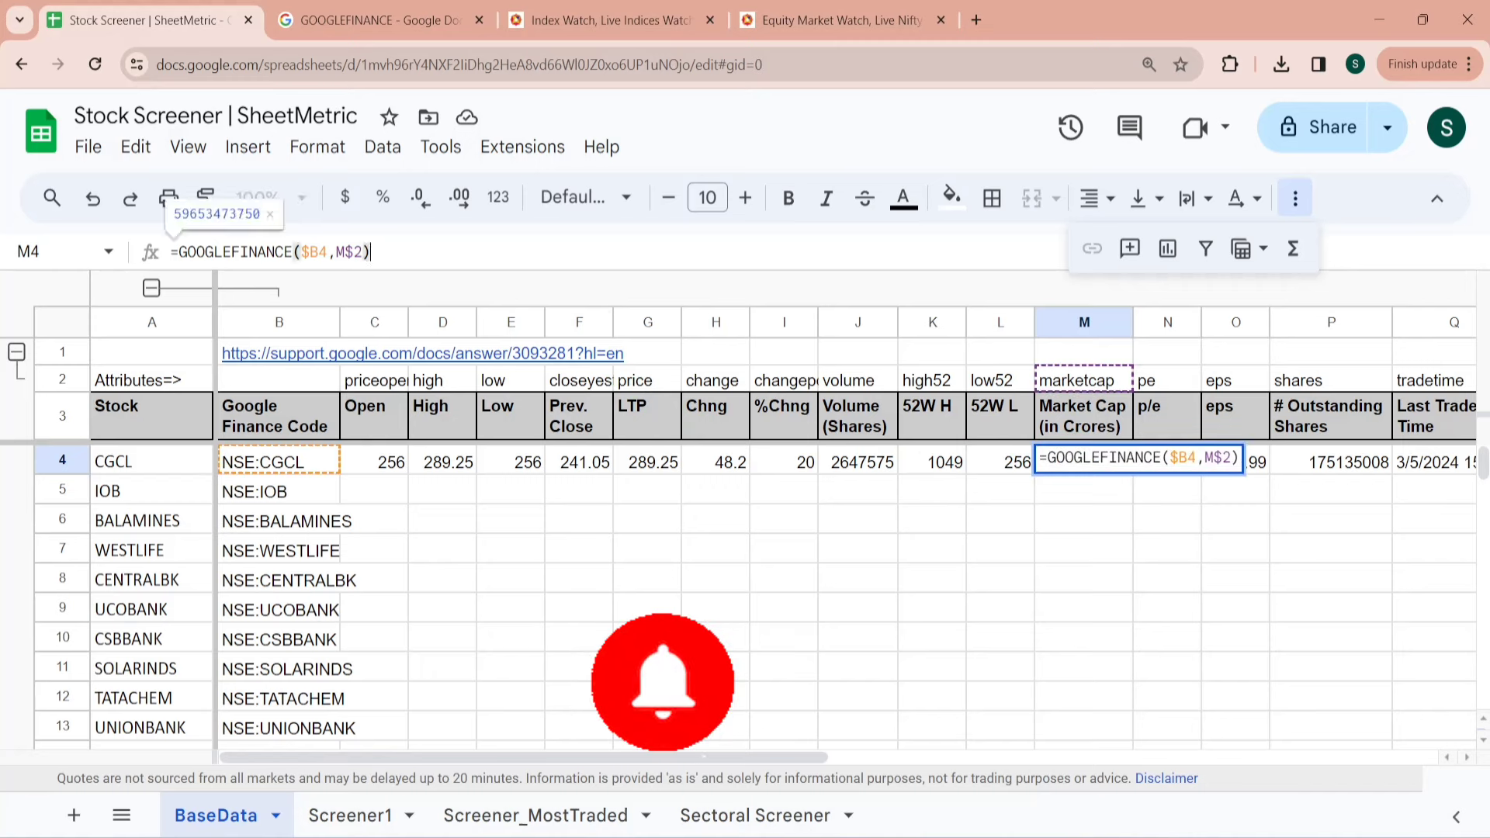
type("/10000000")
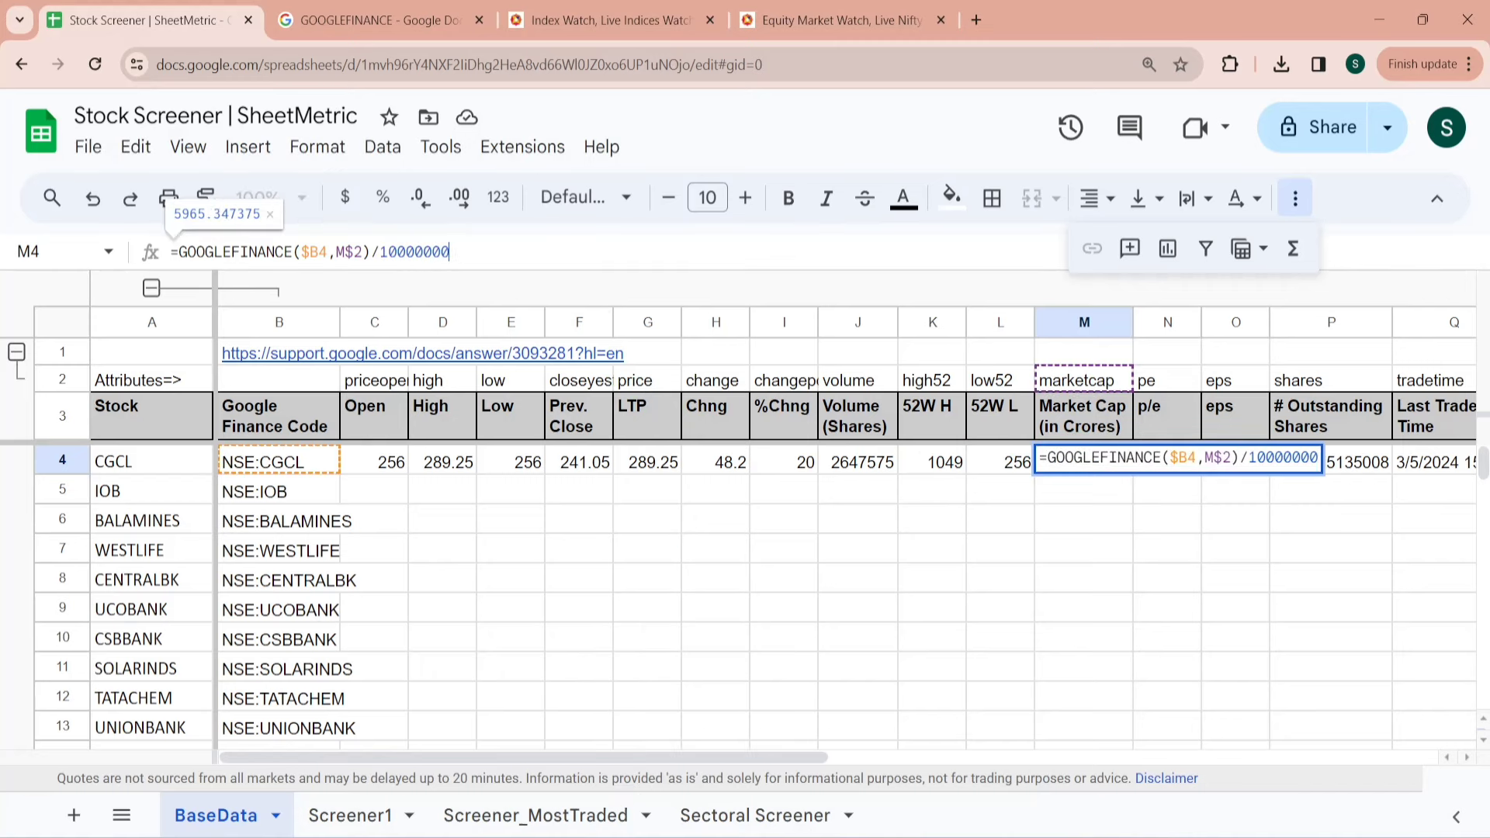
key("Return")
key("Up")
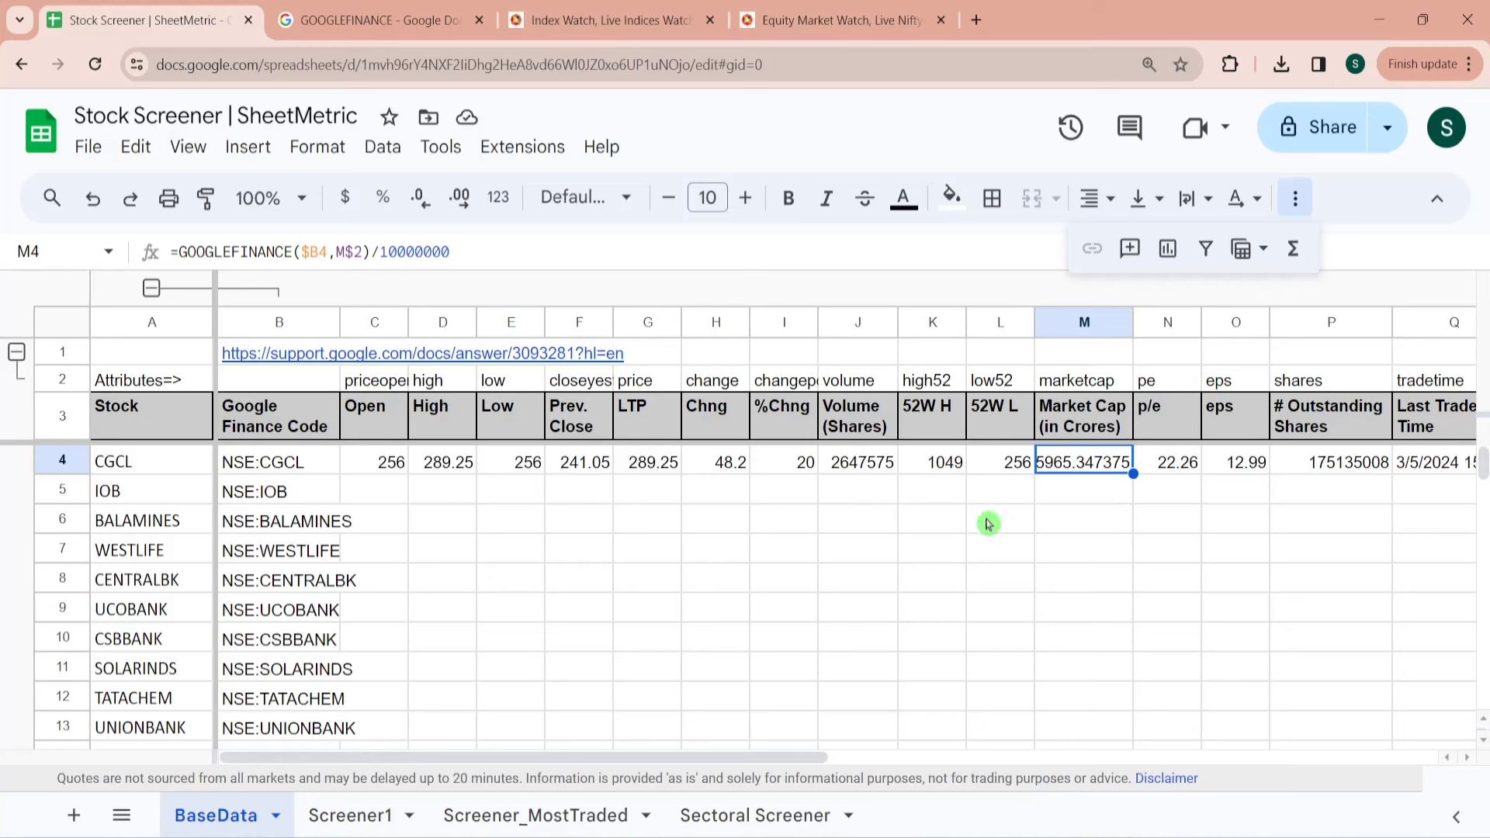
Reduce the market cap value in M4 to one decimal place.
left_click(419, 200)
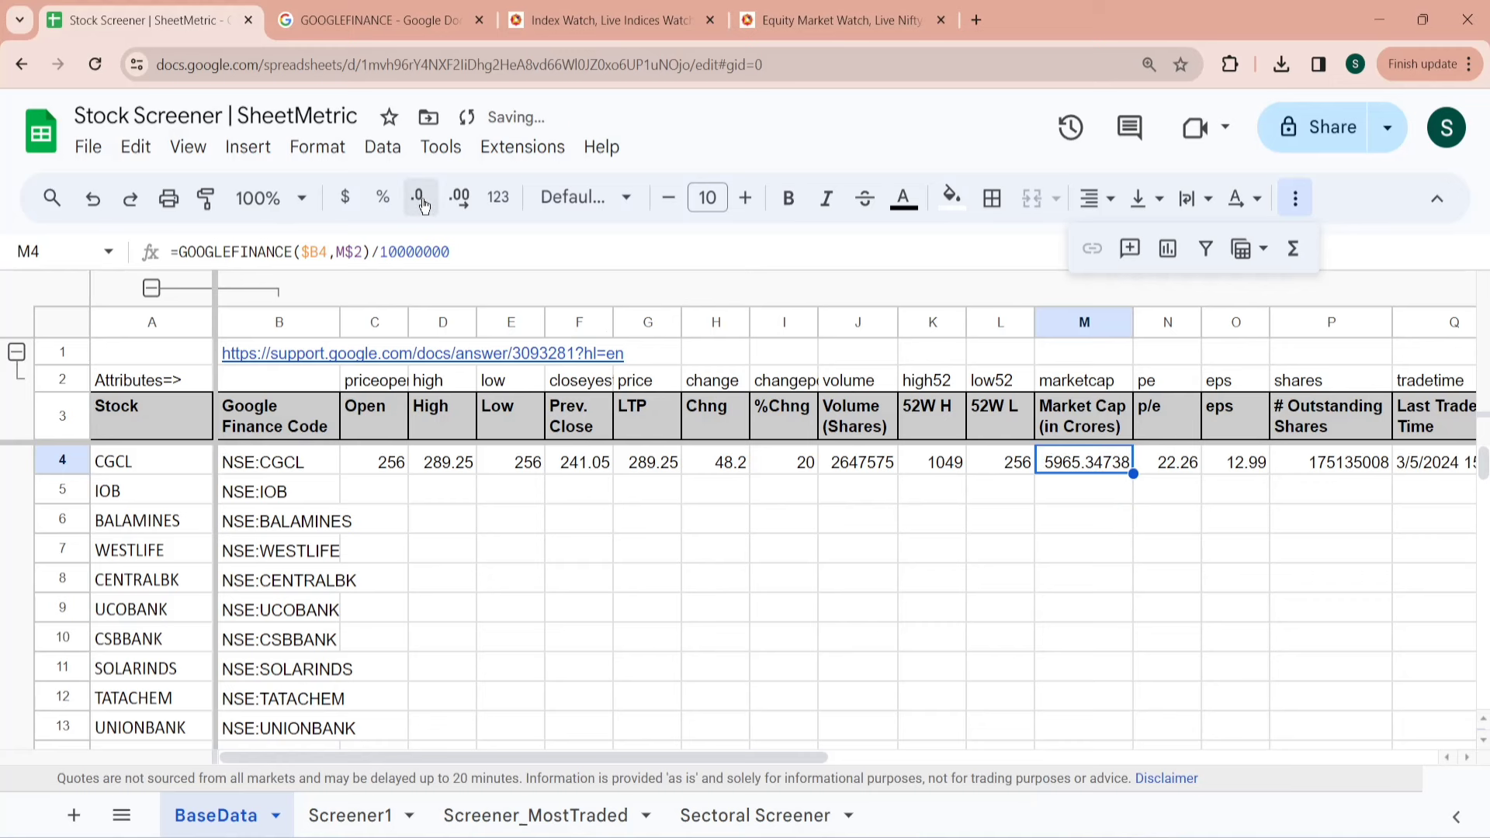
left_click(420, 201)
left_click(420, 200)
left_click(390, 462)
key("shift+Right")
key("shift+Right")
key("shift+Right")
key("shift+Right")
key("shift+Right")
Fill the row 4 formulas in columns C to Q down to the last stock in row 504.
key("Down")
key("Left")
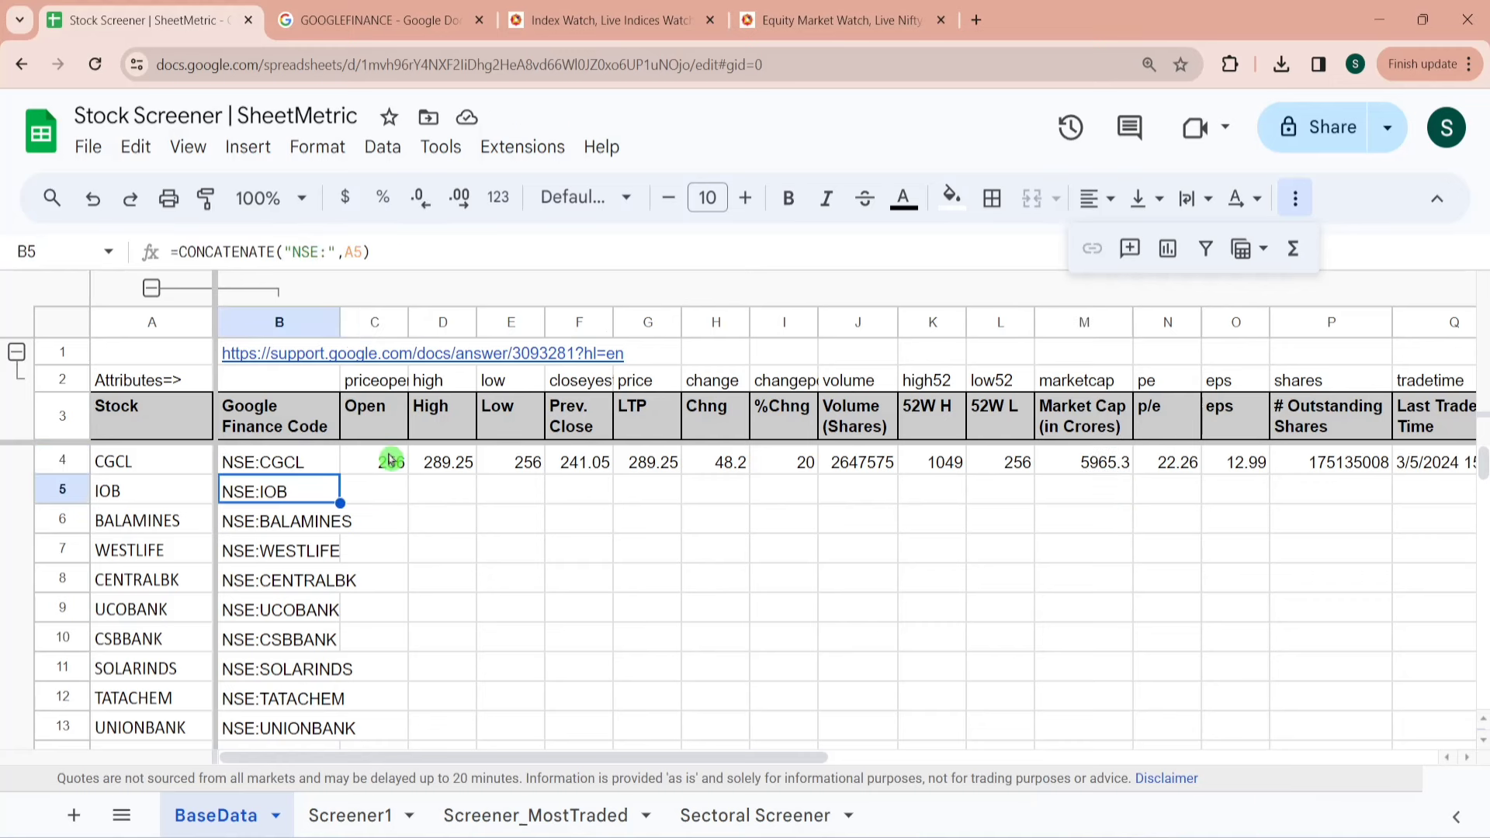
key("Up")
key("Down")
key("ctrl+Down")
key("Right")
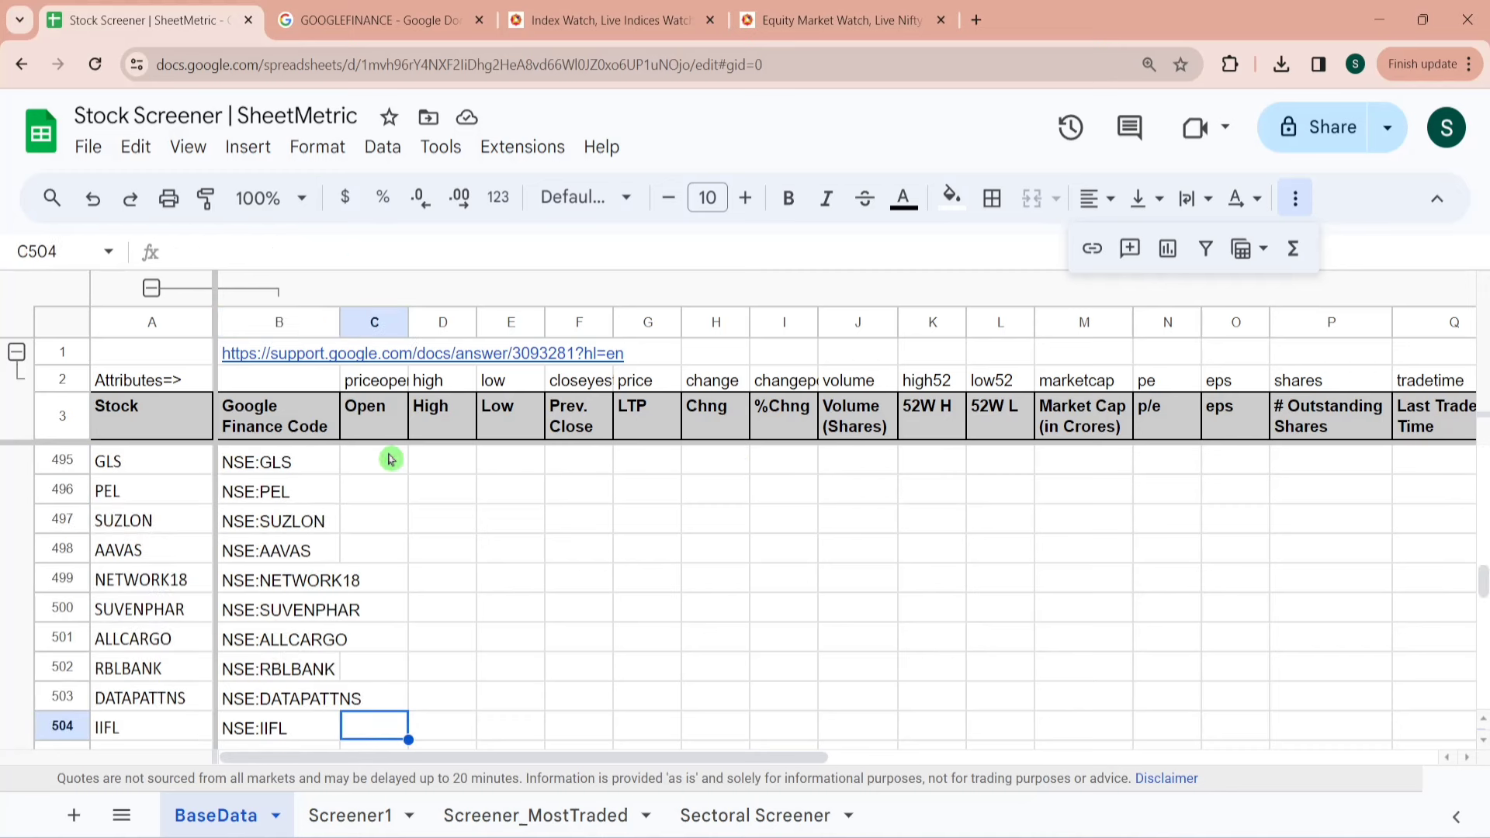
key("shift+Right")
key("shift+Right")
key("shift+Right")
key("shift+Right")
key("shift+Right")
key("shift+Right")
key("shift+Right")
key("shift+Right")
key("shift+Right")
key("shift+Right")
key("shift+Right")
key("shift+Right")
key("shift+Right")
key("shift+Right")
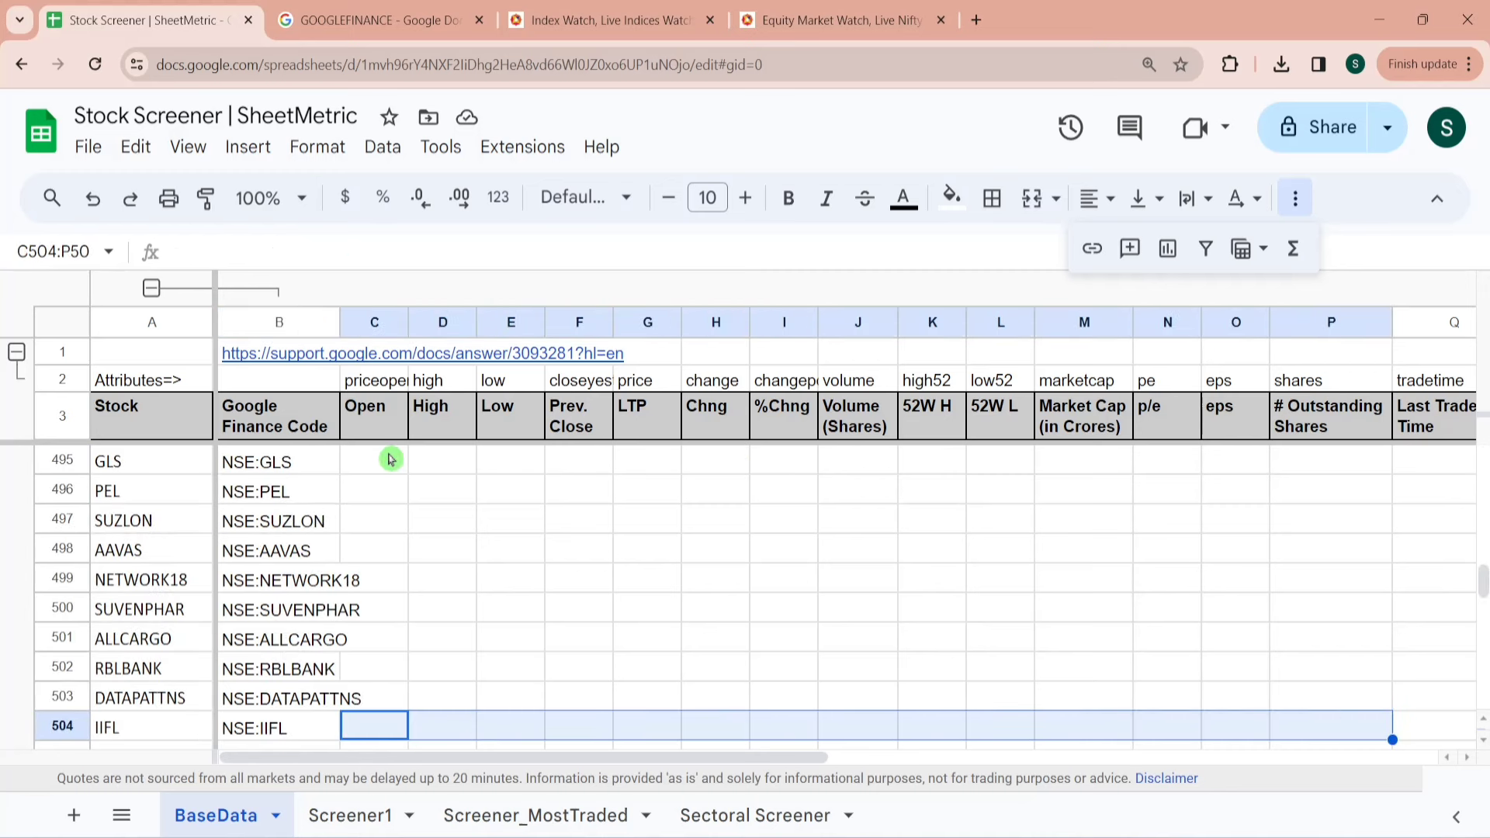
key("ctrl+shift+Up")
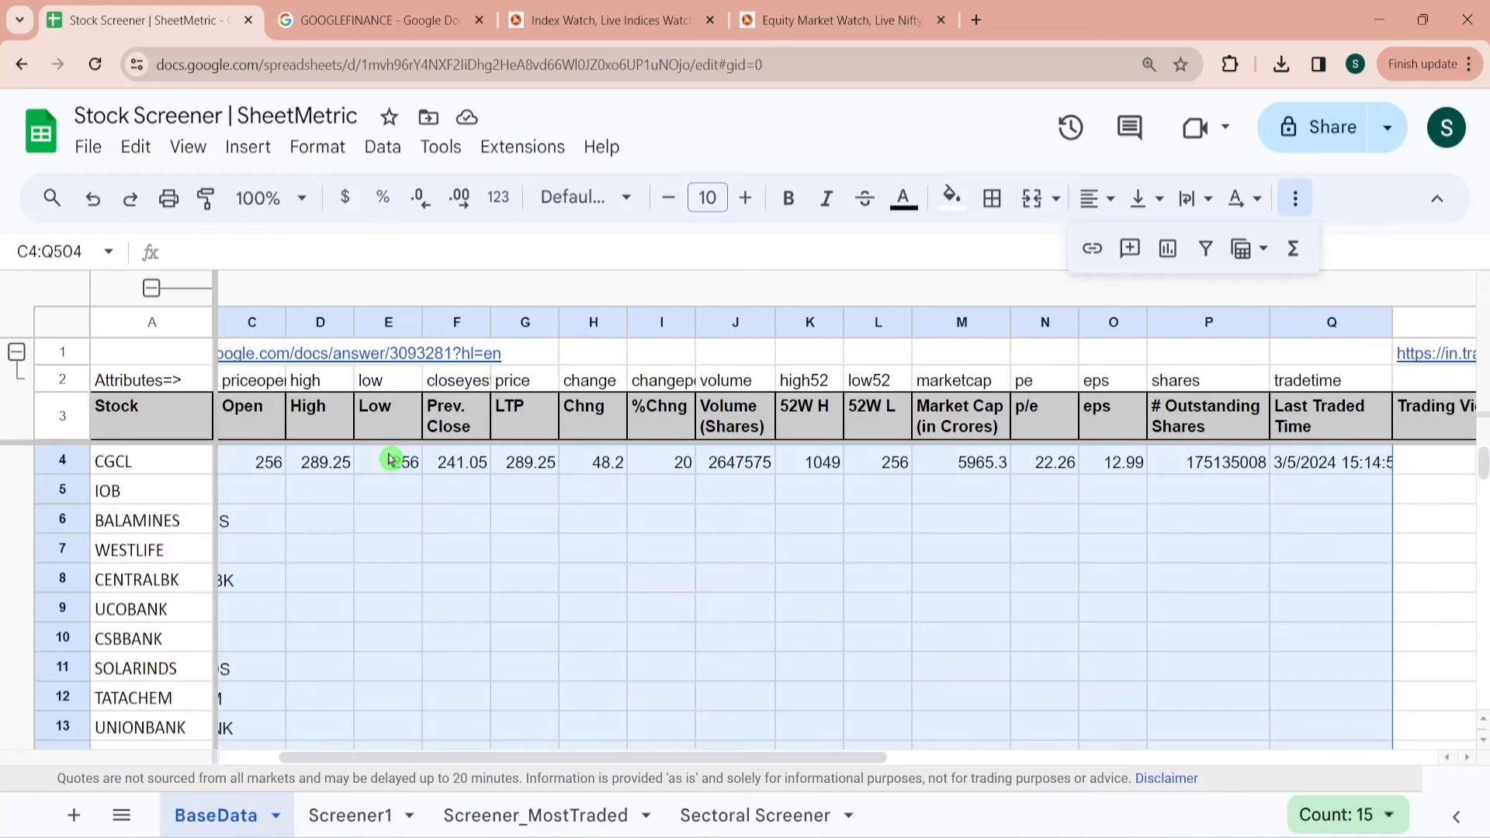
key("ctrl+d")
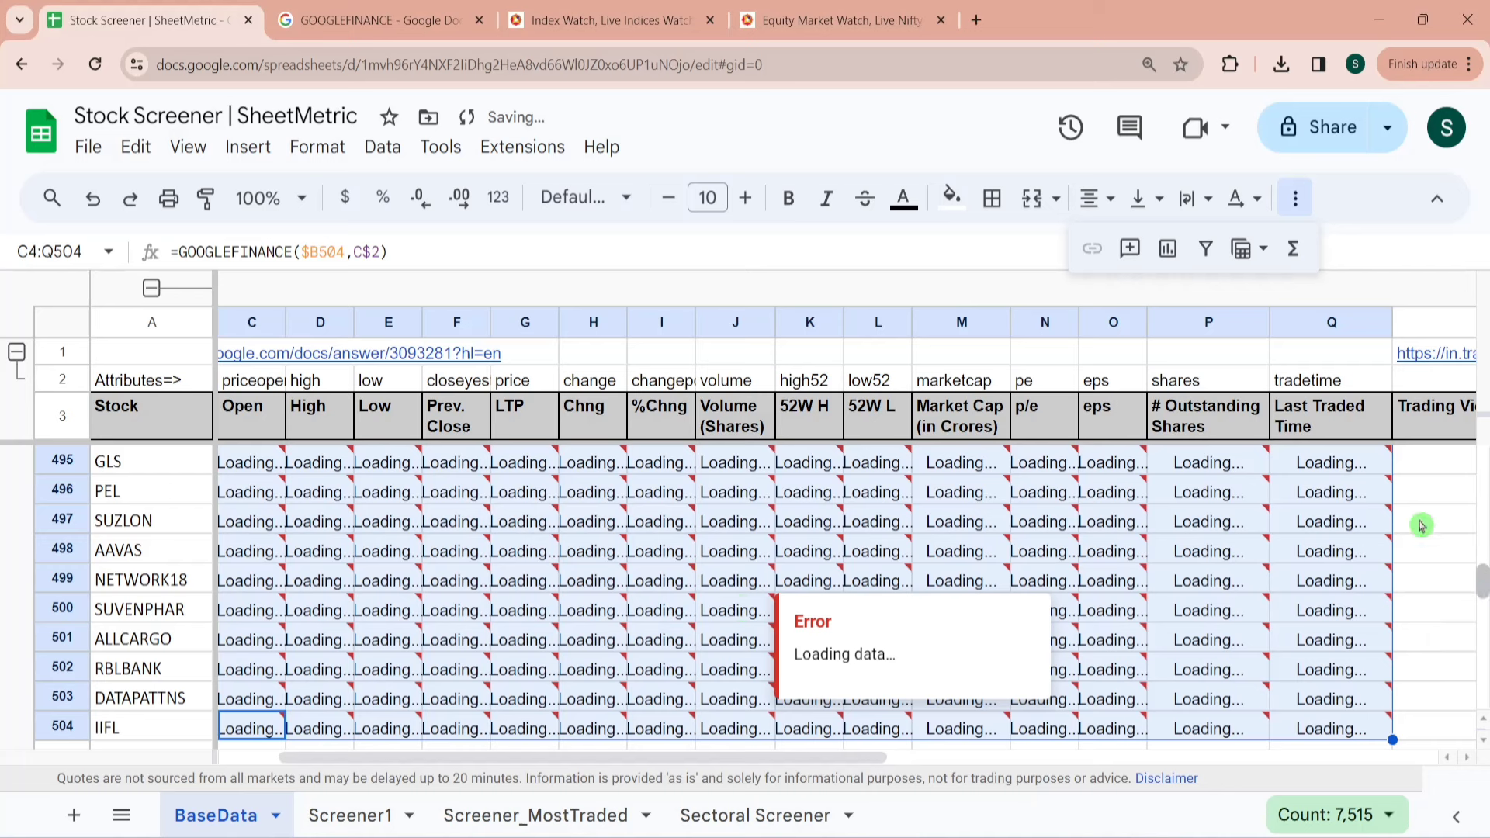
Inspect the # Outstanding Shares cells for WESTLIFE and CSBBANK near the start of the list.
scroll(1484, 450, "up", 20)
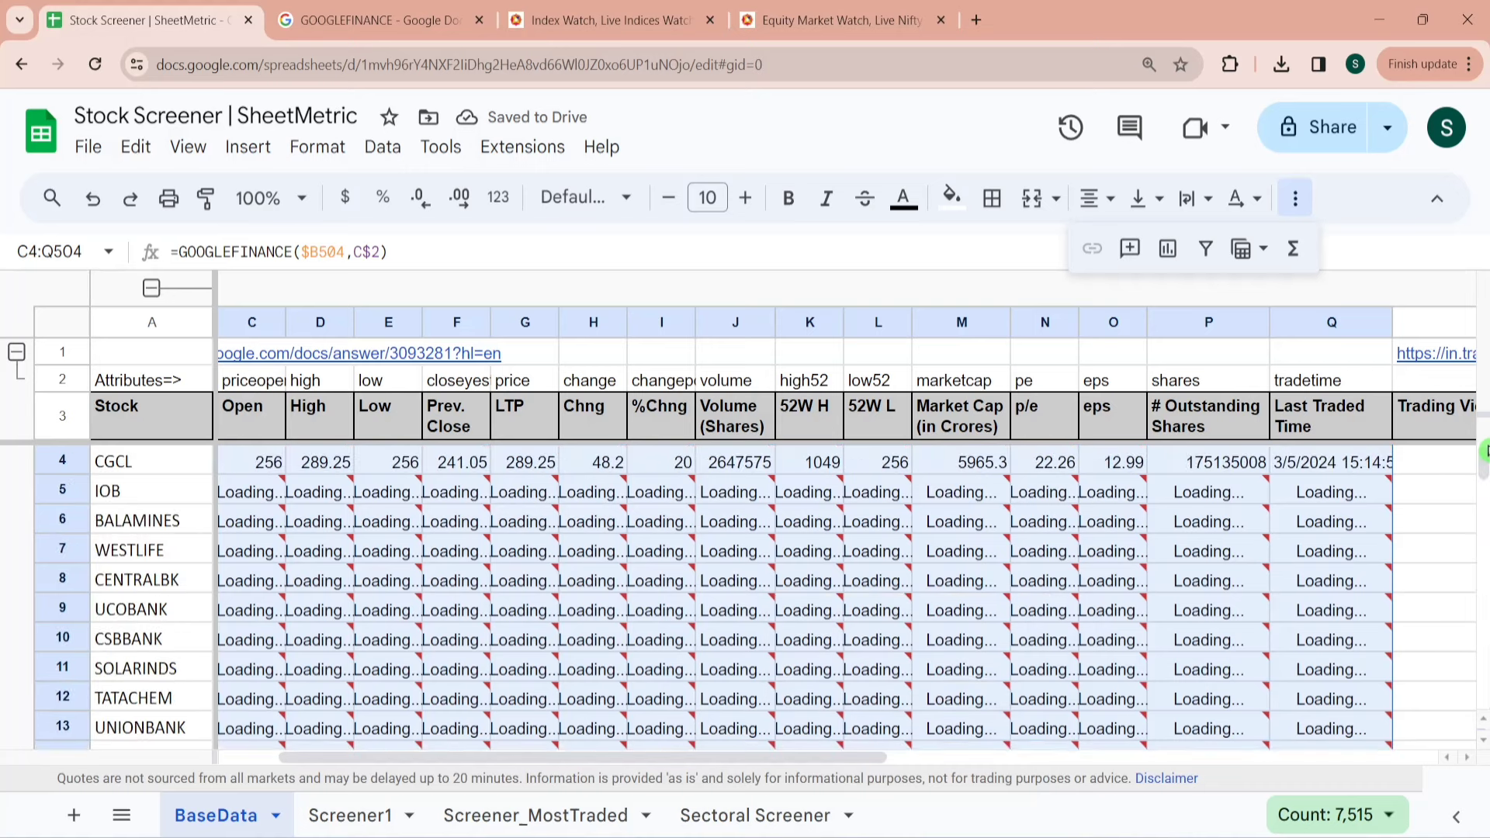
left_click(1222, 551)
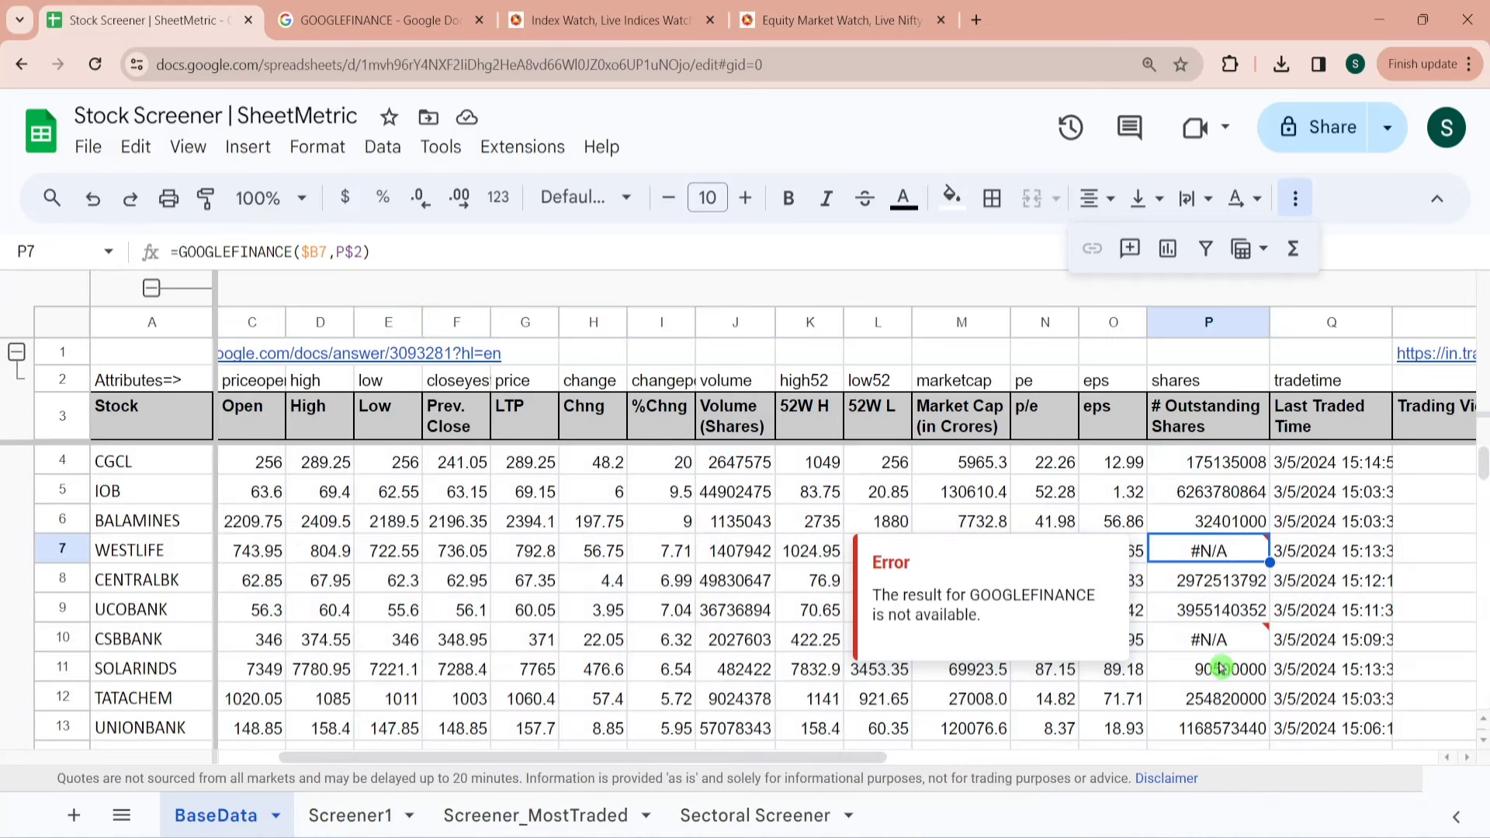
left_click(1226, 645)
left_click(1232, 553)
key("Down")
key("Down")
key("Down")
key("Down")
Scan down the p/e column to row 49 and back up, checking which stocks lack a value.
key("Left")
key("Left")
key("Down")
key("Down")
key("Down")
key("Down")
key("Down")
key("Down")
key("Down")
key("Down")
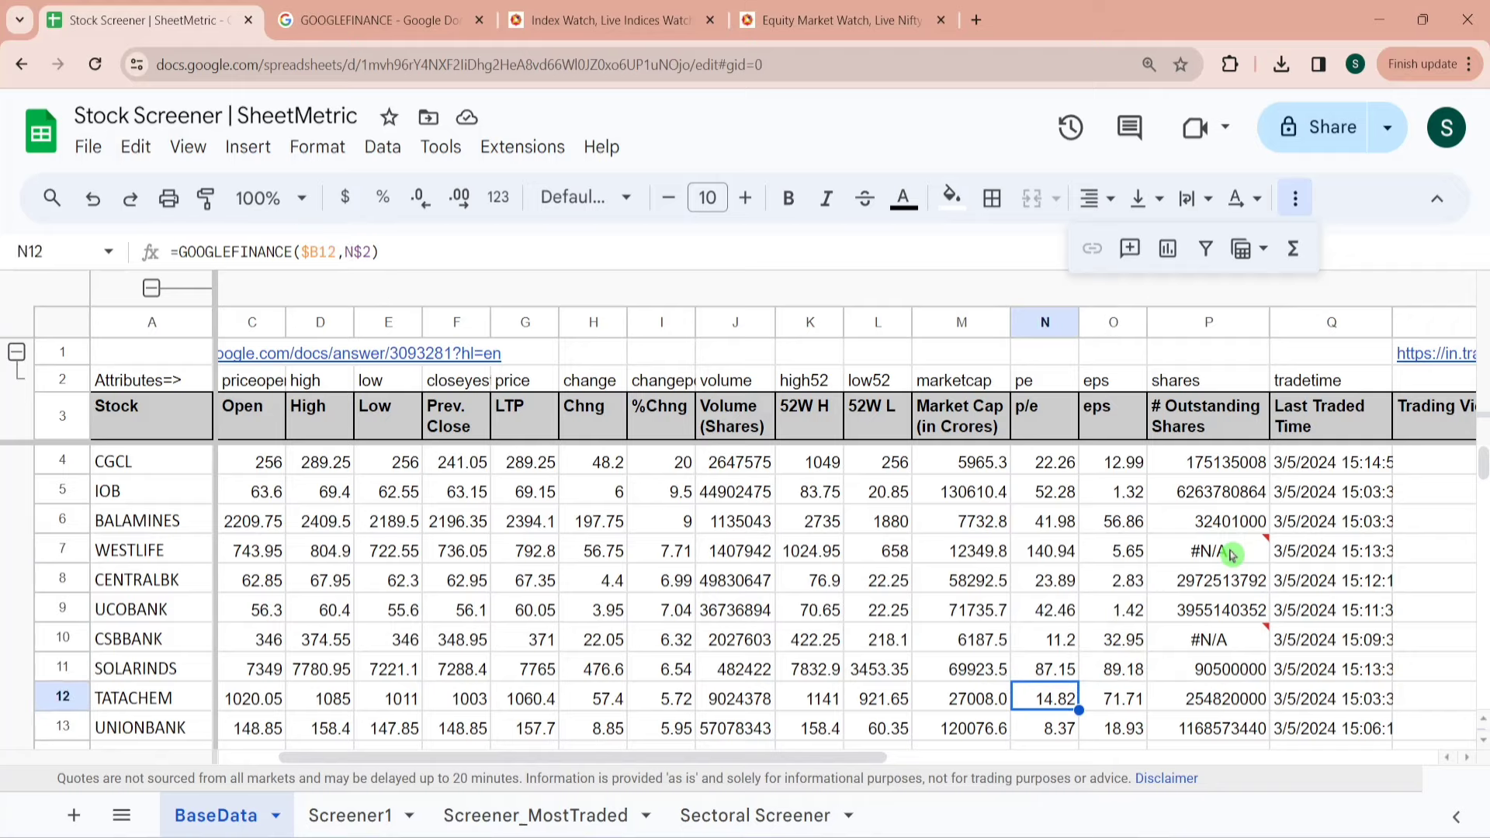
key("Down")
key("Down")
key("Down")
key("Down")
key("Down")
key("Down")
key("Down")
key("Down")
key("Down")
key("Down")
key("Down")
key("Down")
key("Down")
key("Down")
key("Down")
key("Down")
key("Down")
key("Down")
key("Down")
key("Down")
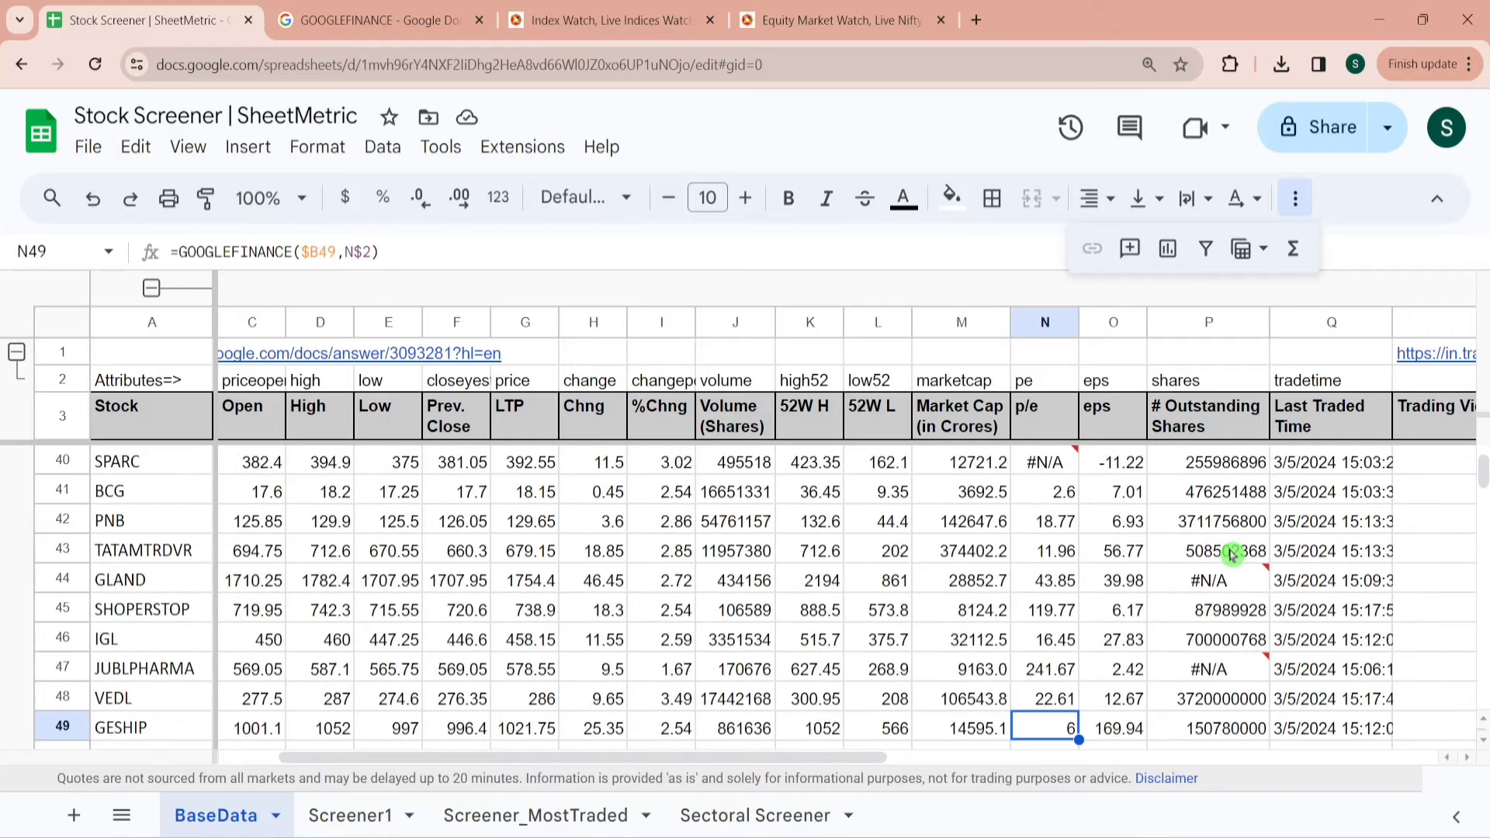
key("Up")
key("Up")
key("Up")
key("Up")
key("Up")
key("Up")
key("Up")
key("Up")
key("Up")
key("Up")
key("Up")
key("Up")
key("Up")
key("Up")
key("Up")
key("Up")
key("Up")
key("Up")
key("Up")
key("Up")
key("Up")
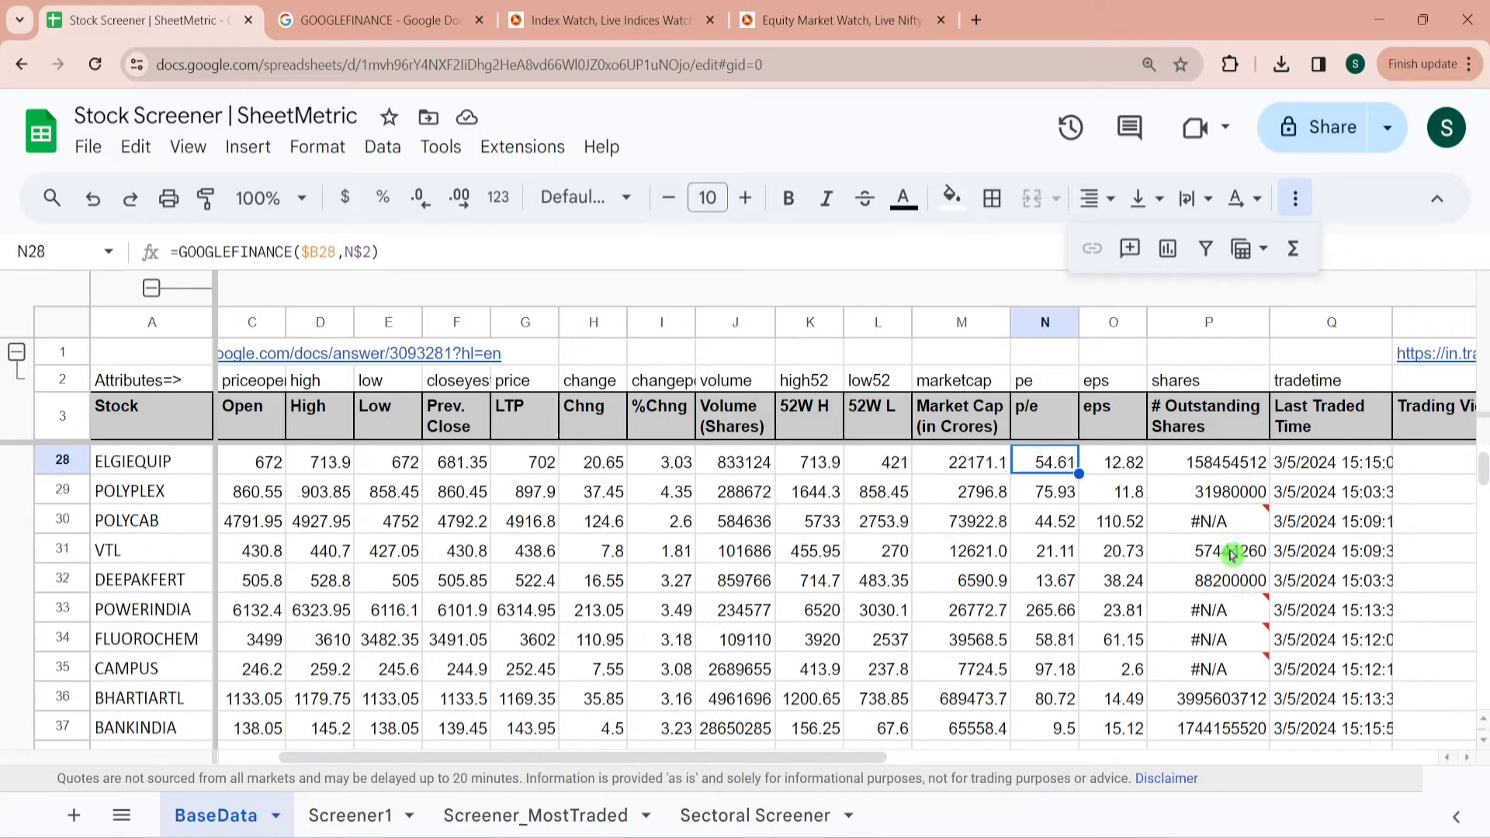
key("Up")
key("Up")
key("Down")
key("Down")
key("Down")
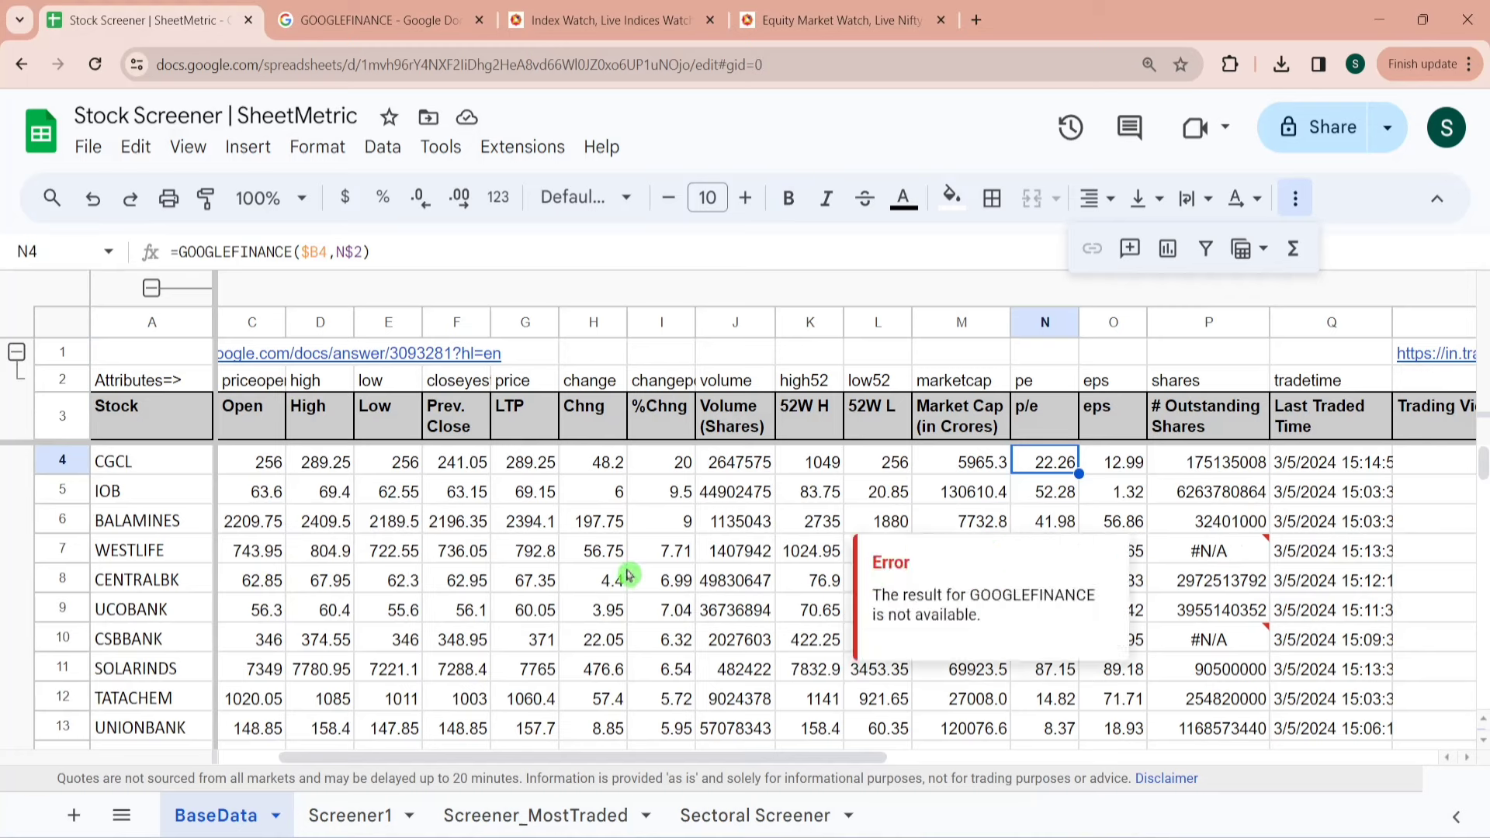
left_click(1041, 356)
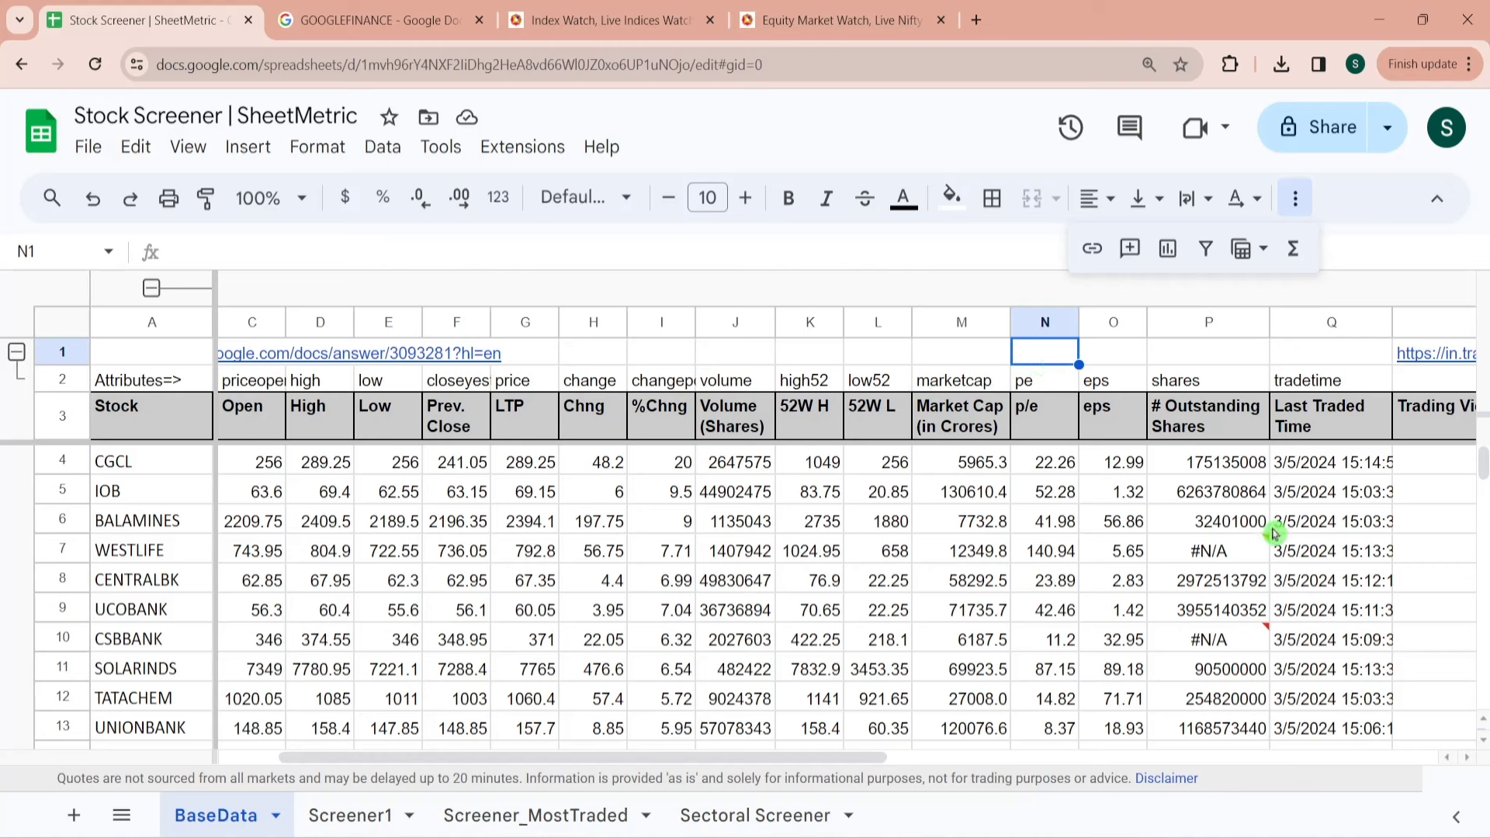
mouse_move(1211, 567)
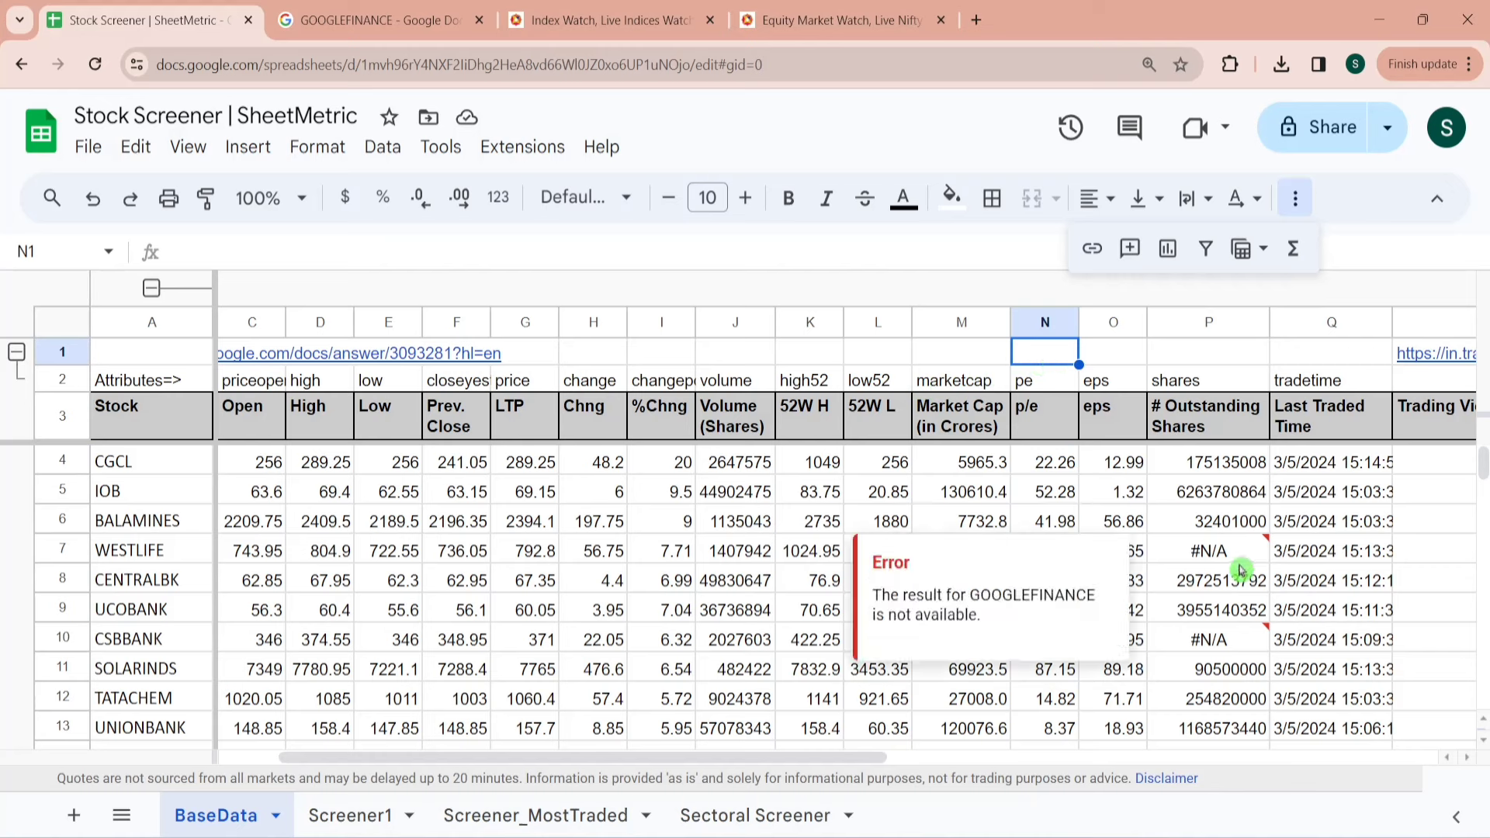
type("=")
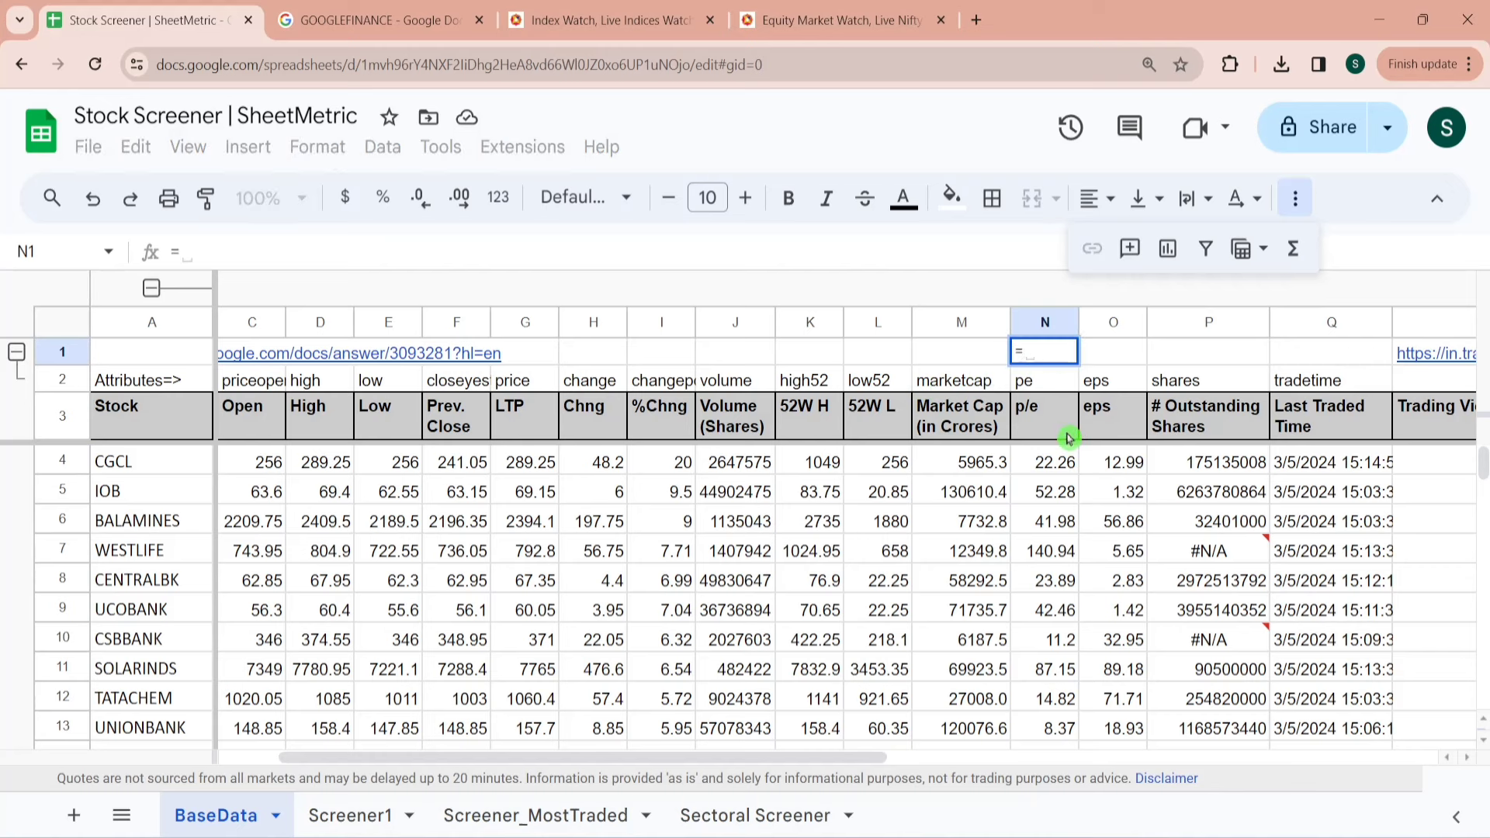
type("IFe")
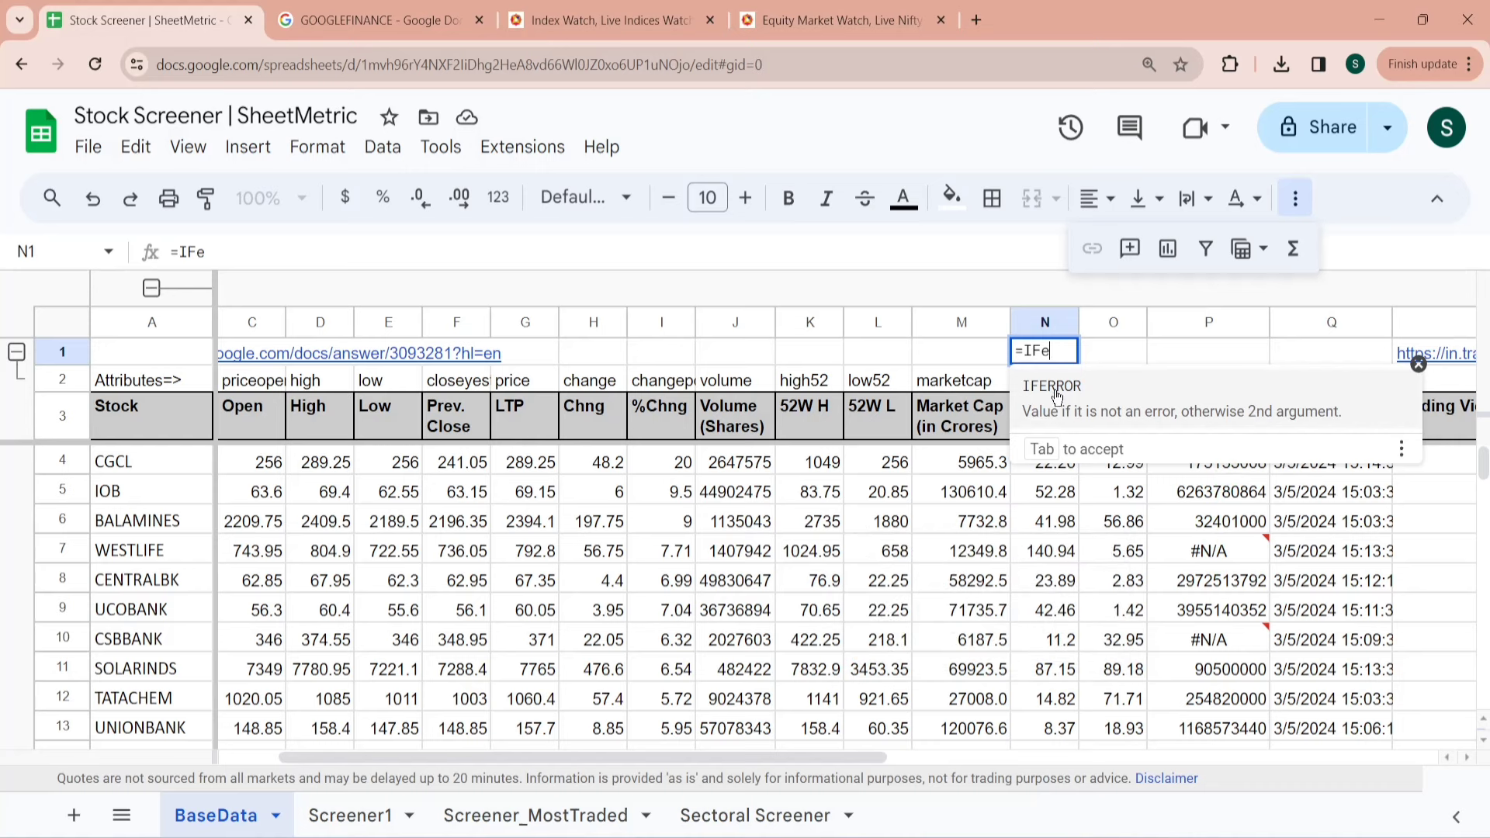
key("Escape")
Wrap the p/e formula in N4 with an error fallback of 0: =IFERROR(GOOGLEFINANCE($B4,N$2),0).
left_click(1045, 462)
left_click(177, 252)
type("IFE")
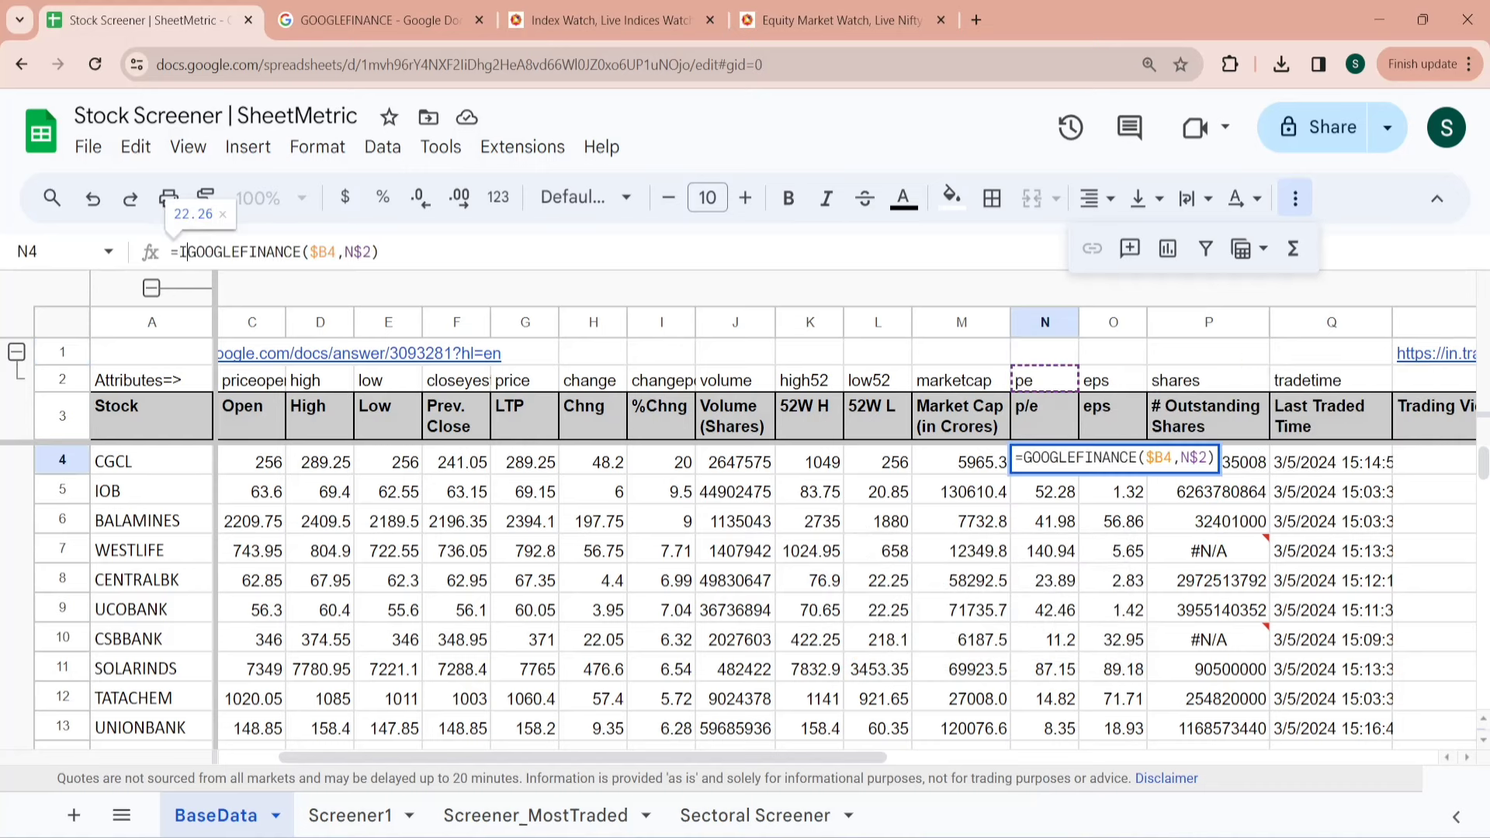
type("RROR(")
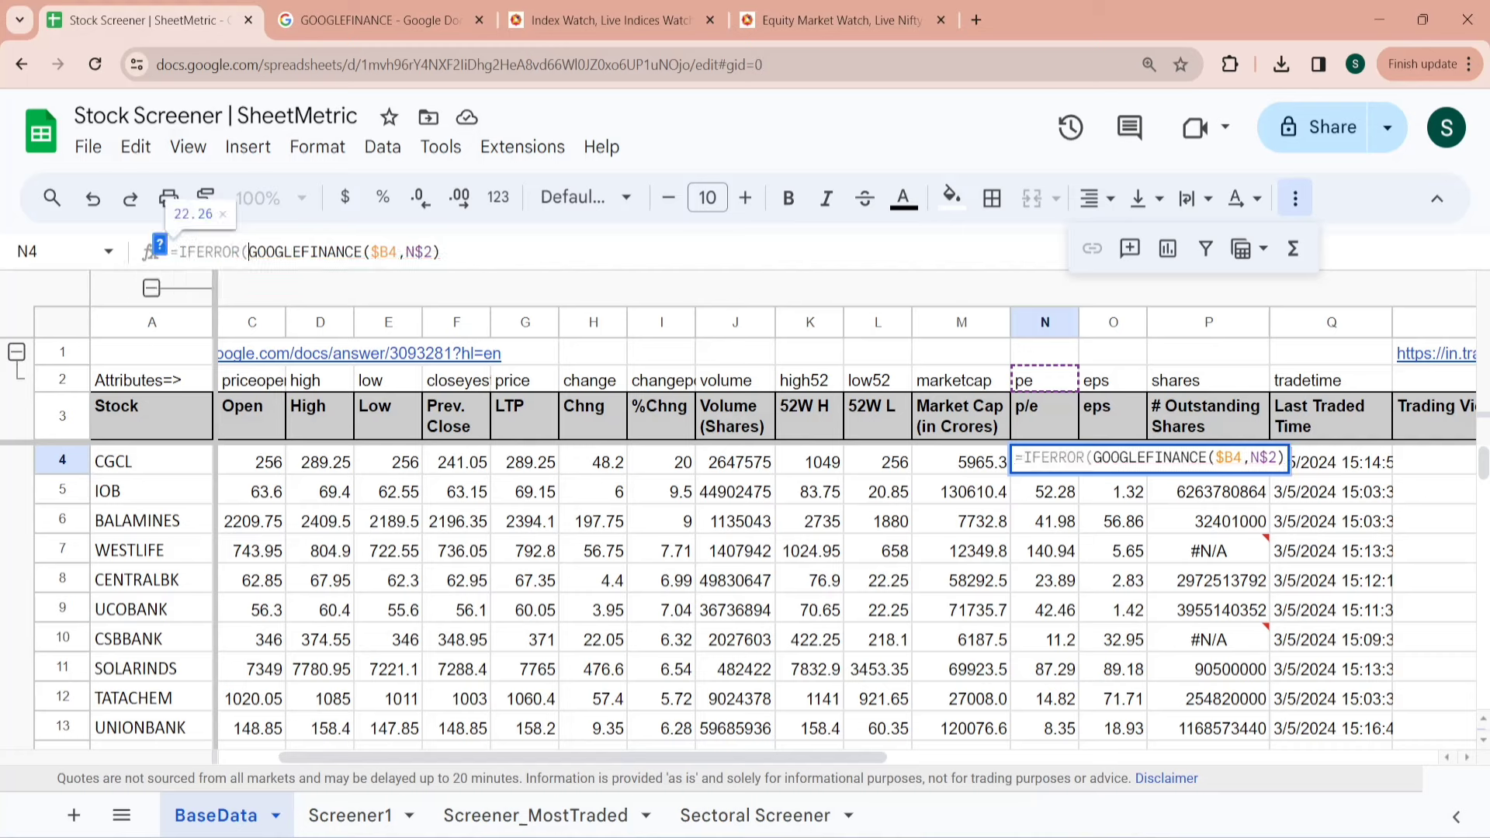
type(",")
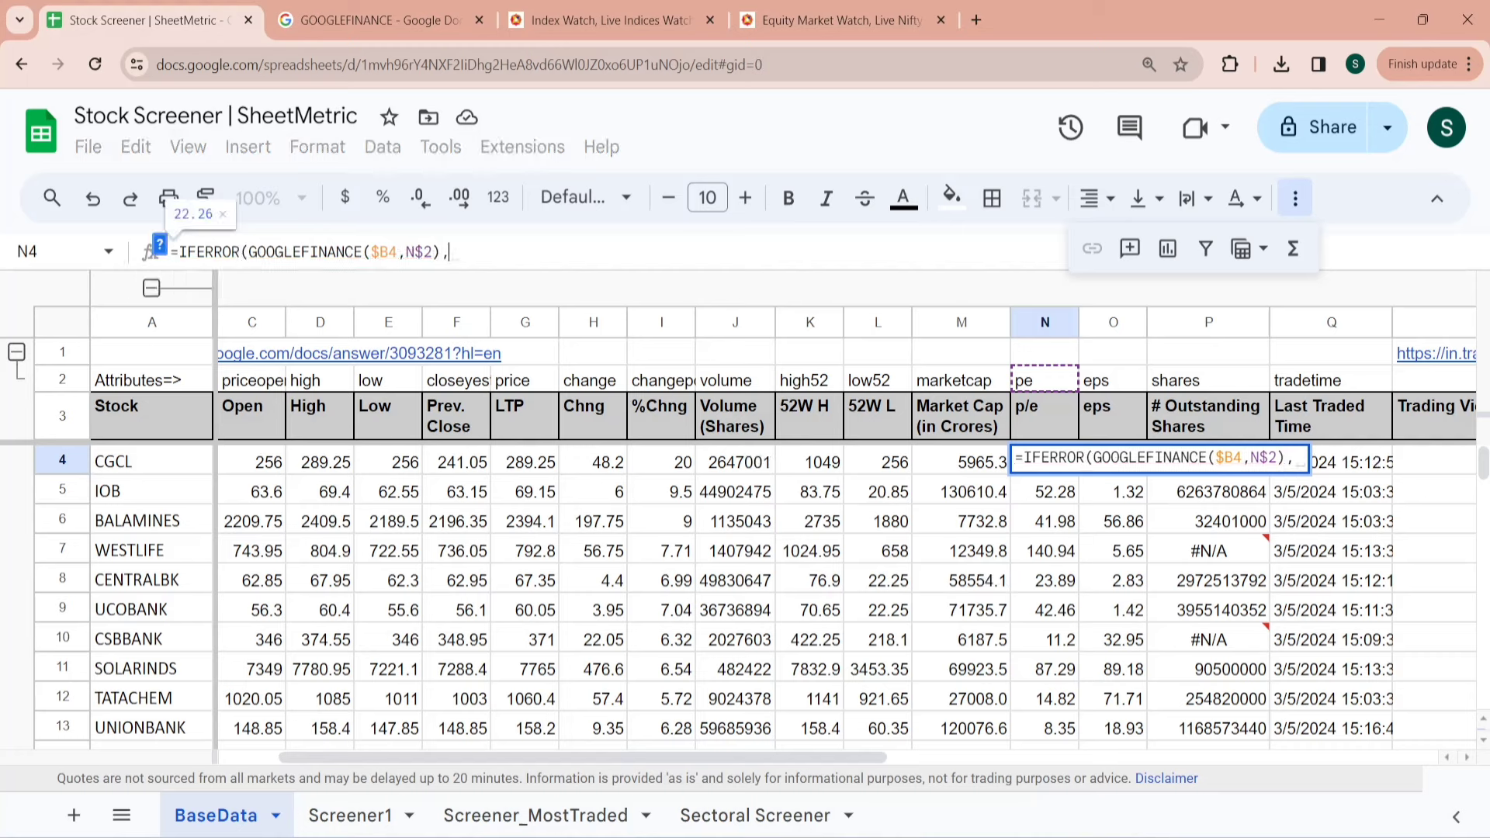
type("0)")
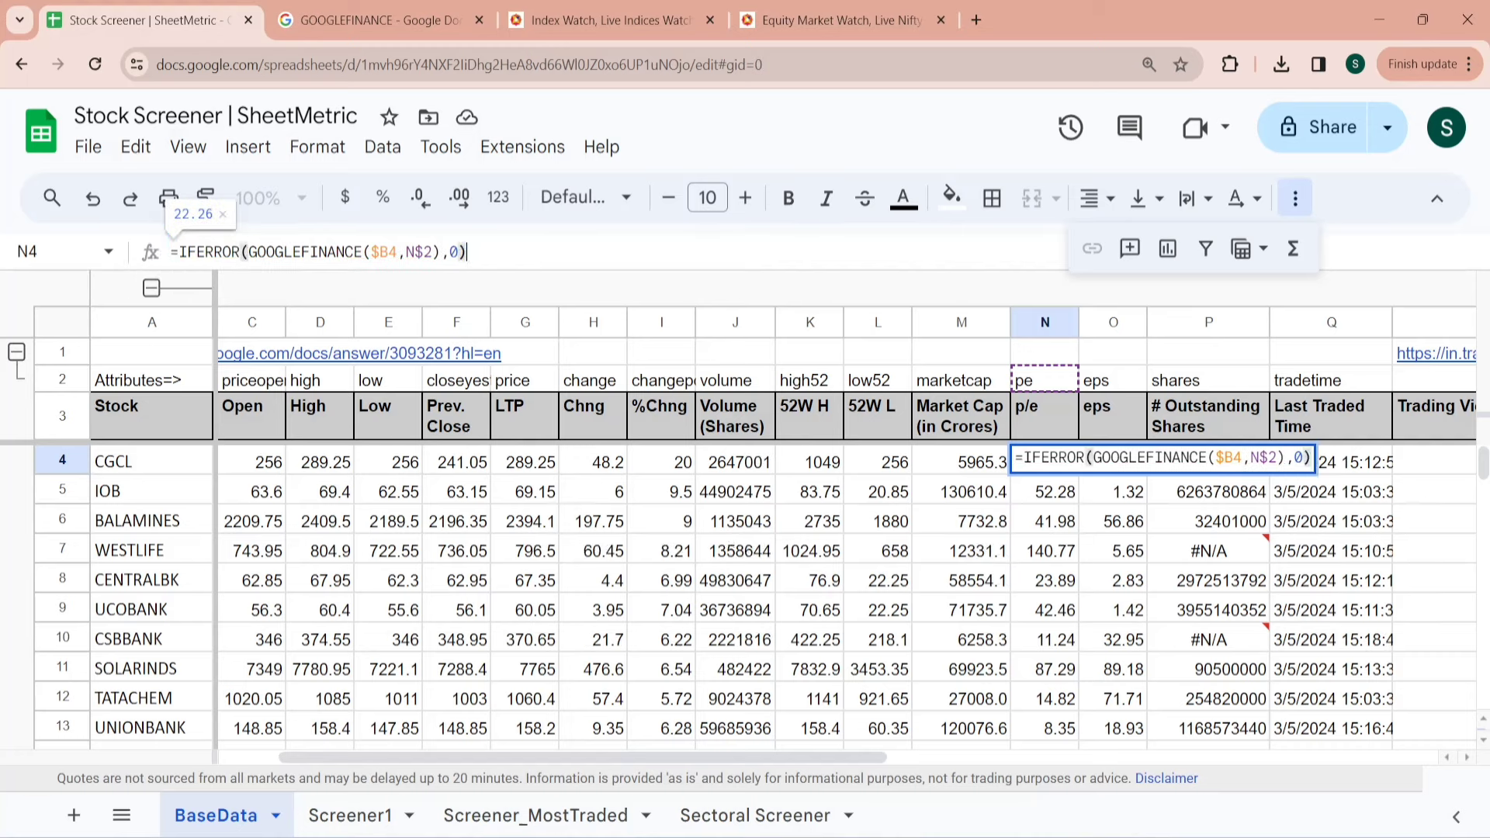
key("Return")
Fill the IFERROR formula from N4 down to N504, check the former error cells, and move to the # Outstanding Shares column.
key("Up")
key("ctrl+shift+Down")
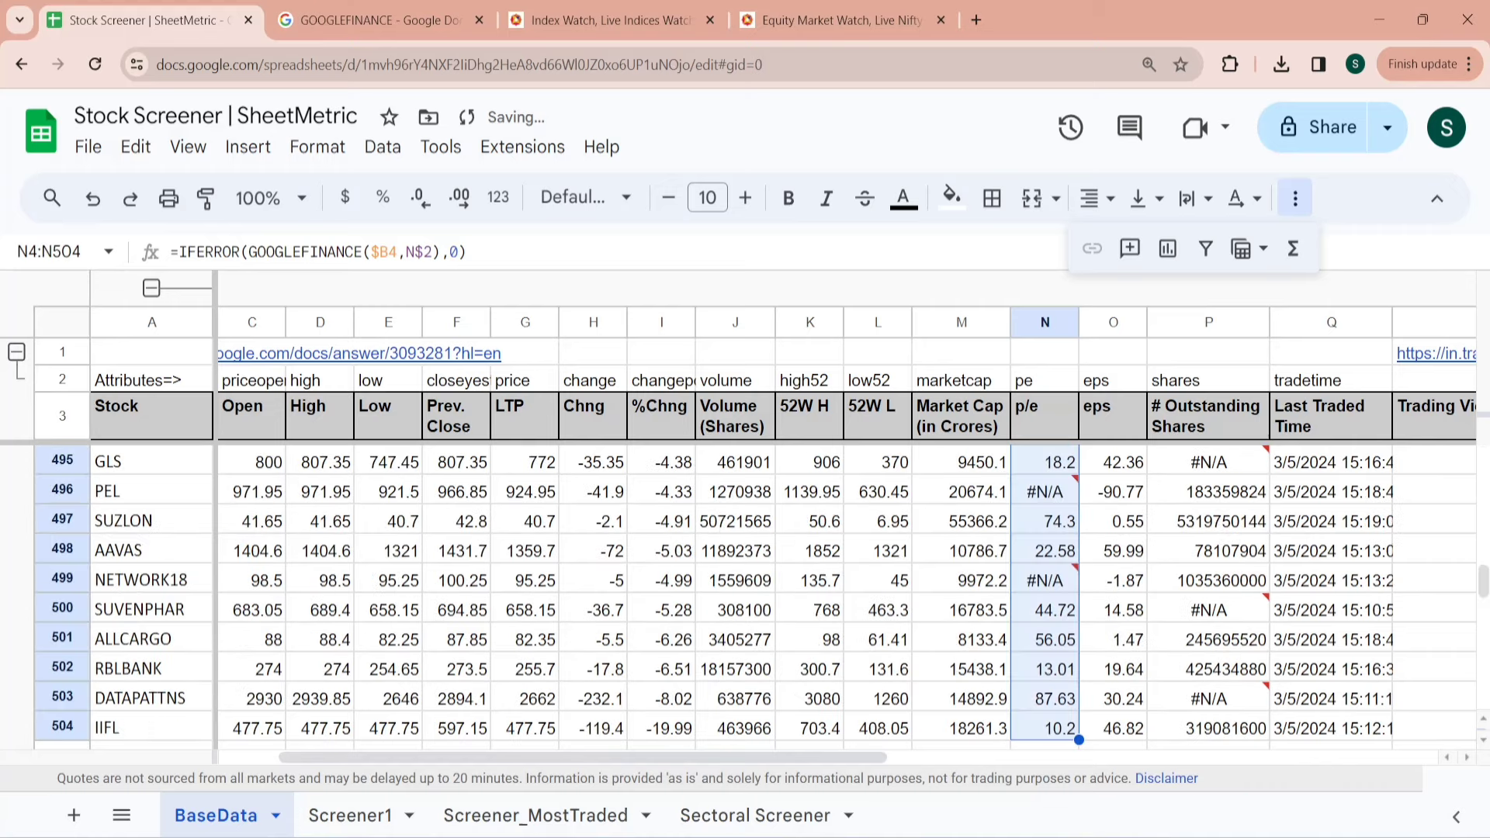
left_click(1062, 581)
key("Up")
key("Up")
key("Up")
key("Right")
key("Right")
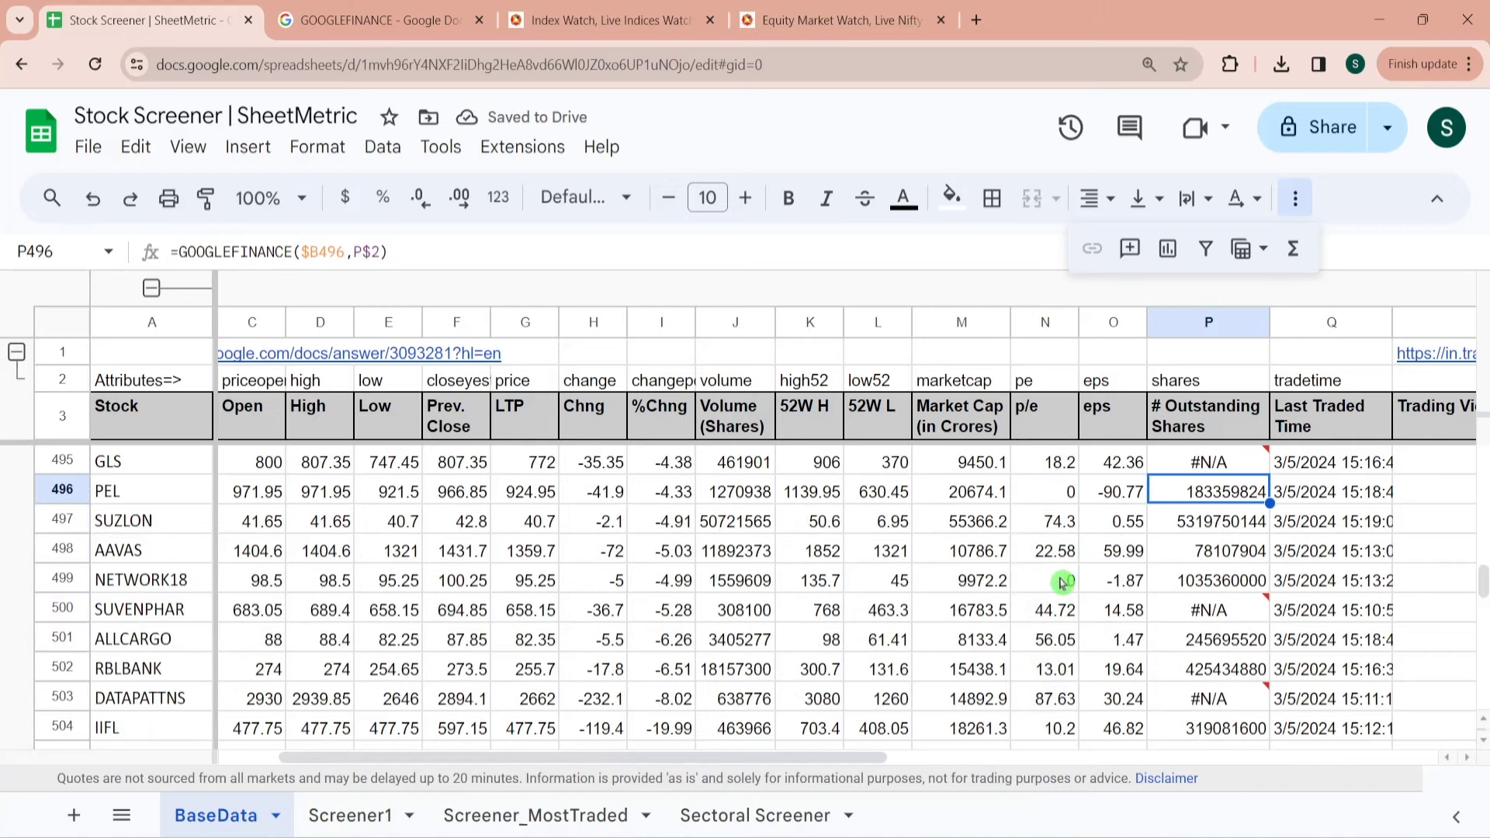
Wrap the # Outstanding Shares formula in P4 with an error fallback of 0: =IFERROR(GOOGLEFINANCE($B4,P$2),0).
left_click(1213, 411)
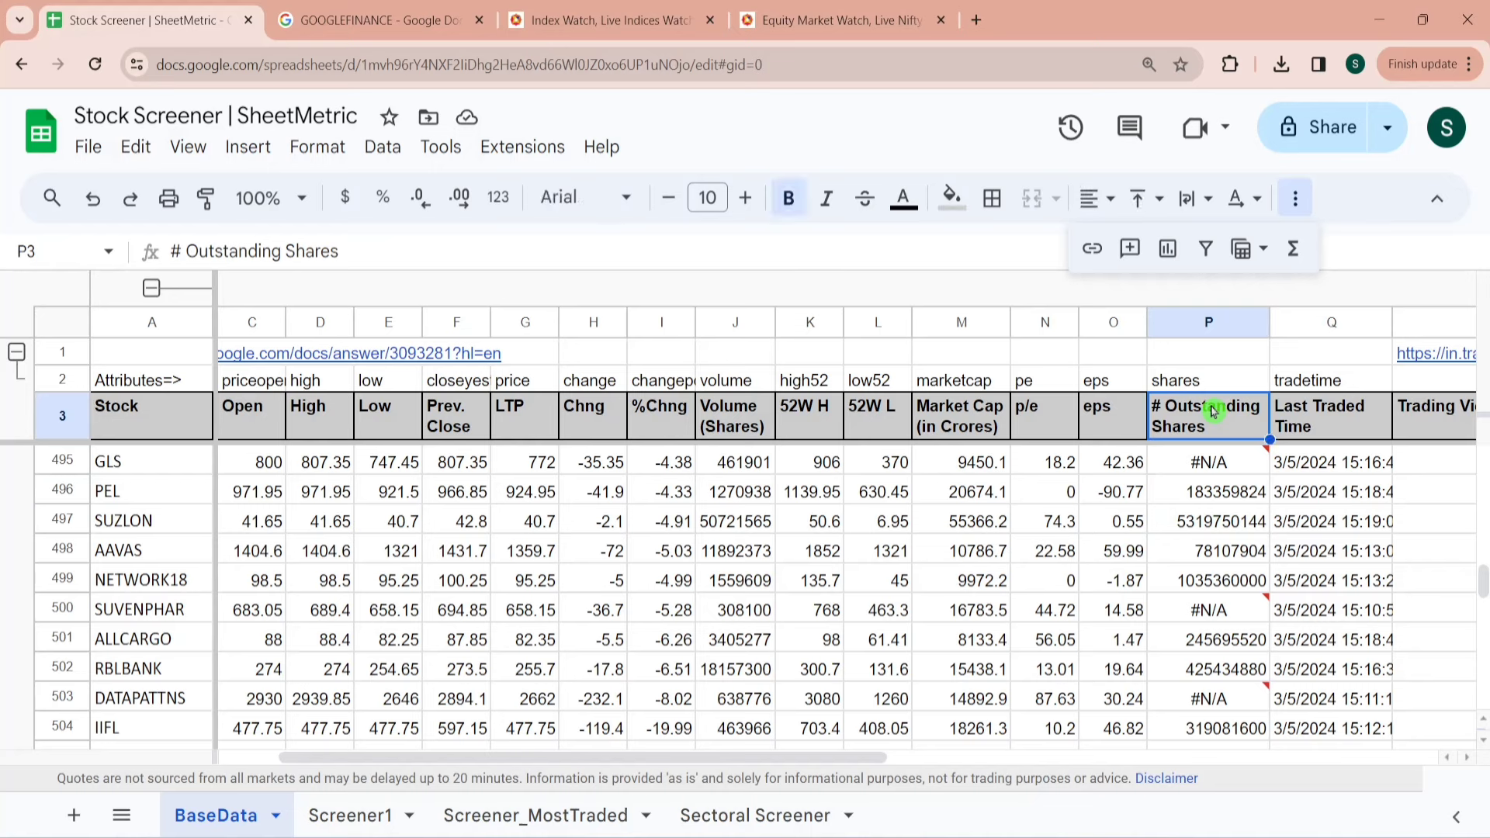
key("ctrl+Down")
key("ctrl+Up")
key("Down")
key("Down")
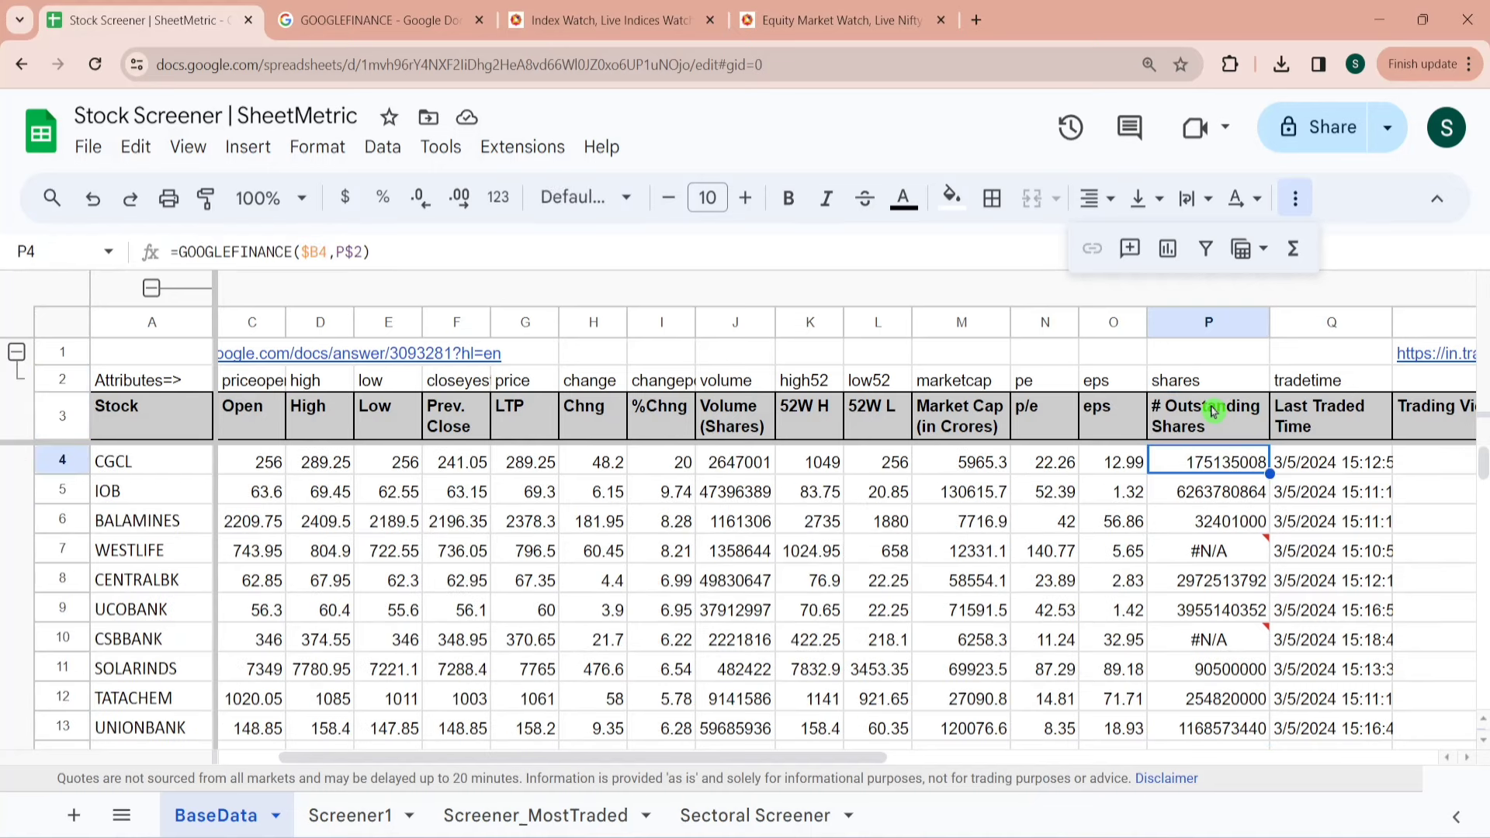
left_click(177, 252)
type("IFERROR")
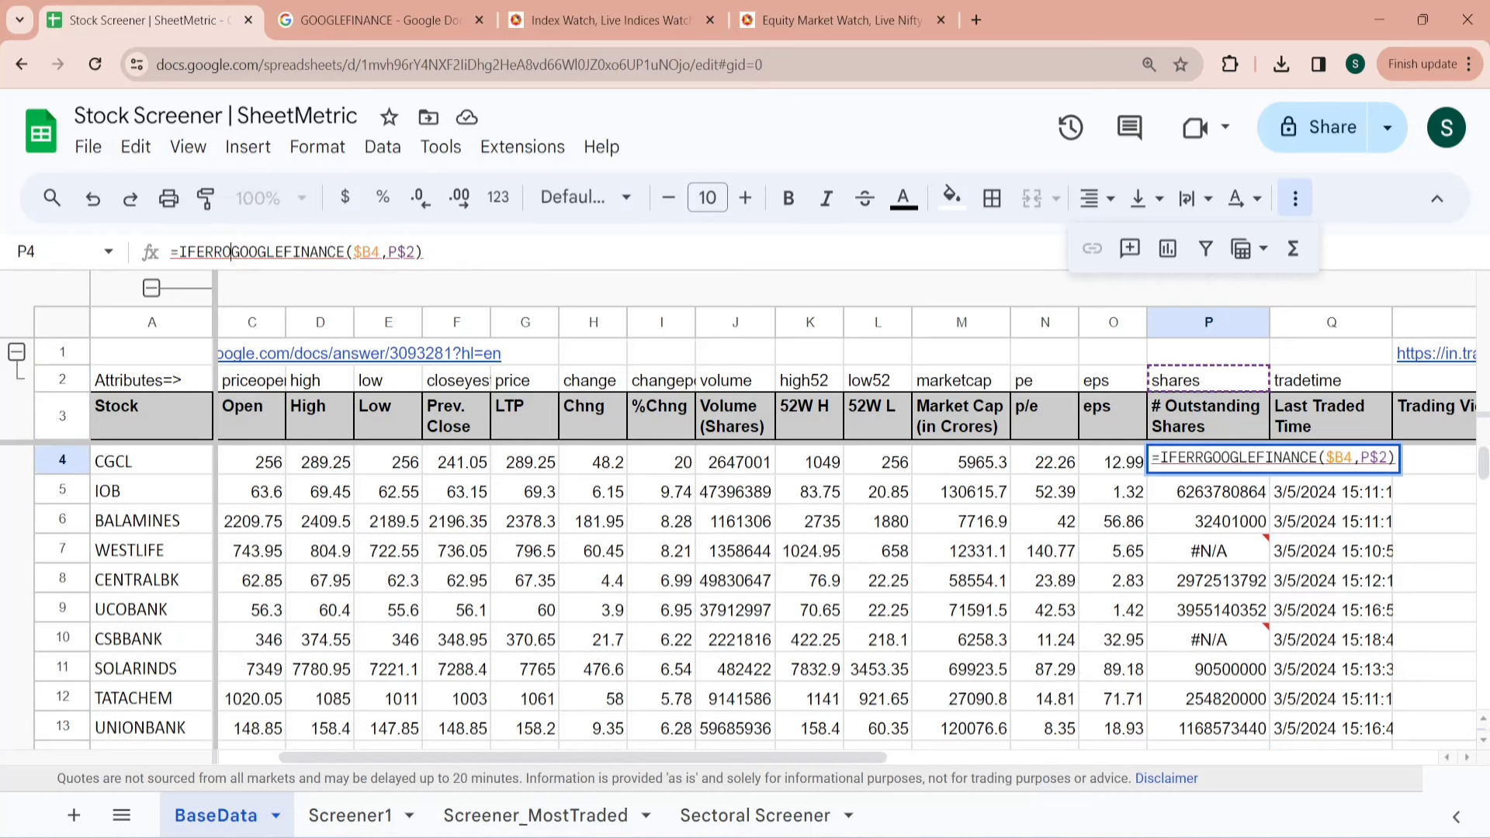
type("(")
key("End")
type(",0)")
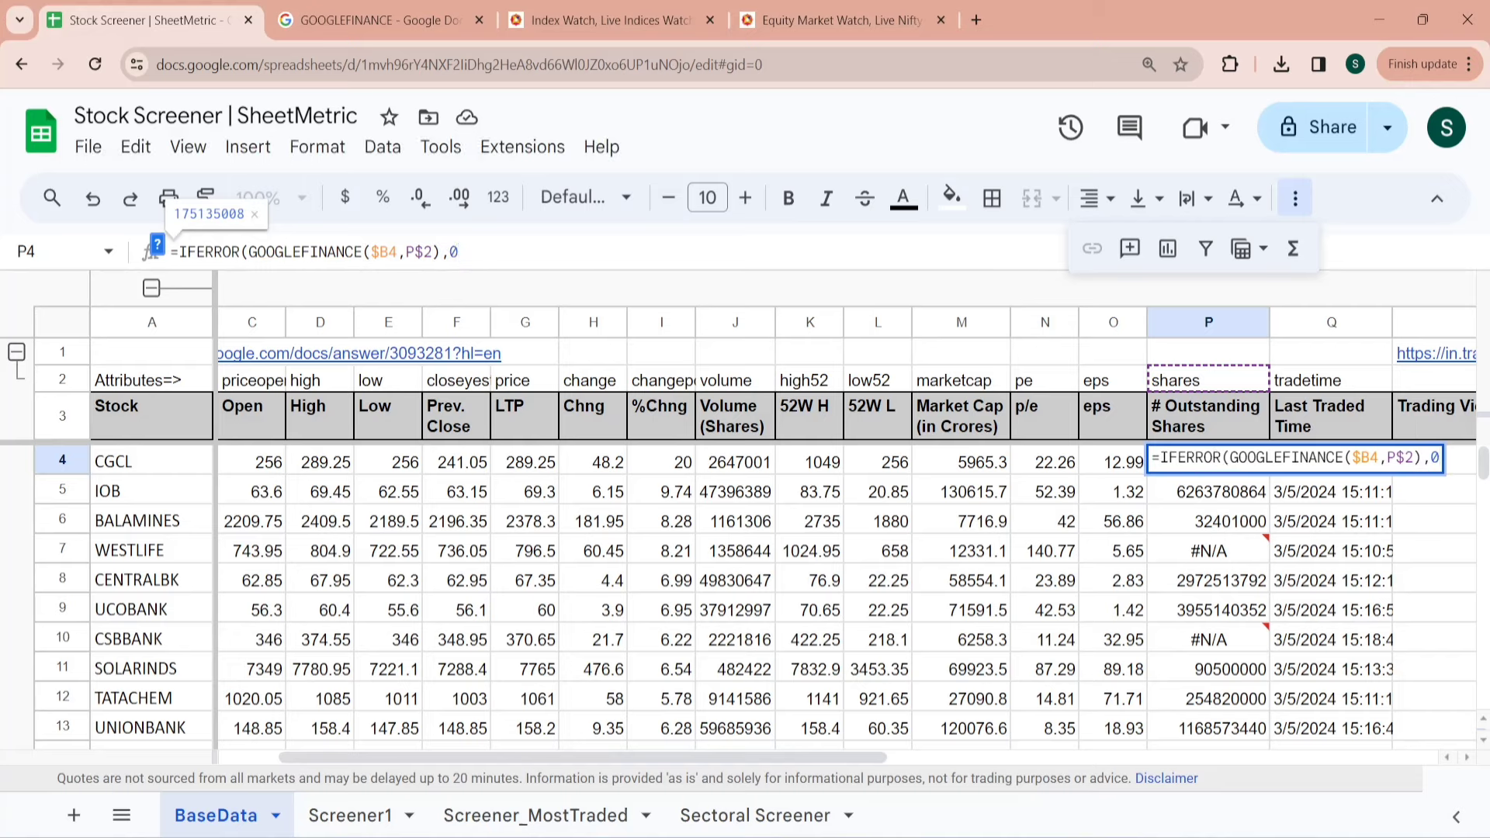
key("Return")
Fill the IFERROR formula from P4 down to P504 in the # Outstanding Shares column.
left_click(1209, 462)
key("ctrl+shift+Down")
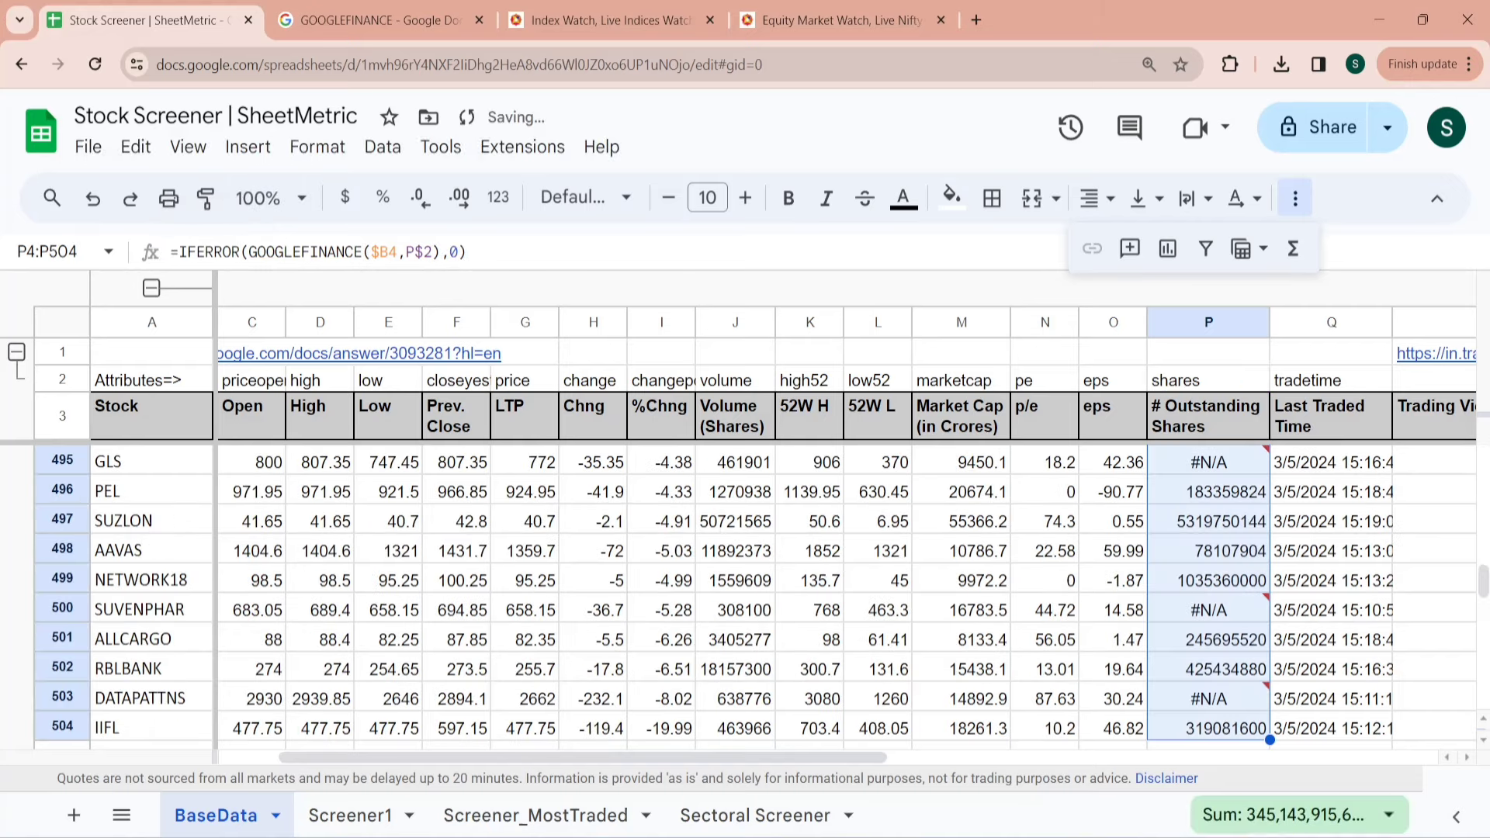
key("ctrl+d")
Open the sample INFY chart link from R1, examine the part of its address before the symbol, and return to the spreadsheet.
left_click(1436, 416)
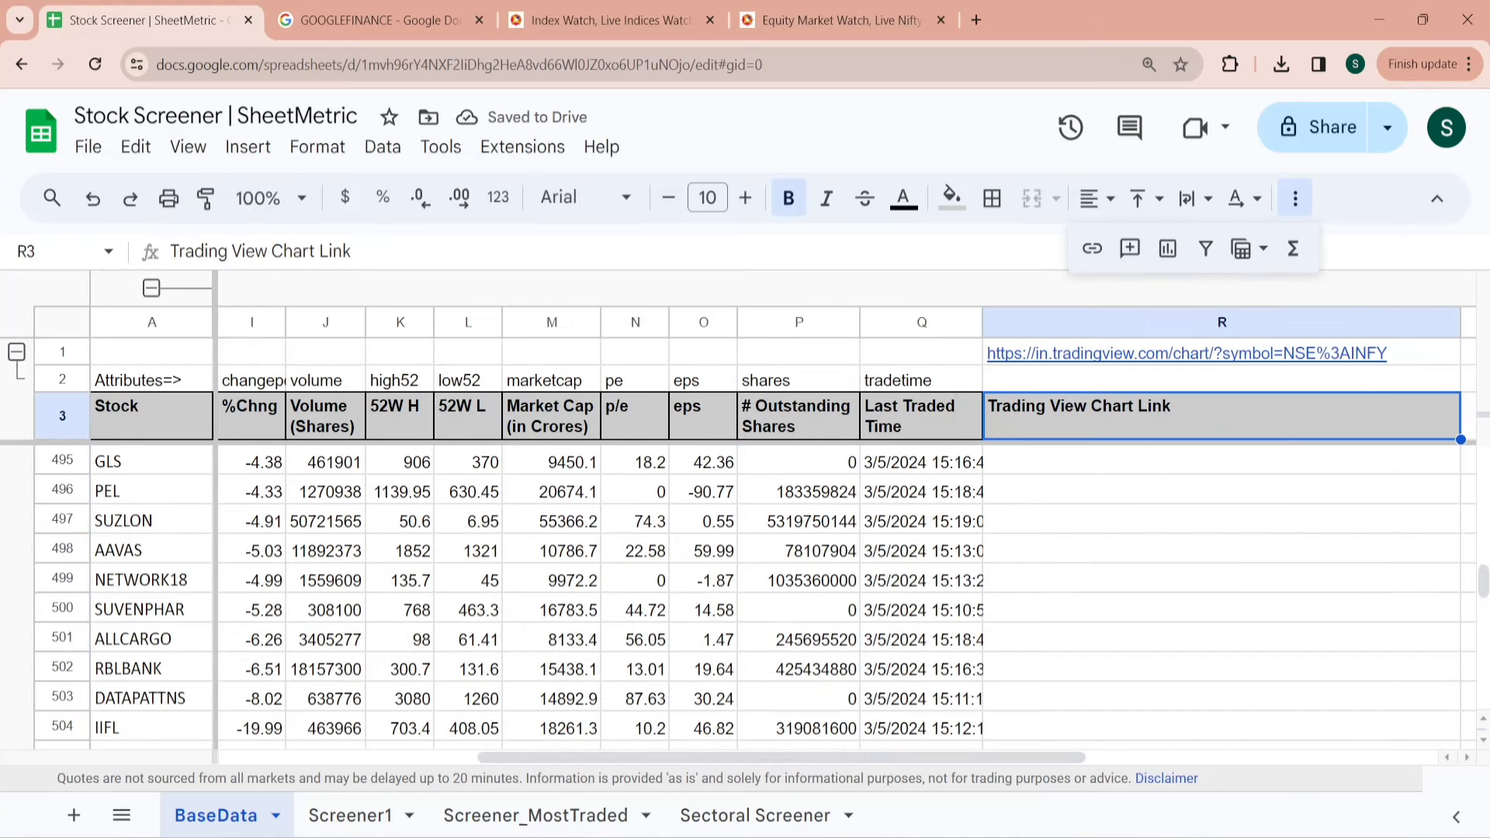
left_click(1015, 357)
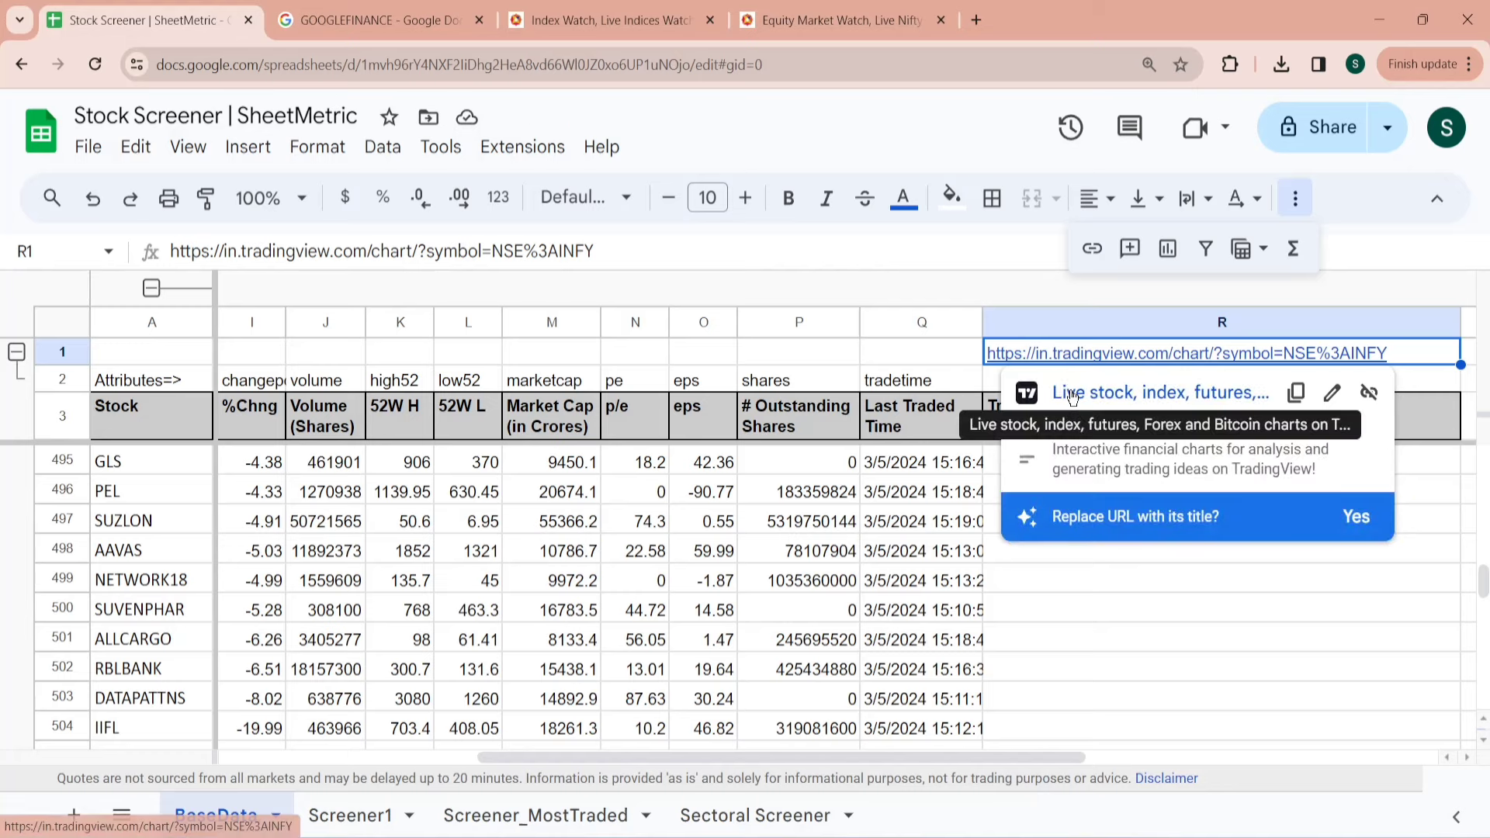
left_click(1118, 389)
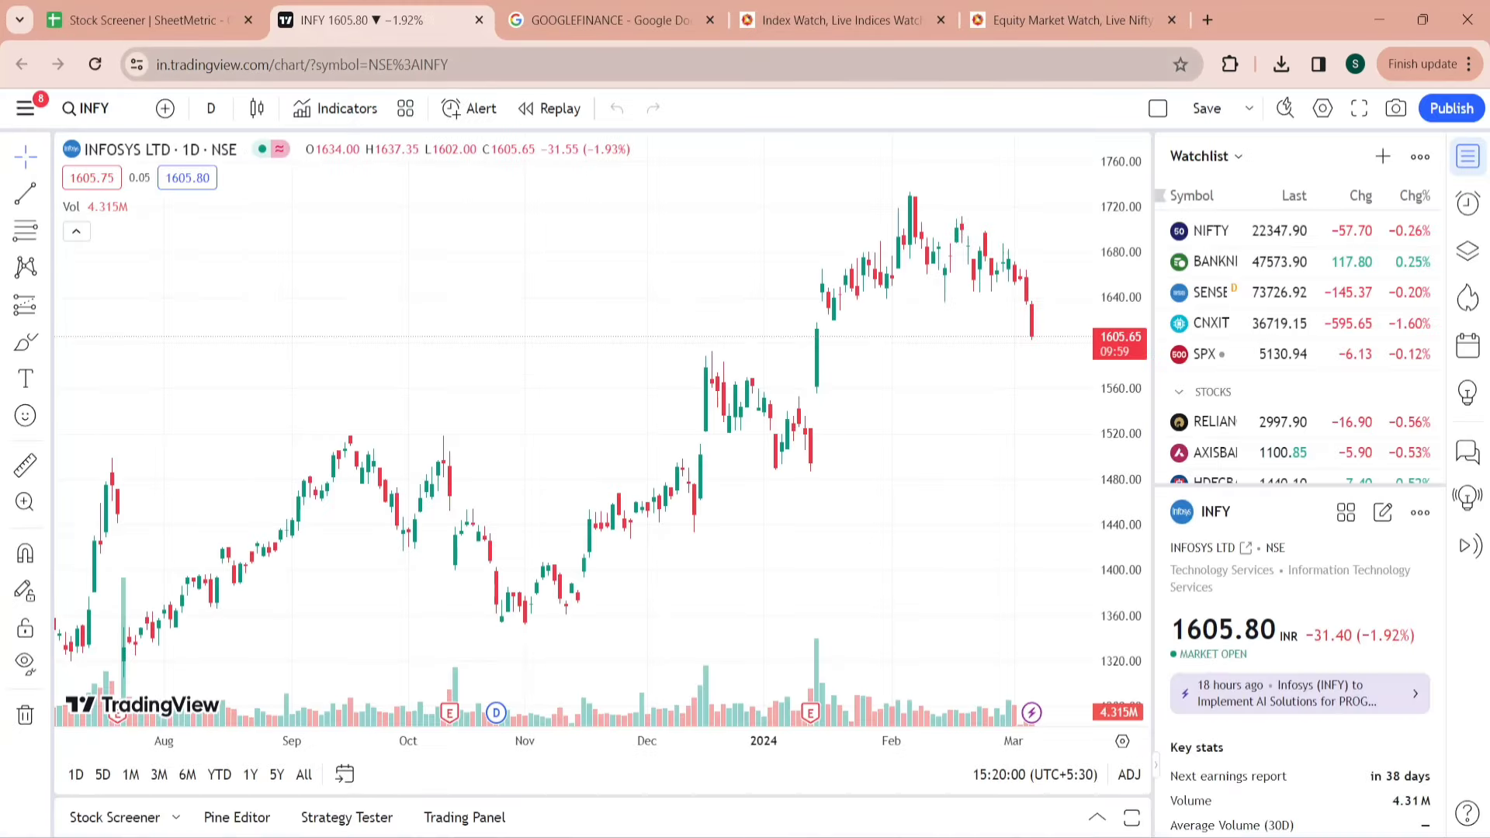
left_click_drag(422, 65, 156, 67)
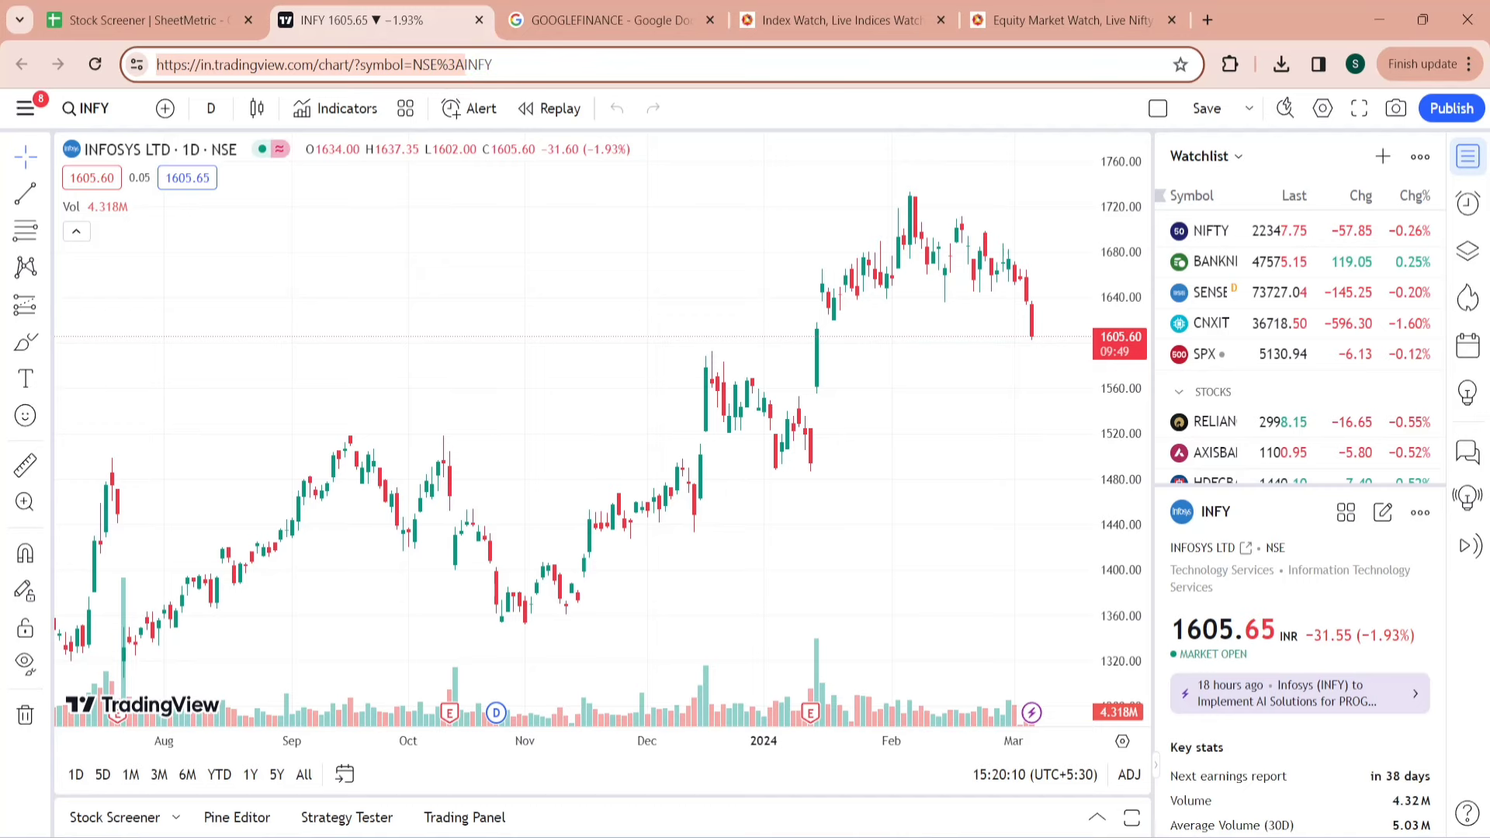
left_click(193, 11)
left_click(1084, 463)
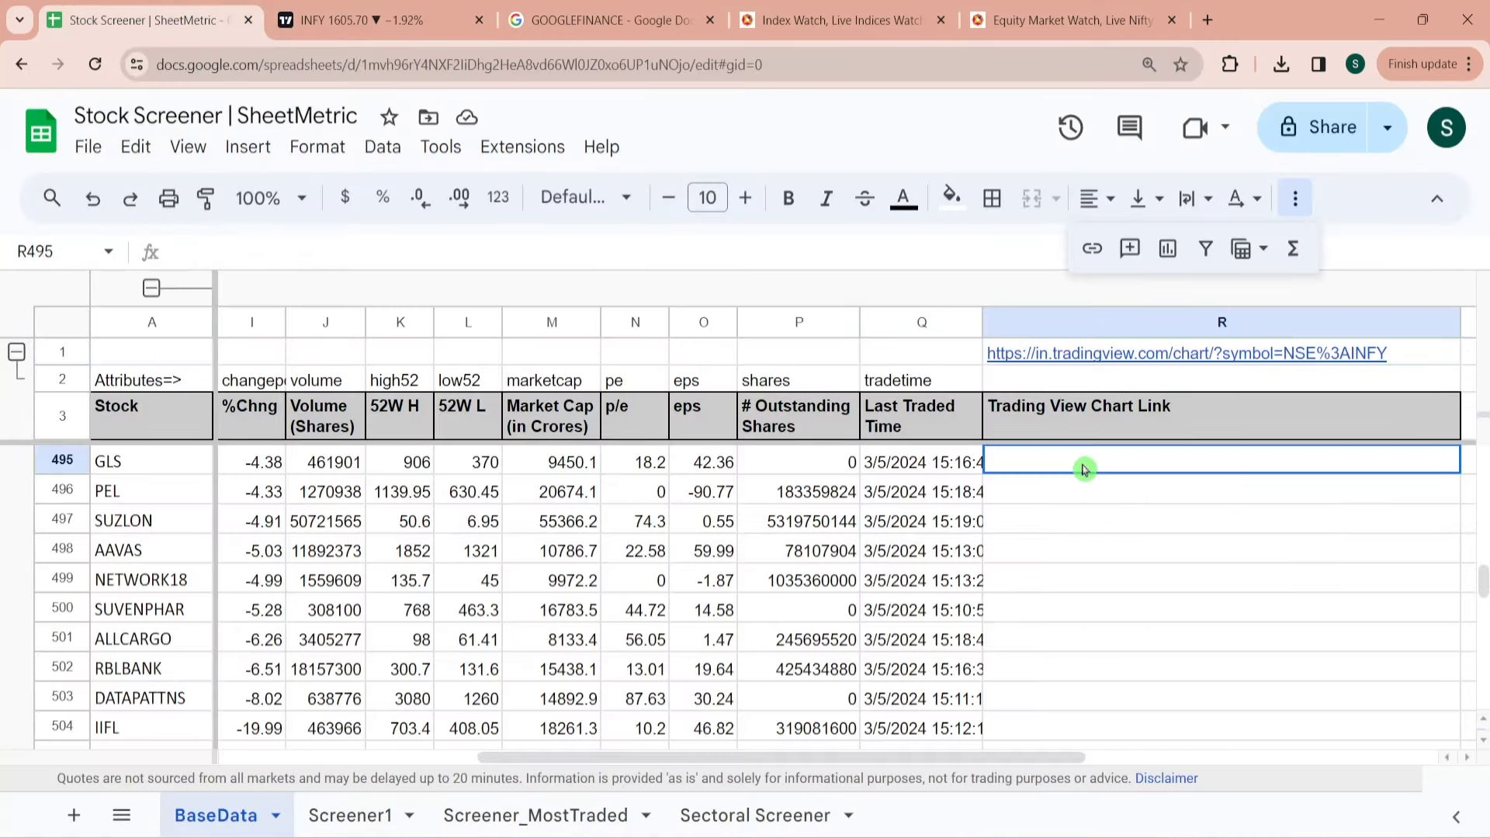
key("Up")
key("Up")
key("Up")
key("Up")
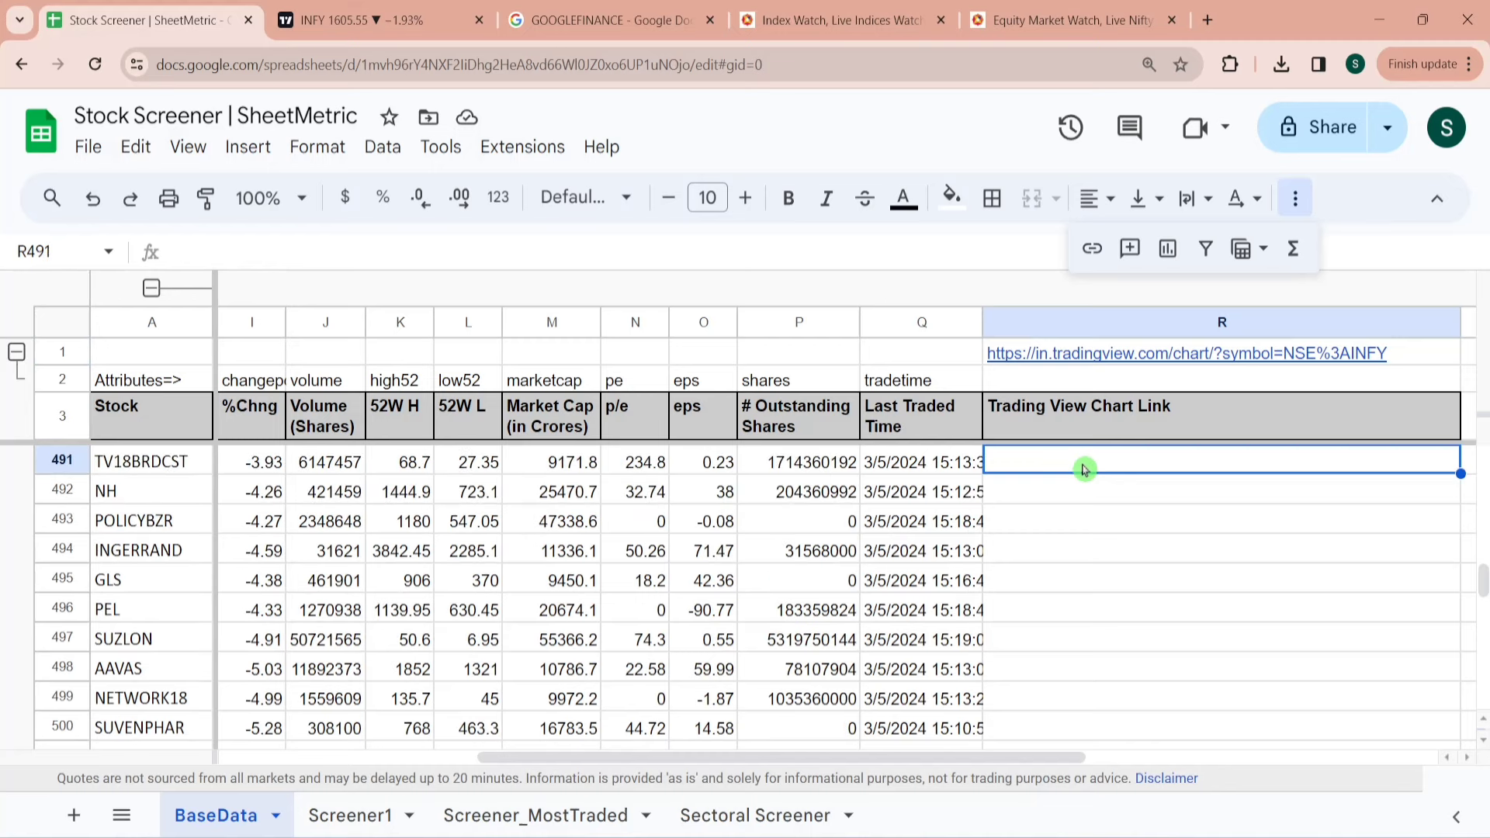
key("ctrl+Up")
key("Down")
left_click(1071, 348)
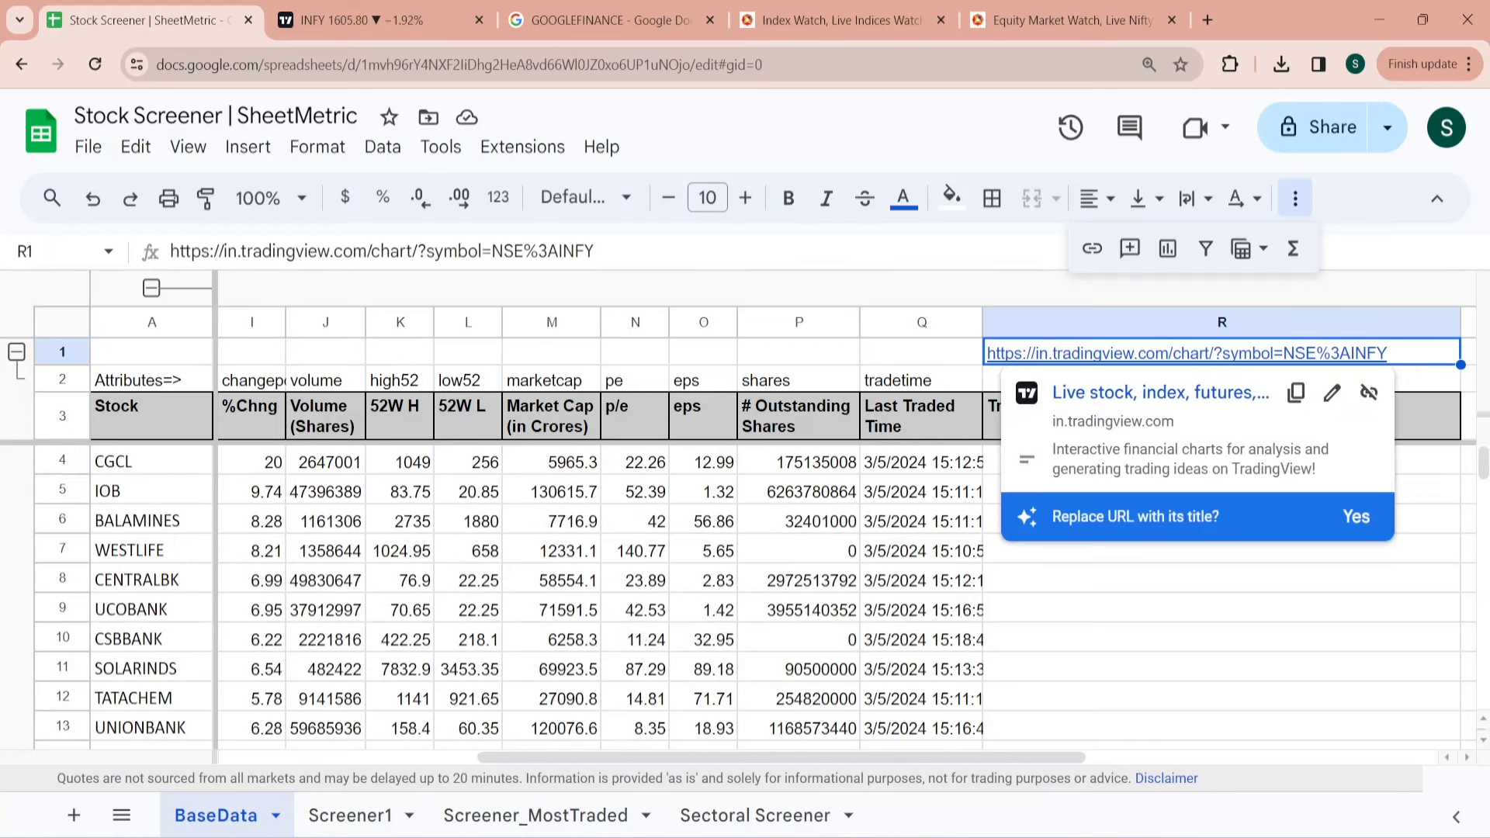
left_click_drag(559, 251, 165, 261)
key("ctrl+c")
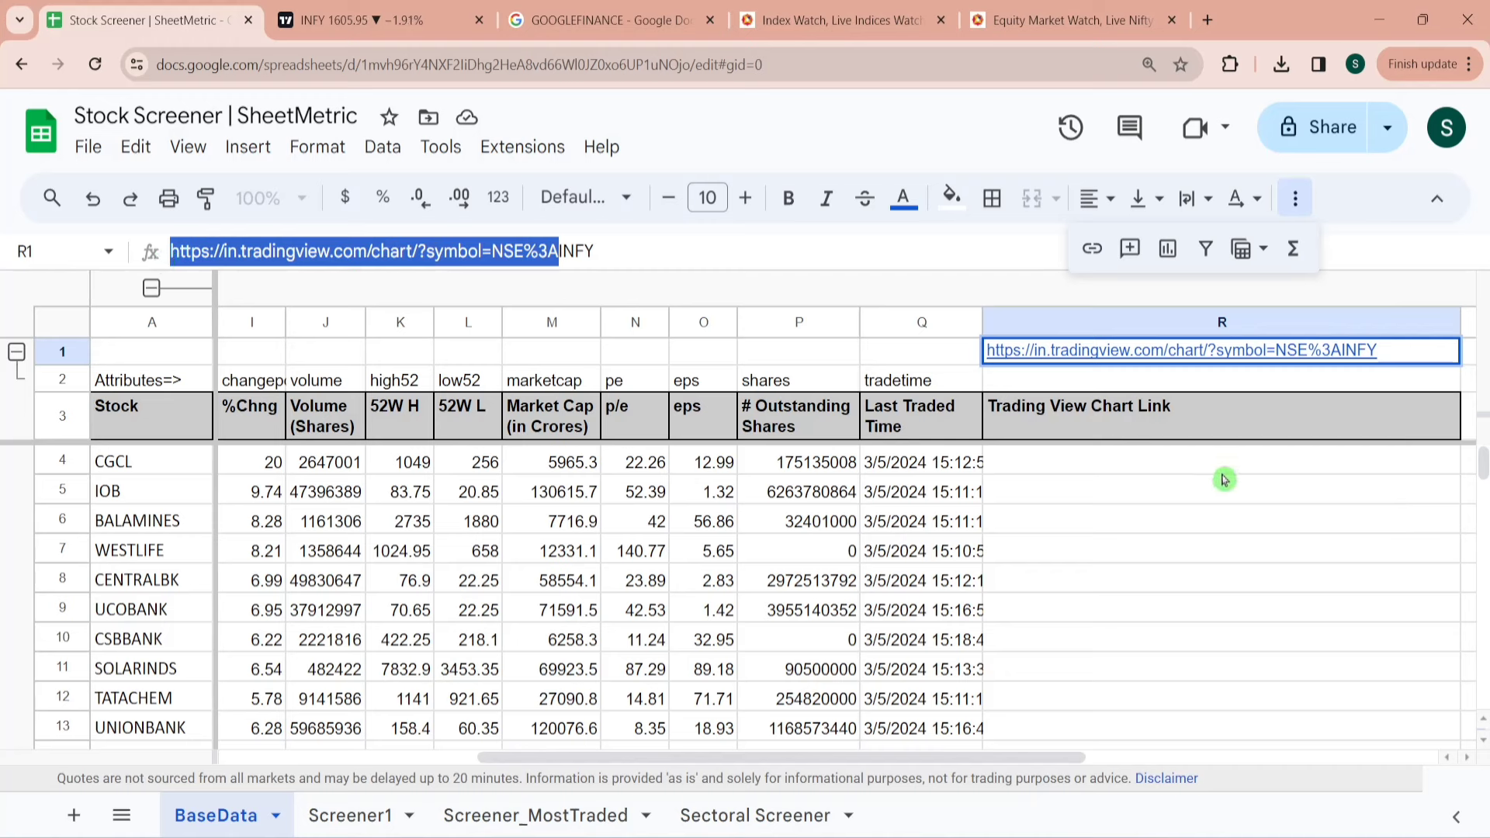
key("Escape")
left_click(1182, 472)
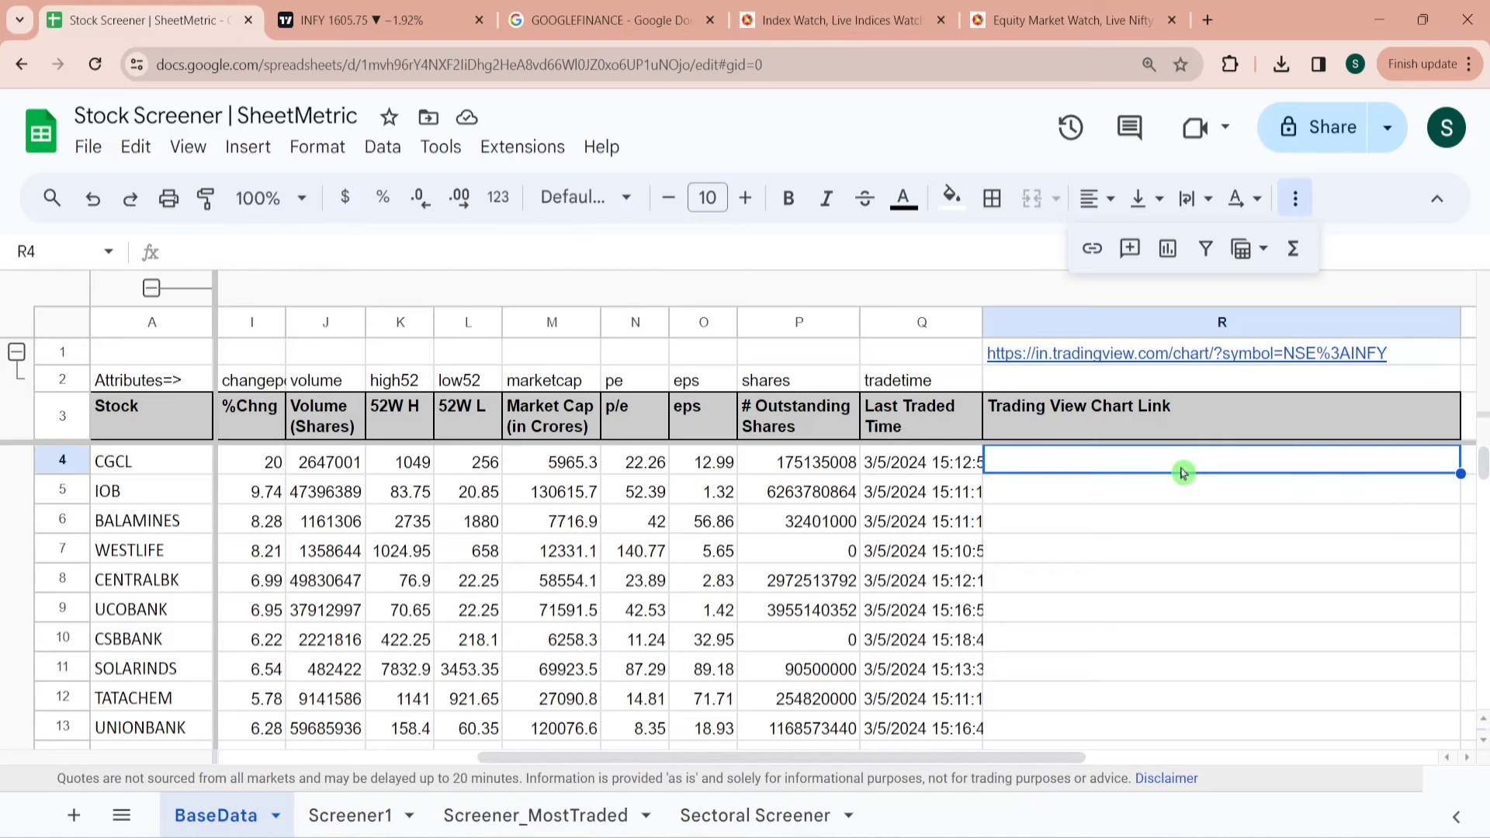
type("=conc")
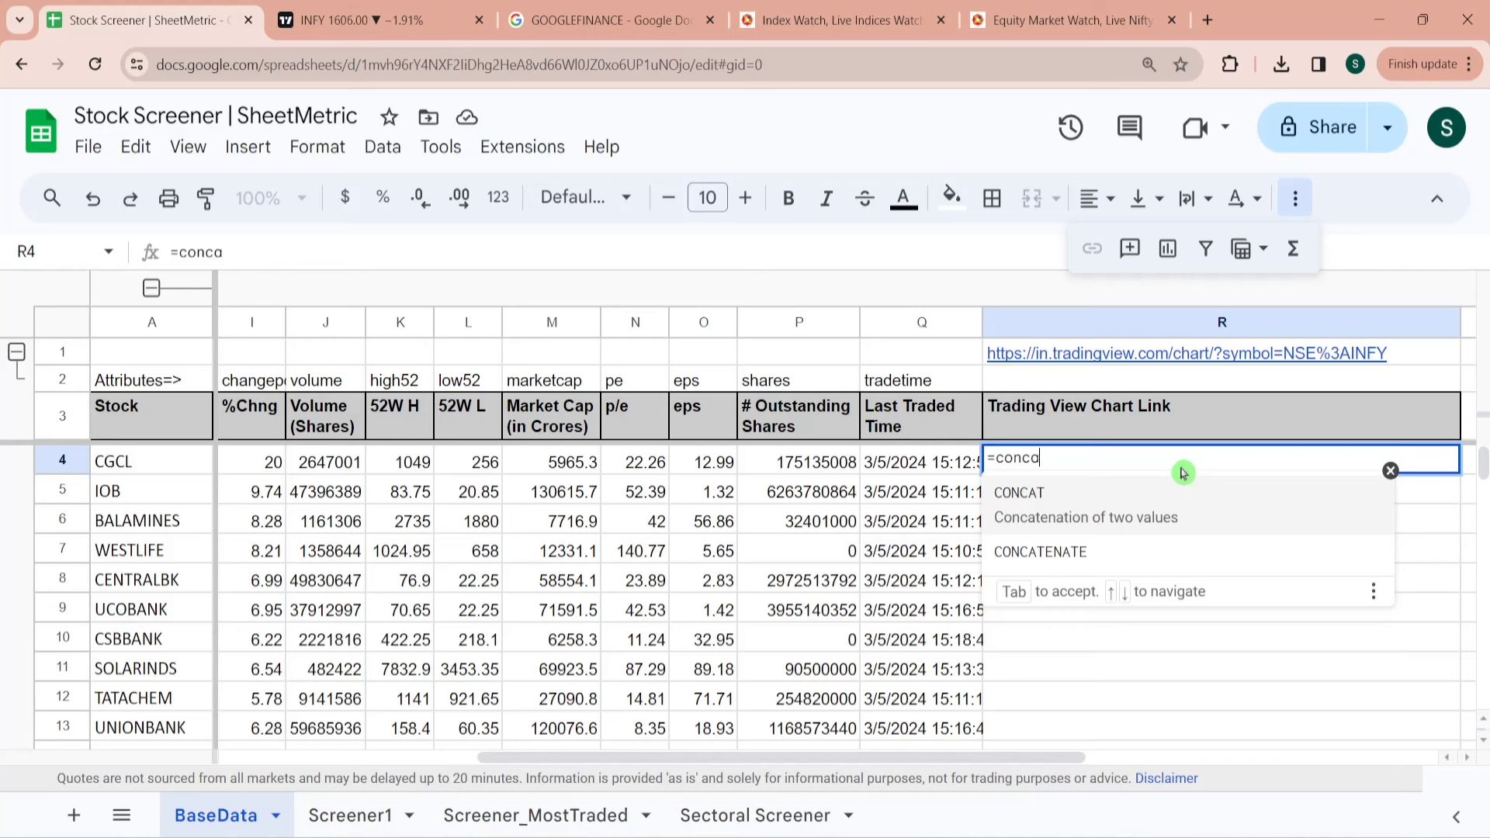
type("a")
left_click(1116, 555)
type("\"")
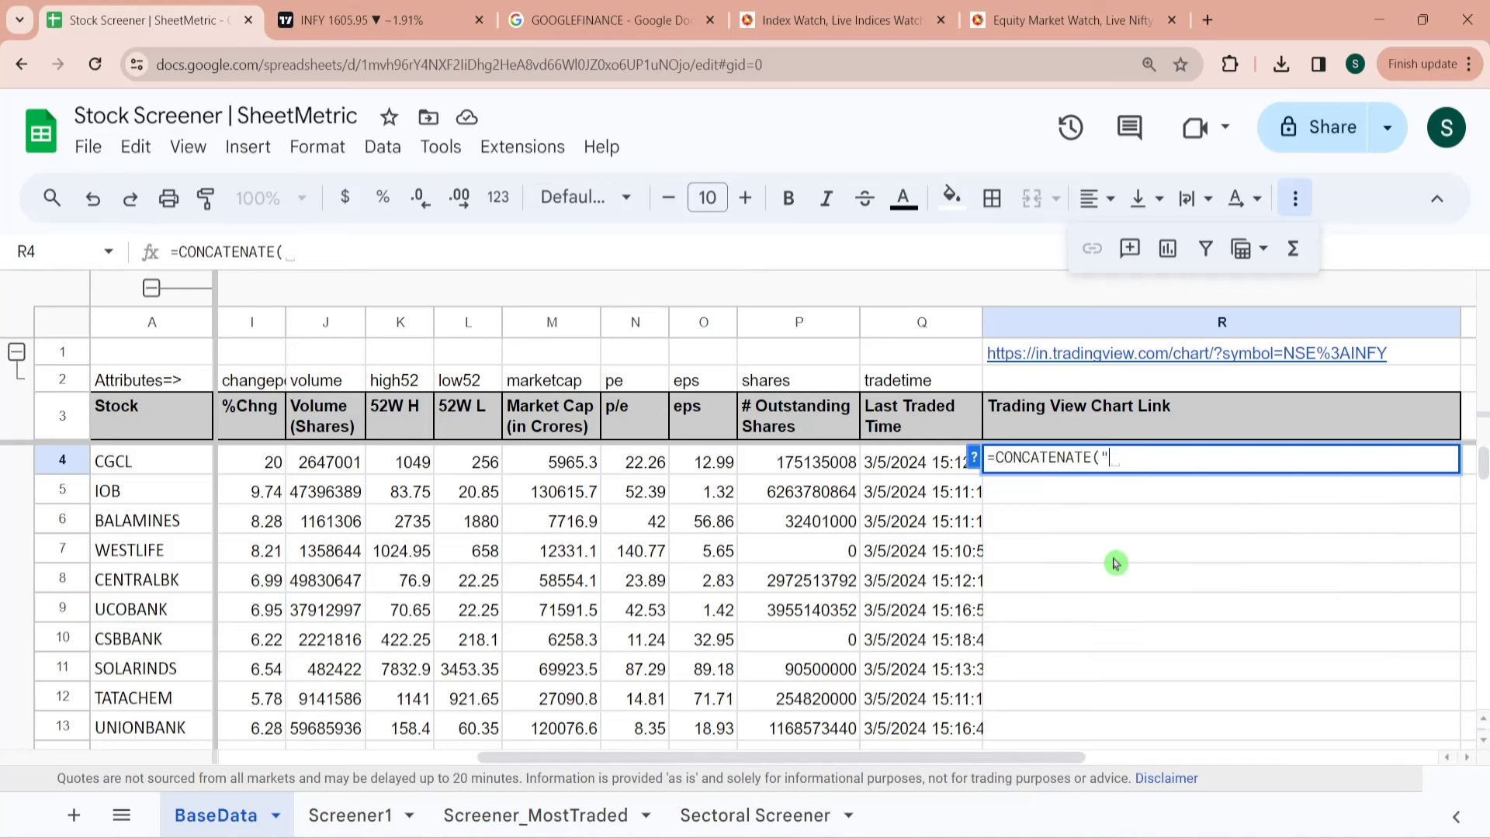
key("ctrl+v")
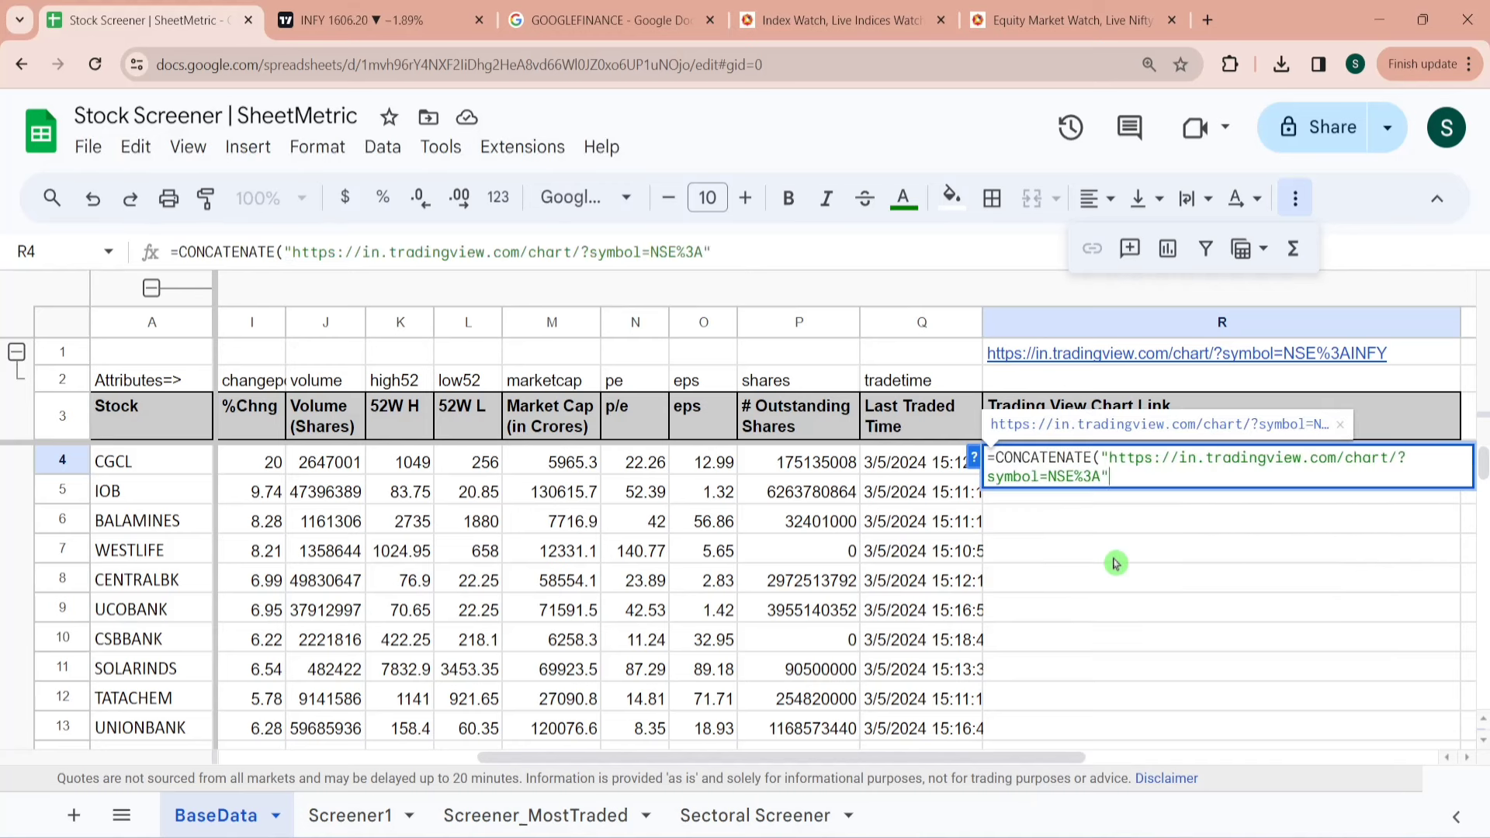
type(",")
left_click(148, 464)
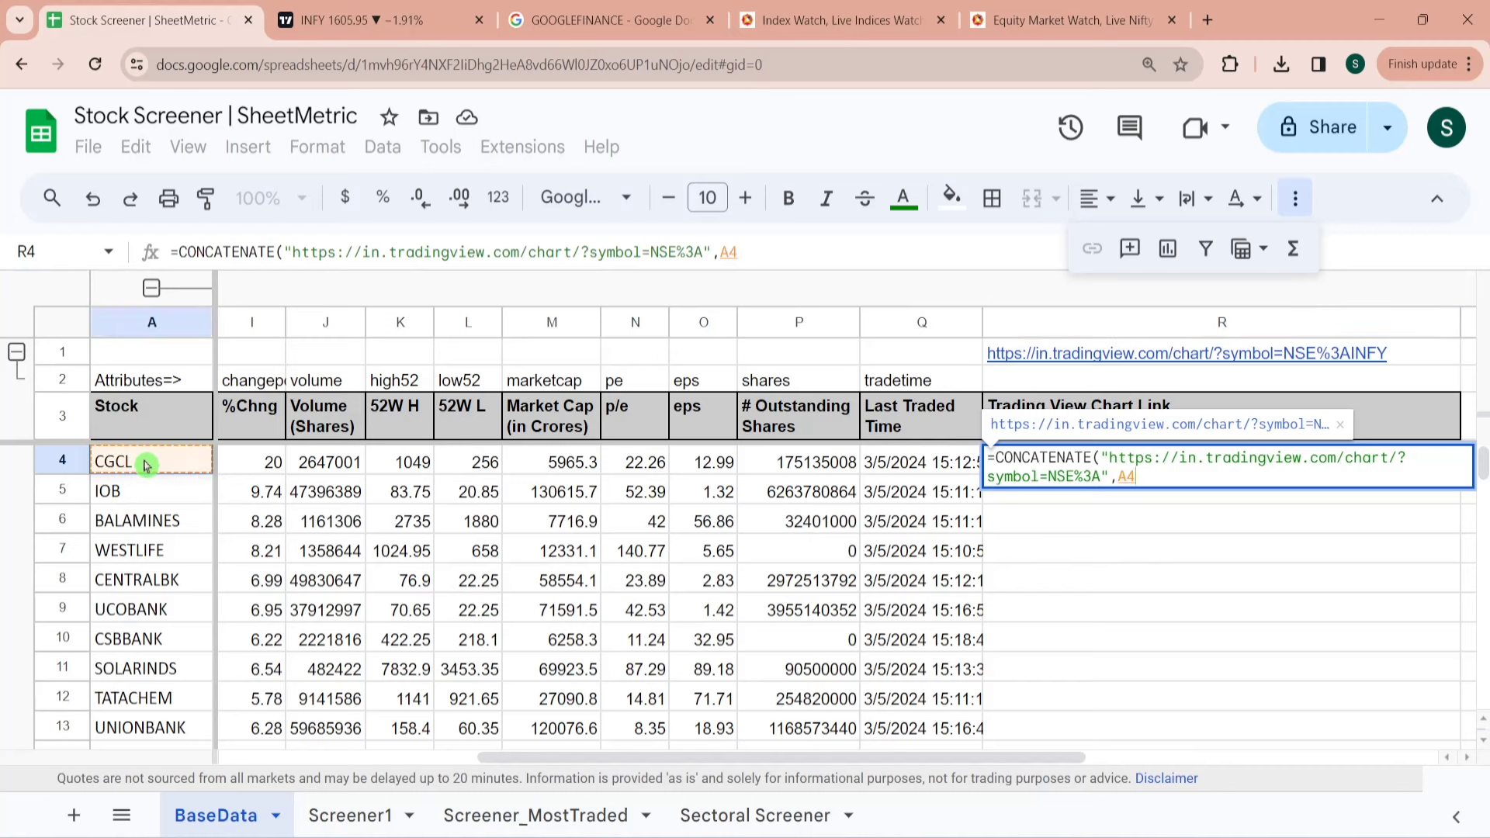
key("Return")
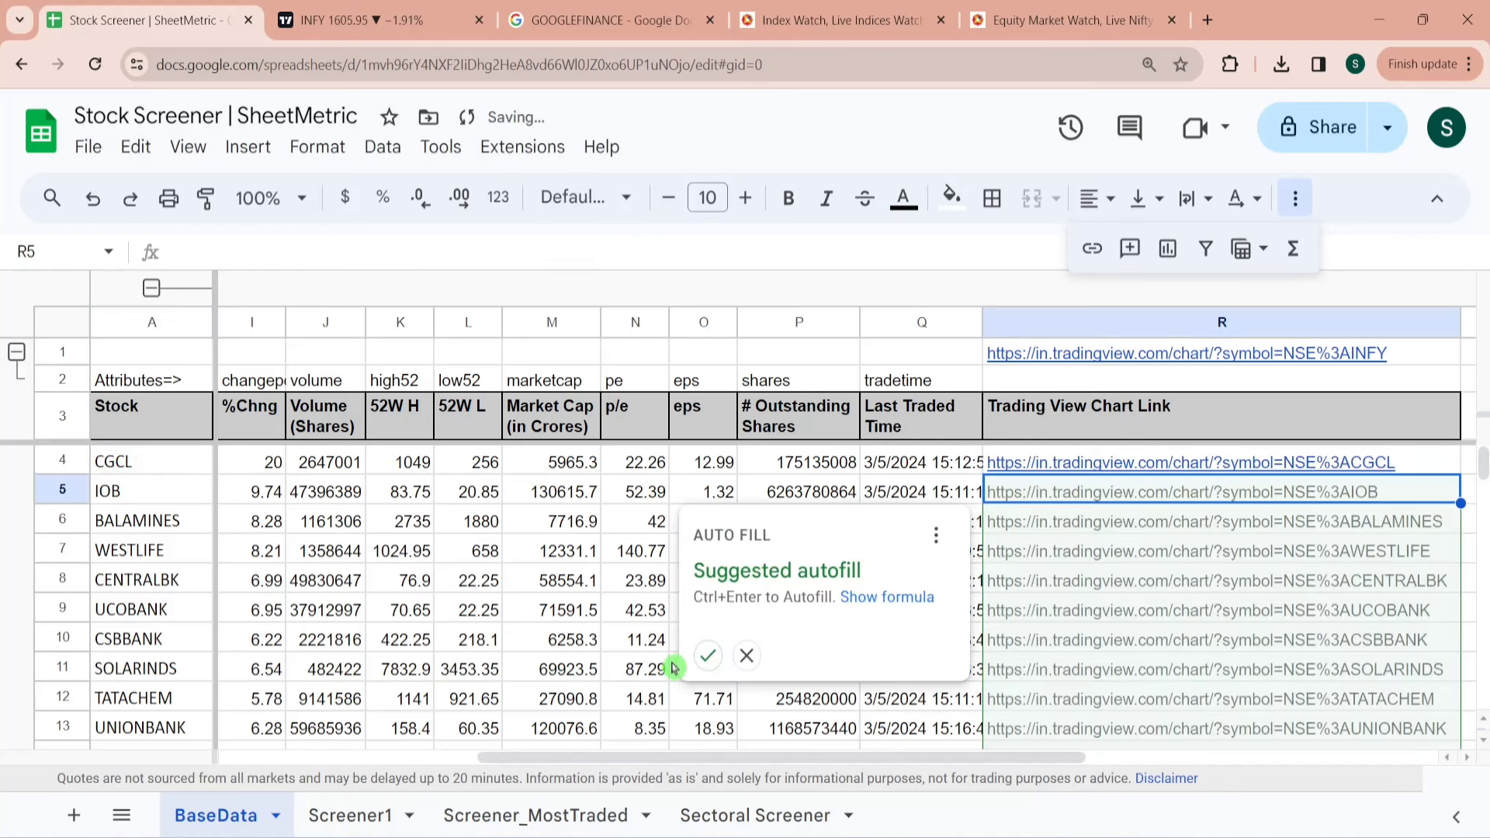
left_click(708, 656)
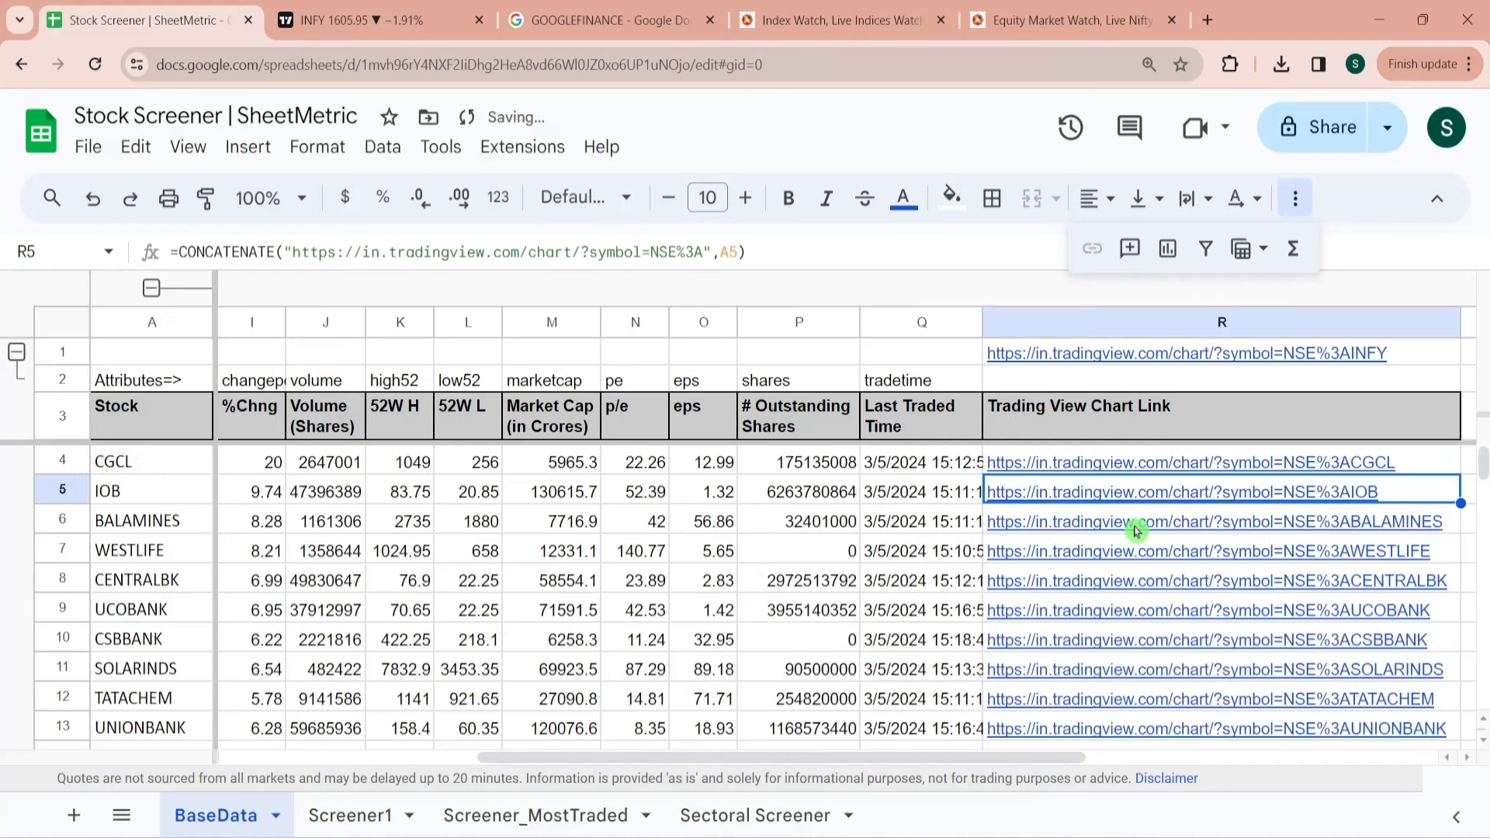
Test the generated chart links for CGCL and IOB, returning to the sheet after each and closing the IOB chart.
left_click(1145, 467)
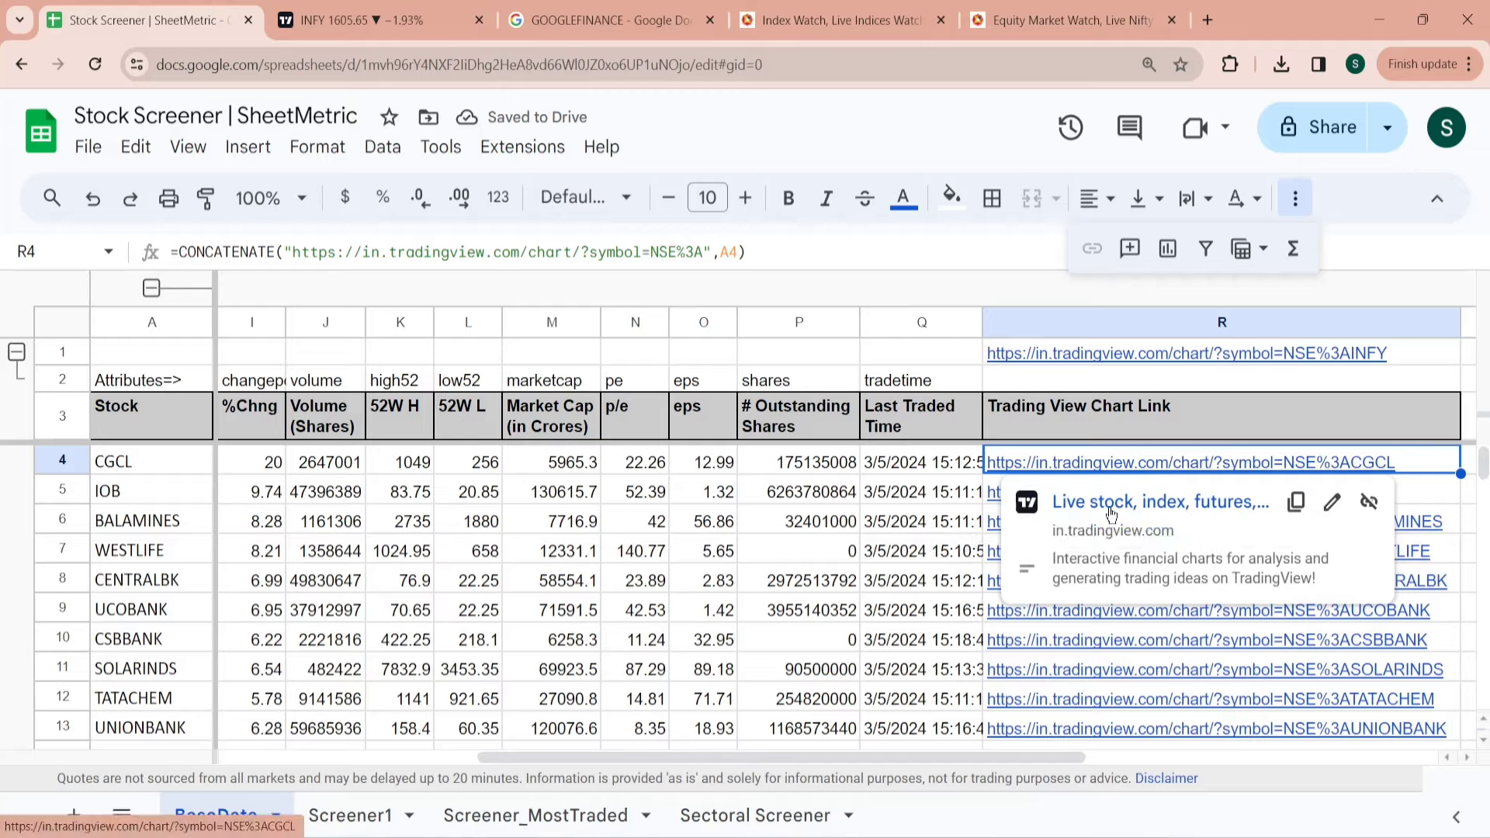
left_click(1102, 497)
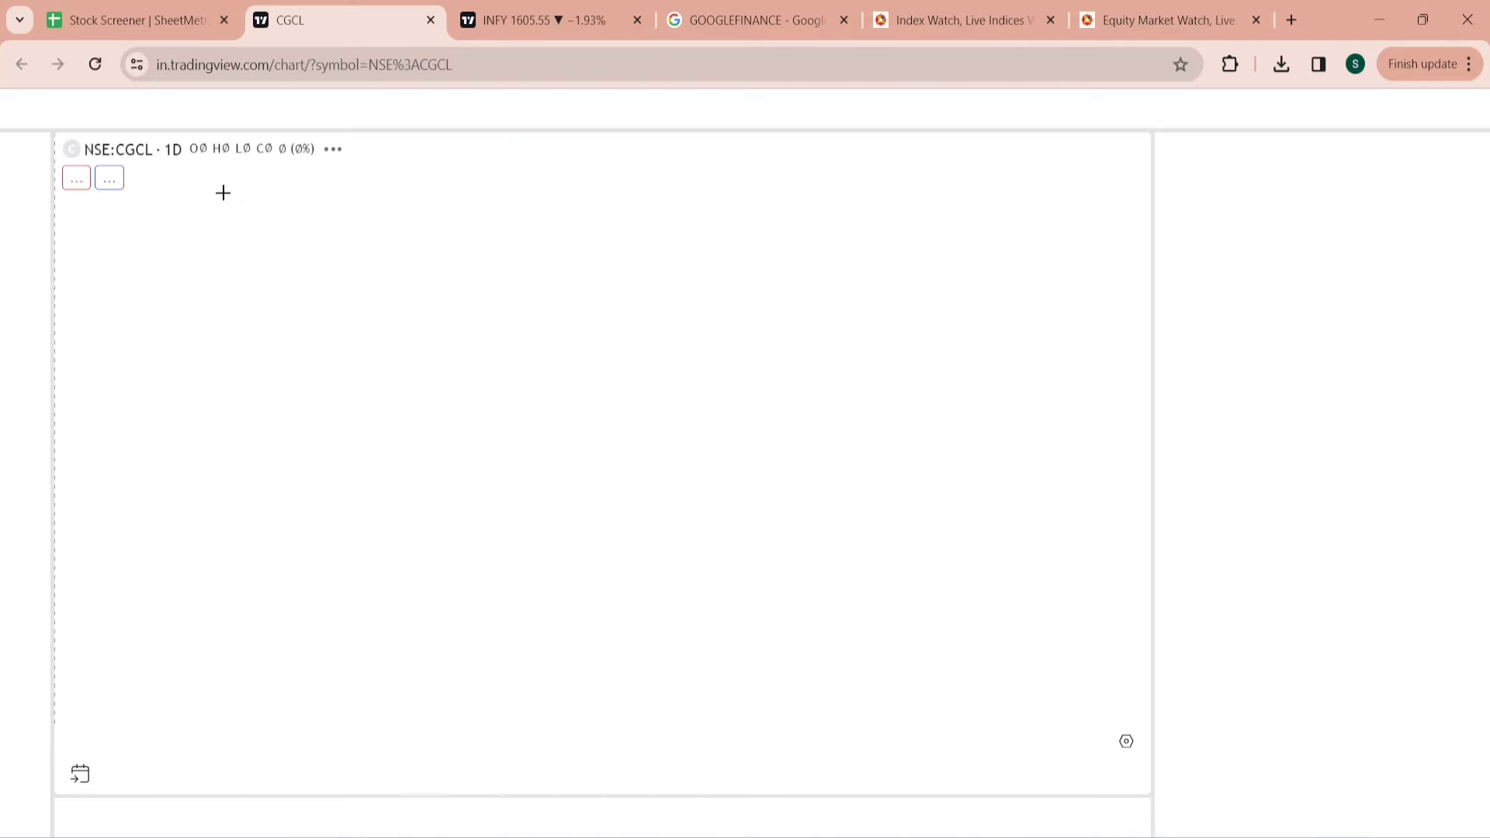
left_click(136, 20)
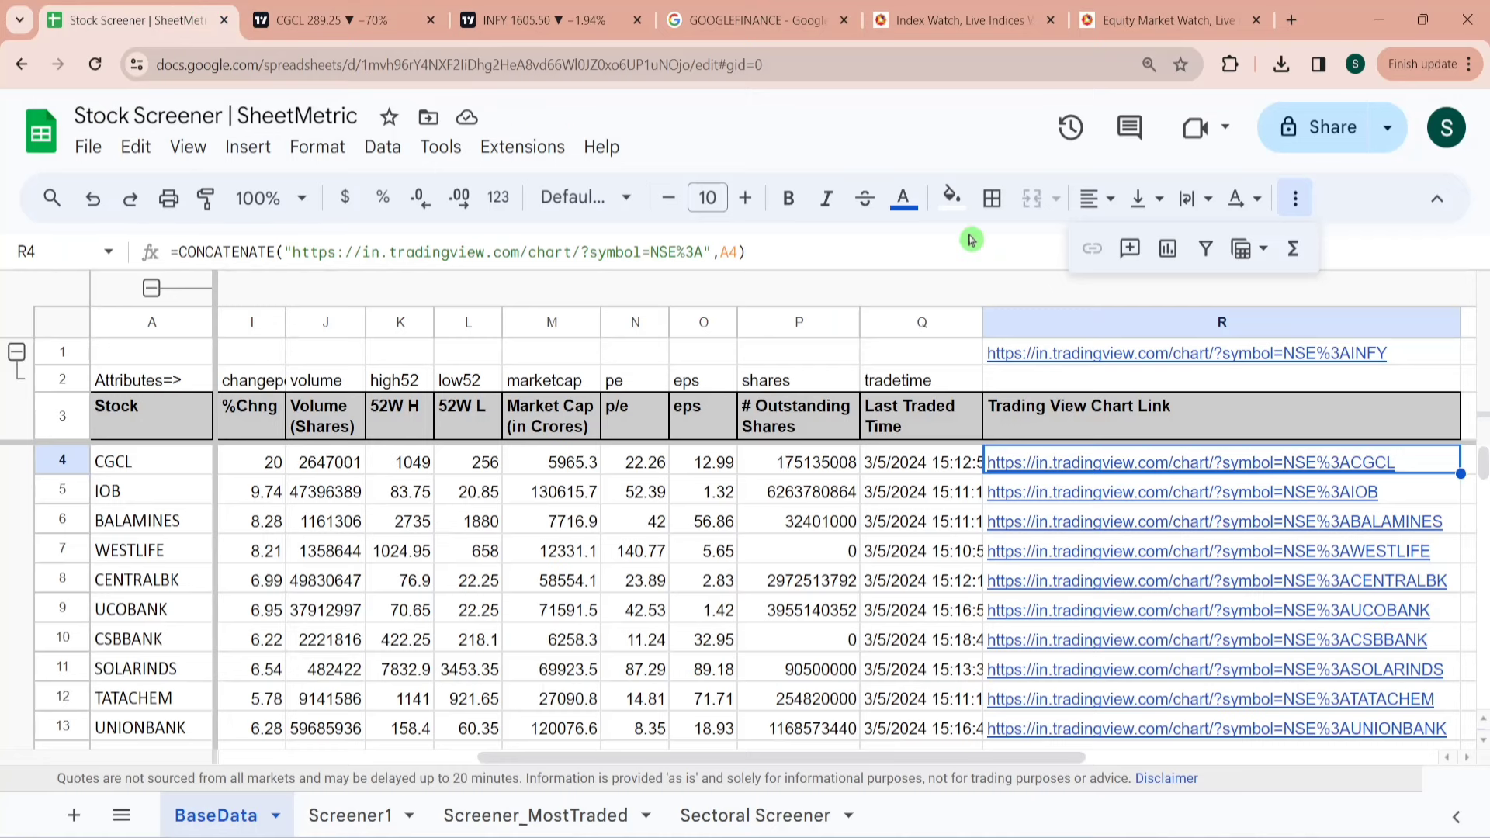
left_click(1133, 498)
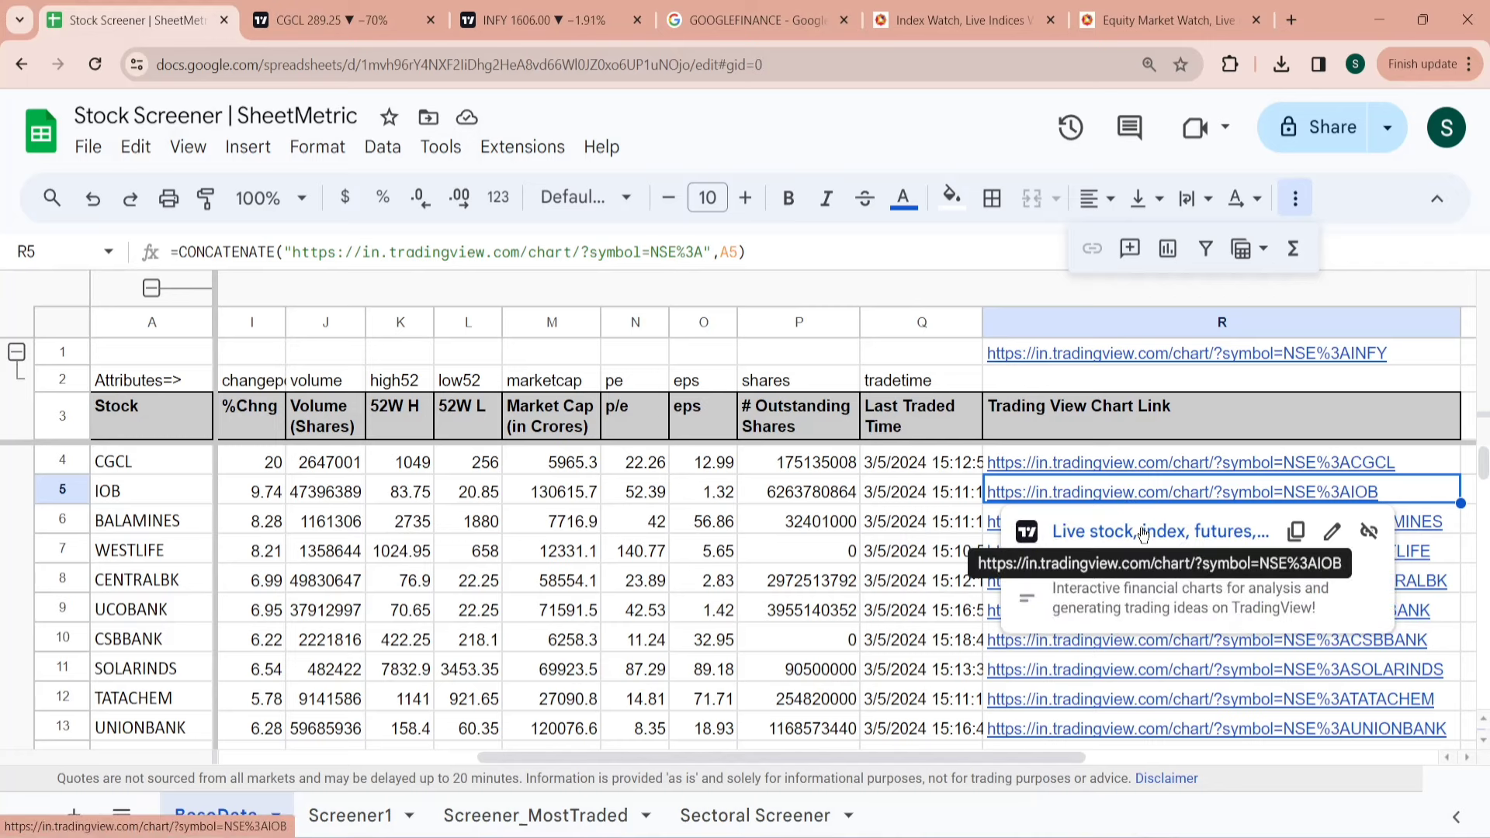
left_click(1142, 532)
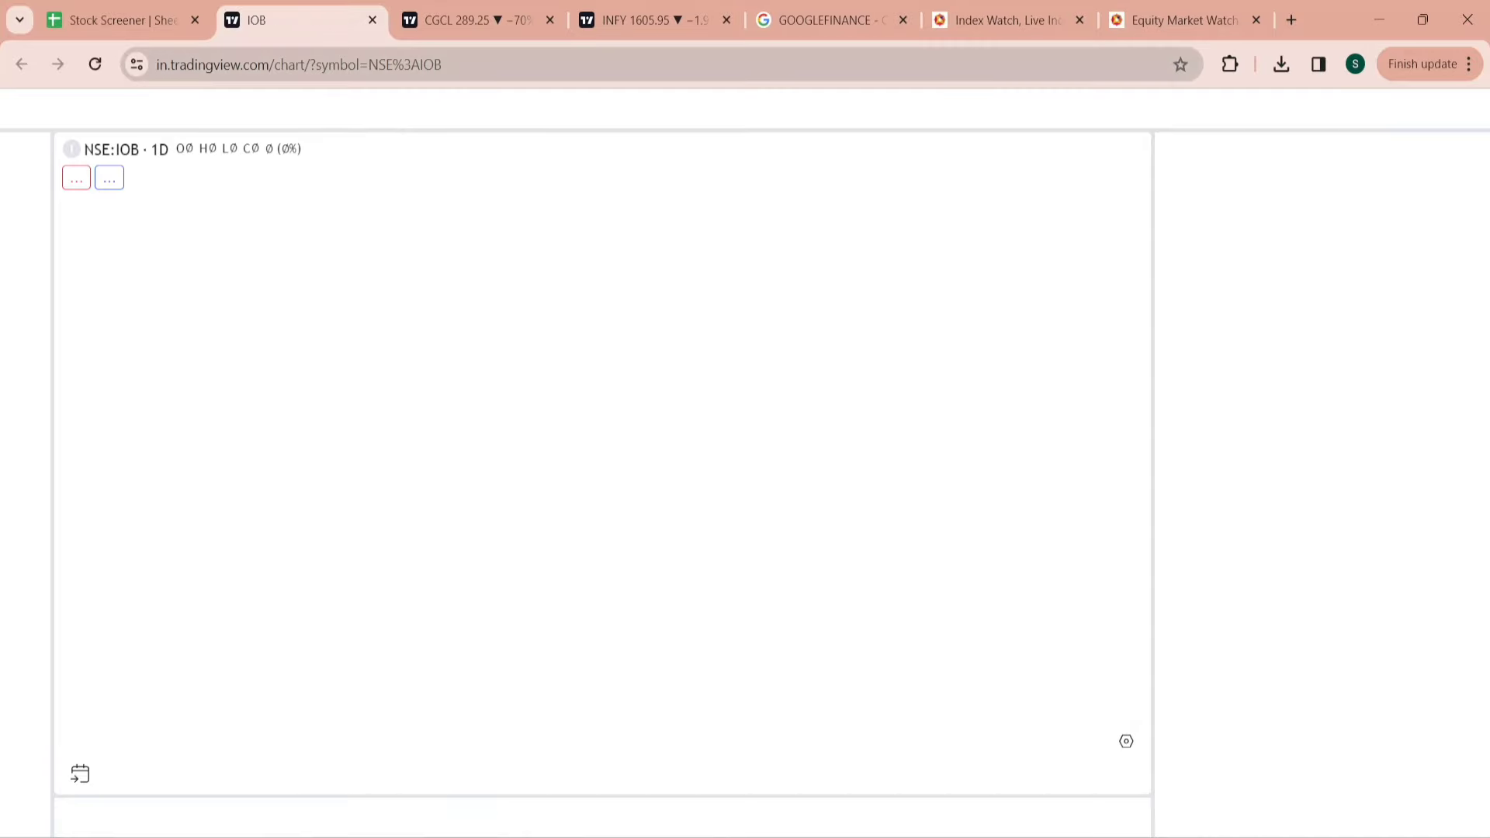
left_click(373, 20)
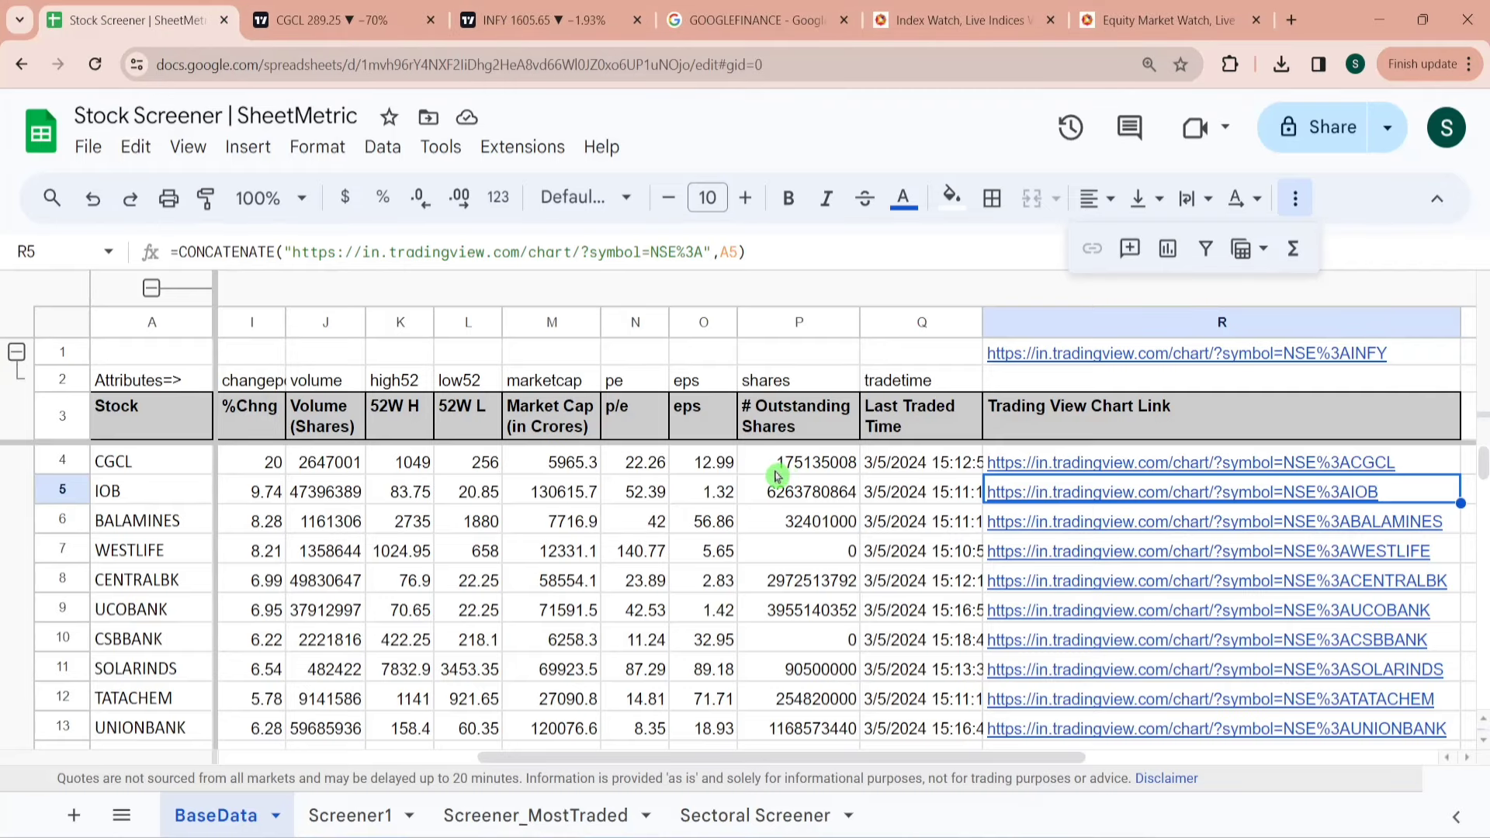
Review the CGCL row from its chart link back to the stock symbol and Google Finance code.
key("Up")
key("Left")
key("Left")
key("Left")
key("Left")
key("Left")
key("Left")
key("Left")
key("Left")
key("Left")
key("Left")
key("Left")
key("Left")
key("Left")
key("Left")
key("Left")
key("Left")
key("Left")
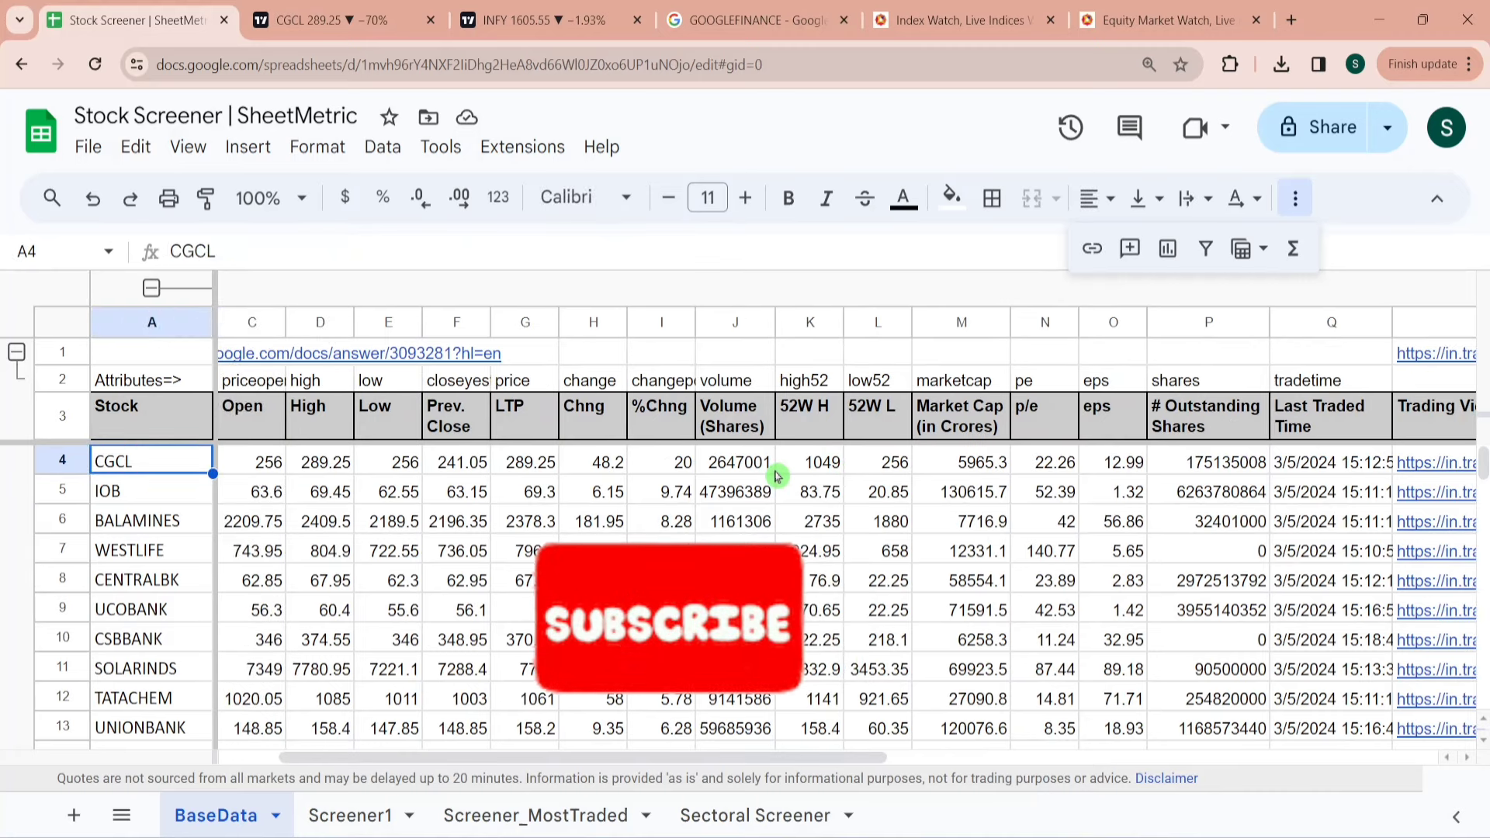
key("ctrl+z")
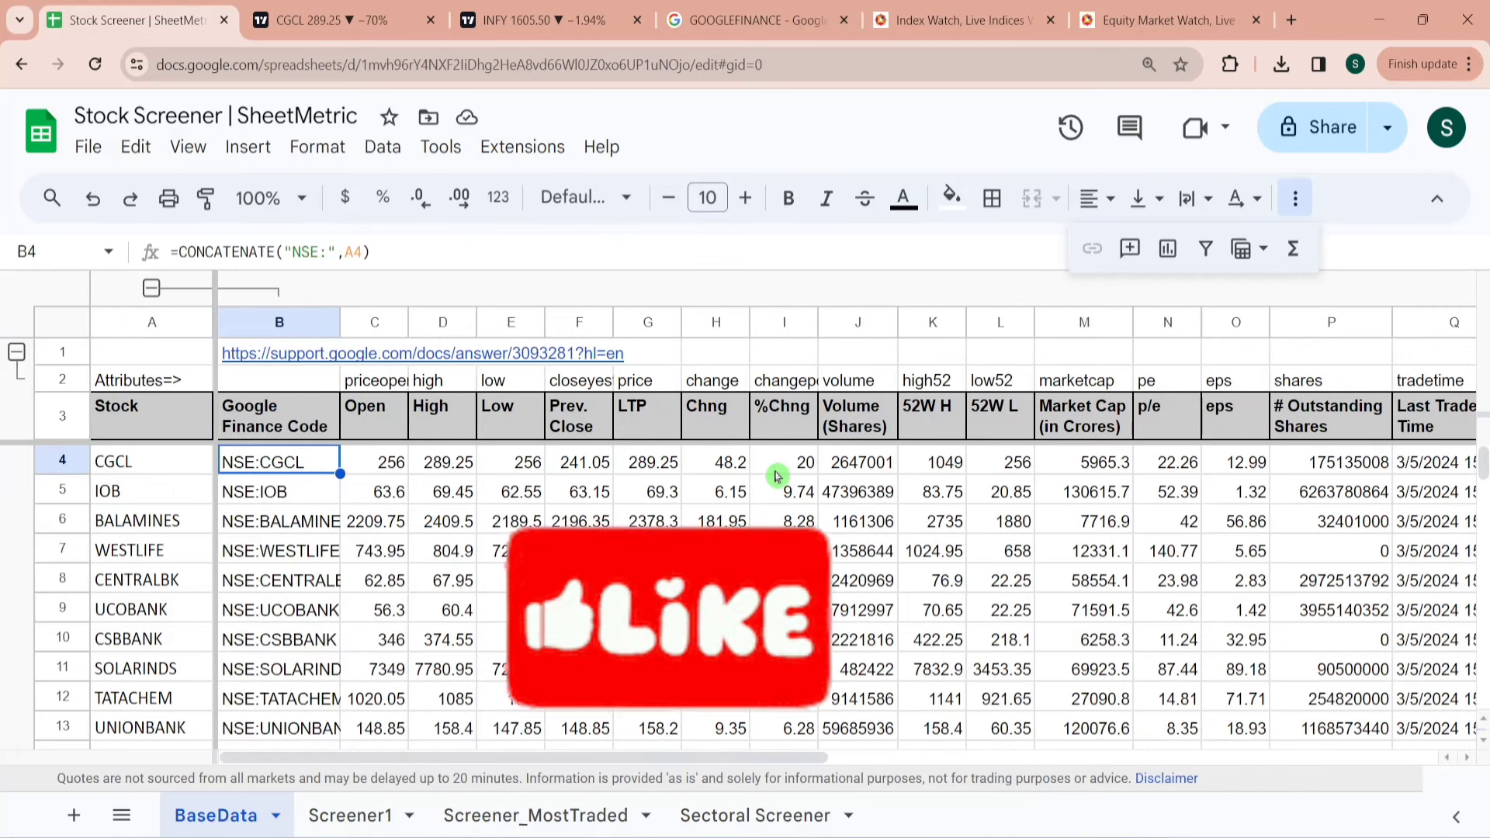
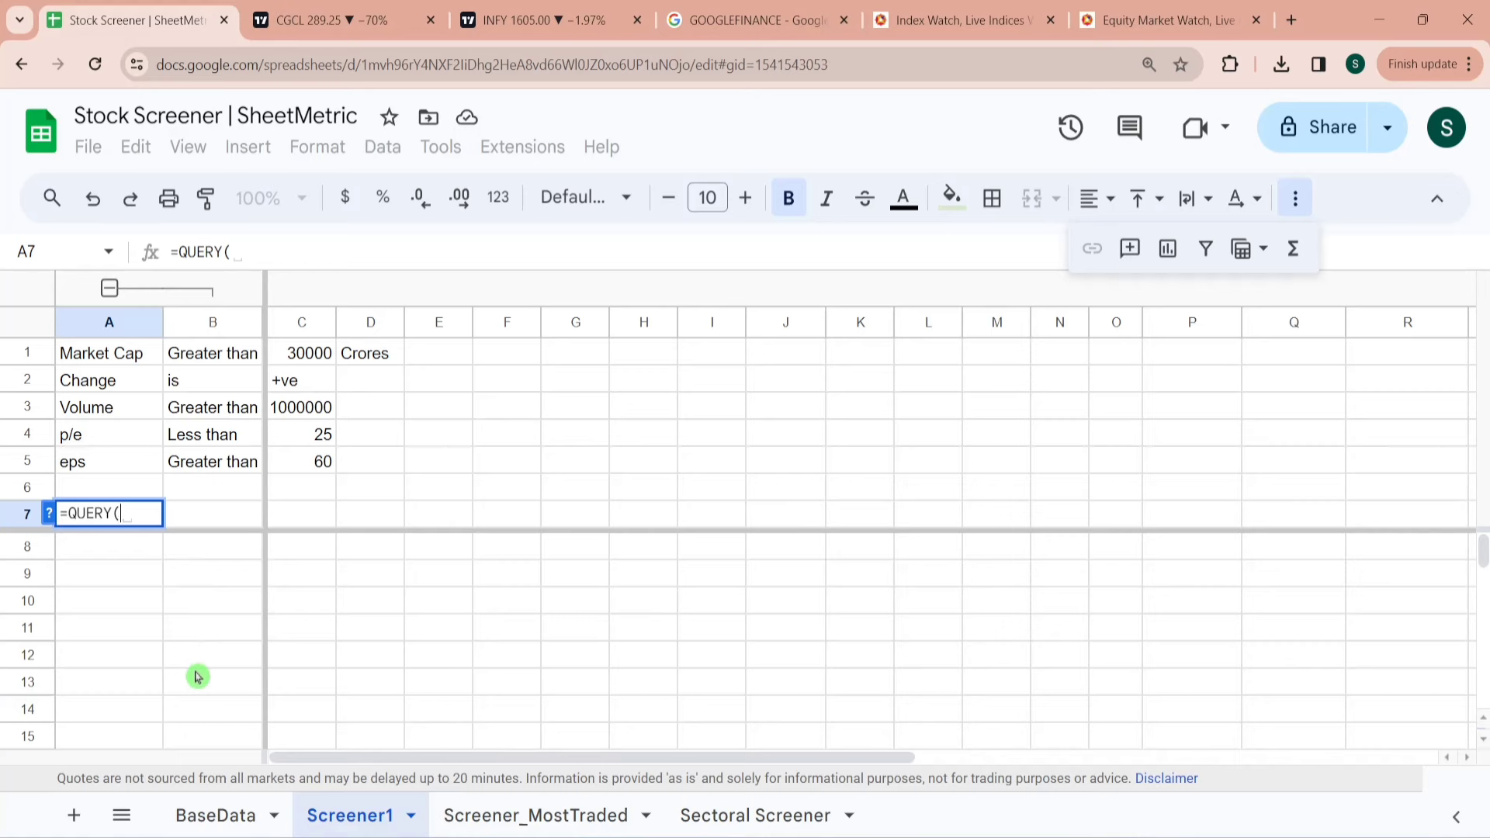
Set the data range of the QUERY formula in Screener1 A7 to BaseData!A3:R504, including the header row.
left_click(220, 817)
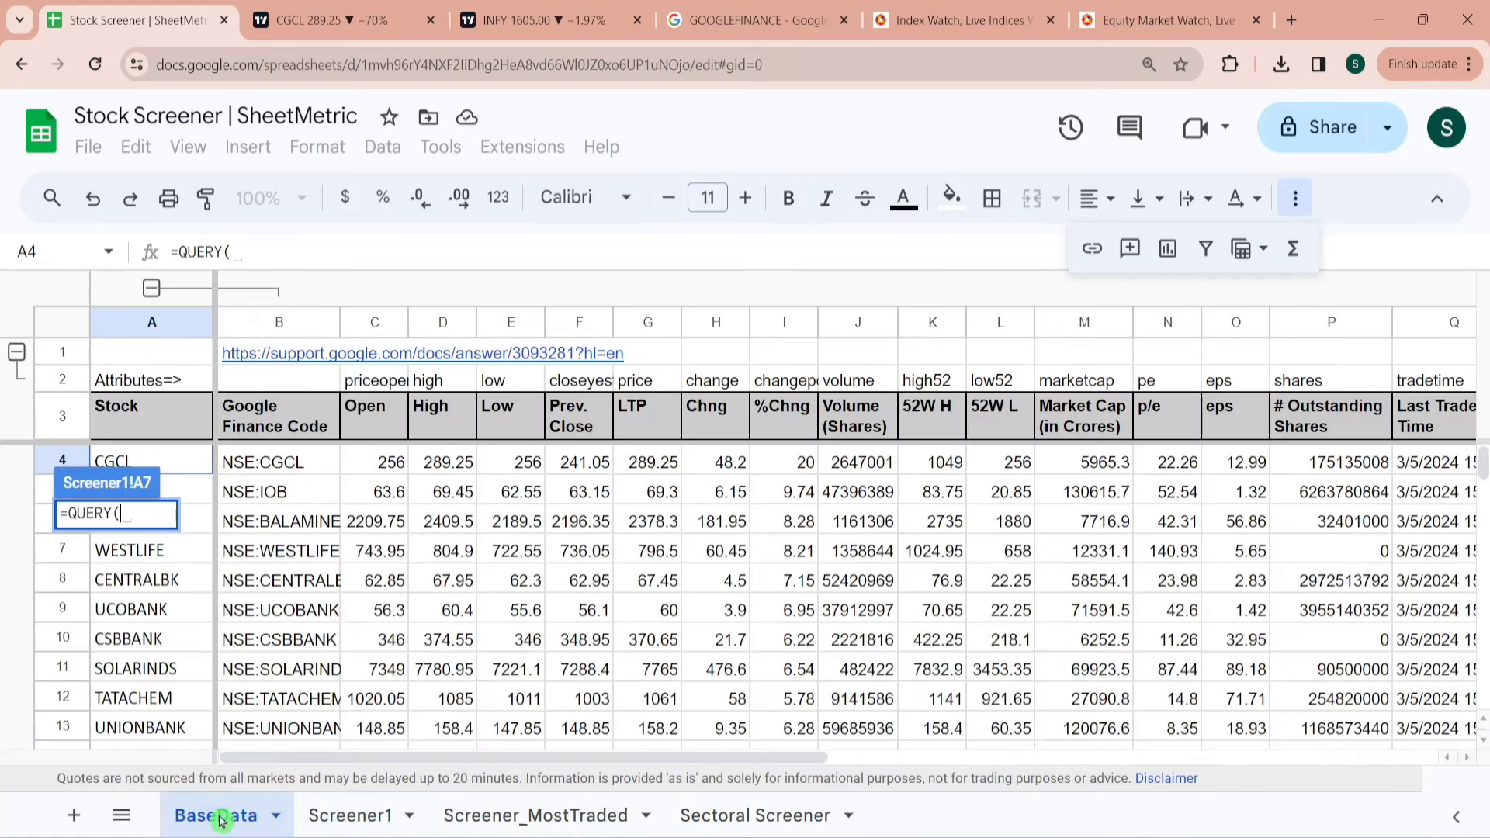
left_click(158, 436)
key("shift+Right")
key("shift+Right")
key("shift+Right")
key("shift+Right")
key("shift+Right")
key("shift+Right")
key("shift+Right")
key("shift+Right")
key("shift+Right")
key("shift+Right")
key("shift+Right")
key("shift+Right")
key("shift+Right")
key("shift+Right")
key("shift+Right")
key("shift+Right")
key("shift+Right")
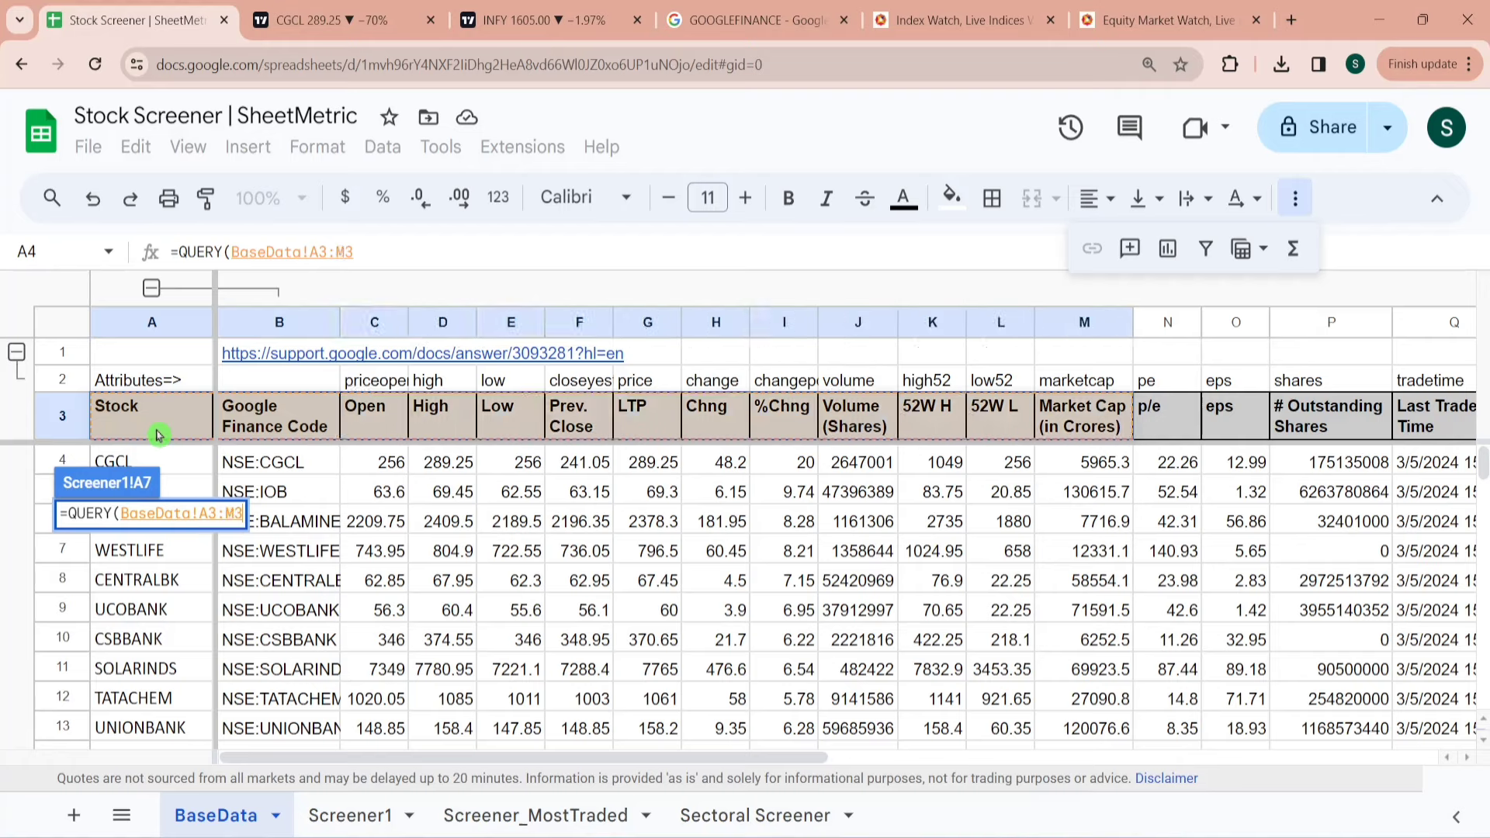
key("ctrl+shift+Down")
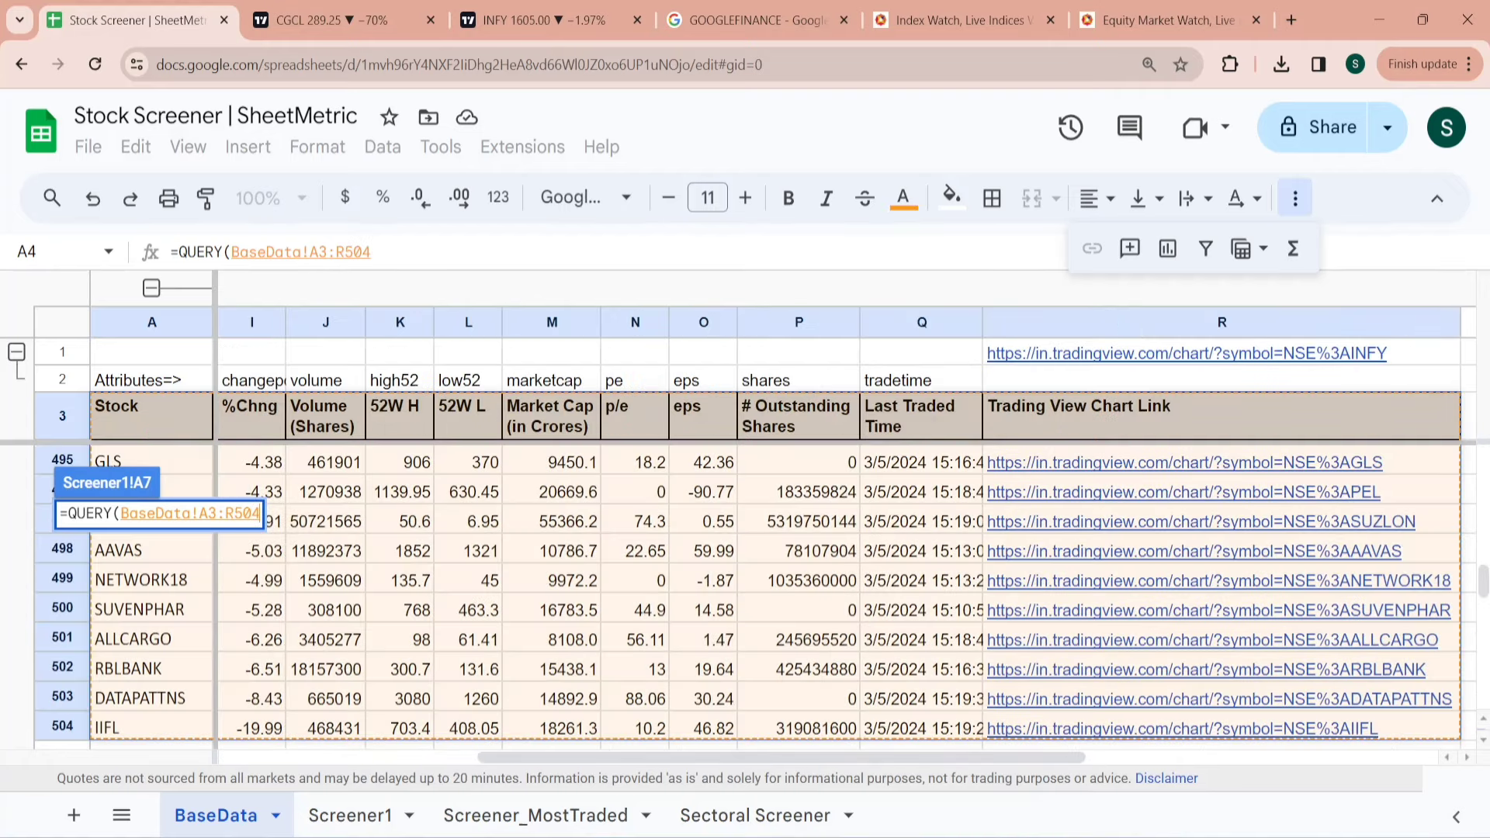
Make the range reference absolute and complete the formula as =QUERY(BaseData!$A$3:$R$504,"Select *").
key("F4")
type(",\"Select *")
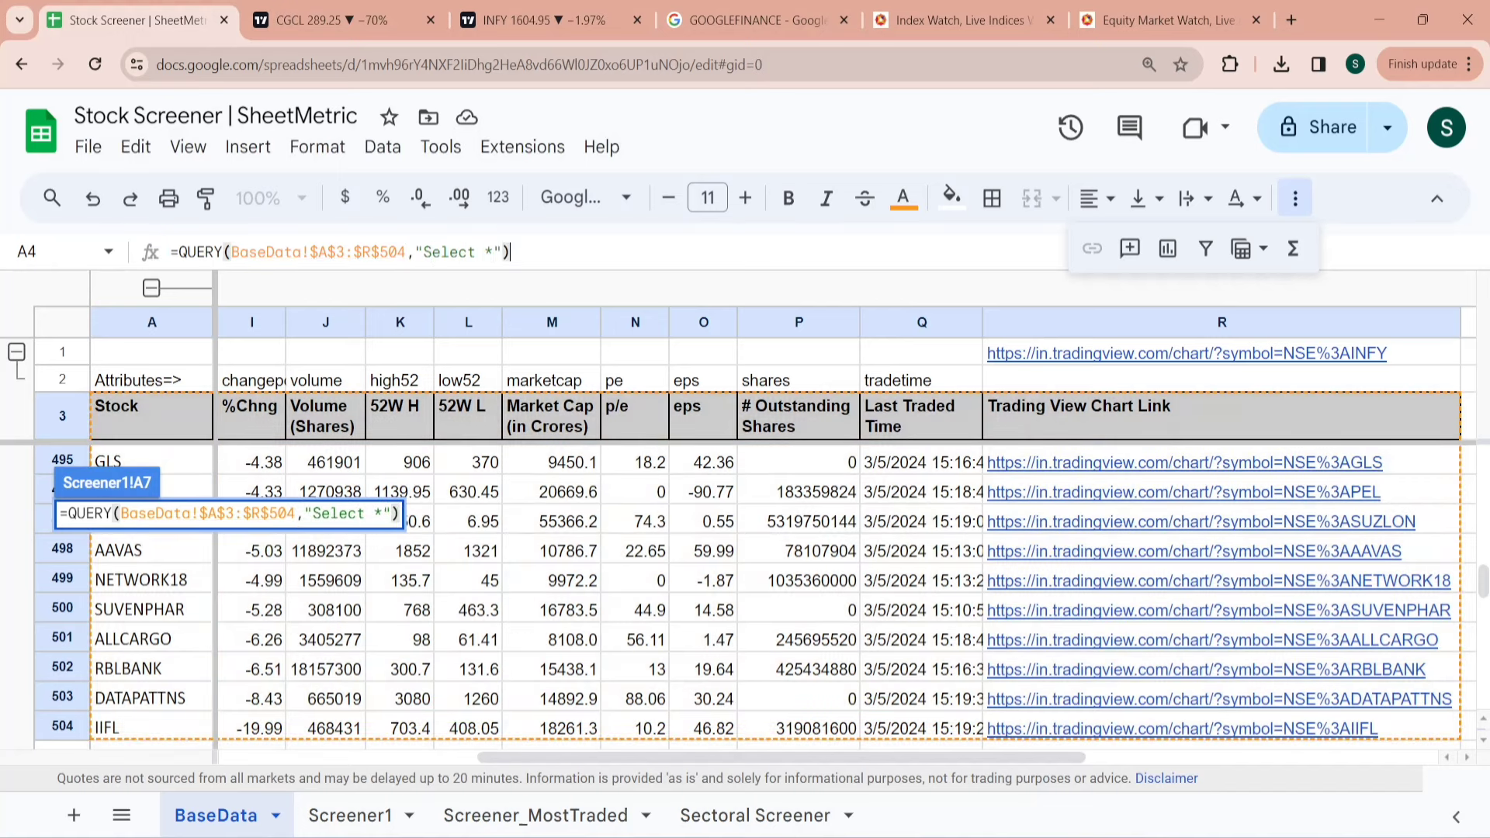
key("Return")
Check the query output in Screener1, from the headers in row 7 down to the last stock.
left_click(213, 533)
left_click(575, 534)
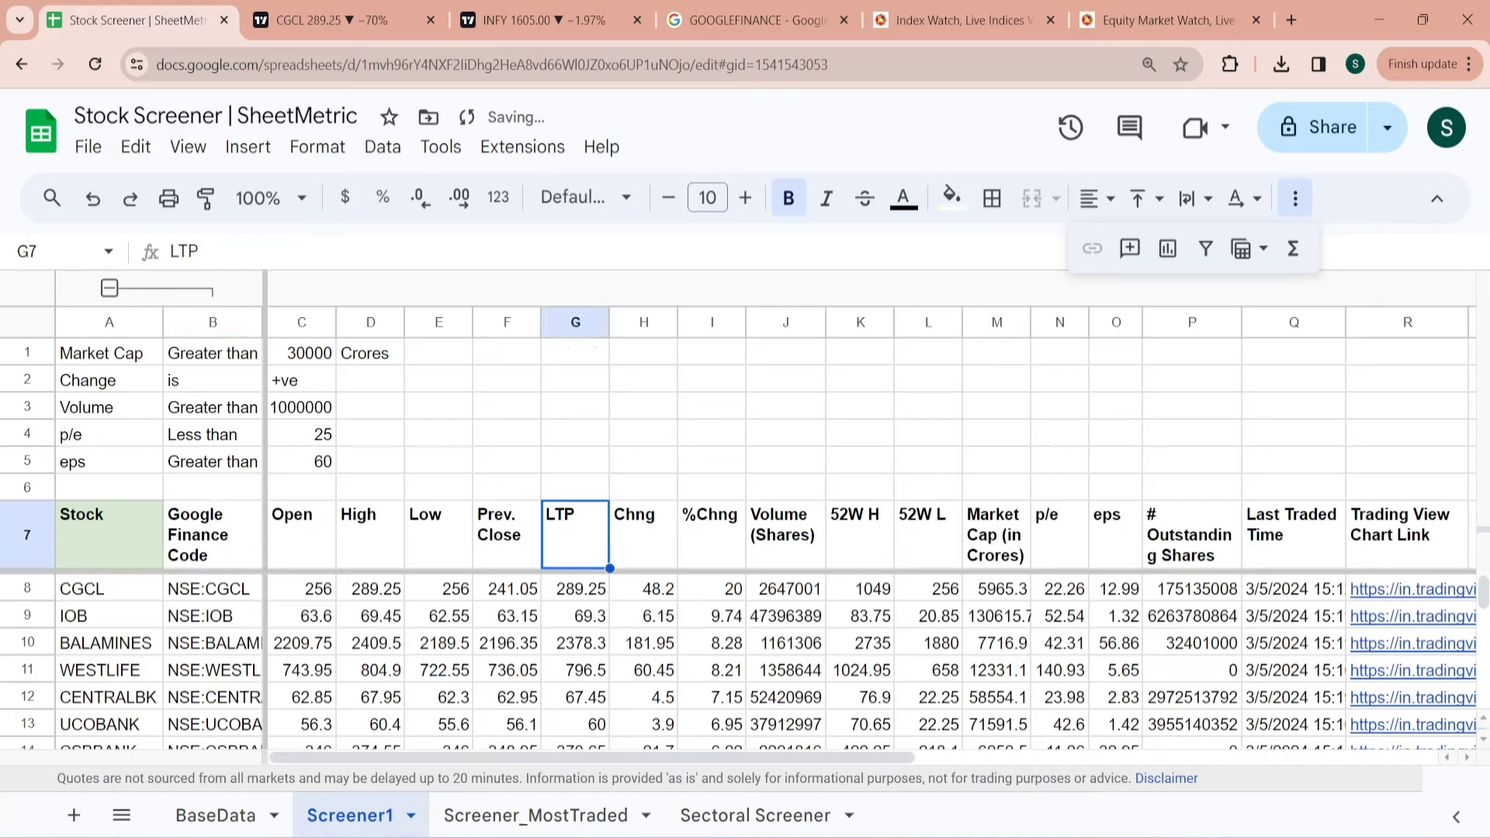
left_click(785, 534)
left_click(213, 534)
left_click(108, 534)
key("ctrl+Down")
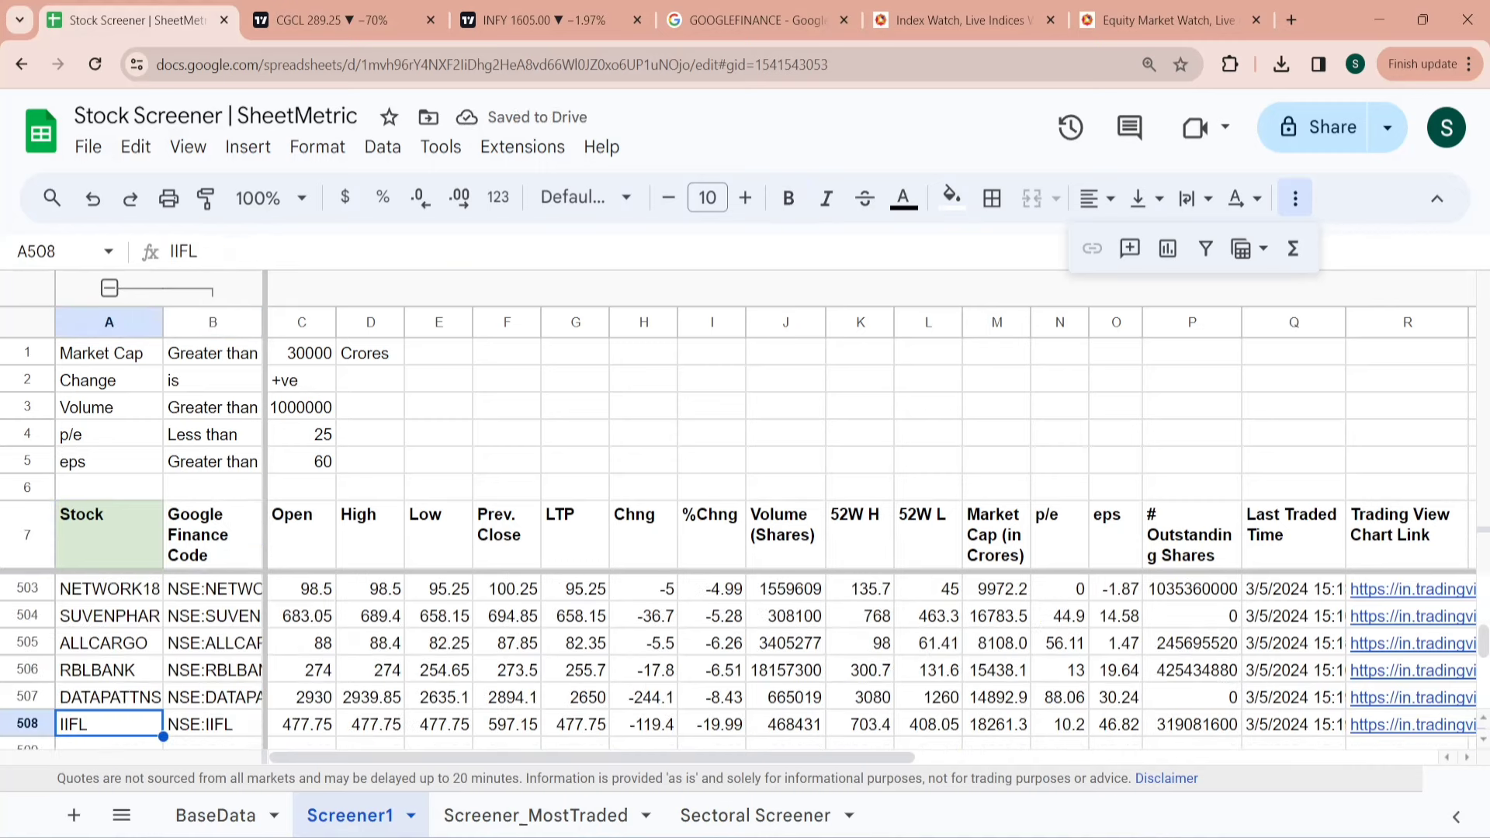
Review the query output's headers in row 7, the formula in A7 and the Market Cap column of the Screener1 sheet.
key("ctrl+Up")
left_click(213, 534)
left_click(370, 534)
left_click(576, 533)
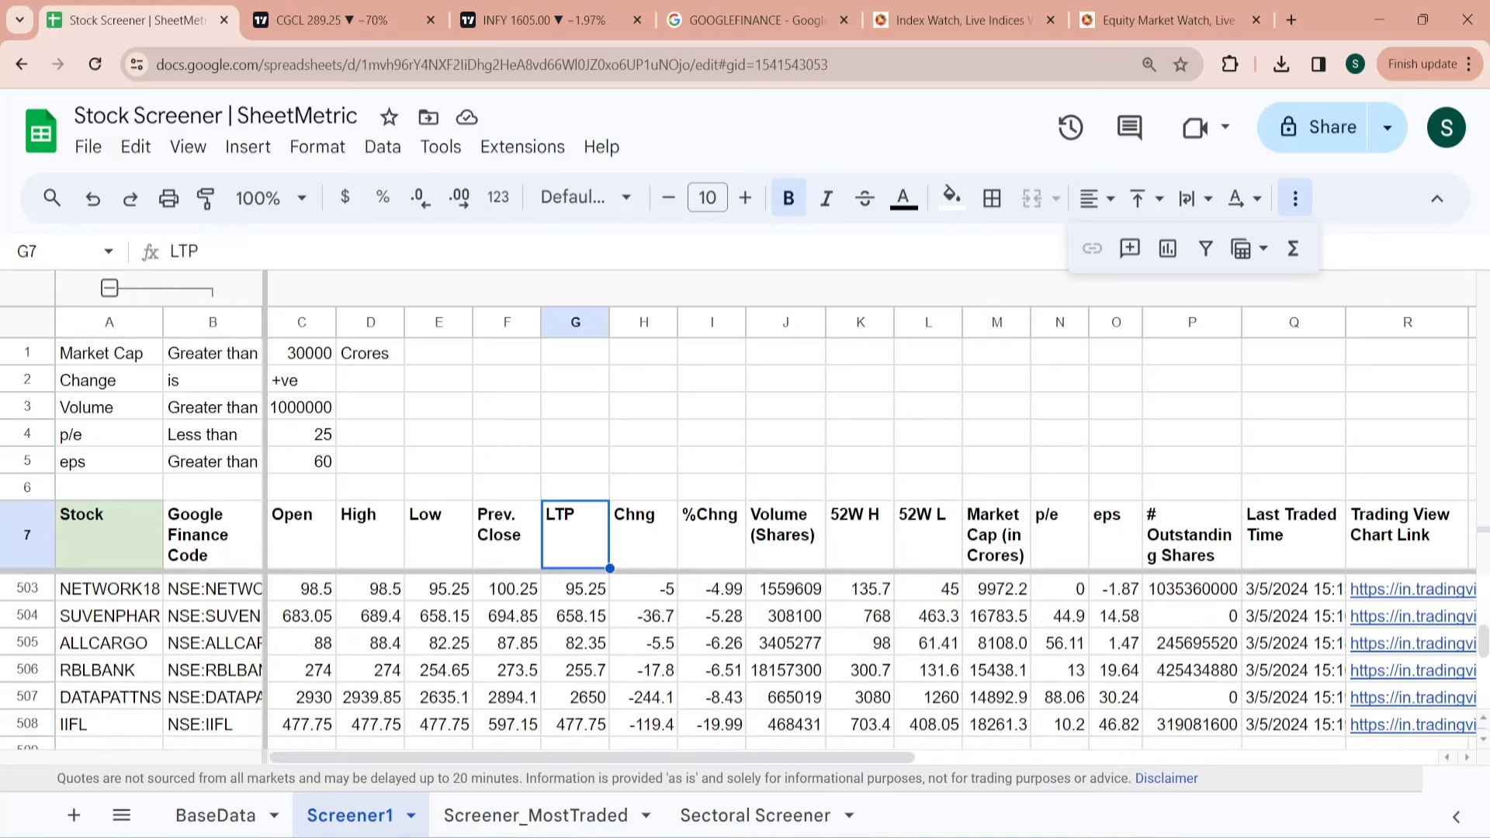
left_click(643, 534)
left_click(785, 534)
left_click(712, 534)
left_click(108, 534)
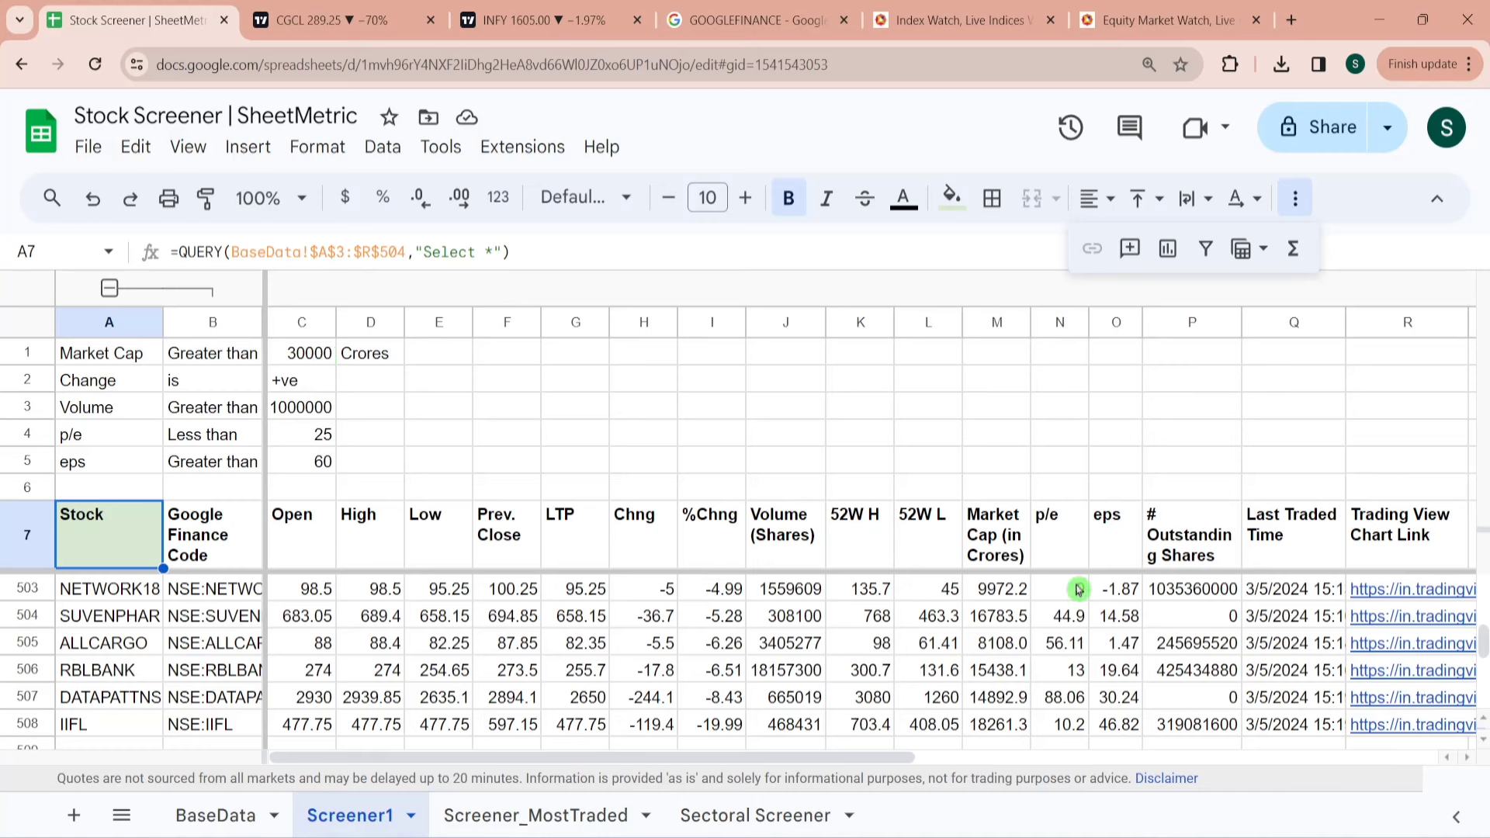
left_click(1001, 590)
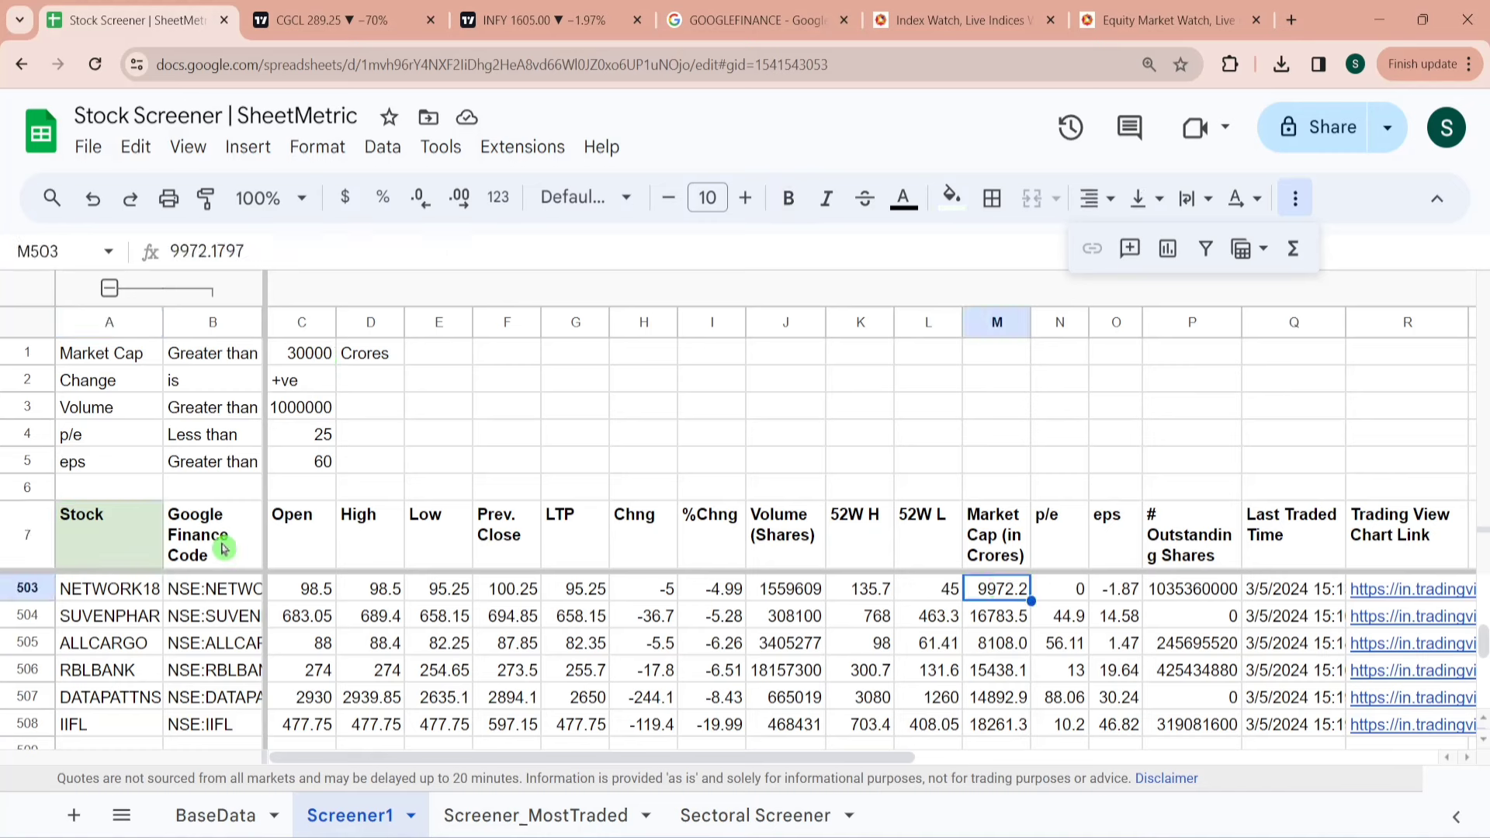
Enter =COLUMN(A7) in cell A6, above the Stock header, to number that column.
left_click(150, 491)
type("=")
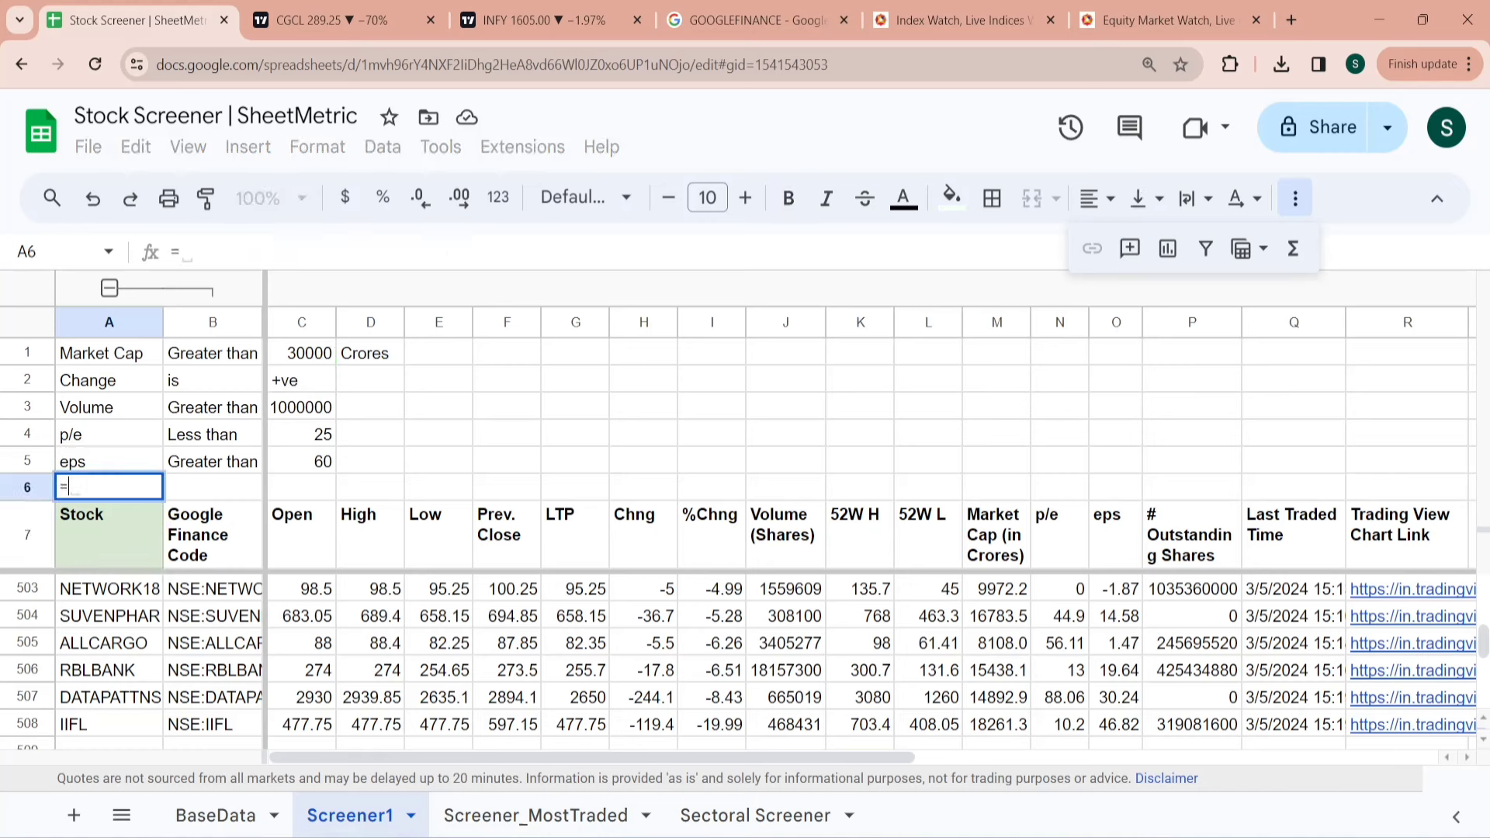
type("col")
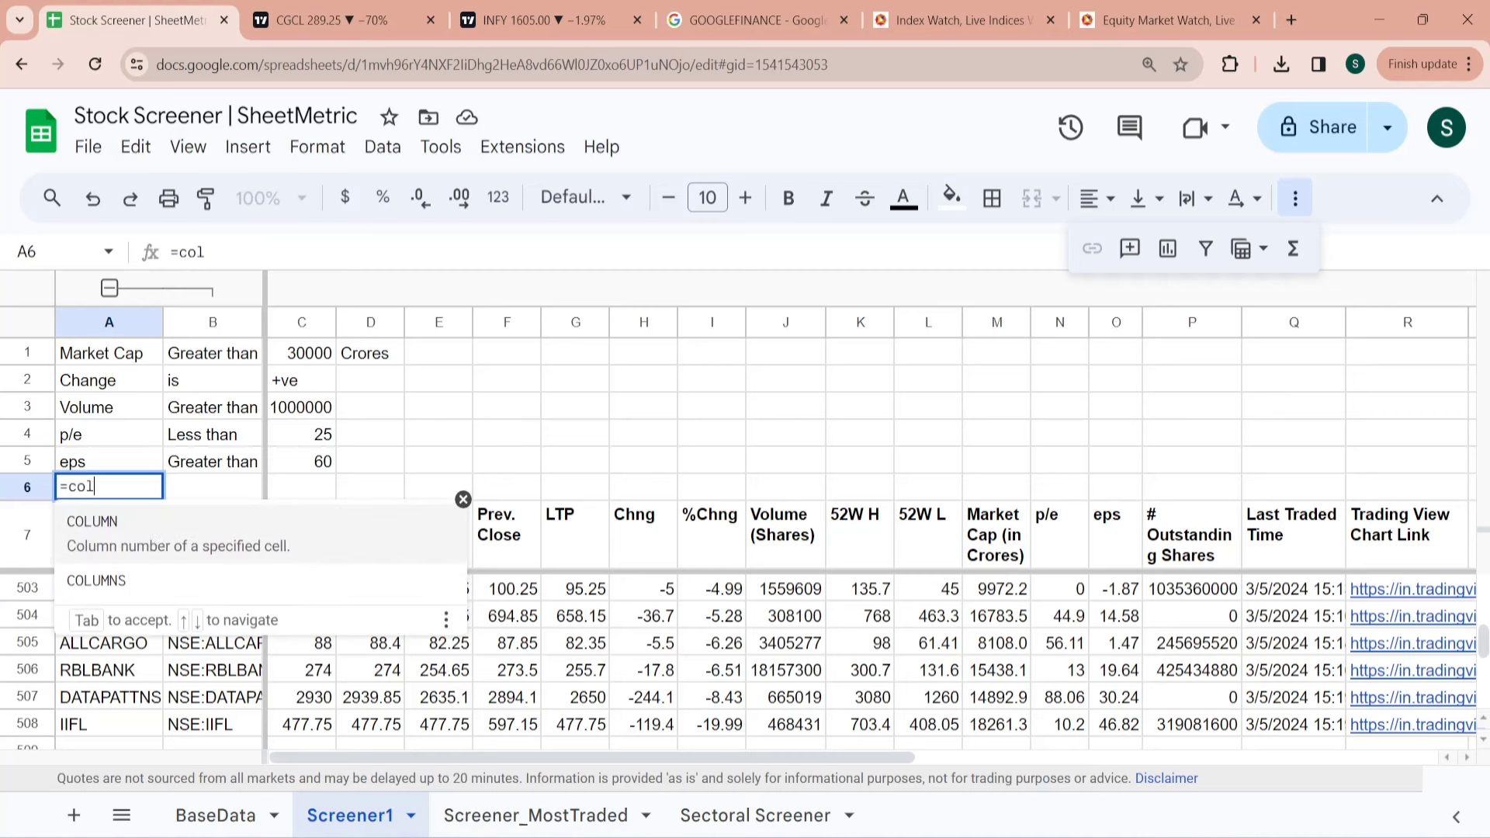
type("umn")
key("Tab")
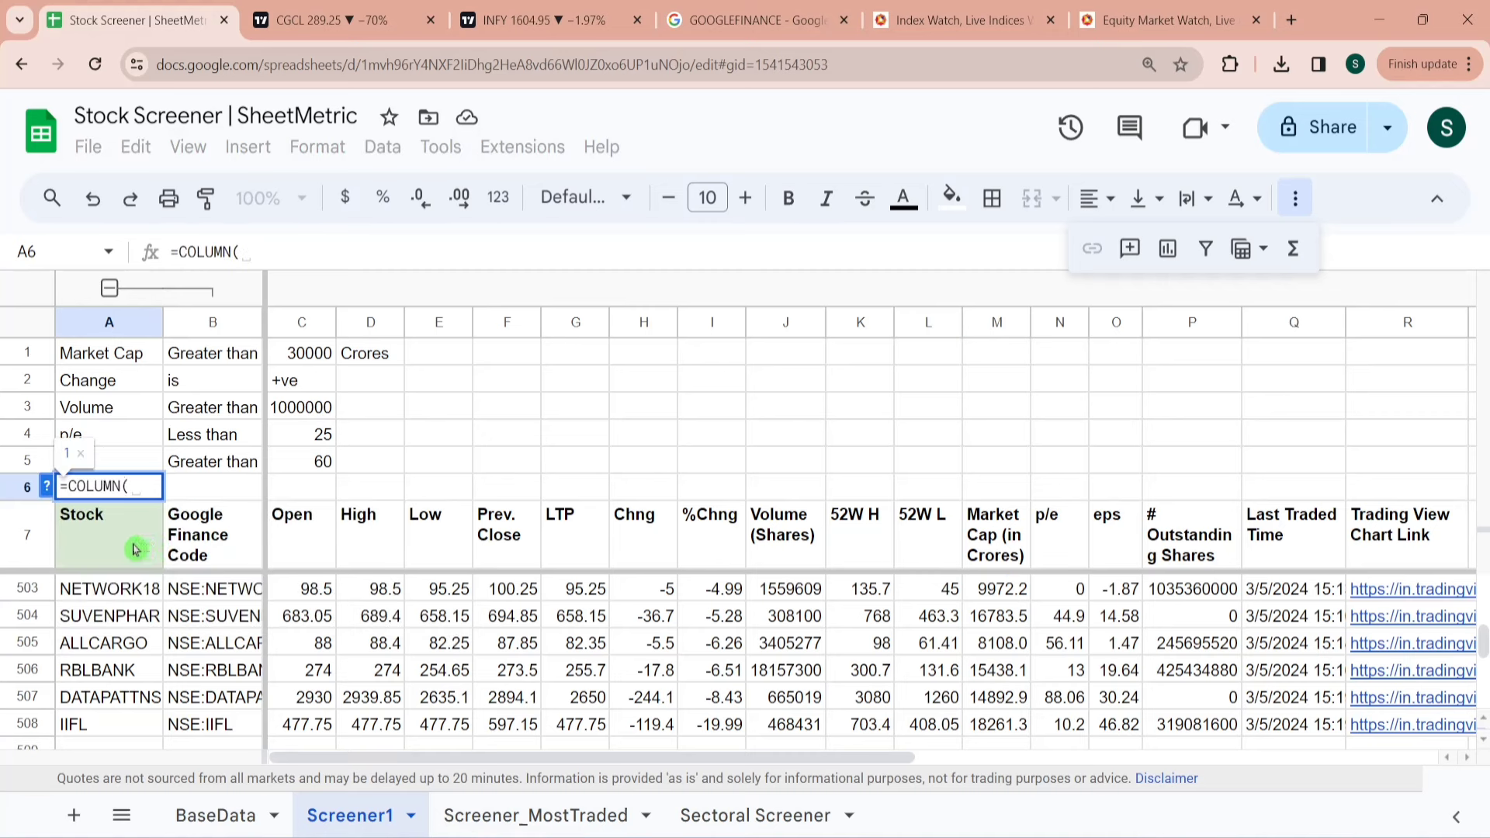
left_click(135, 550)
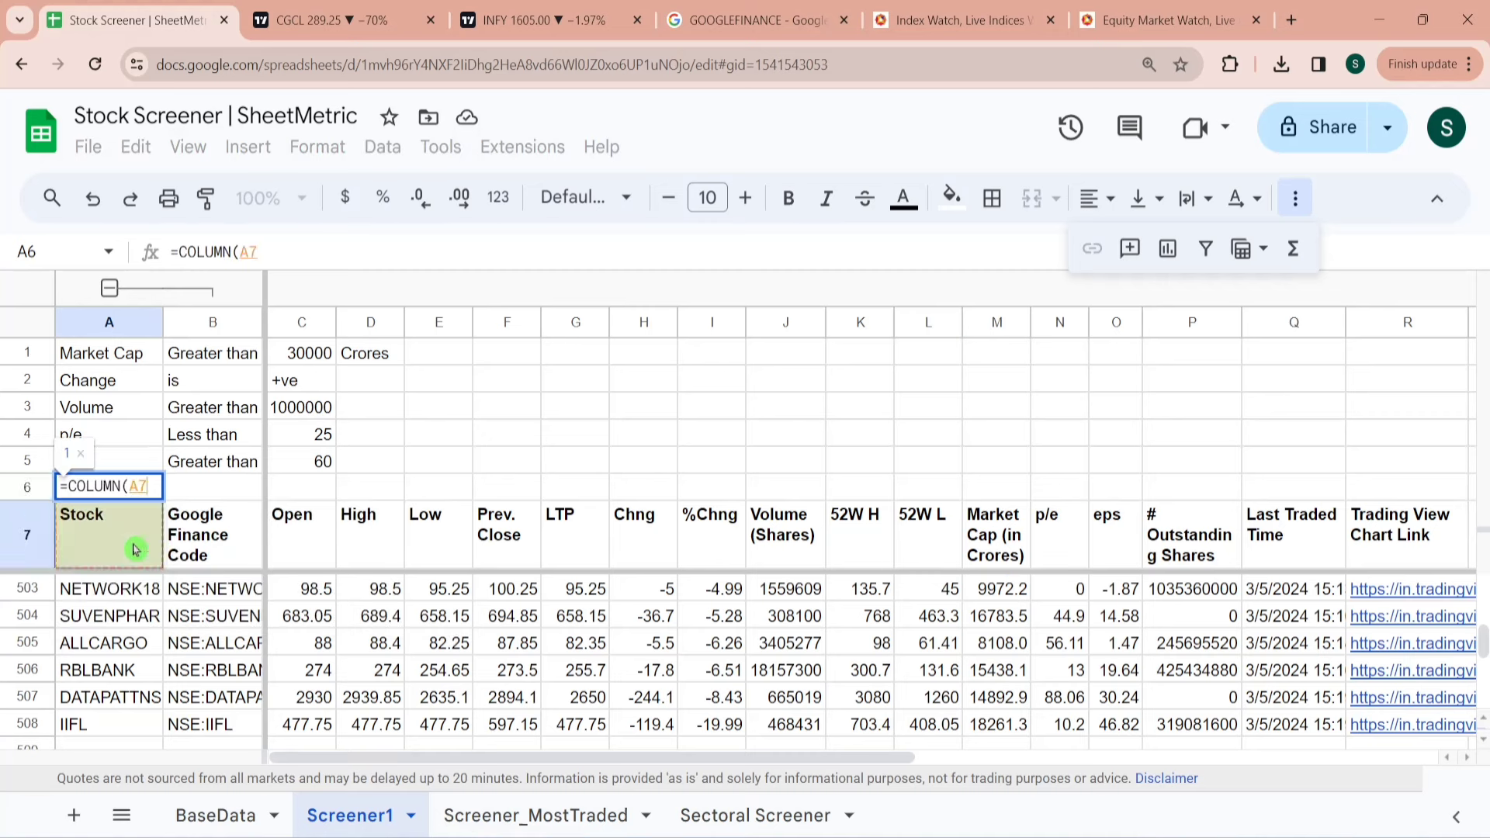
key("Return")
Fill the COLUMN formula from A6 across row 6 through Q6.
key("Up")
key("shift+Right")
key("shift+Right")
key("shift+Right")
key("shift+Right")
key("shift+Right")
key("shift+Right")
key("shift+Right")
key("shift+Right")
key("shift+Right")
key("shift+Right")
key("shift+Right")
key("shift+Right")
key("shift+Right")
key("shift+Right")
key("shift+Right")
key("shift+Right")
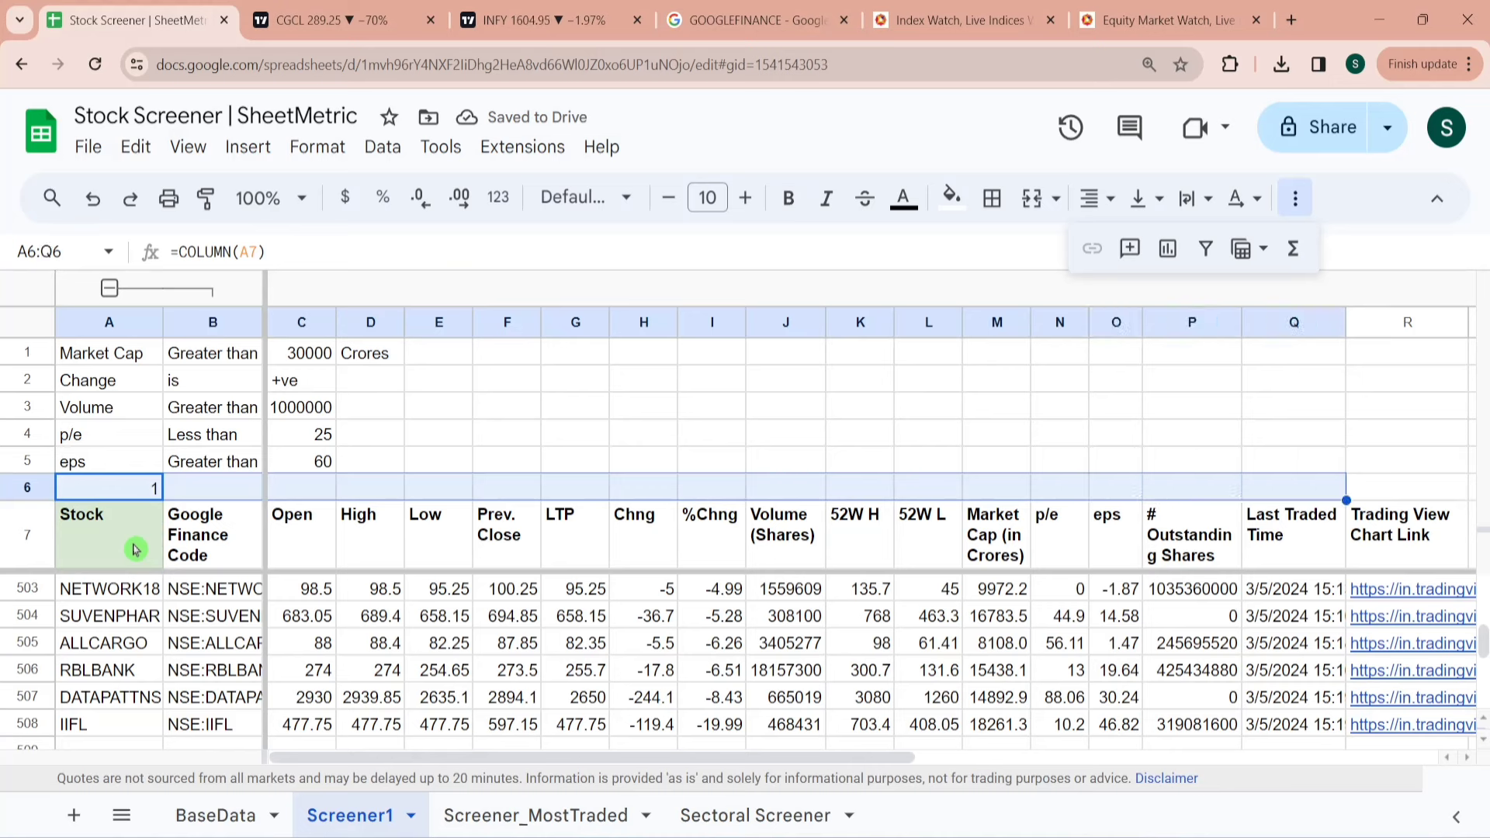
key("ctrl+r")
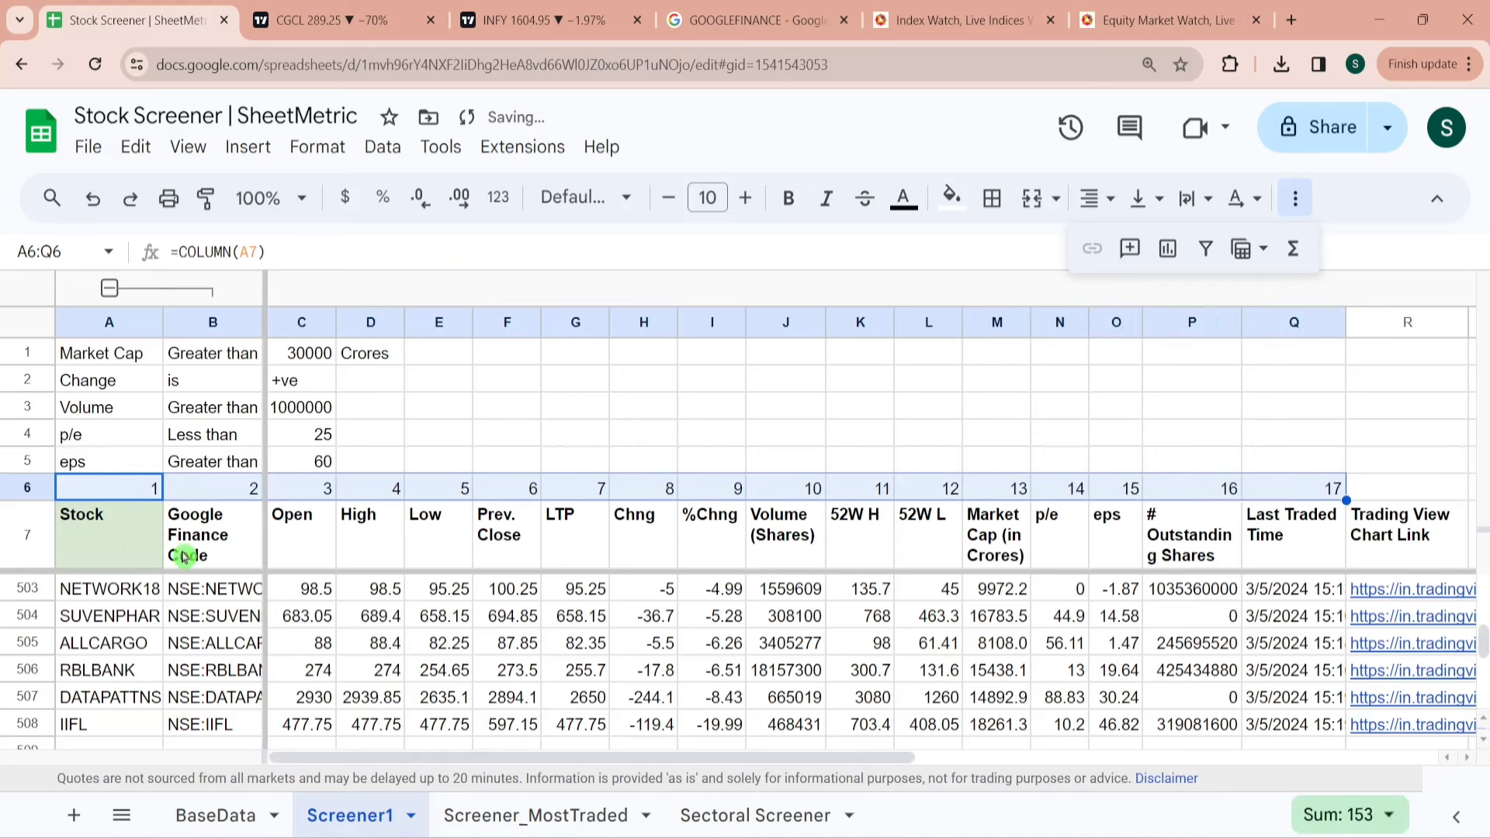
Add the market cap condition "where Col13>30000" to the QUERY formula in A7 and select the resulting stock list.
left_click(110, 535)
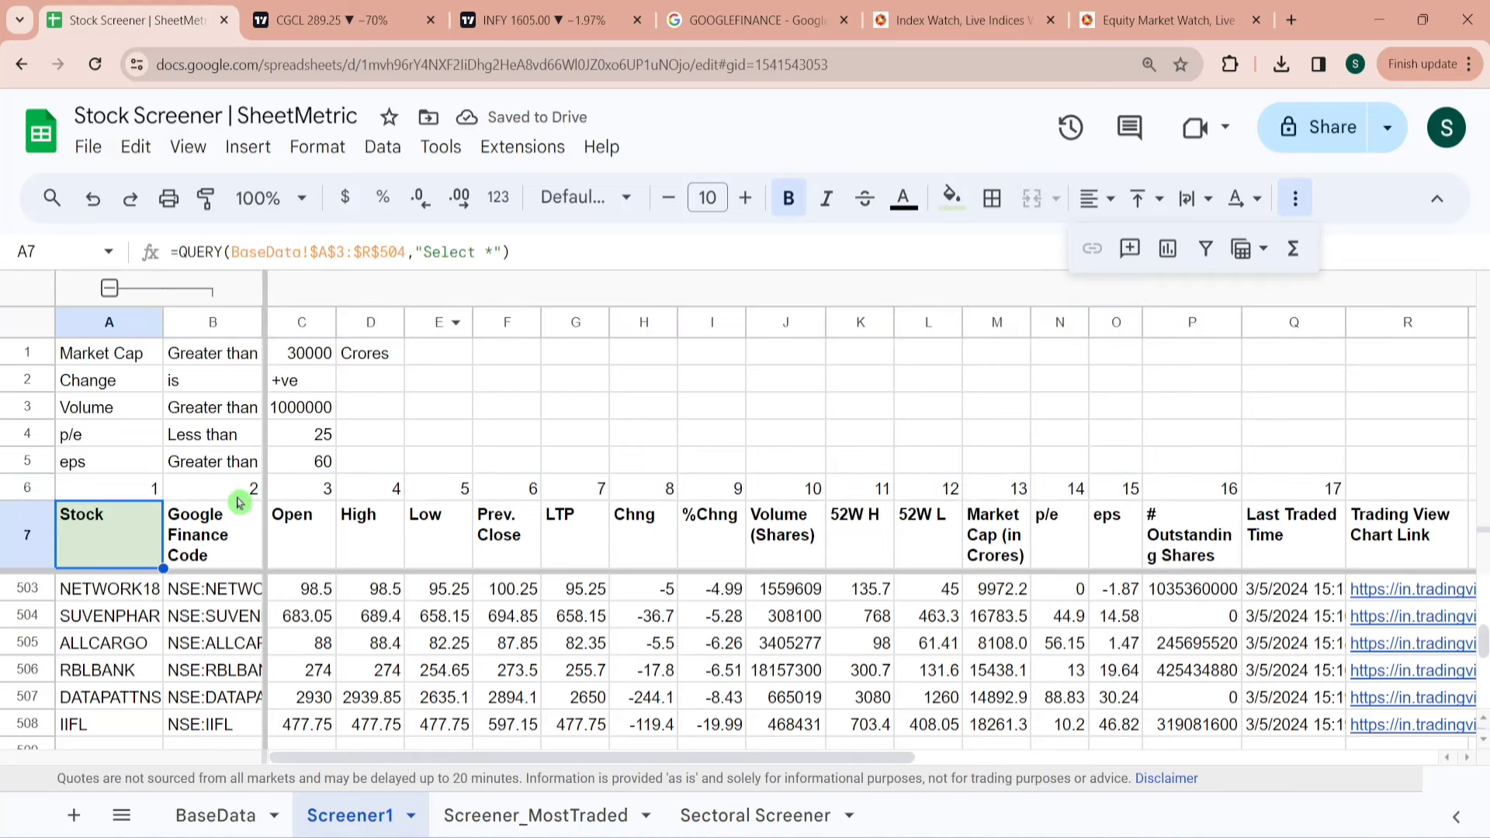
key("F2")
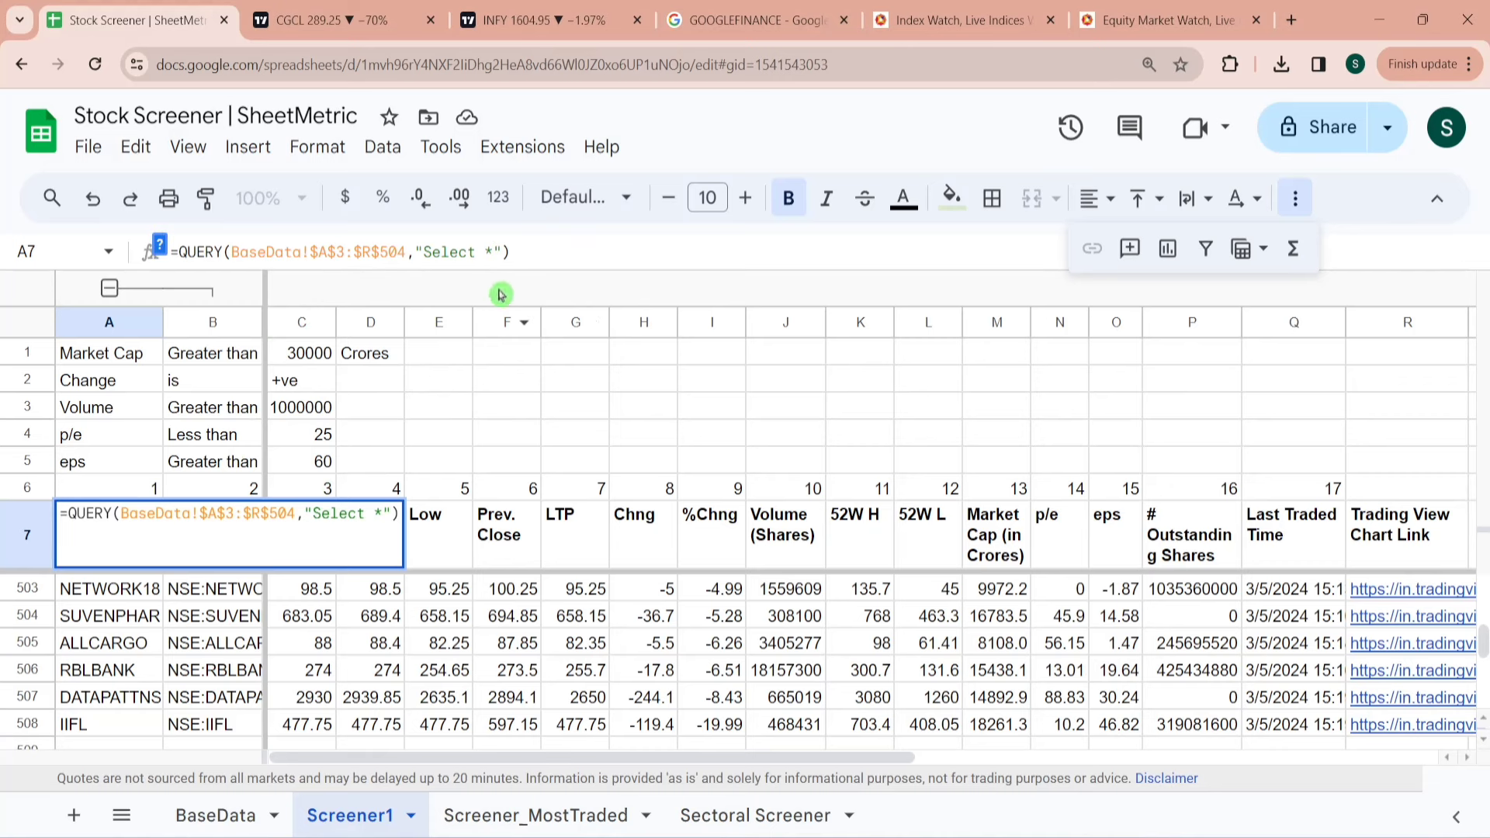
type("where Col")
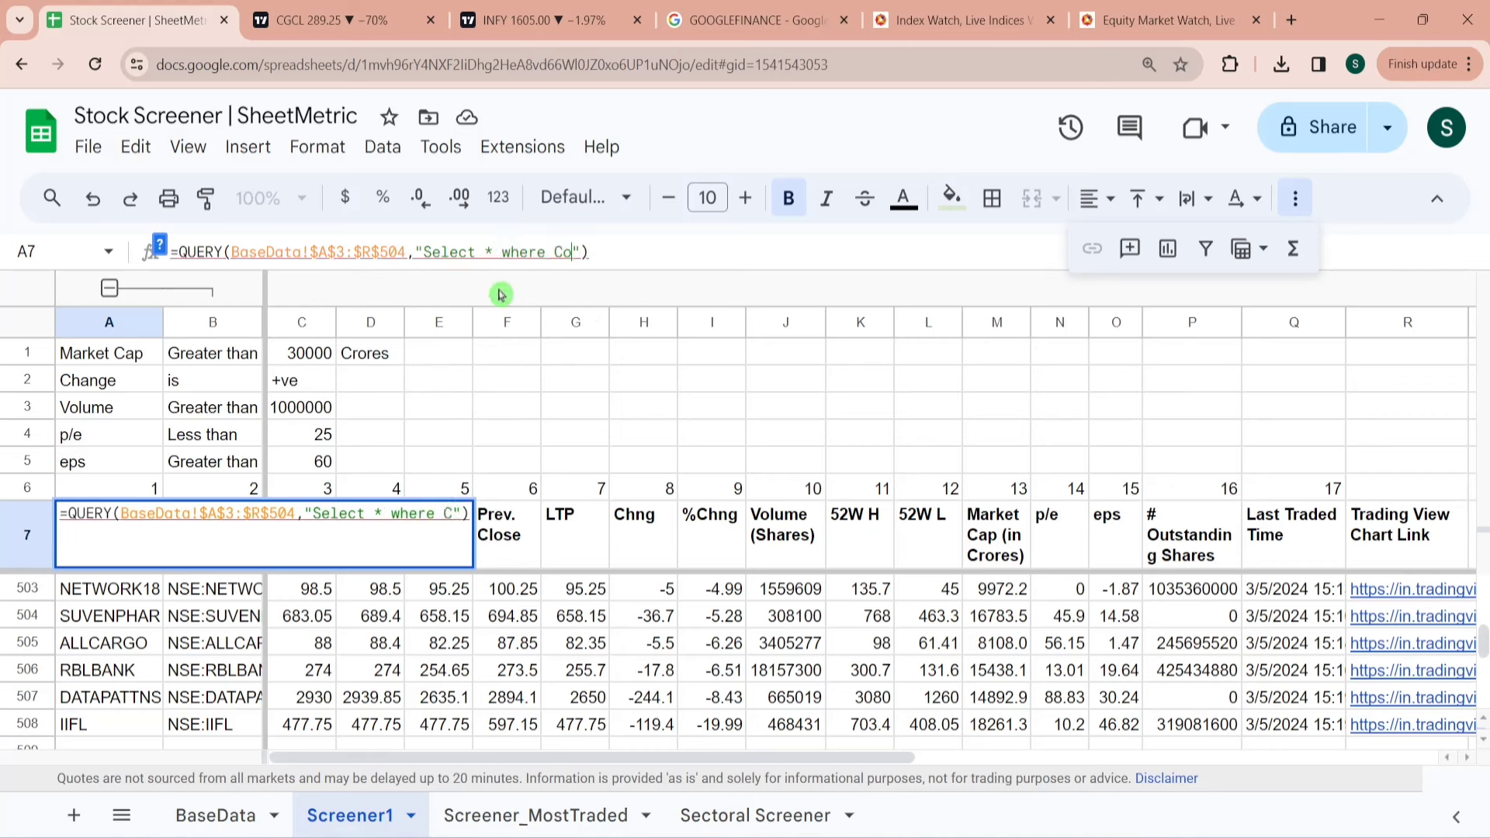
type("13")
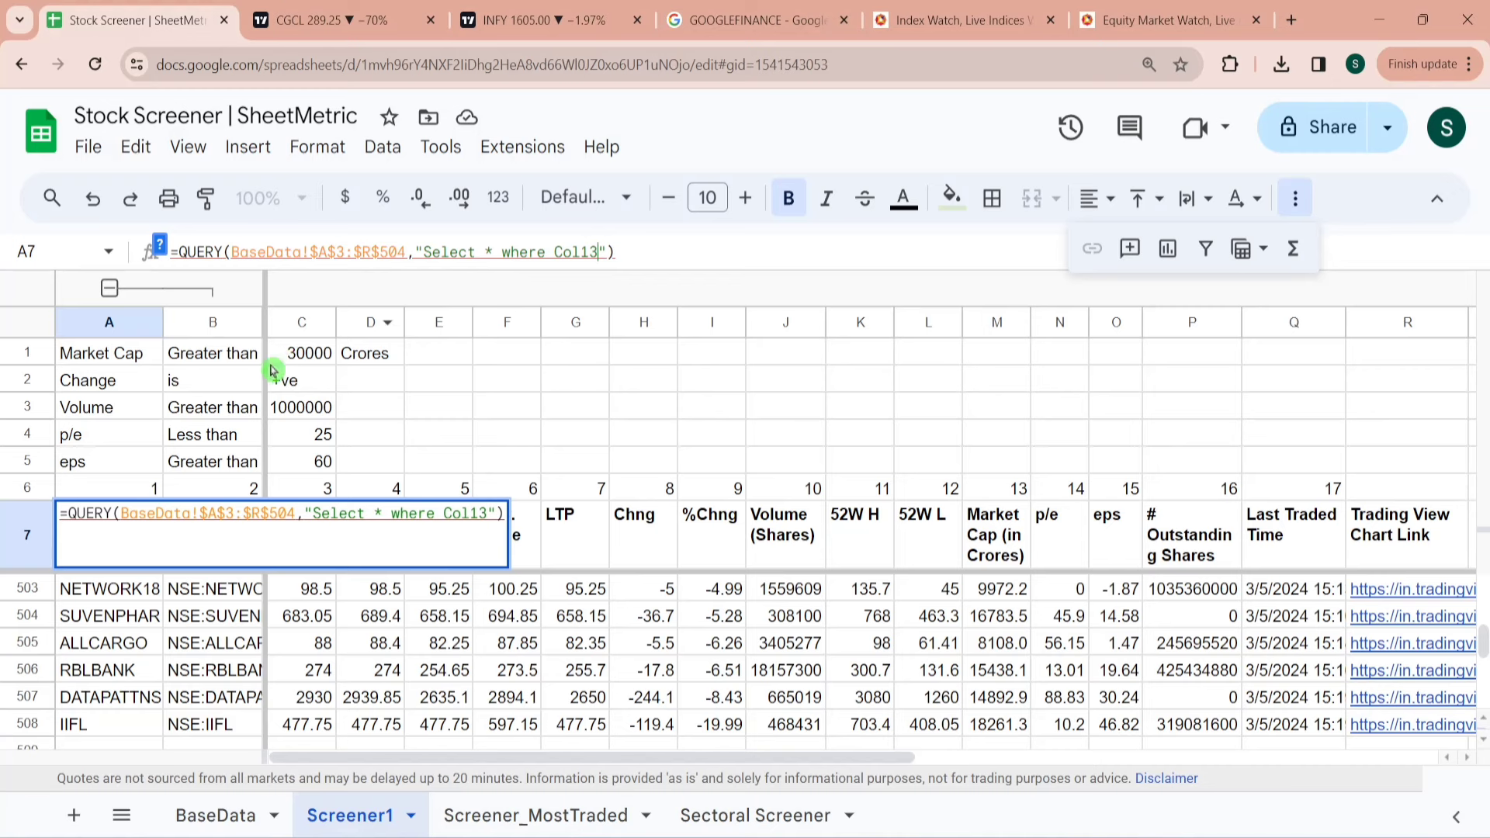
type(">")
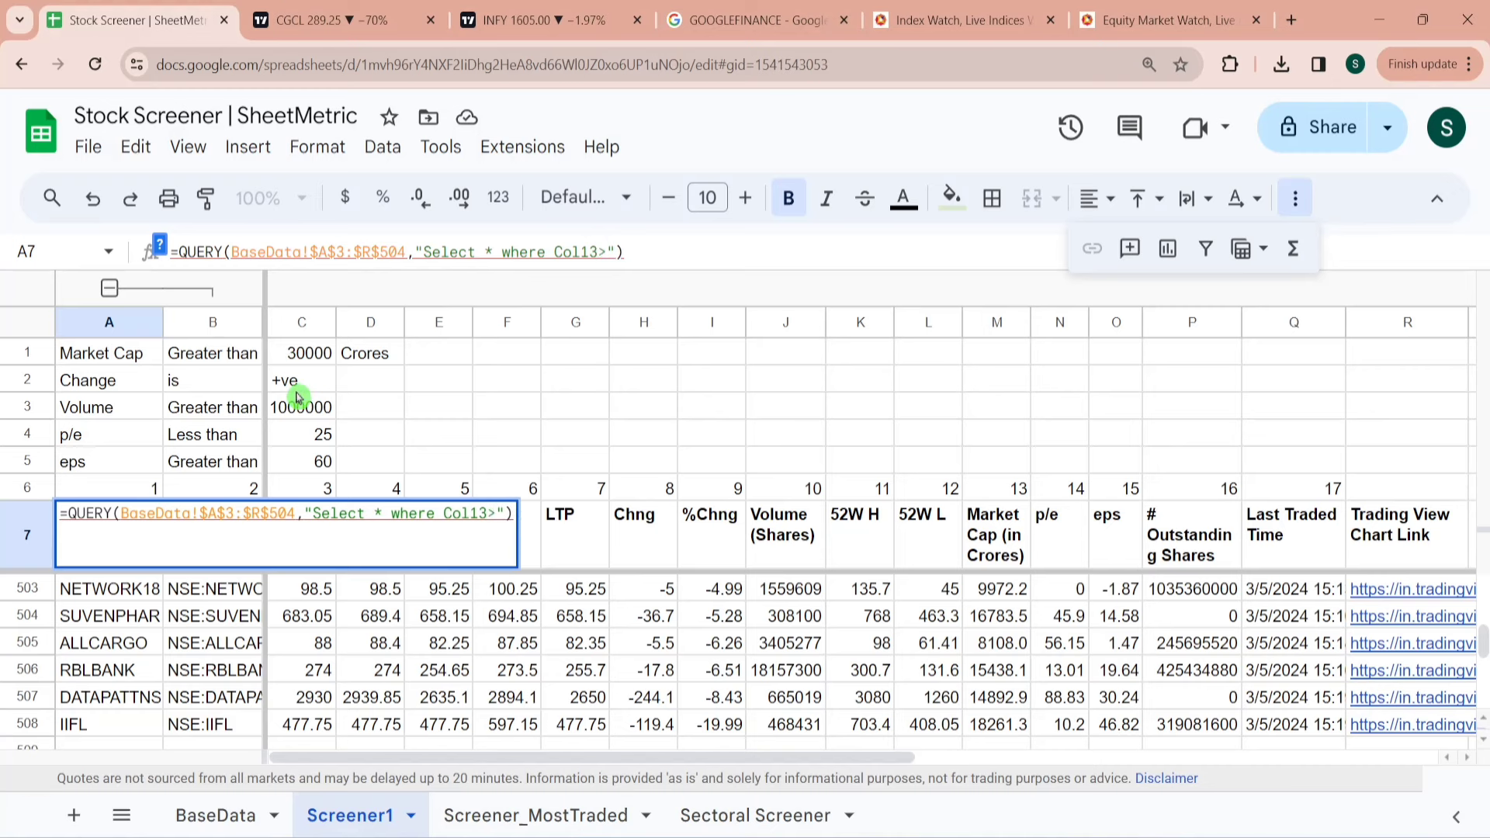
type("30000")
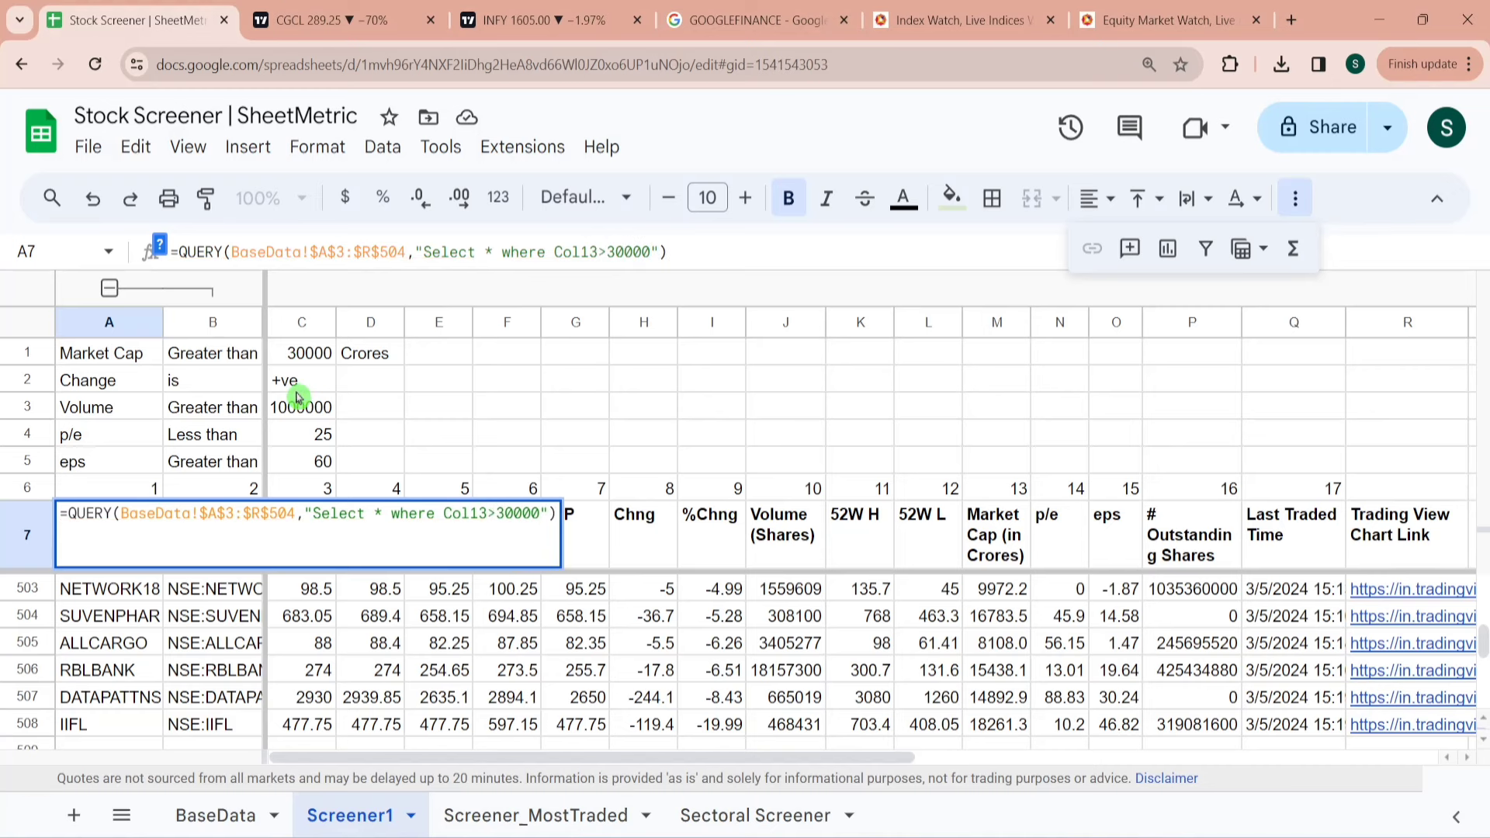
key("Return")
key("ctrl+shift+Down")
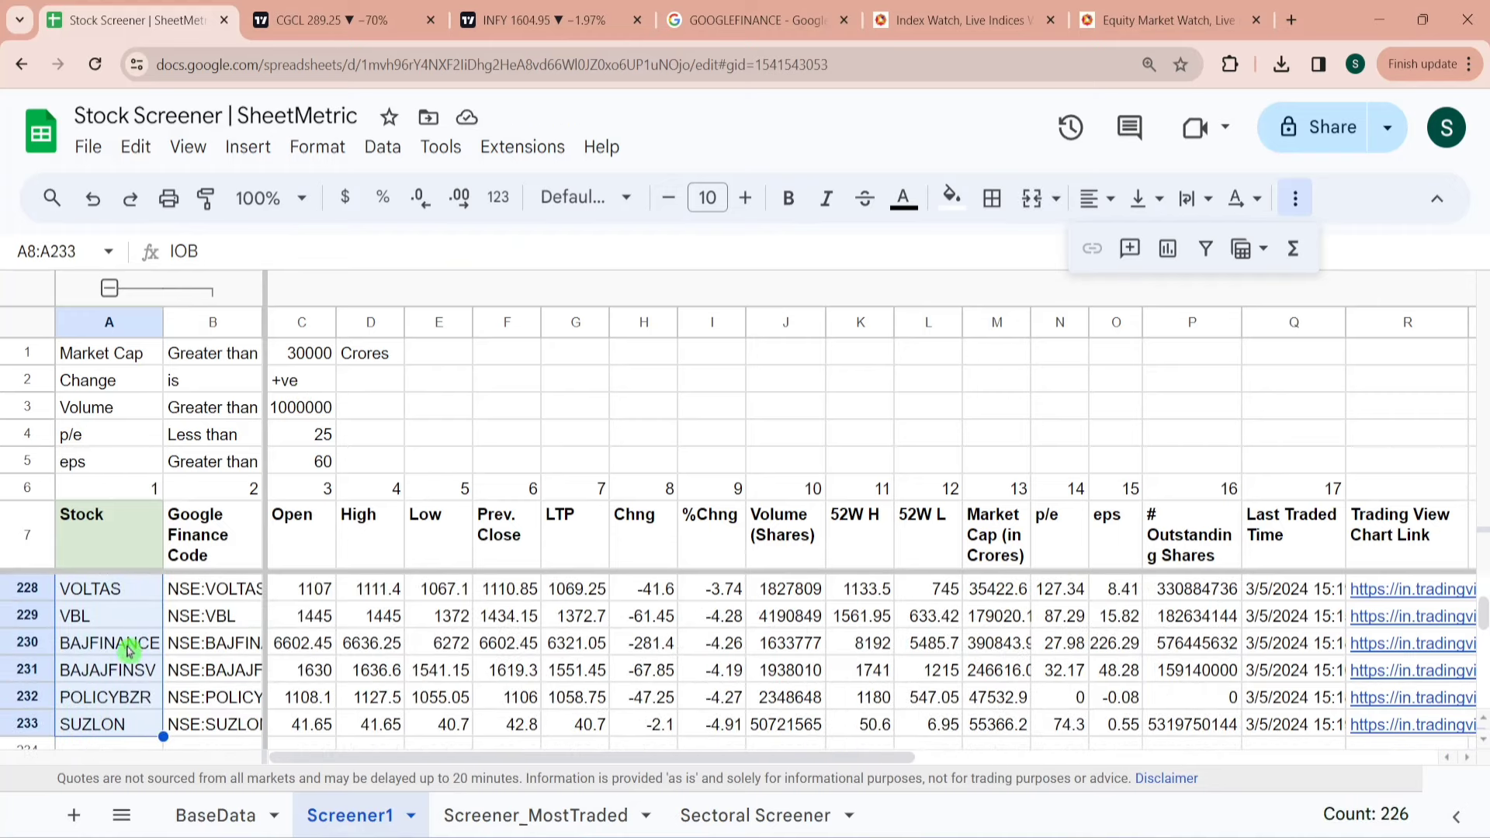
Extend the QUERY in A7 with the positive-change condition "and Col8>0" and select the filtered stocks.
left_click(136, 558)
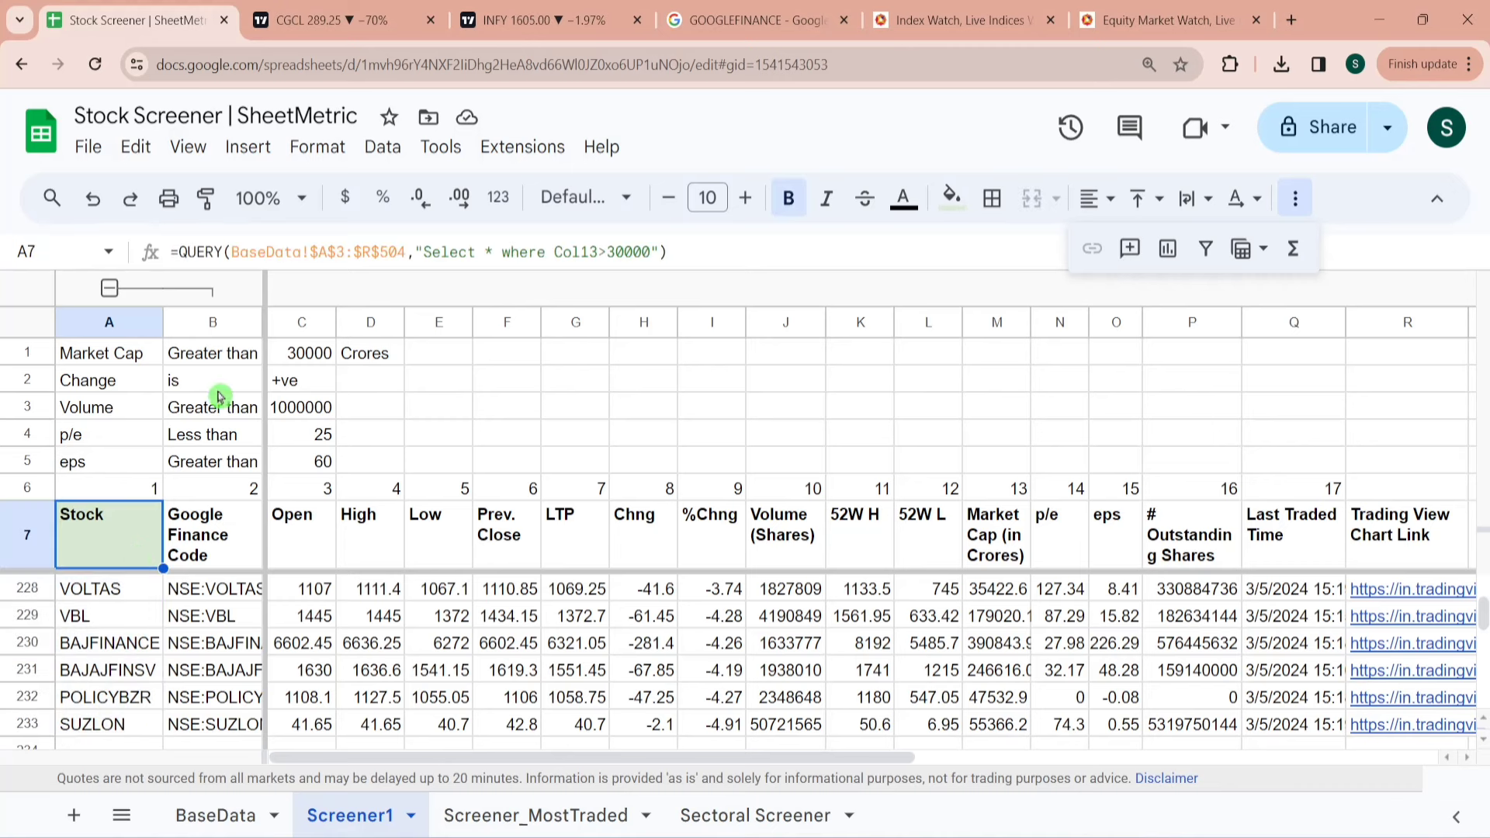
left_click(654, 595)
left_click(132, 541)
left_click(651, 251)
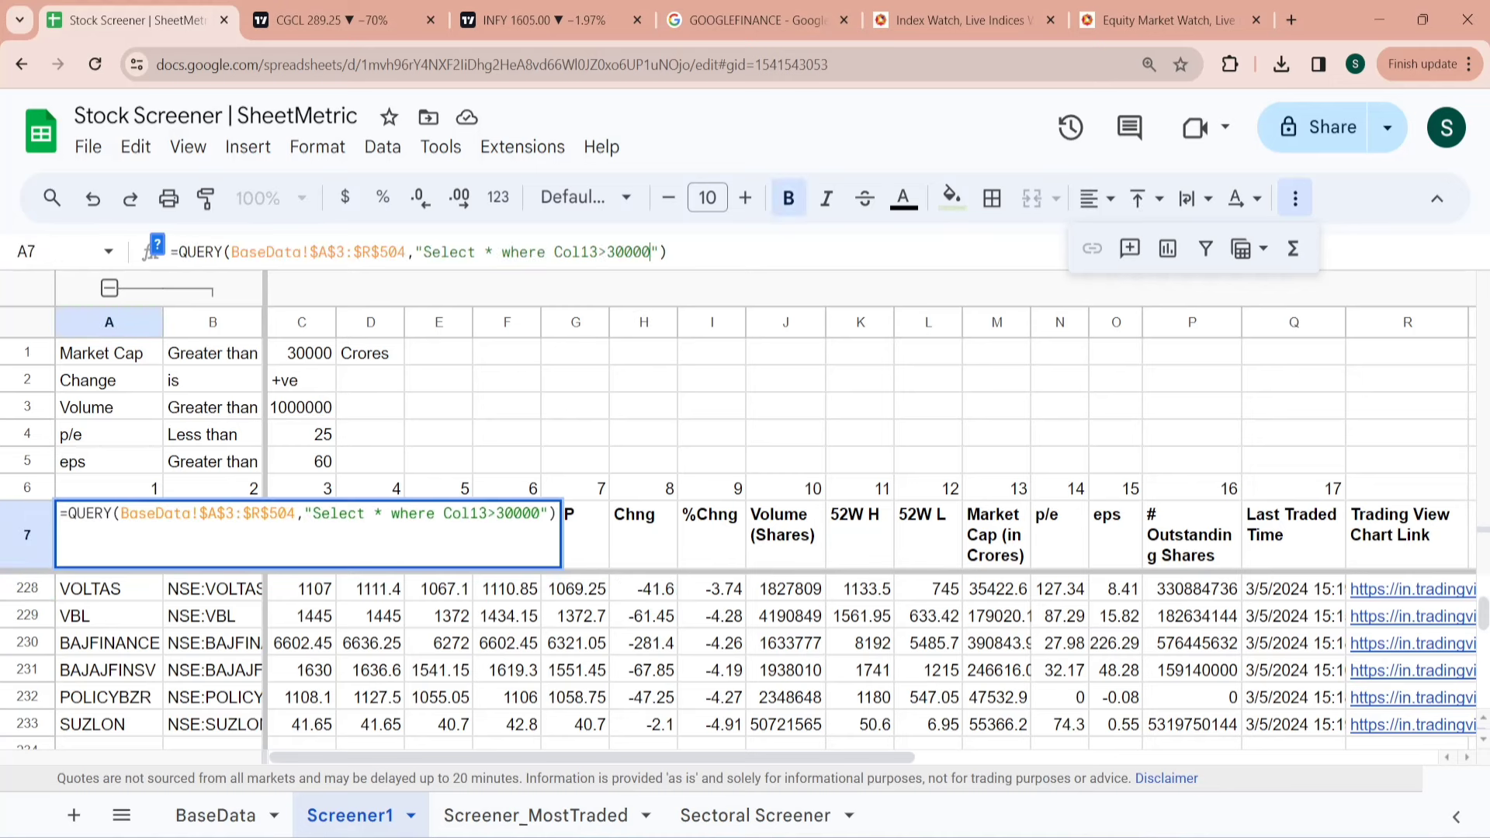
type("and Col8")
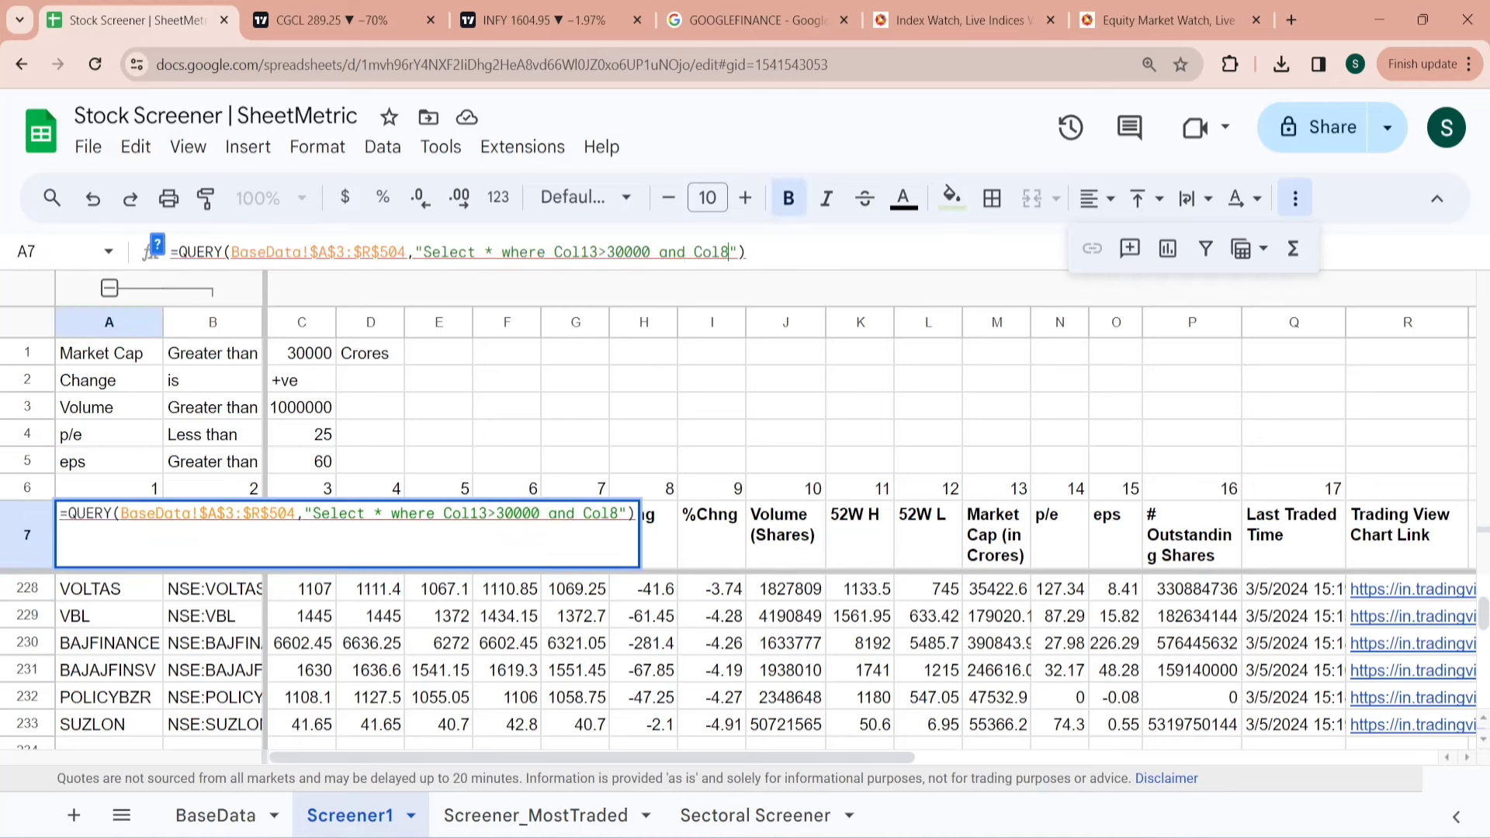
type(">0")
key("Return")
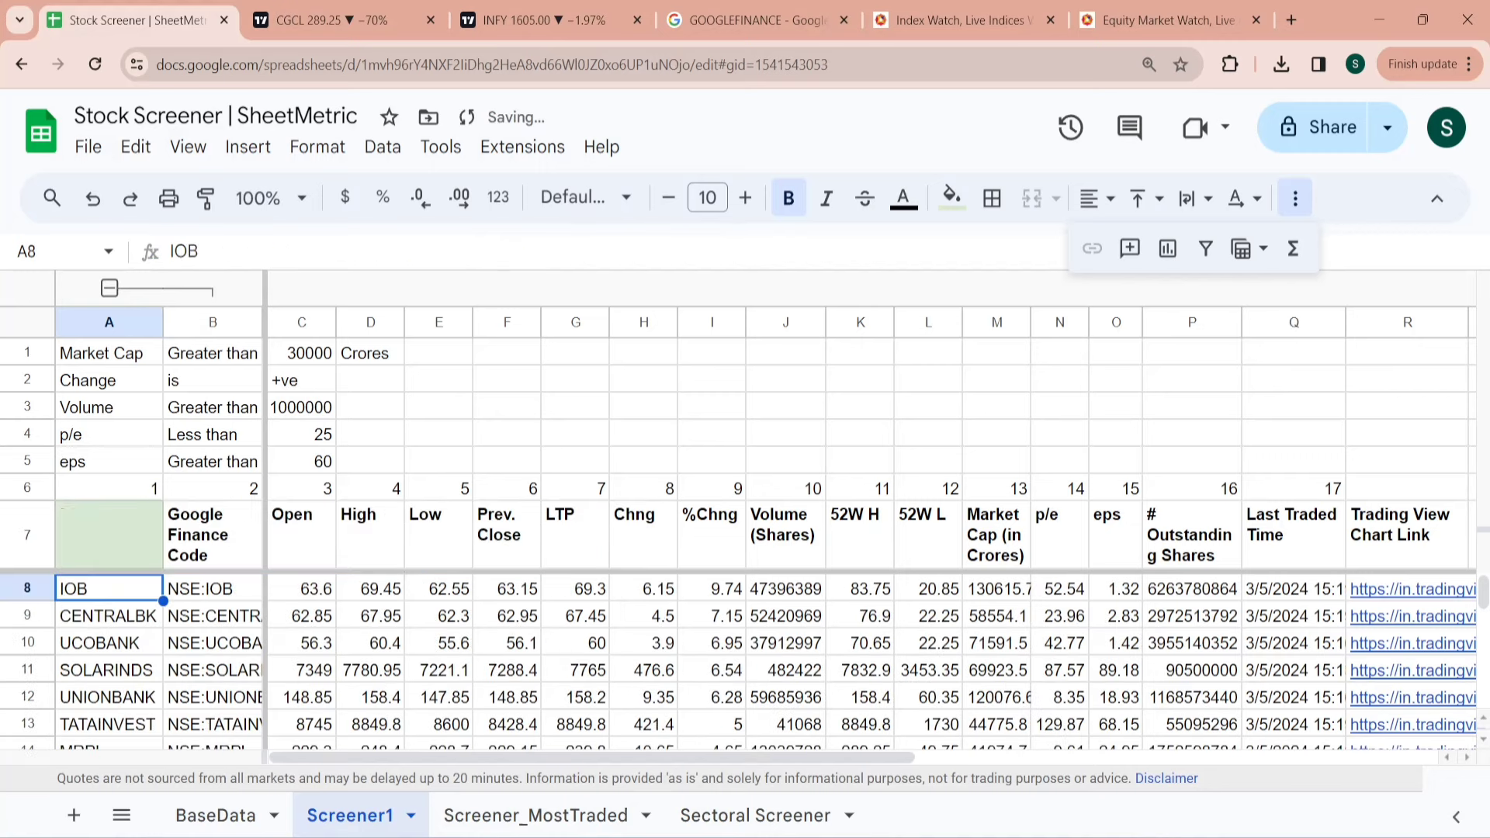
key("ctrl+shift+Down")
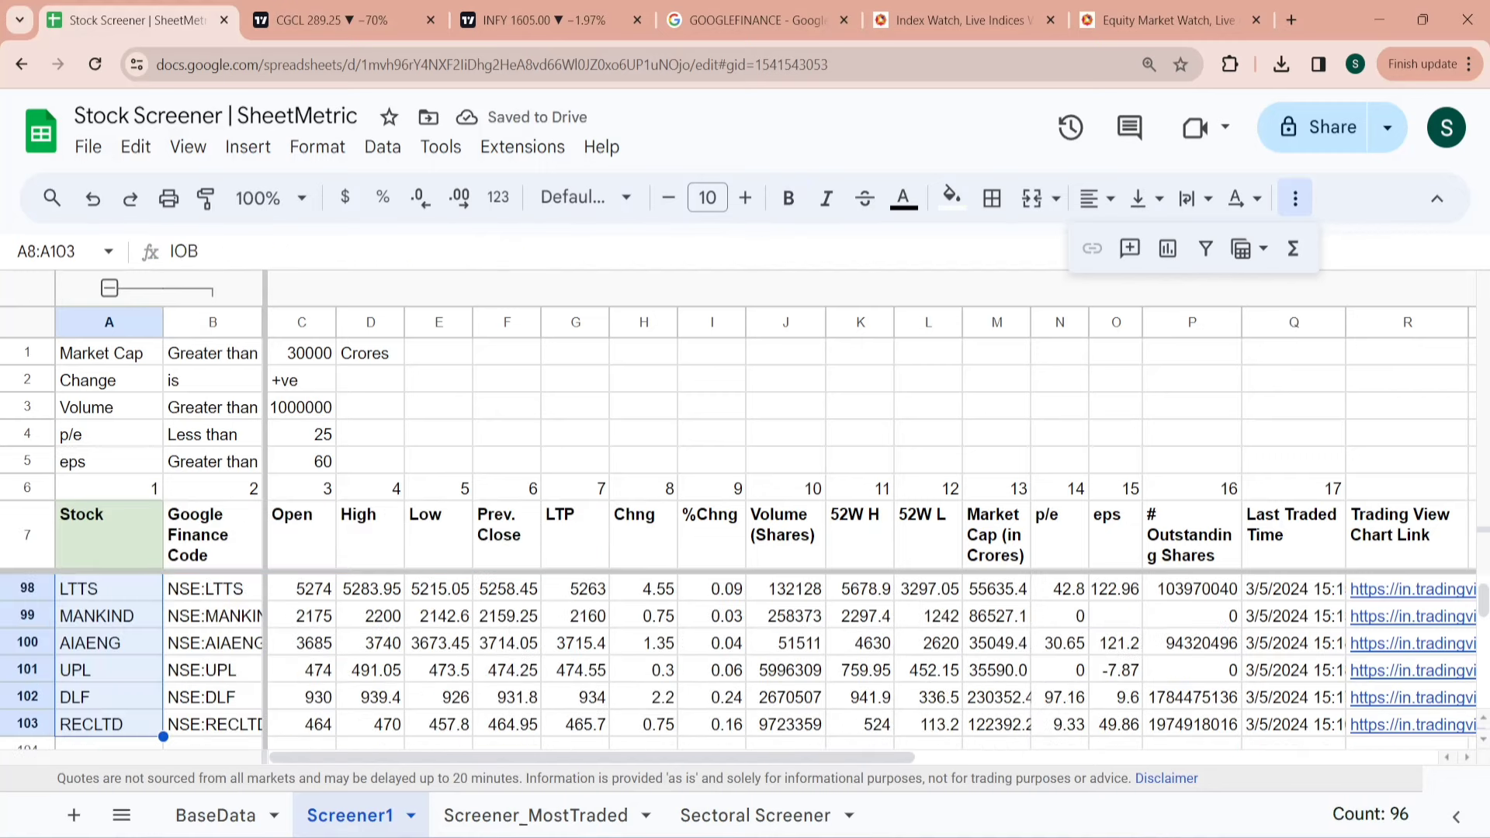
Extend the QUERY in A7 with the volume condition "and Col10>1000000" and select the filtered stocks.
left_click(108, 535)
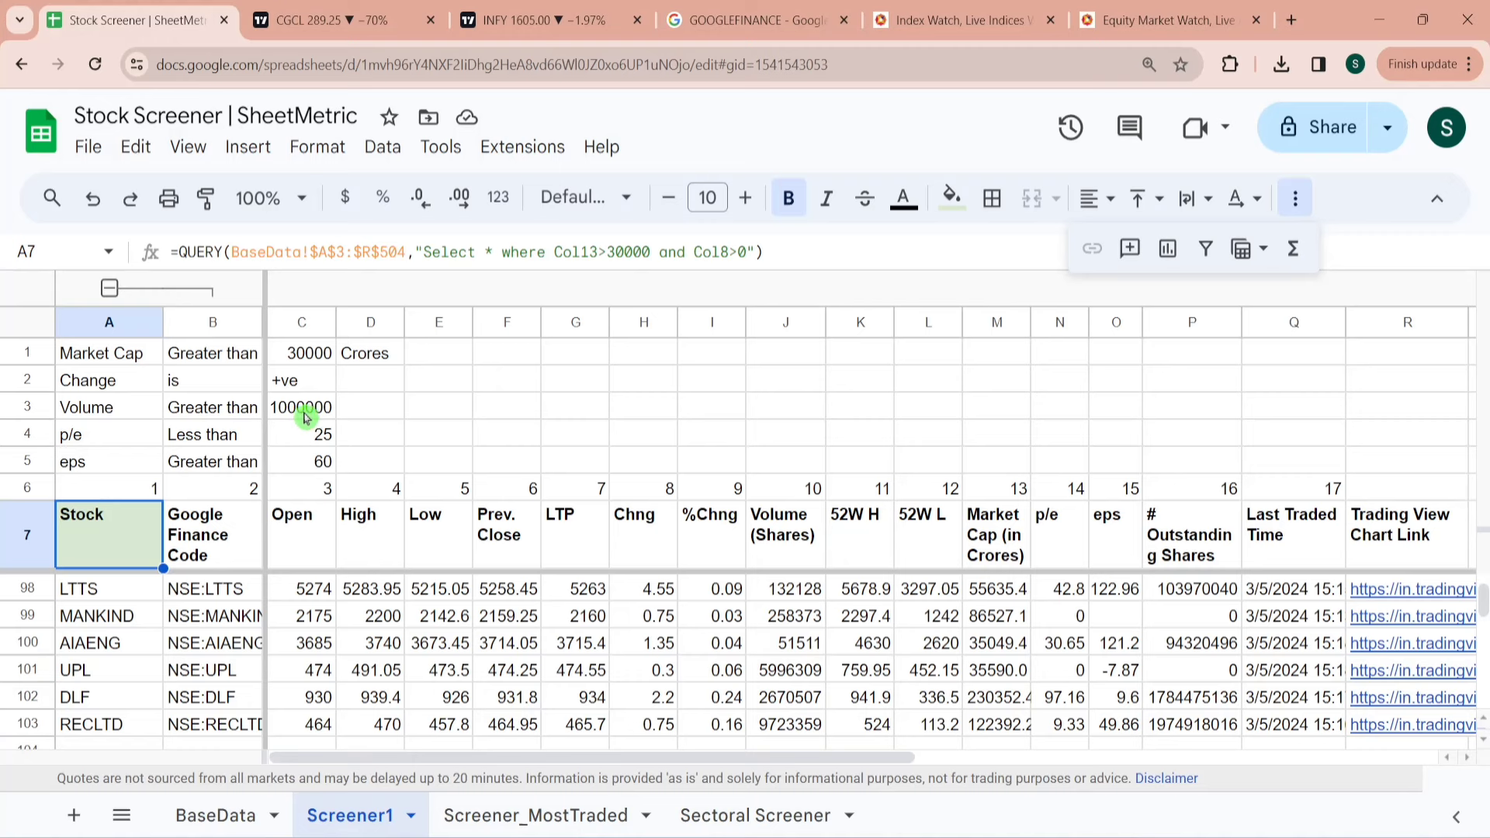
left_click(743, 253)
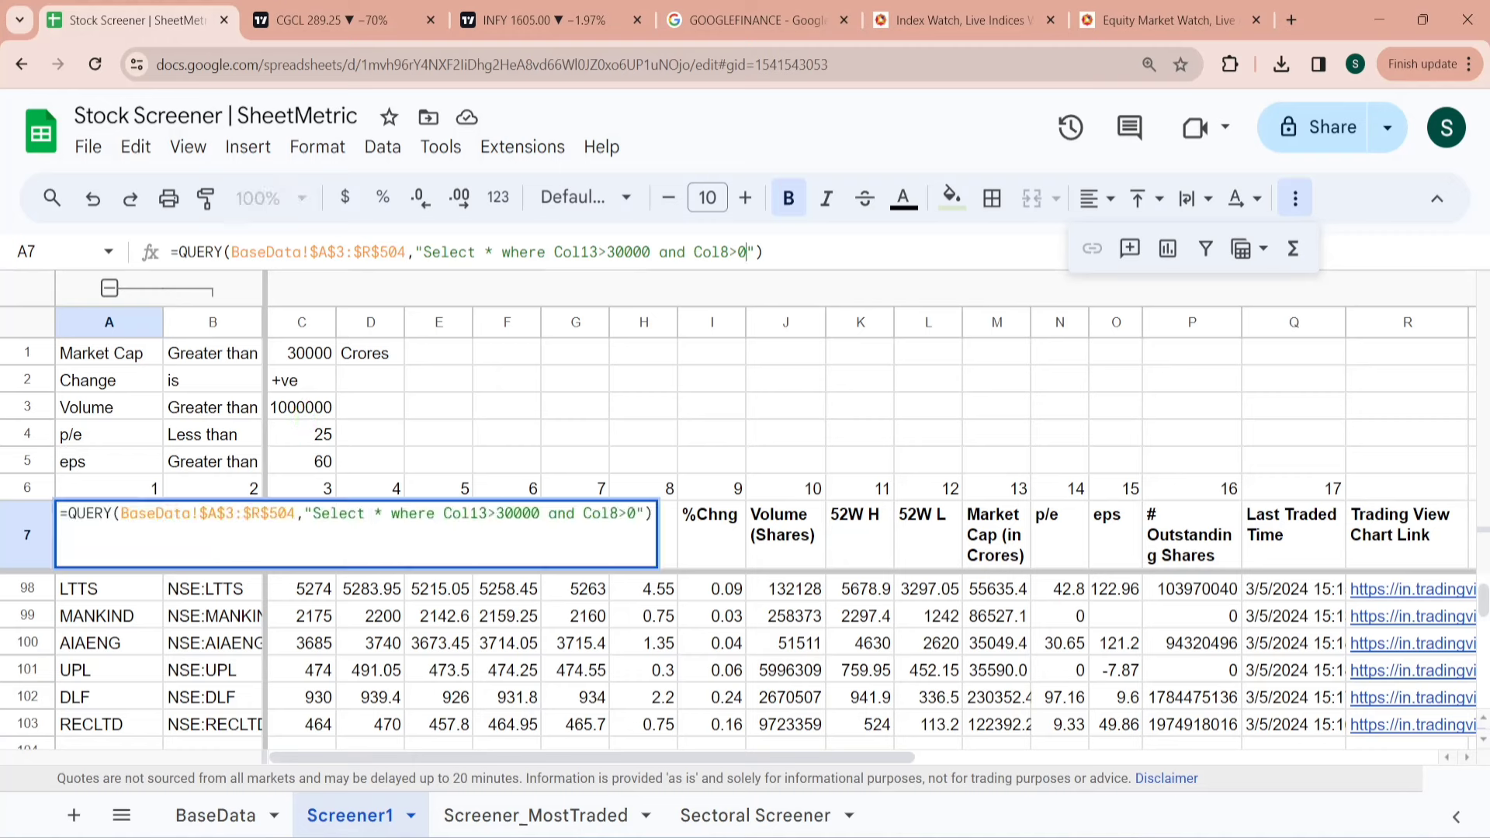
type("and col")
key("BackSpace")
key("BackSpace")
key("BackSpace")
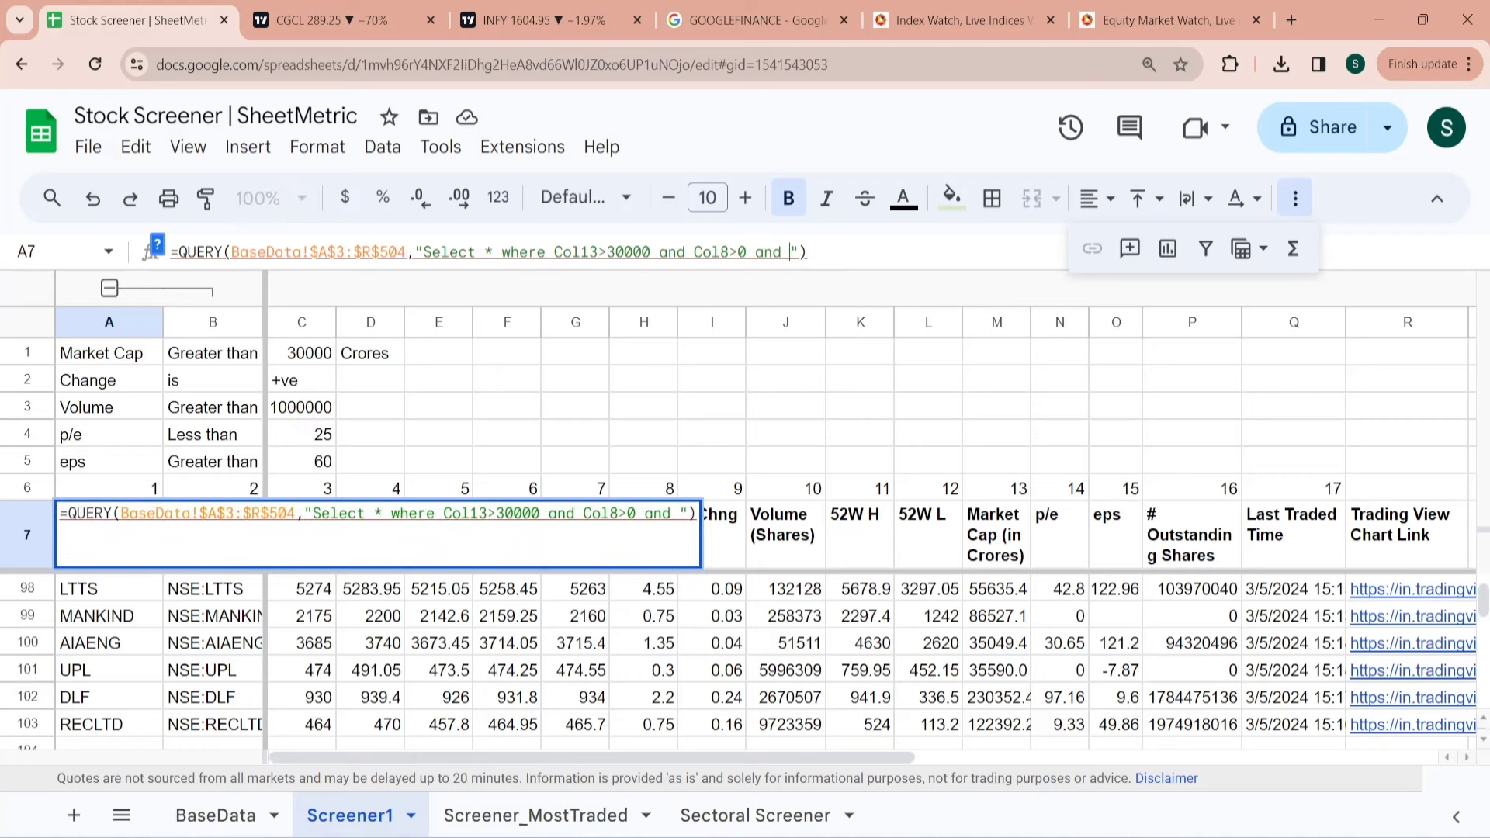
type("Col10>")
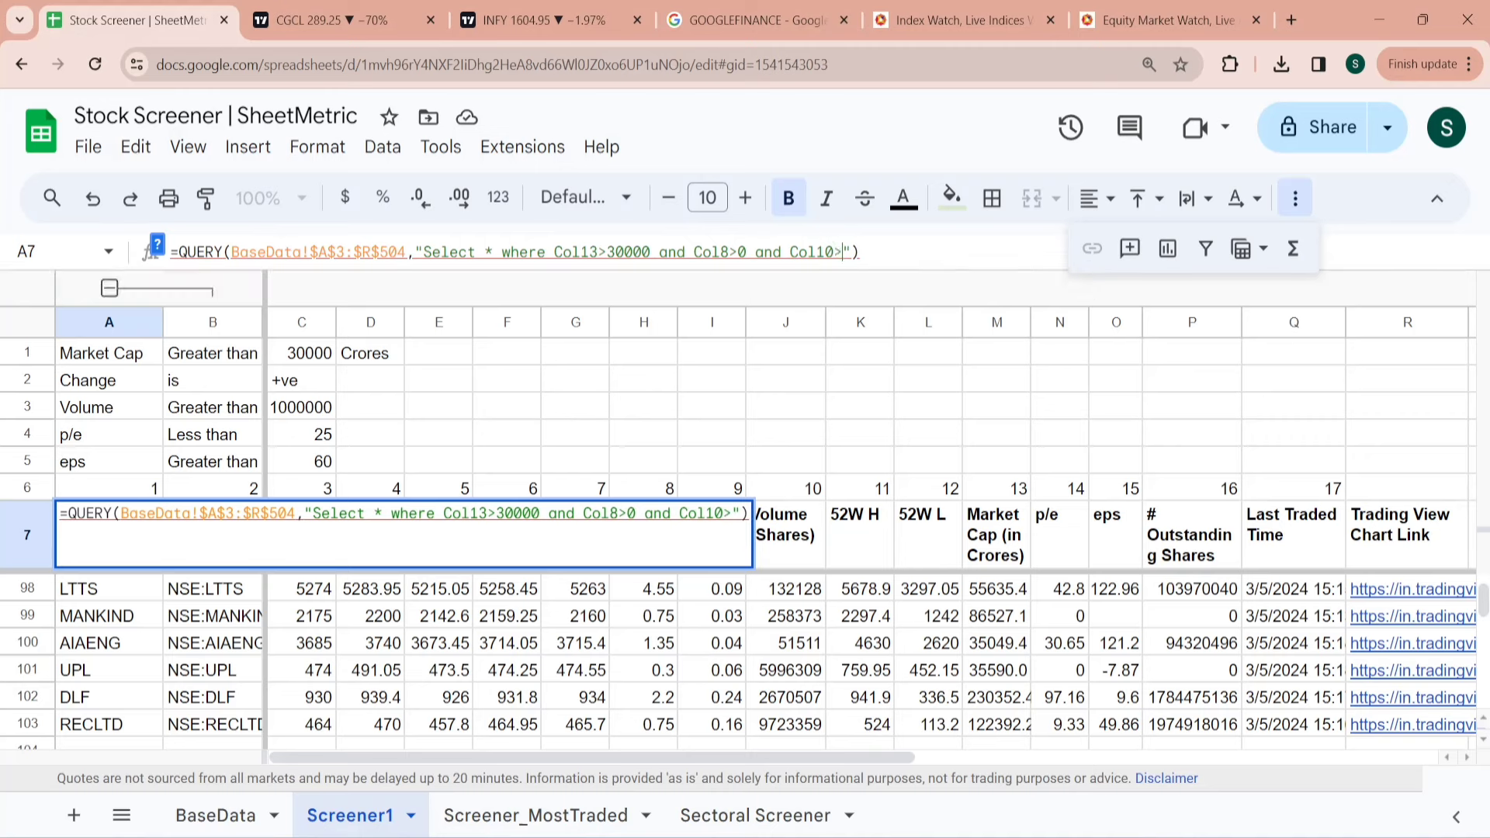
type("10000")
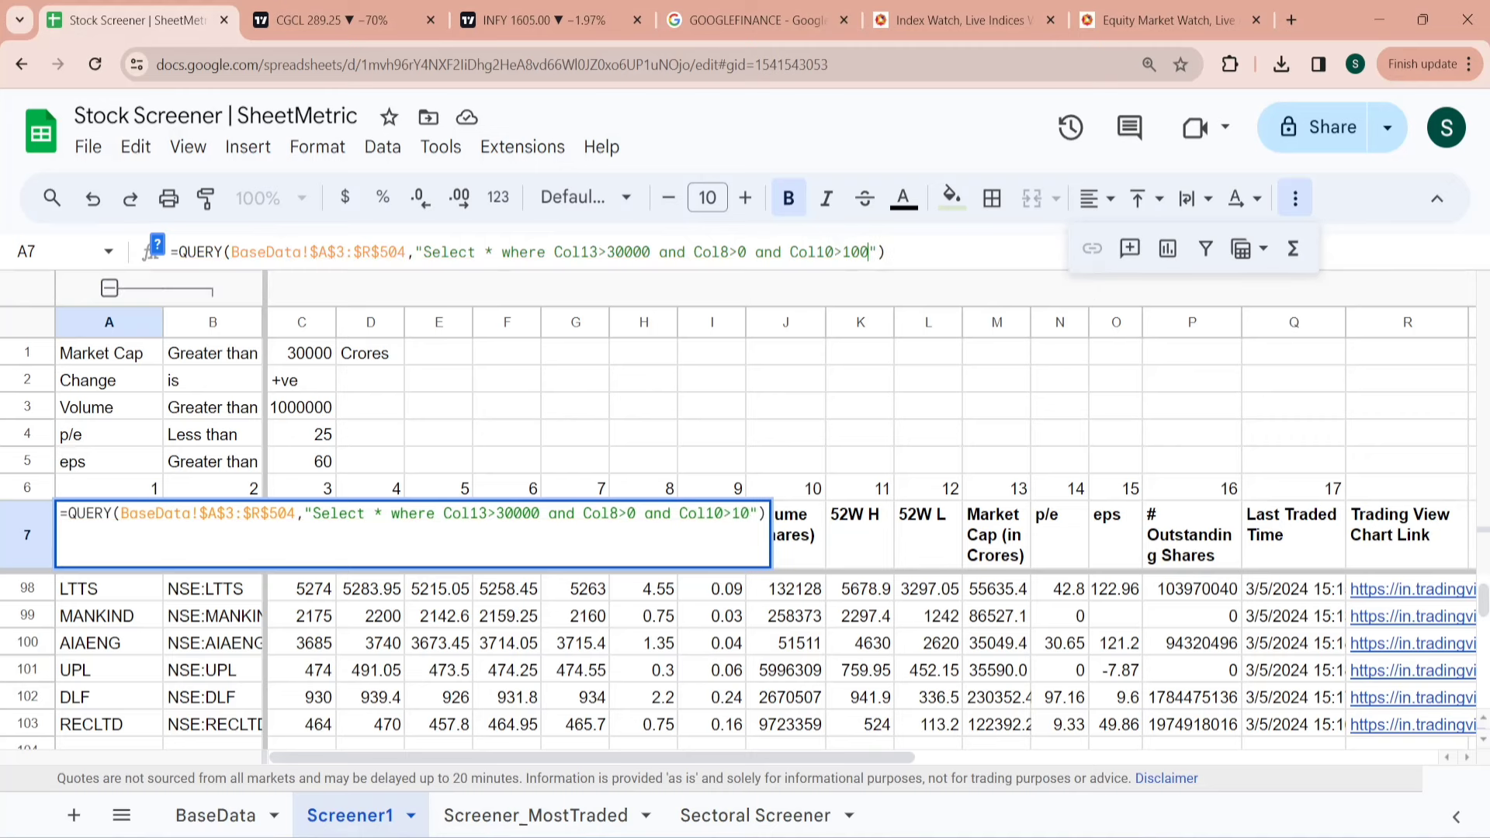
type("00")
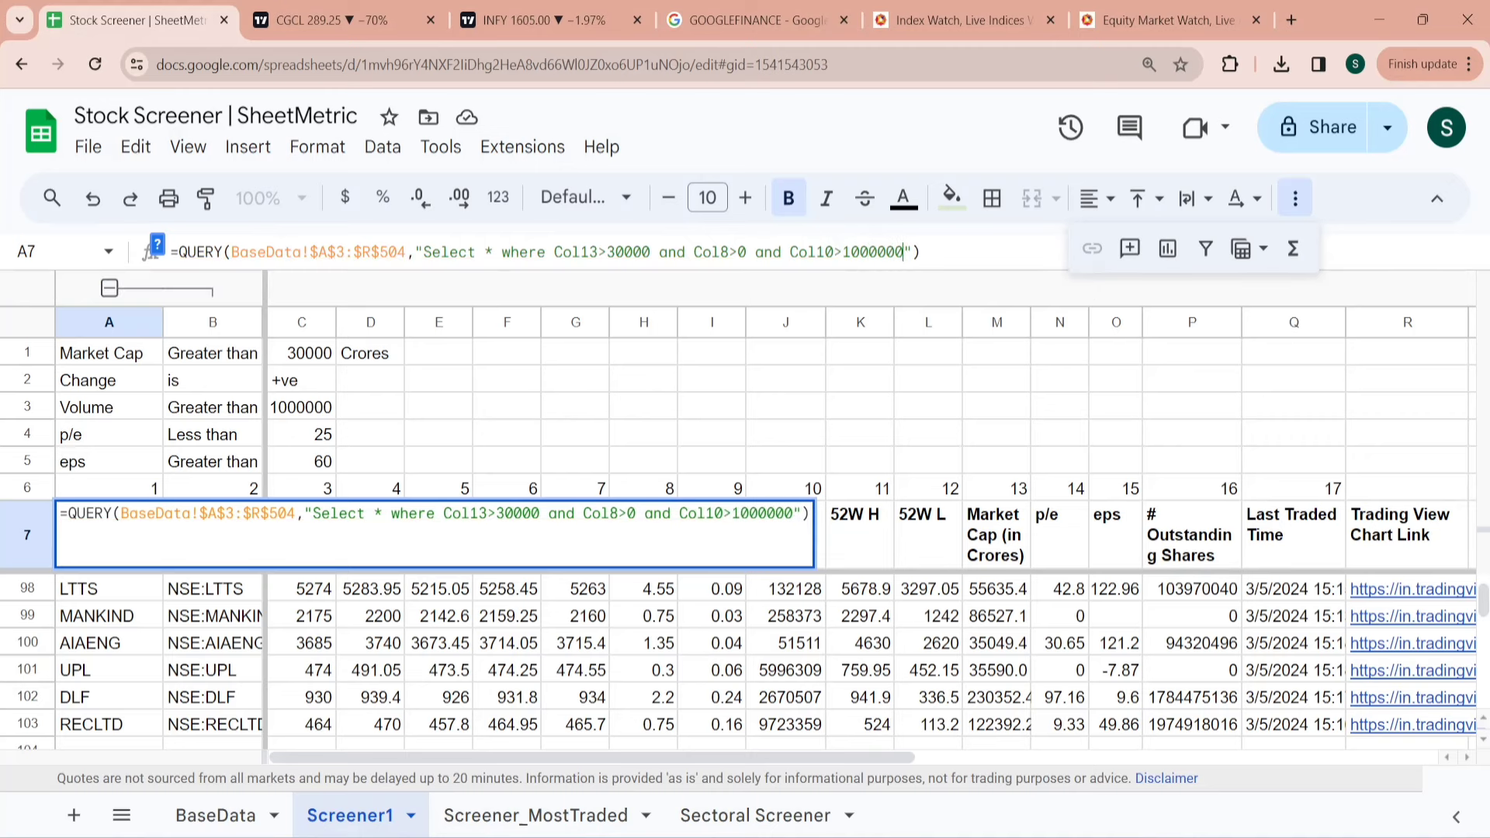
key("Return")
key("ctrl+shift+Down")
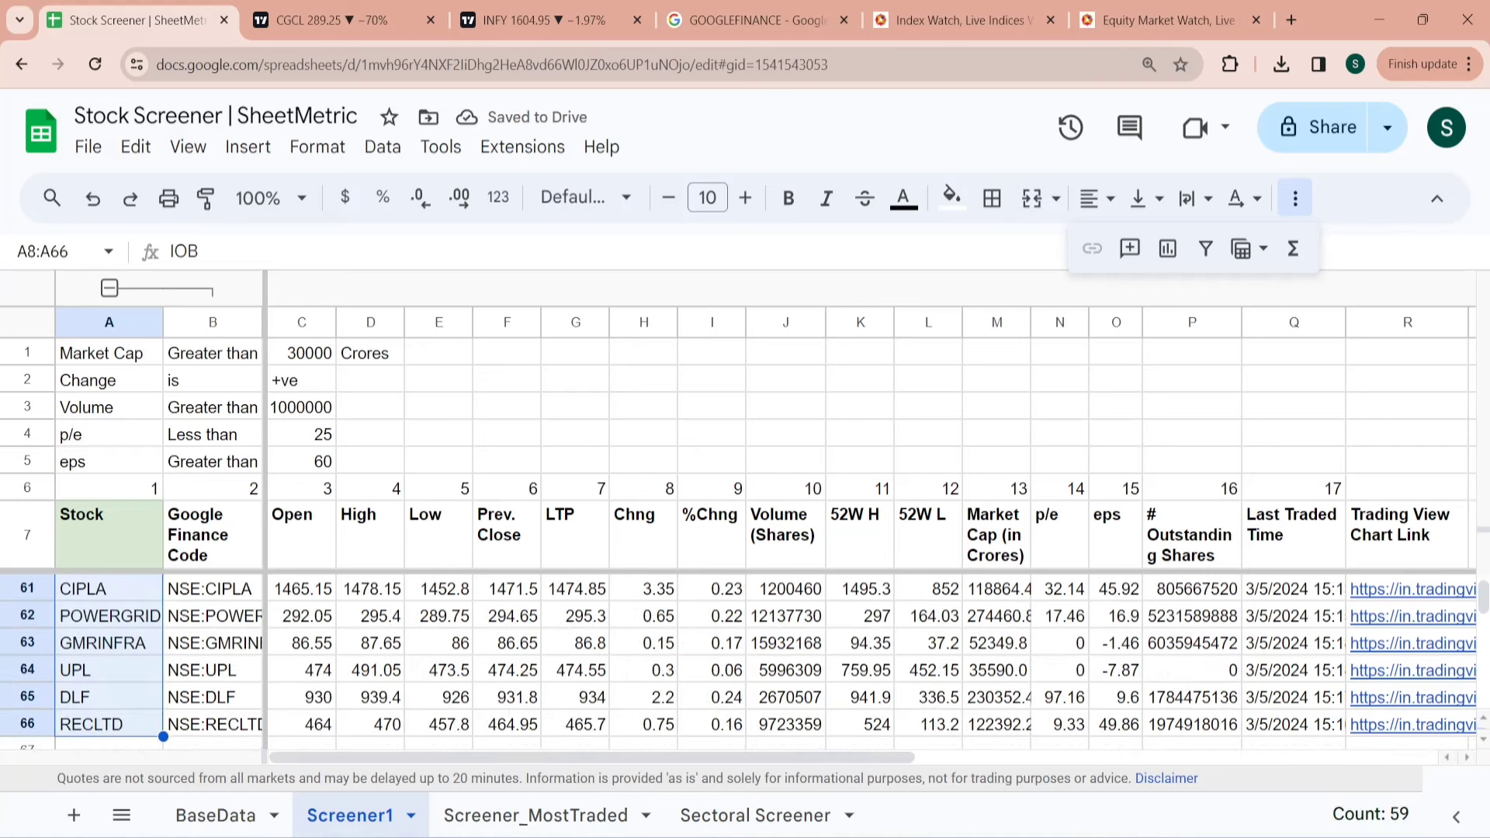
Extend the QUERY in A7 with the p/e condition "and Col14<25" and select the filtered stocks.
key("Up")
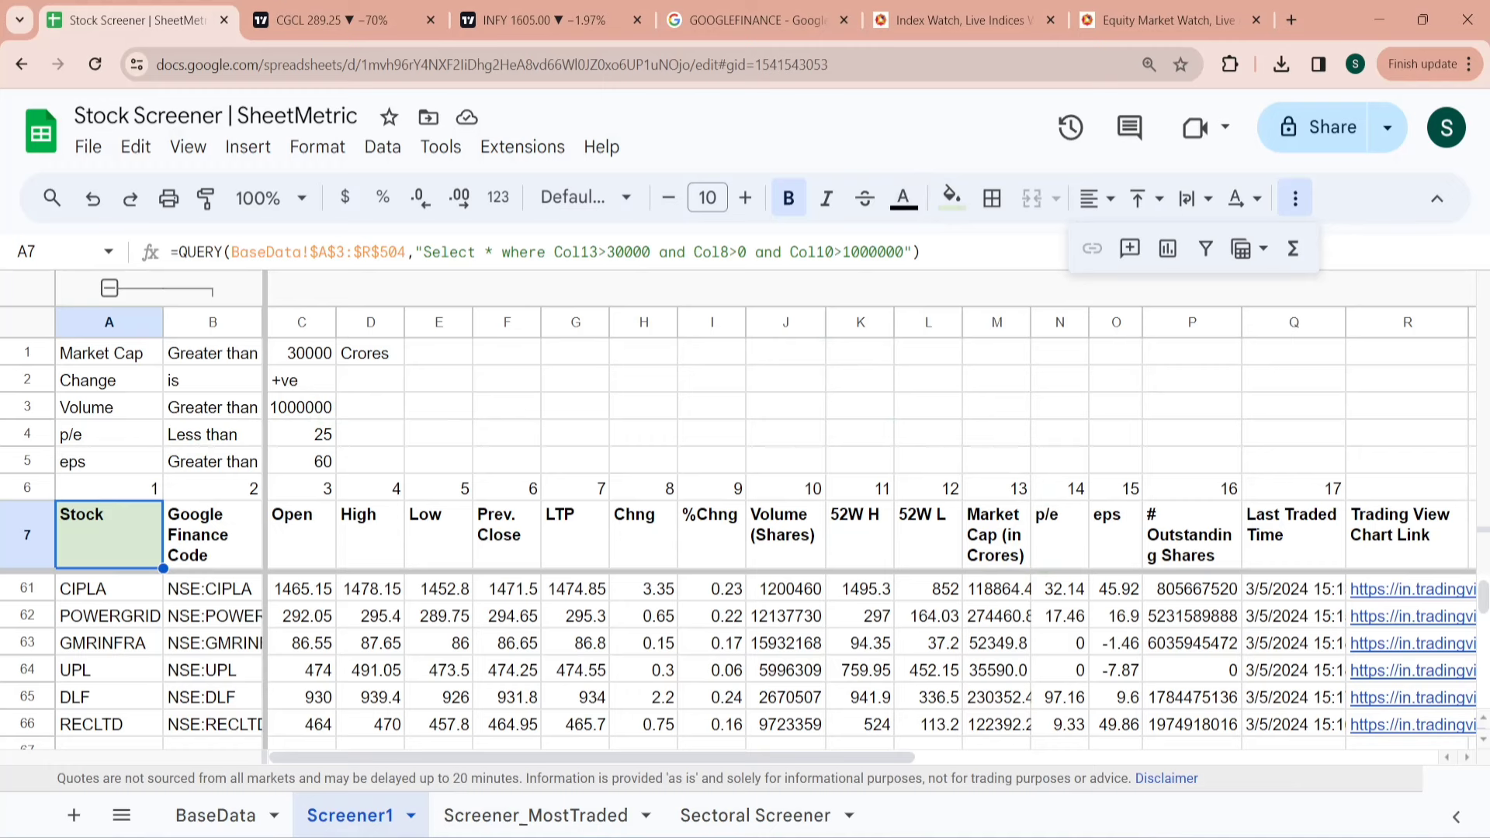
left_click(913, 252)
type("and Col")
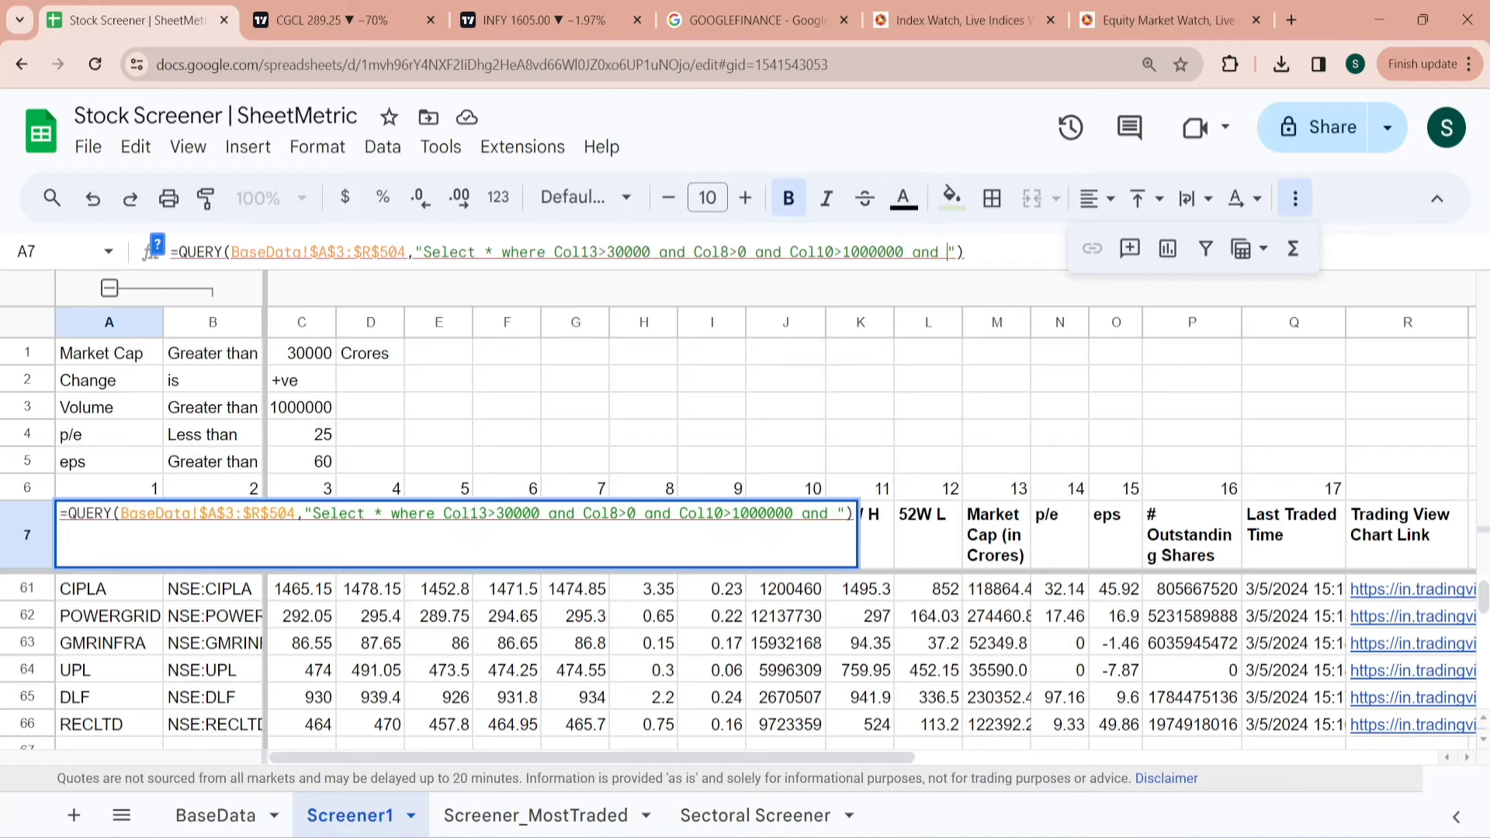
type("14<25")
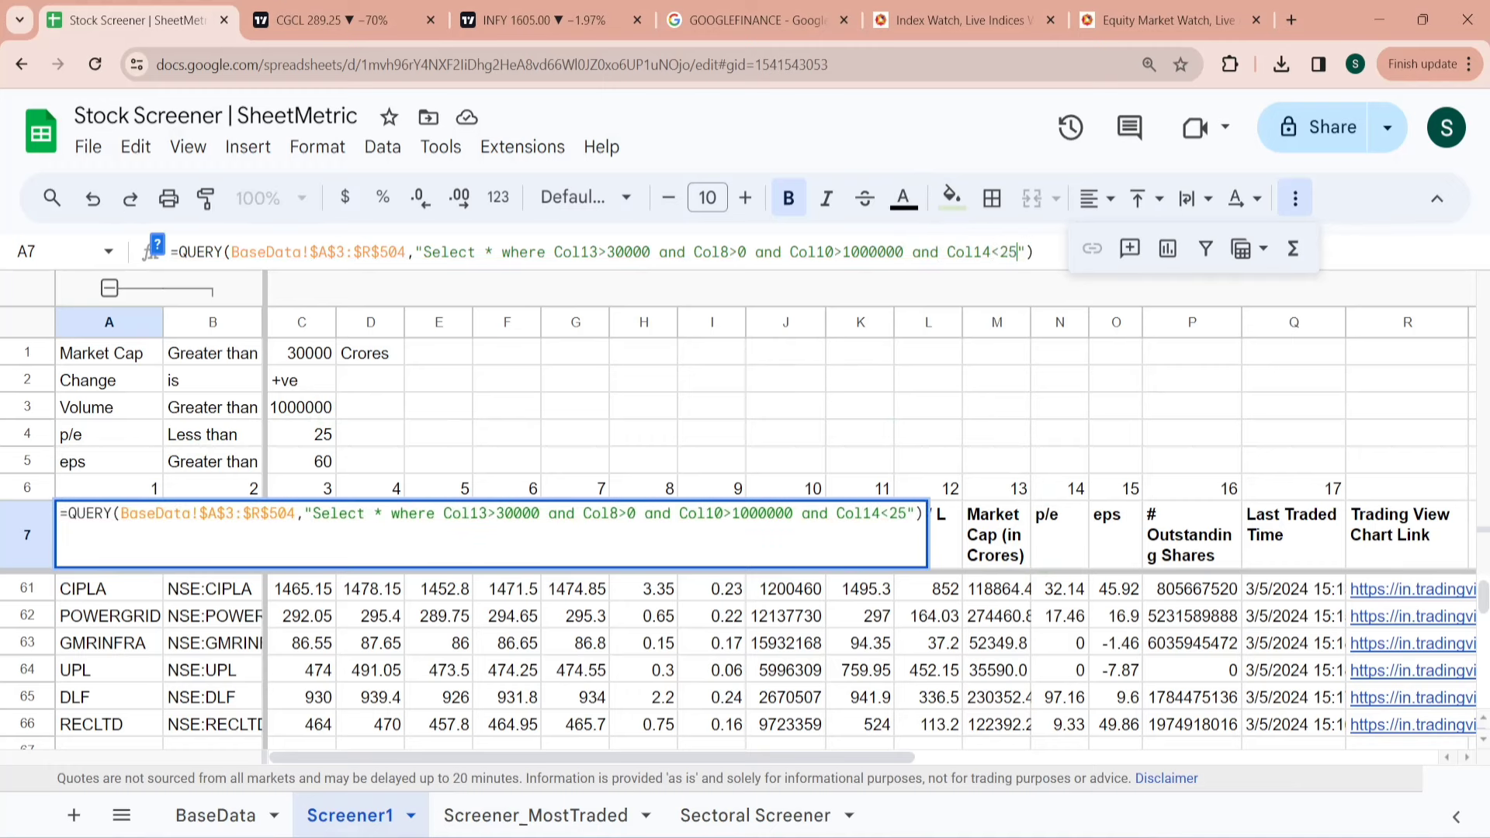
key("Return")
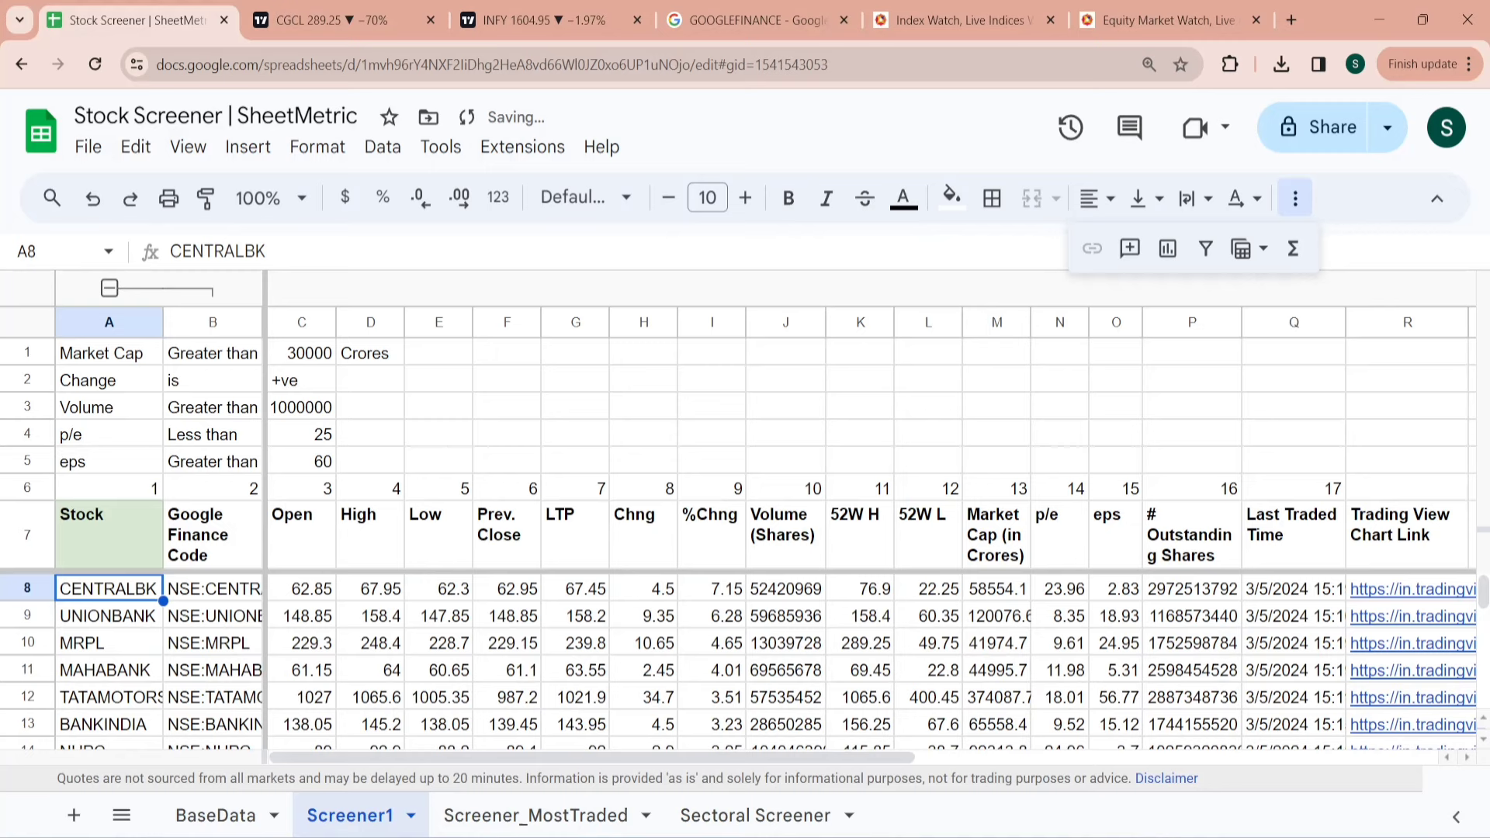
key("ctrl+shift+Down")
Extend the QUERY in A7 with the eps condition "and Col15>60" and select the filtered stocks.
key("Up")
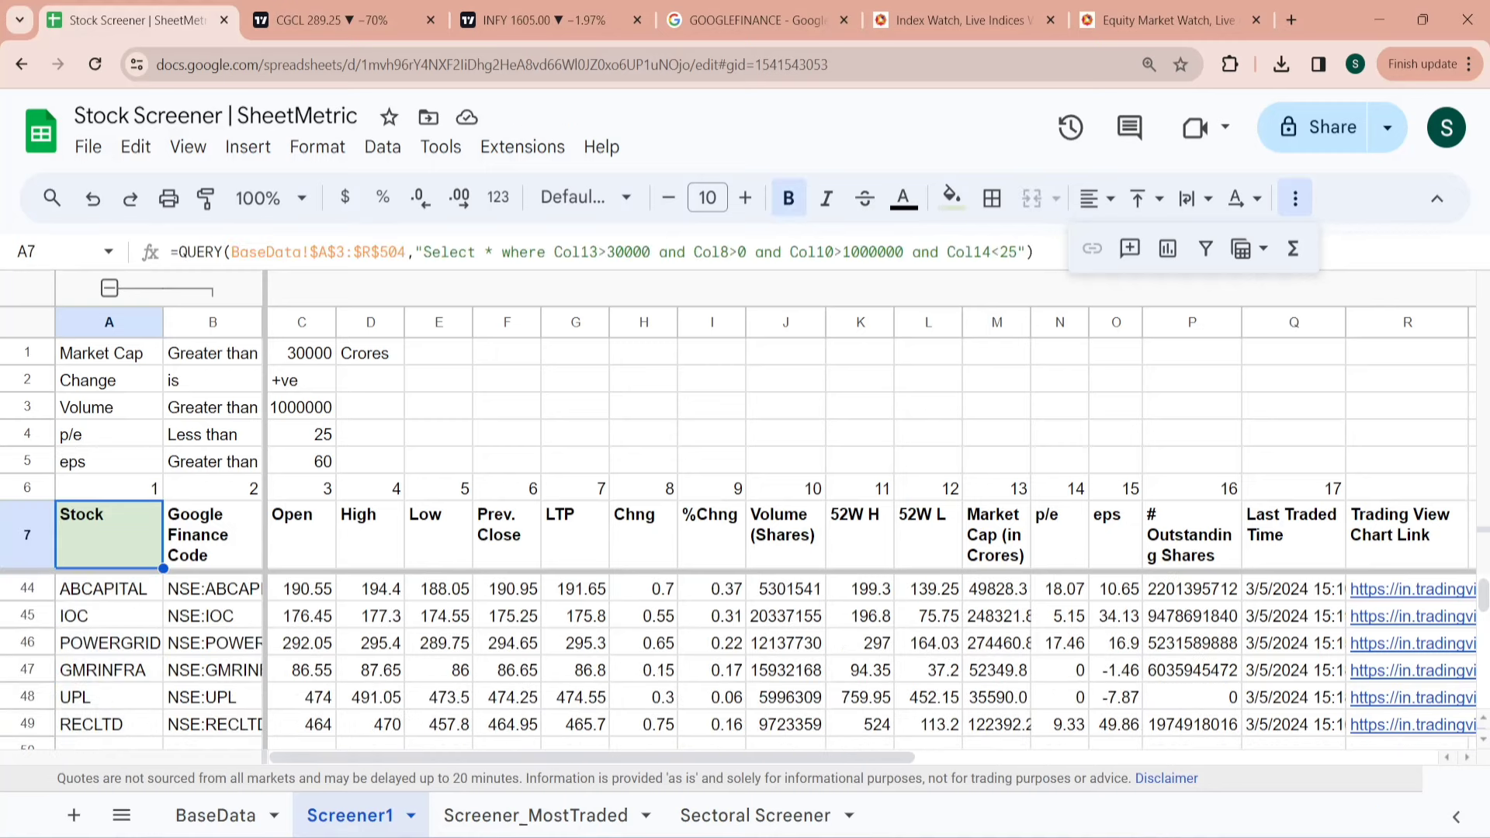
key("F2")
key("Left")
key("Left")
type("and C")
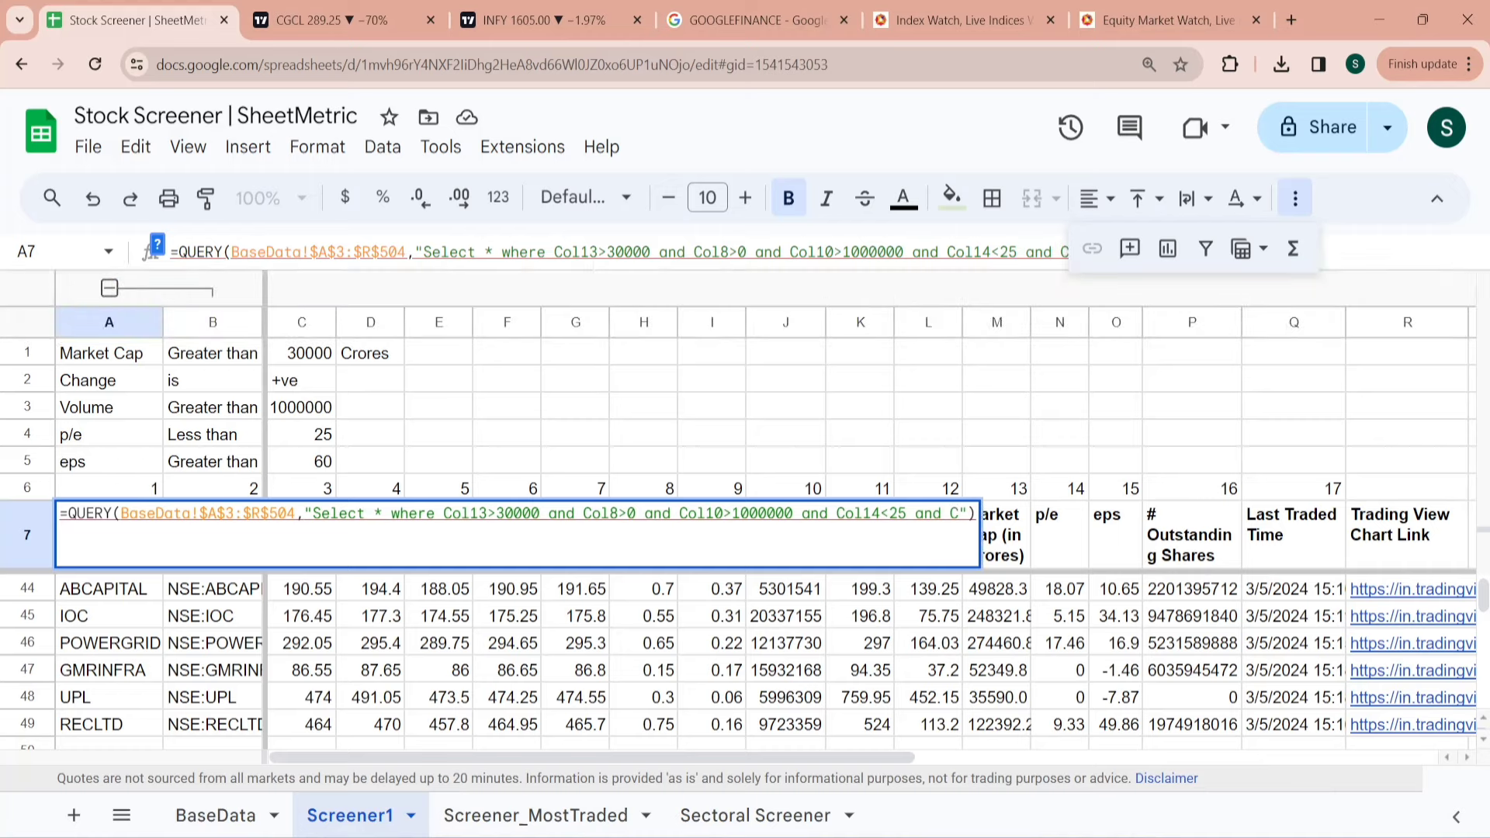
type("ol15>")
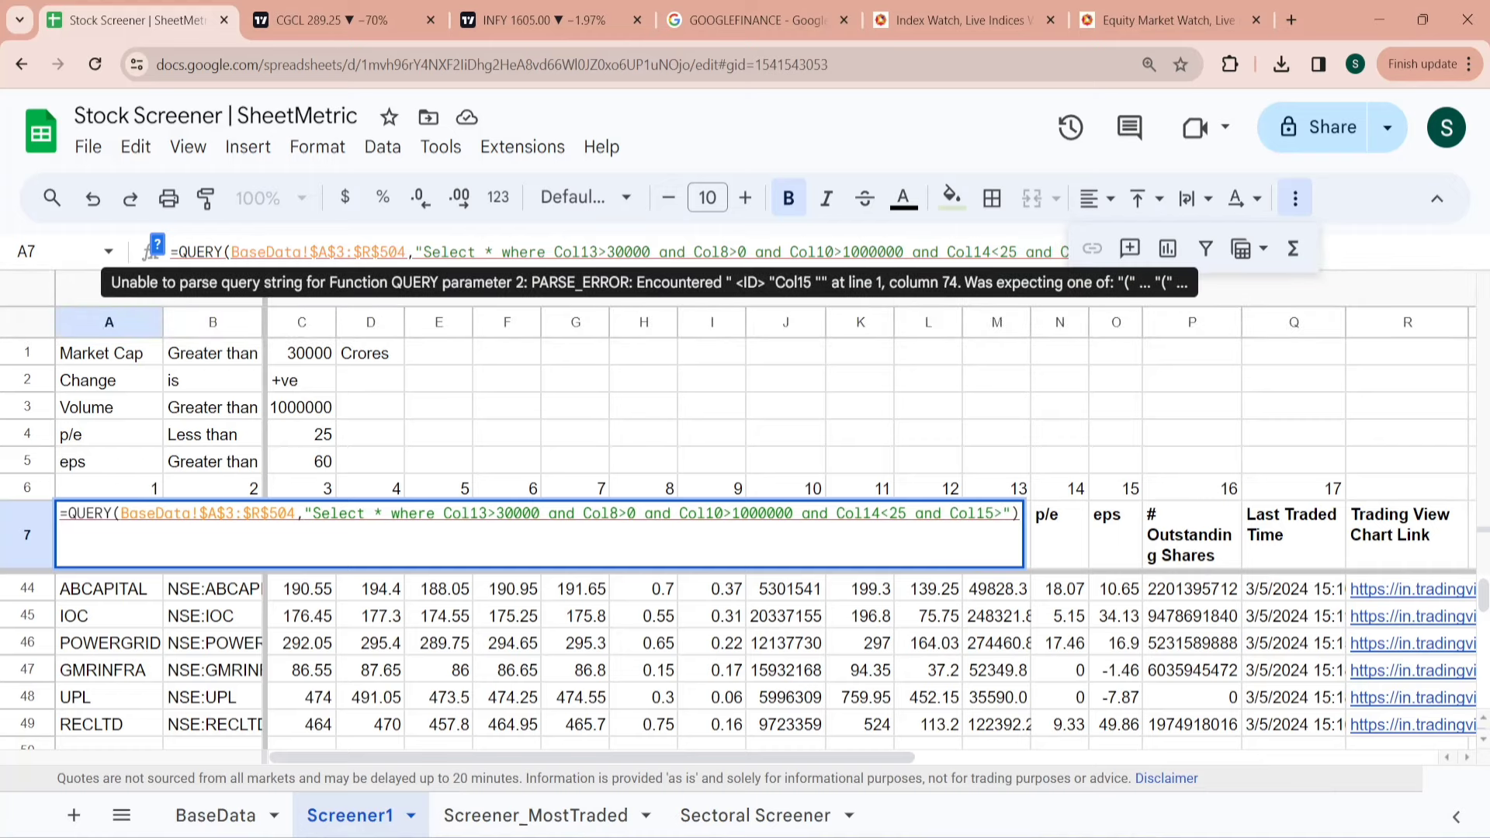
type("60")
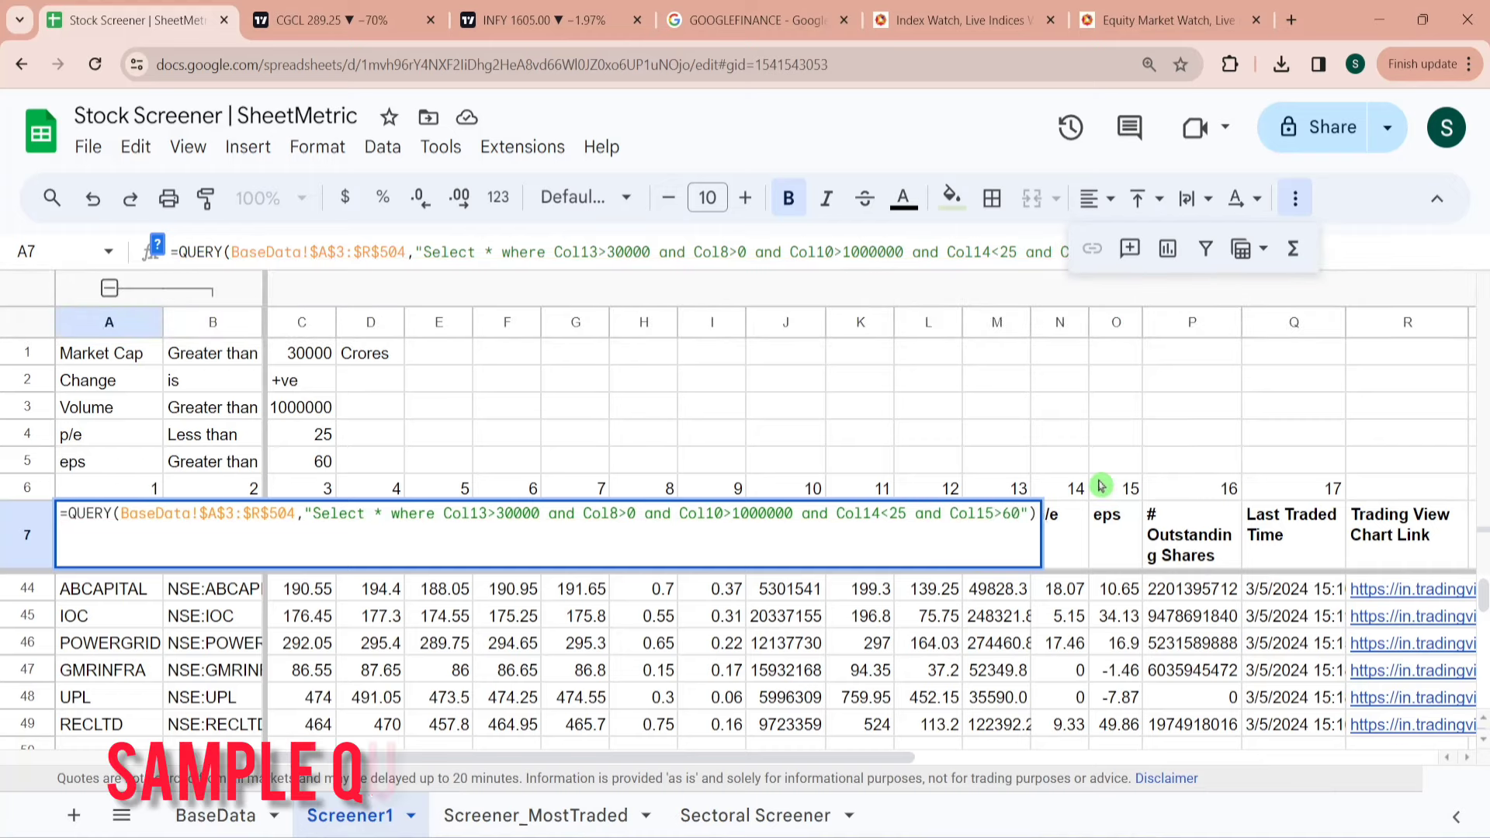
key("Return")
key("ctrl+shift+Down")
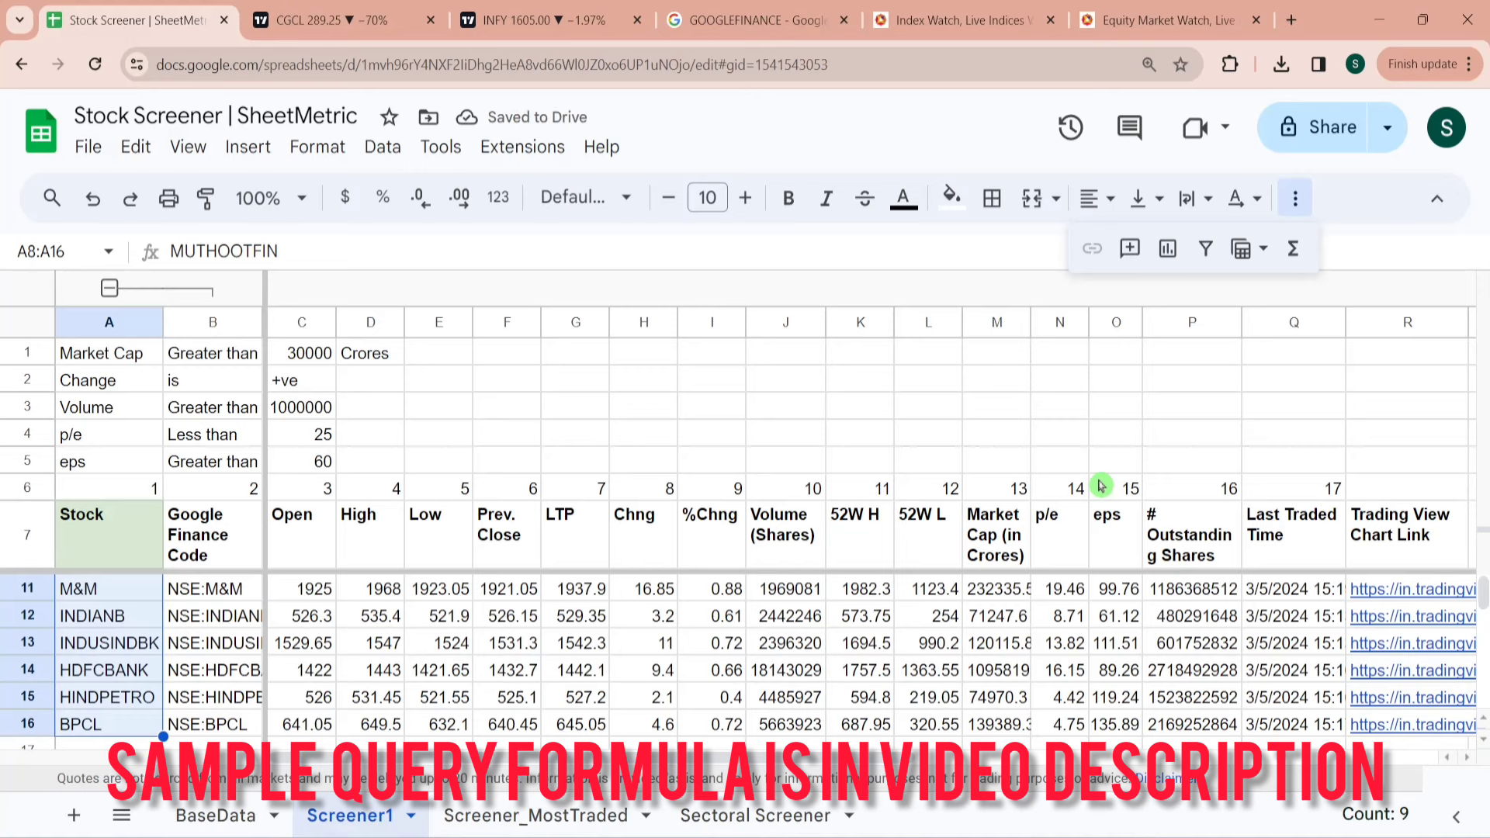
View the TradingView chart linked for MUTHOOTFIN in the filtered list and return to the spreadsheet.
key("Up")
key("Down")
key("ctrl+Right")
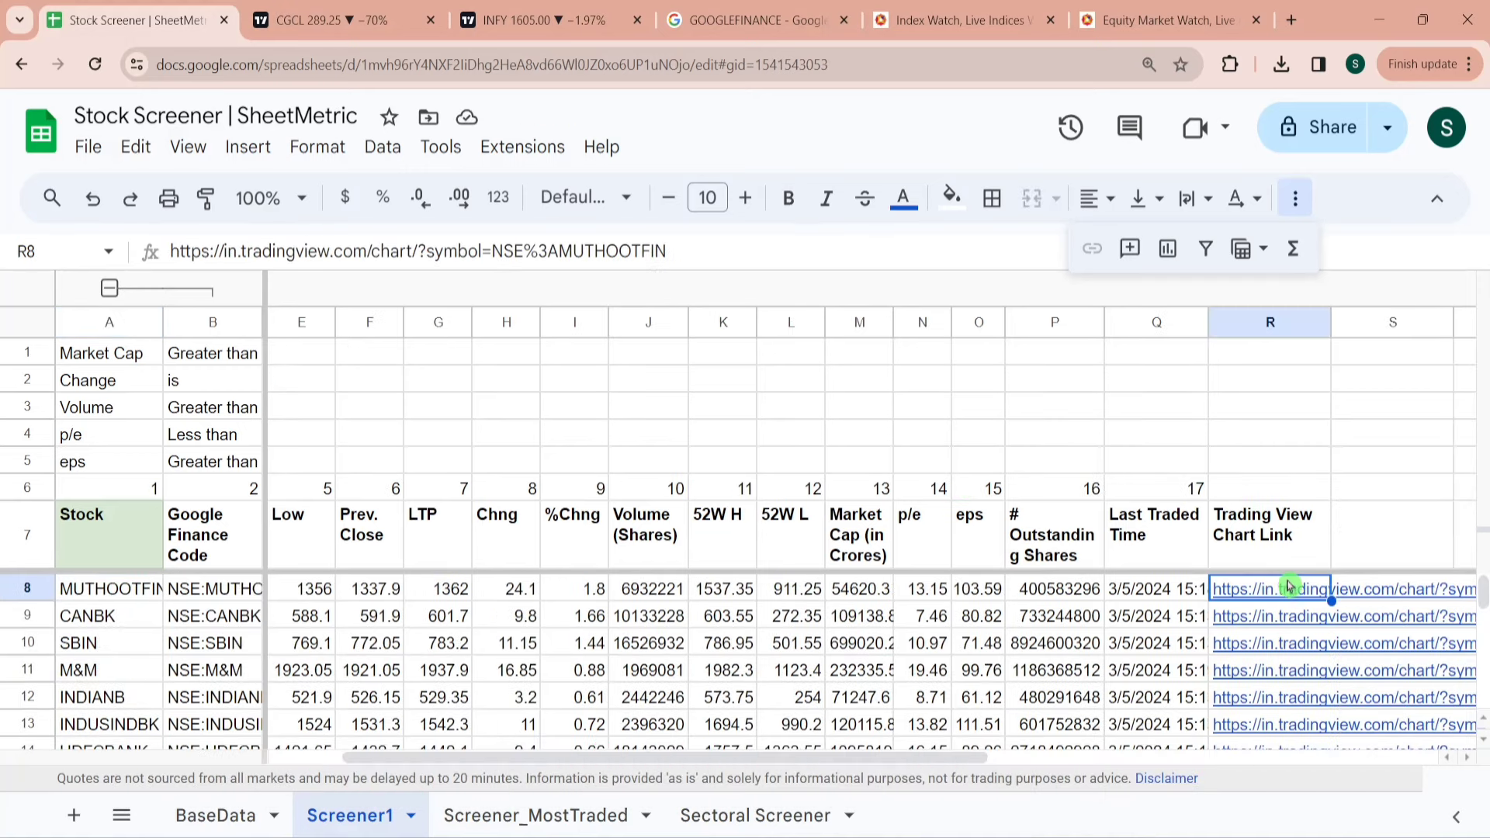
left_click(1261, 594)
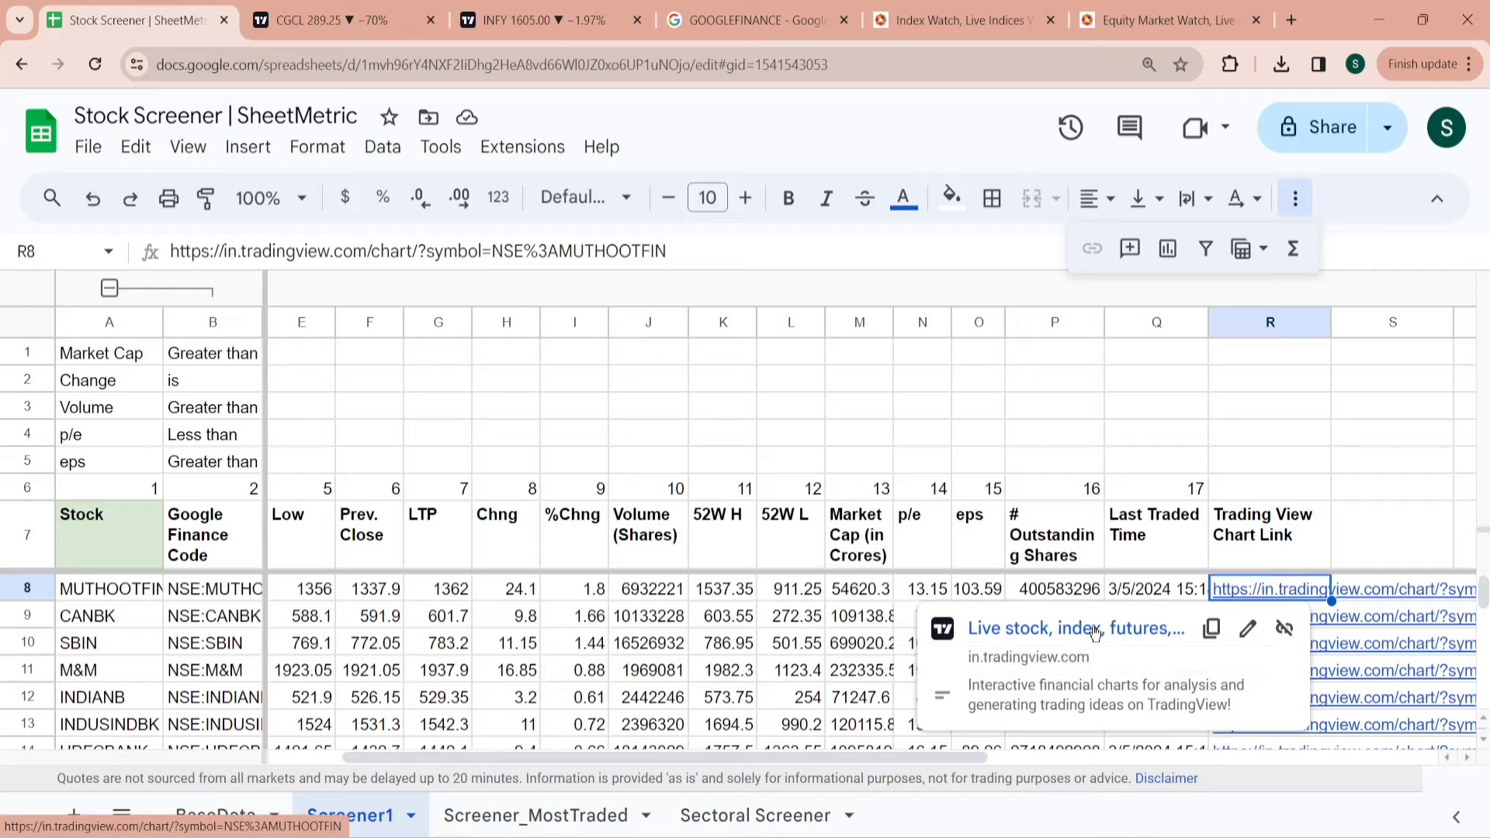
left_click(1095, 630)
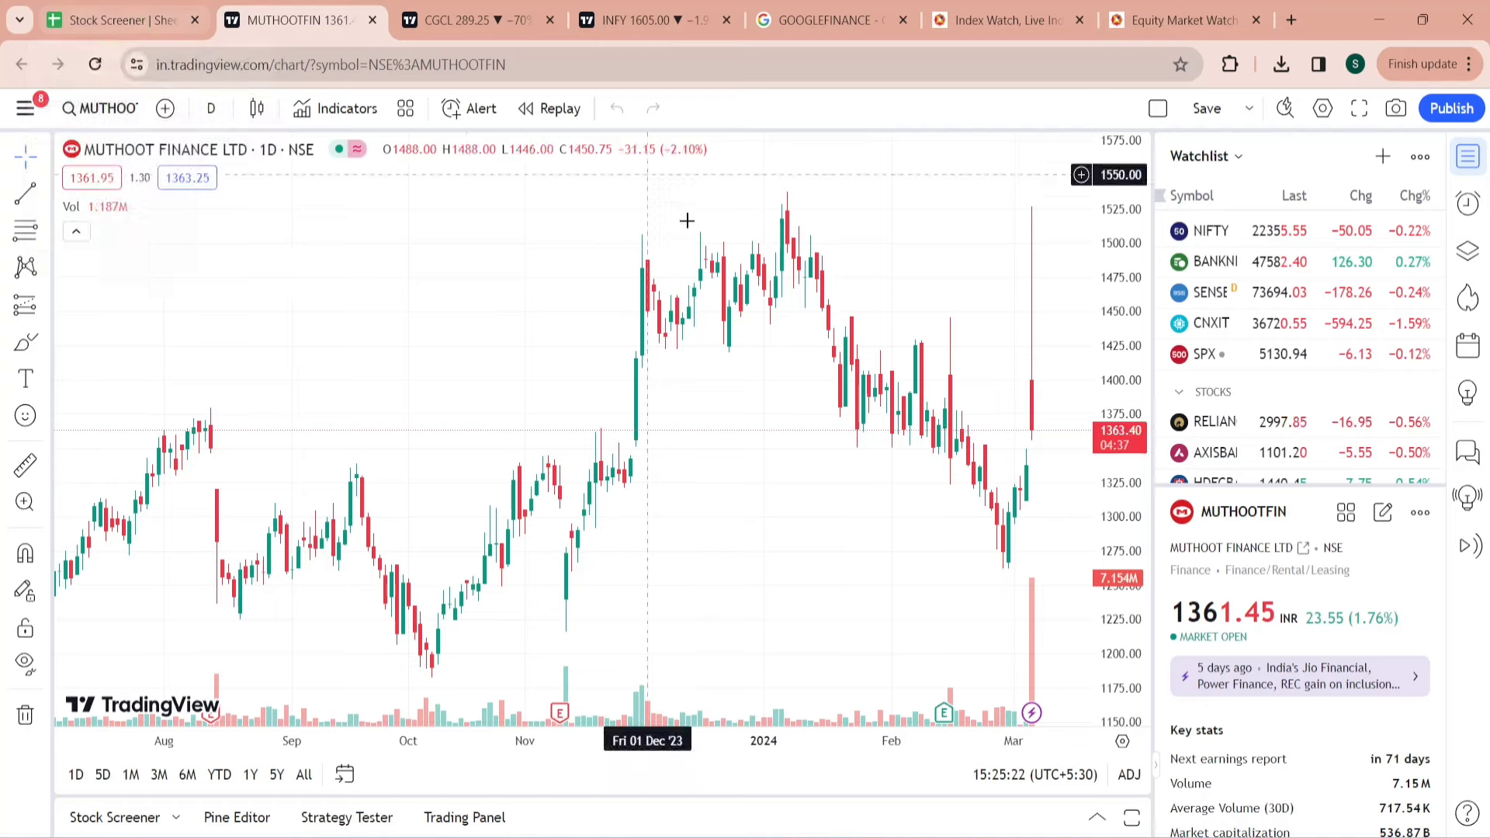
left_click(135, 29)
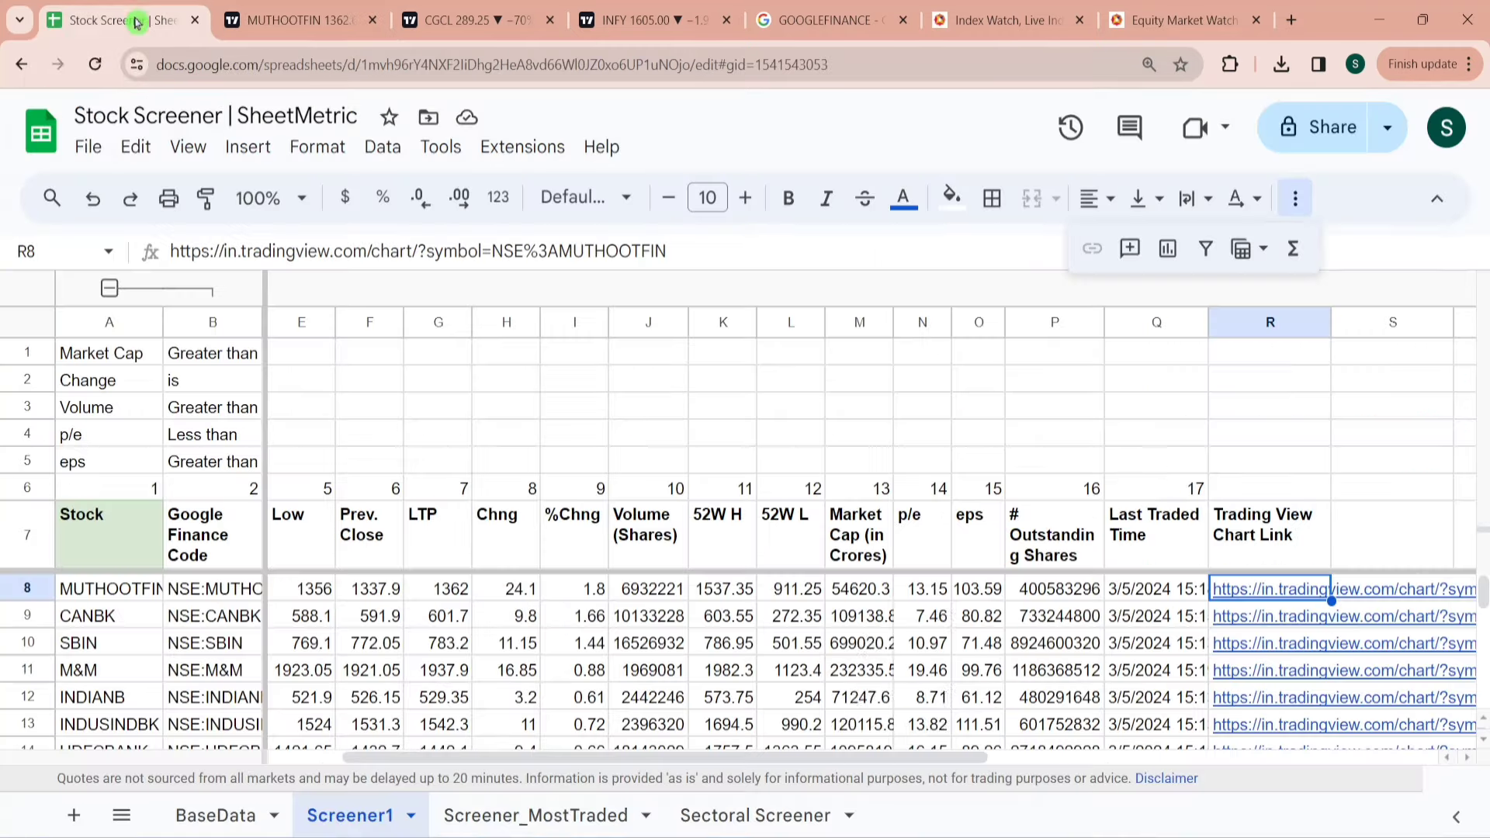
Open the TradingView chart link for CANBK, return to the spreadsheet and review the QUERY formula in A7.
left_click(1271, 625)
left_click(1119, 661)
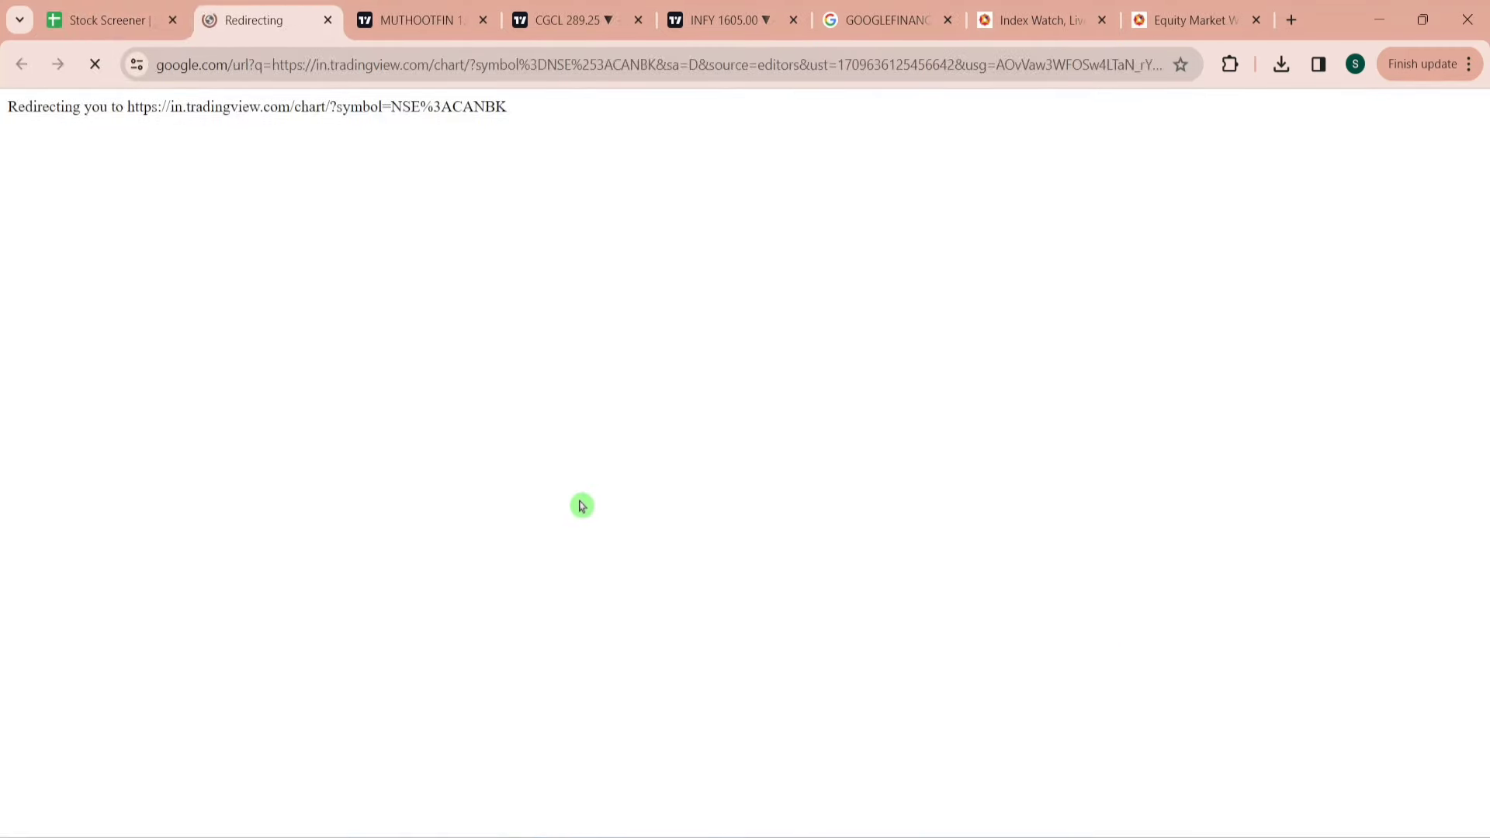
left_click(123, 17)
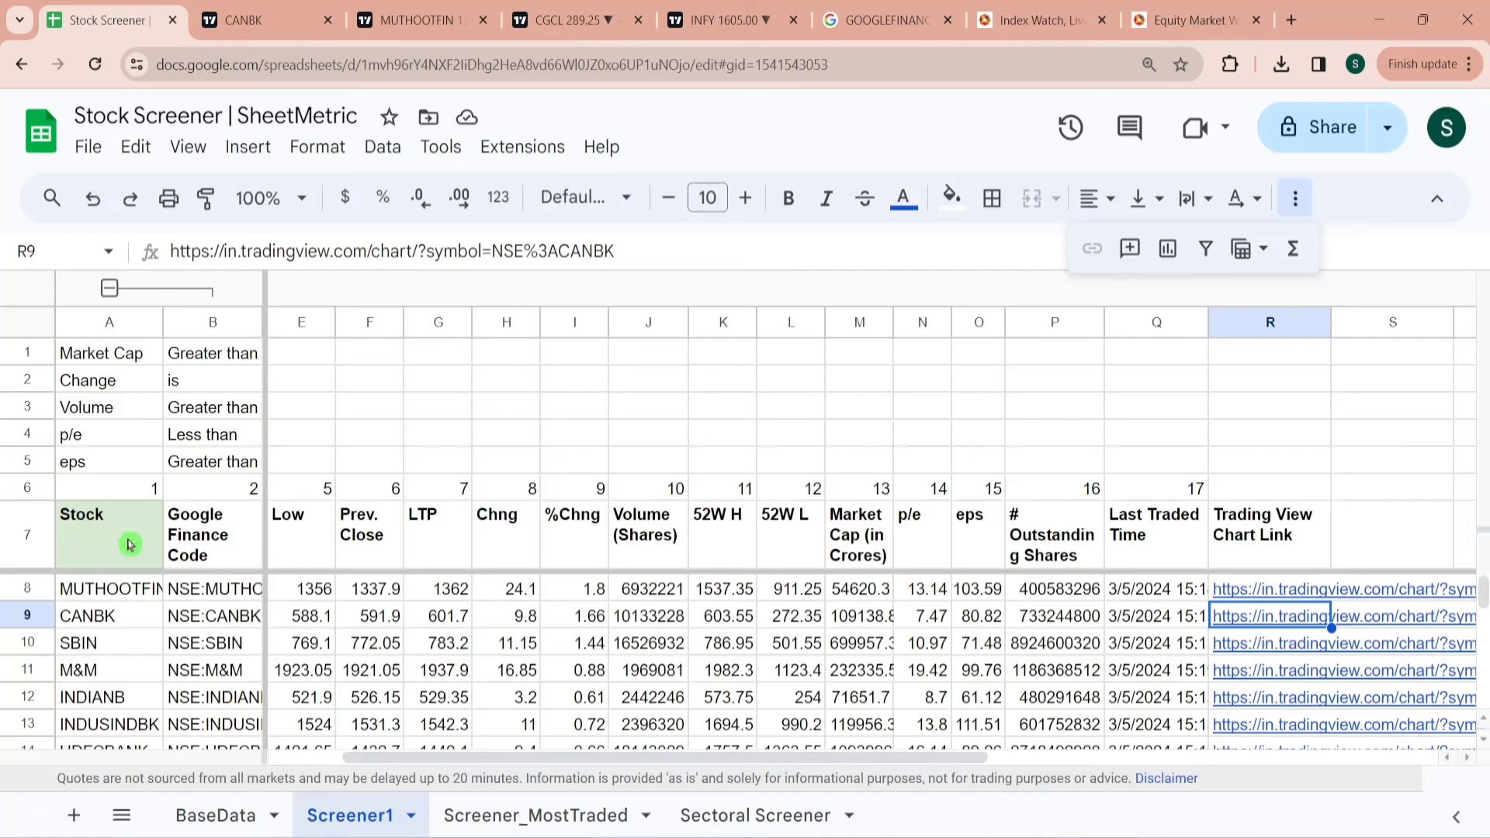
left_click(159, 541)
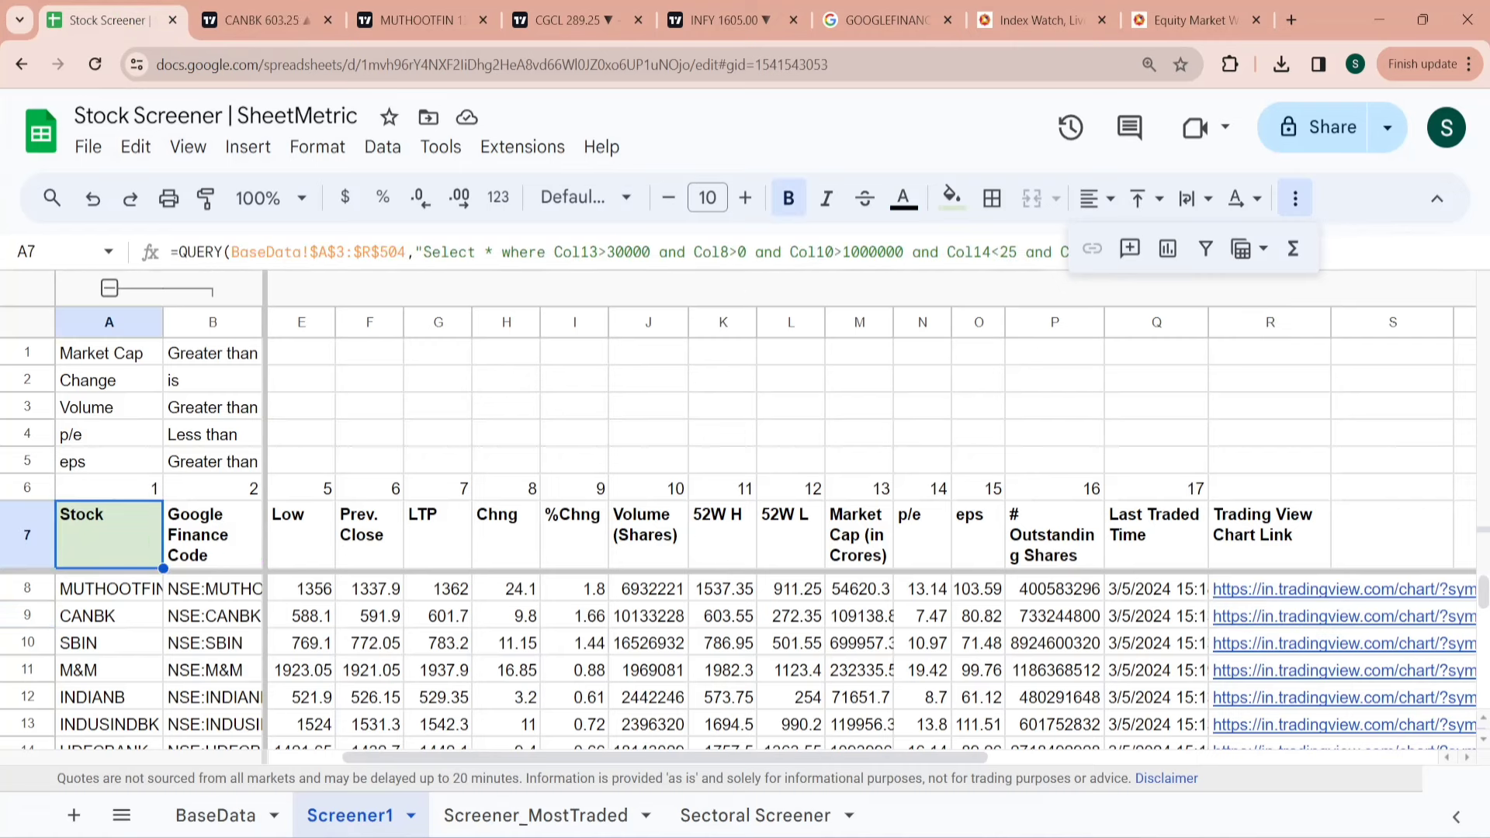
left_click(431, 461)
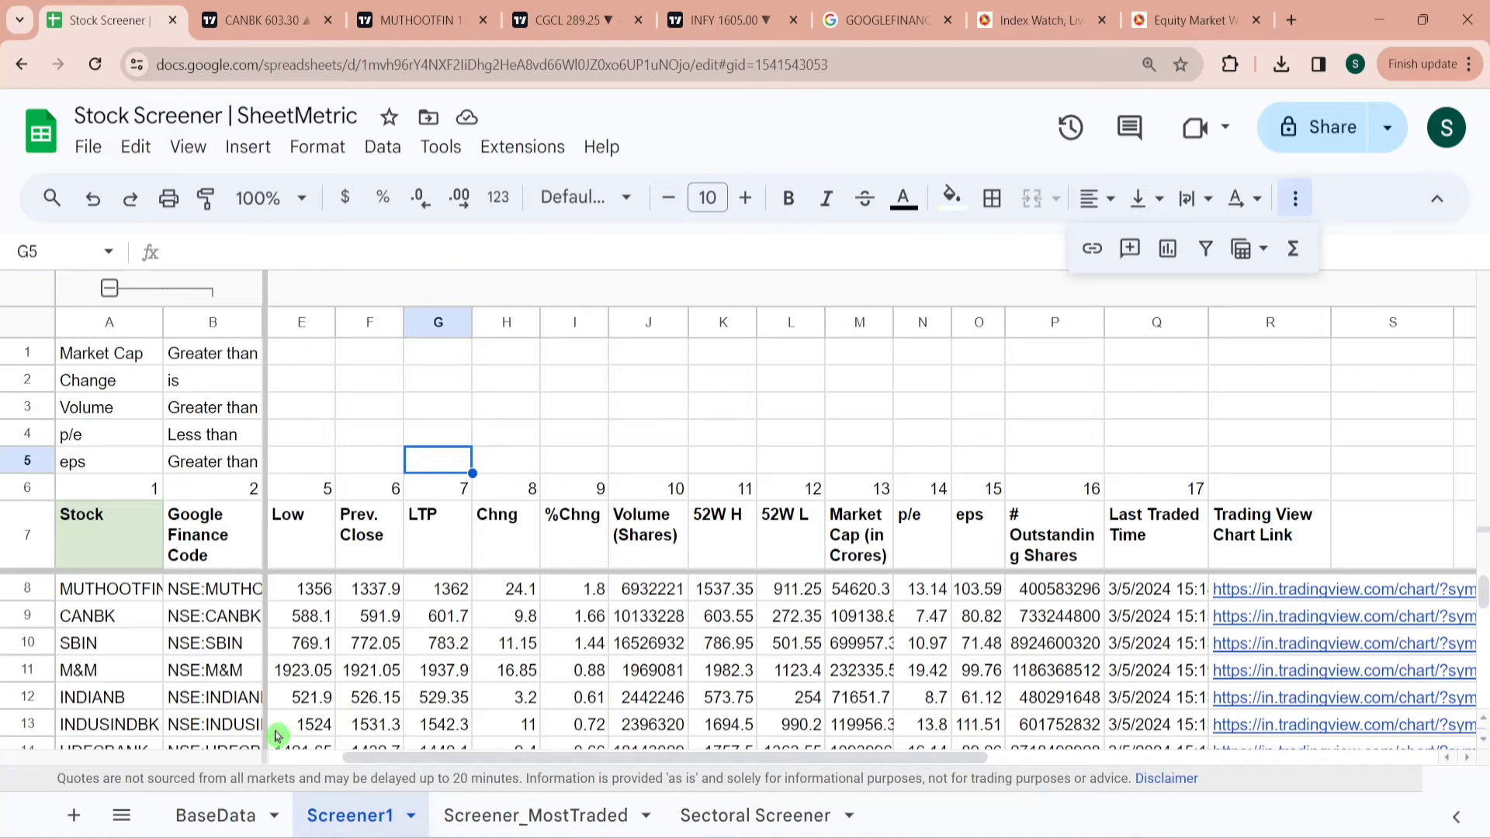
Create a filter view named Screener1 on the BaseData sheet over the range A3:R504.
left_click(216, 815)
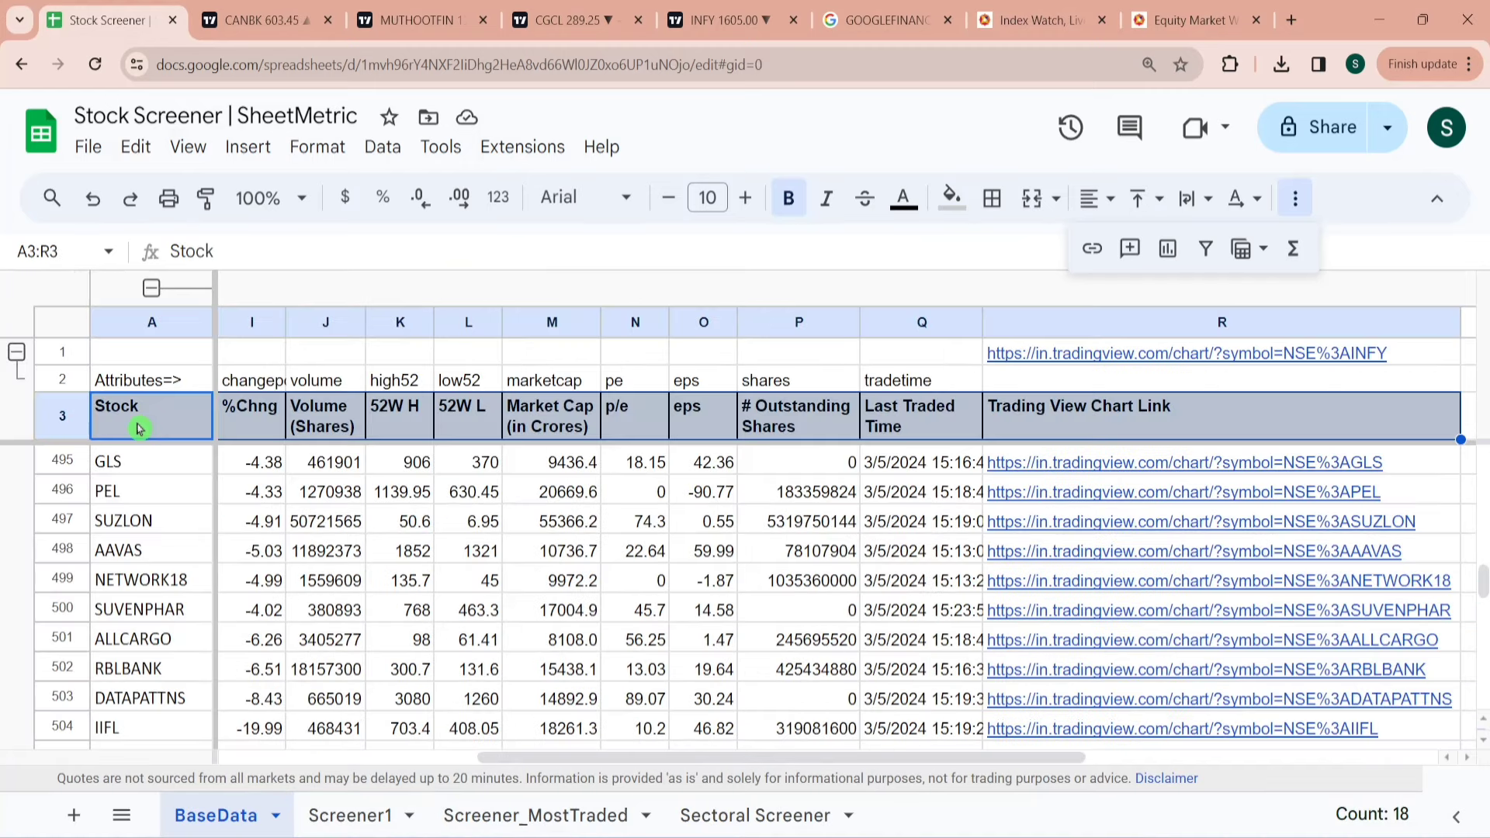
key("ctrl+shift+Down")
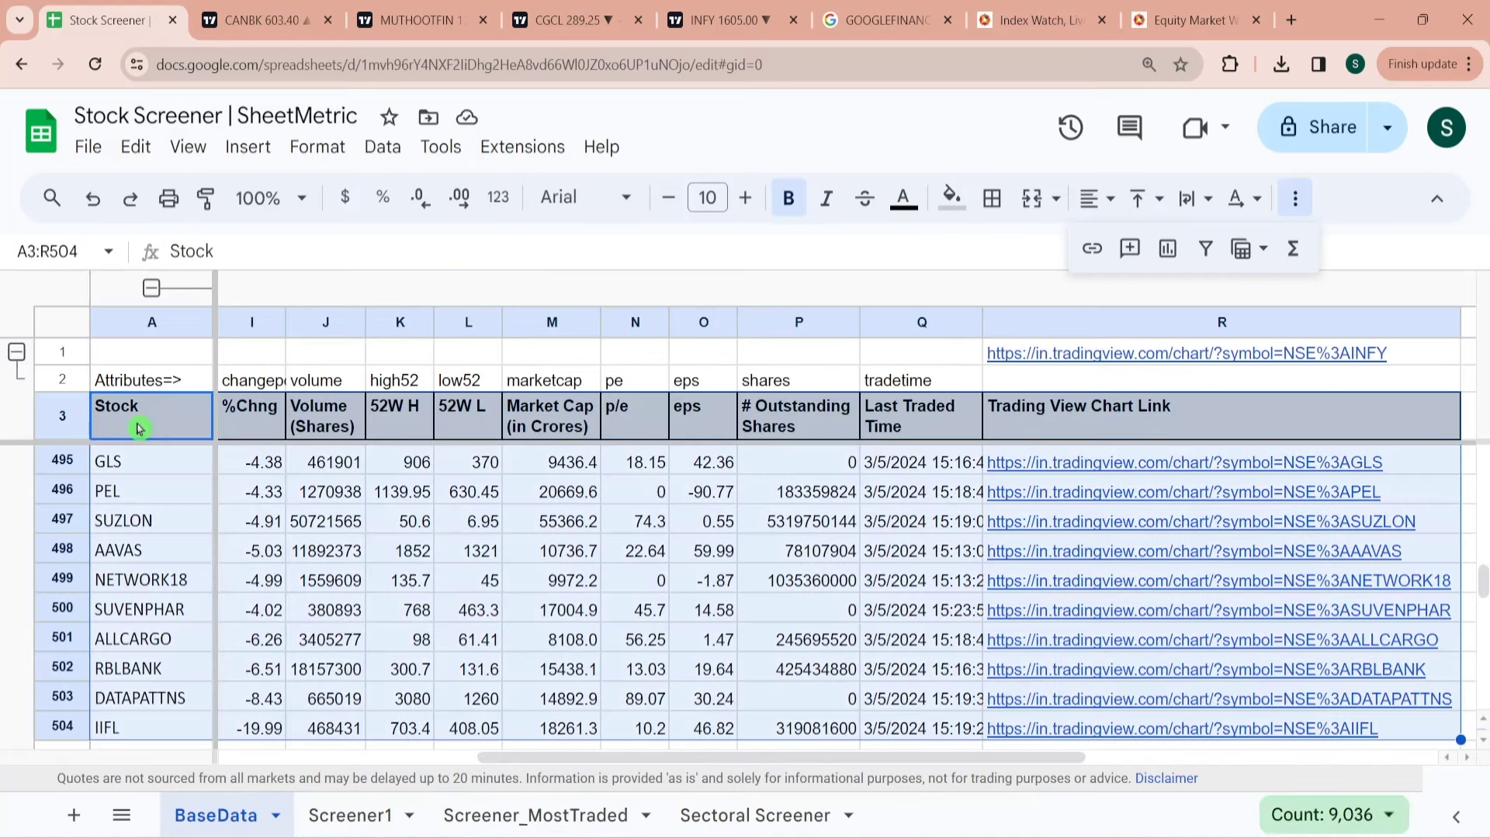
left_click(1263, 250)
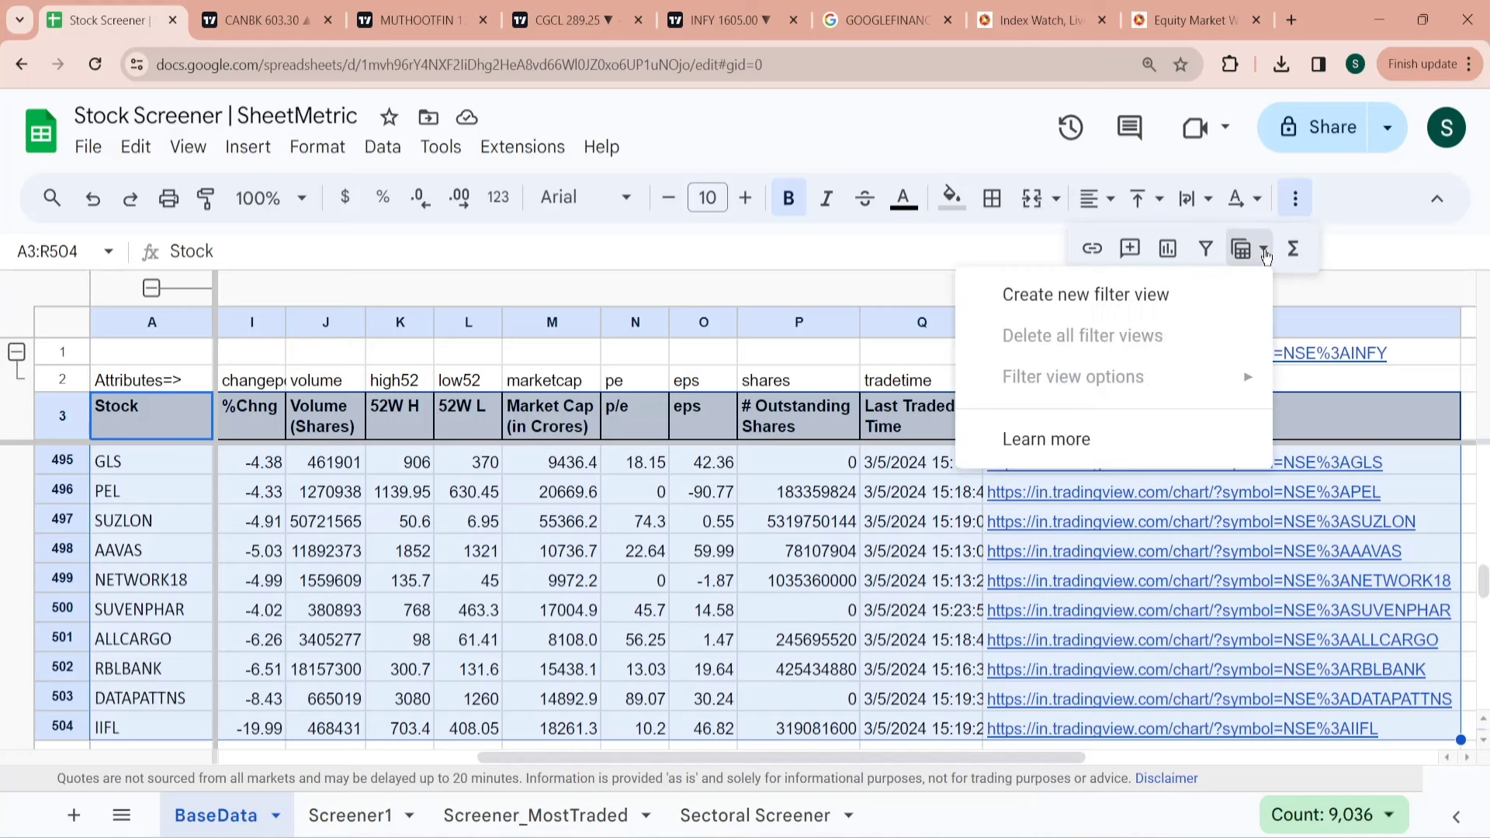
left_click(1165, 300)
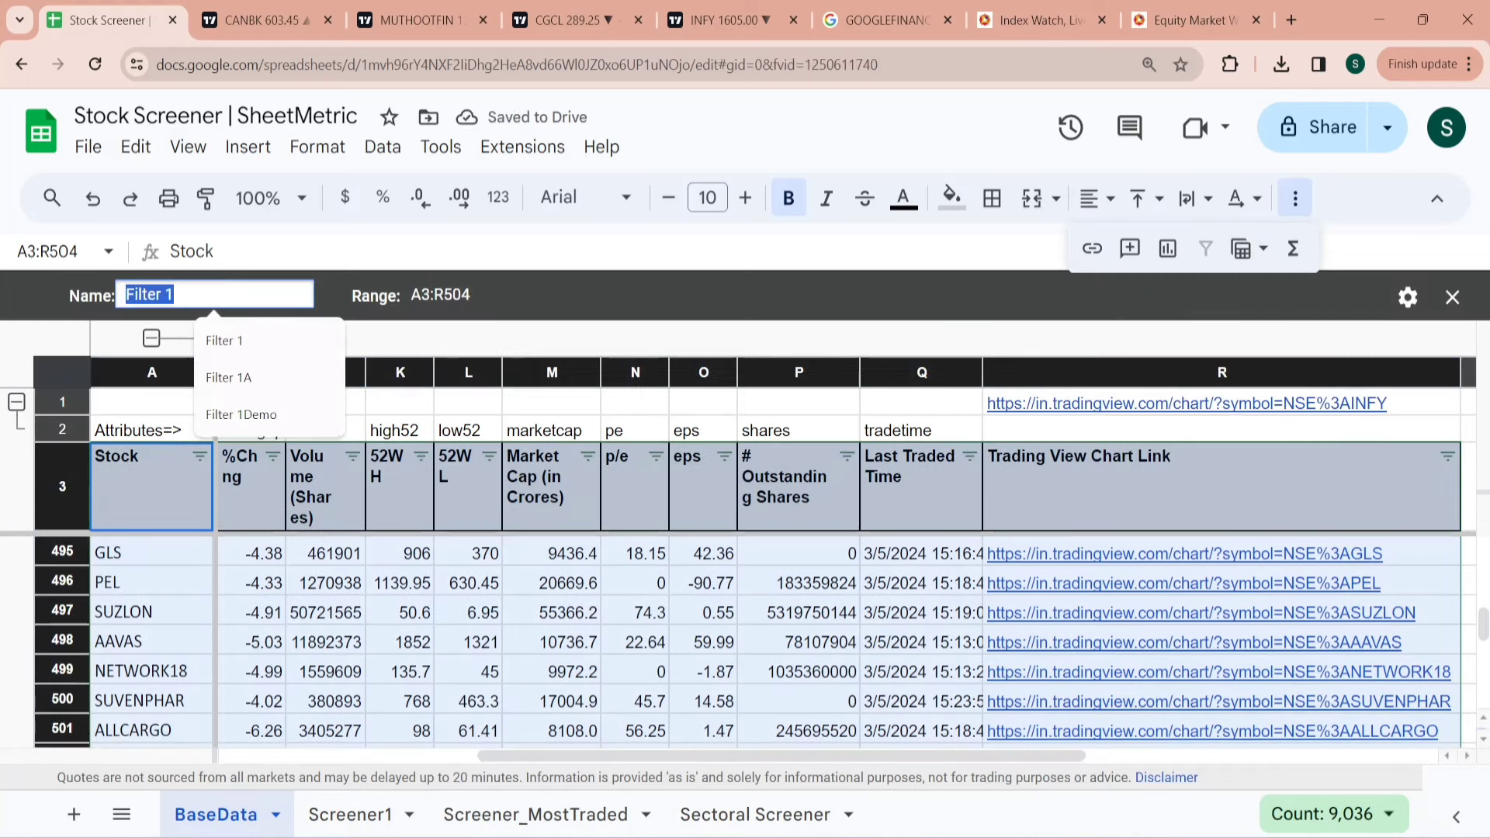
type("Screener")
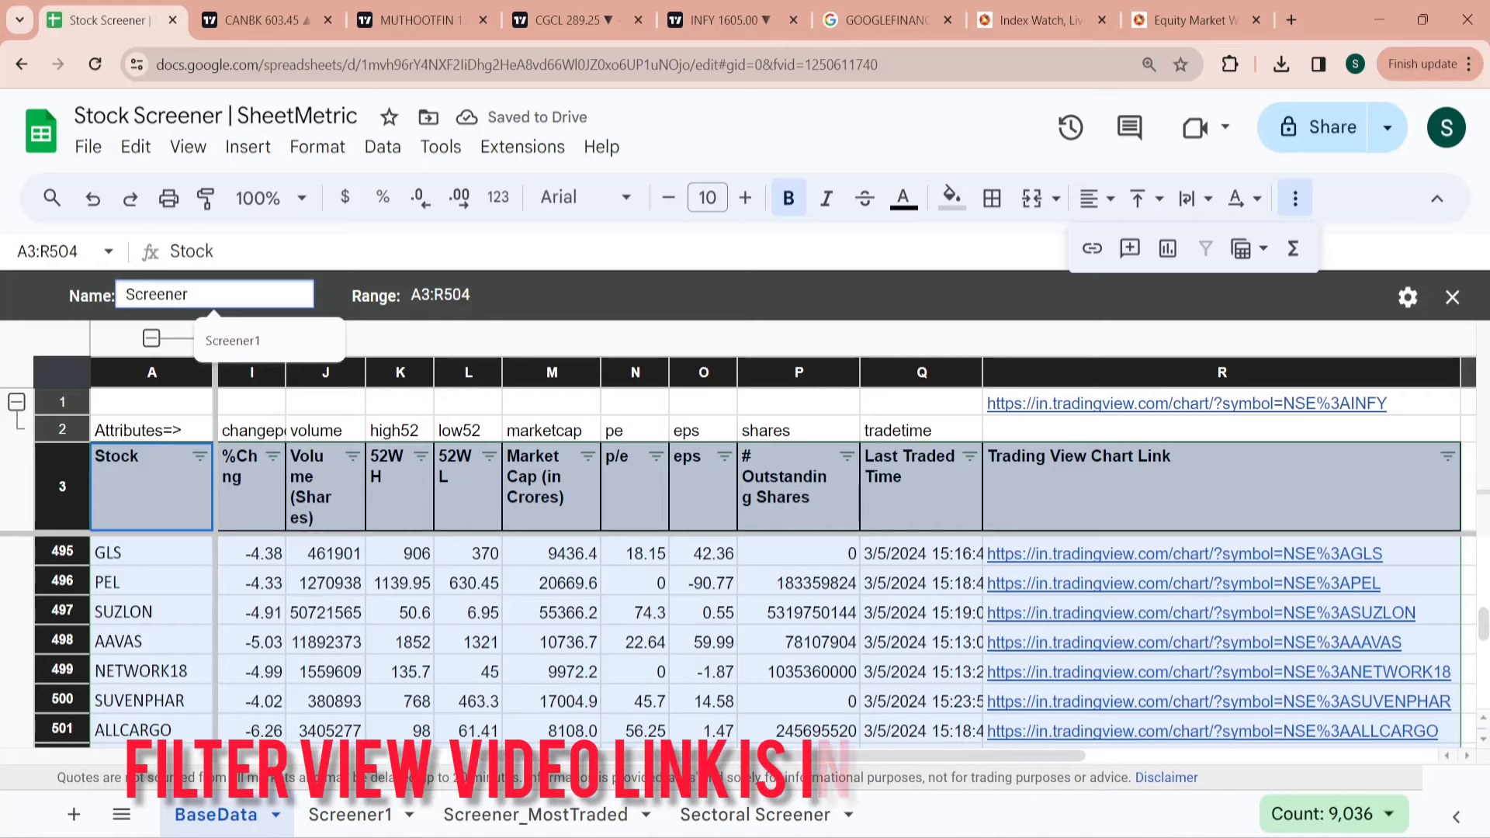
type("1")
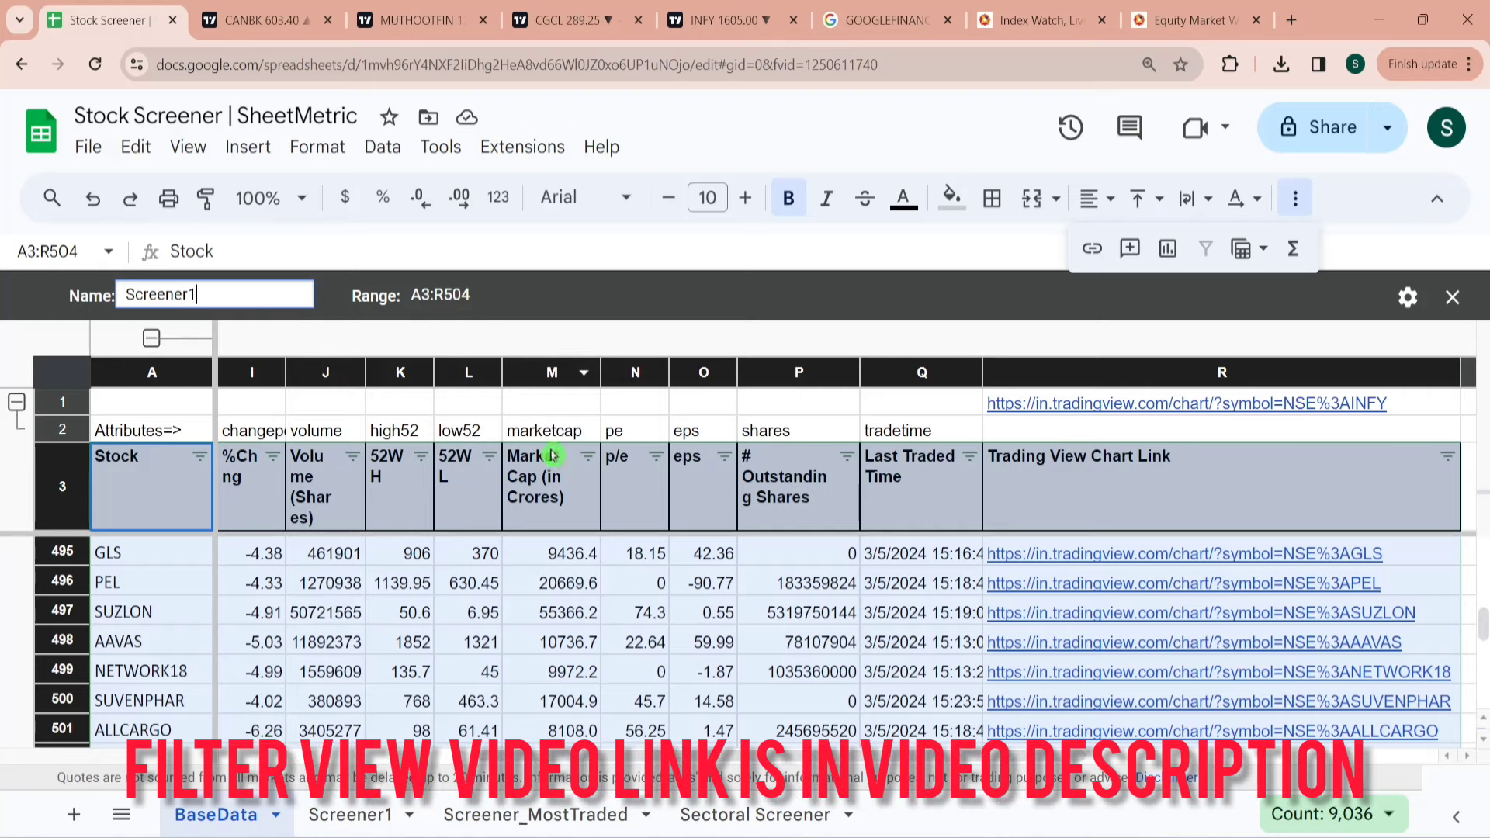
left_click(599, 501)
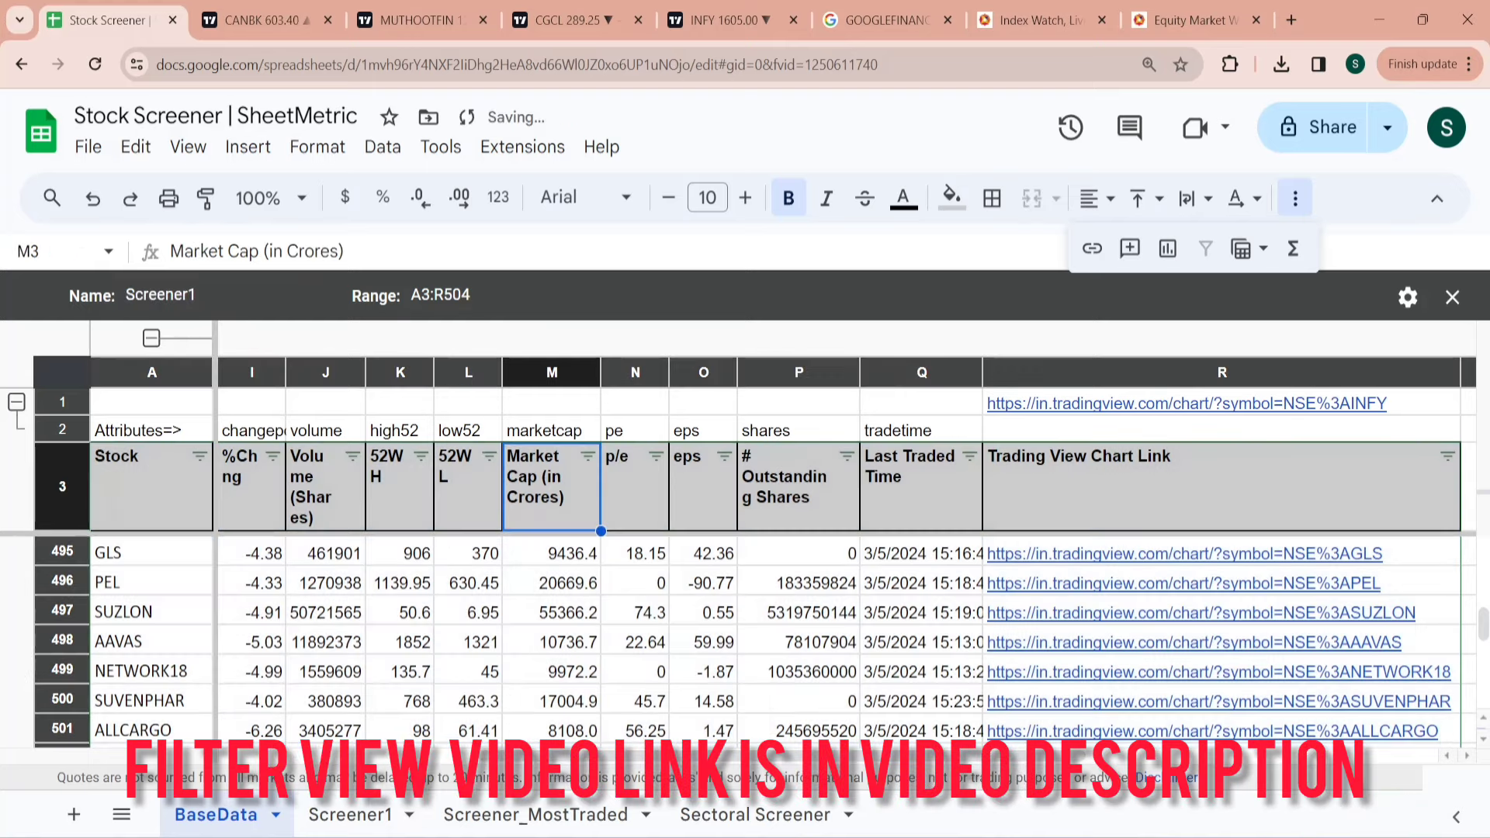
Filter the Market Cap column of the BaseData filter view by the condition Greater than 30000.
left_click(350, 815)
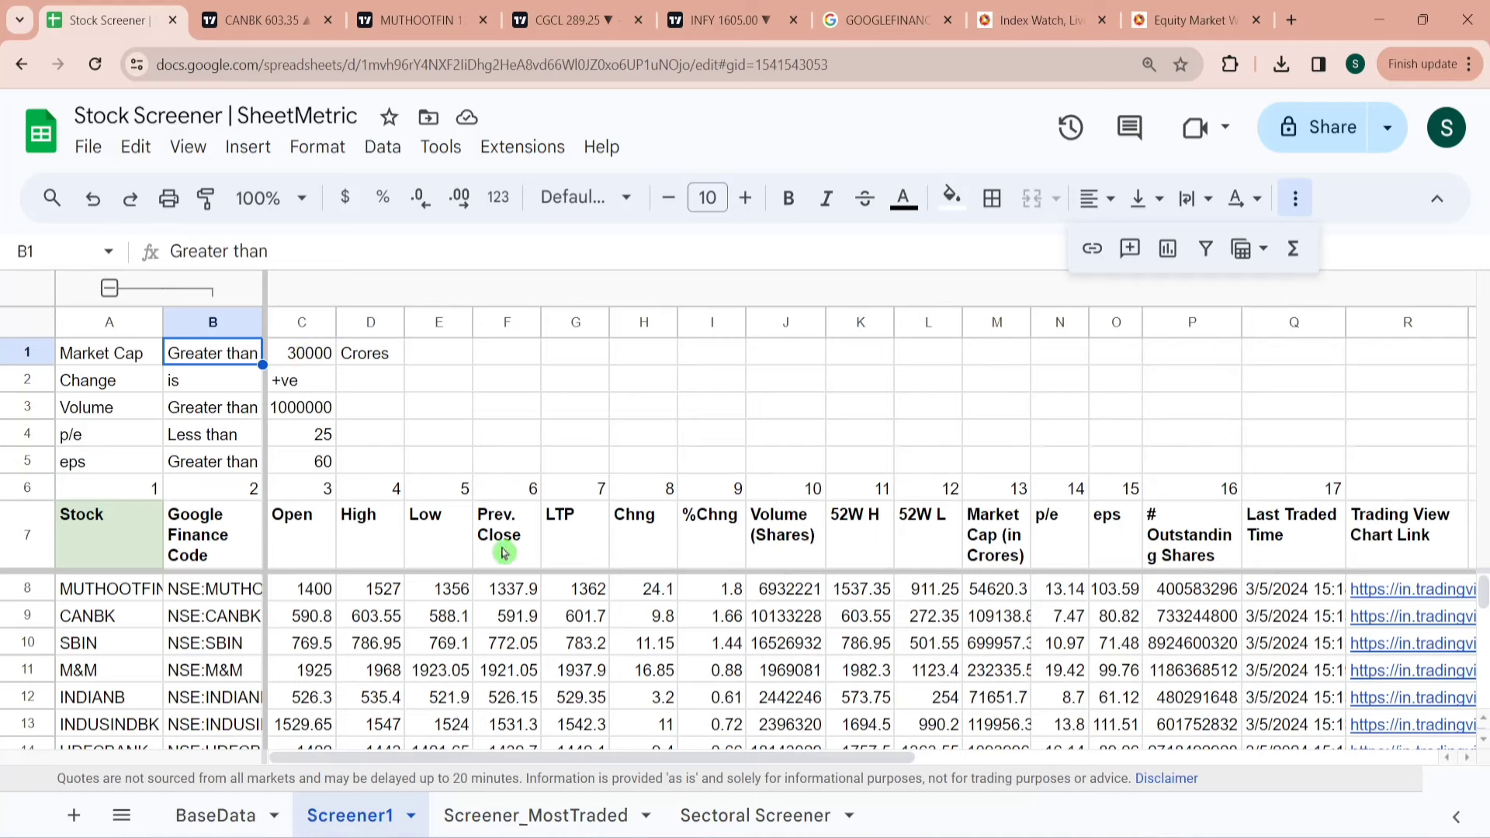
left_click(225, 825)
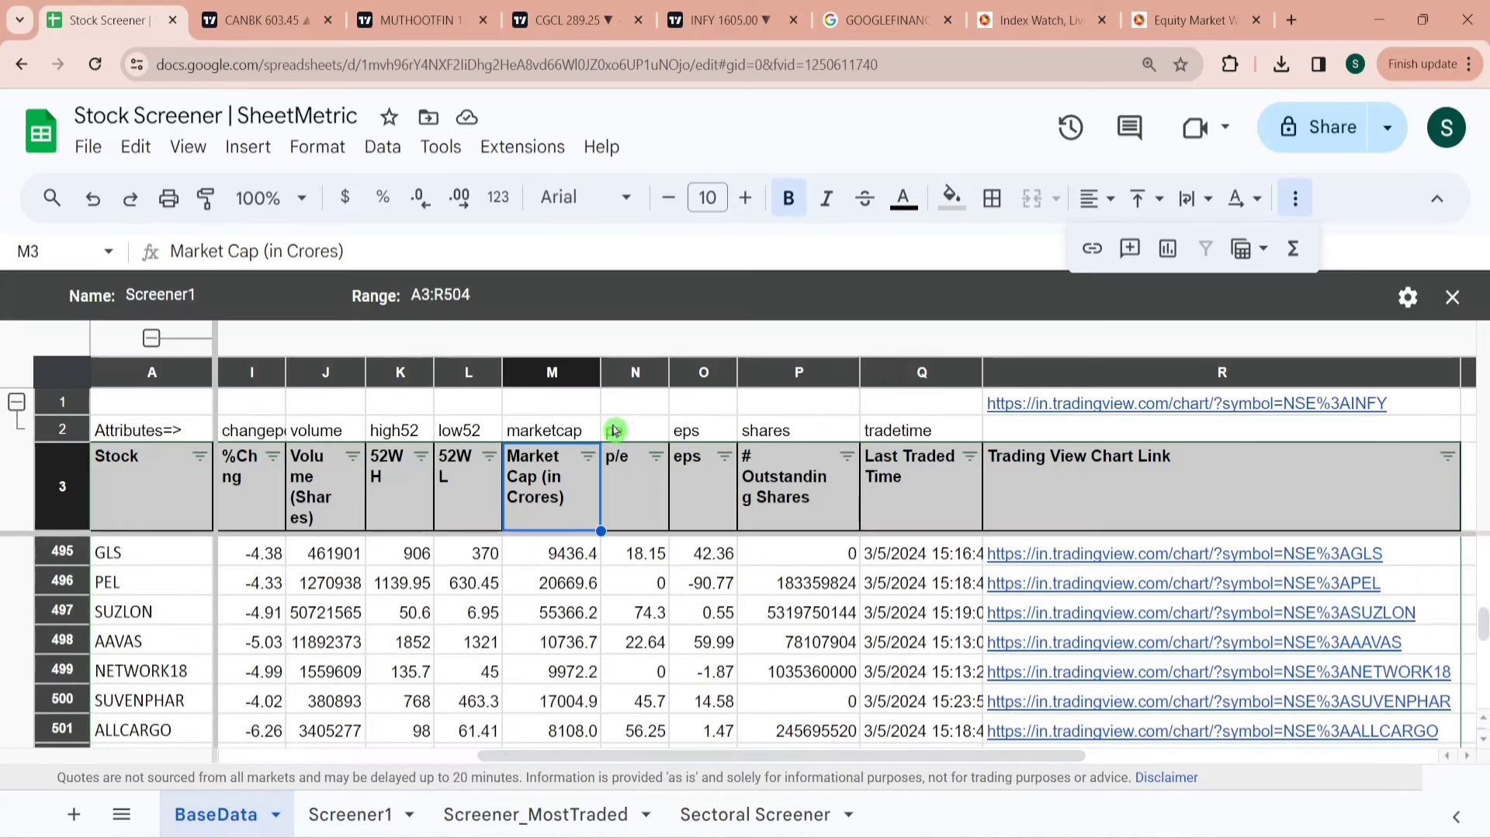
left_click(588, 456)
left_click_drag(589, 542, 588, 648)
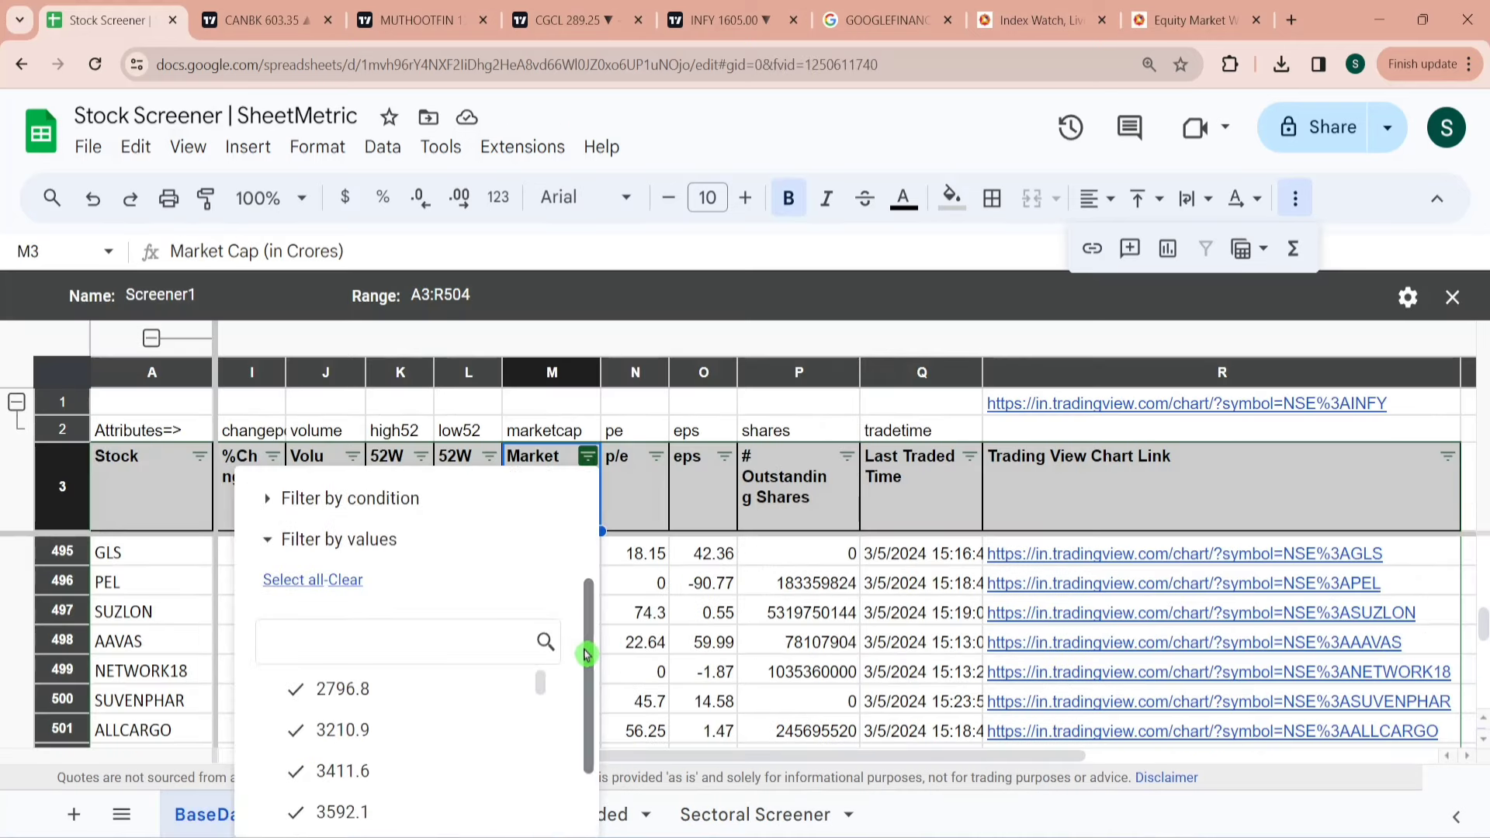
left_click(386, 505)
left_click(388, 553)
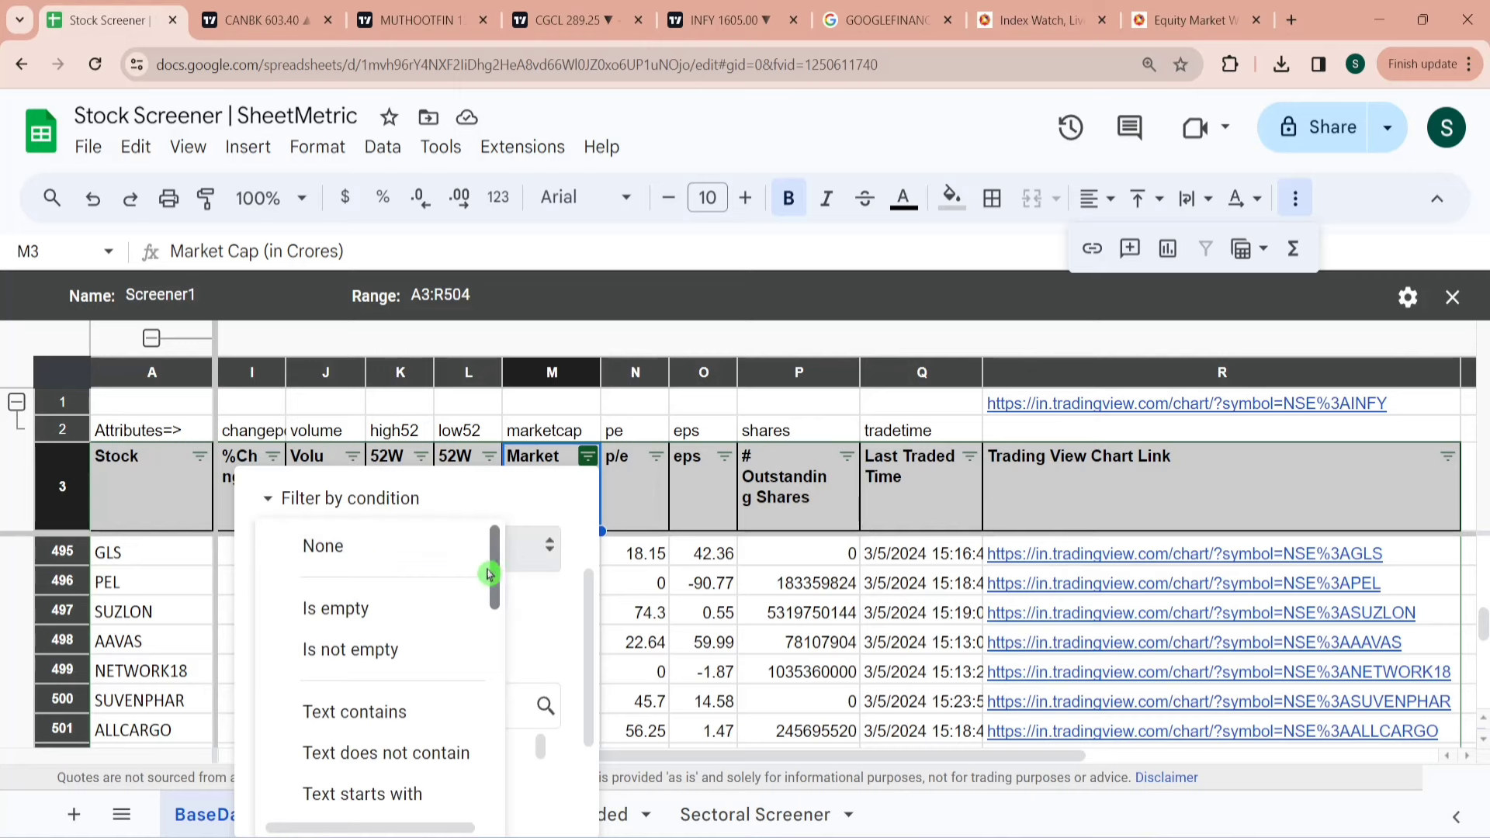
left_click_drag(492, 570, 500, 748)
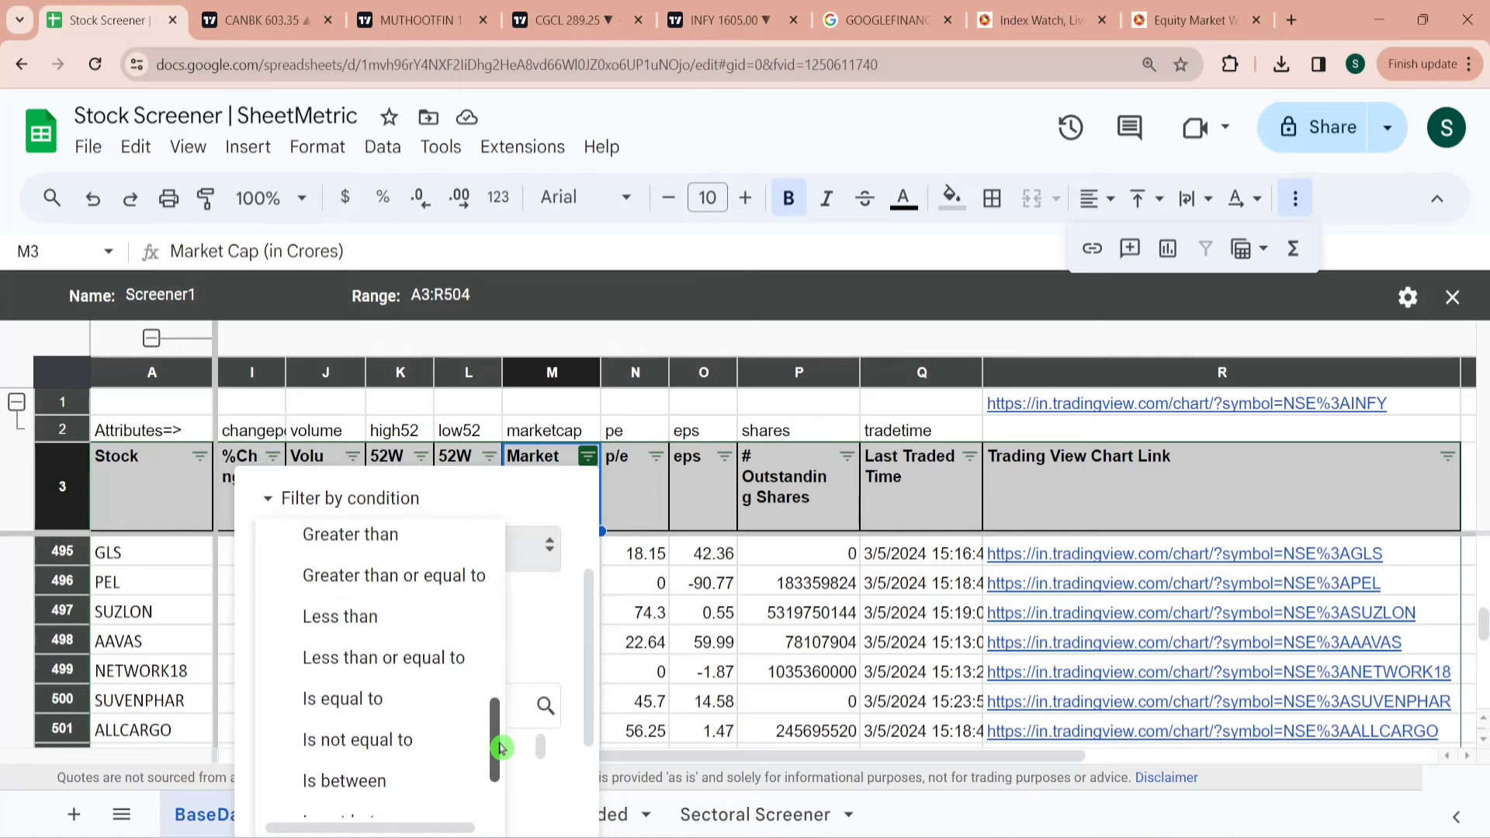
left_click(386, 544)
type("30000")
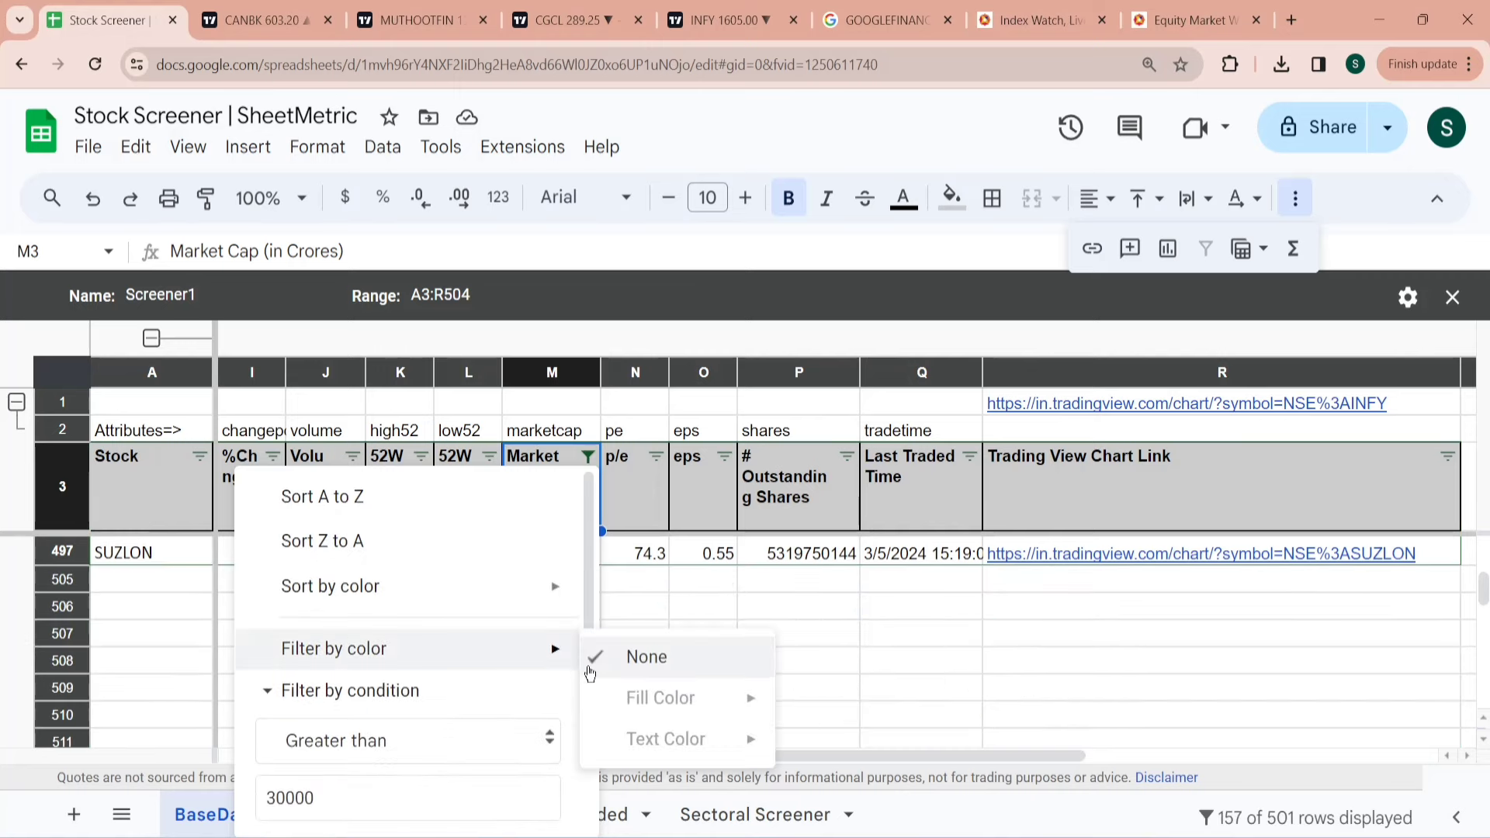
left_click_drag(592, 598, 589, 738)
left_click(538, 792)
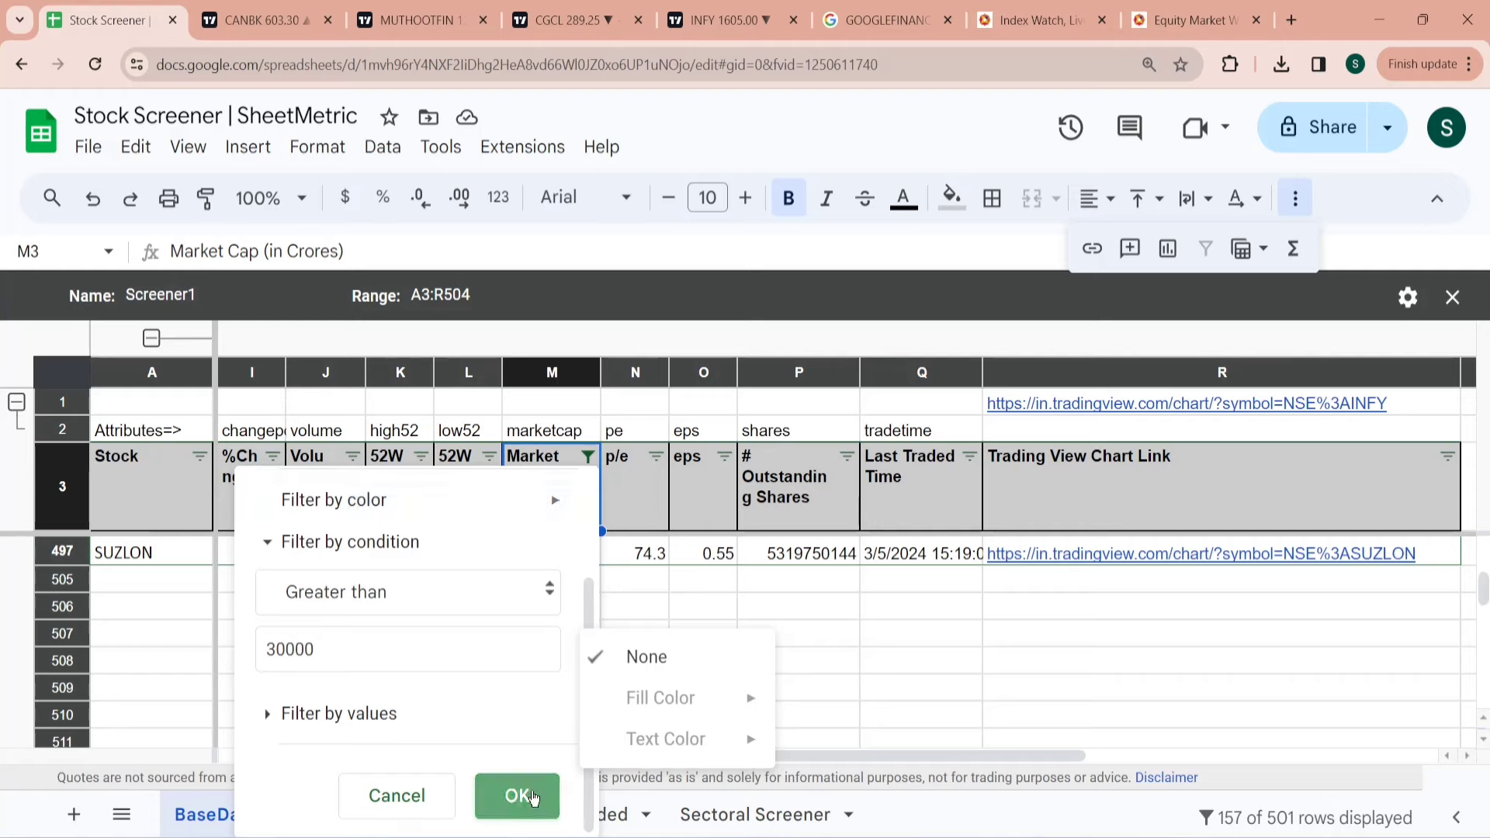
Filter the Chng column of the filter view by the condition Greater than 0.
key("Left")
key("Left")
key("Left")
key("Left")
key("Left")
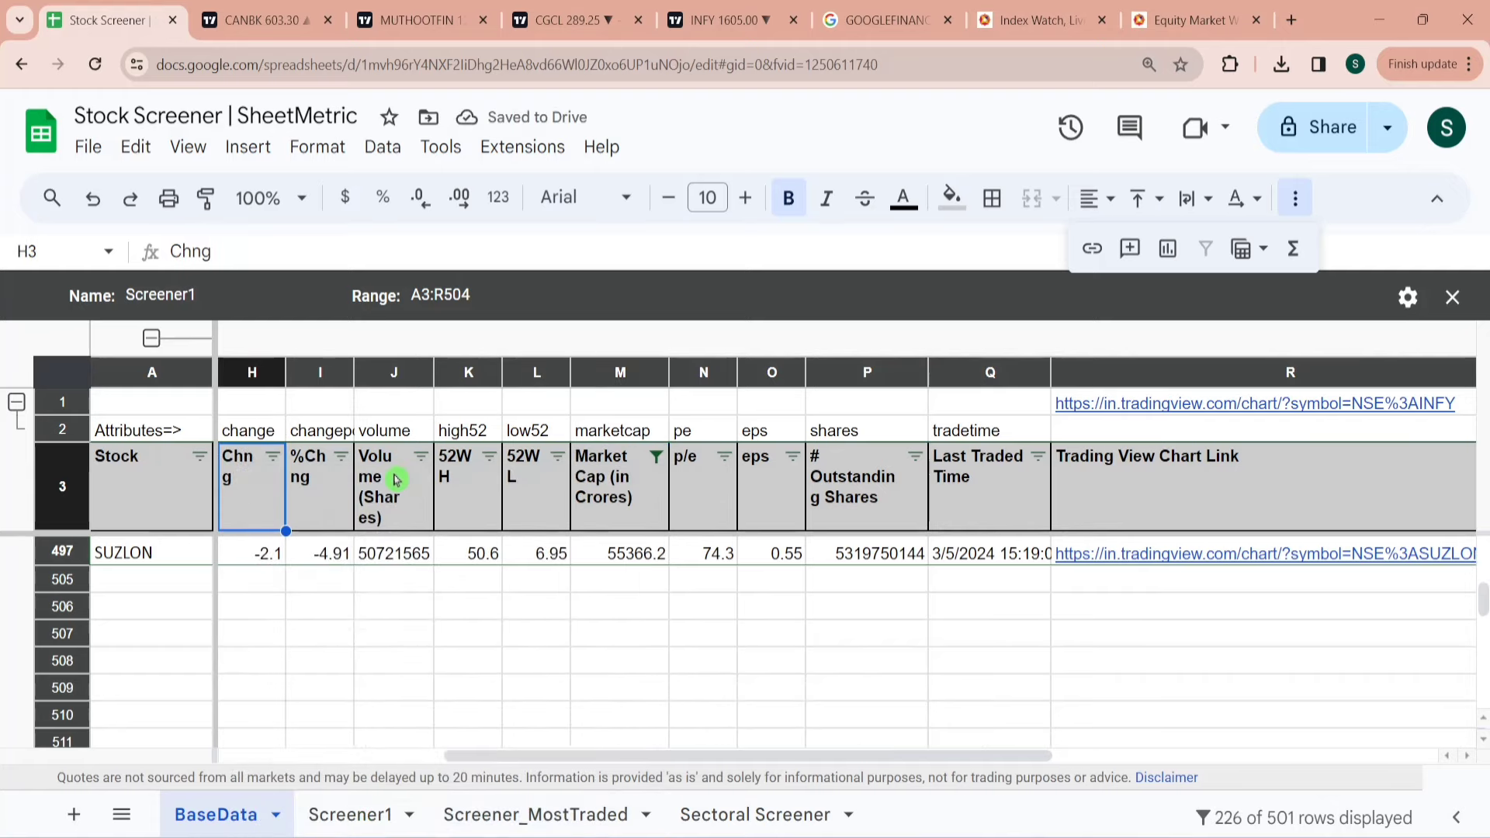
key("Down")
left_click(273, 457)
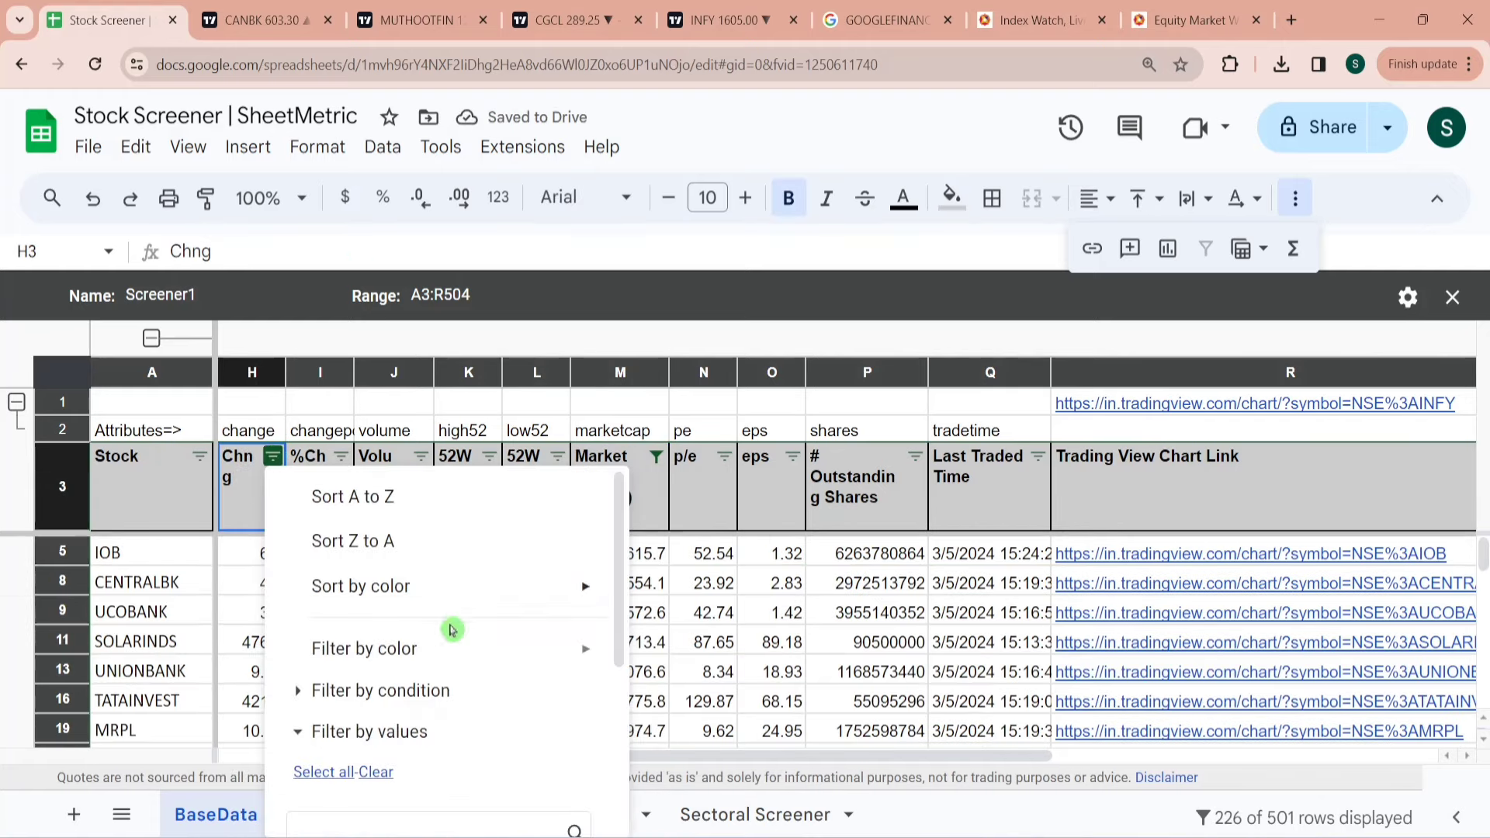
left_click(412, 692)
scroll(618, 659, "down", 3)
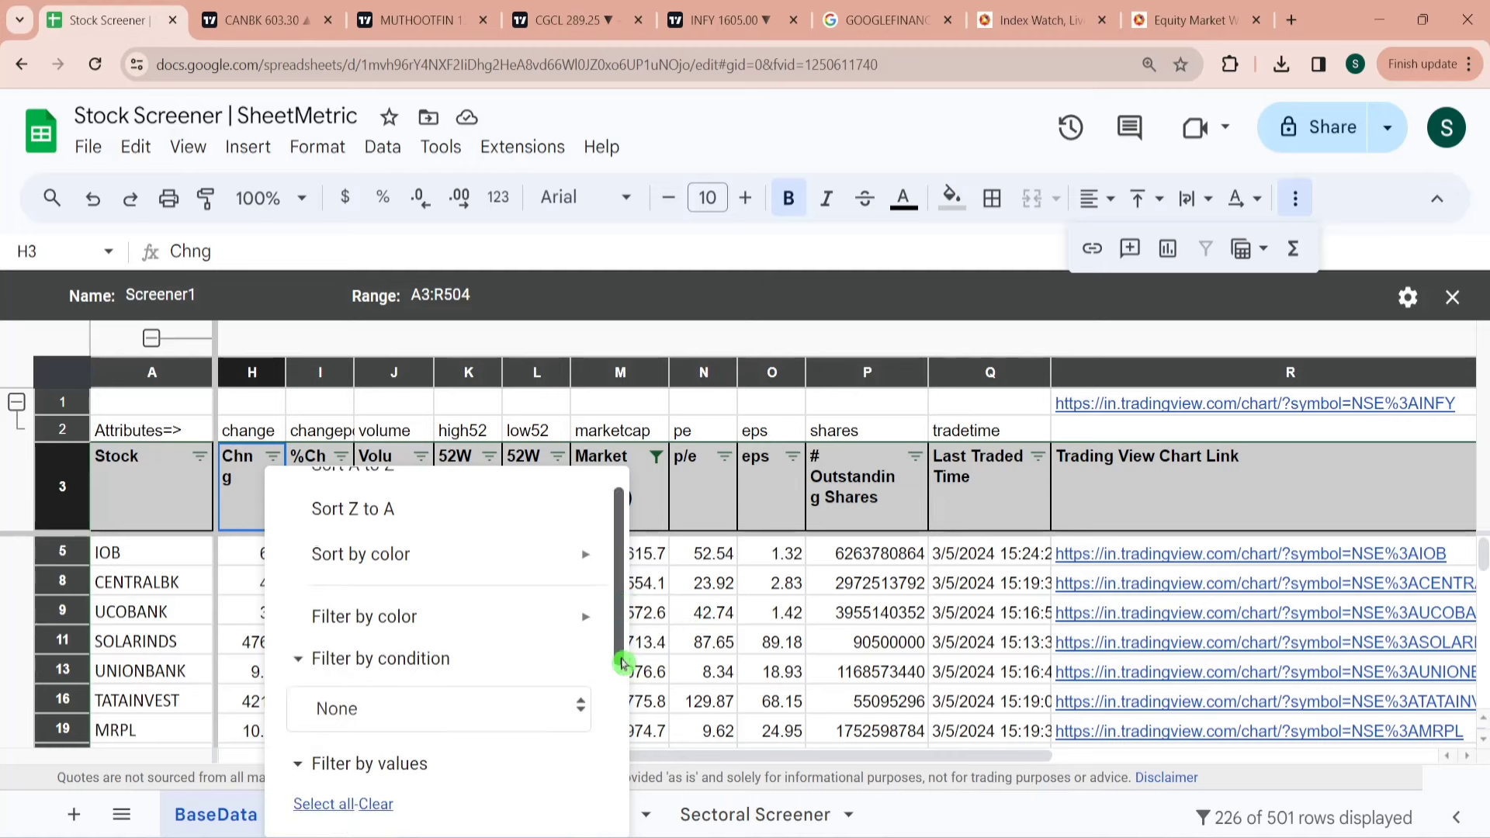
left_click(513, 539)
left_click_drag(525, 560, 522, 695)
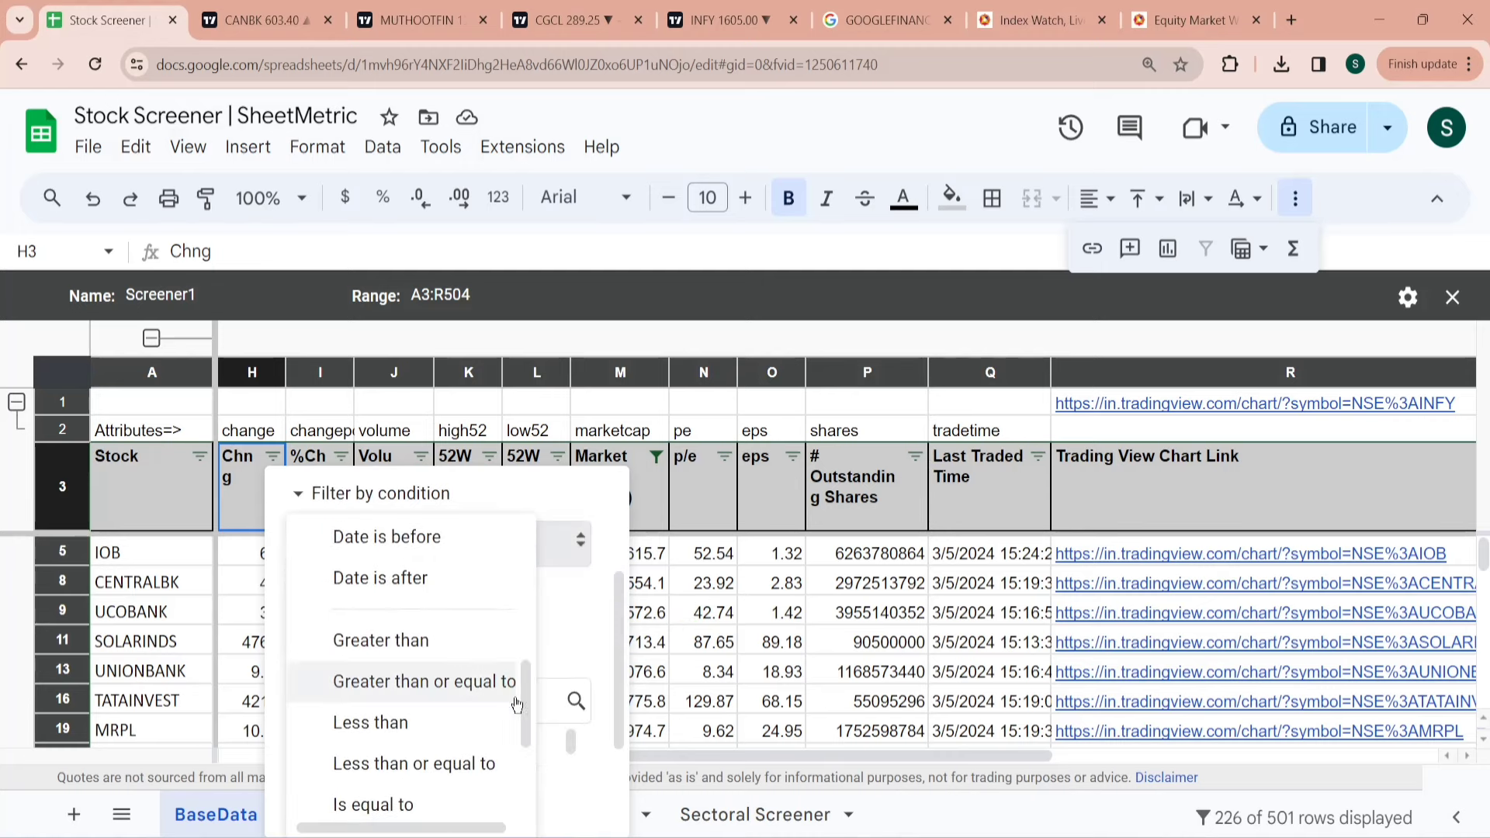
left_click(403, 639)
type("0")
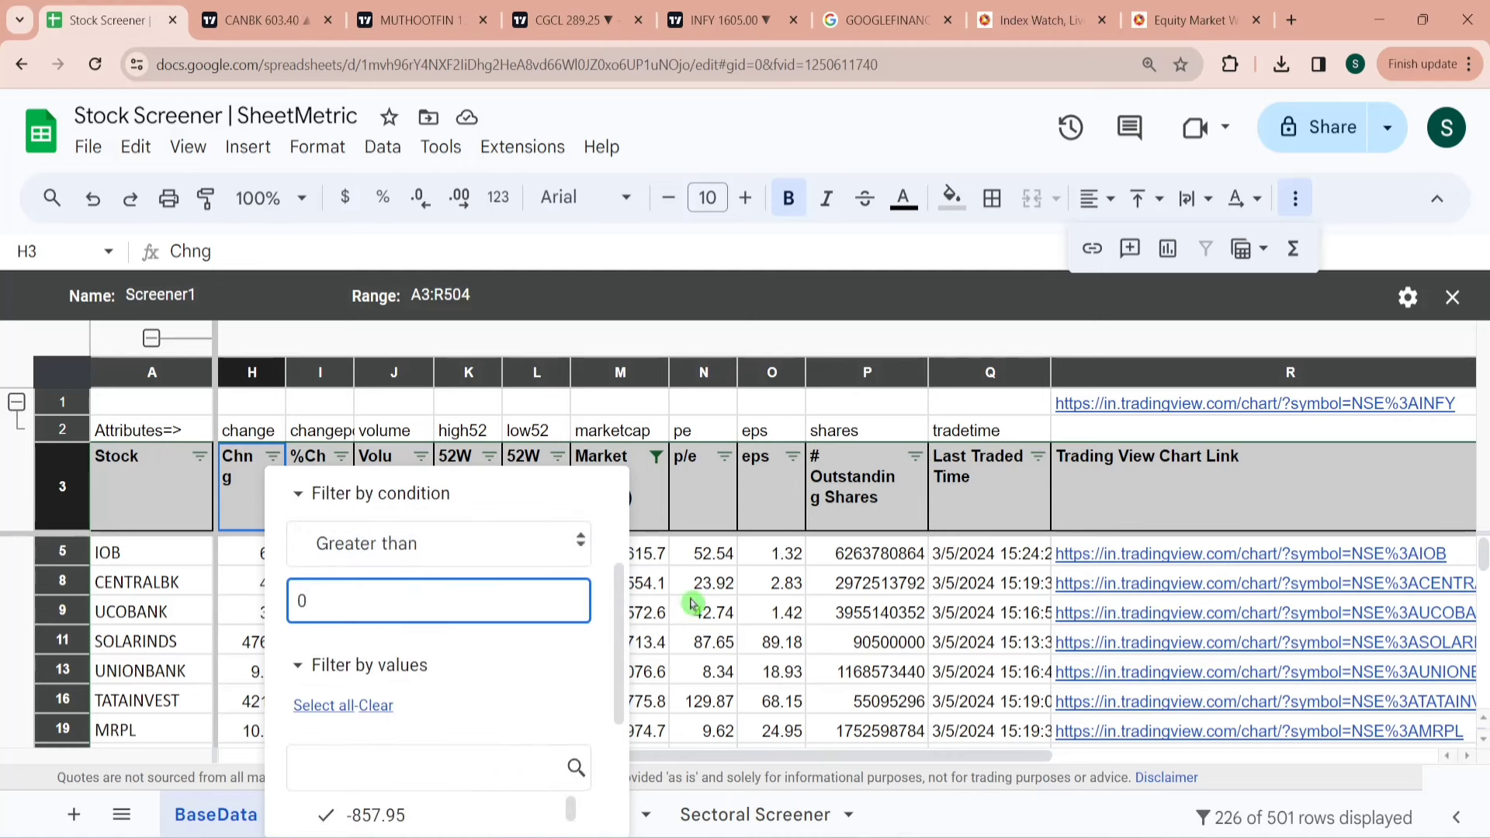
left_click_drag(622, 620, 621, 747)
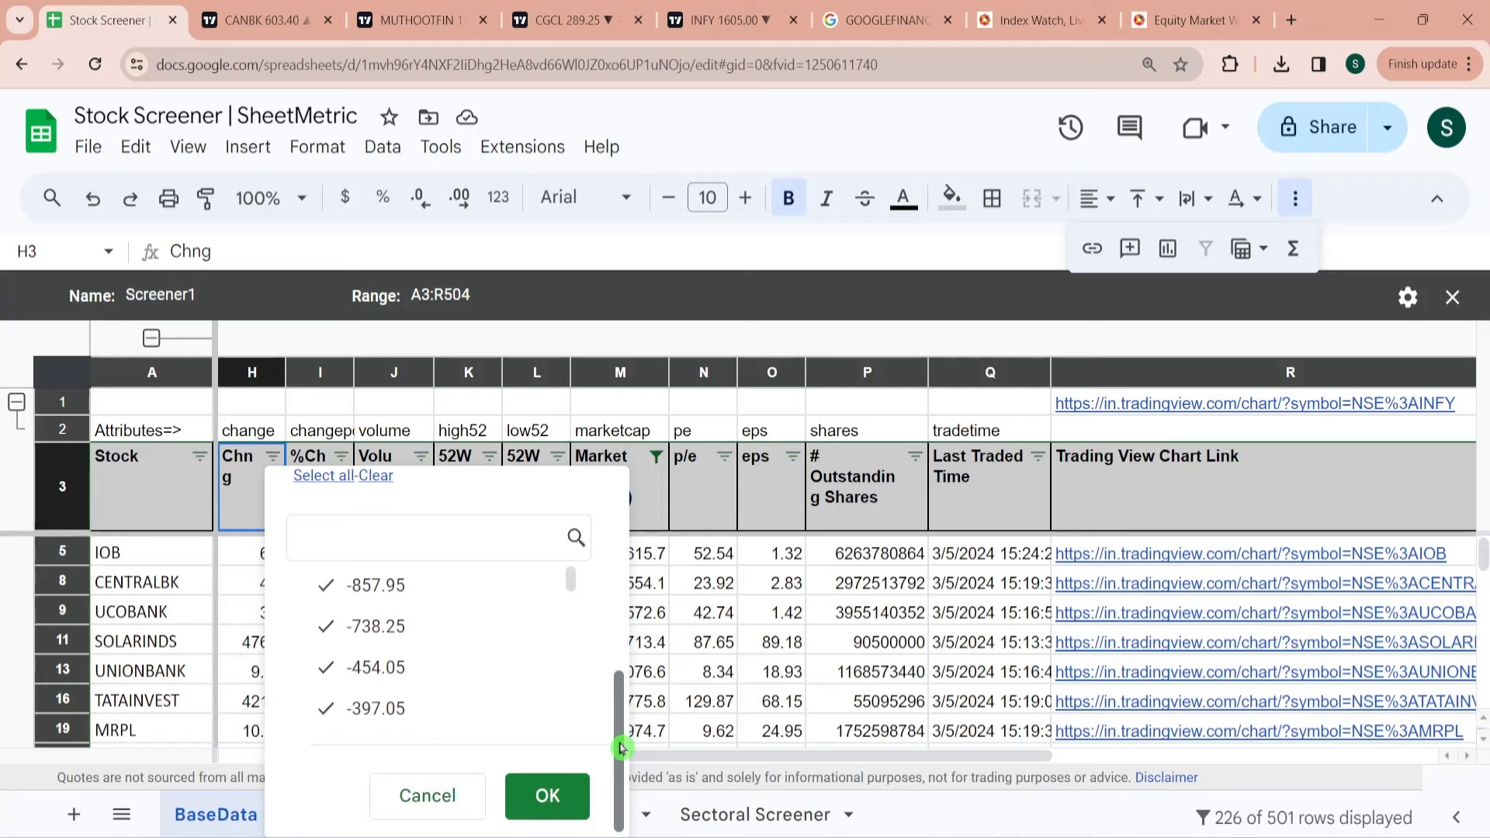
left_click(548, 796)
Check the volume criterion on the Screener1 sheet and filter the Volume column of the BaseData filter view by Greater than 1000000.
left_click(368, 815)
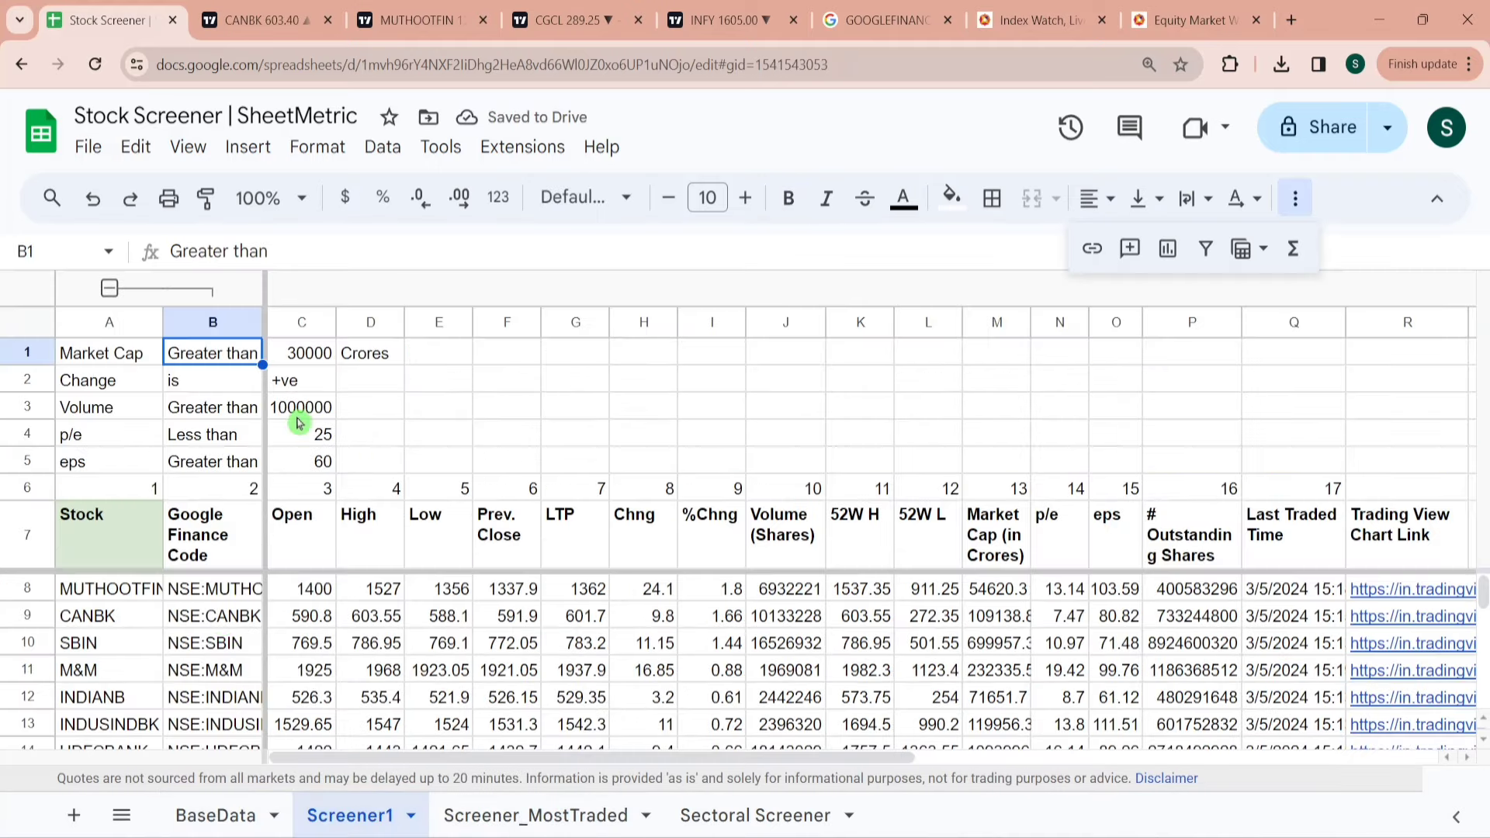
left_click(208, 816)
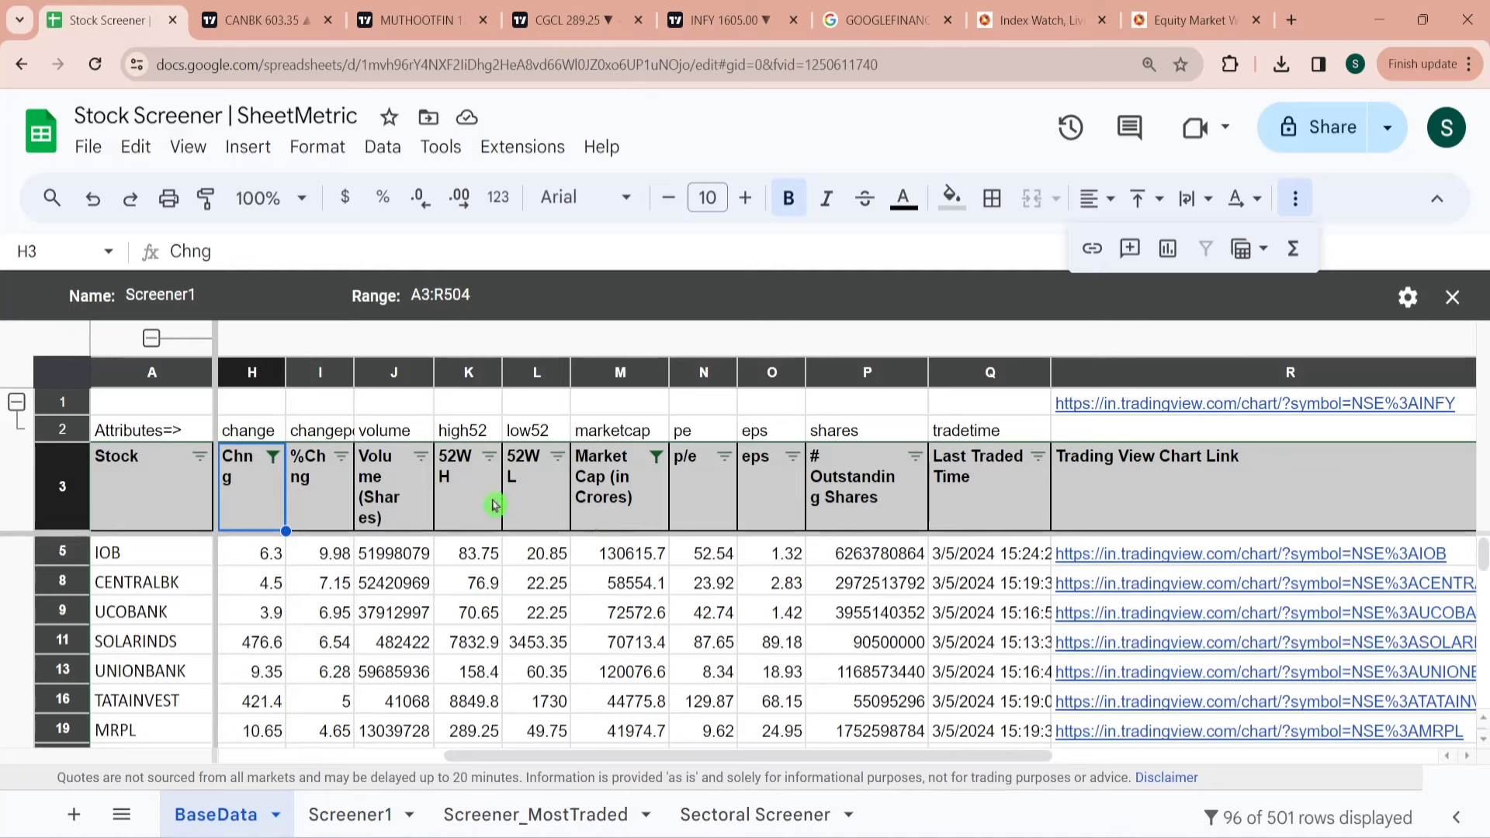
left_click(419, 456)
scroll(416, 583, "down", 2)
left_click(233, 599)
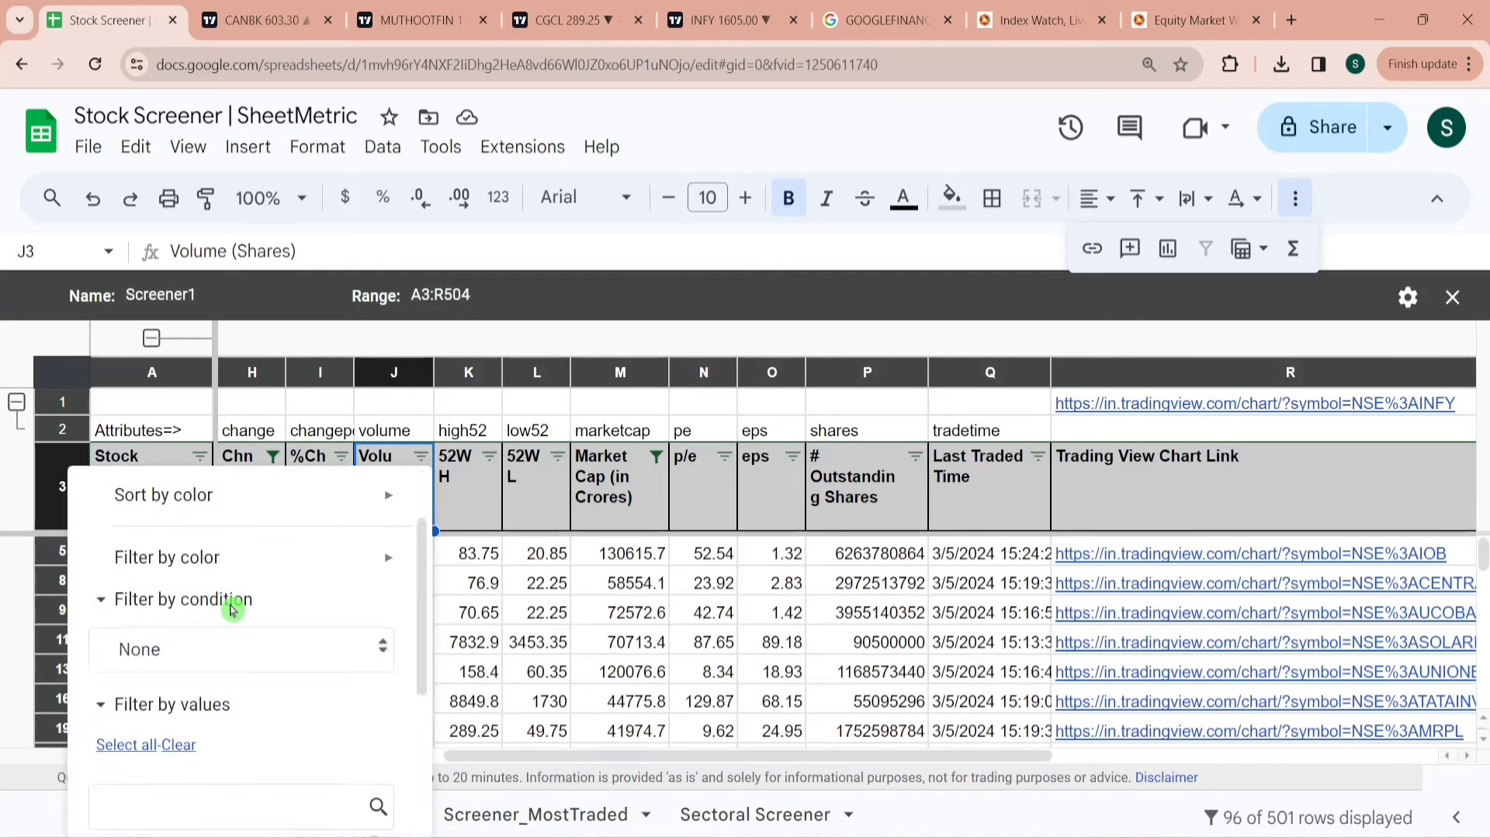
left_click(293, 646)
left_click(432, 640)
scroll(377, 642, "up", 2)
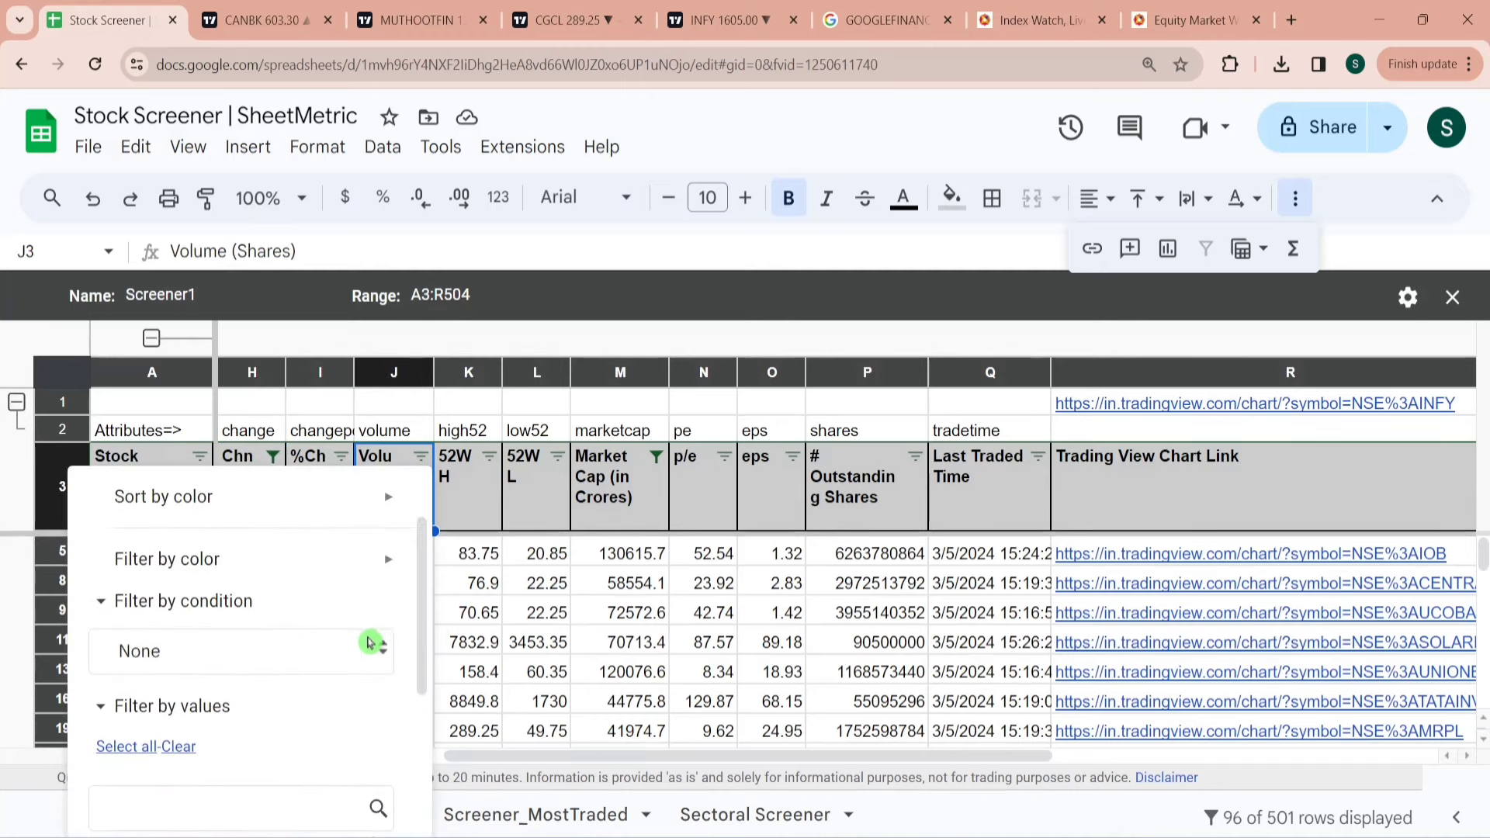
left_click(336, 647)
left_click_drag(336, 646, 326, 748)
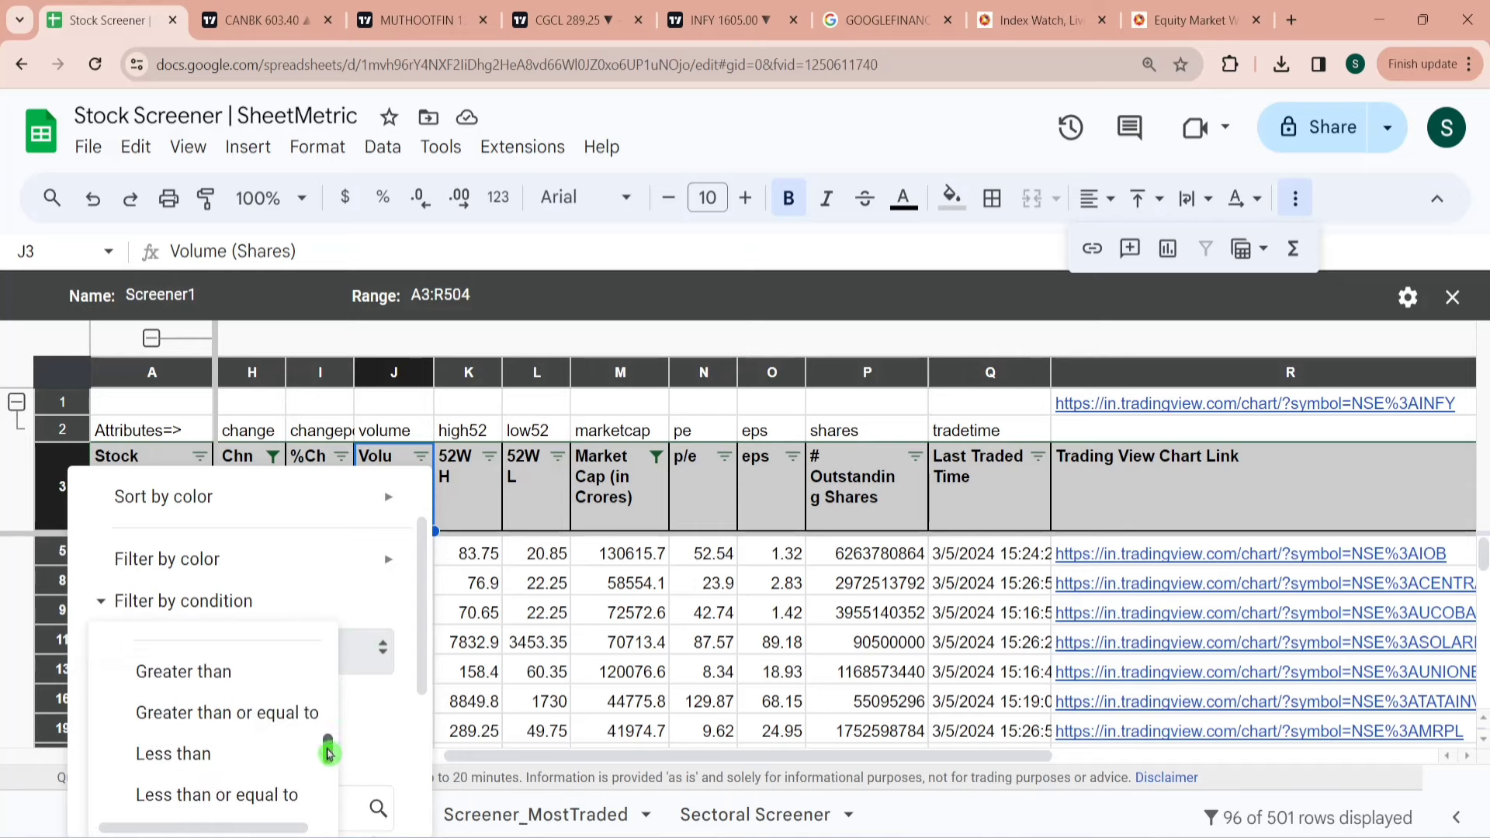
left_click(246, 679)
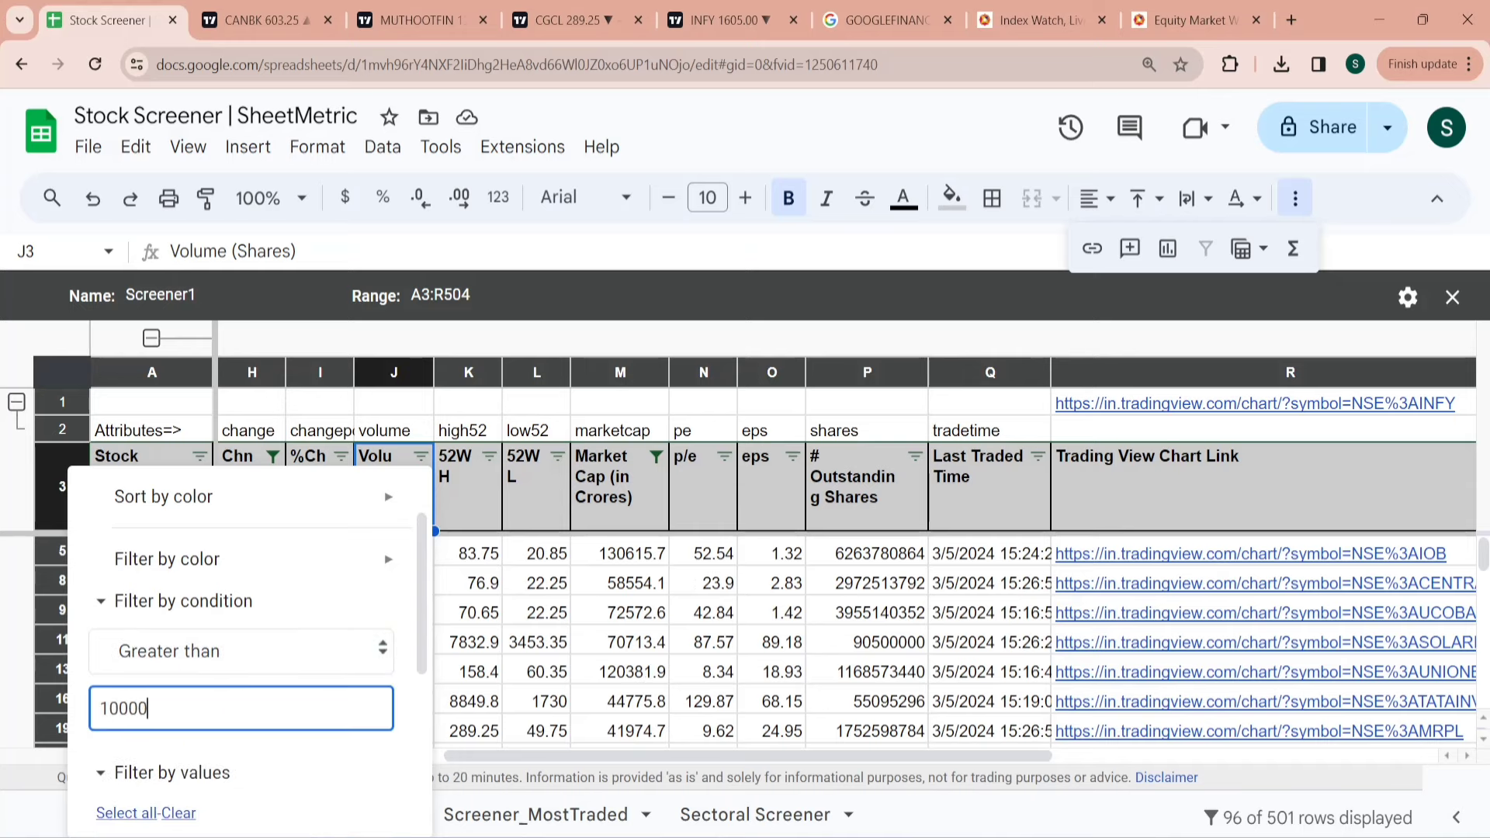
scroll(376, 702, "down", 5)
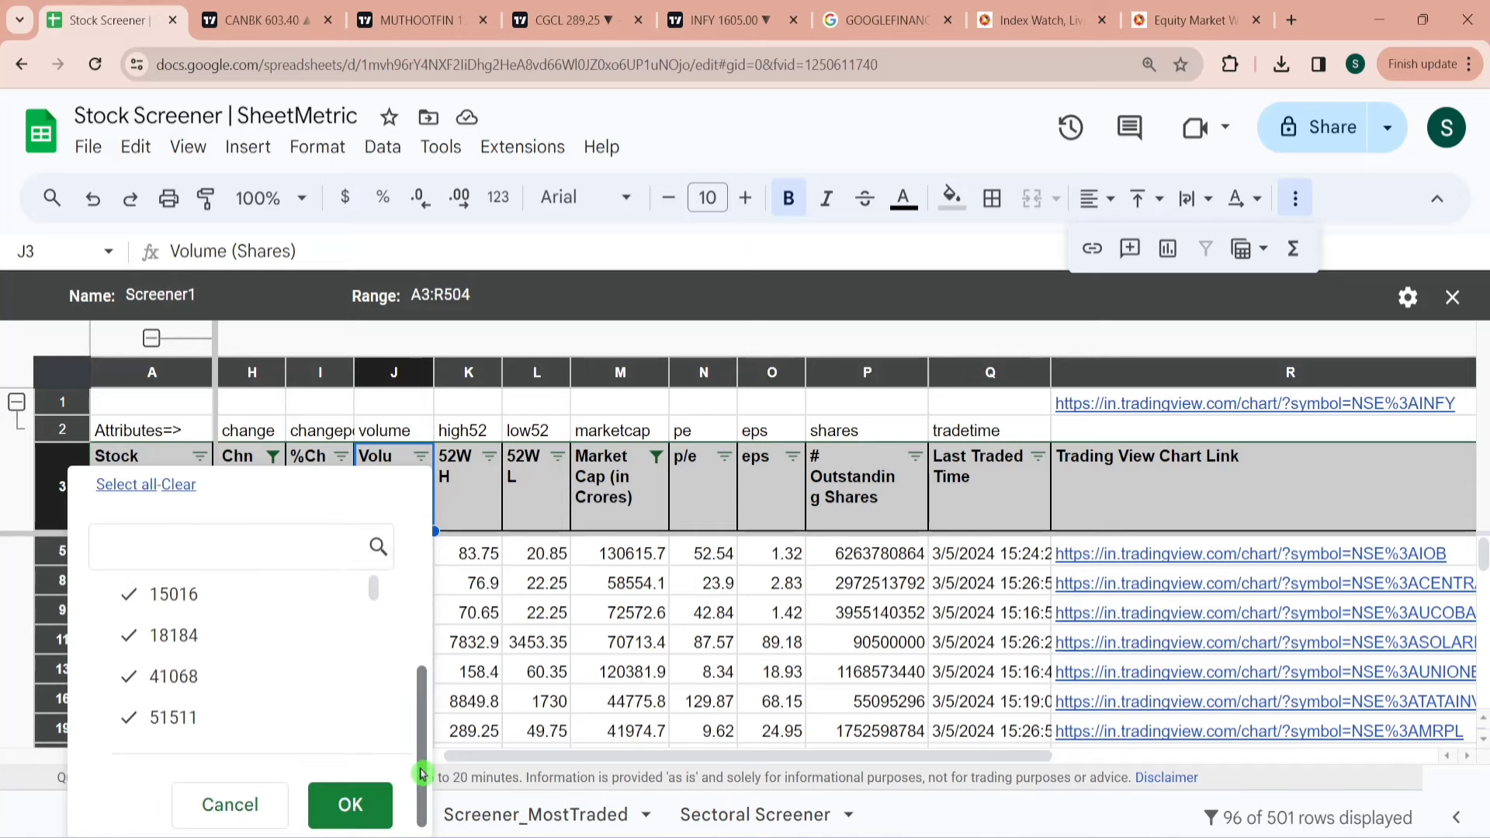
left_click(353, 805)
Check the p/e criterion on the Screener1 sheet and filter the p/e column of the BaseData filter view by Less than 25.
left_click(365, 815)
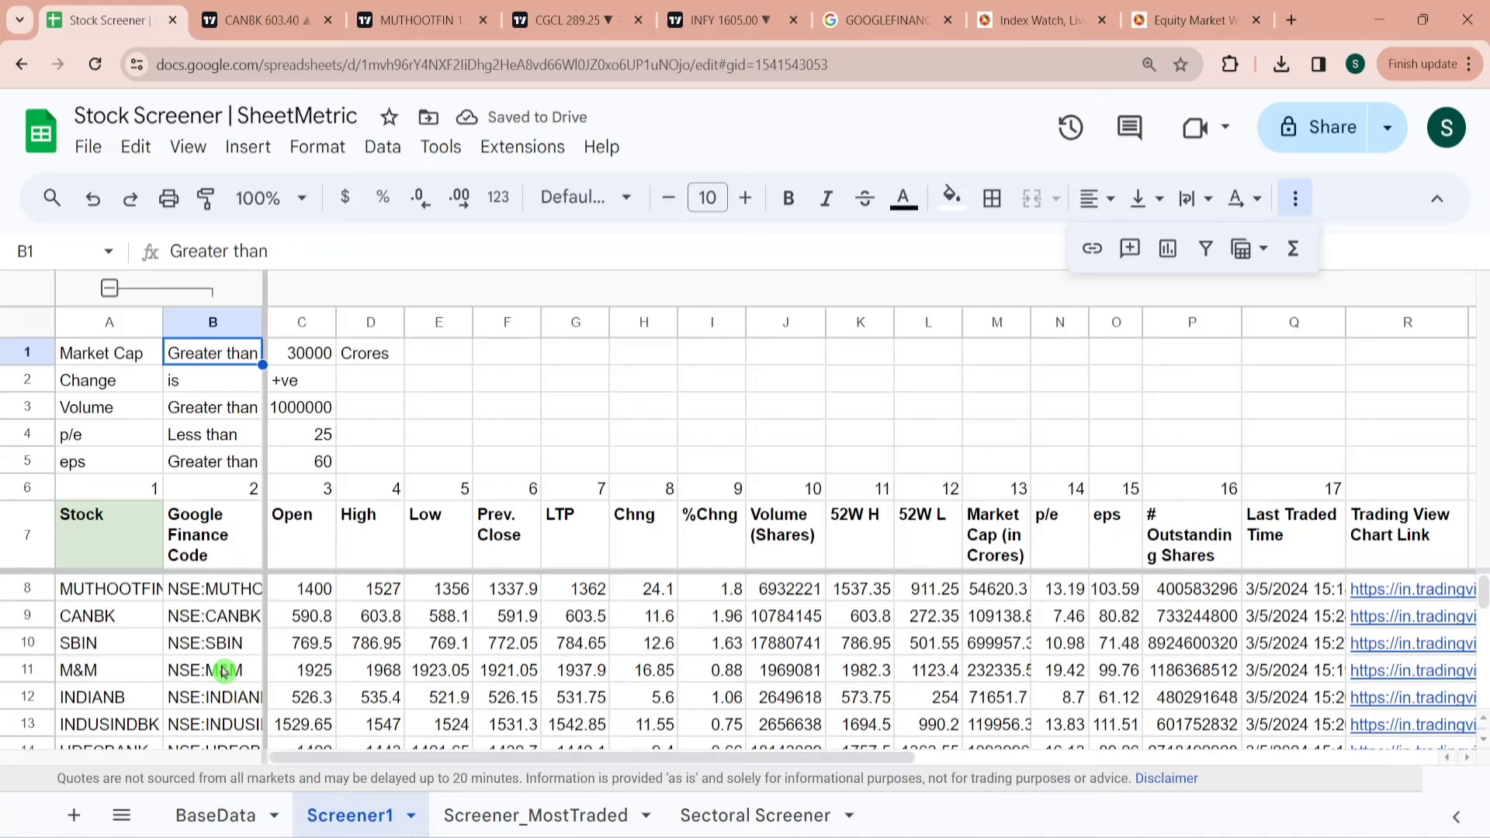
left_click(315, 435)
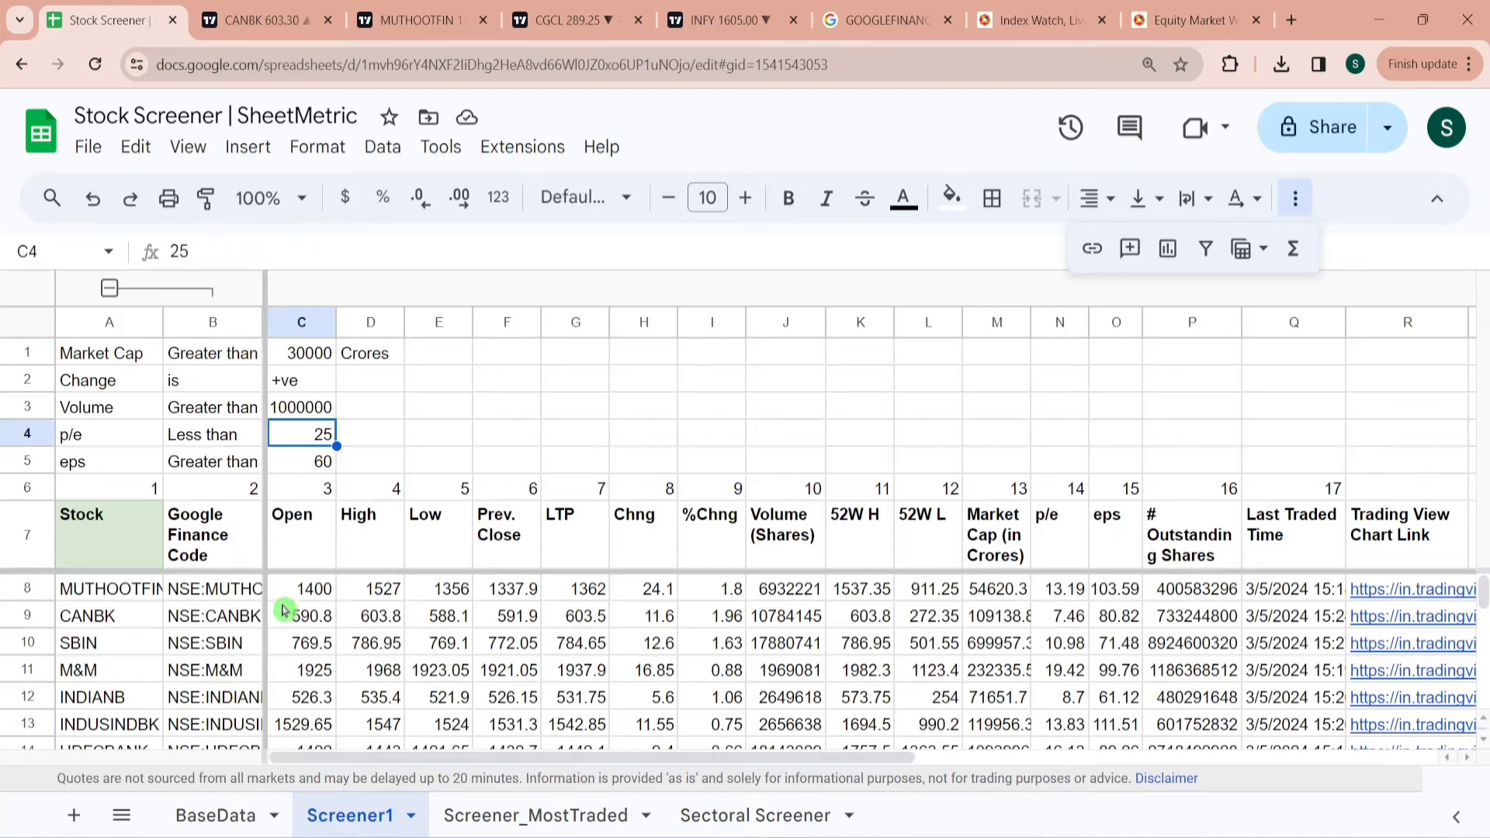
left_click(229, 815)
left_click(723, 460)
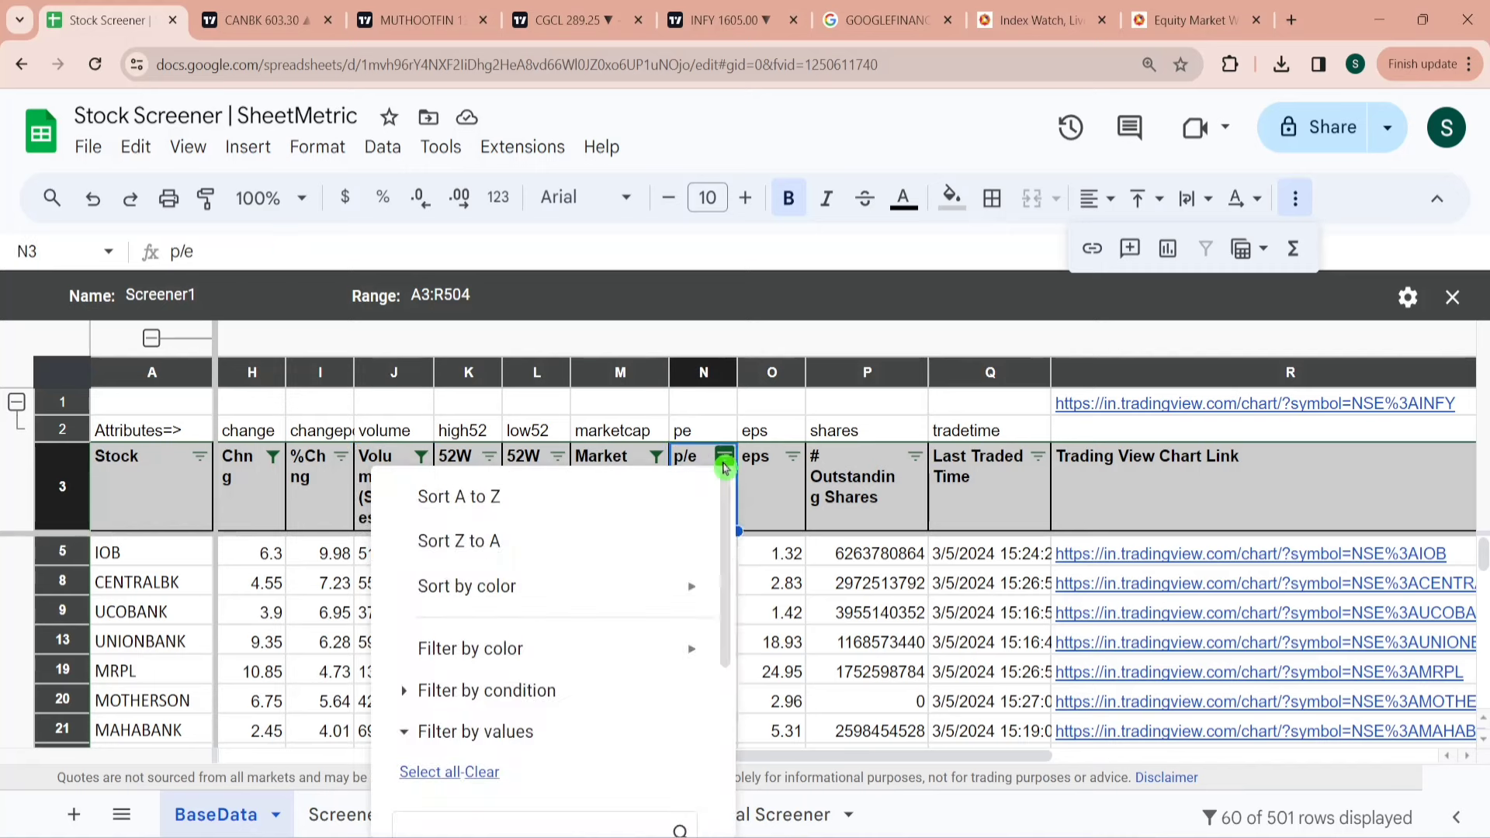
left_click(610, 691)
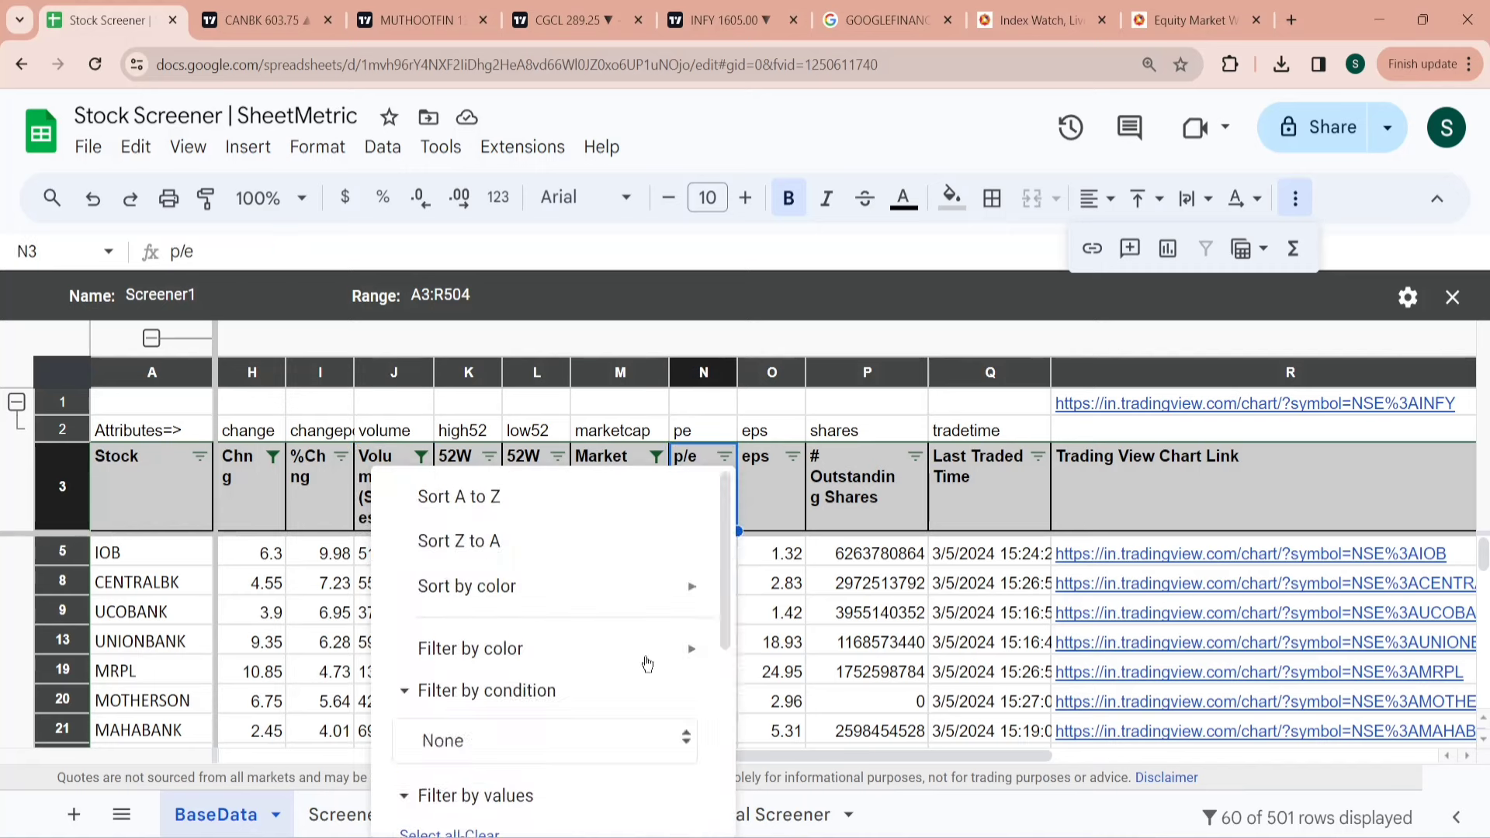
scroll(734, 589, "down", 2)
left_click(648, 594)
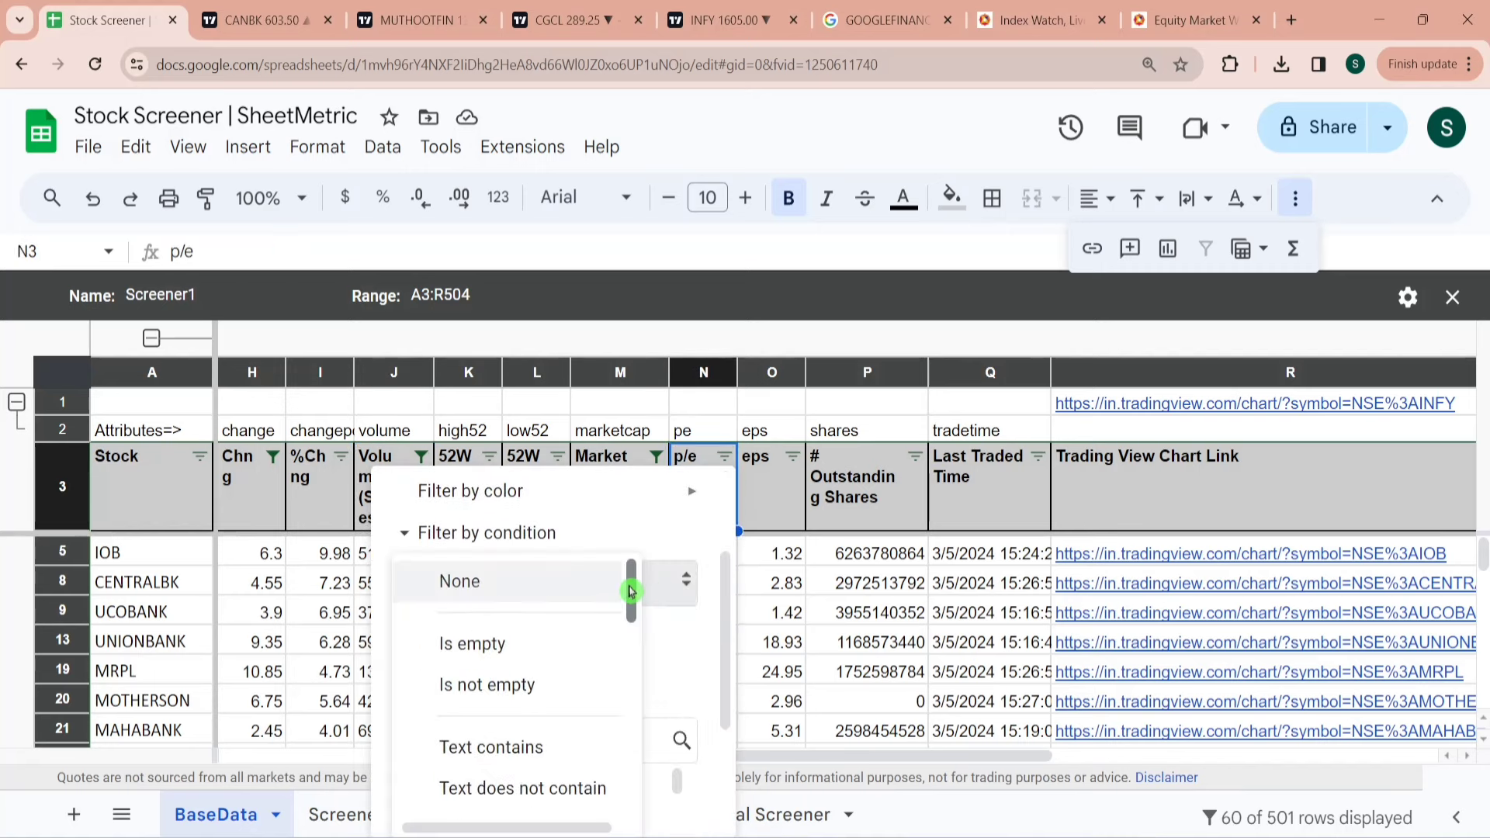
left_click_drag(648, 594, 632, 737)
left_click(505, 661)
left_click(542, 651)
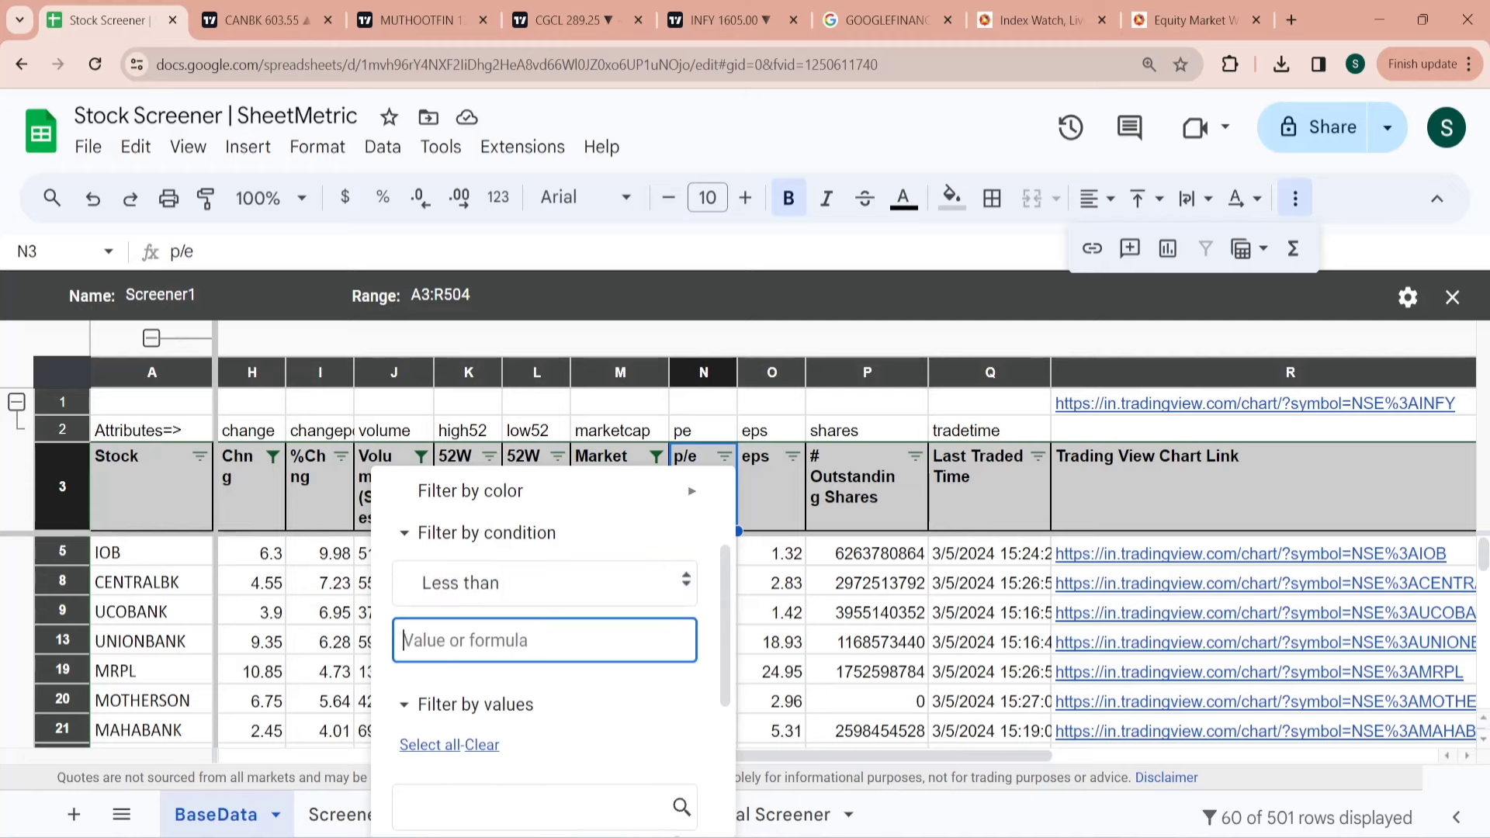
type("25")
scroll(725, 655, "down", 4)
left_click(654, 796)
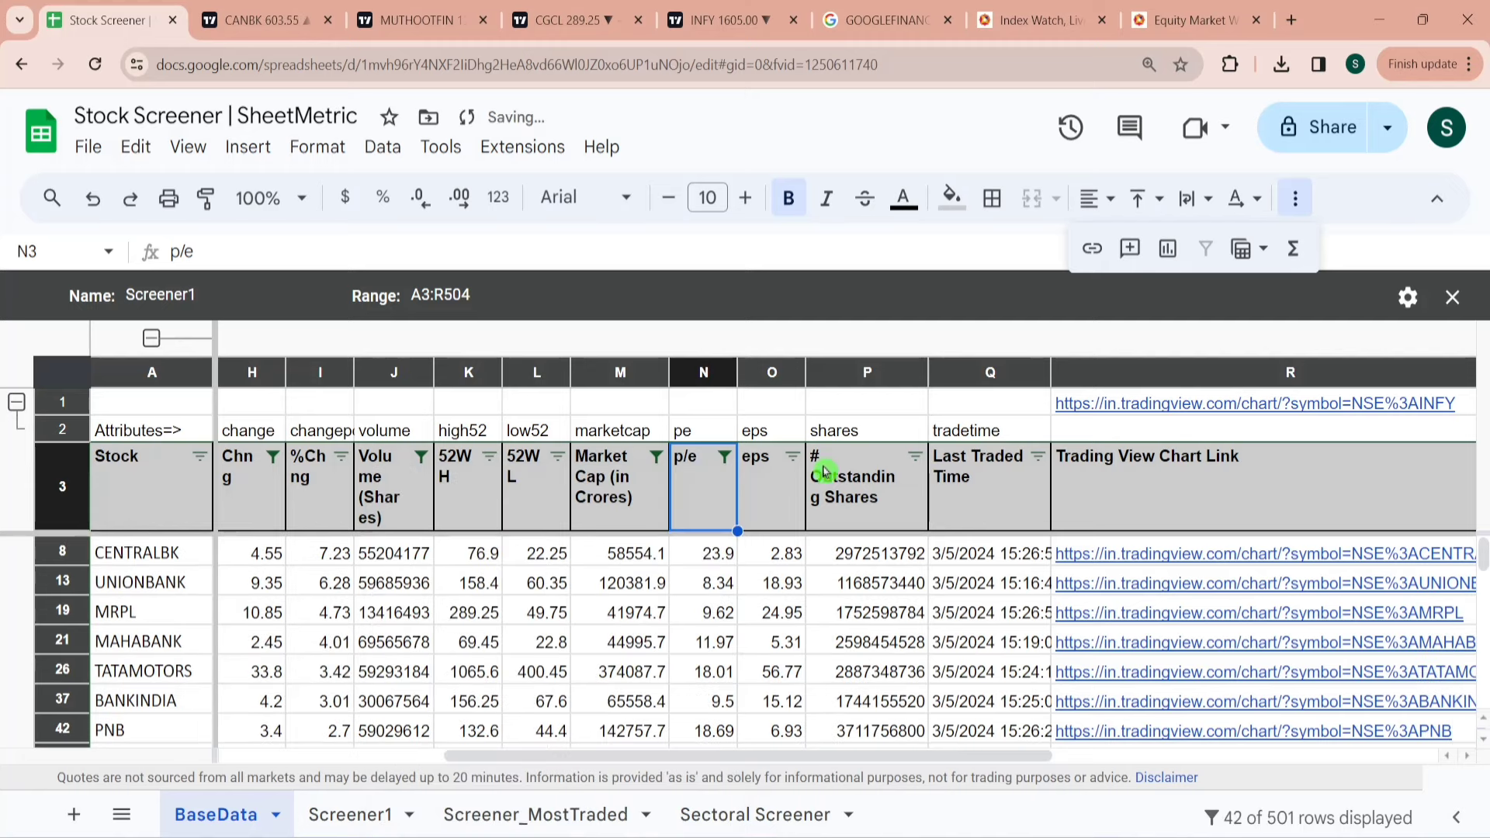
Filter the eps column of the filter view by the condition Greater than 60.
left_click(793, 456)
scroll(800, 574, "down", 1)
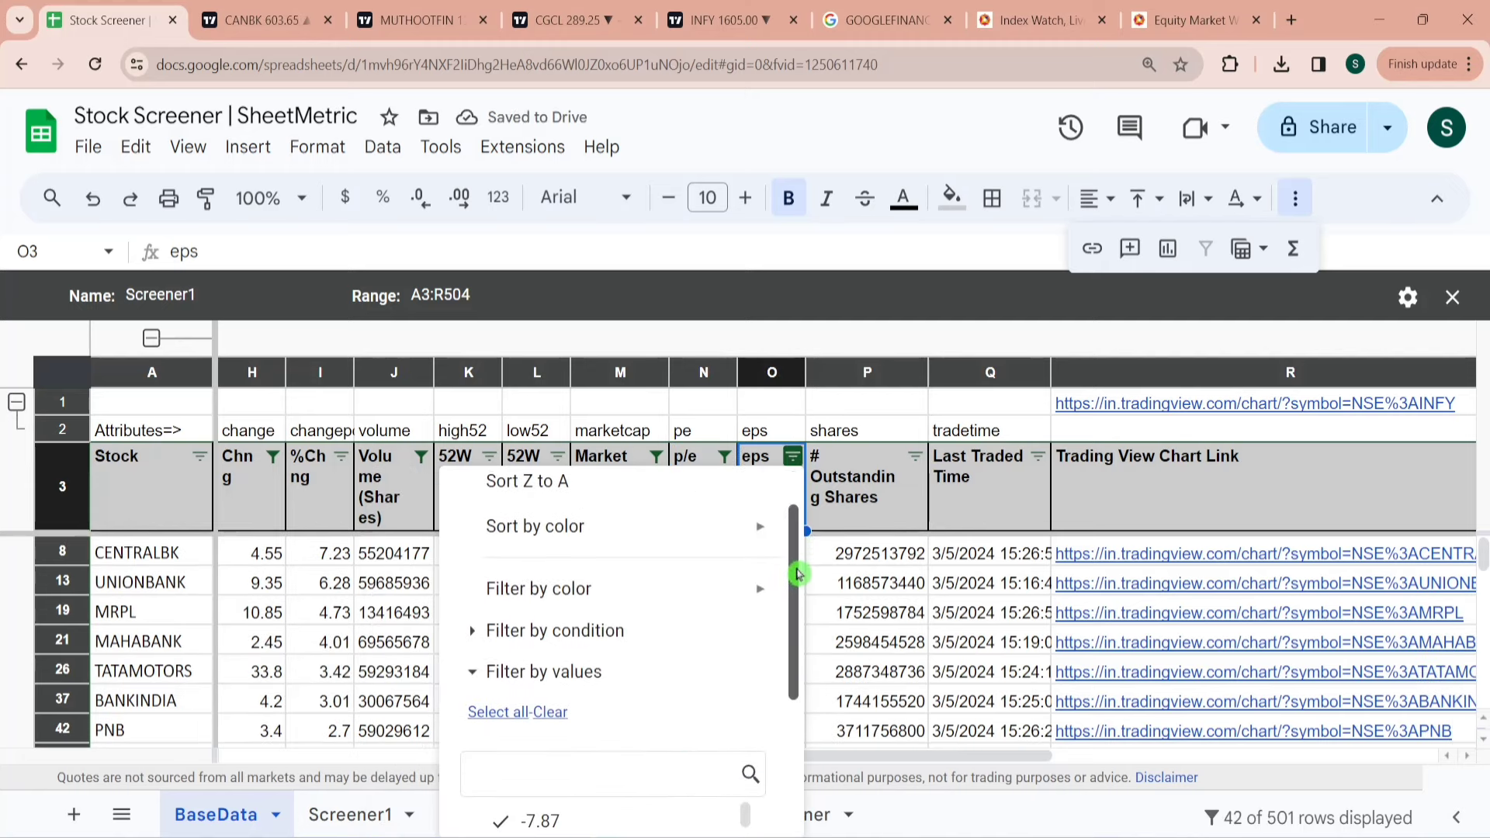
left_click(572, 640)
left_click(721, 666)
left_click_drag(790, 613, 786, 662)
left_click(745, 534)
scroll(683, 660, "down", 5)
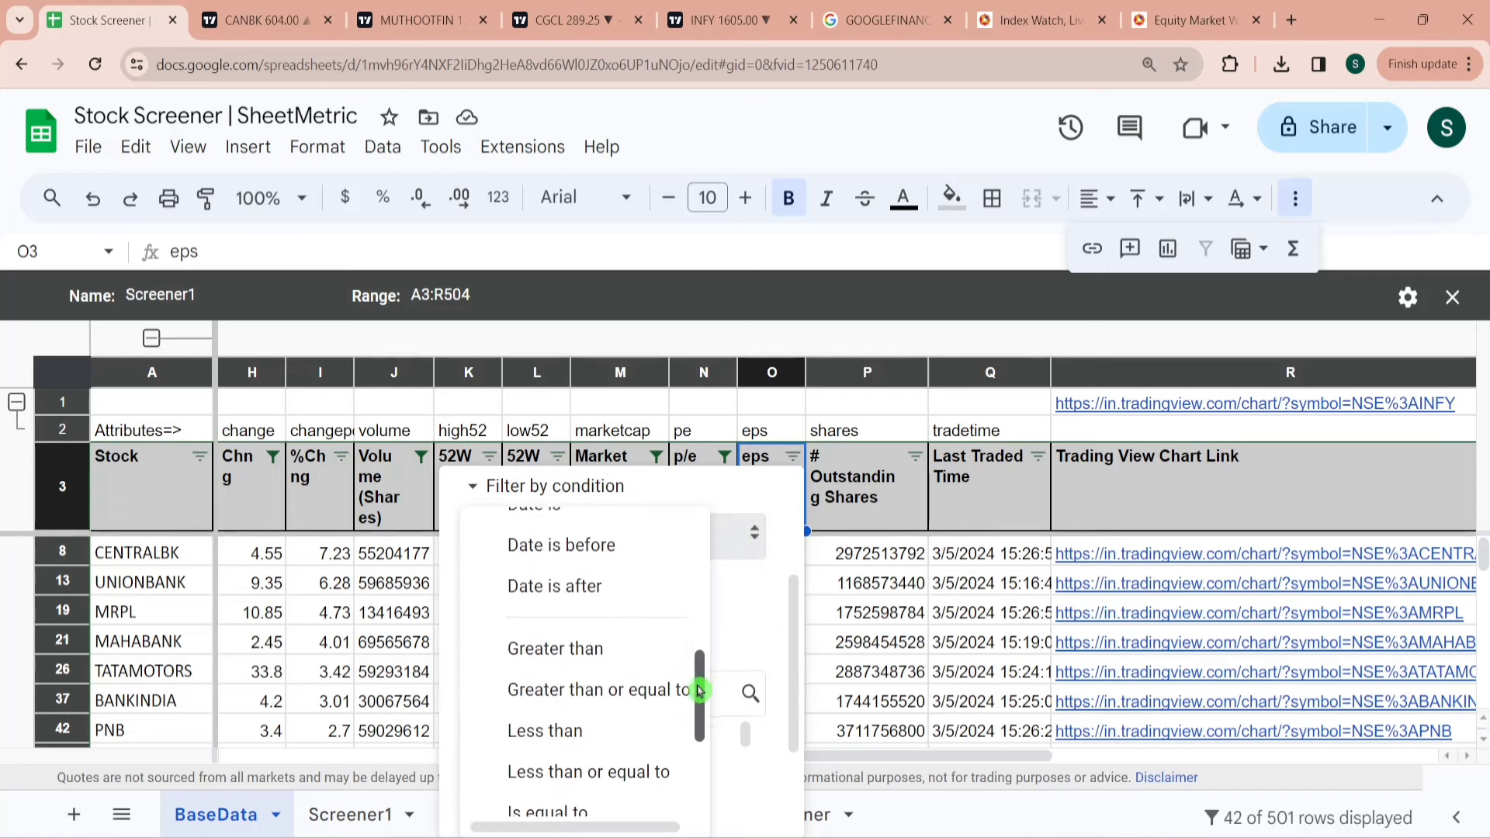
left_click(614, 659)
type("60")
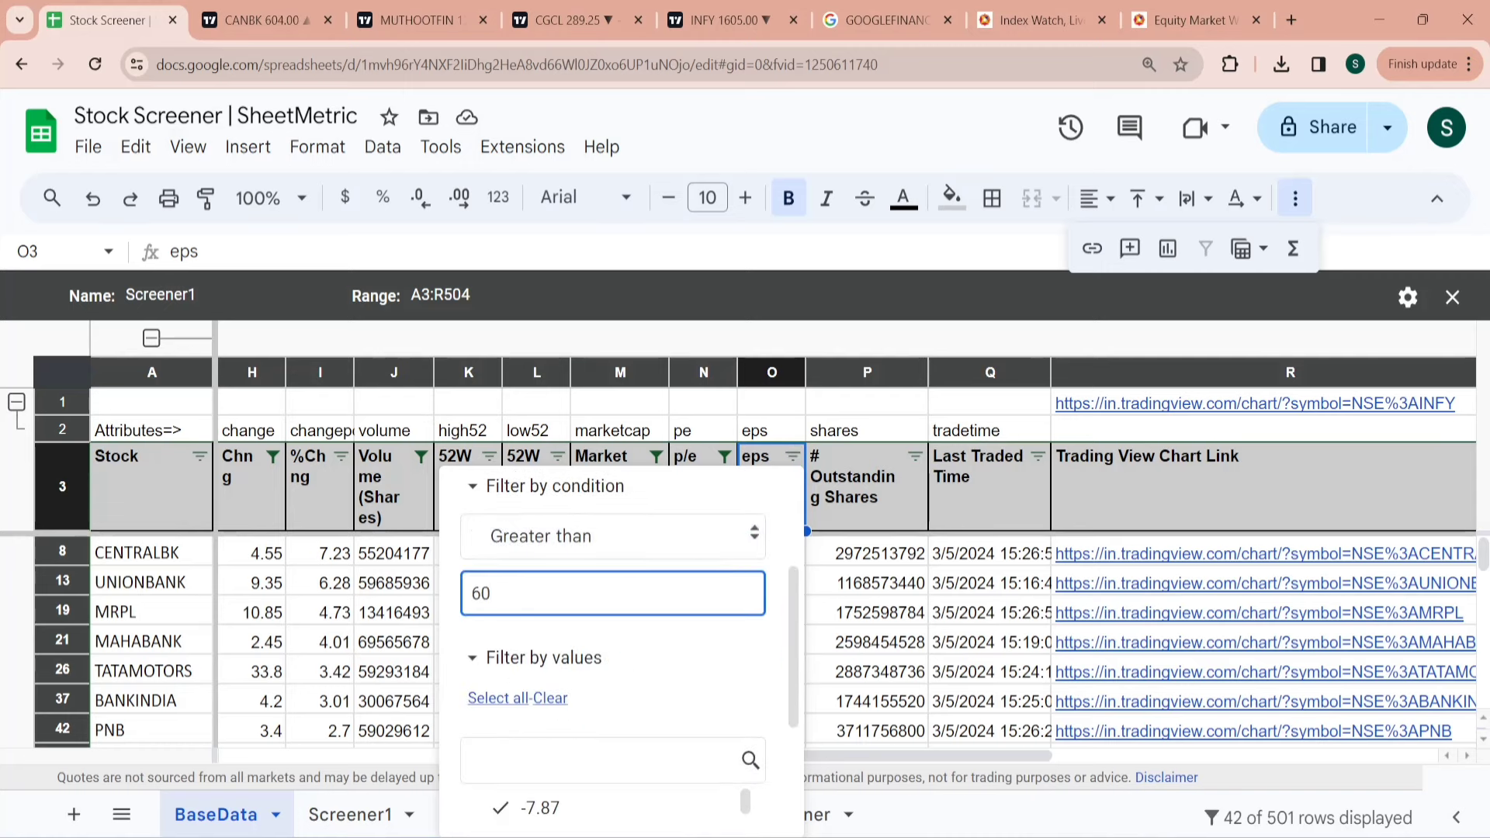
left_click_drag(791, 621, 786, 741)
left_click(718, 825)
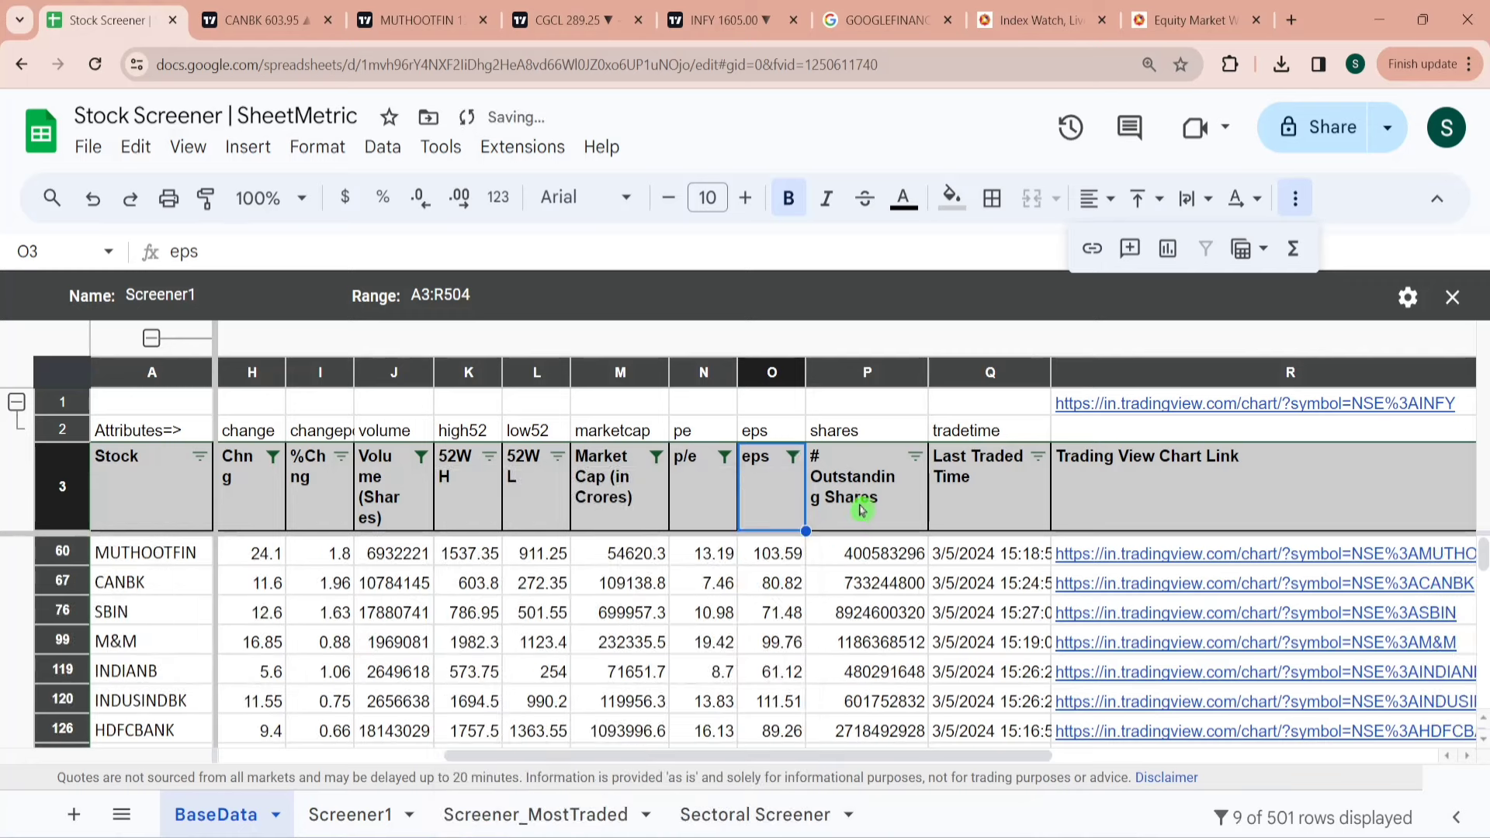
Compare the stocks left in the BaseData filter view with the QUERY results on the Screener1 sheet.
left_click(862, 511)
key("Left")
key("Home")
key("Down")
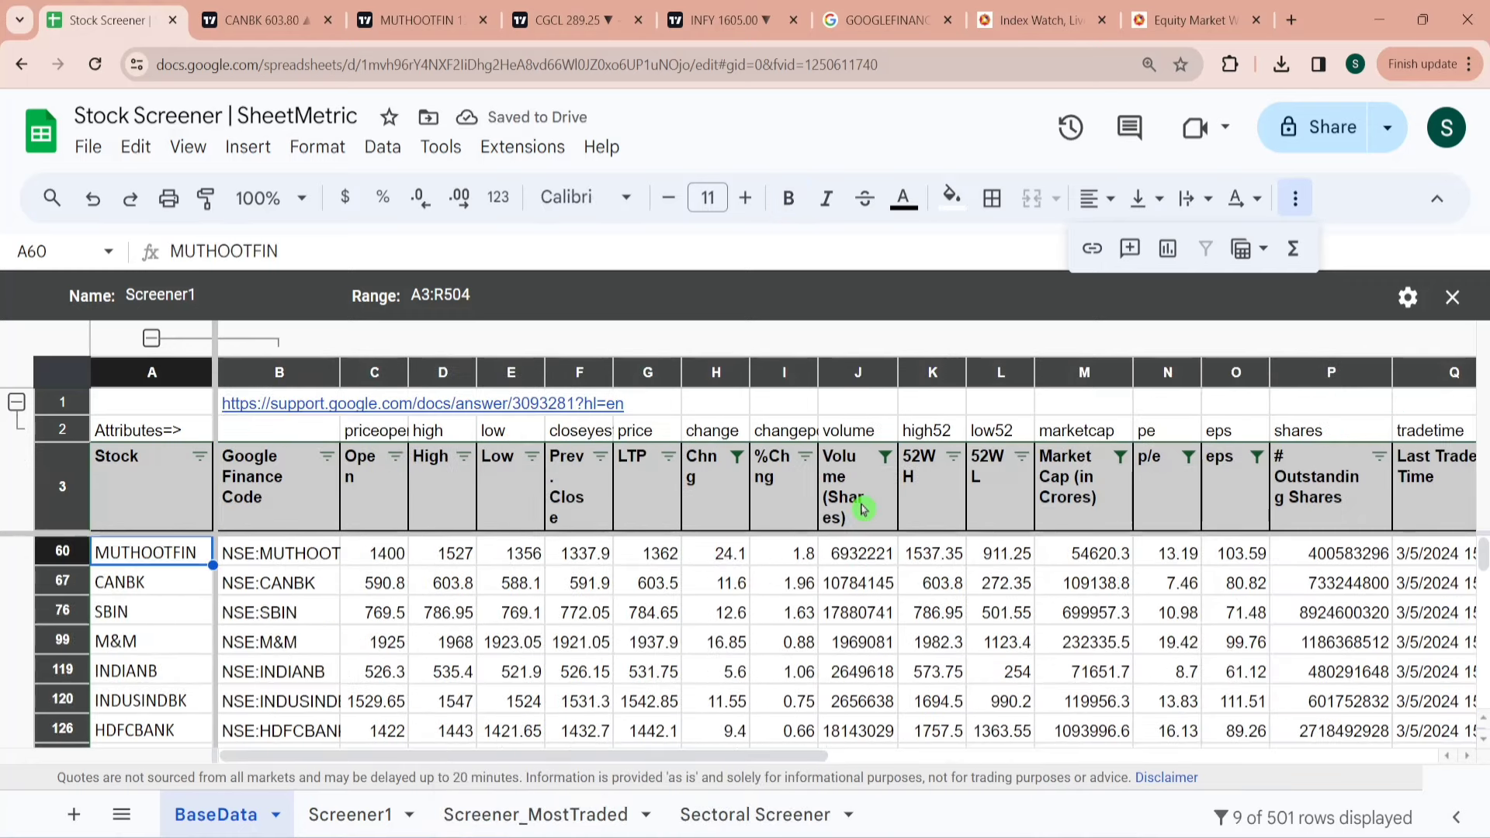
key("ctrl+Down")
key("Up")
key("ctrl+Home")
key("Down")
key("Down")
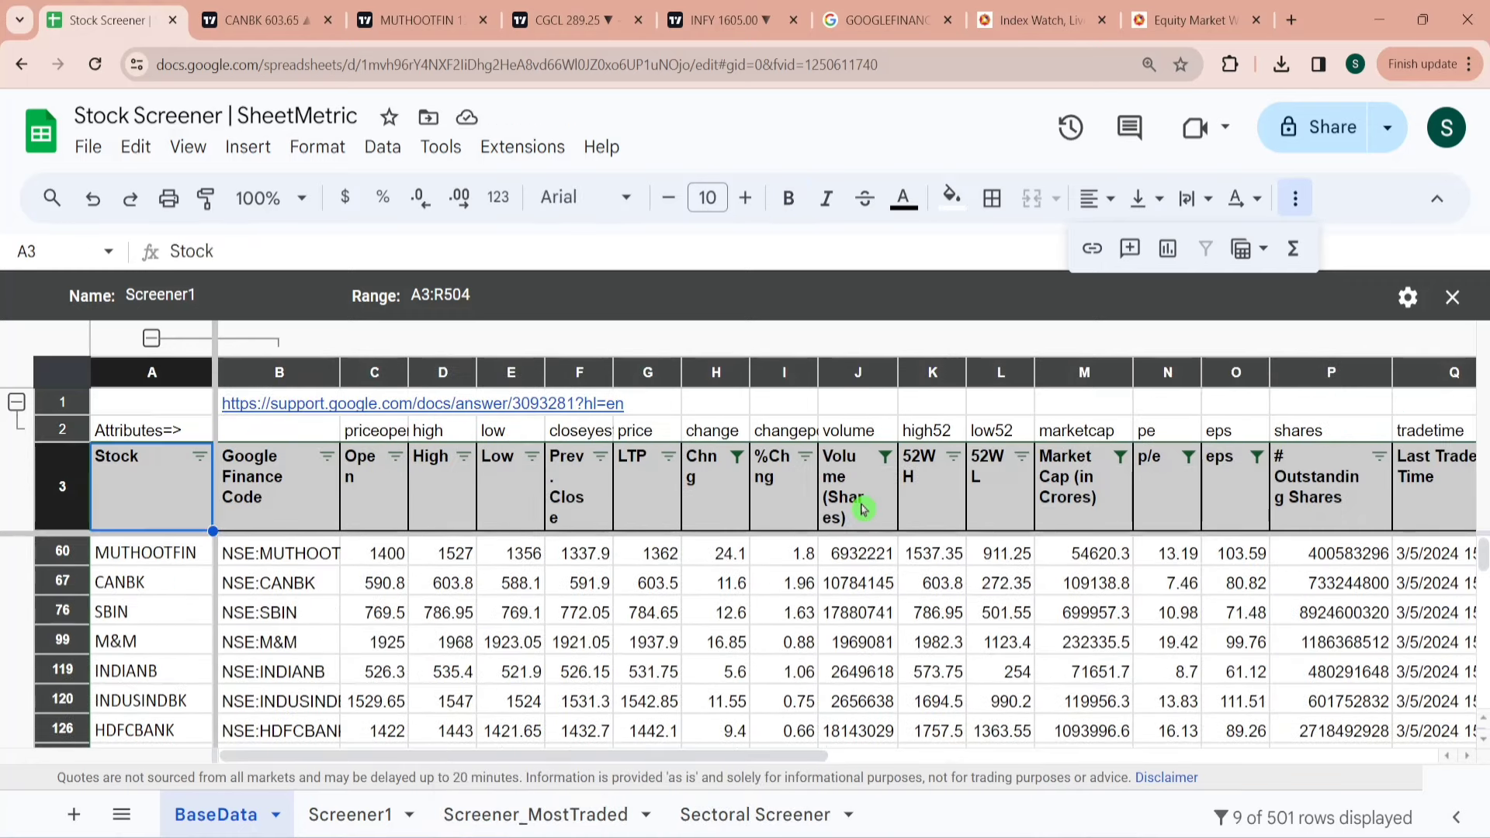
left_click(378, 815)
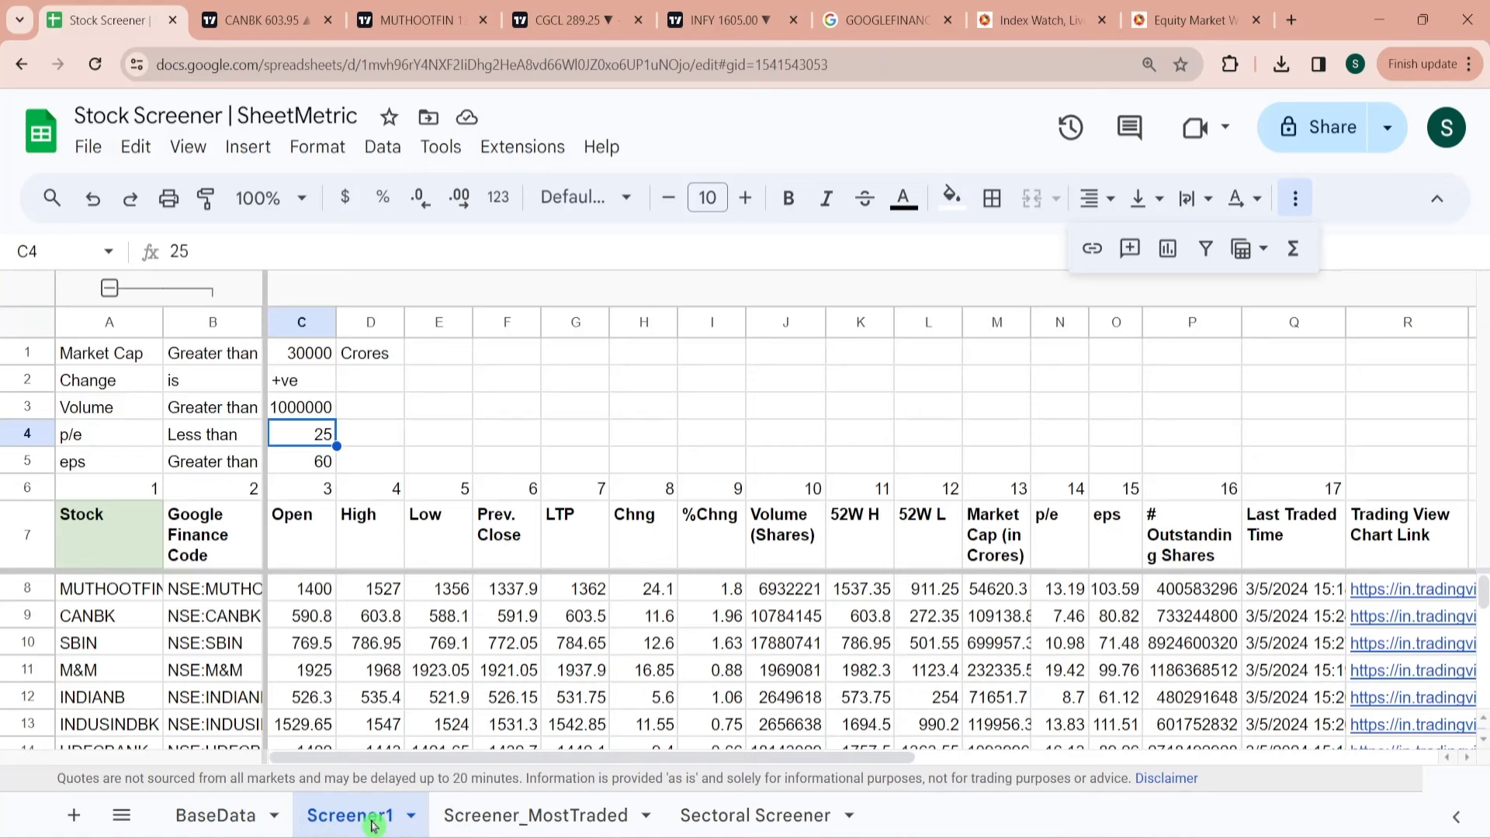
left_click(153, 597)
key("Up")
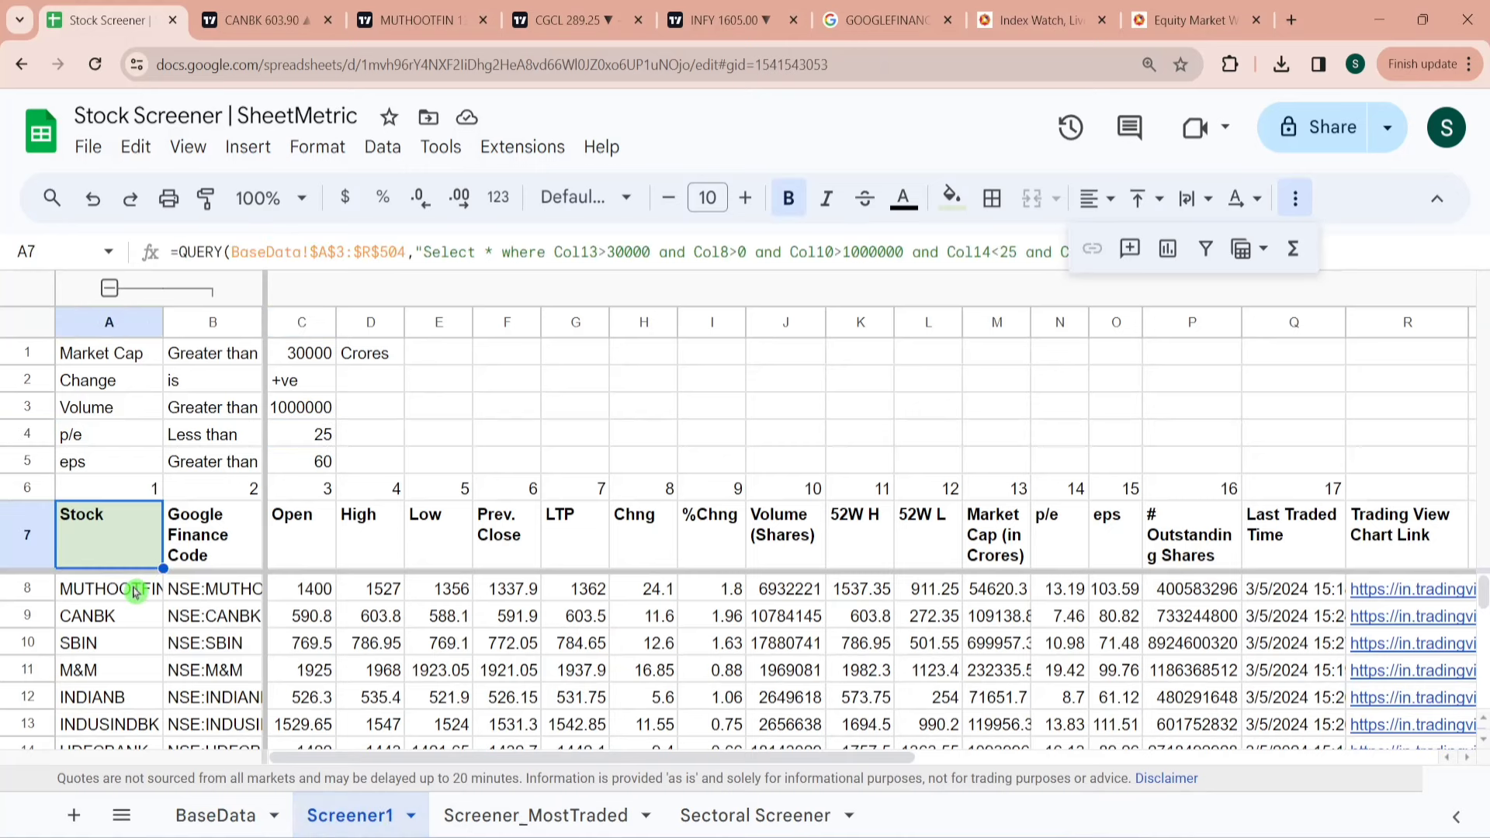
left_click(240, 816)
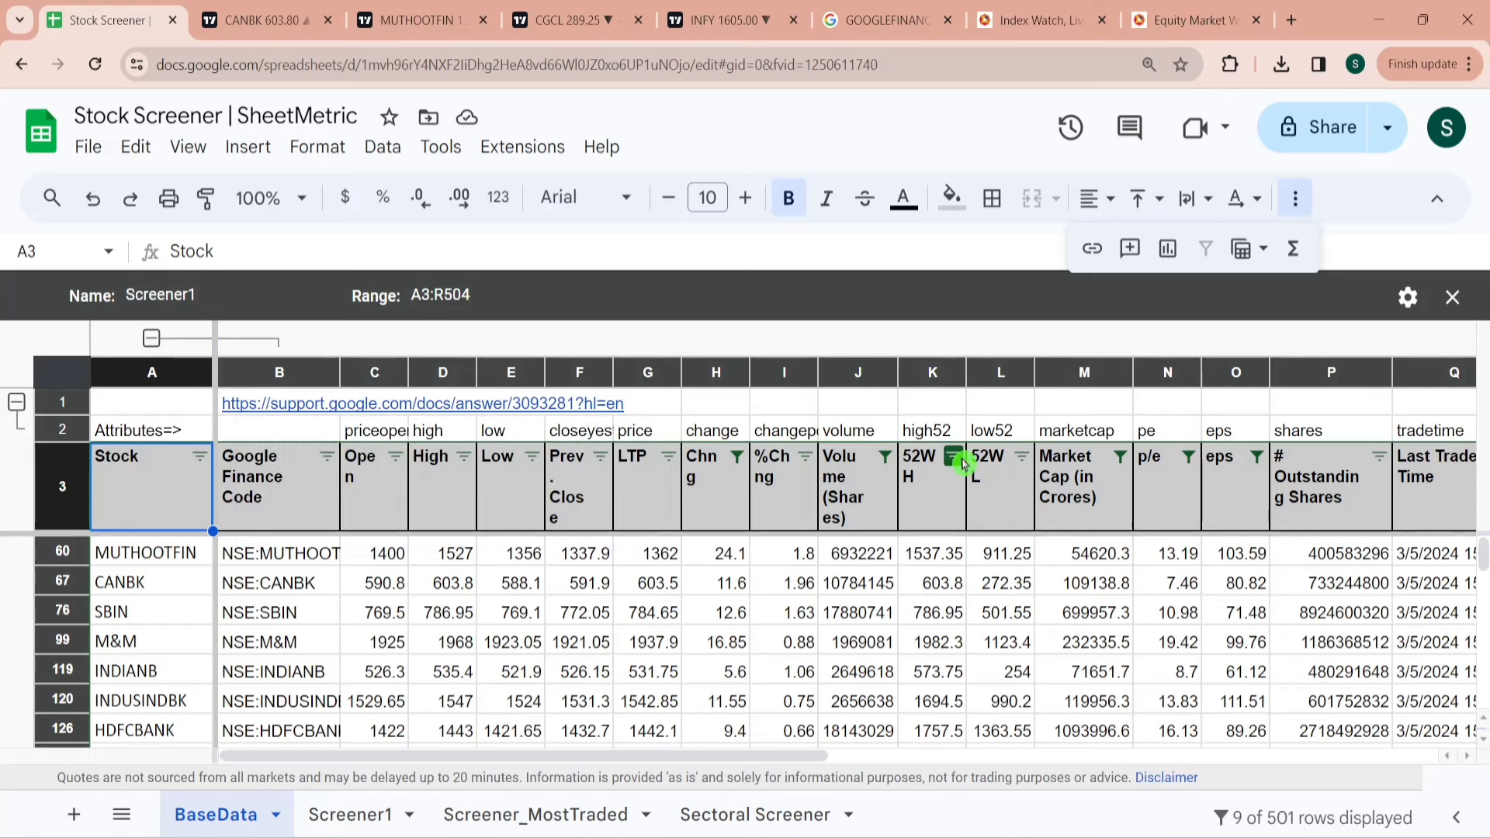
Close the filter view on BaseData and reapply the saved Screener1 filter view.
left_click(1453, 298)
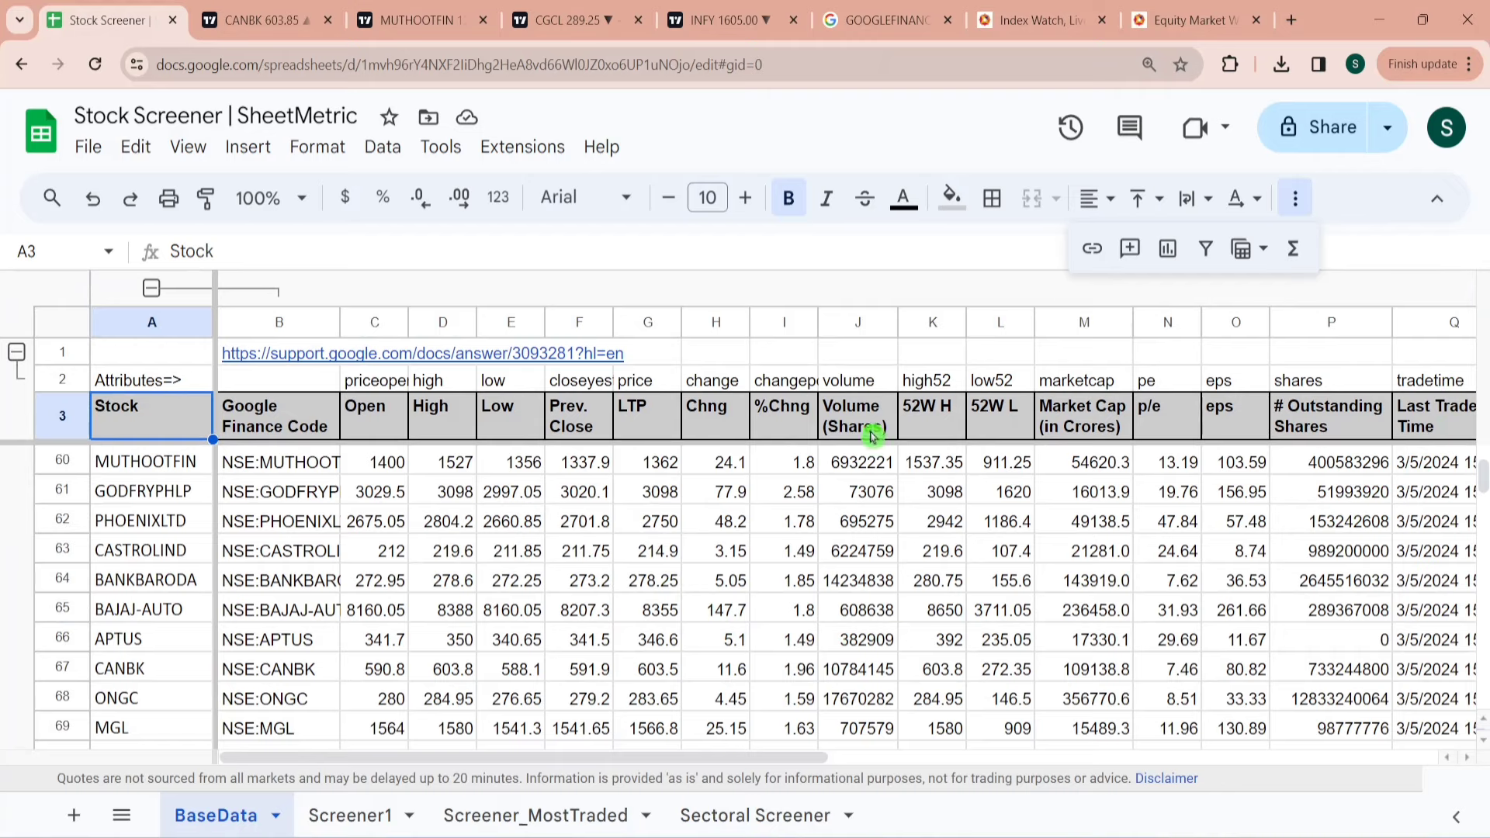
left_click(1251, 257)
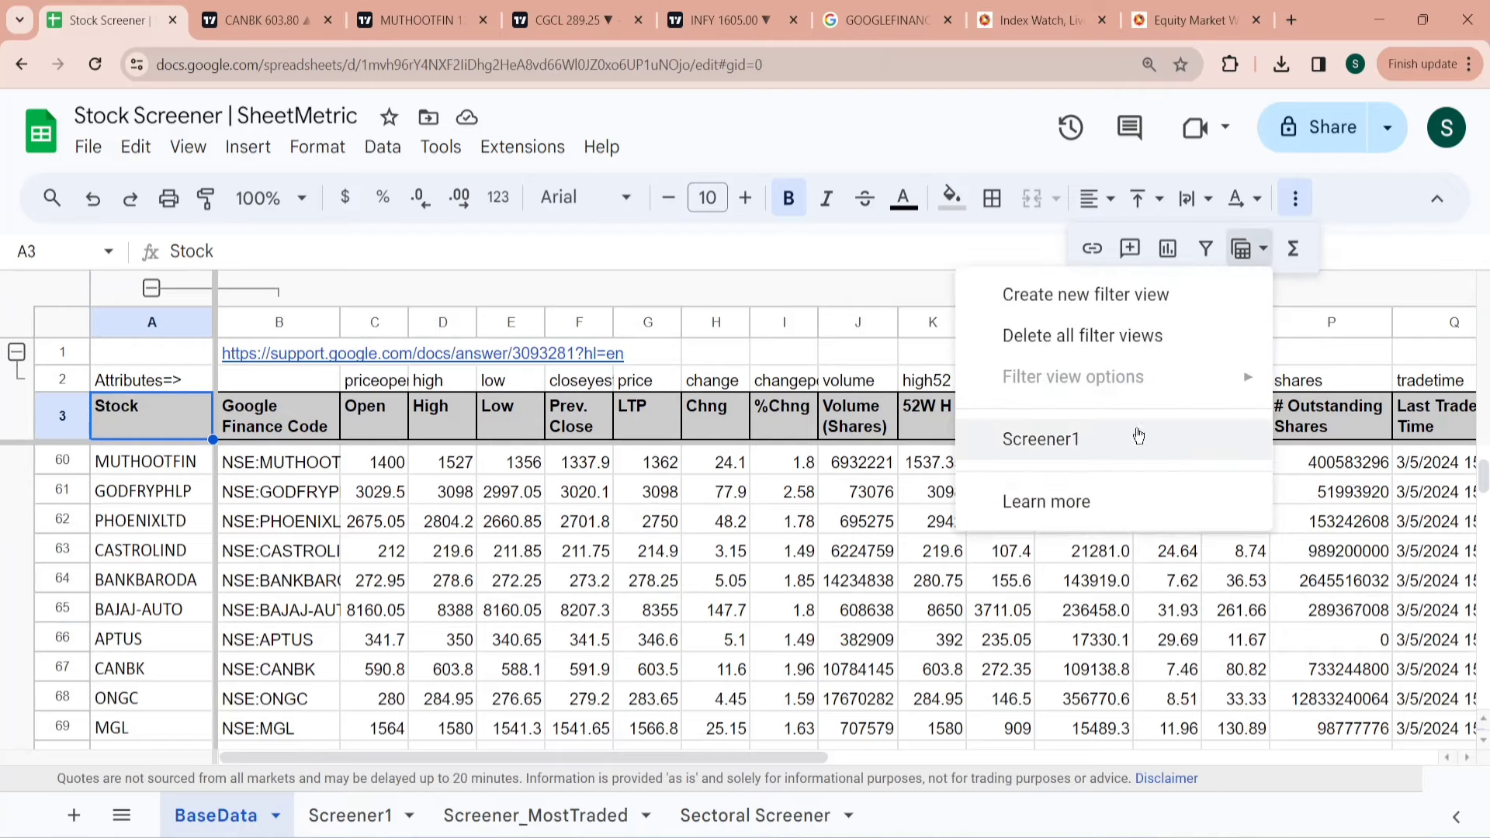
left_click(1102, 455)
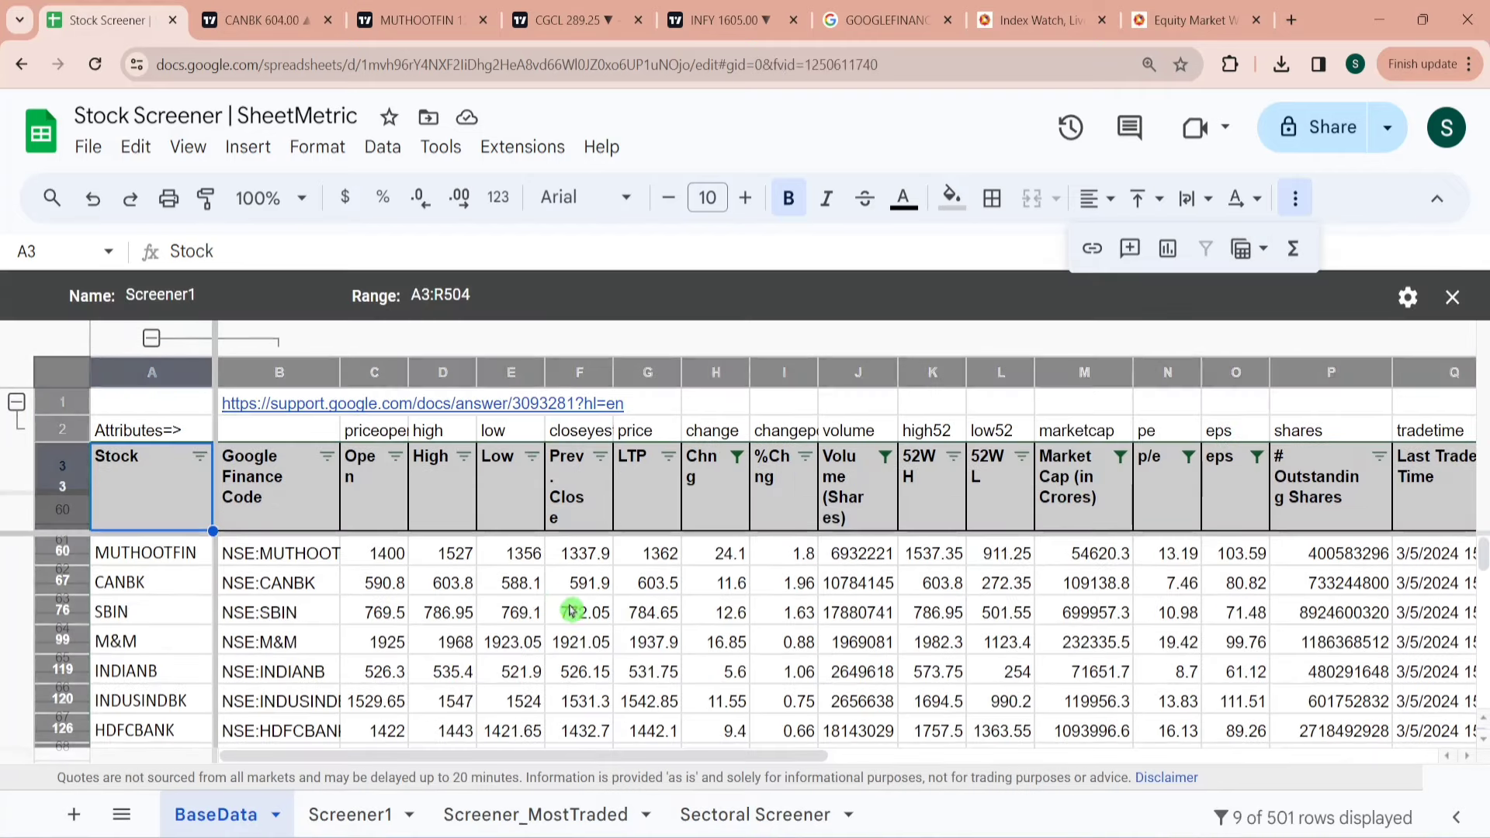
left_click(529, 588)
left_click(1006, 512)
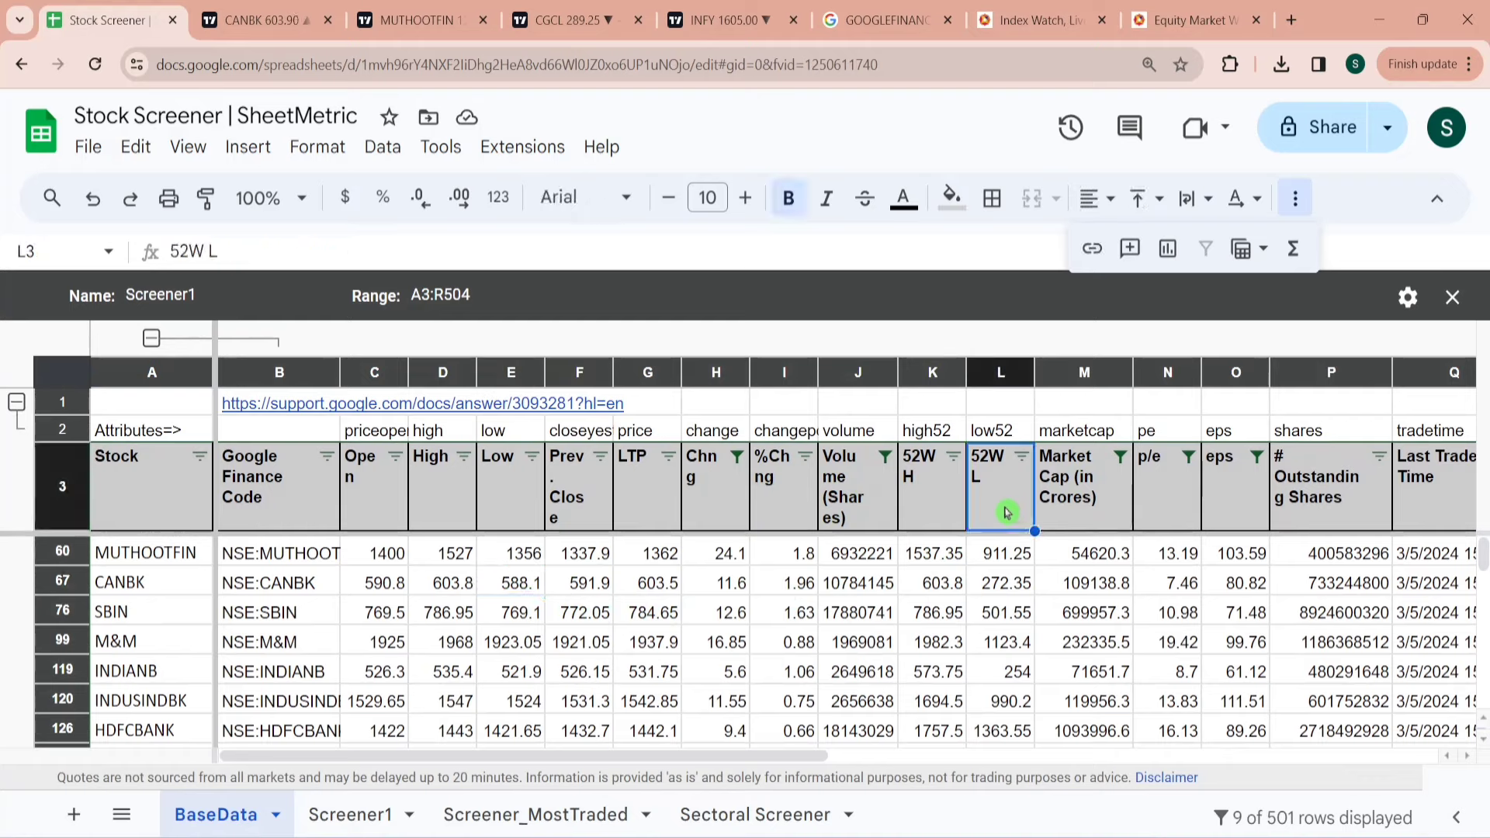
key("Down")
key("Up")
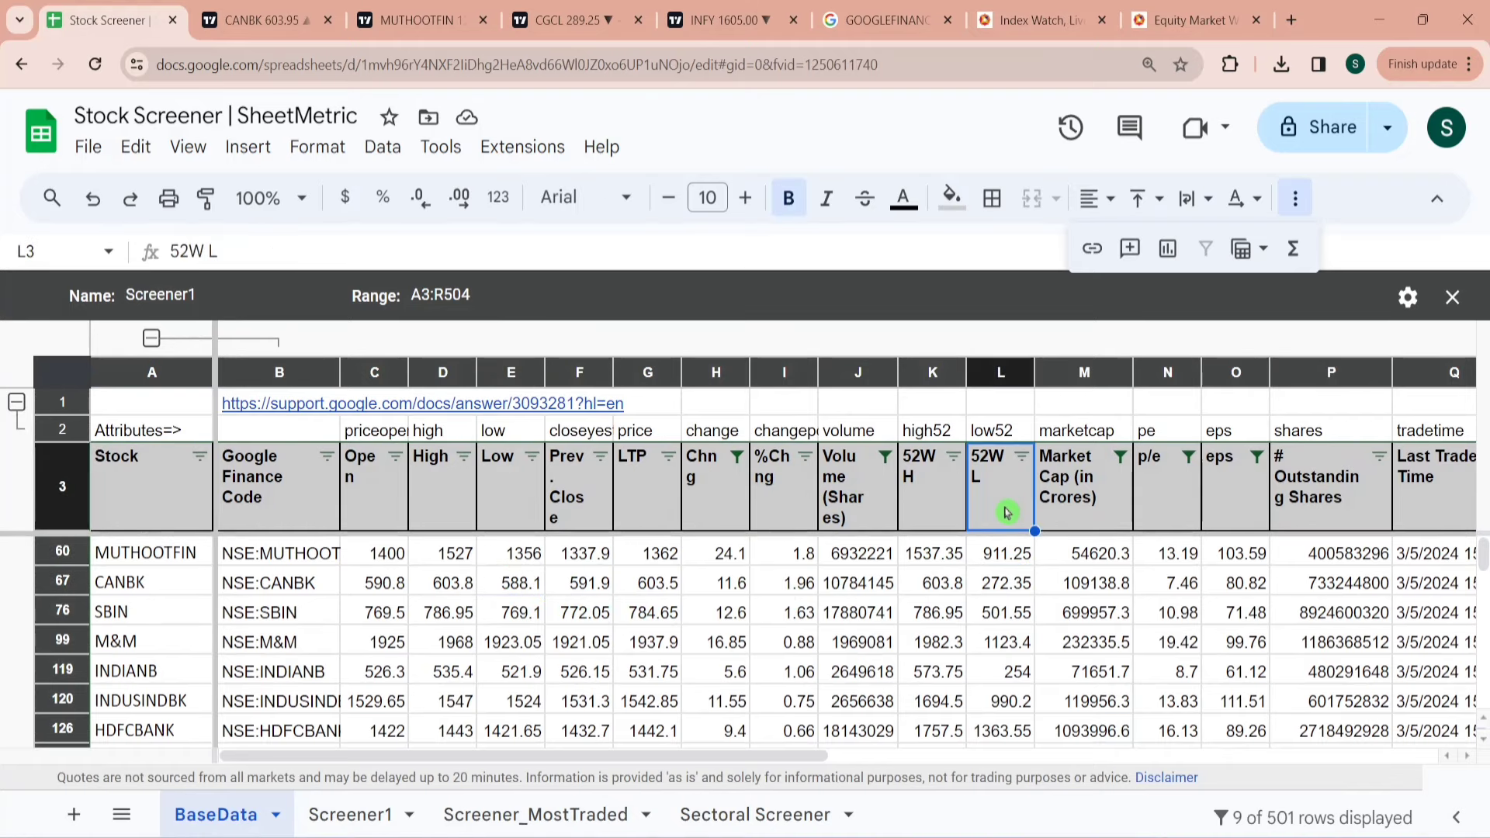
Start a QUERY formula in cell A3 of the Screener_MostTraded sheet.
left_click(357, 819)
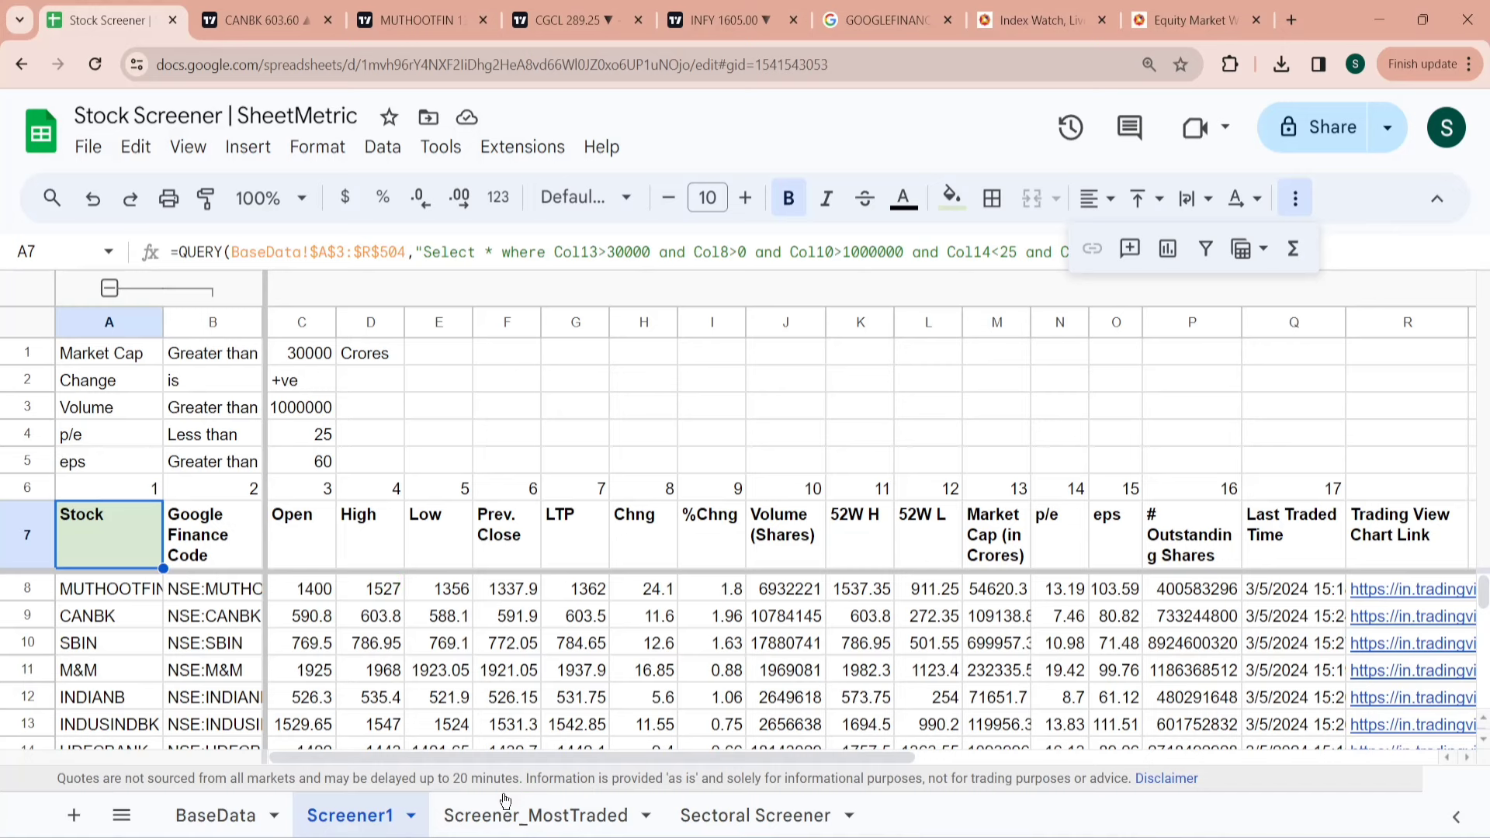
left_click(485, 817)
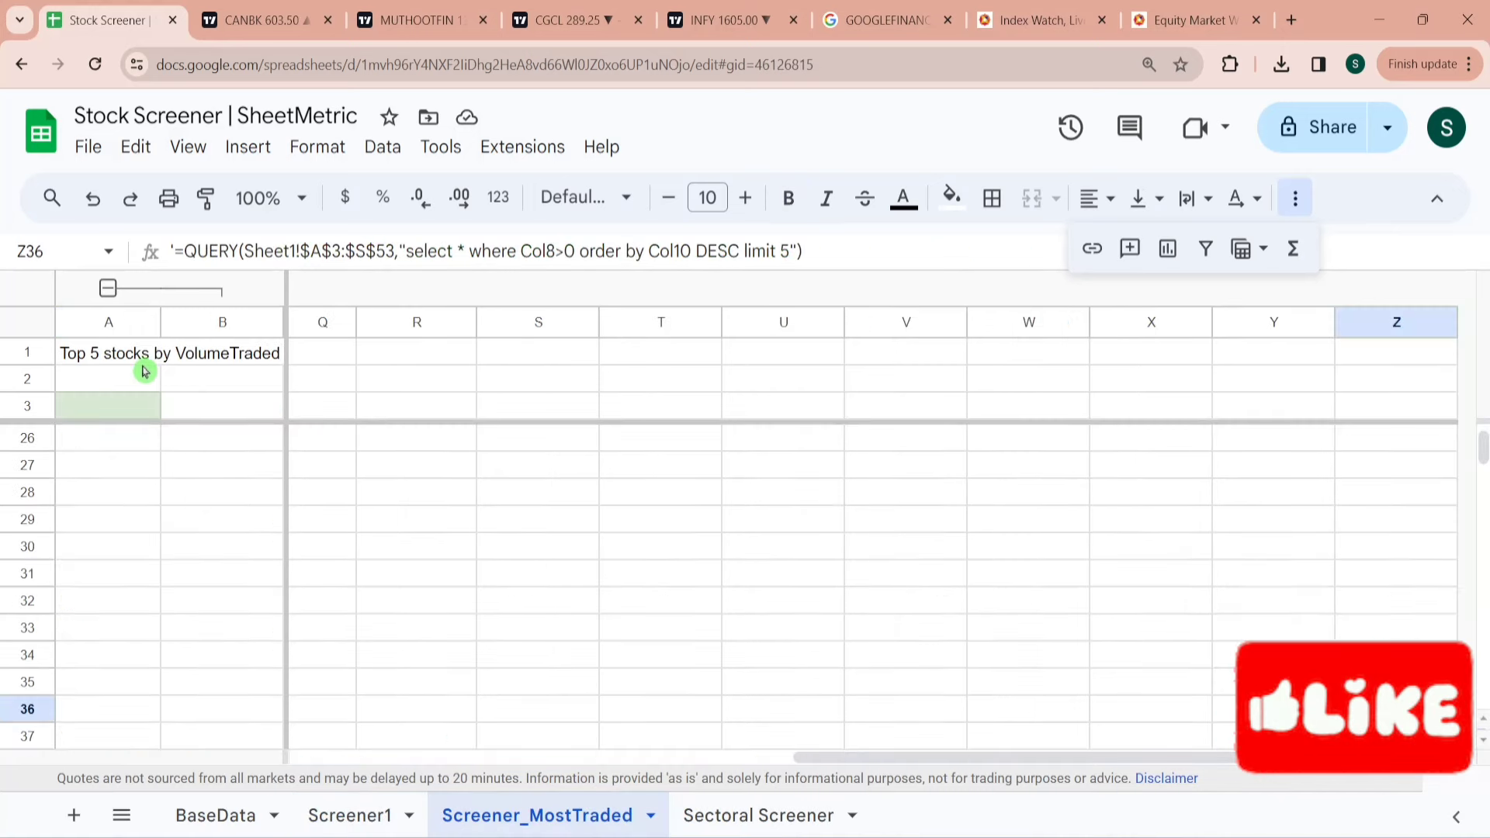
left_click(137, 407)
type("=Query")
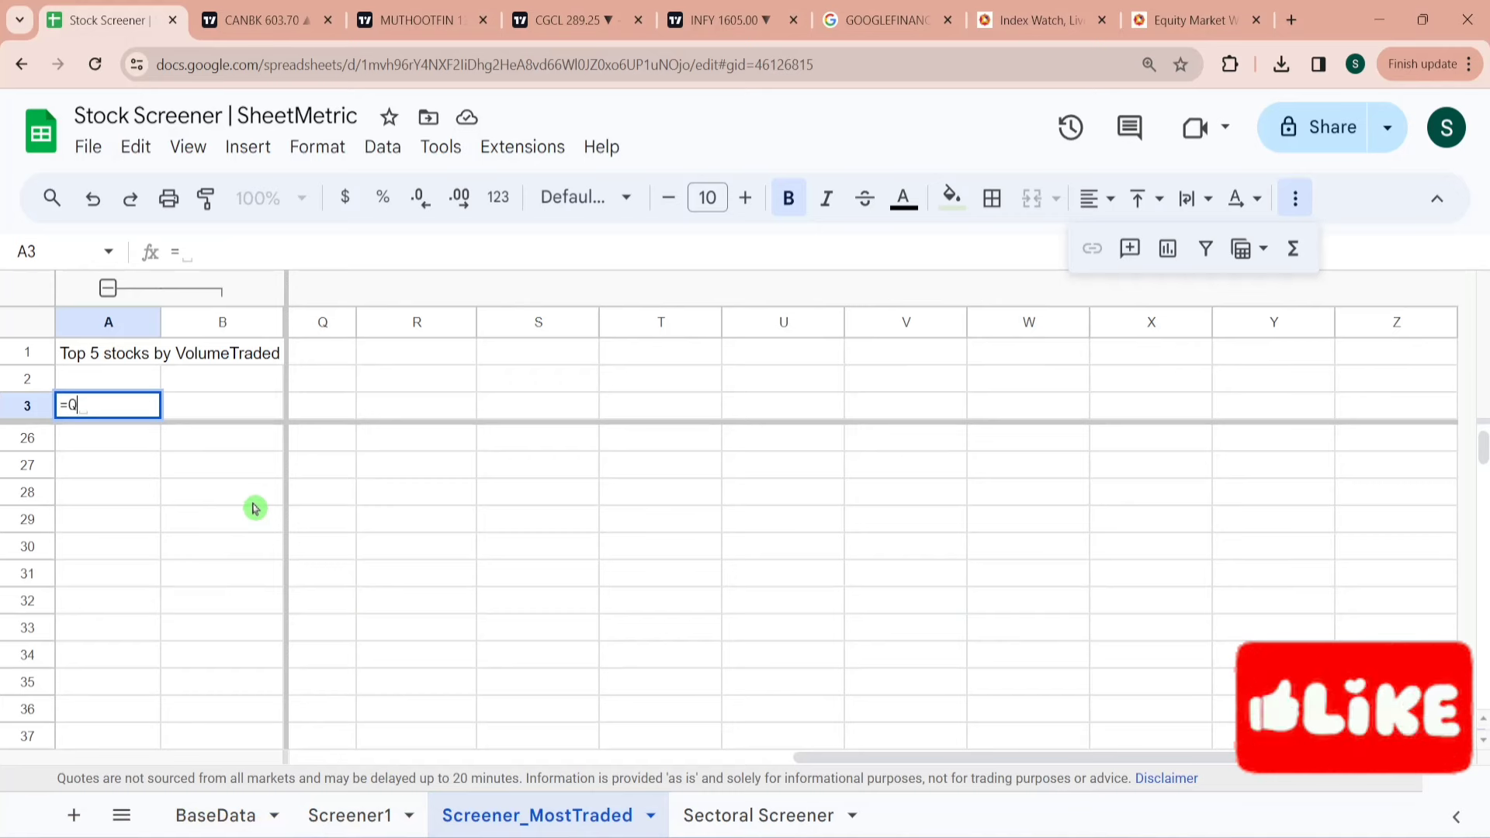
left_click(207, 461)
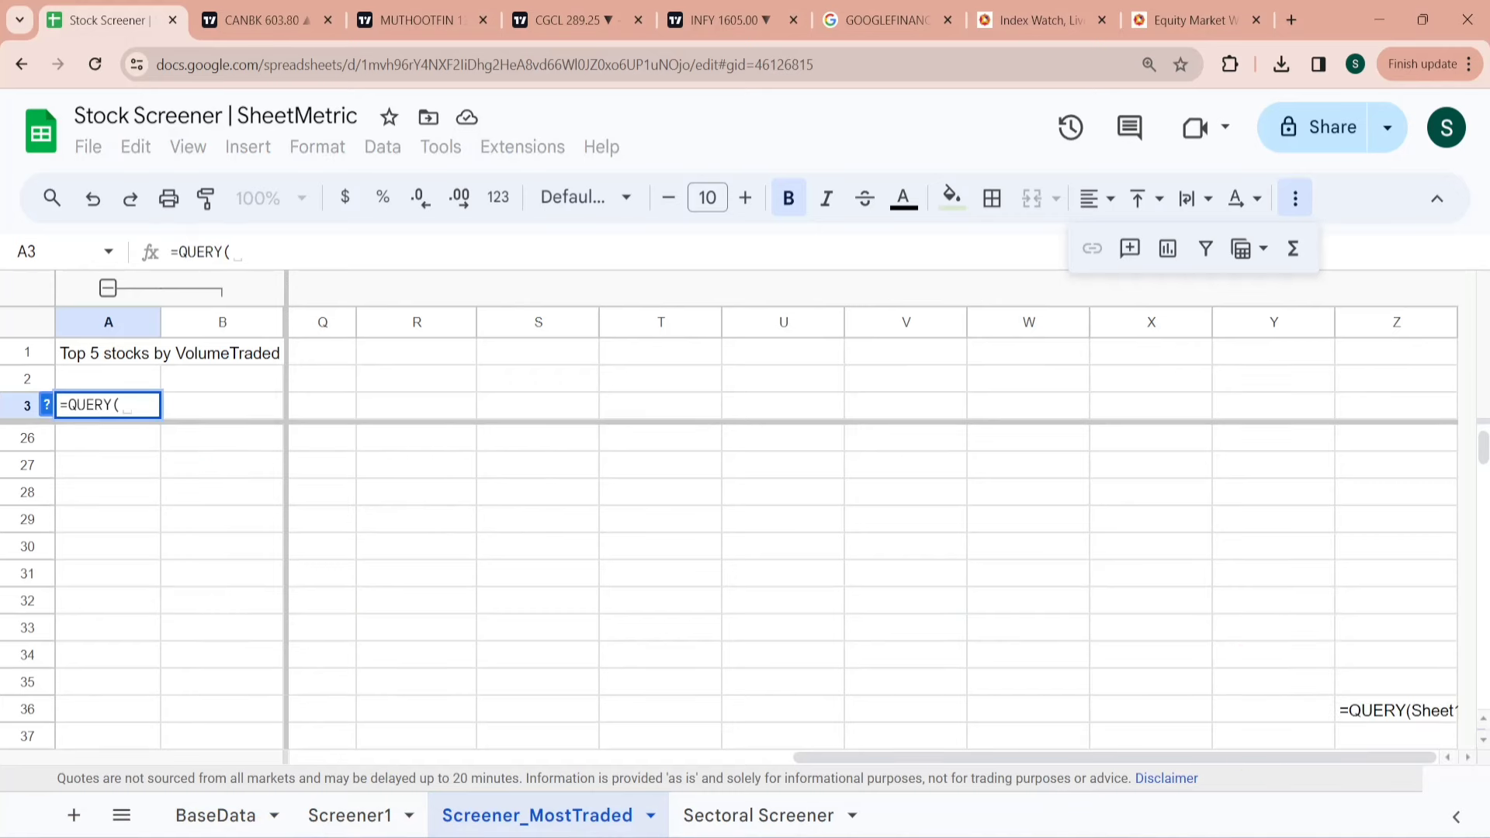
Set the QUERY formula's data range to the absolute reference BaseData!$A$3:$R$504.
left_click(216, 815)
left_click(188, 427)
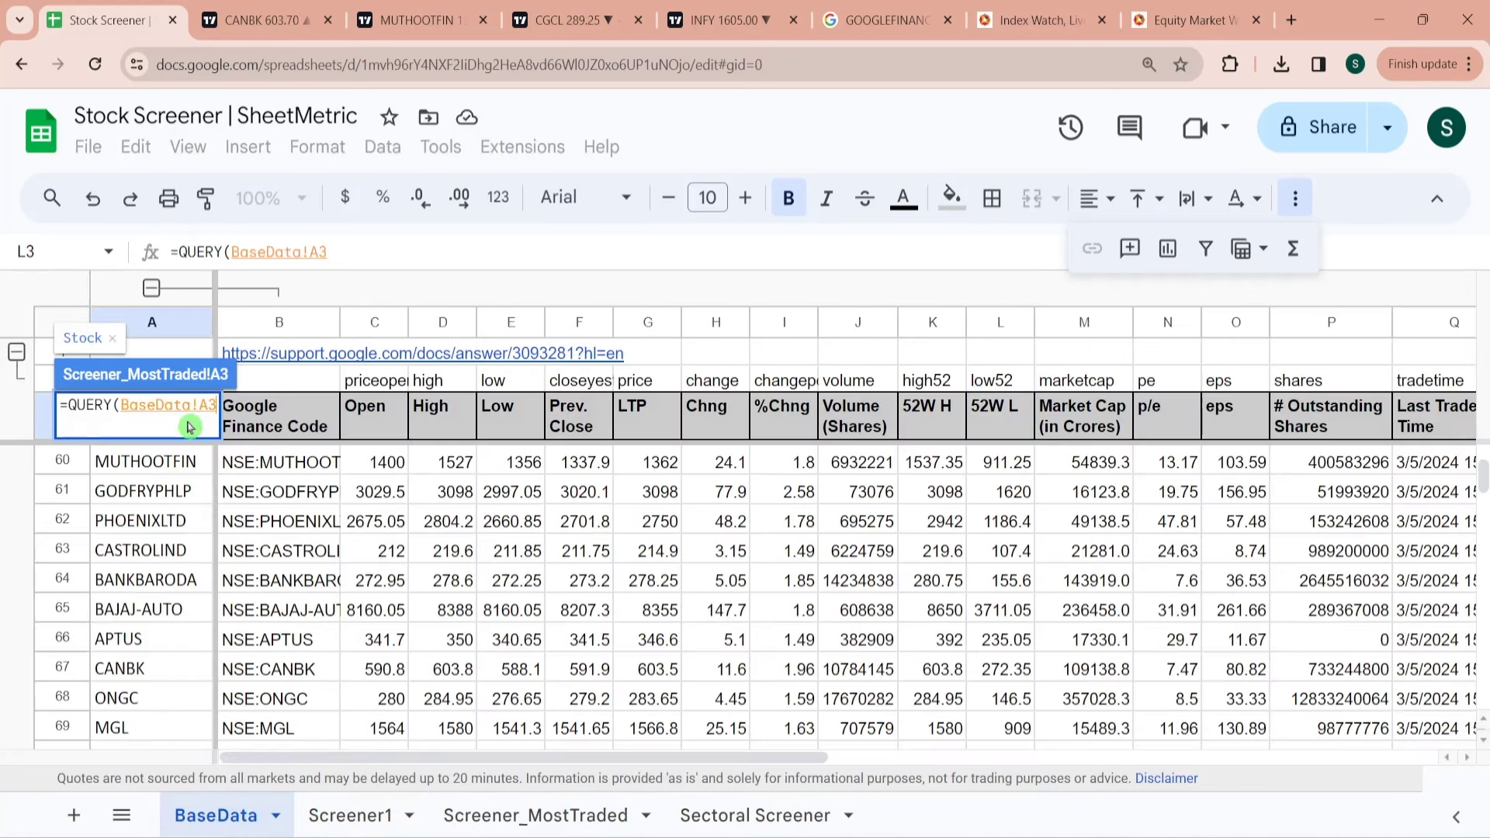
key("shift+Right")
key("shift+Right")
key("shift+Right")
key("shift+Right")
key("shift+Right")
key("shift+Right")
key("shift+Right")
key("shift+Right")
key("shift+Right")
key("shift+Right")
key("shift+Right")
key("shift+Right")
key("shift+Right")
key("shift+Right")
key("shift+Right")
key("shift+Right")
key("shift+Right")
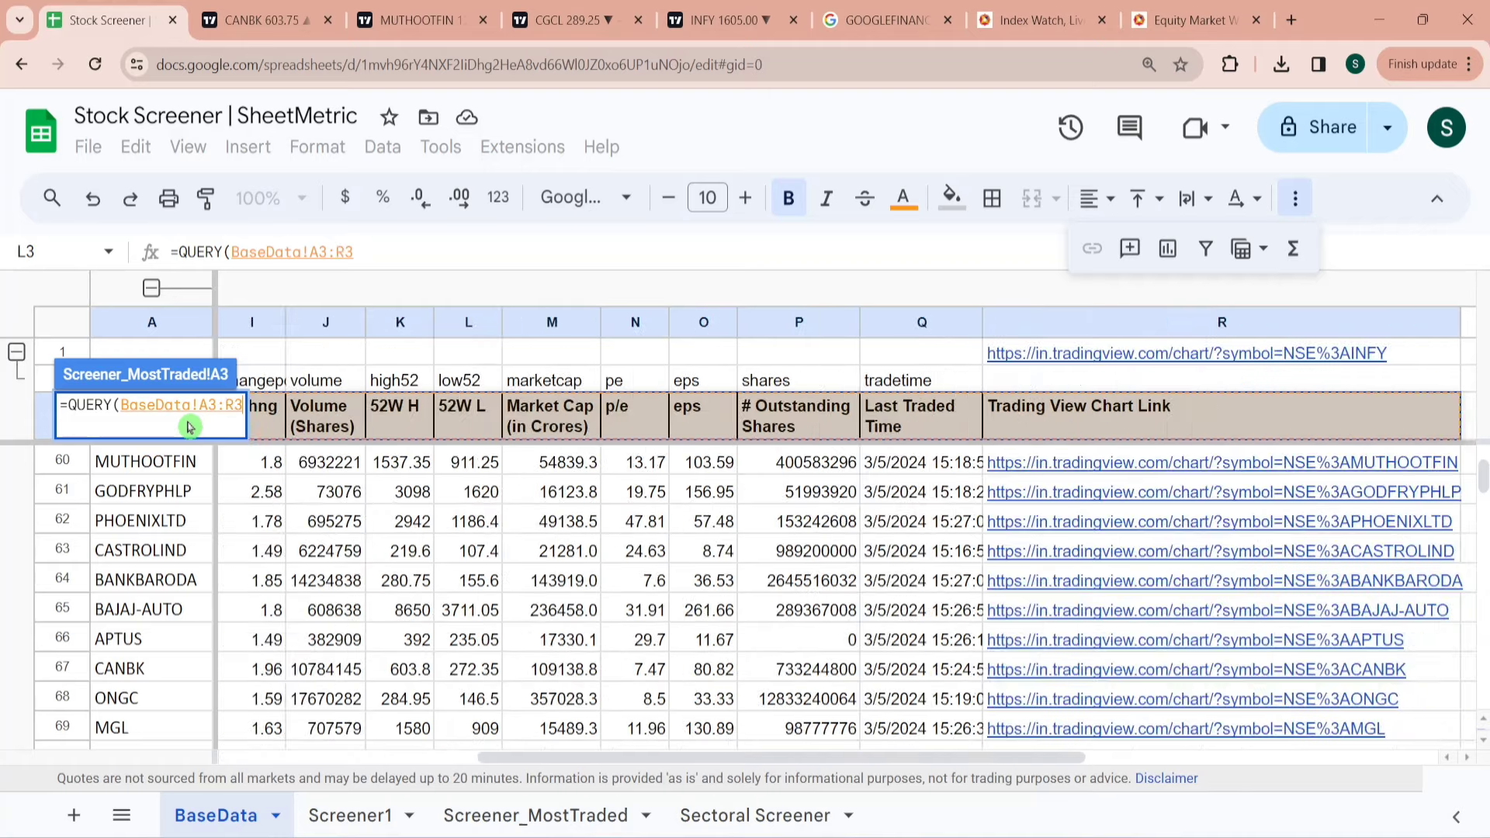
key("ctrl+shift+Down")
key("F4")
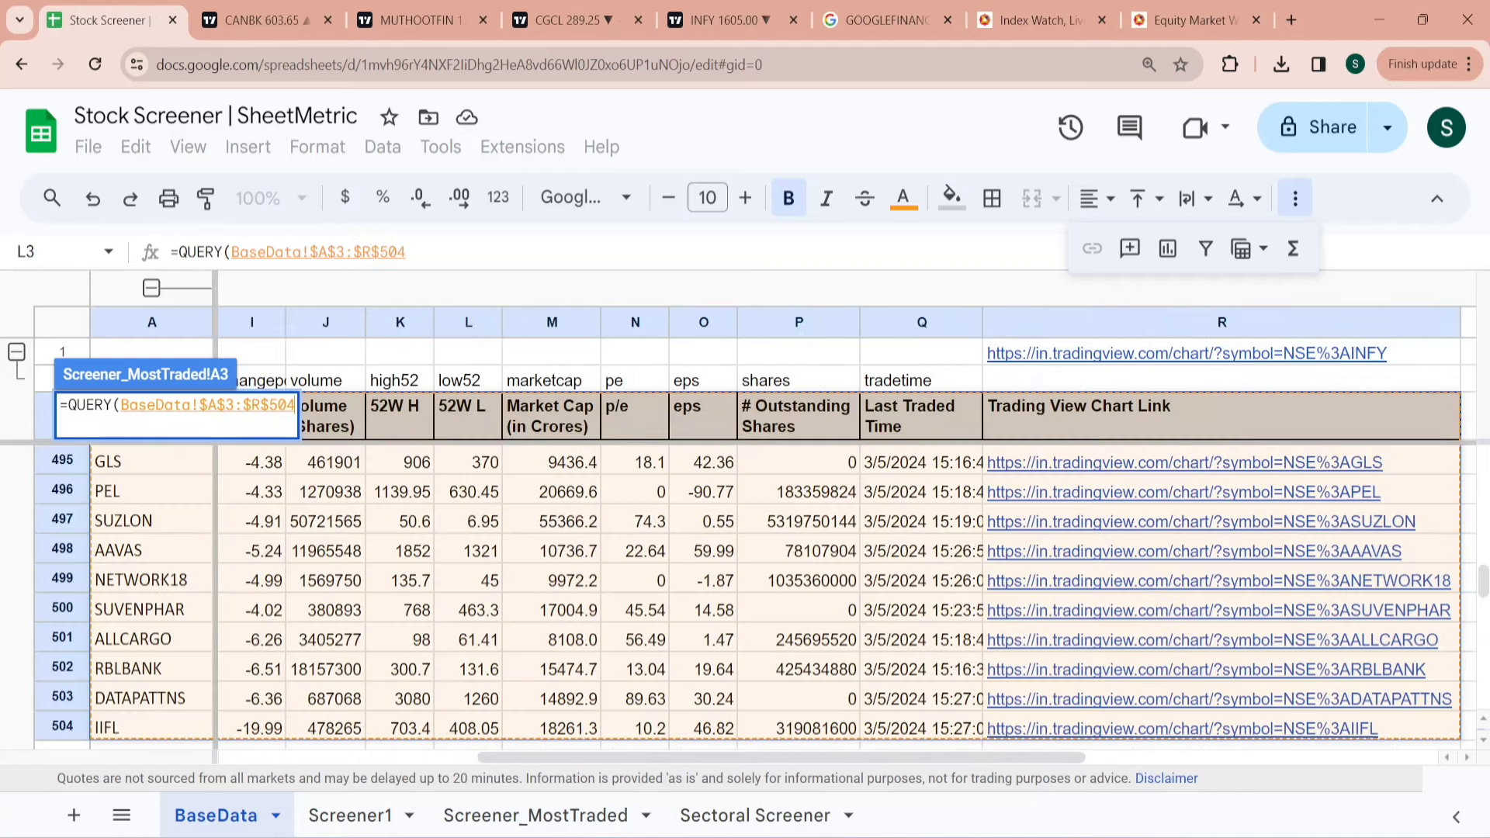
Complete the QUERY formula in Screener_MostTraded with the query string "Select *" to return all BaseData columns.
type(",\"Selec")
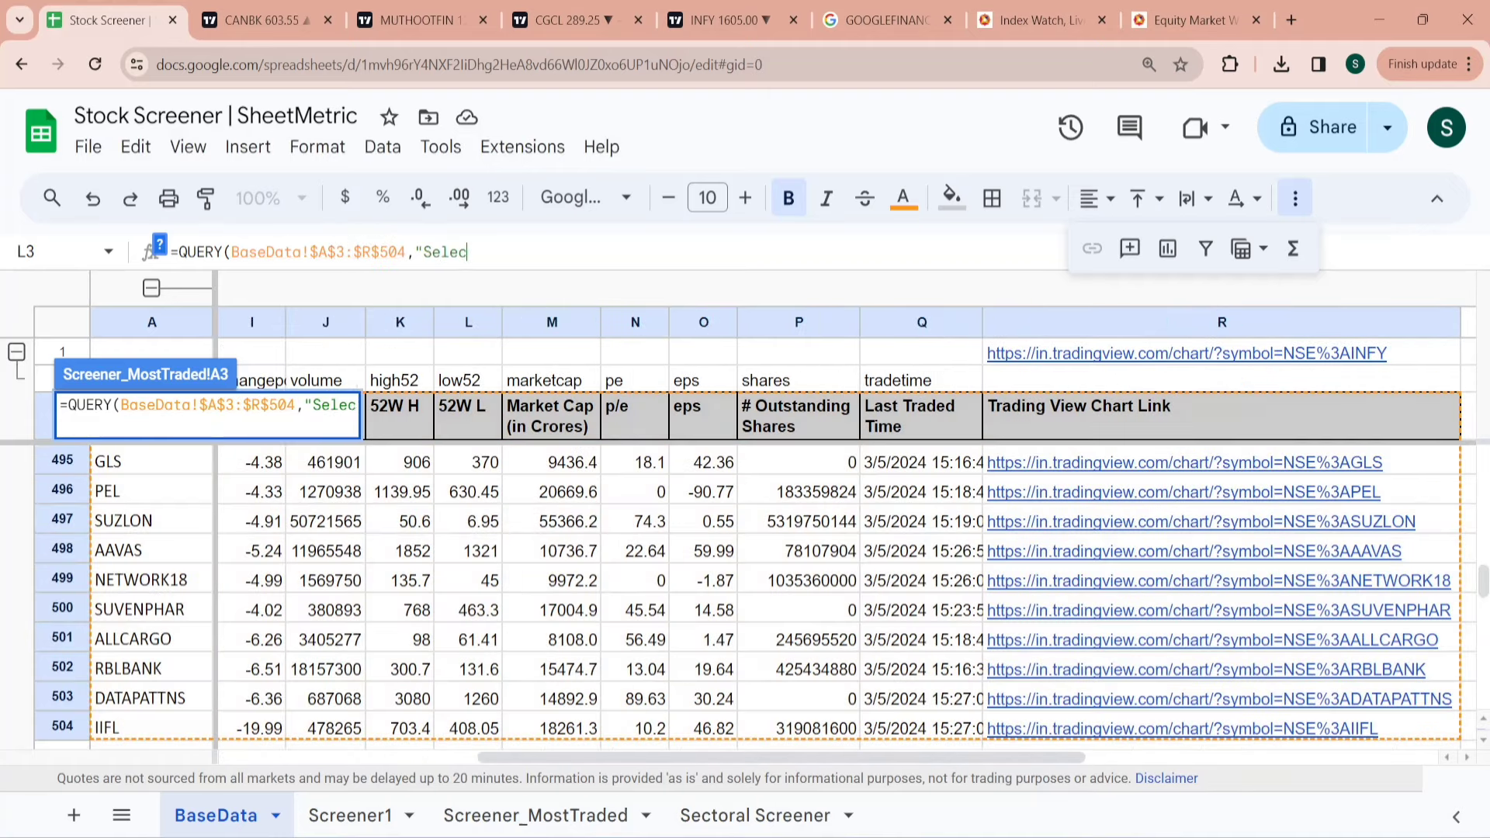
type("t *\"")
key("Return")
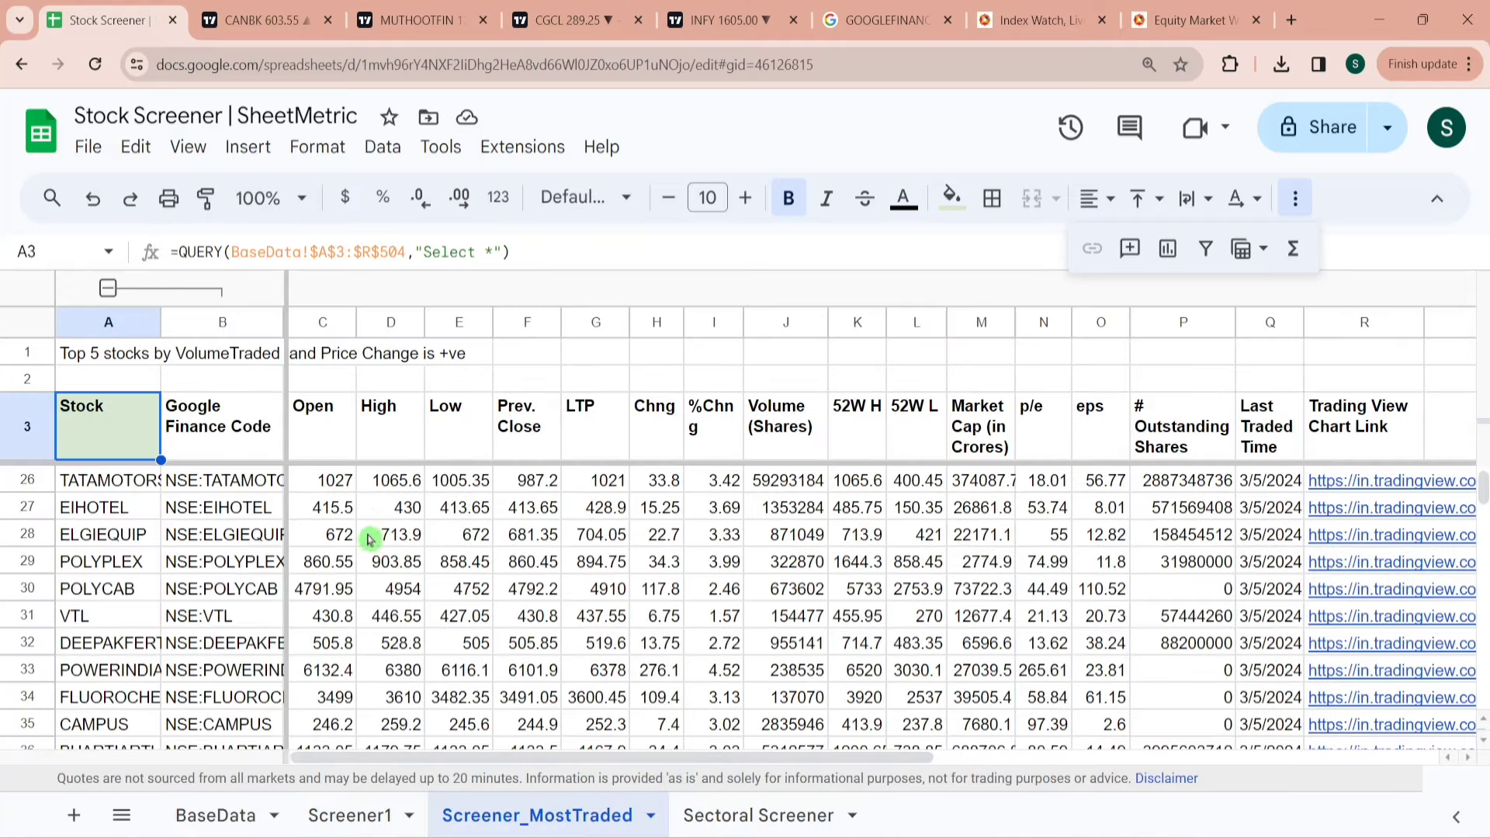
Add the condition "where Col8>0" to the QUERY in A3 of Screener_MostTraded to keep only stocks with a positive price change.
left_click(118, 364)
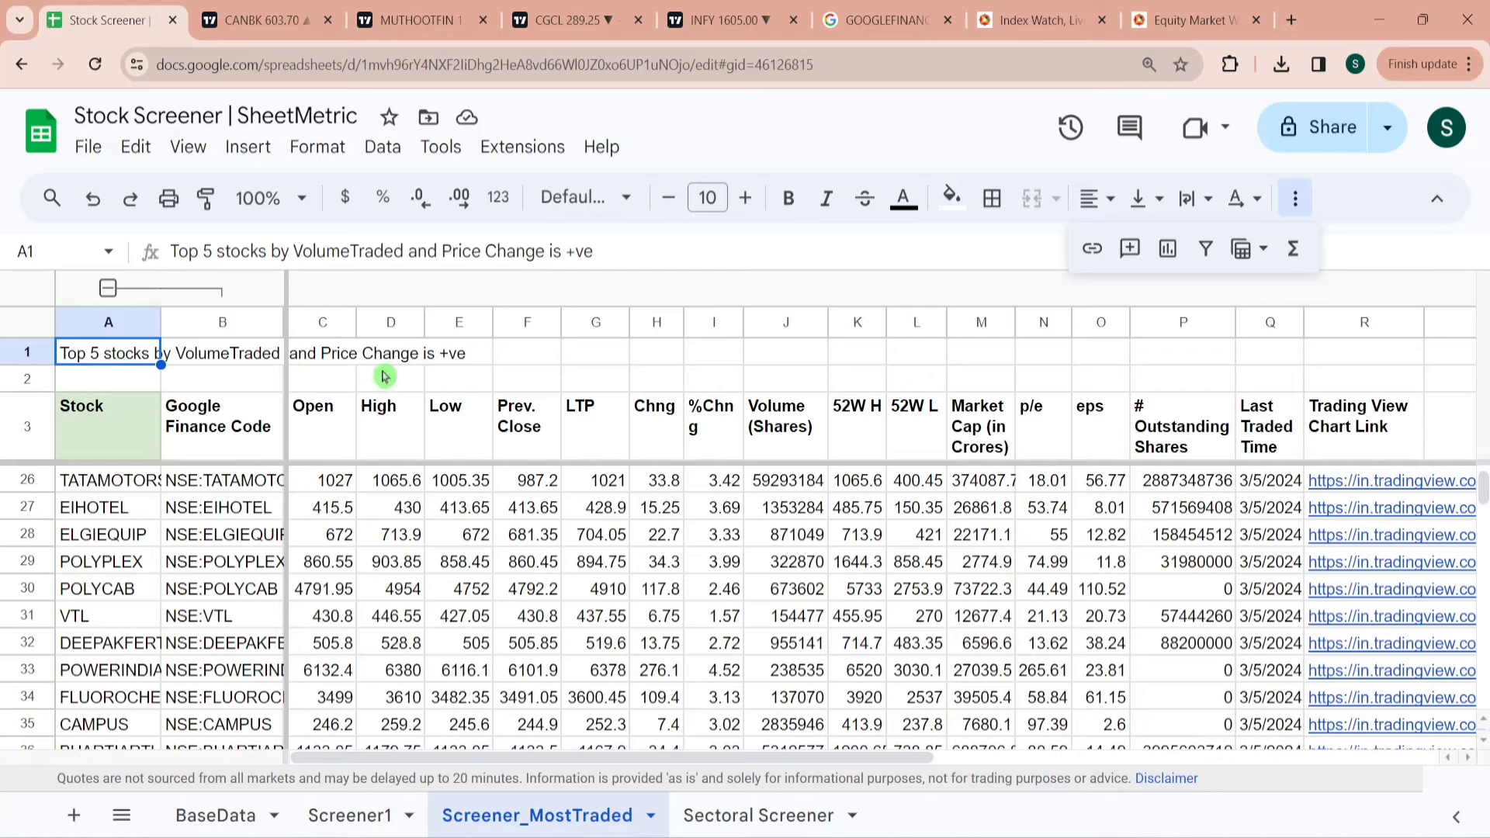
left_click(135, 441)
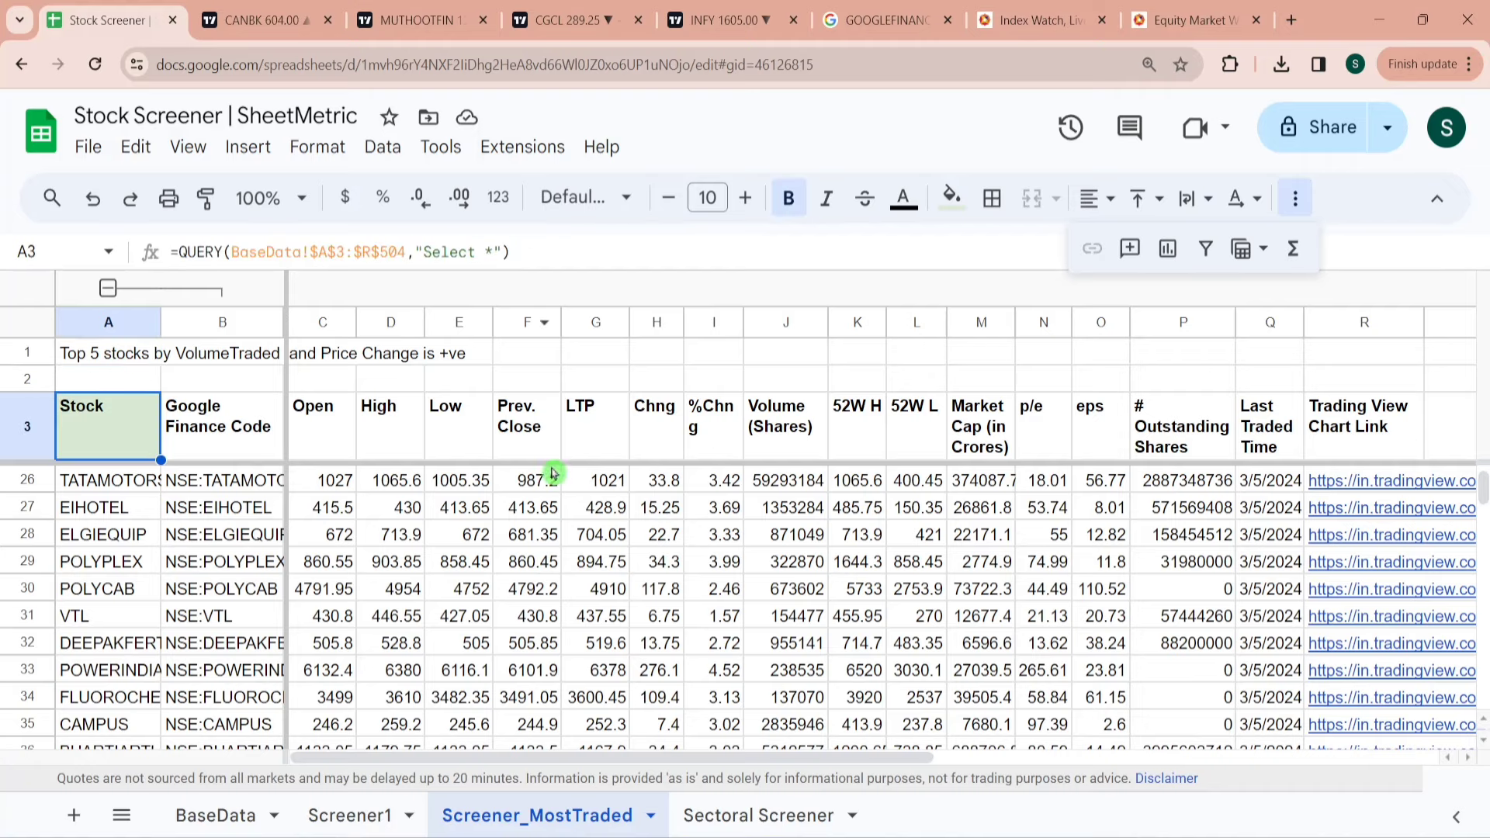
left_click(355, 820)
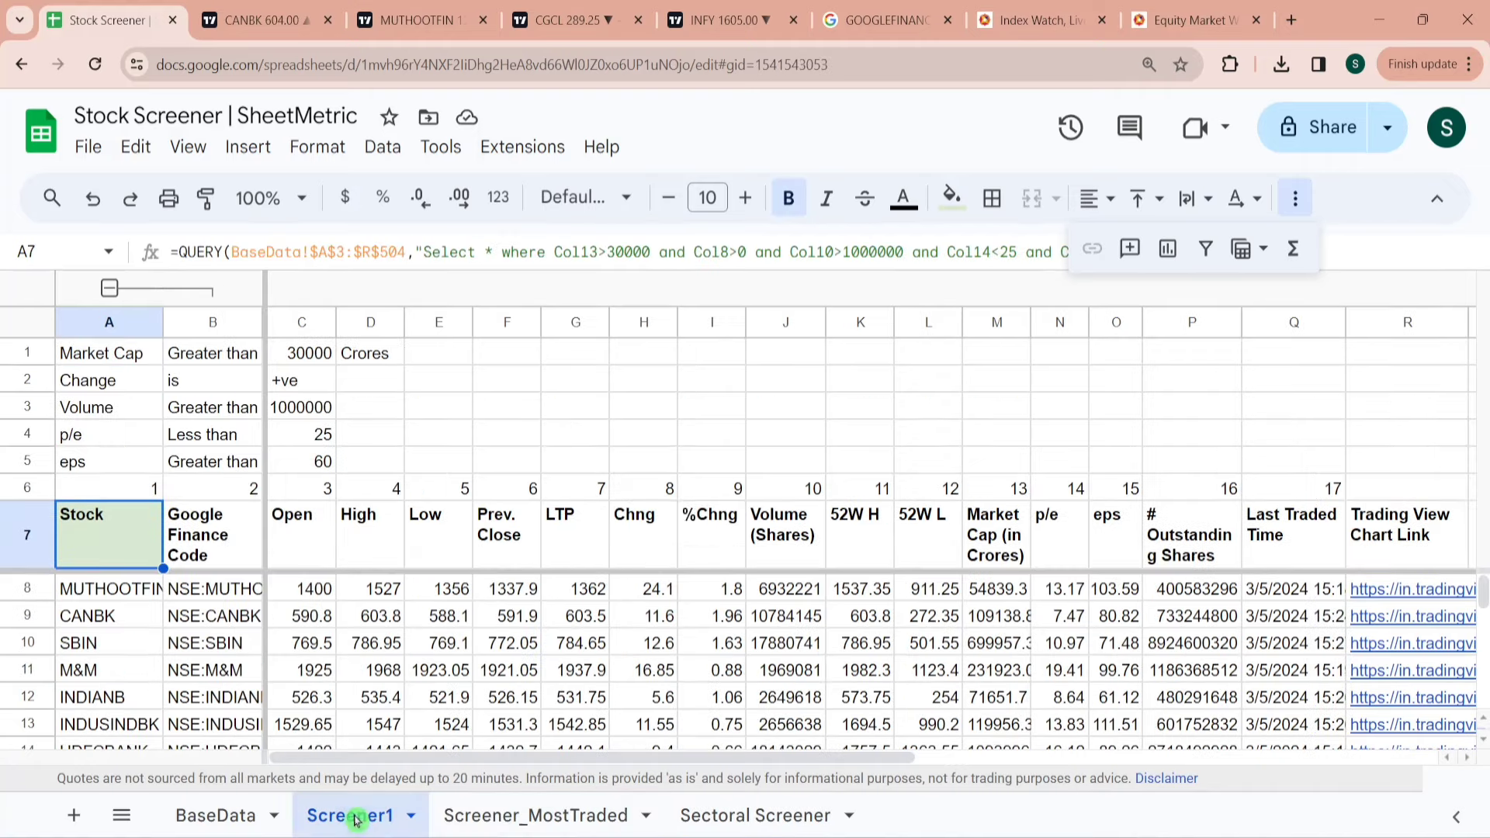
left_click(500, 807)
key("F2")
key("Left")
key("Left")
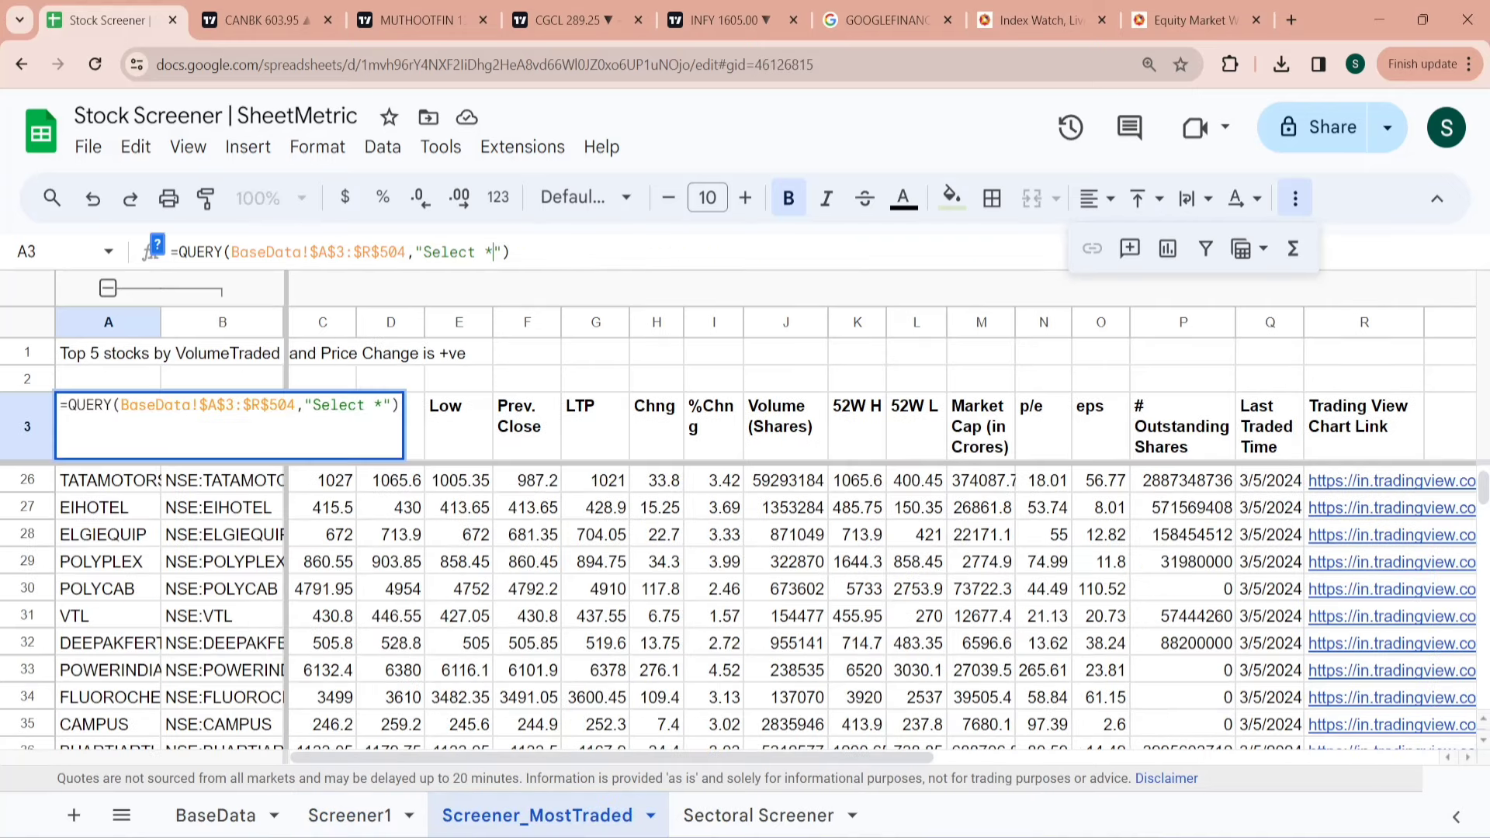
type("where Co")
type("l8>0")
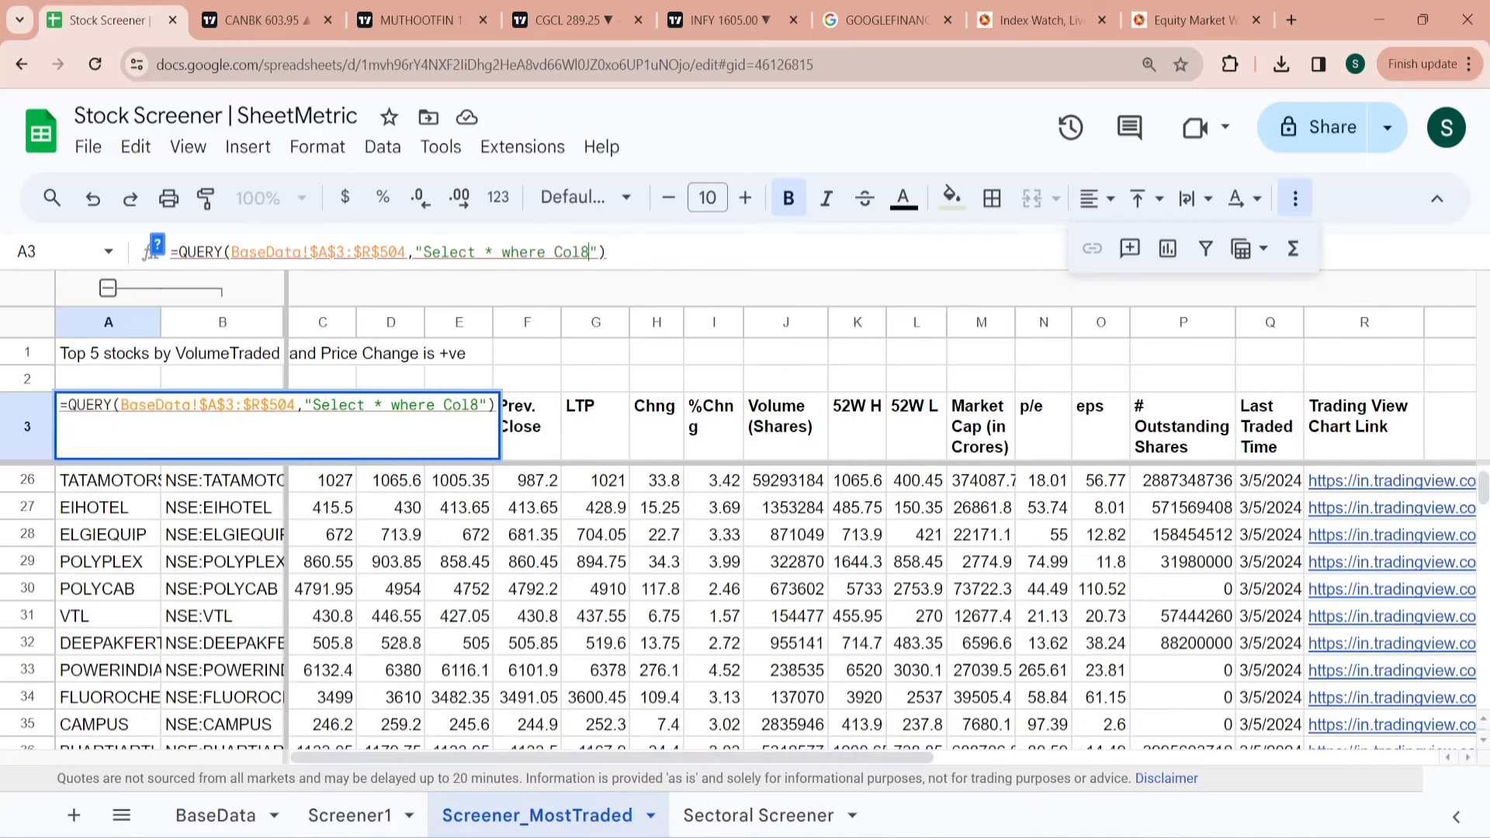
key("Return")
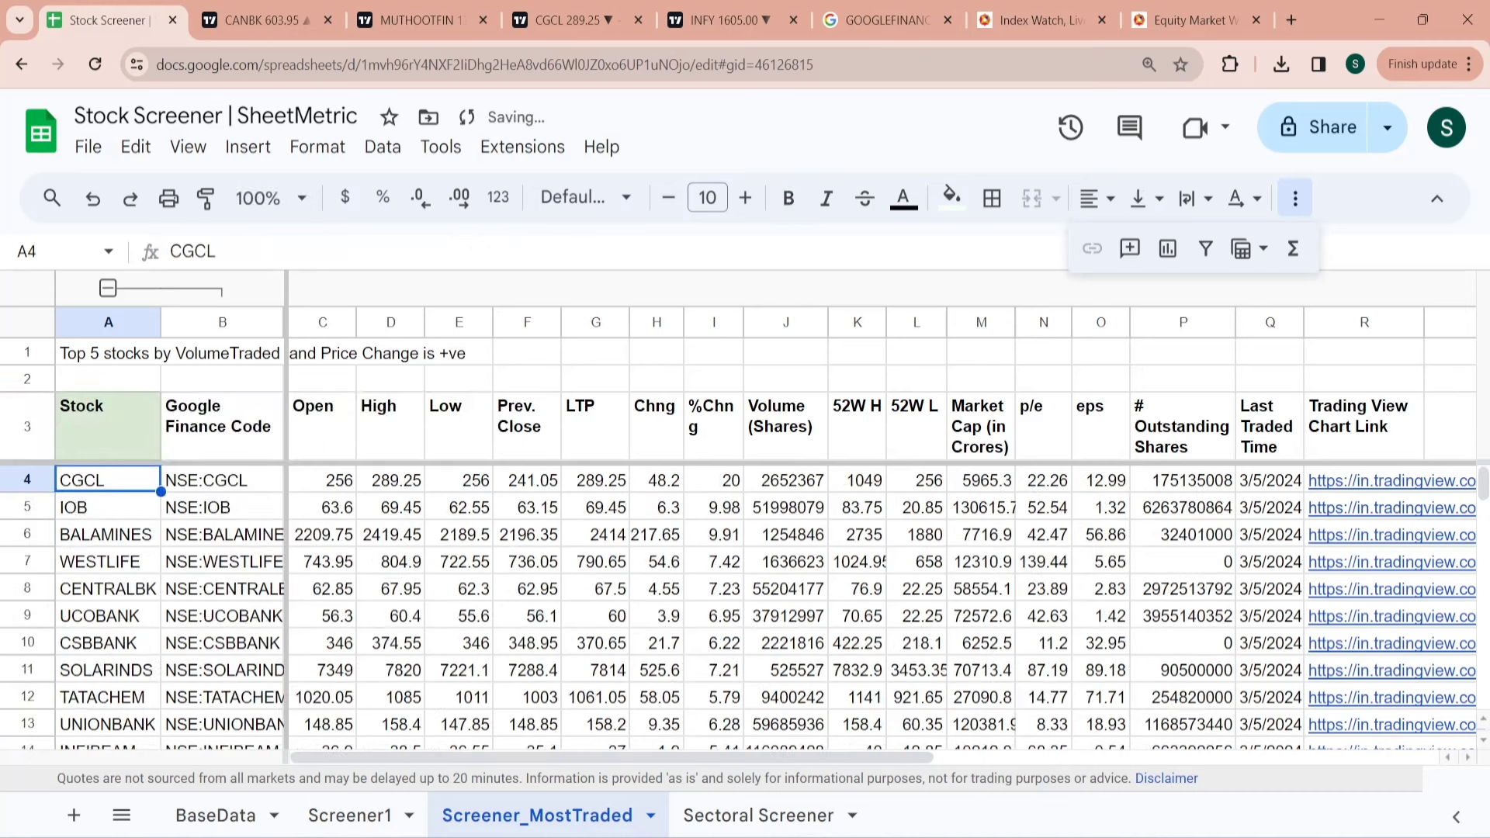
Extend the QUERY in A3 with "order by Col10 DESC limit 5" to list the five highest-volume stocks.
key("ctrl+Down")
key("ctrl+Up")
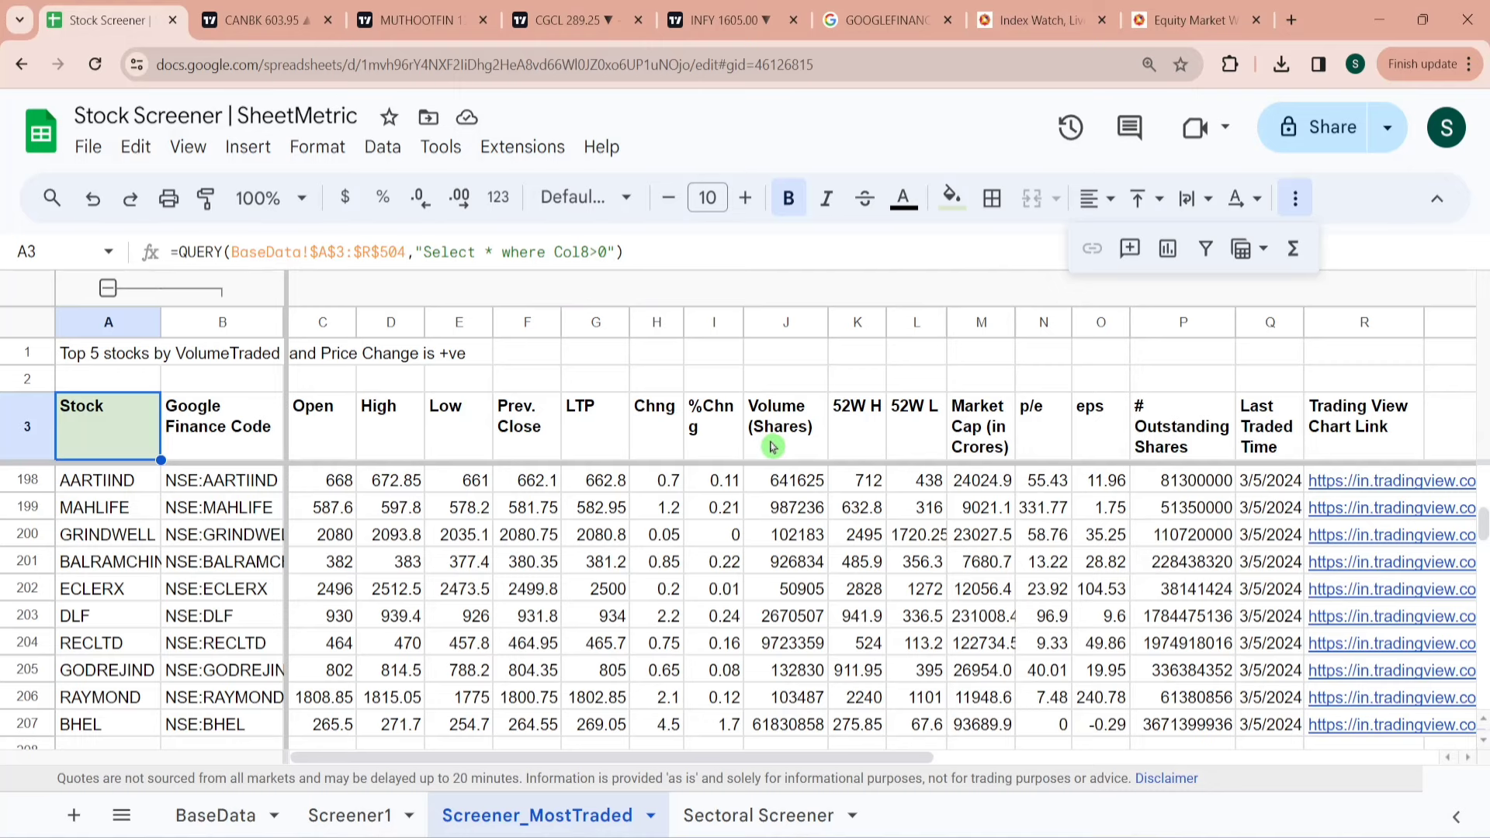
key("ctrl+BackSpace")
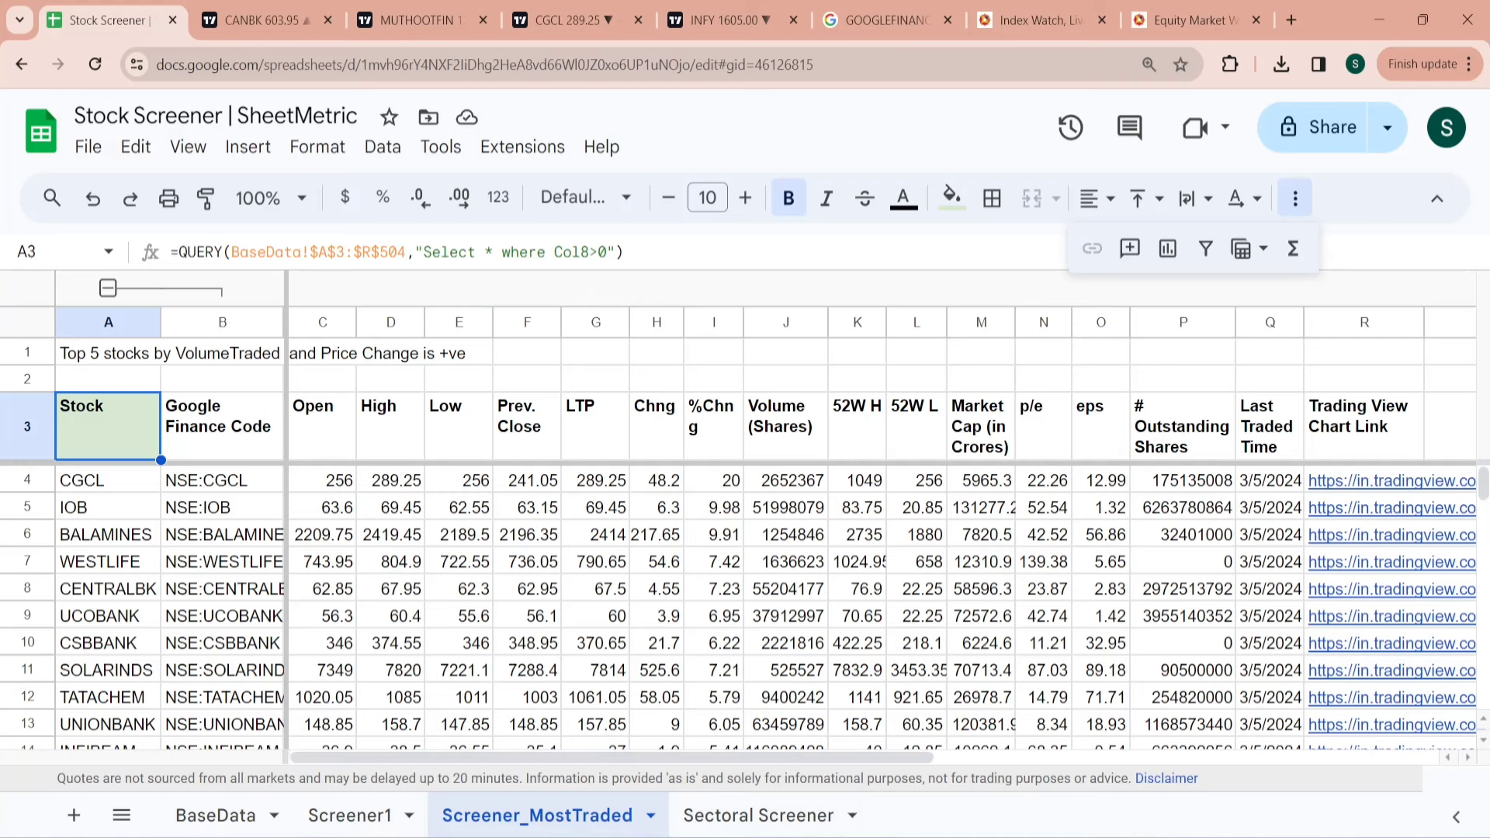
left_click(608, 252)
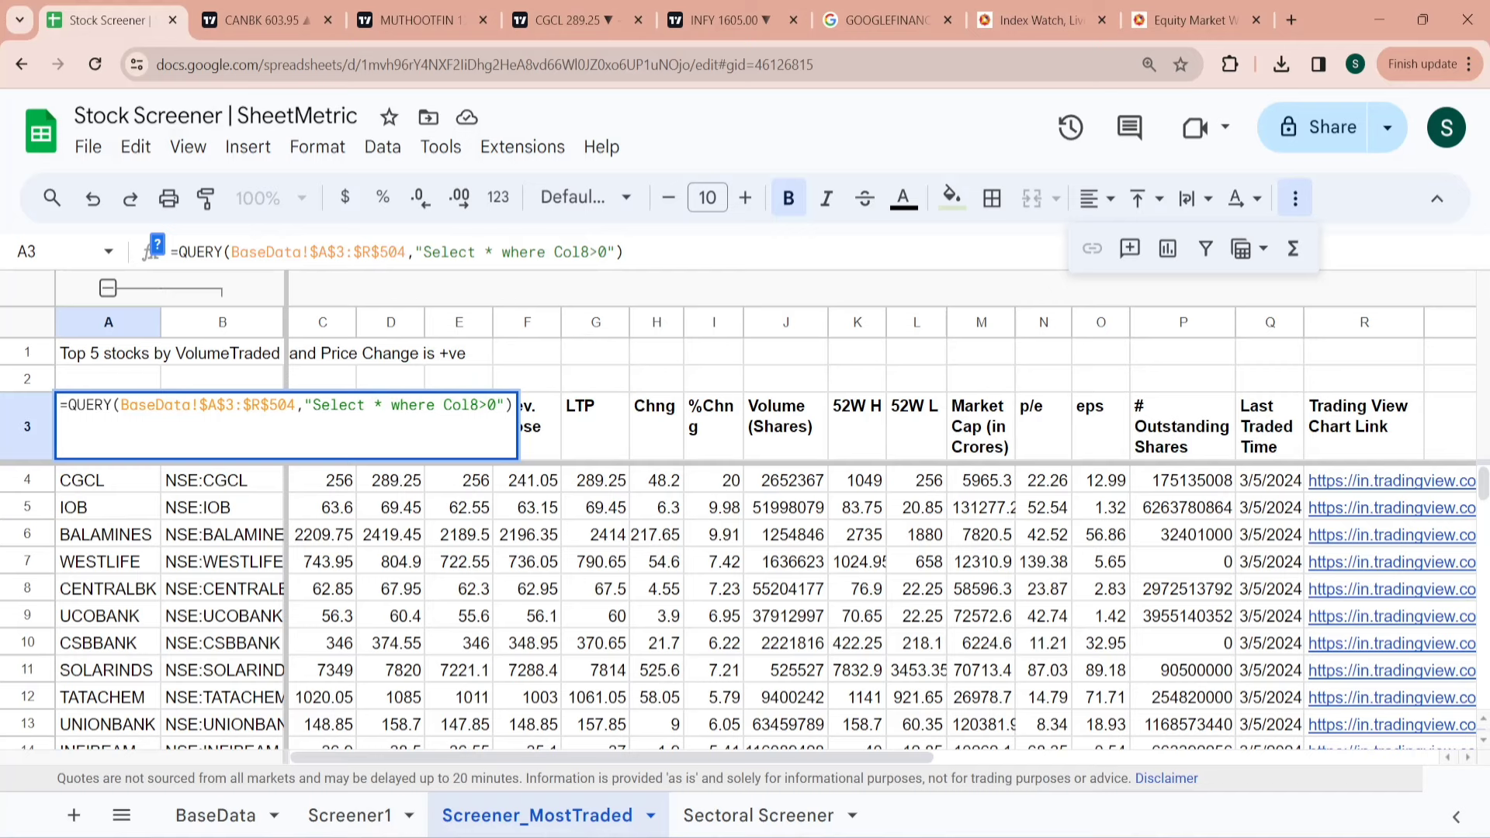
type("order by")
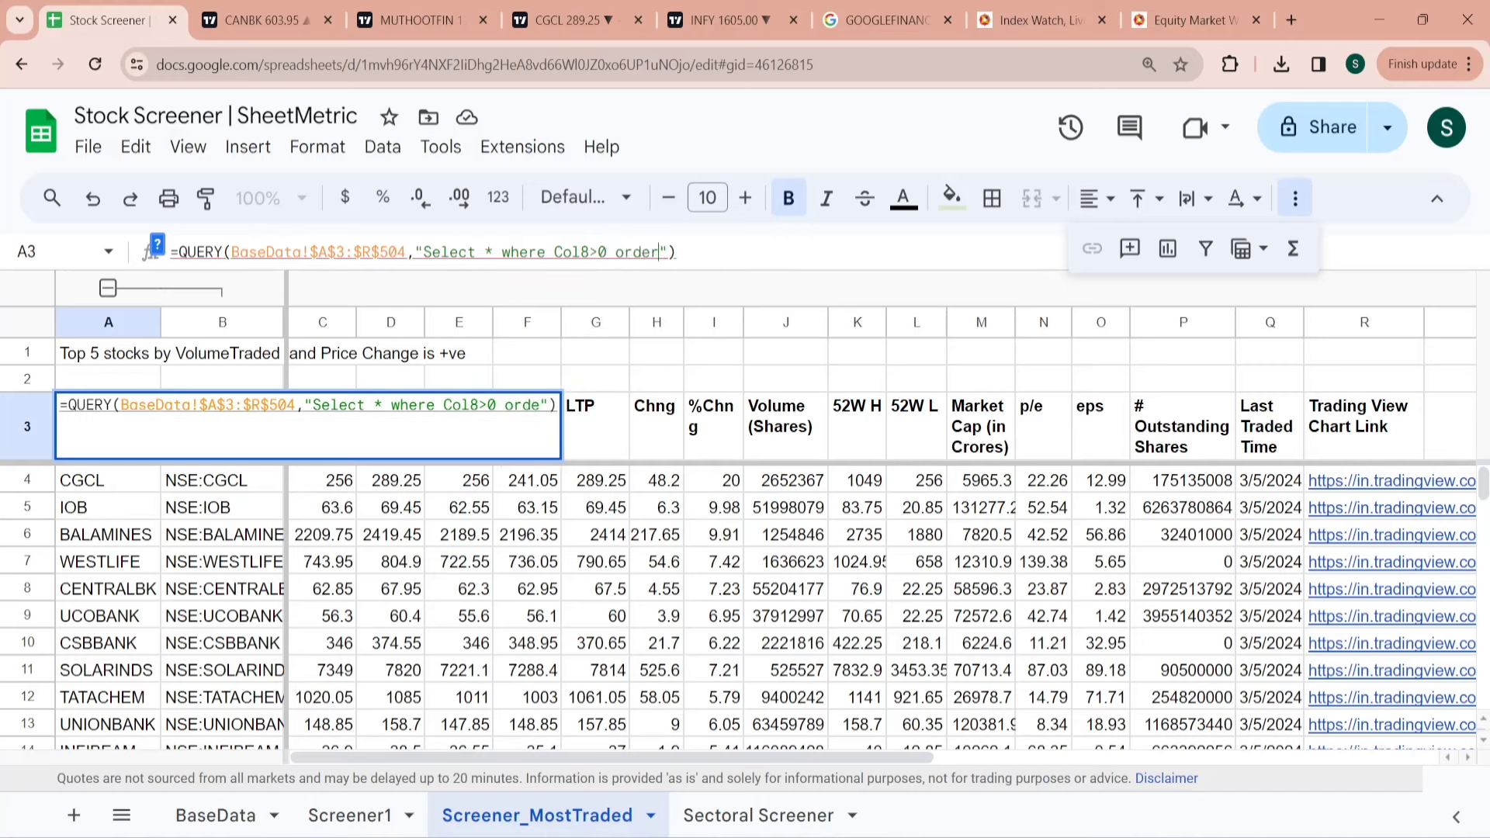
type(" Col10 ")
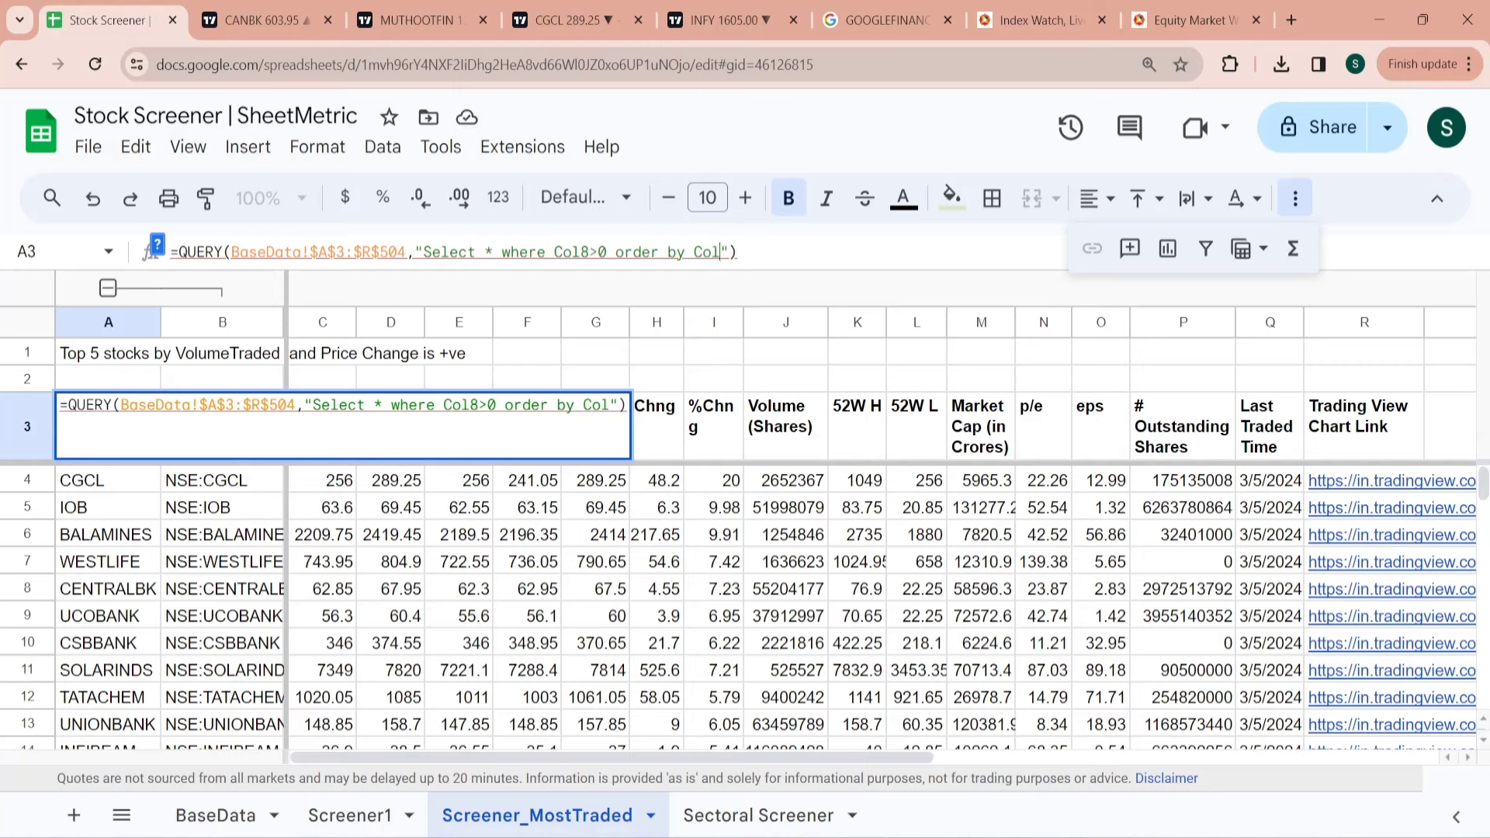
type("DES")
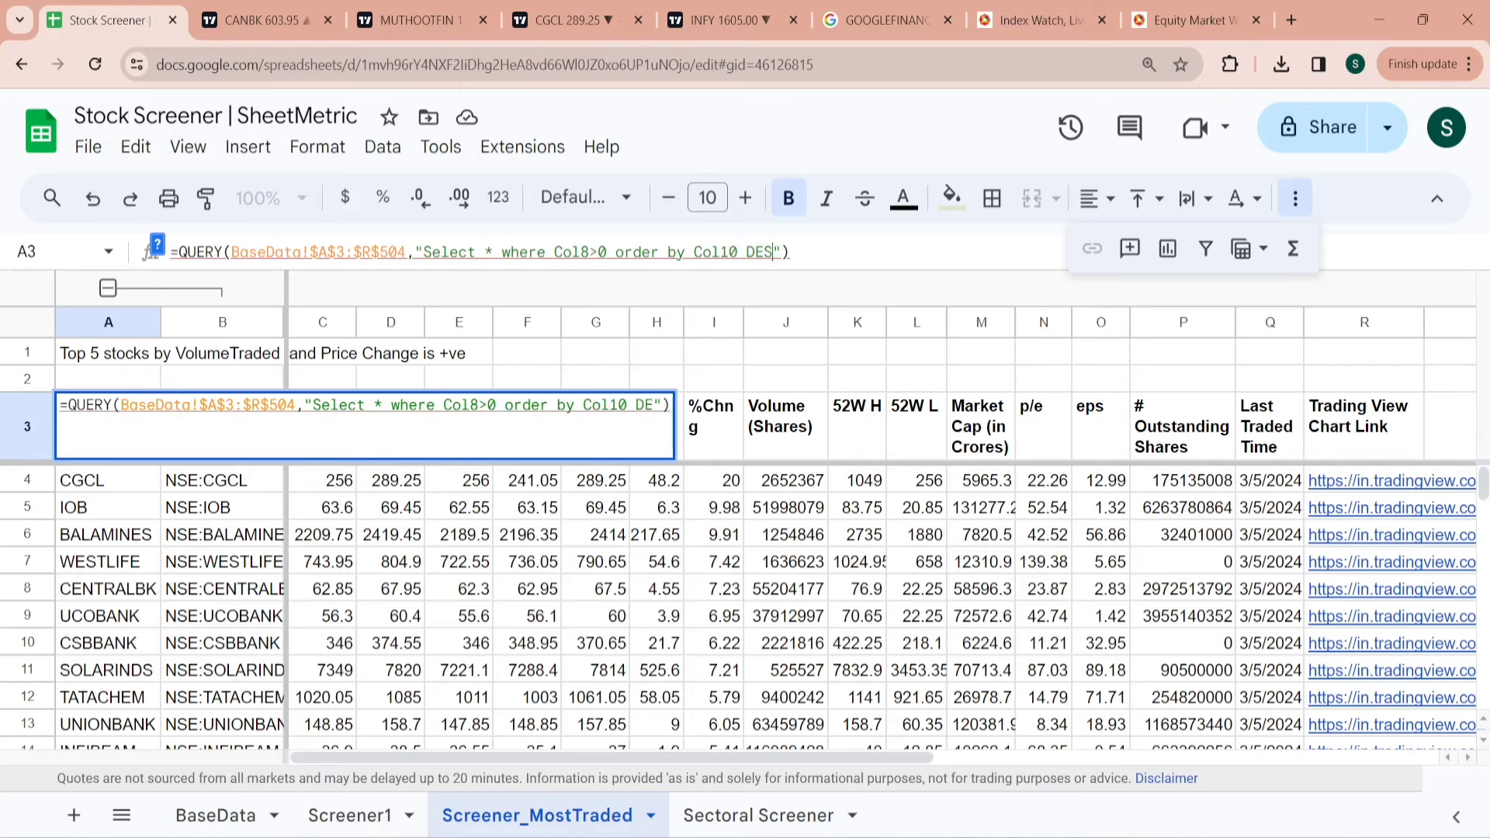
type("C limit 5")
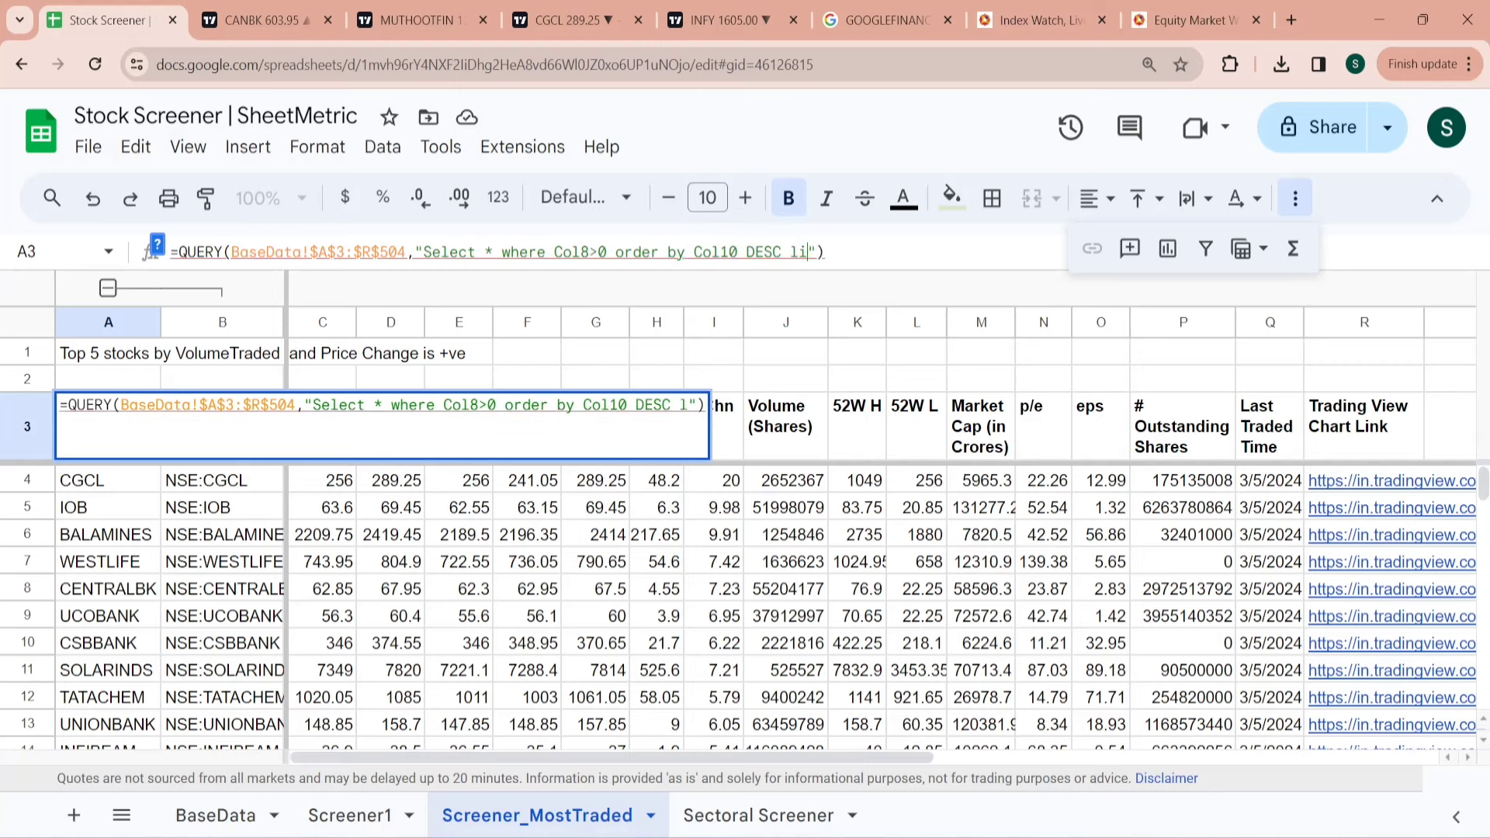
key("Return")
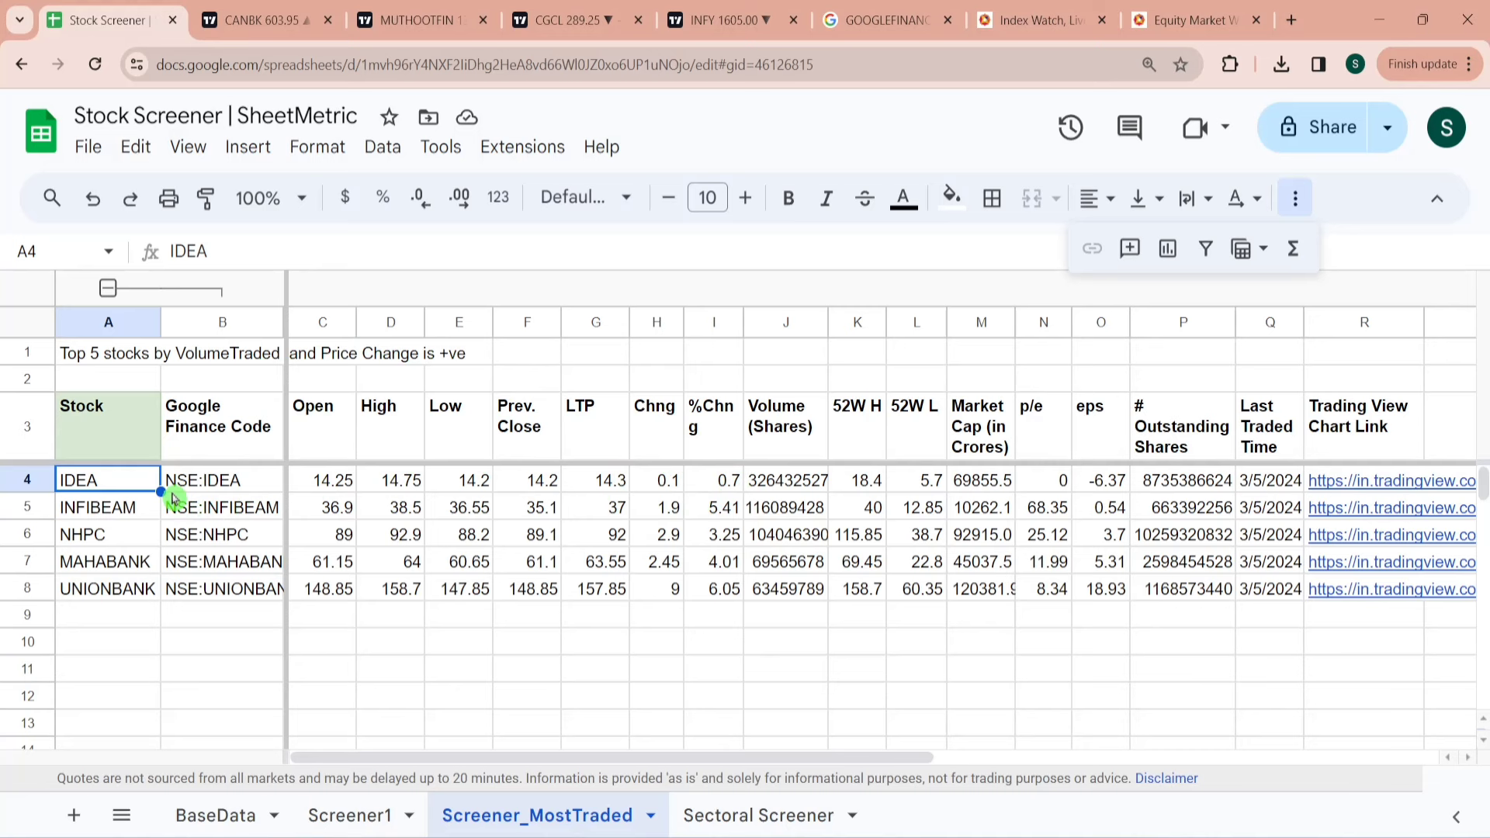
Examine the change values and the descending order of the Volume column across the five returned stocks.
left_click(656, 482)
key("Right")
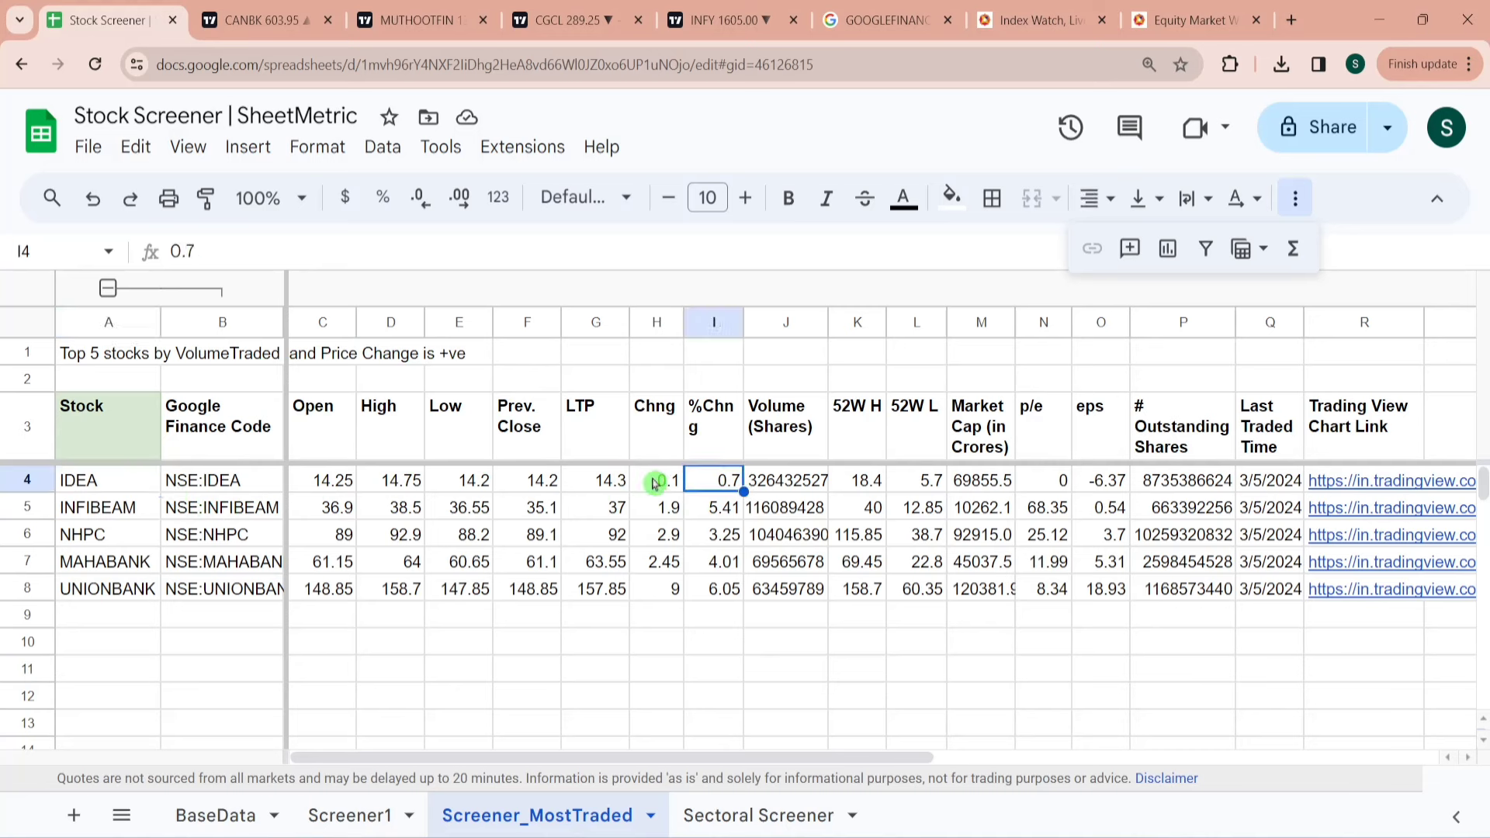
key("Right")
key("Down")
key("Down")
key("Down")
key("Down")
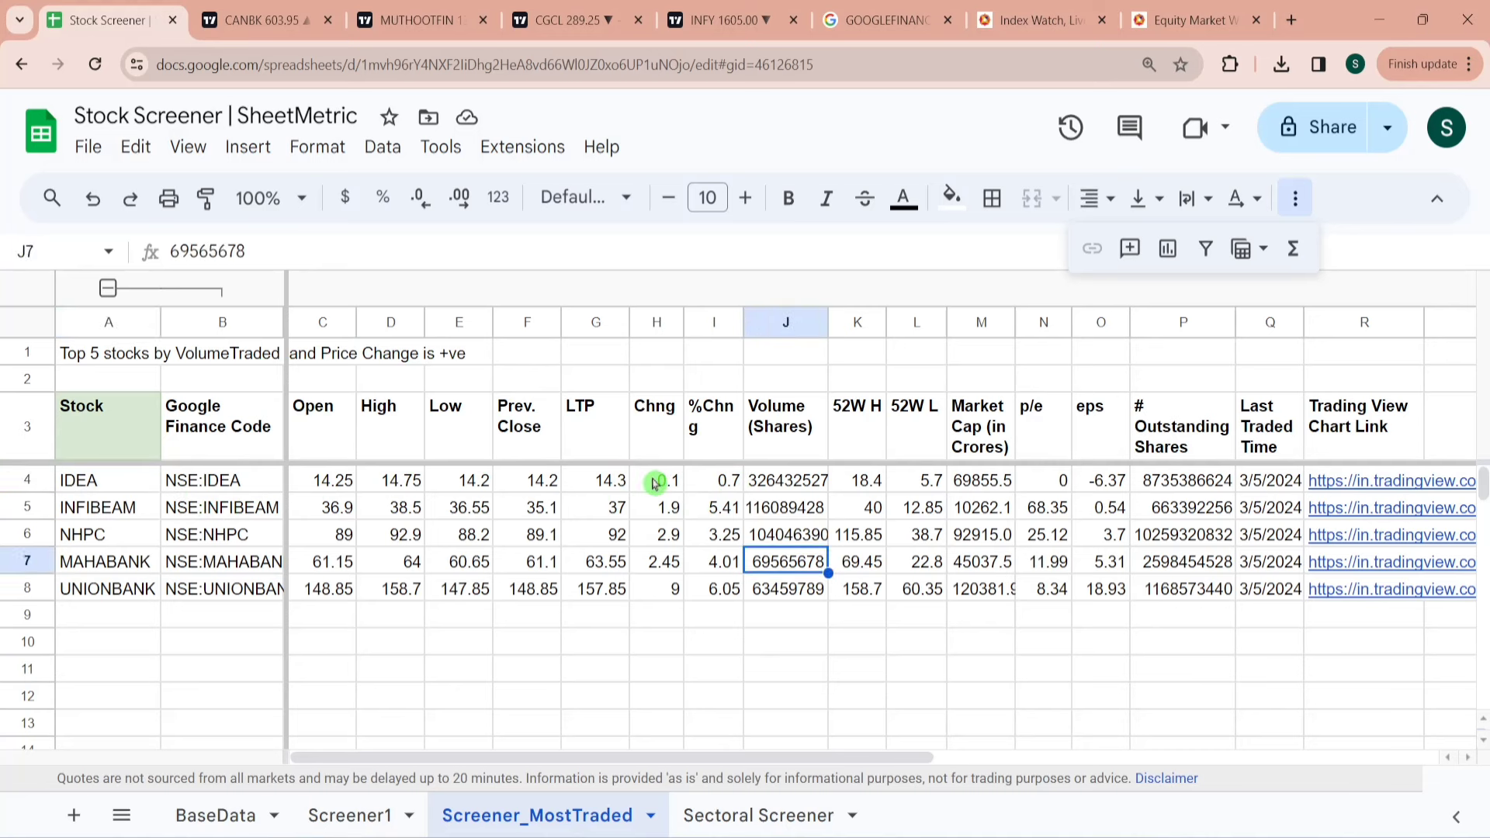
key("Up")
key("Up")
key("Up")
key("Up")
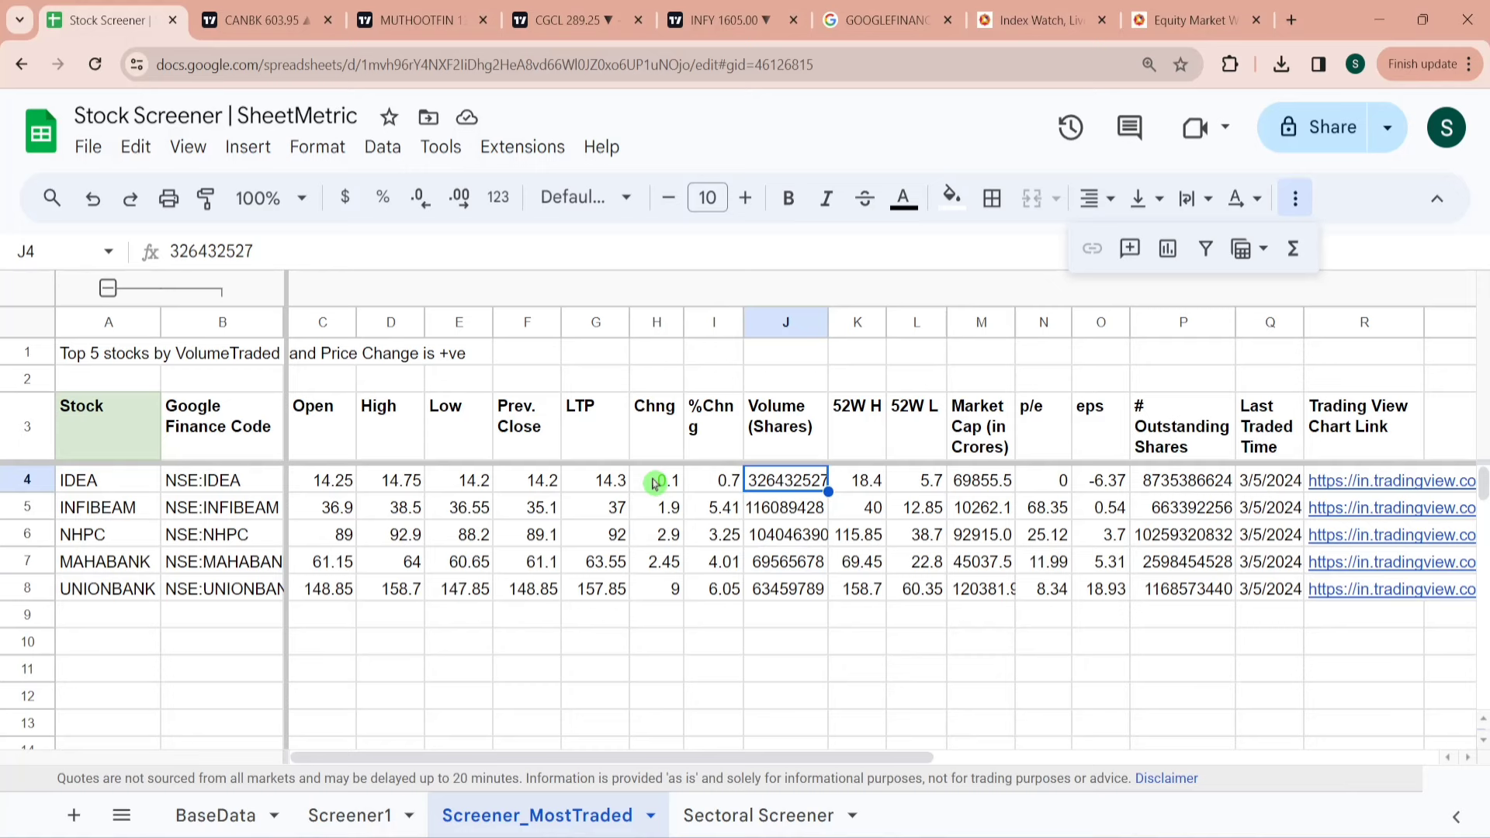
key("Down")
key("Down")
key("Down")
key("Down")
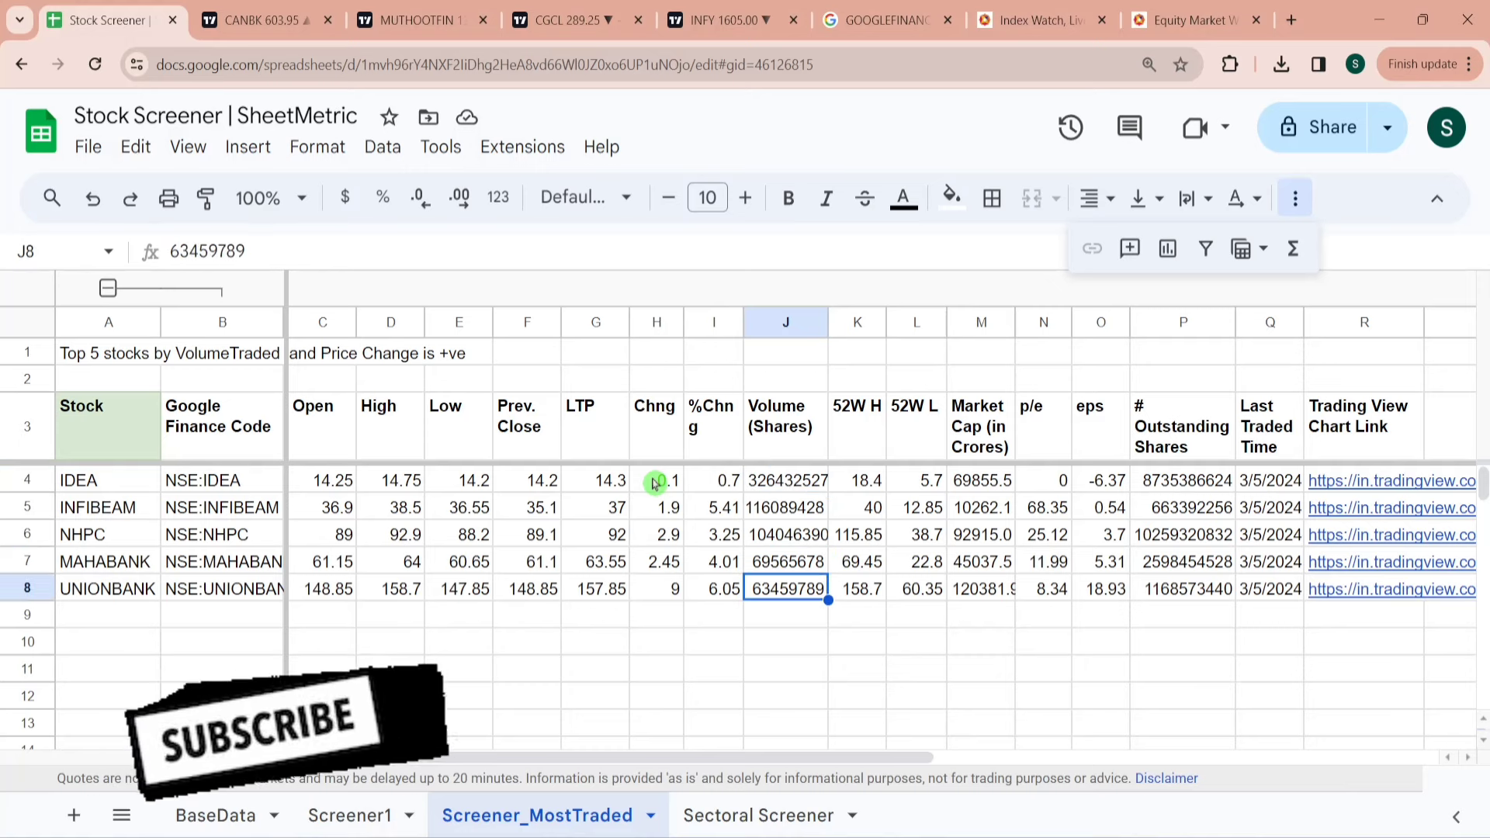
Review the QUERY formula in A3 of Screener_MostTraded and the BaseData sheet it draws from.
left_click(128, 427)
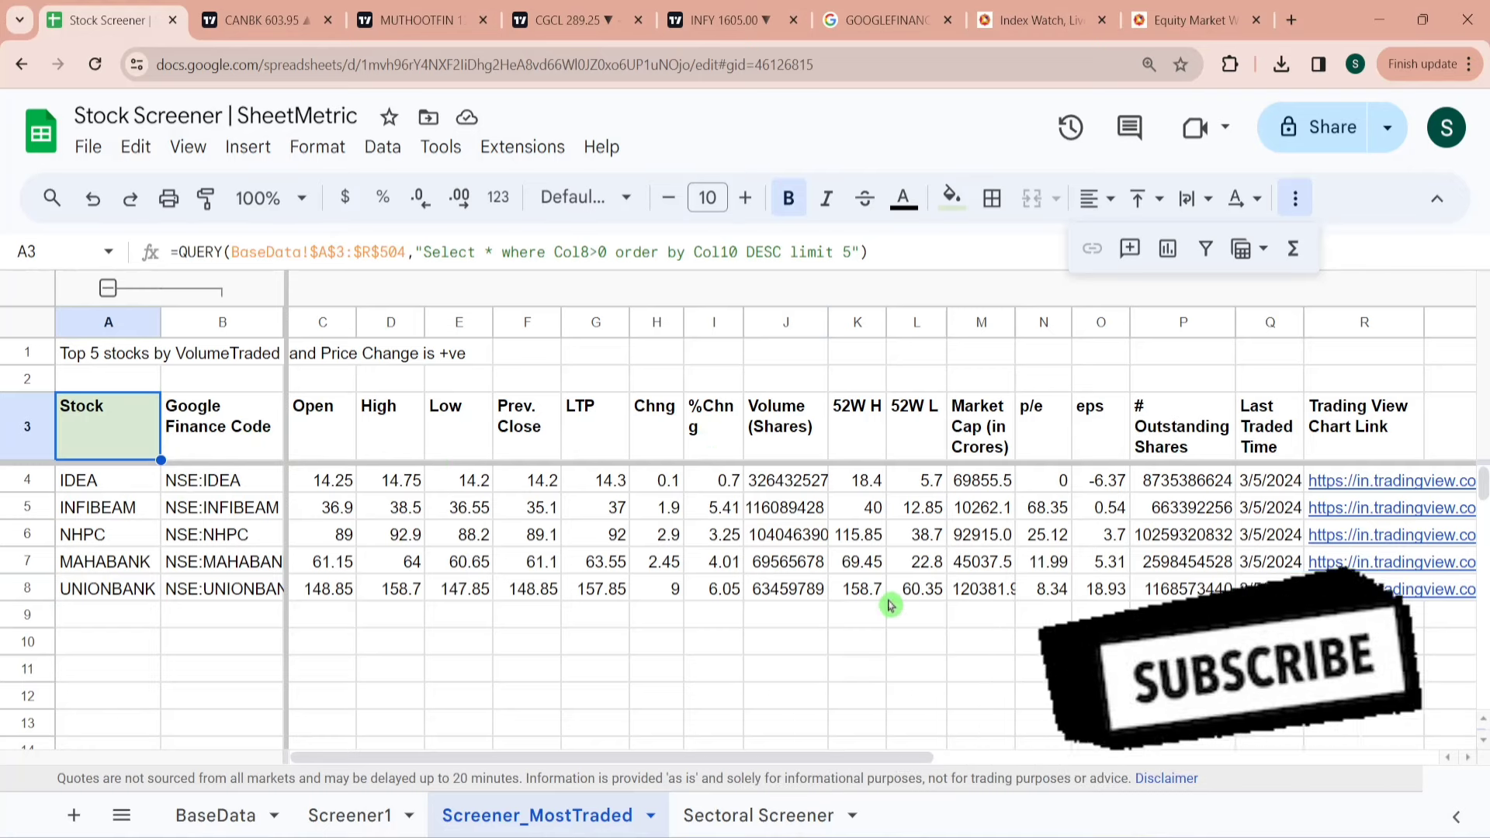
key("ctrl+shift+Page_Up")
key("ctrl+shift+Page_Up")
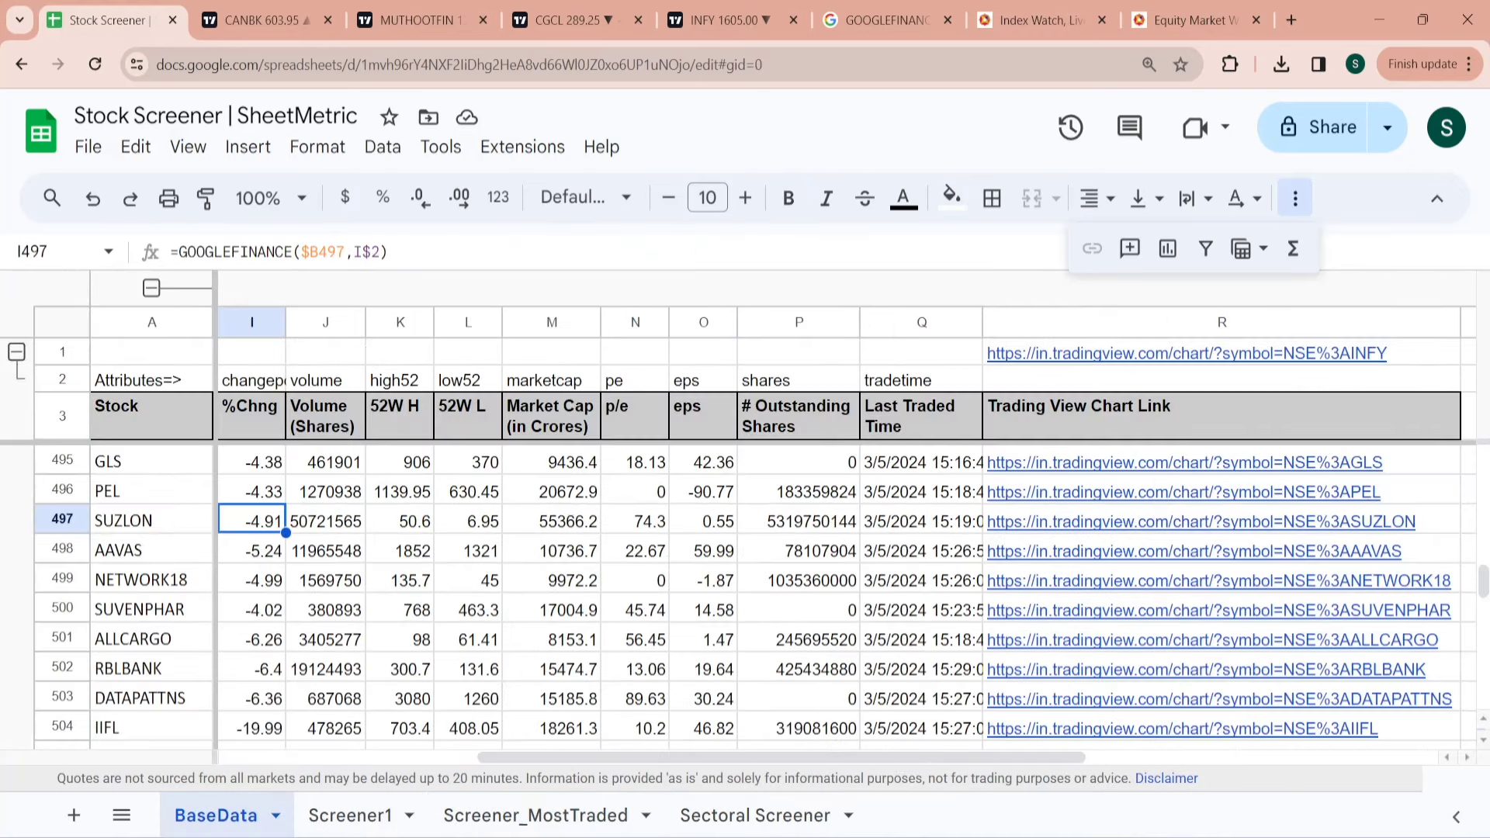
left_click(562, 816)
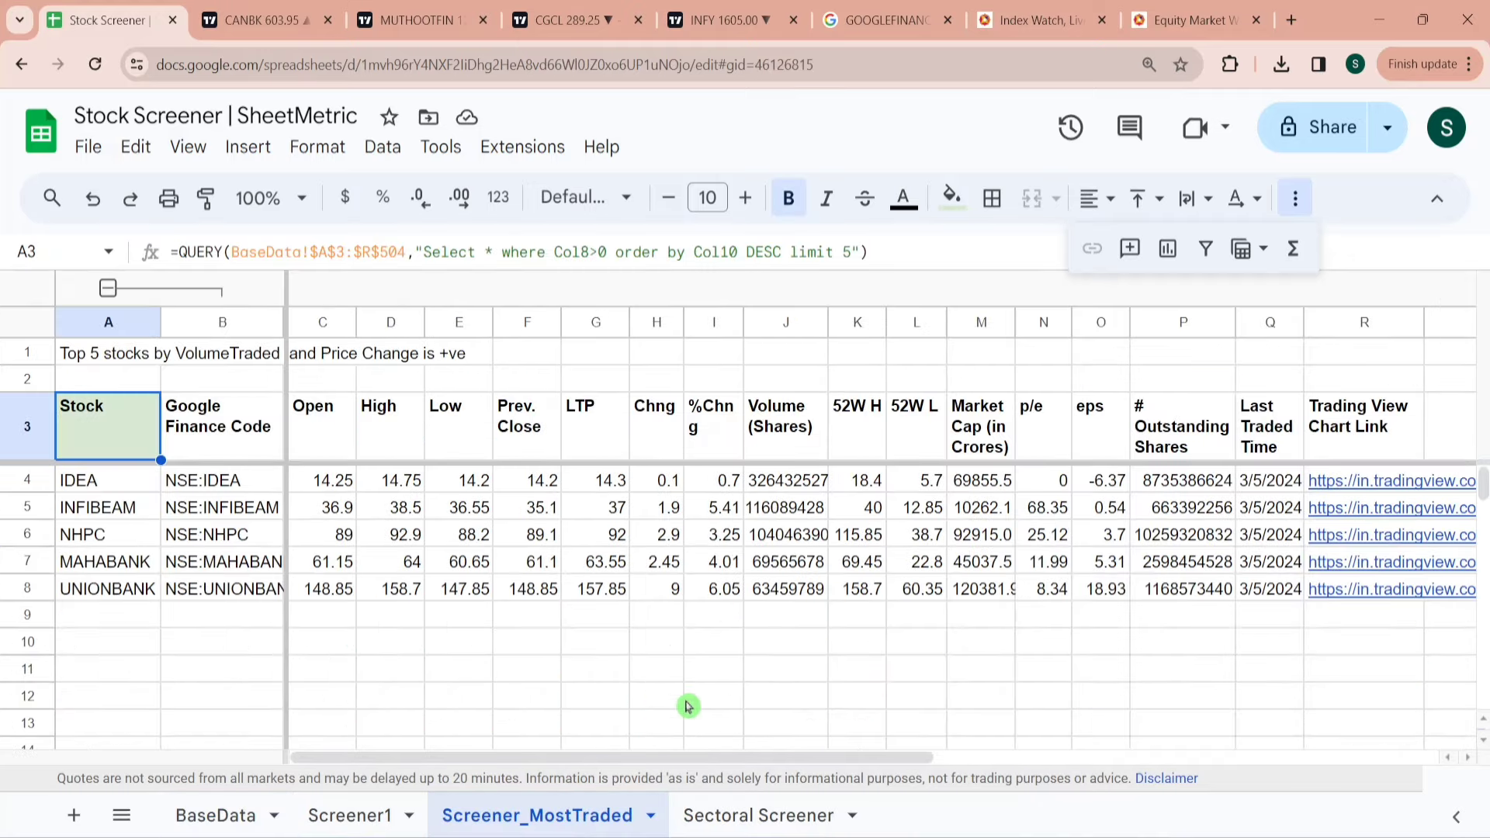
Examine the market cap, p/e and eps criteria and the index link listed on the Sectoral Screener sheet.
left_click(740, 815)
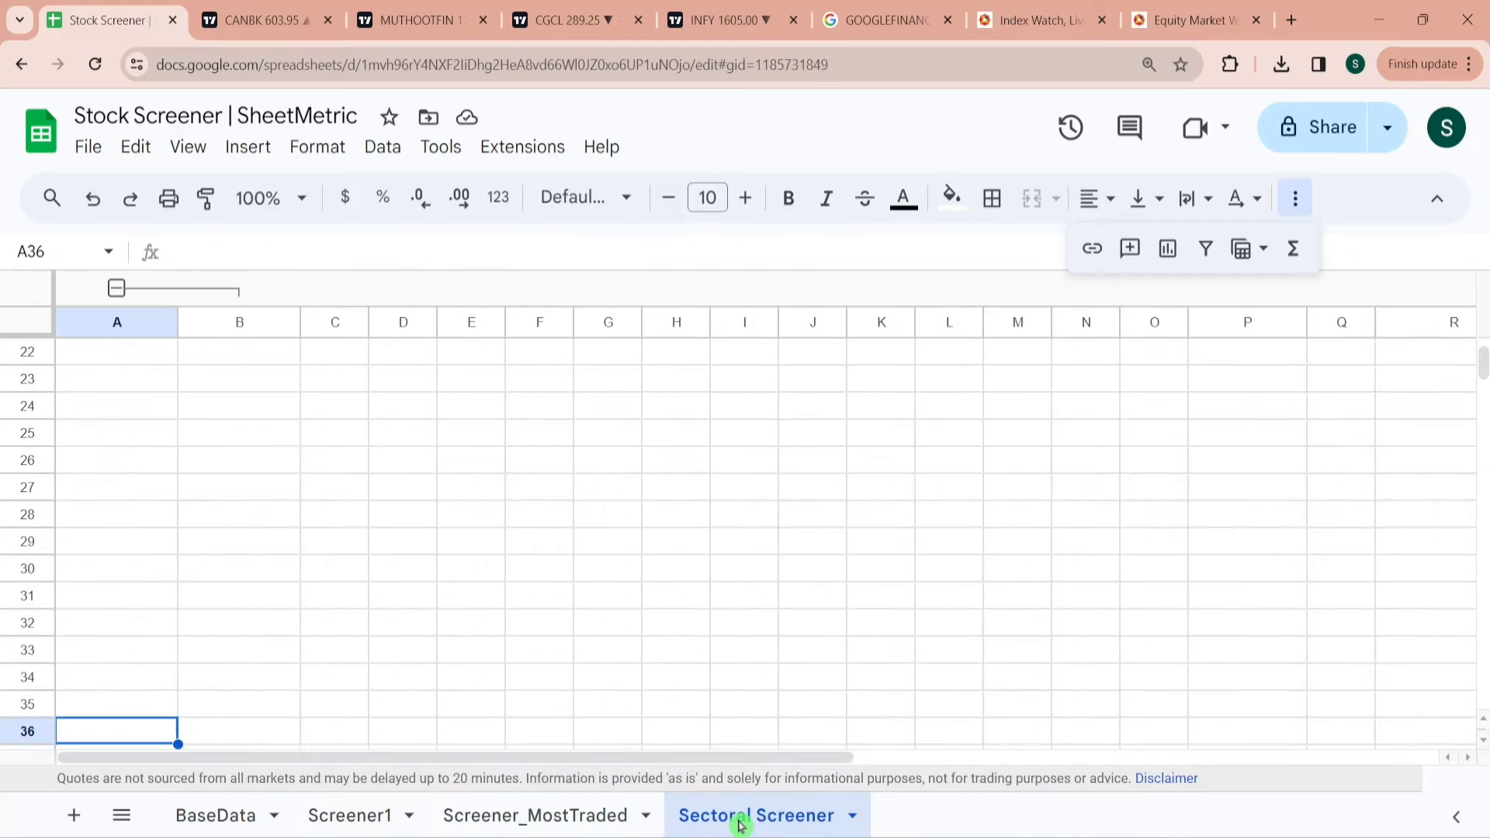
left_click(97, 418)
key("ctrl+Up")
key("ctrl+Up")
key("ctrl+Up")
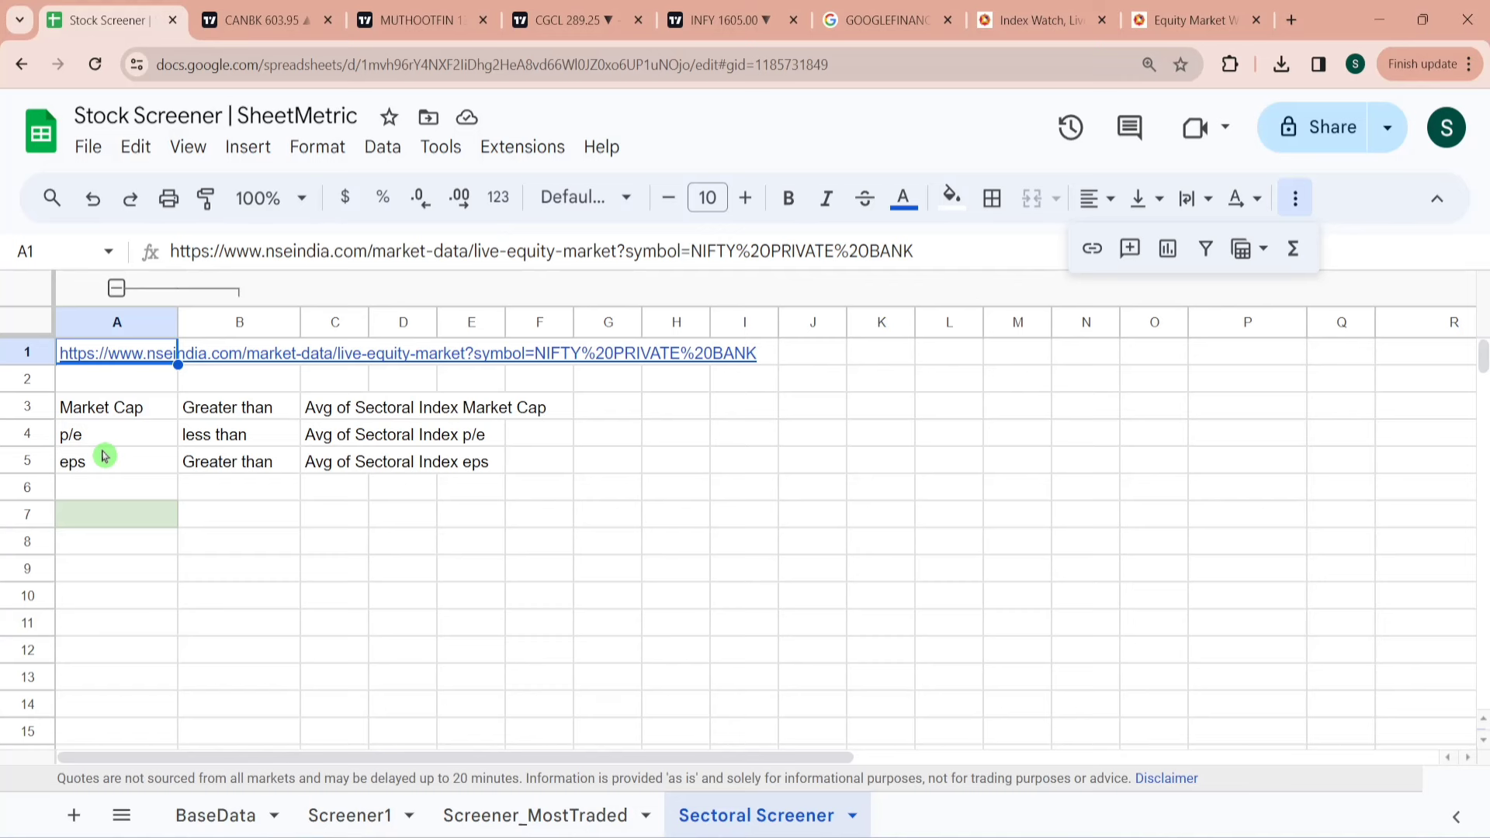
left_click(105, 456)
left_click(135, 420)
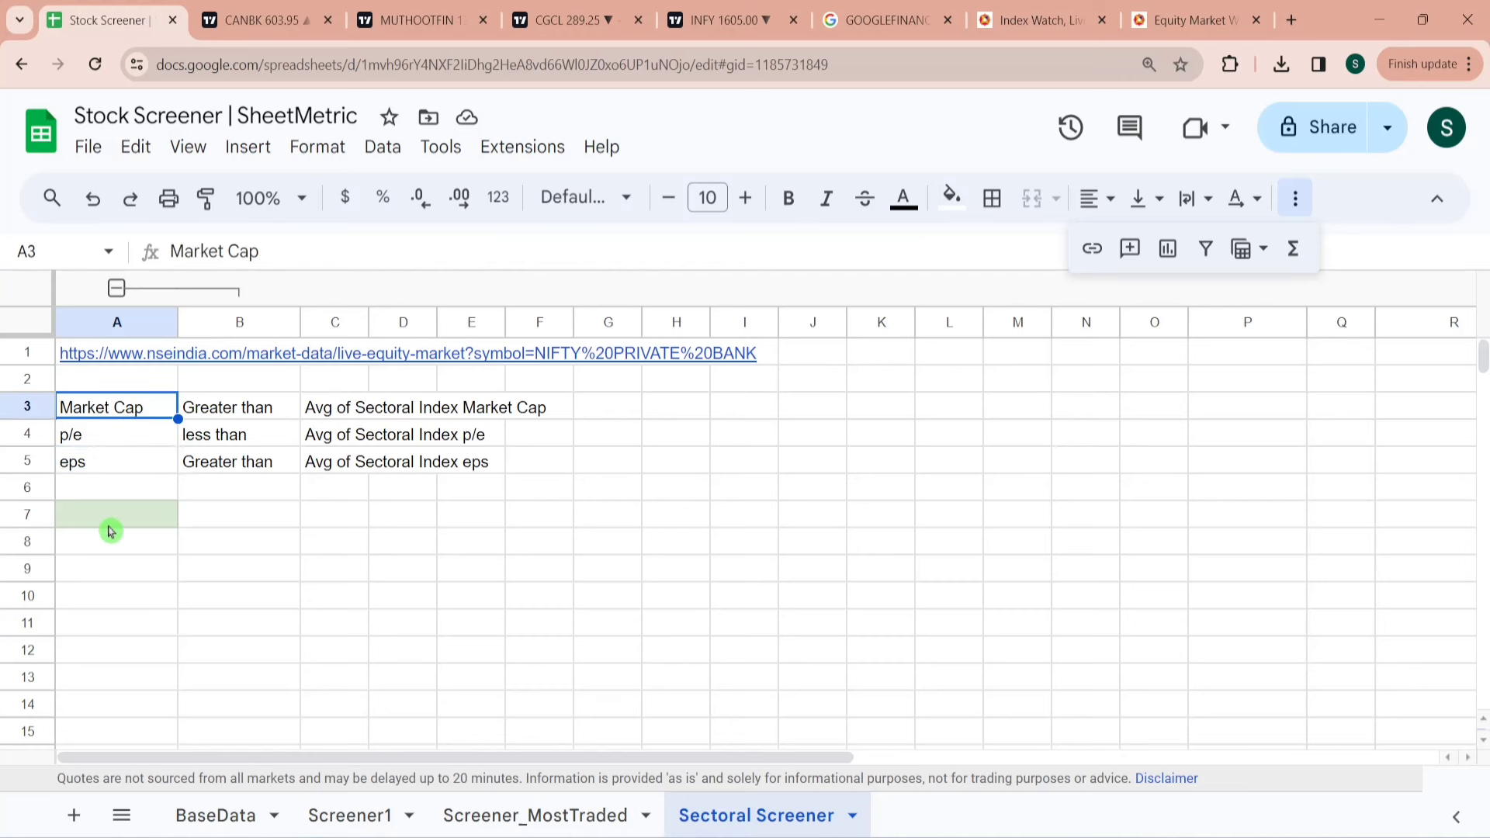
left_click(223, 416)
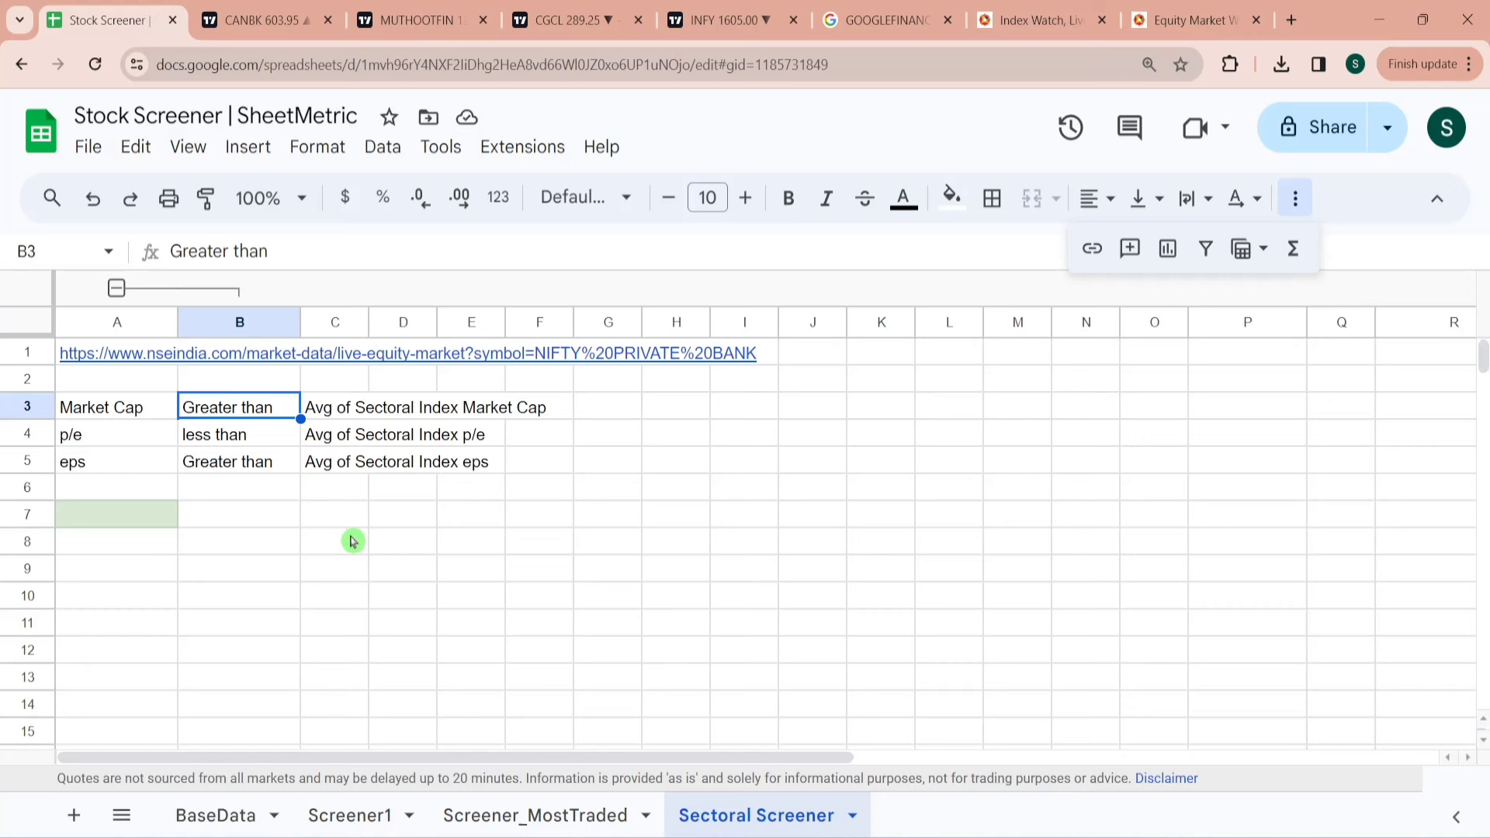
left_click(134, 442)
key("Right")
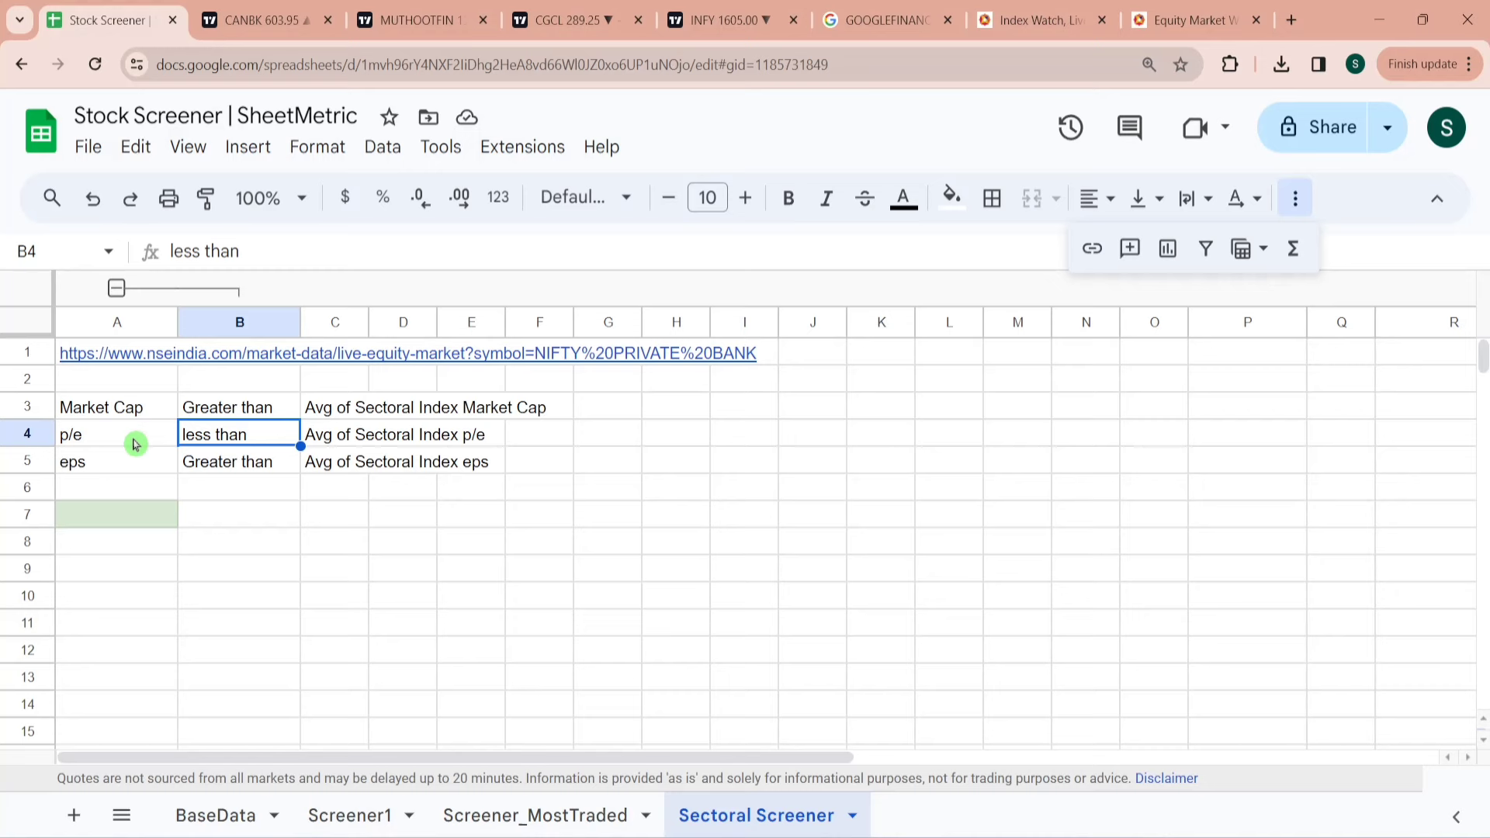
left_click(119, 468)
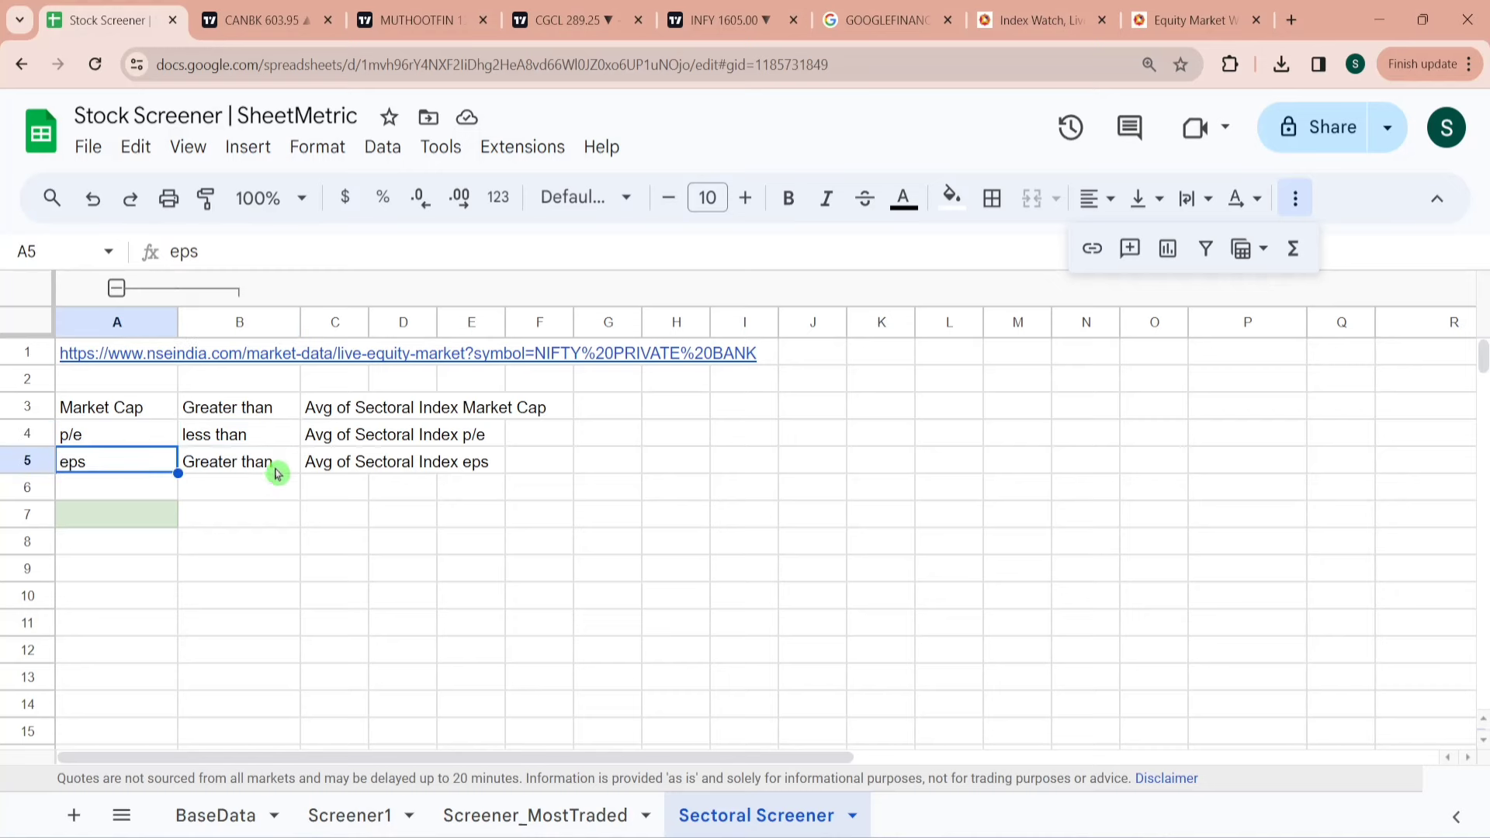
Duplicate the BaseData sheet and rename the copy Sectoral-PvtBank.
left_click(221, 816)
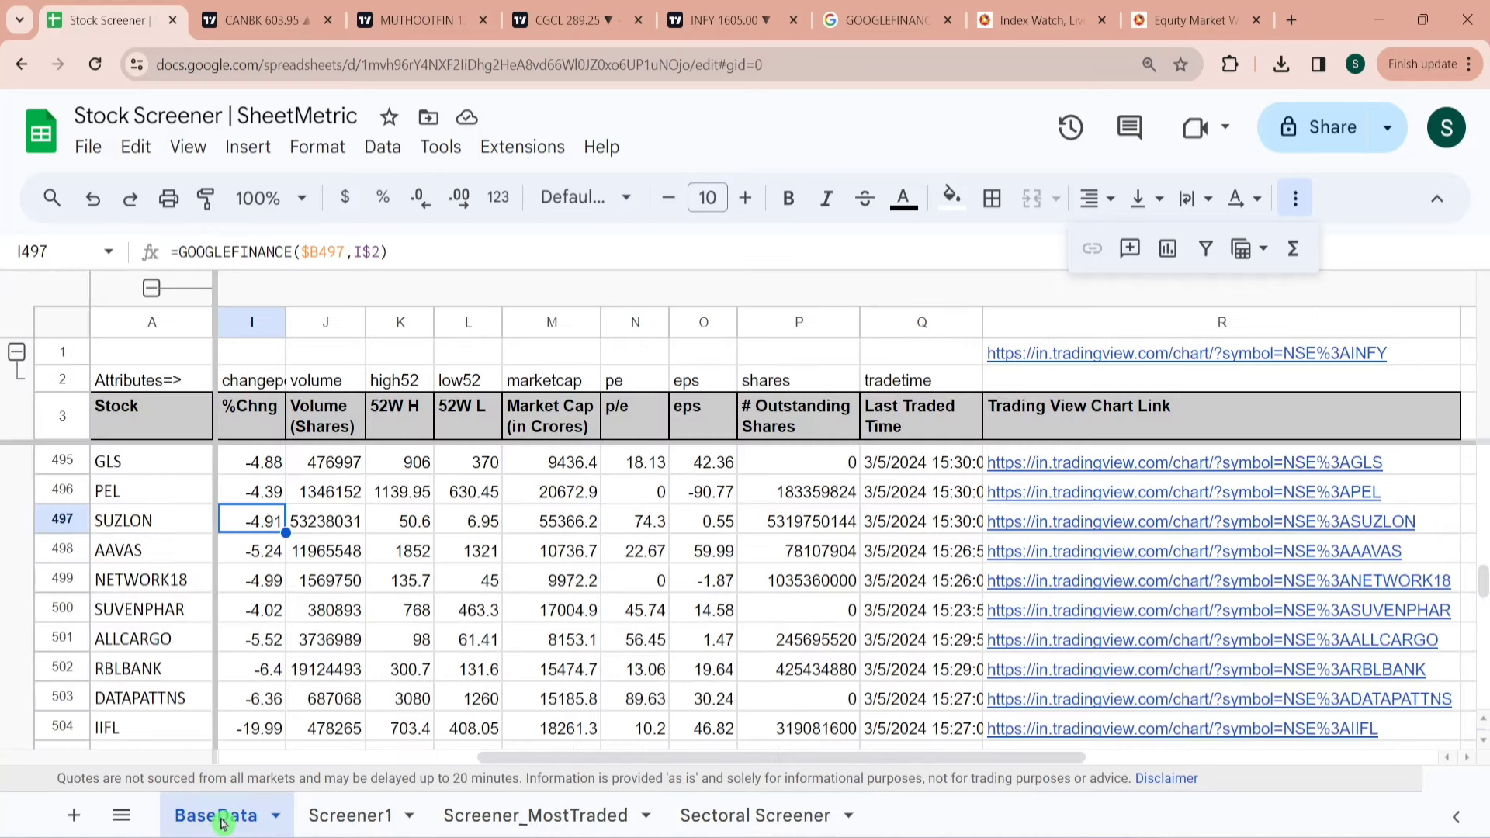
right_click(223, 823)
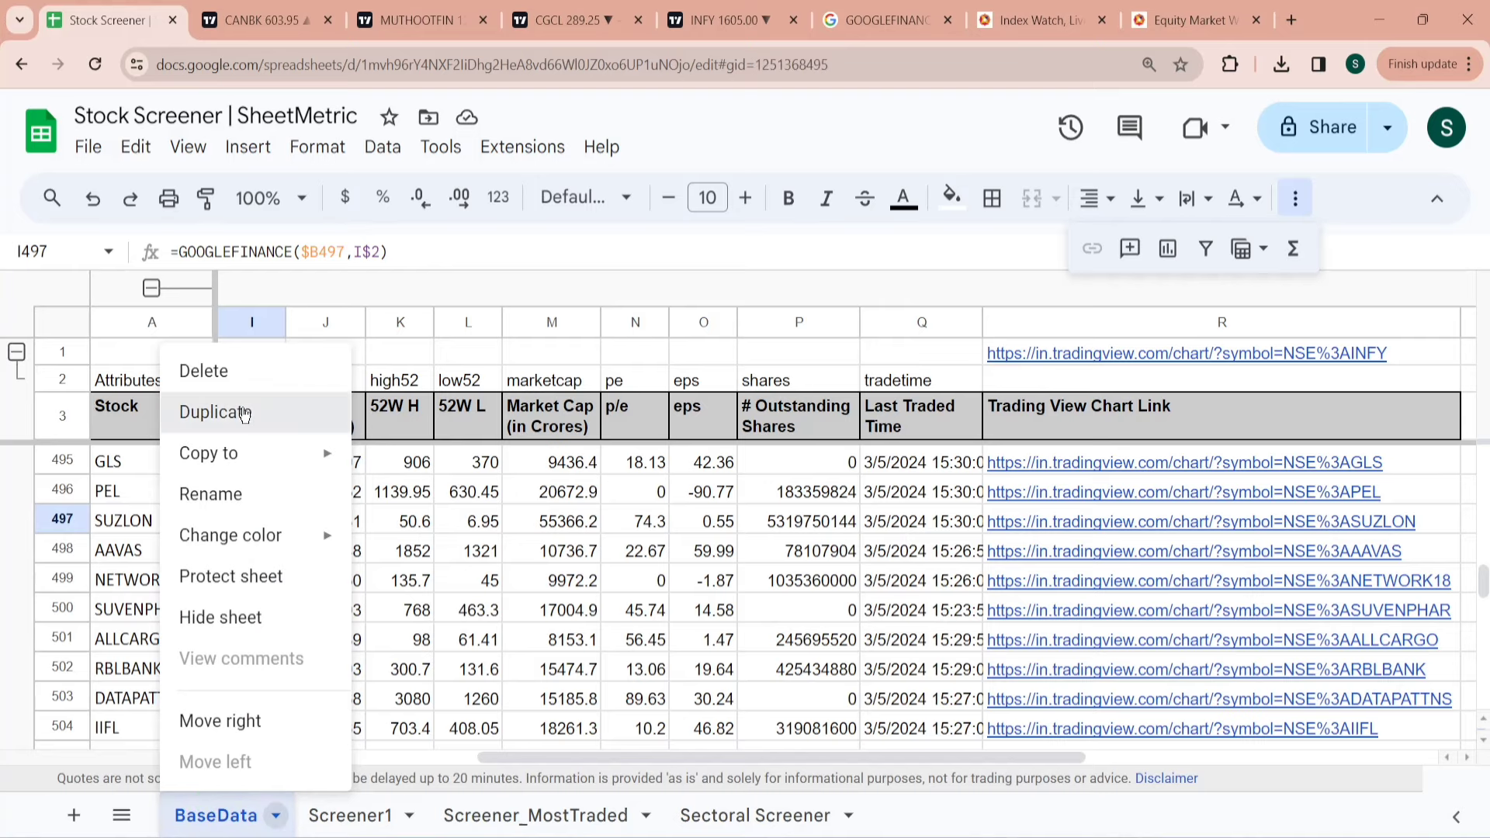
left_click(244, 413)
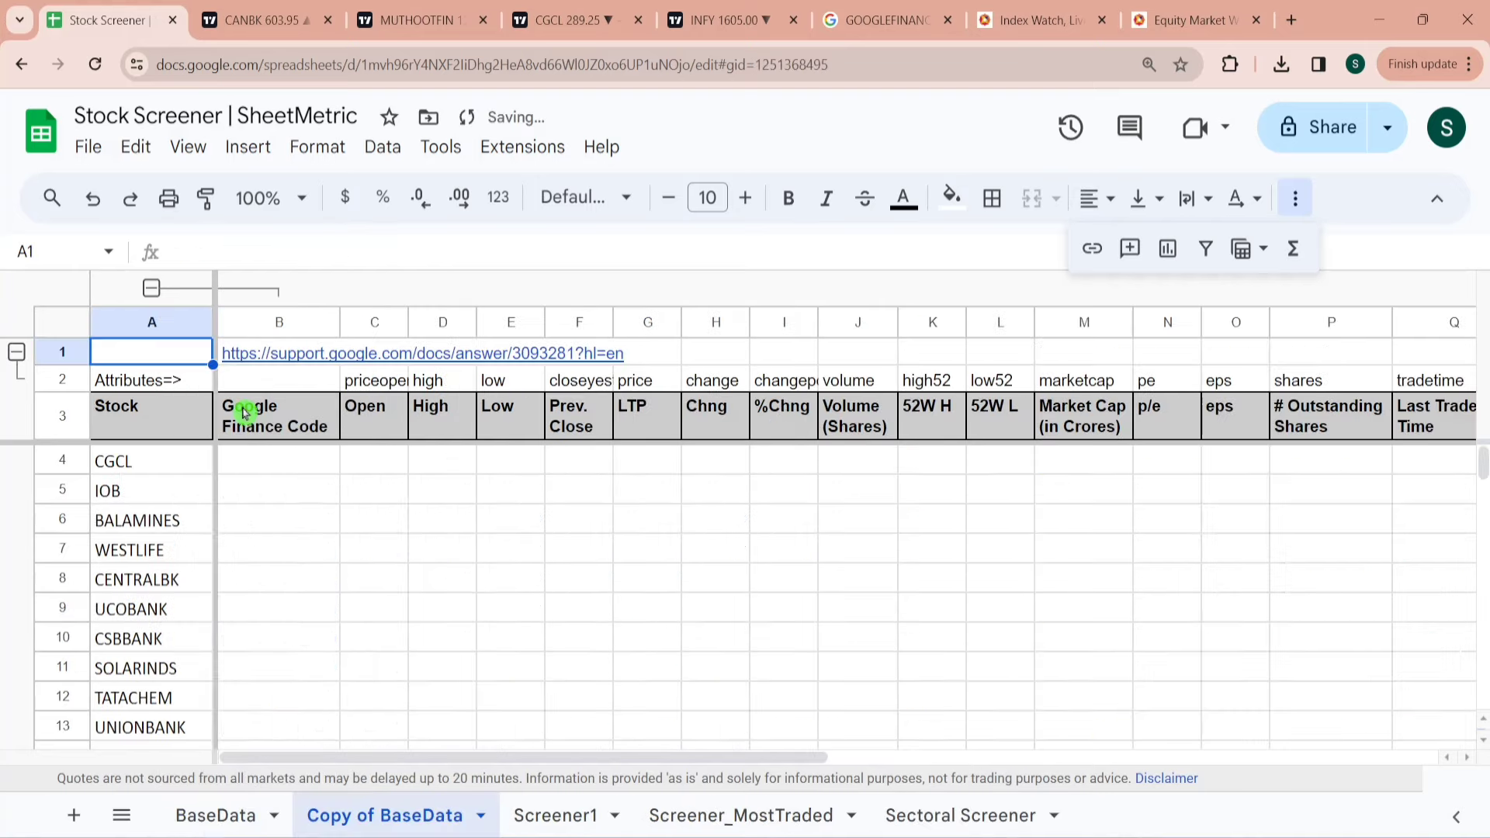
double_click(382, 825)
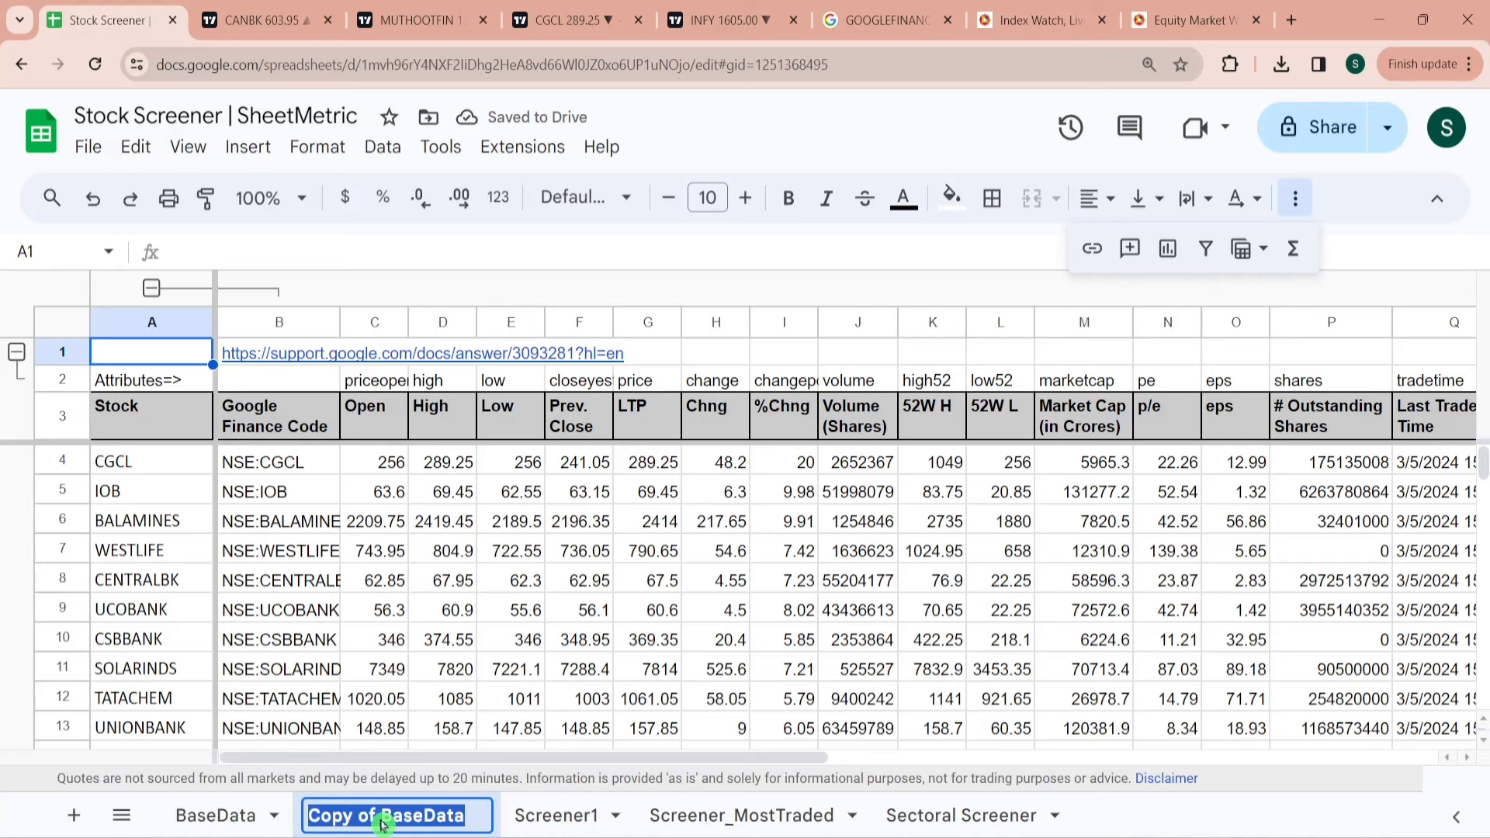
type("Sectoral")
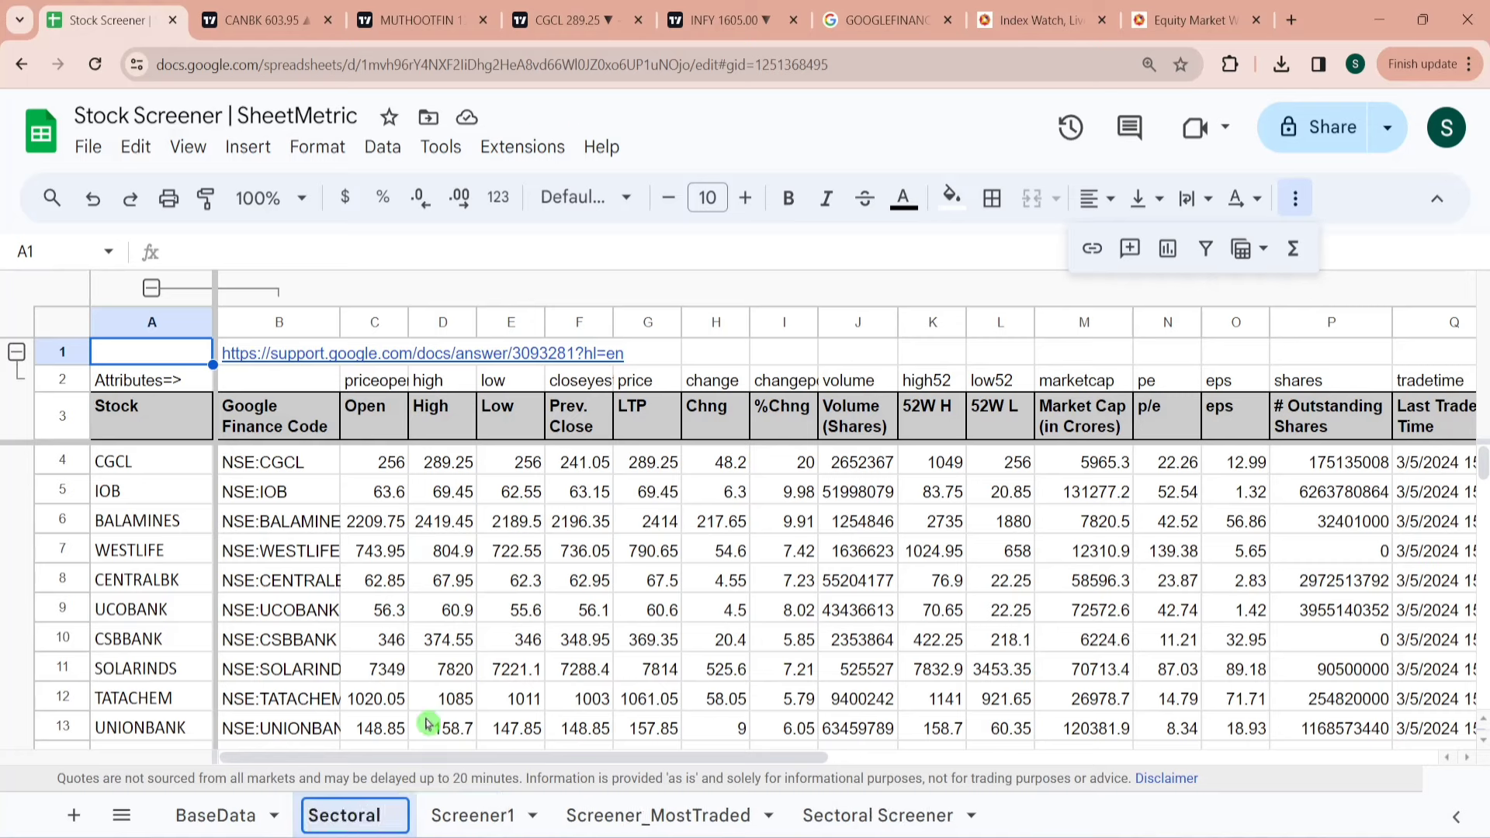
type("-PvtBank")
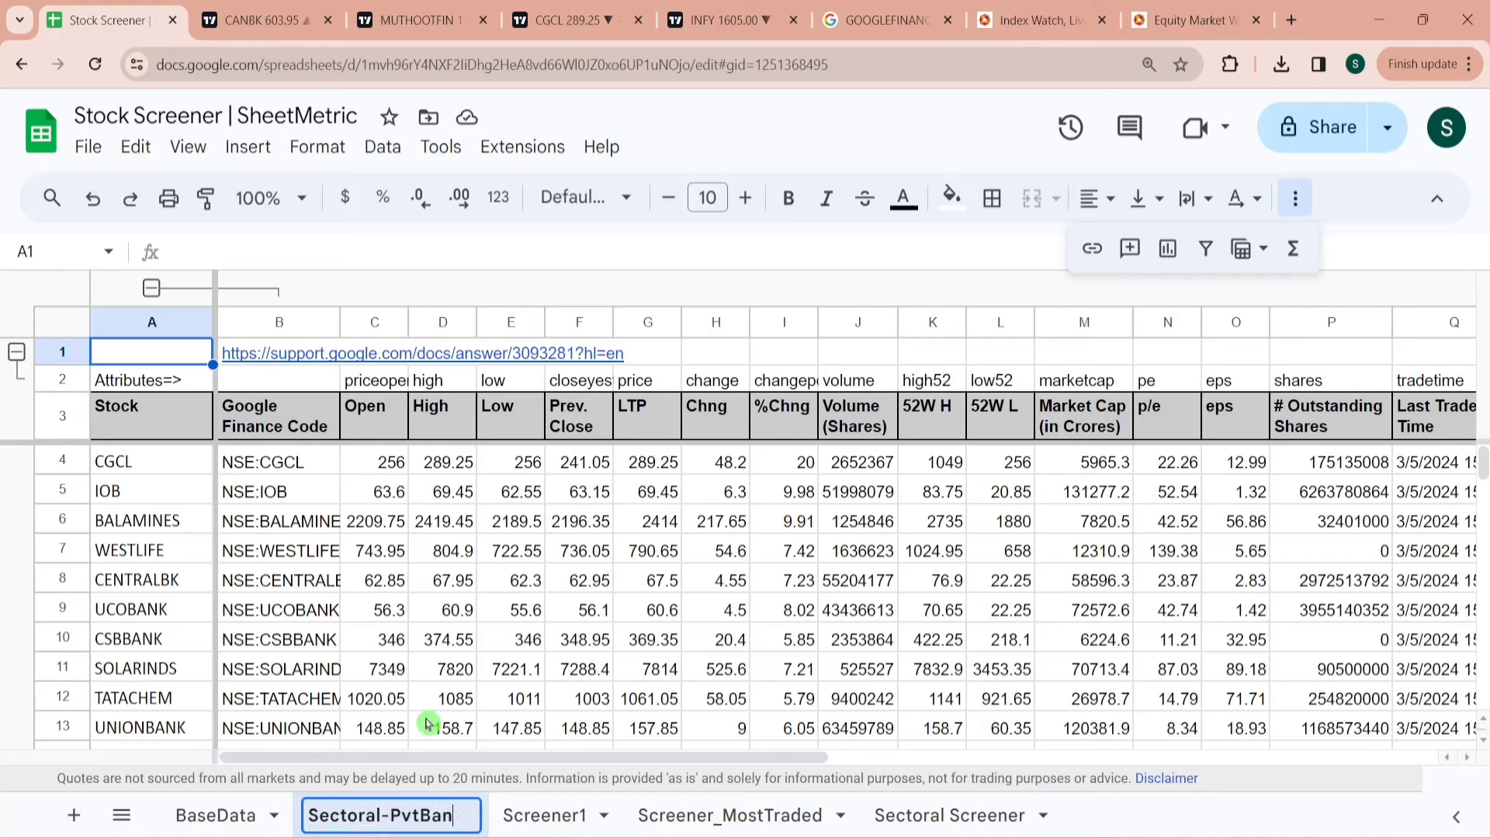
Clear all stock symbols in A4:A504 of the Sectoral-PvtBank sheet.
left_click(179, 468)
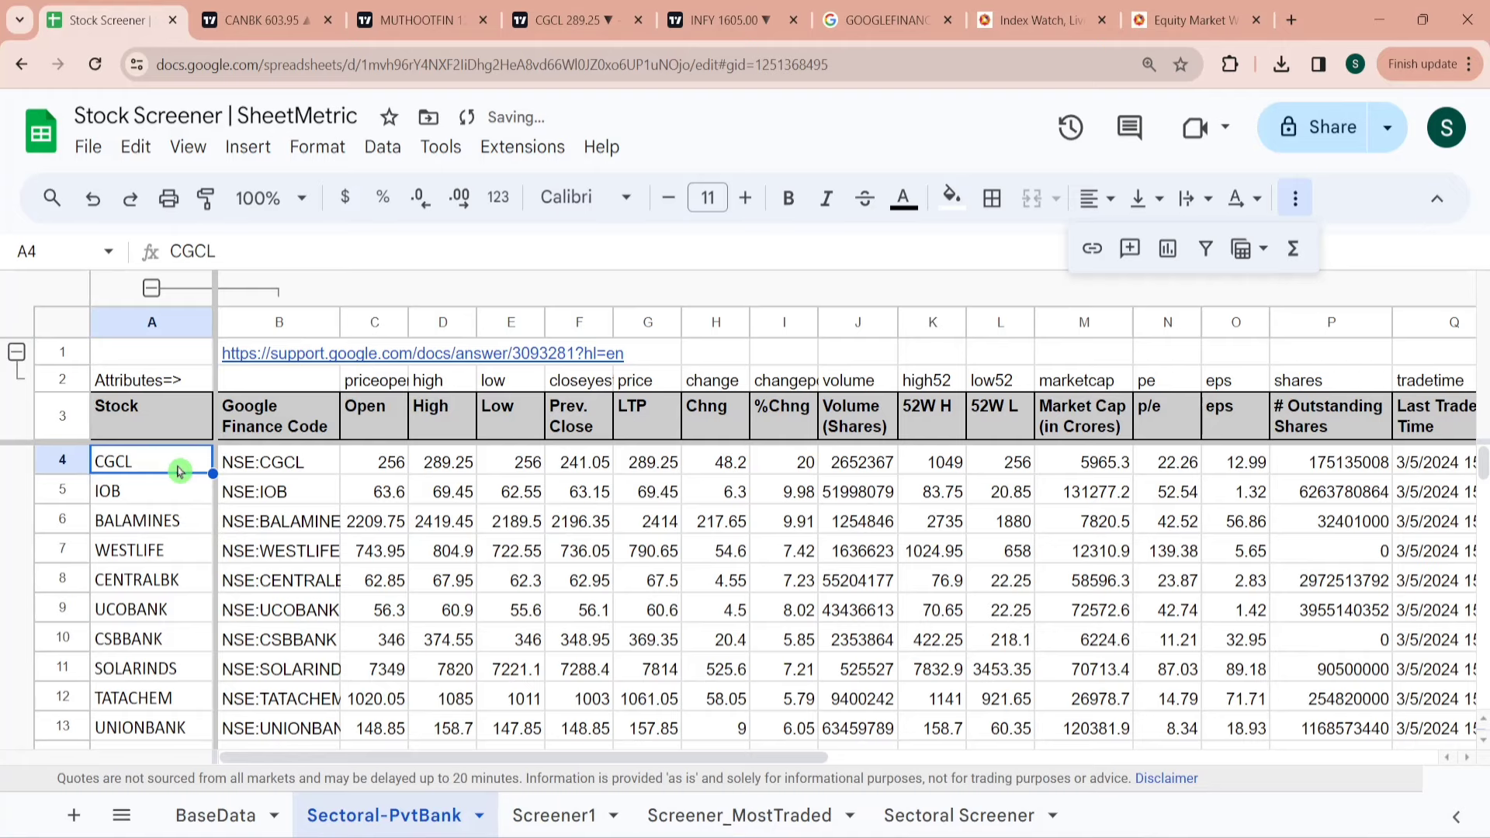
key("ctrl+shift+Down")
key("Delete")
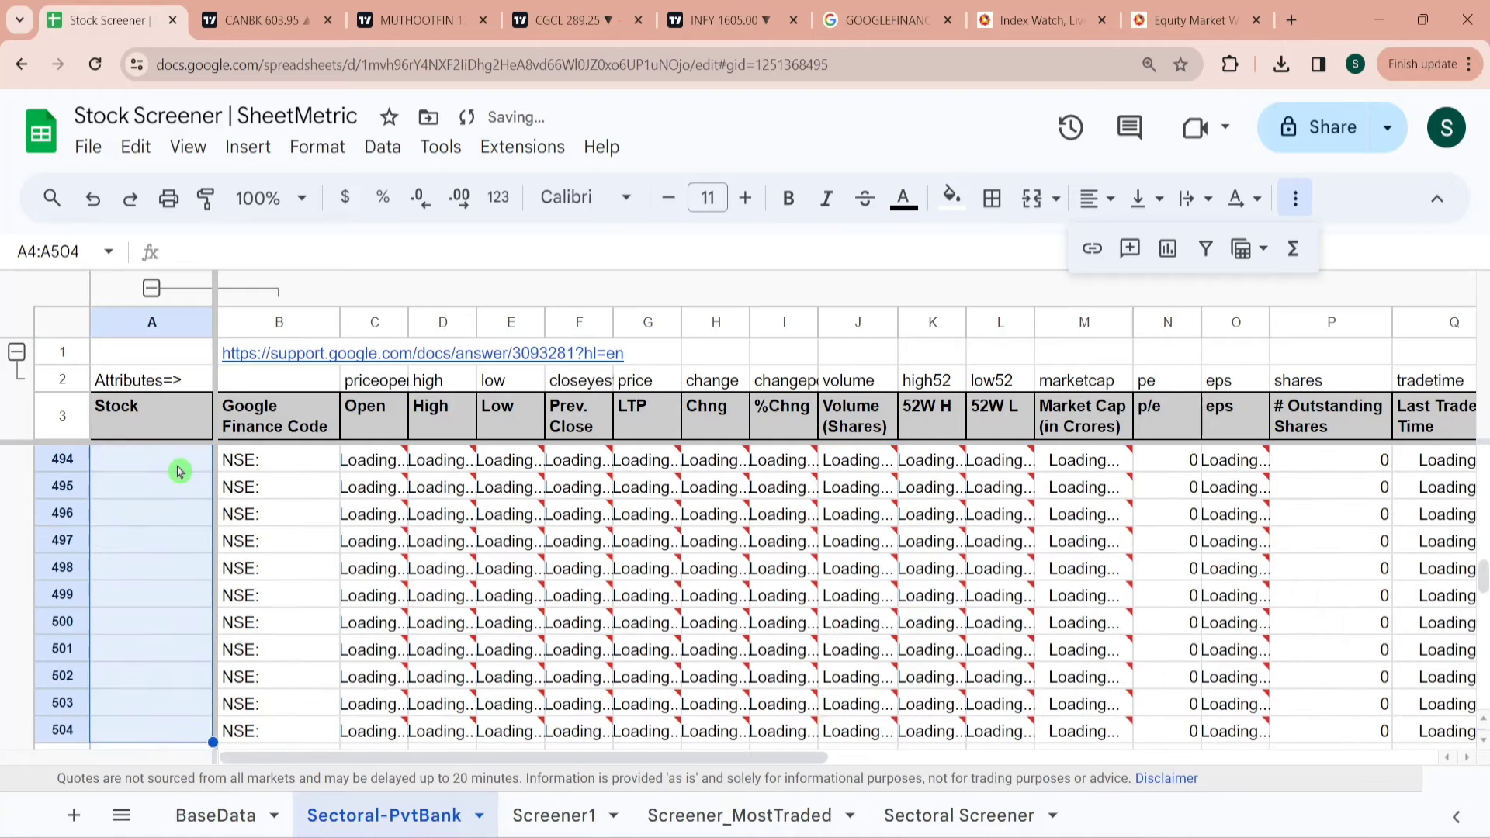
key("ctrl+Up")
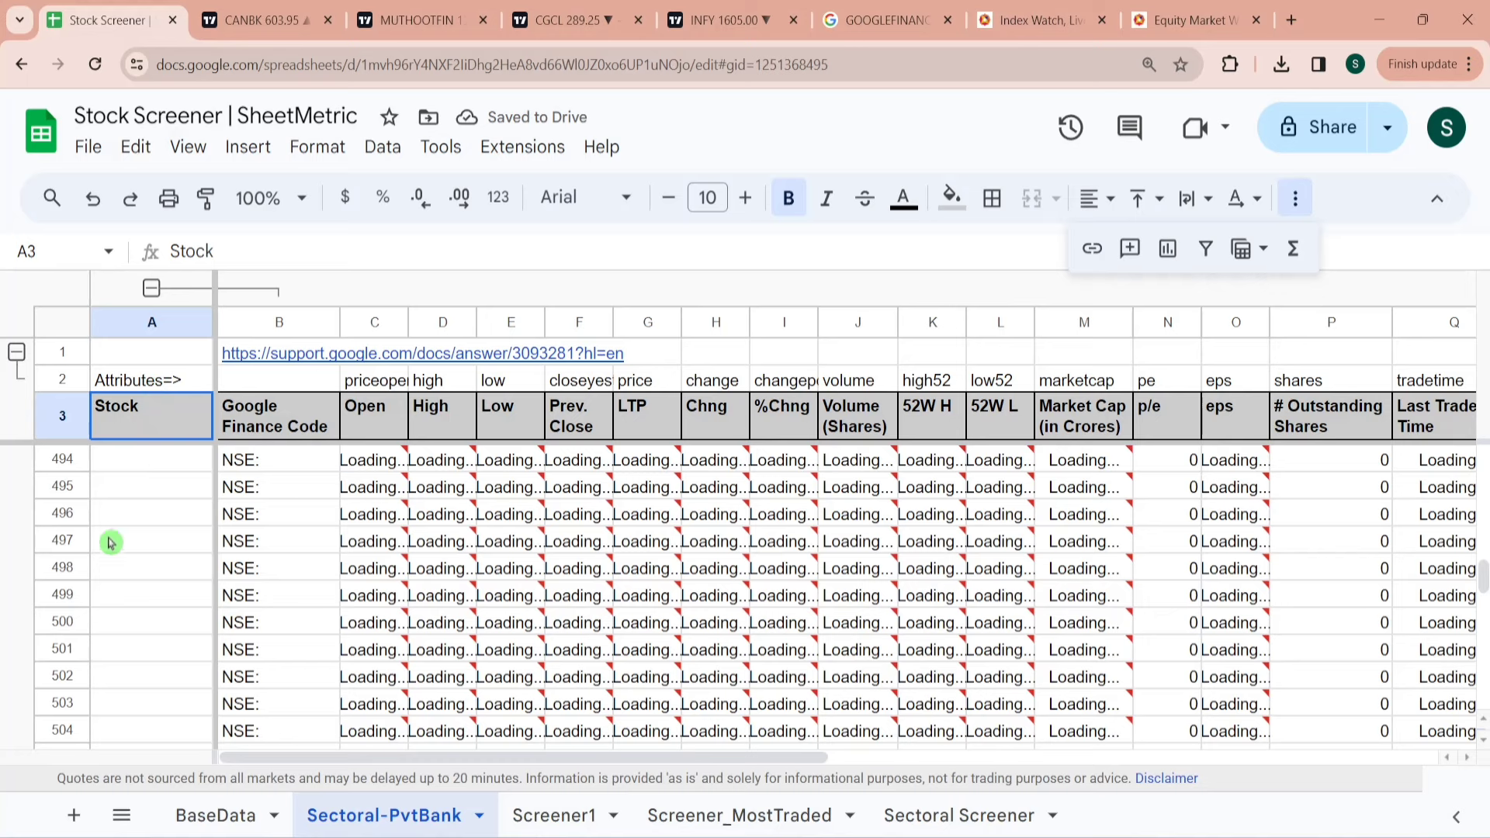
Switch to the NSE Market Watch - Indices page and open the NIFTY PRIVATE BANK constituents from the sectoral indices.
left_click(1009, 7)
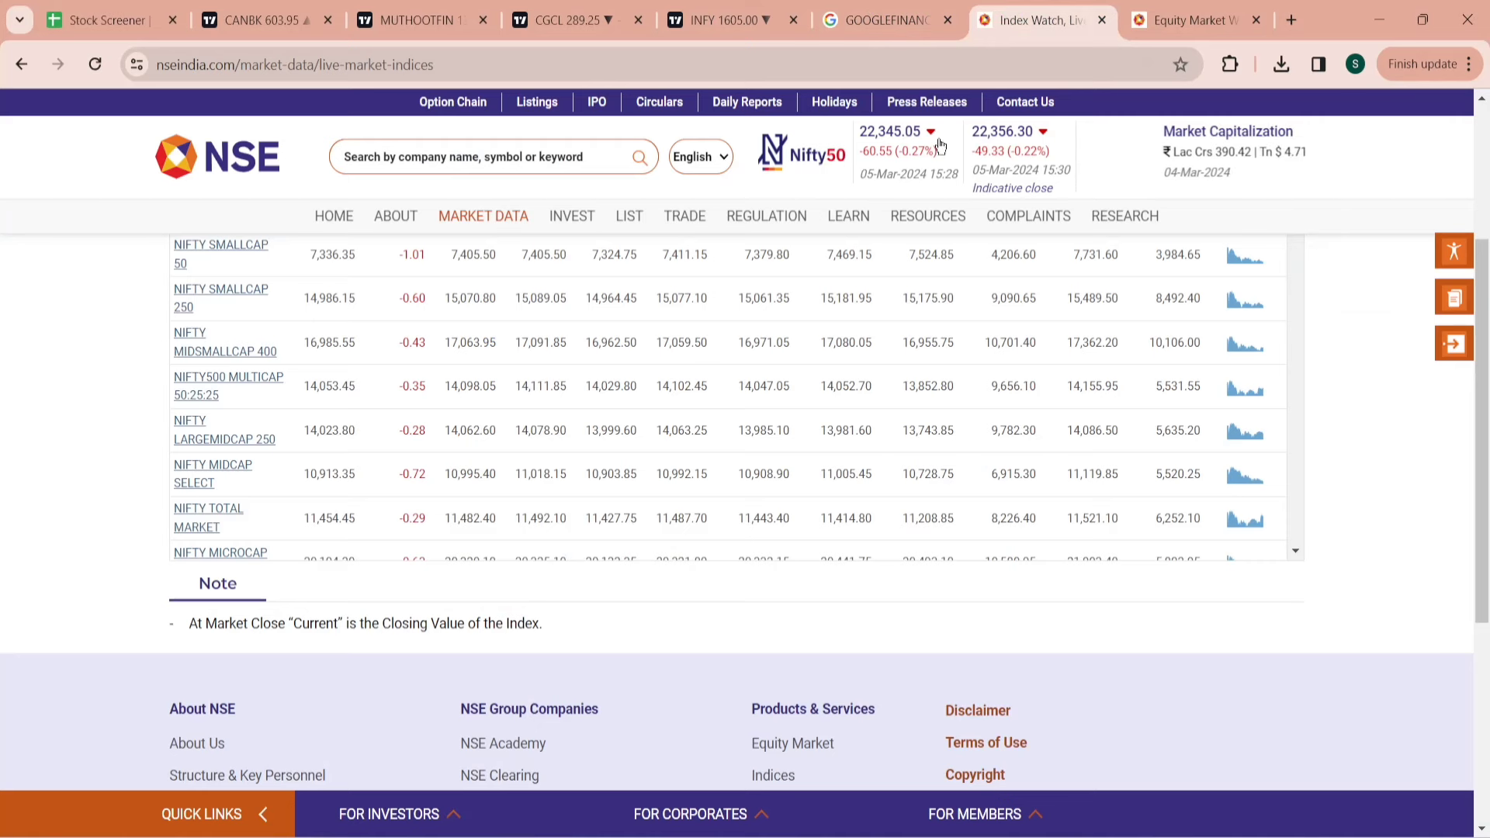
scroll(434, 312, "up", 6)
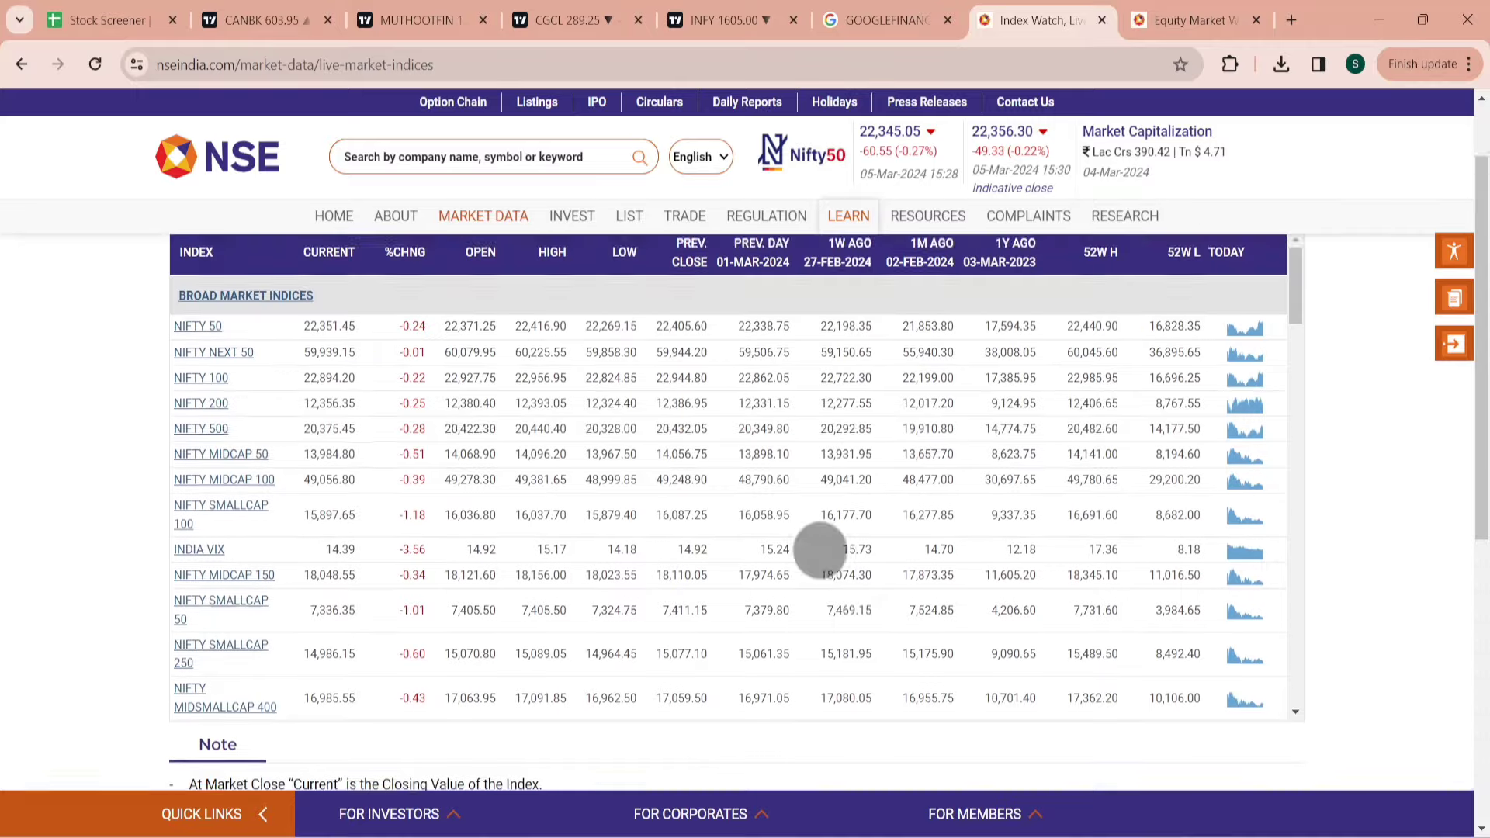
scroll(543, 501, "down", 9)
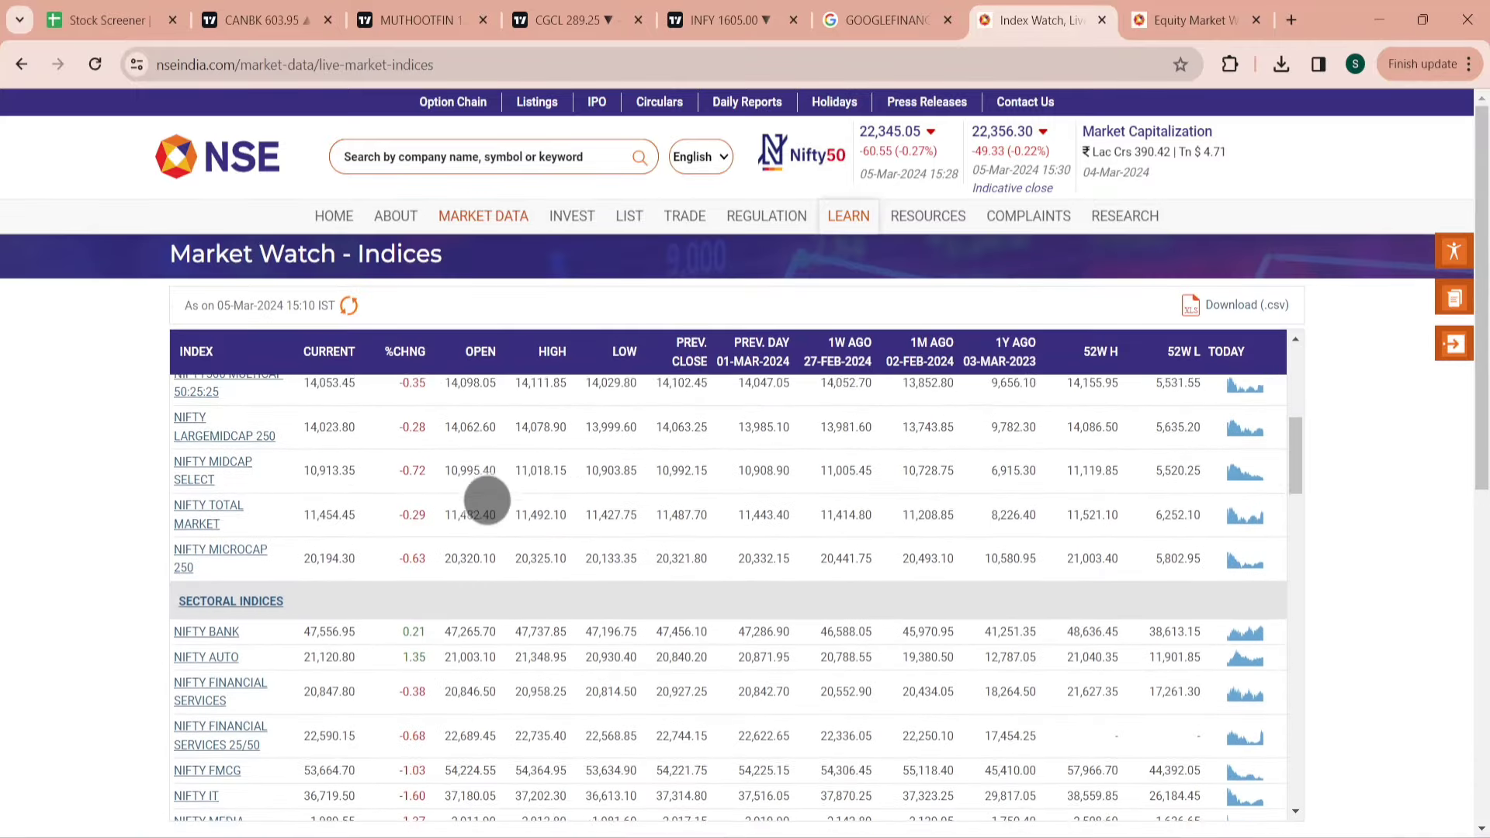
scroll(582, 528, "down", 1)
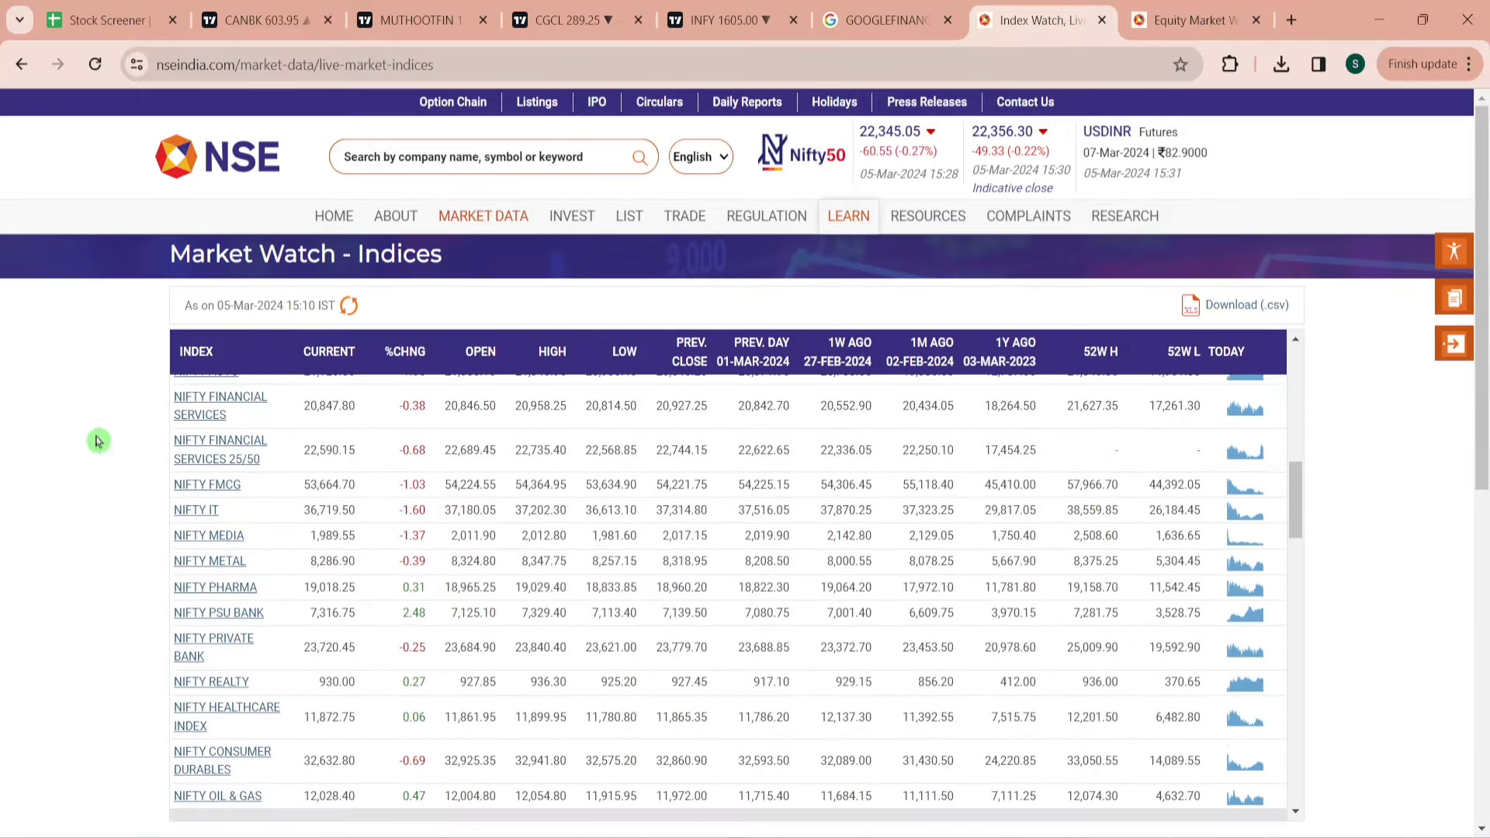
left_click(194, 649)
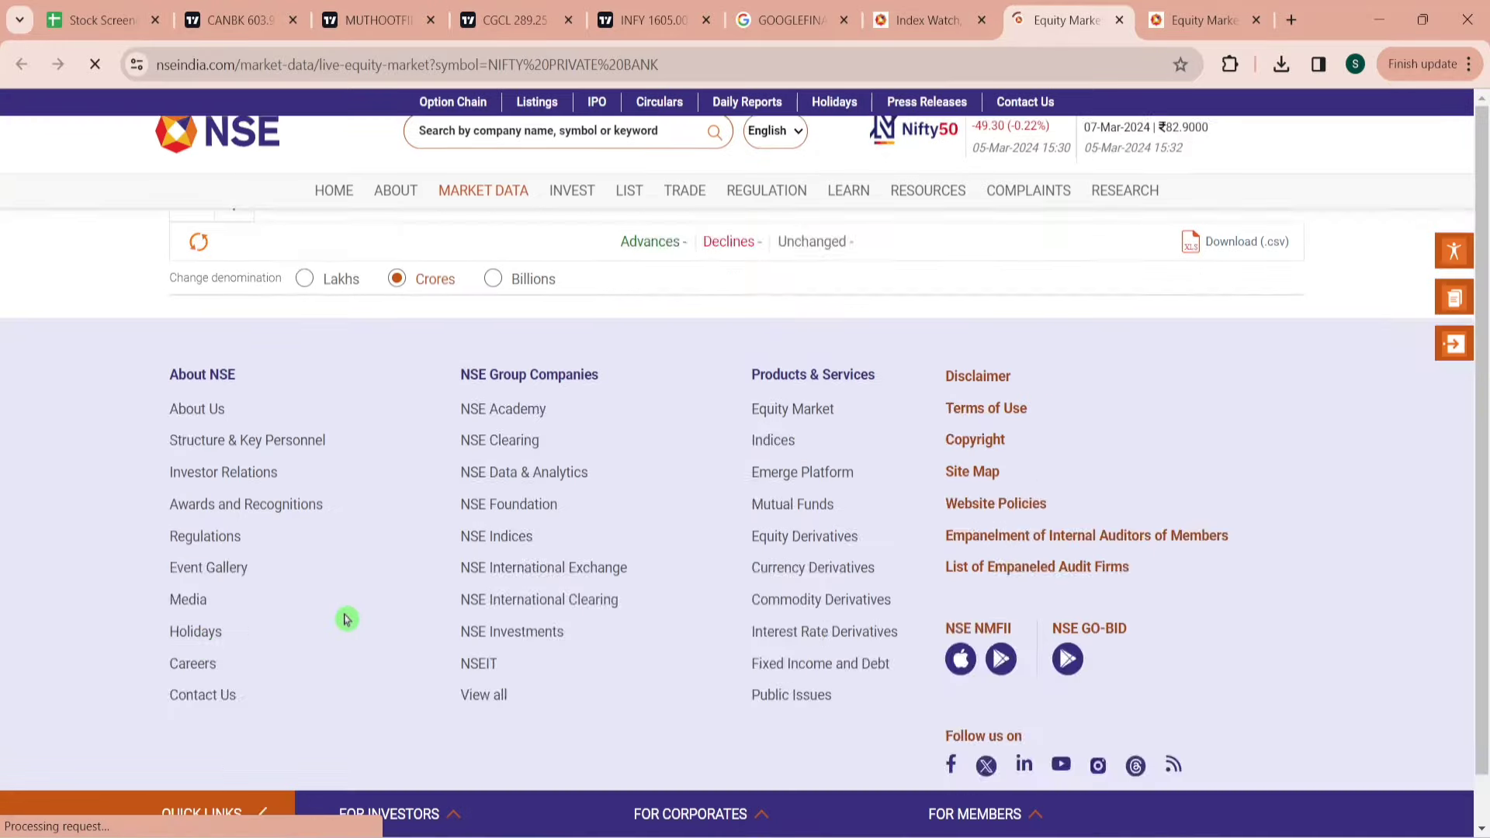
scroll(1405, 366, "down", 2)
scroll(1405, 366, "down", 1)
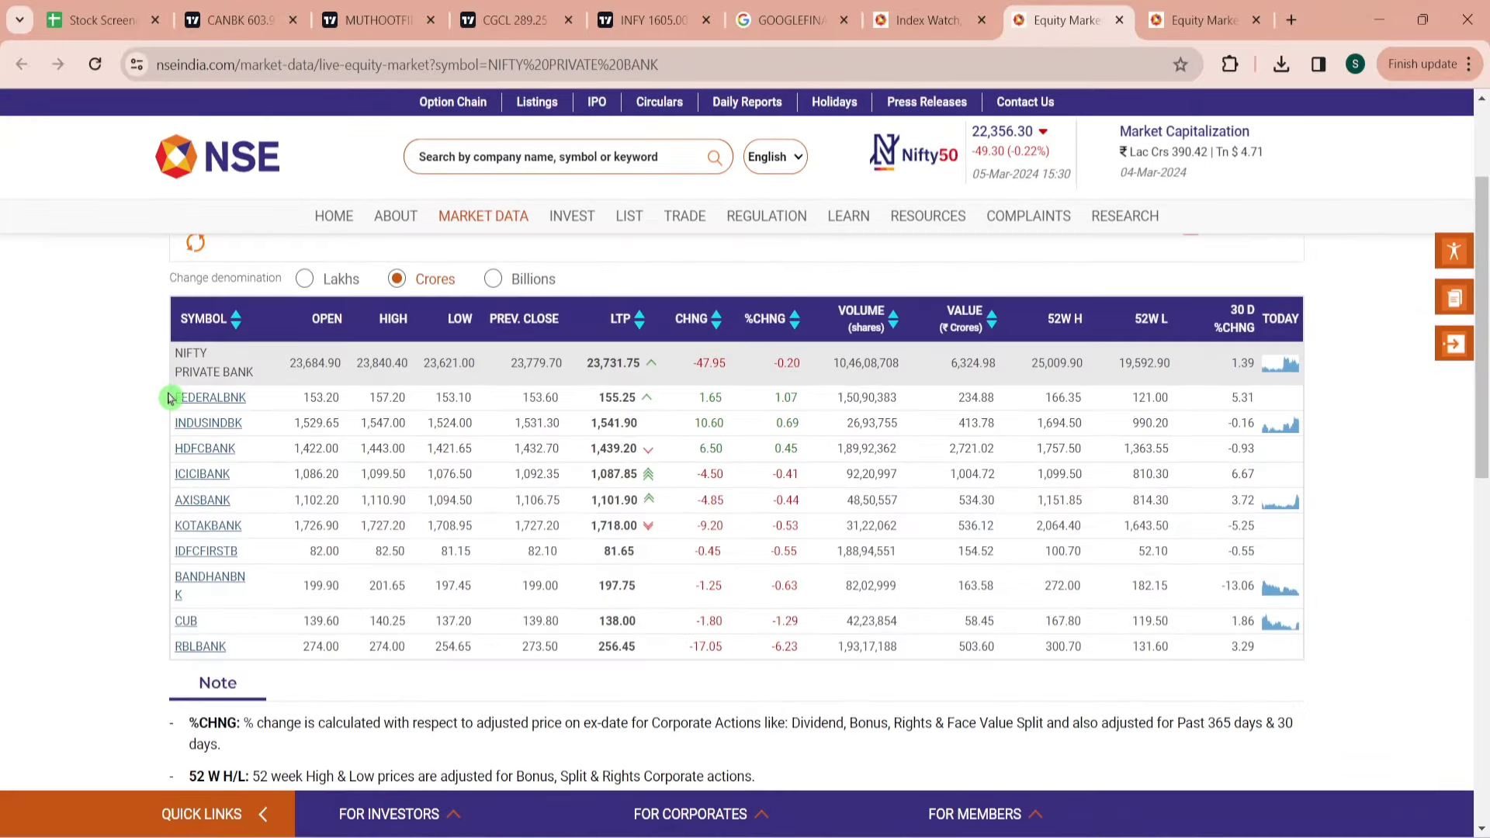
Copy the constituent rows from FEDERALBNK to RBLBANK and paste them into the Sectoral-PvtBank sheet starting at A21.
left_click_drag(173, 396, 718, 648)
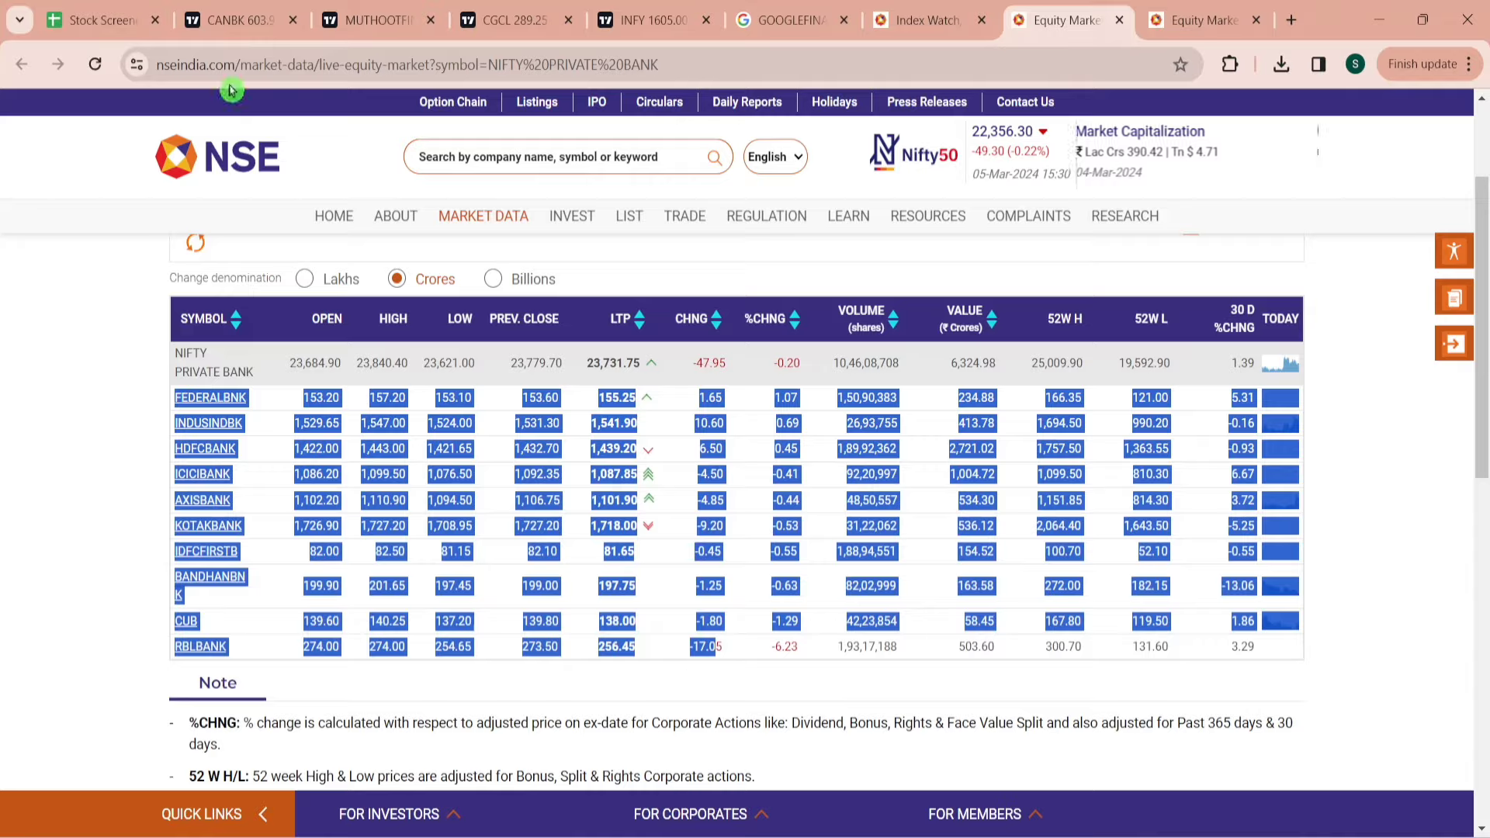
left_click(93, 20)
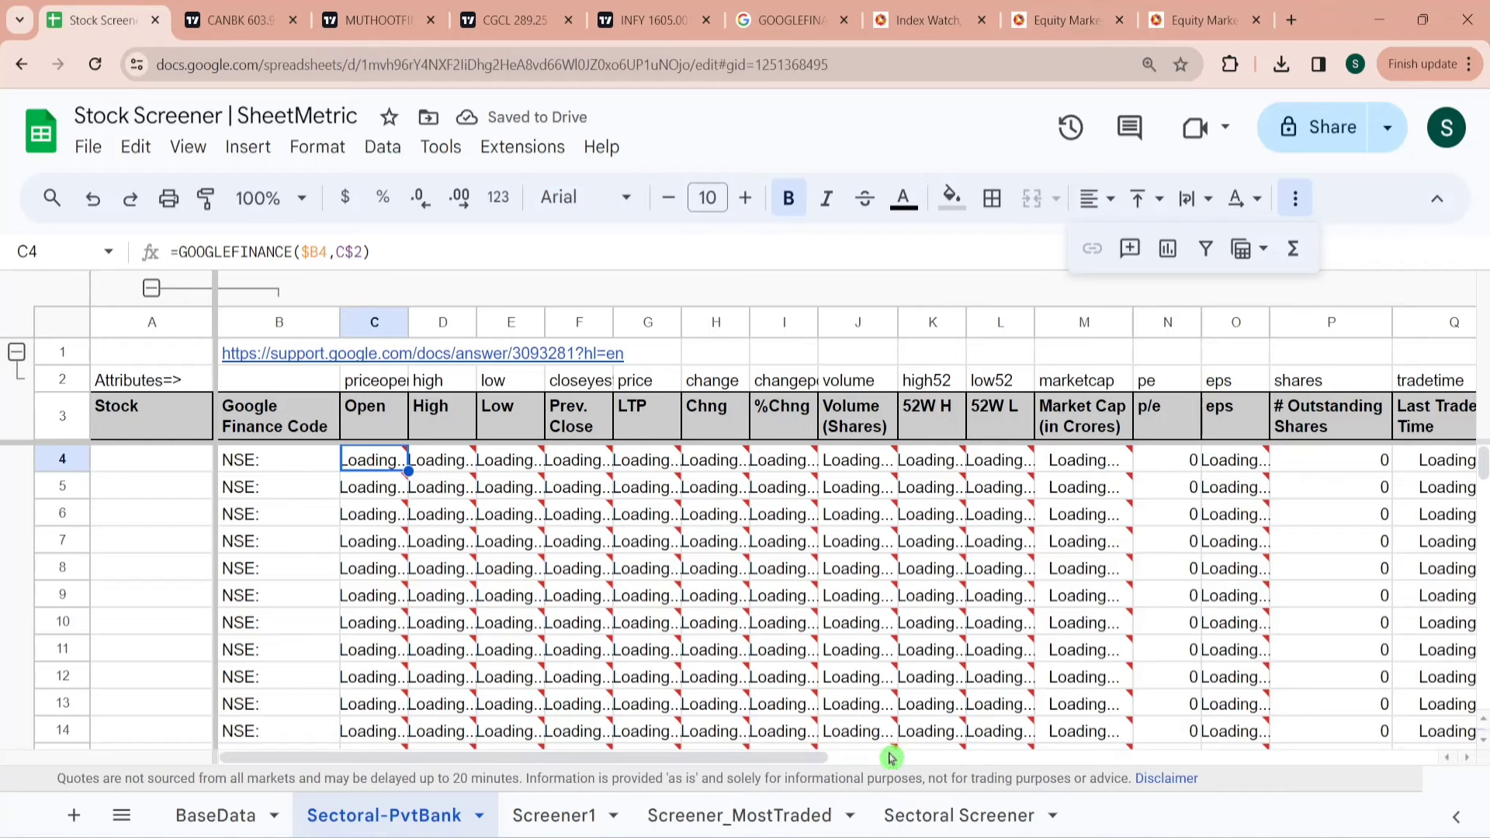
scroll(156, 590, "down", 3)
left_click(169, 683)
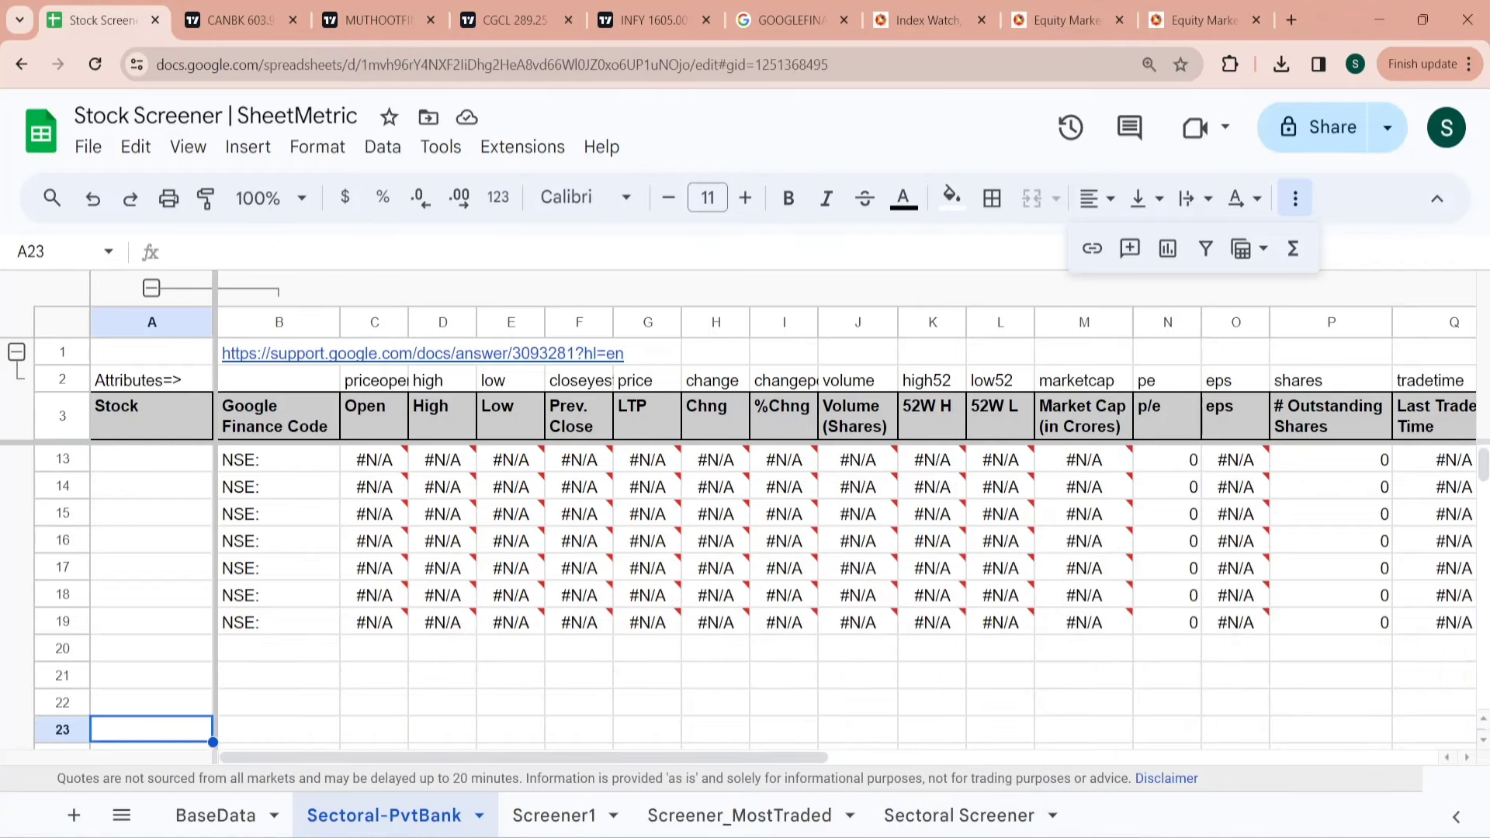
key("ctrl+v")
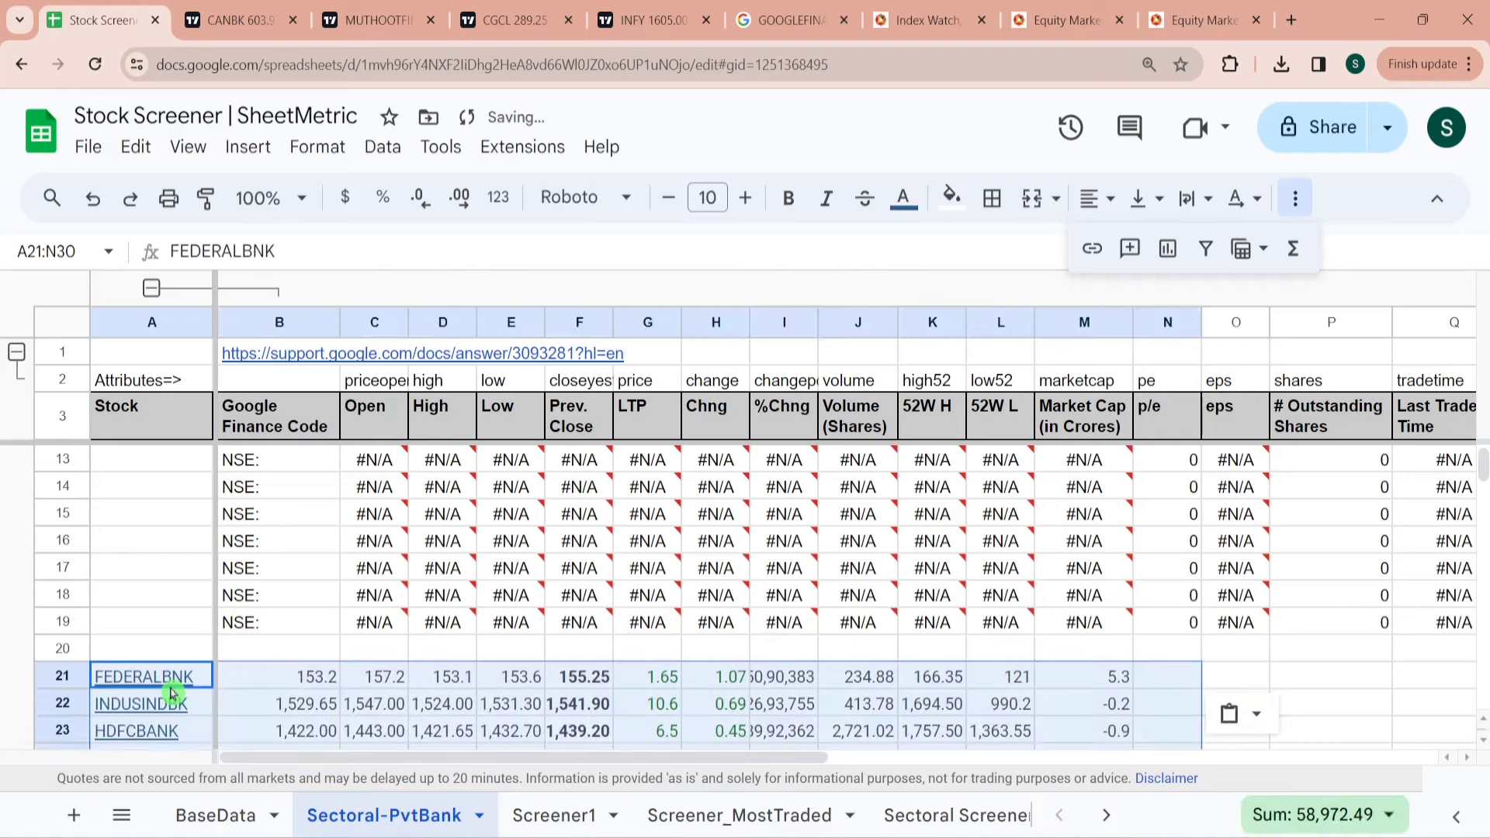
Copy the bank symbols in A21:A30 and paste them as plain values into the Stock column starting at A4.
key("Down")
key("Down")
key("Up")
key("Up")
key("shift+Down")
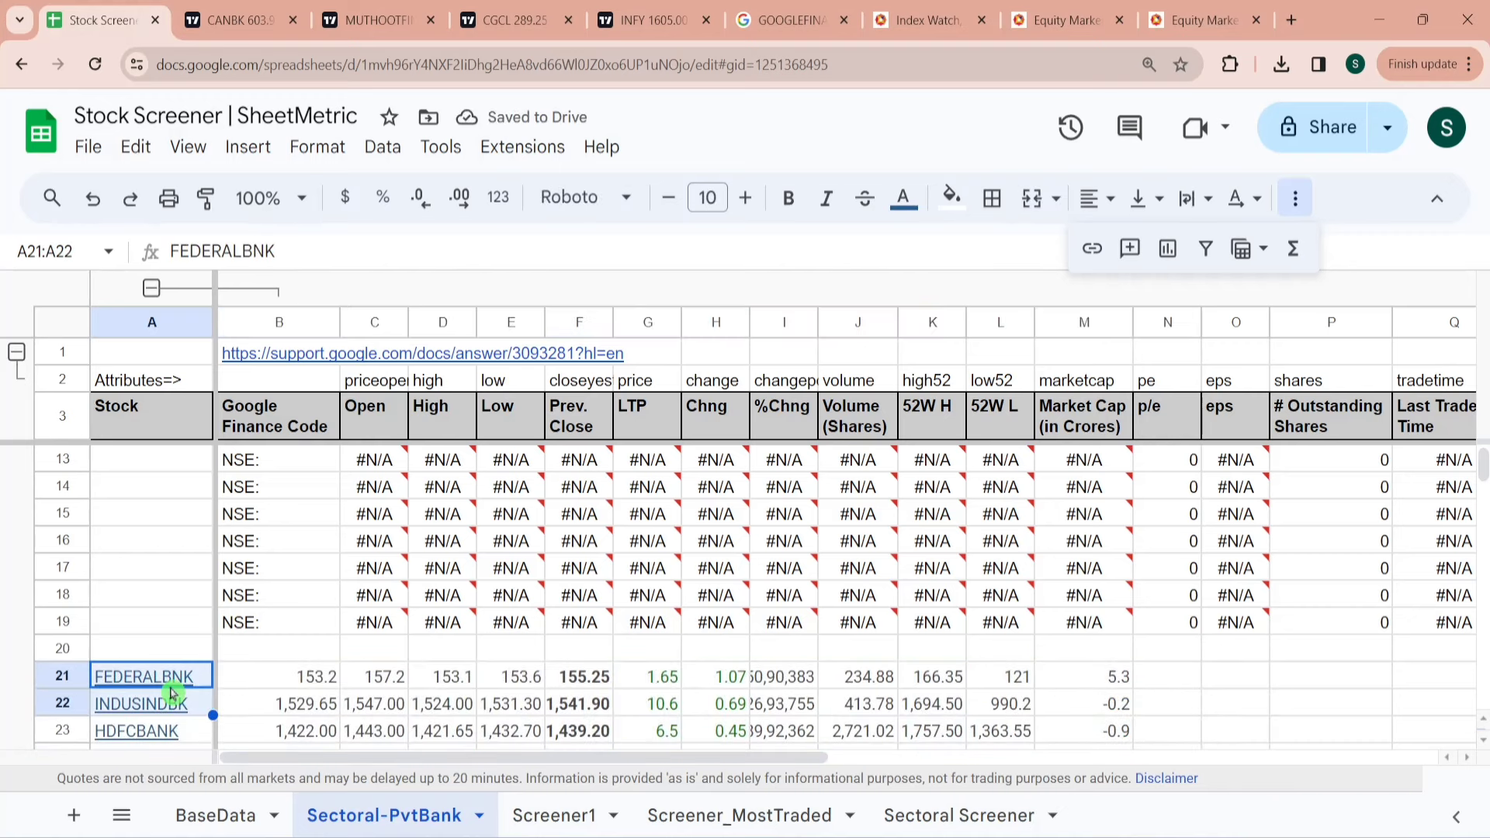
key("shift+Down")
key("shift+Down")
key("shift+Down")
key("shift+Down")
key("shift+Down")
key("shift+Down")
key("shift+Down")
key("shift+Down")
key("ctrl+c")
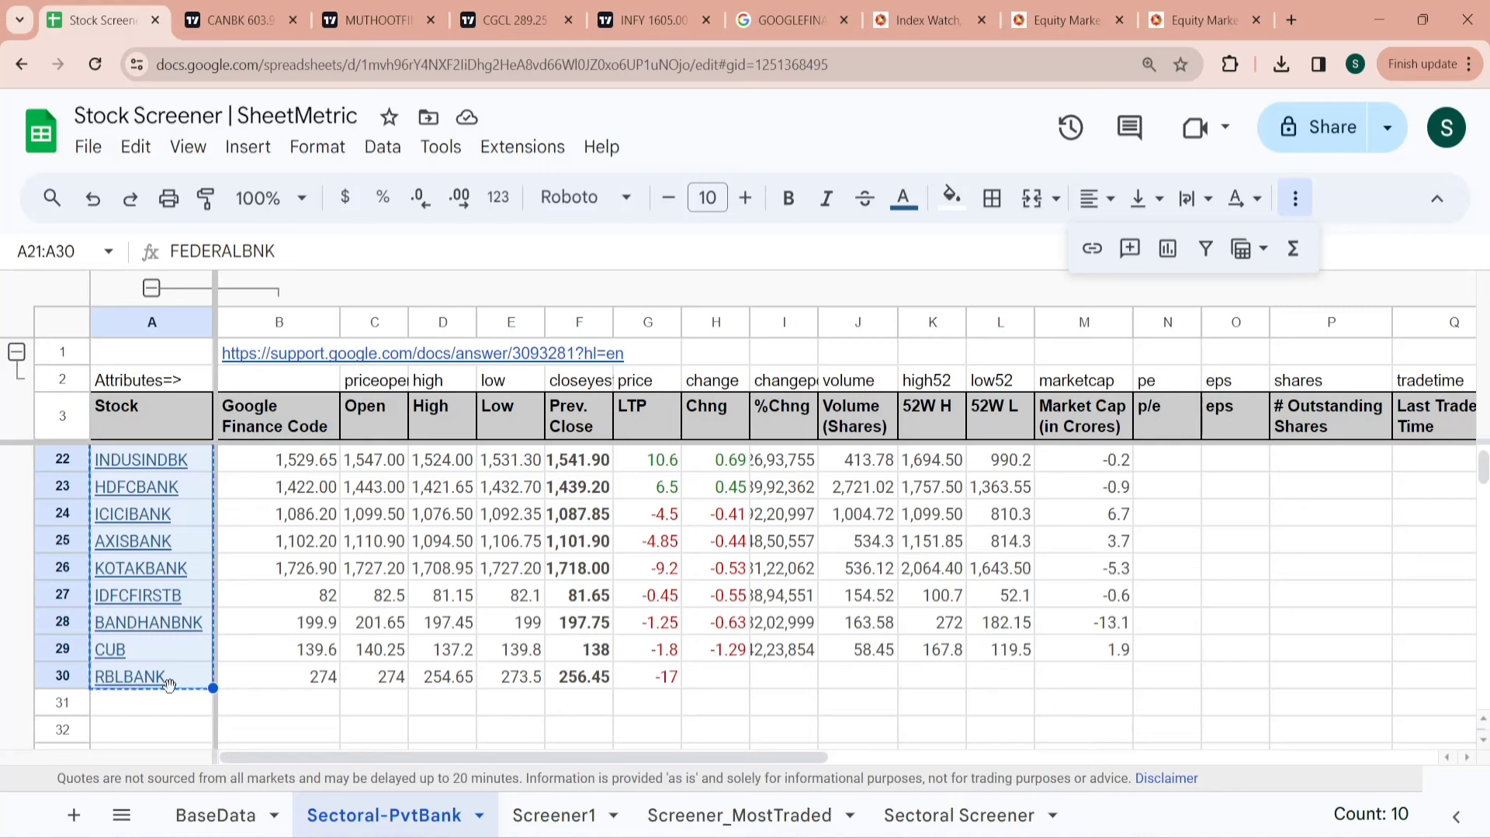
key("Up")
key("Up")
key("Up")
key("Up")
key("Up")
key("Up")
key("Up")
key("Up")
key("Up")
key("Up")
key("Up")
key("Up")
key("Up")
key("Up")
key("Up")
key("Up")
key("Up")
key("Up")
key("Up")
key("Up")
key("Down")
key("Down")
key("Down")
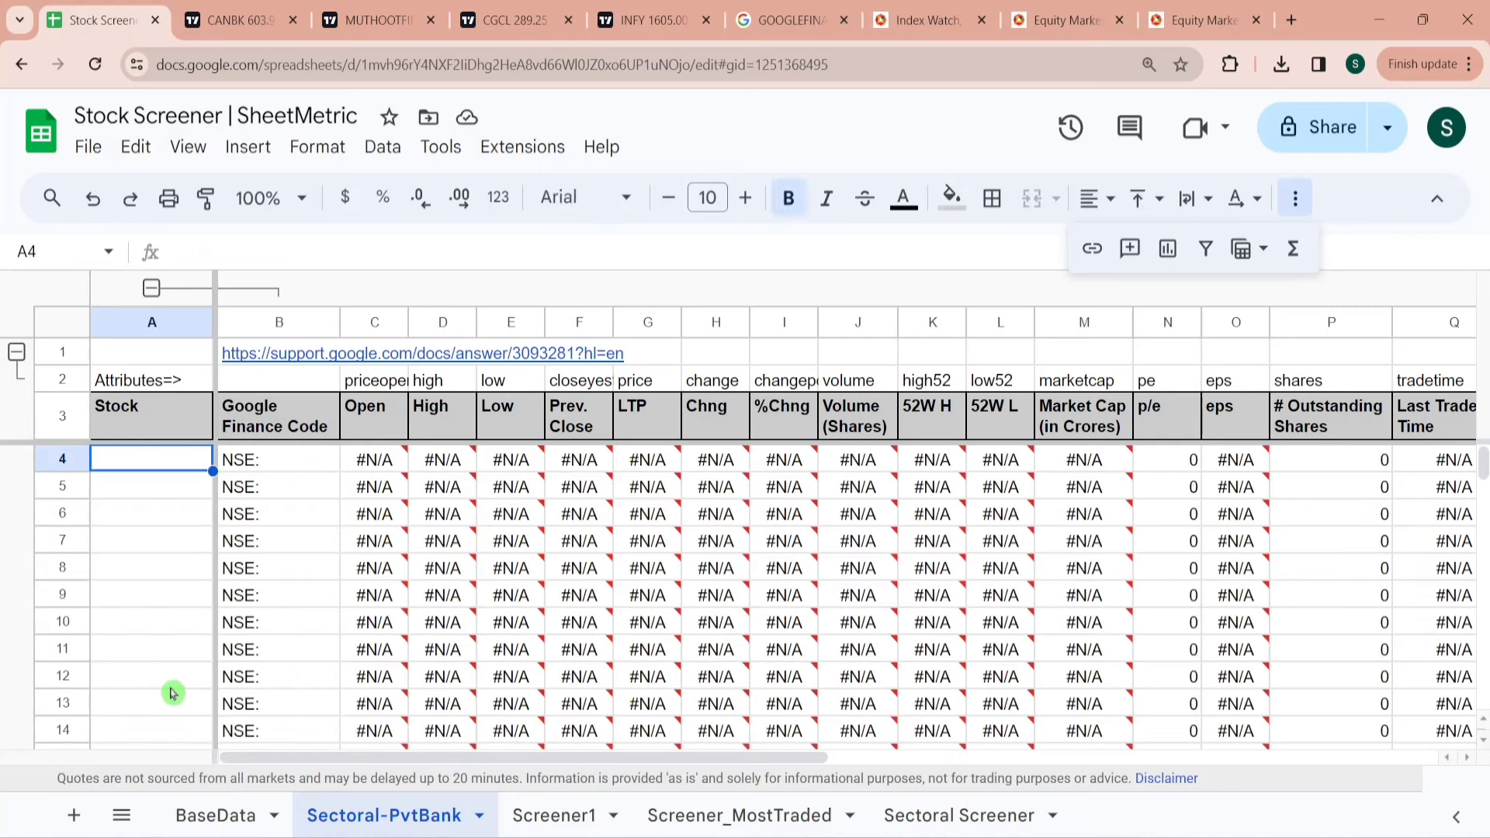
key("ctrl+v")
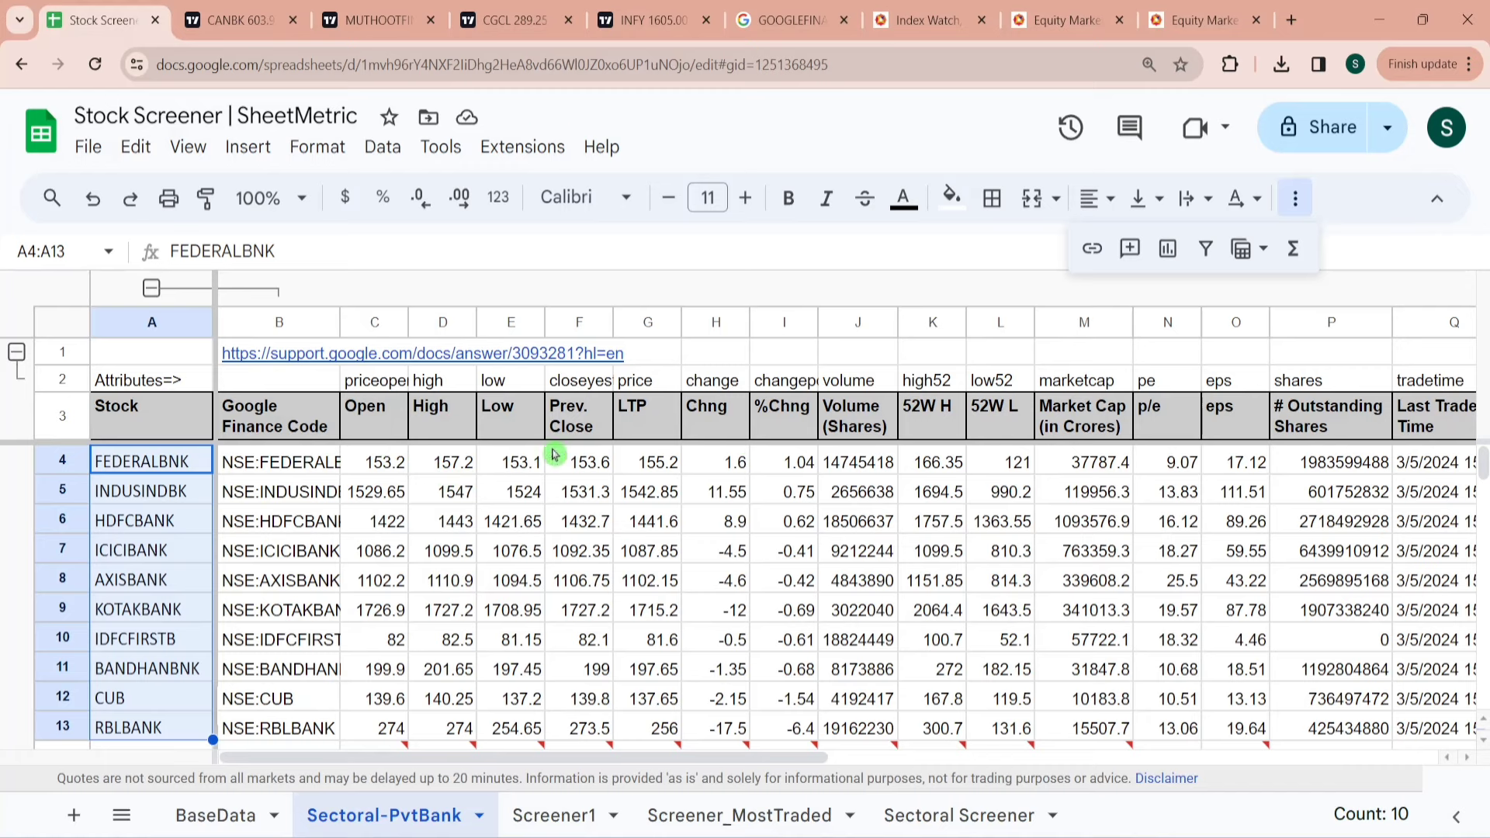
Clear the leftover formulas and pasted rows in columns A to R from row 14 downward.
left_click(181, 723)
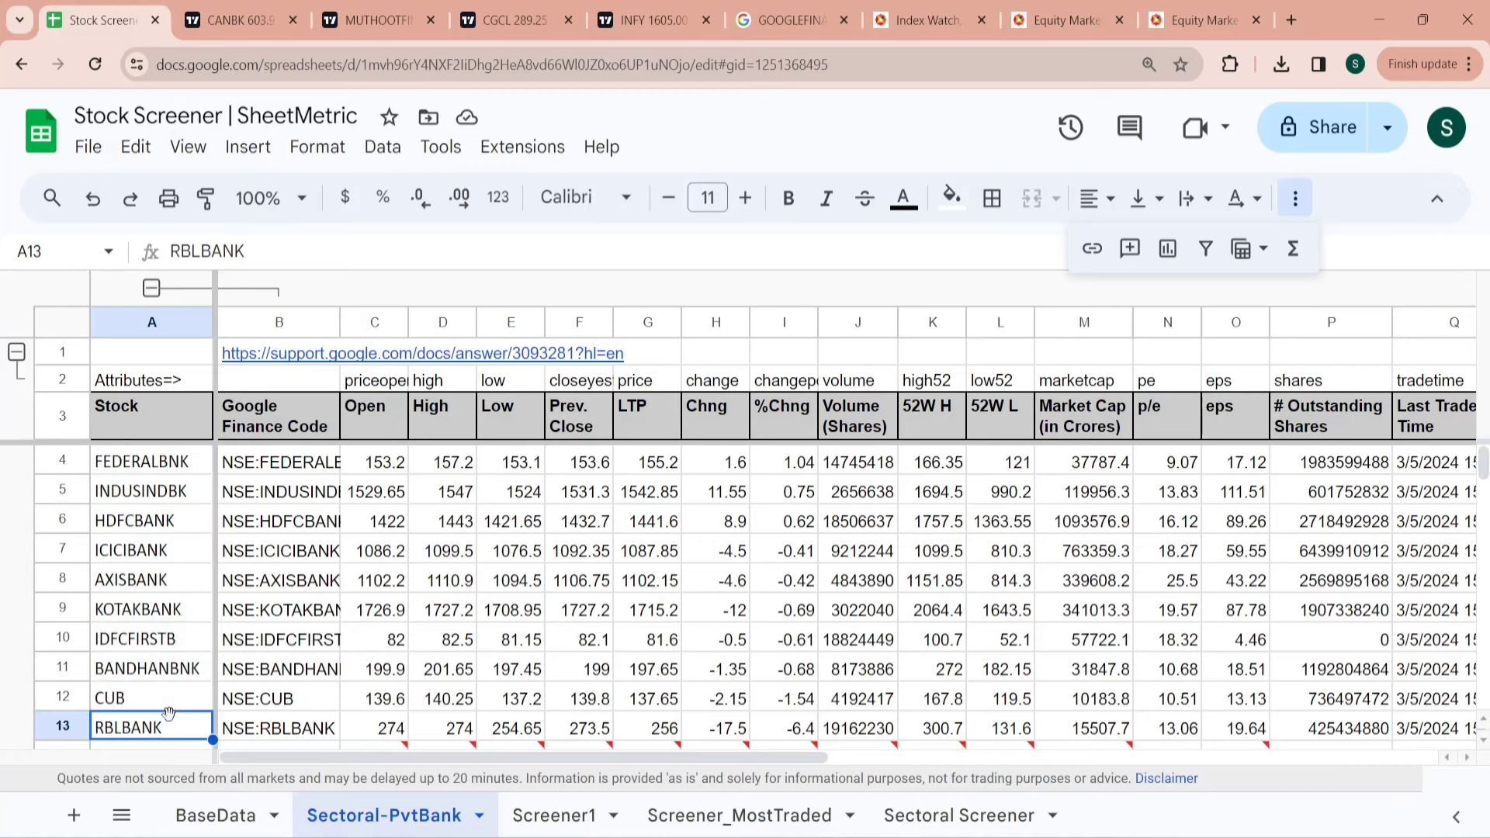
key("Down")
key("shift+Right")
key("shift+Right")
key("shift+Right")
key("shift+Right")
key("shift+Right")
key("shift+Right")
key("shift+Right")
key("shift+Right")
key("shift+Right")
key("shift+Right")
key("shift+Right")
key("shift+Right")
key("shift+Right")
key("shift+Right")
key("shift+Right")
key("shift+Right")
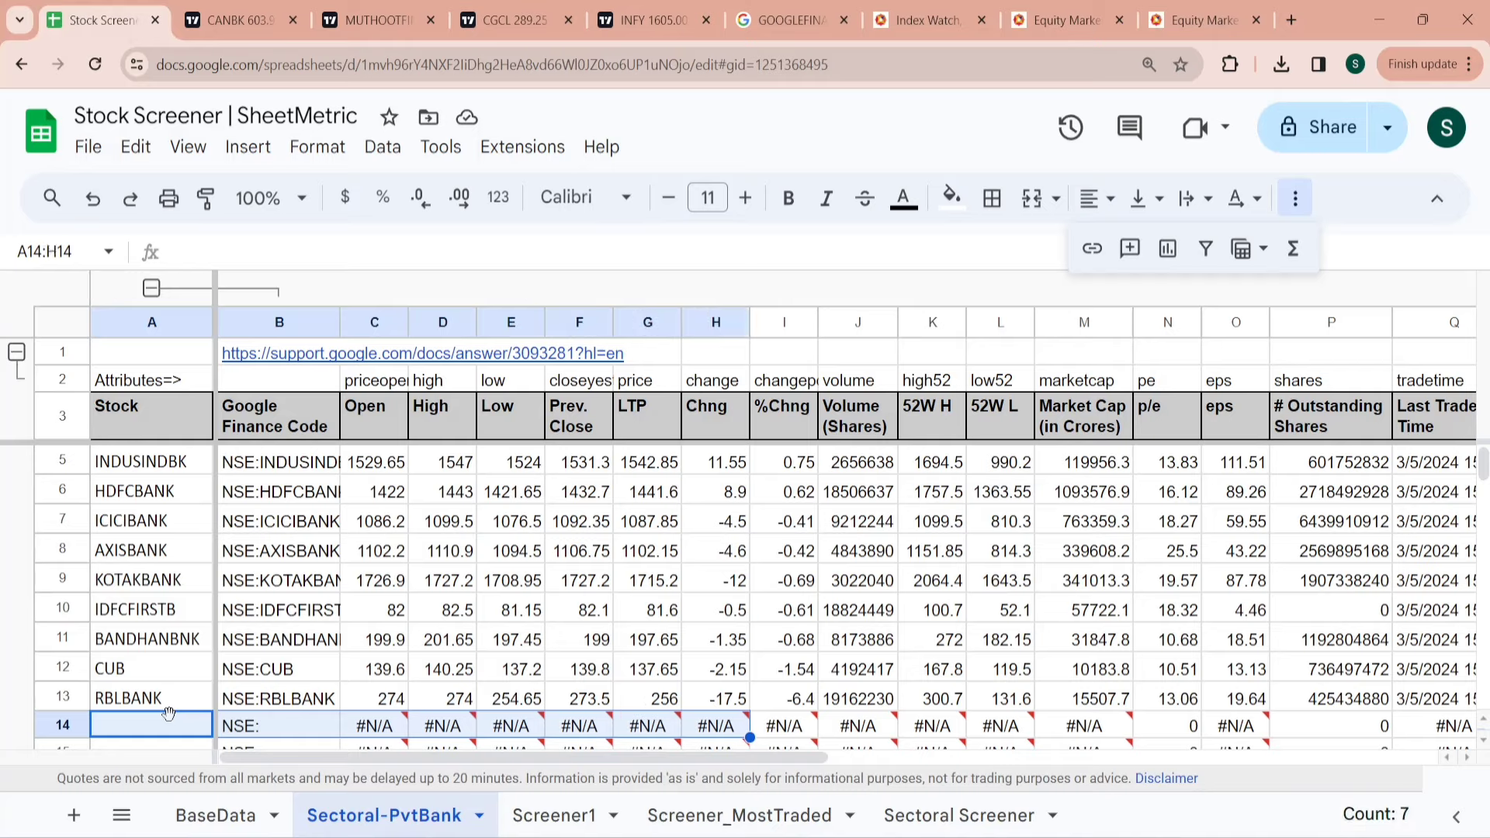
key("shift+Right")
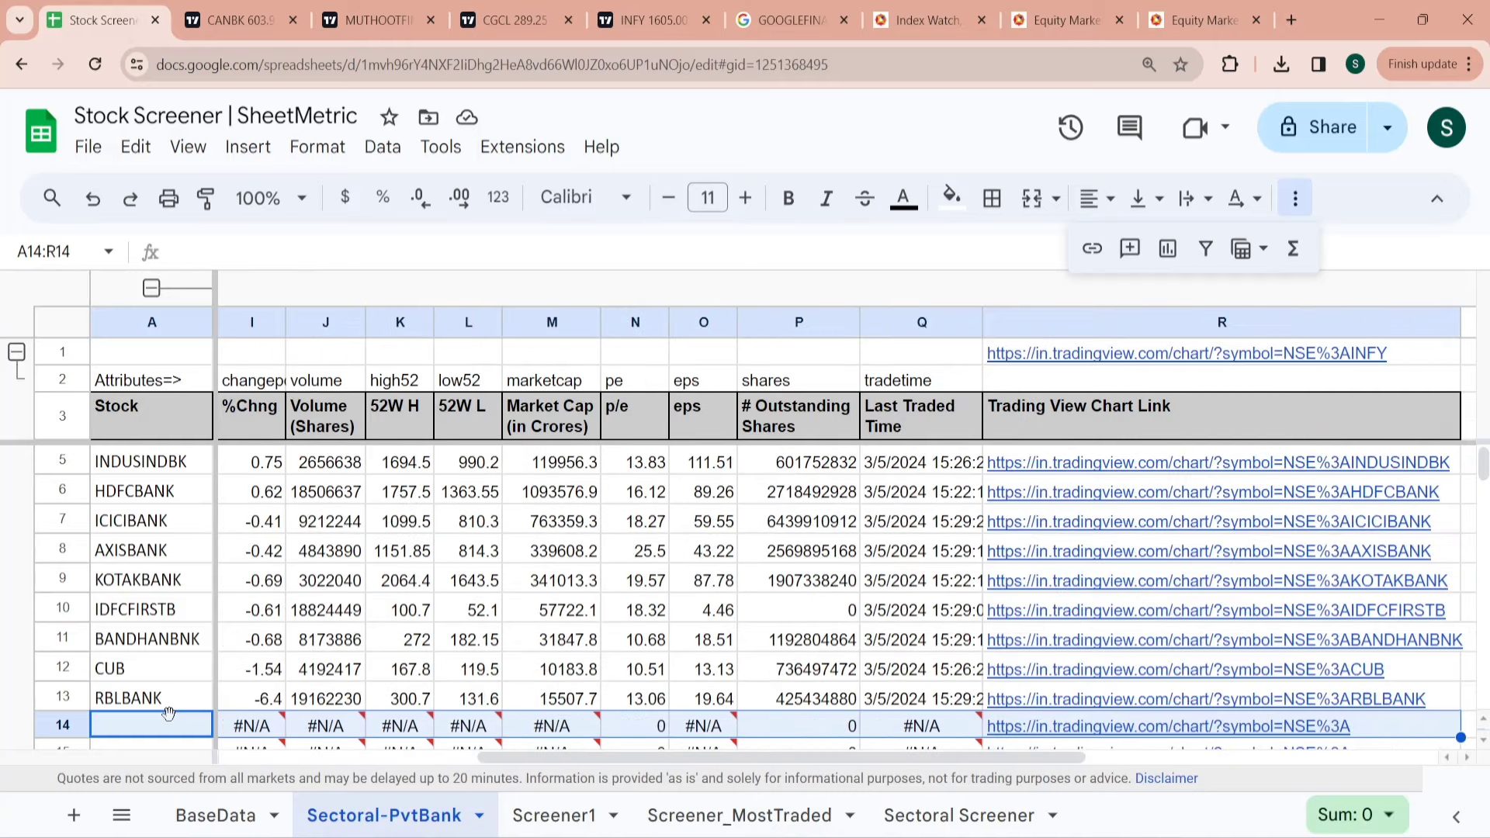
key("ctrl+shift+Down")
key("Delete")
key("ctrl+Up")
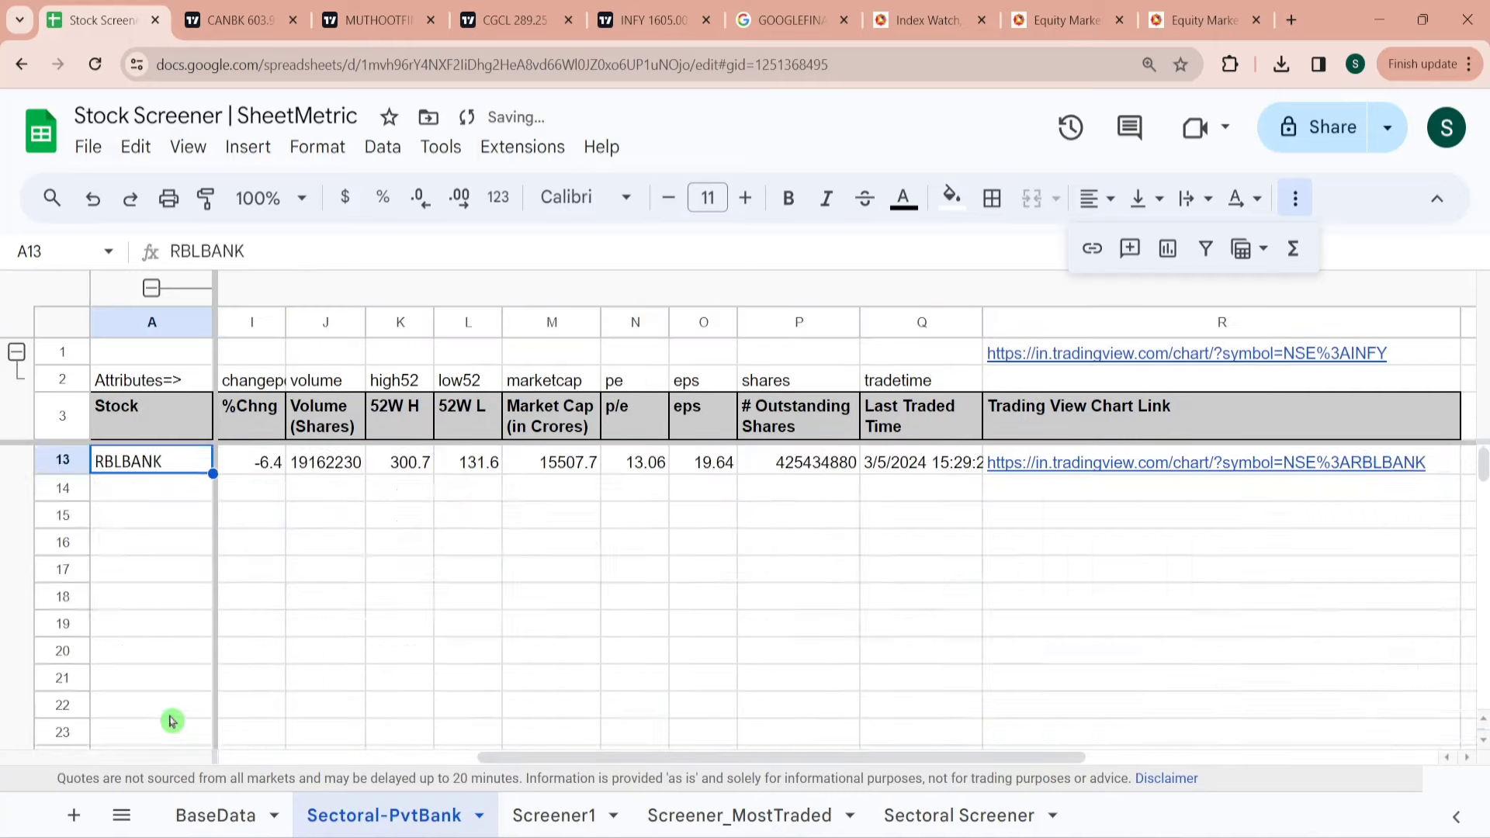
Enter =AVERAGE(M4:M13) in M1 to average the banks' market cap.
key("ctrl+Home")
key("Right")
key("Right")
key("Right")
key("Right")
key("Right")
key("Right")
key("Right")
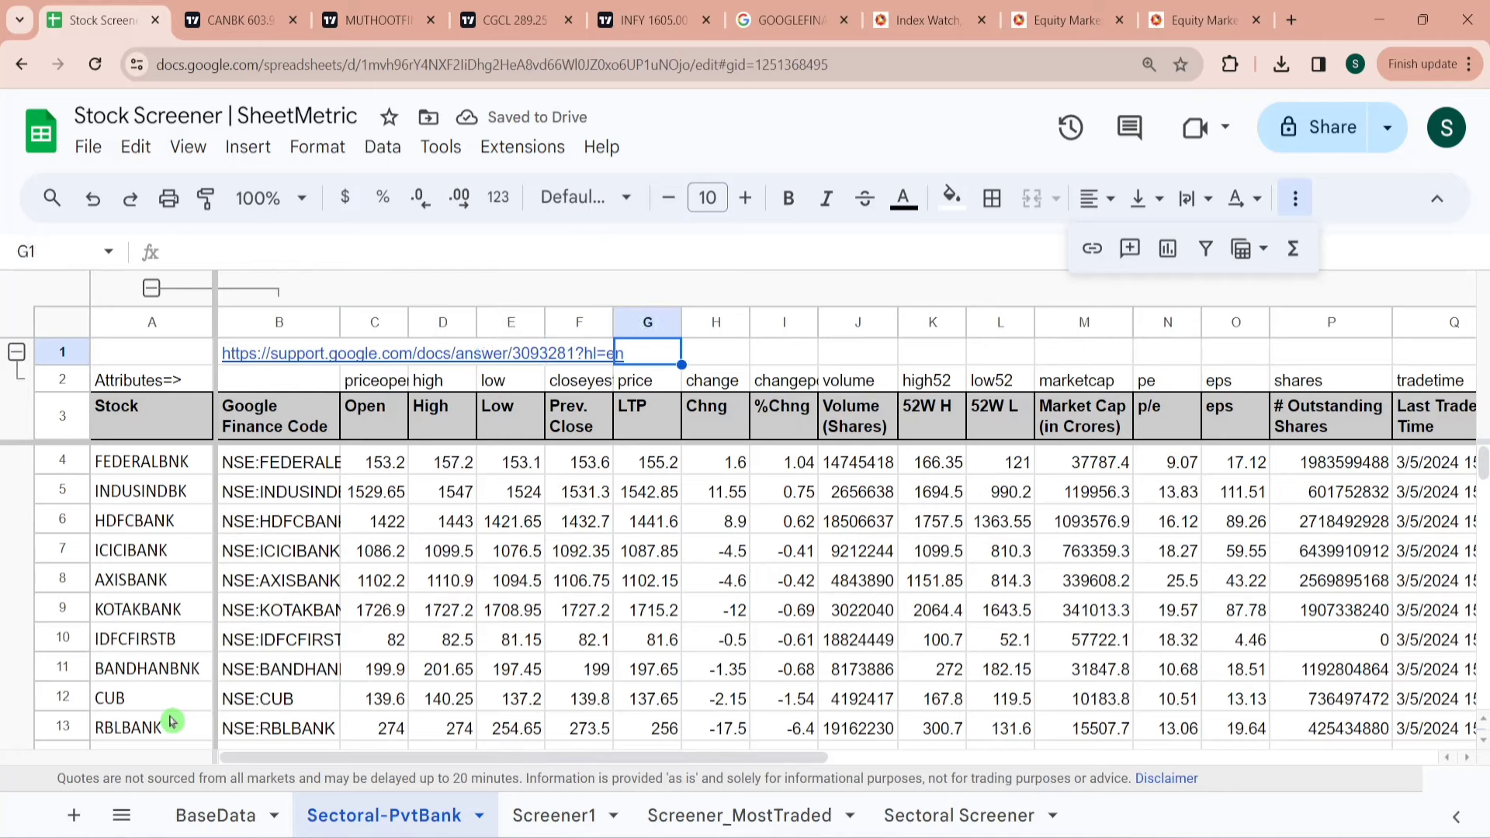
key("Right")
key("Right")
key("Right")
key("Right")
key("Right")
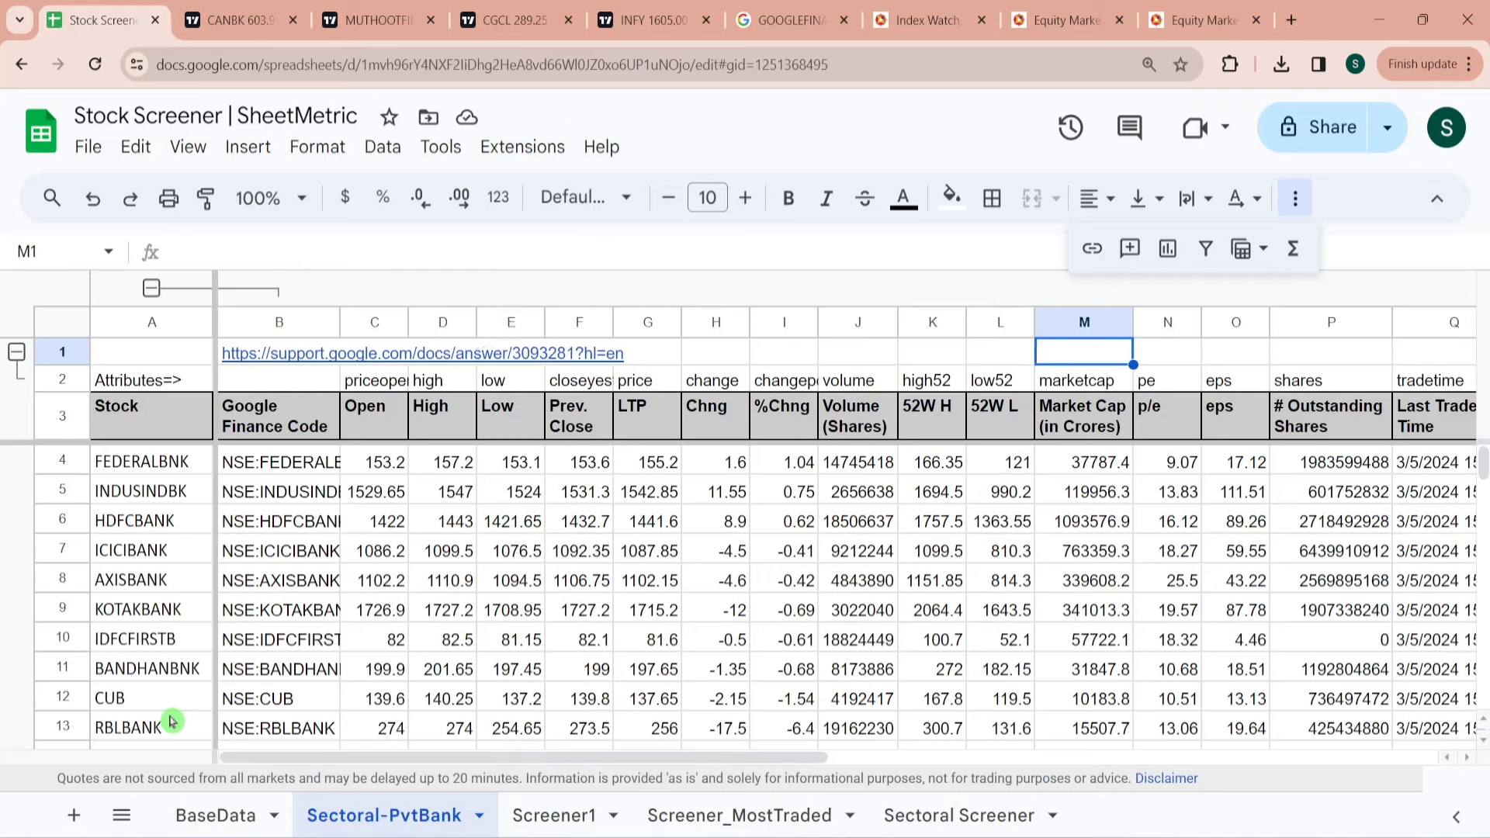
type("=Avera")
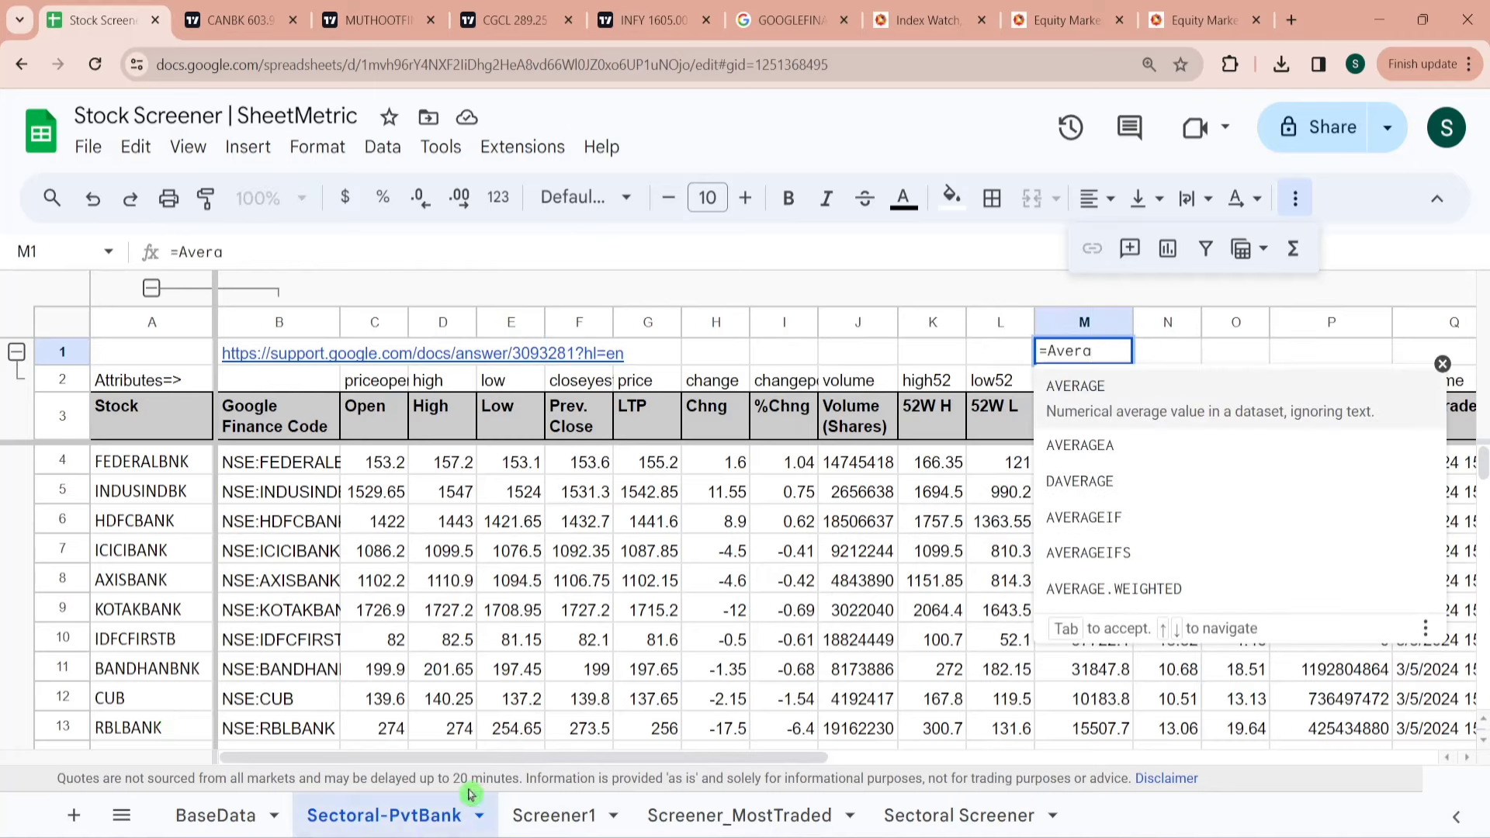
left_click(1103, 403)
left_click(1060, 469)
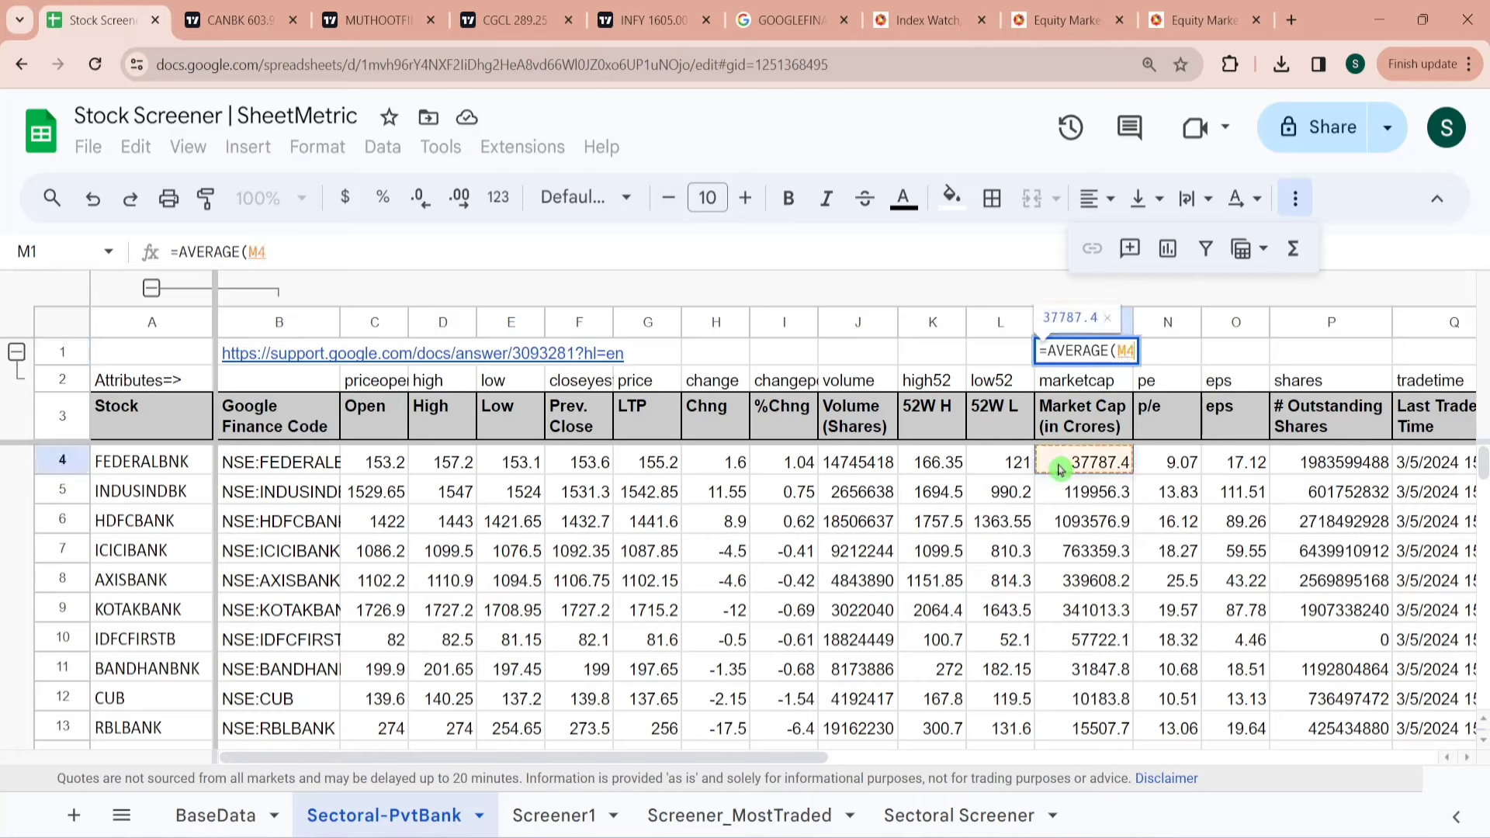
key("ctrl+shift+Down")
key("Return")
key("Up")
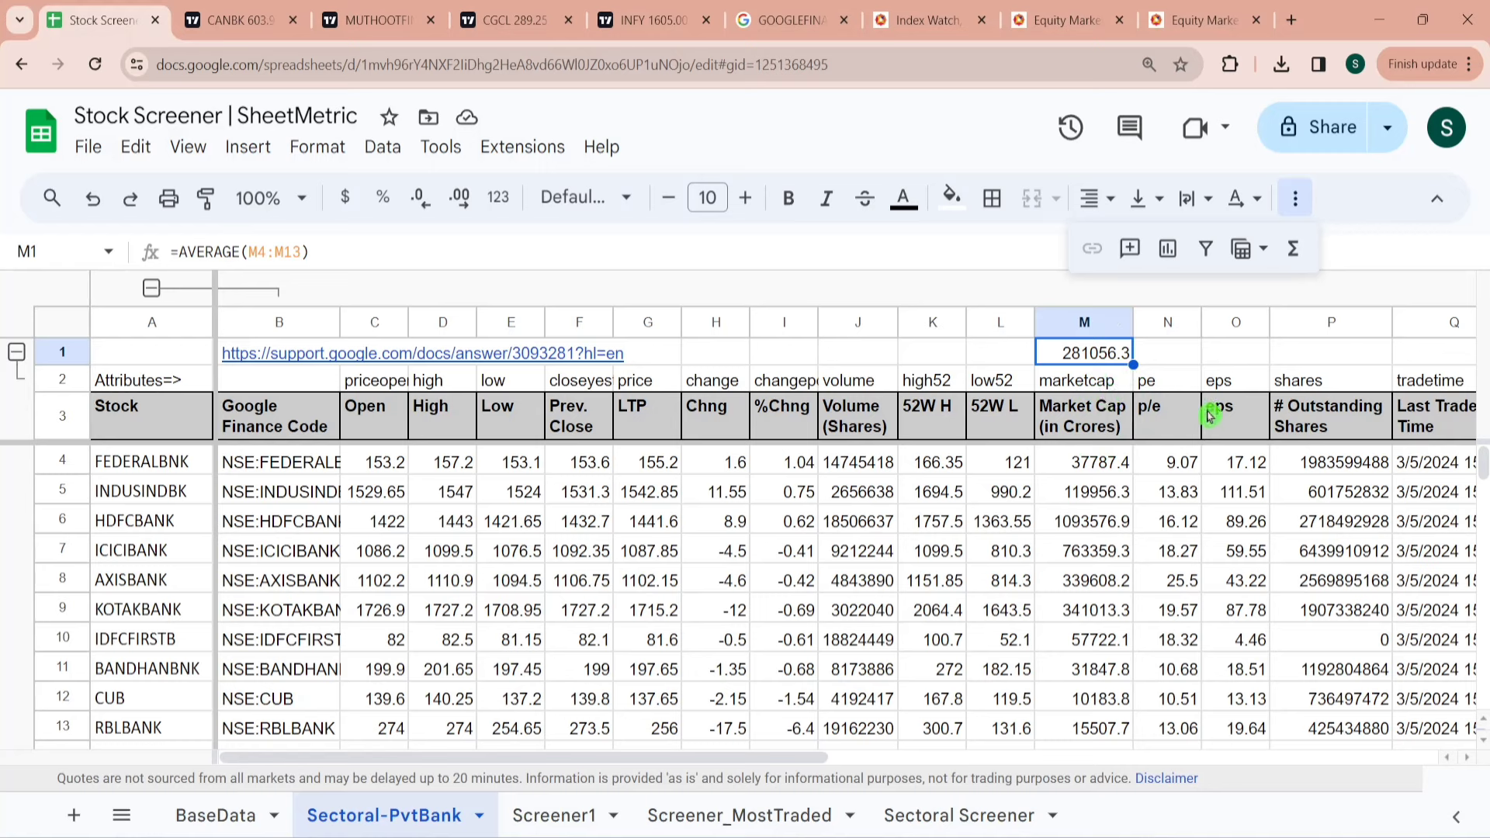
Copy the average formula from M1 into N1 and O1 for the p/e and eps columns.
key("ctrl+c")
key("Right")
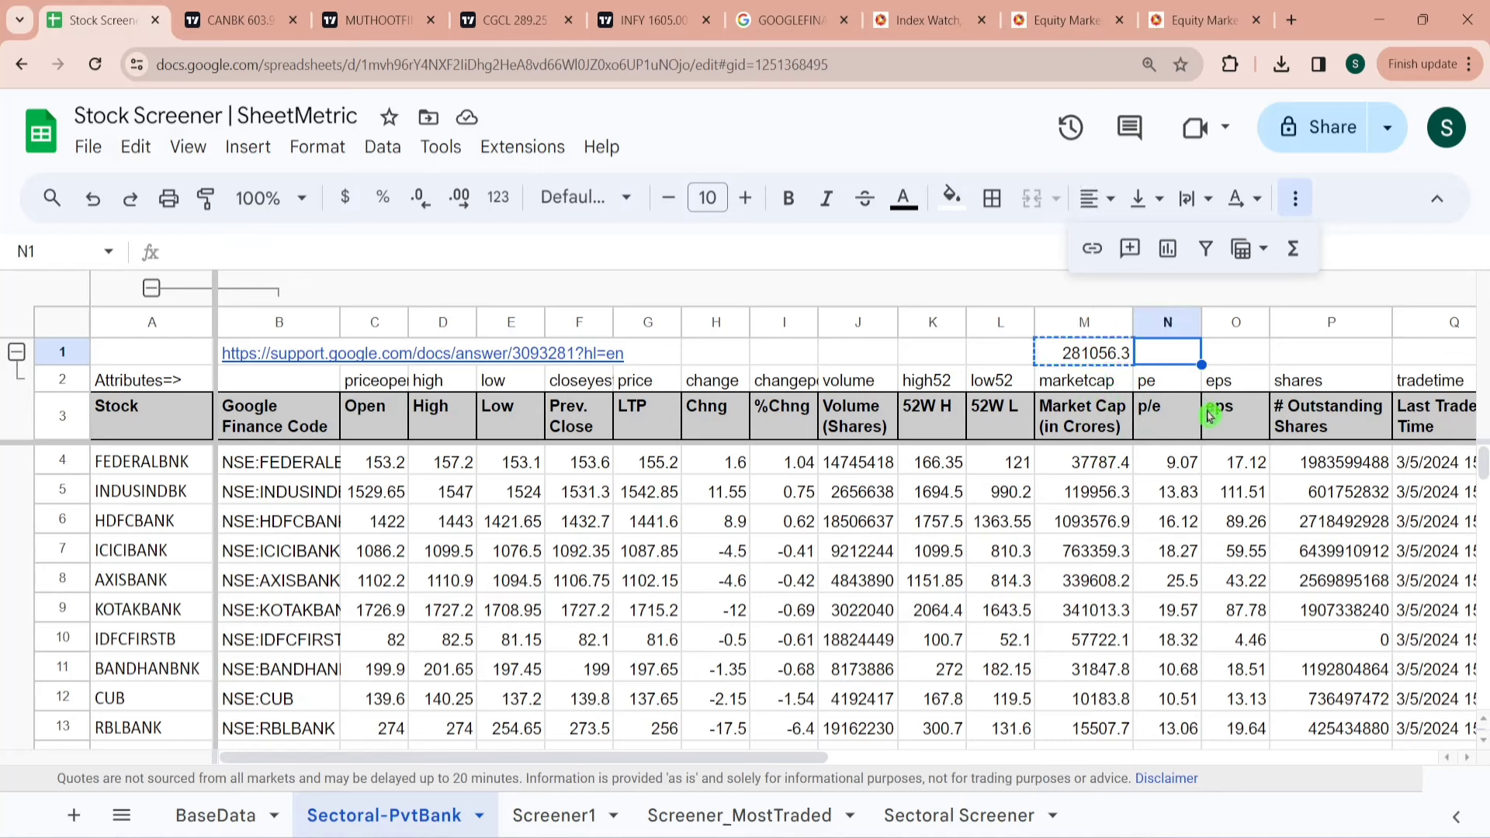
key("ctrl+v")
key("Right")
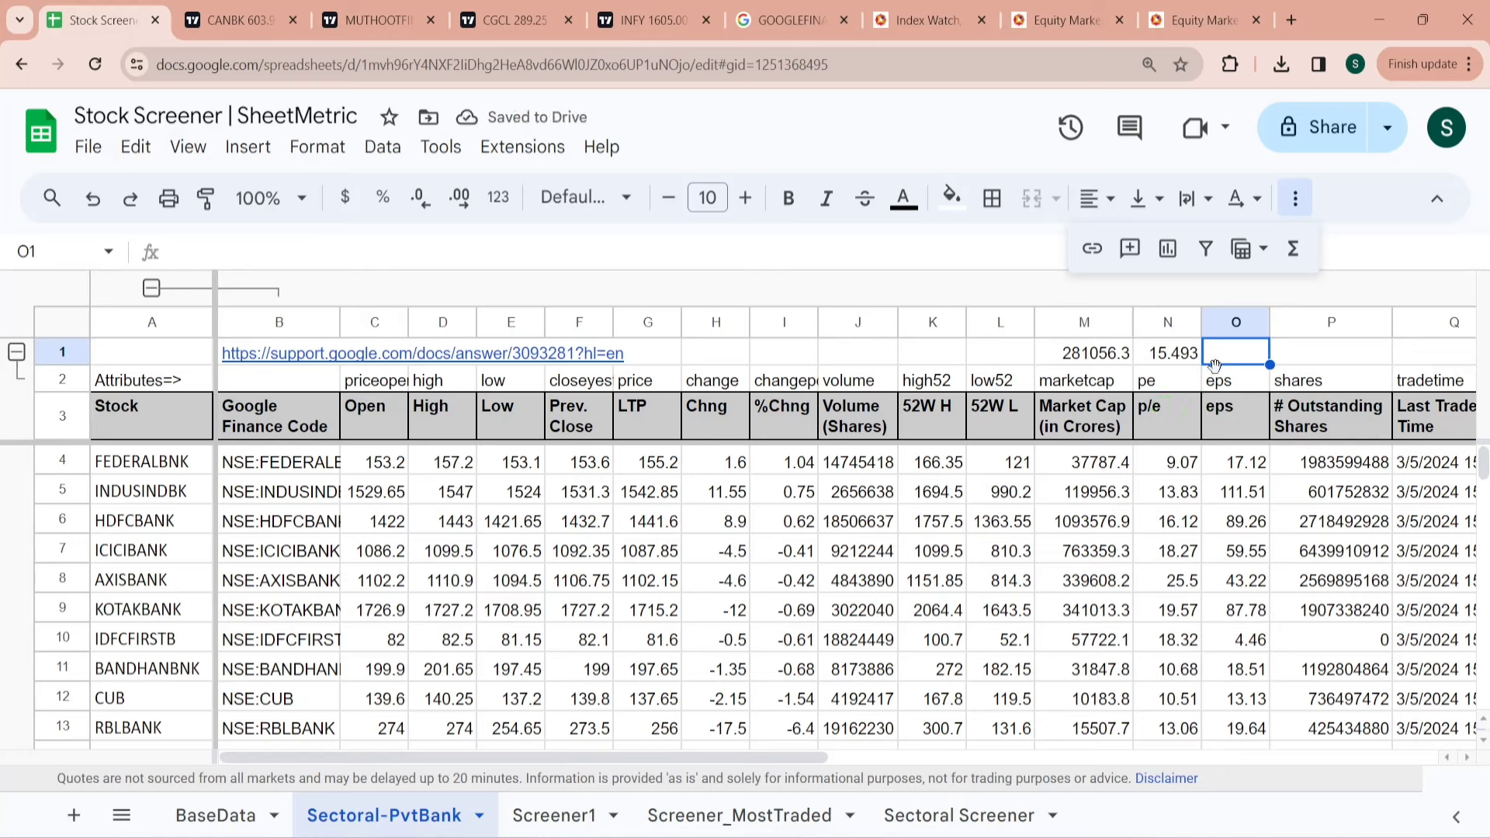
key("ctrl+v")
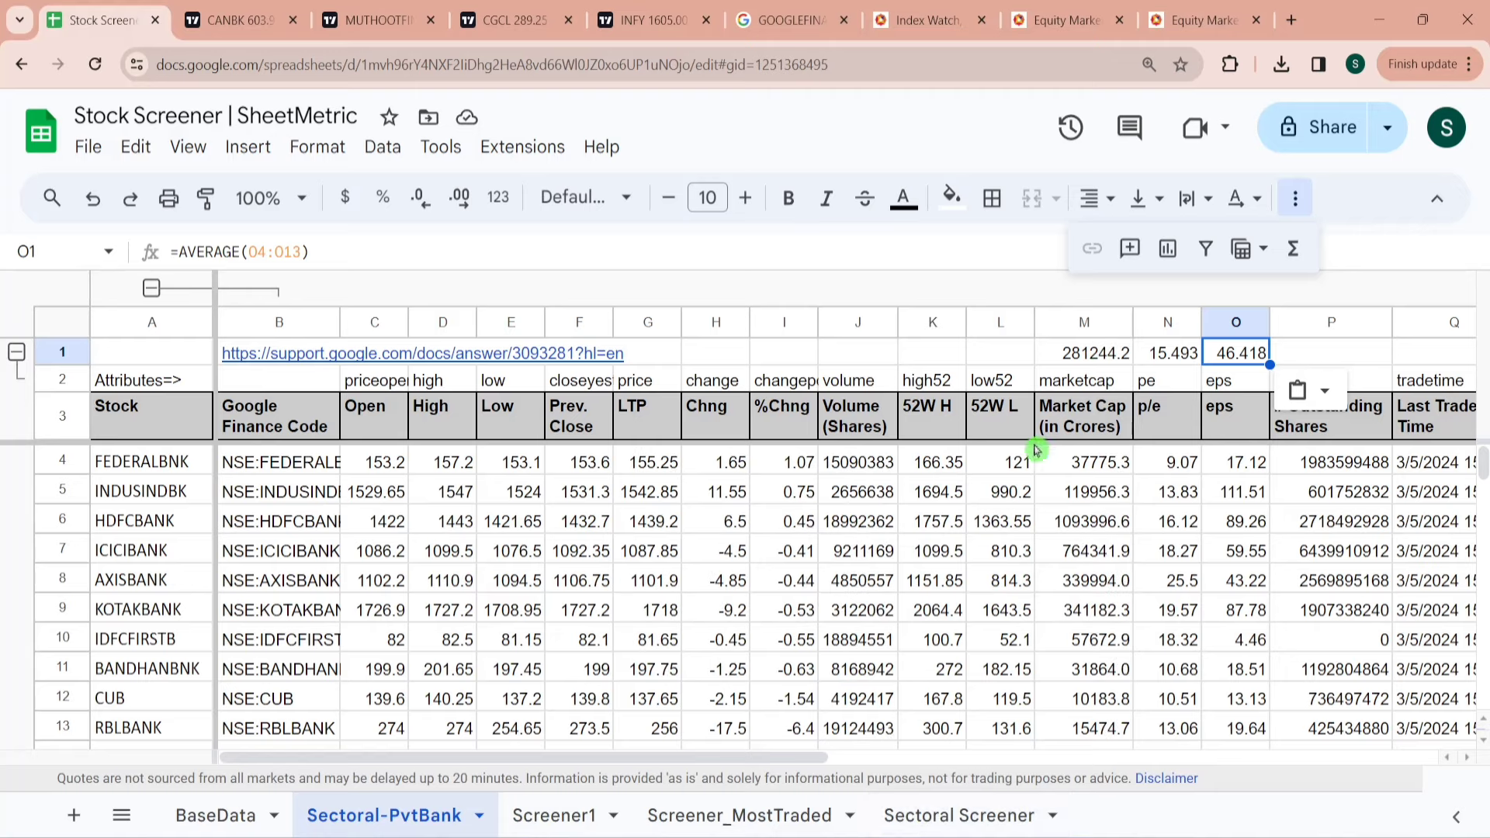
On the Sectoral Screener sheet, fit column C to its text and enter thresholds 300000 in D3 and 15 in D4.
left_click(925, 815)
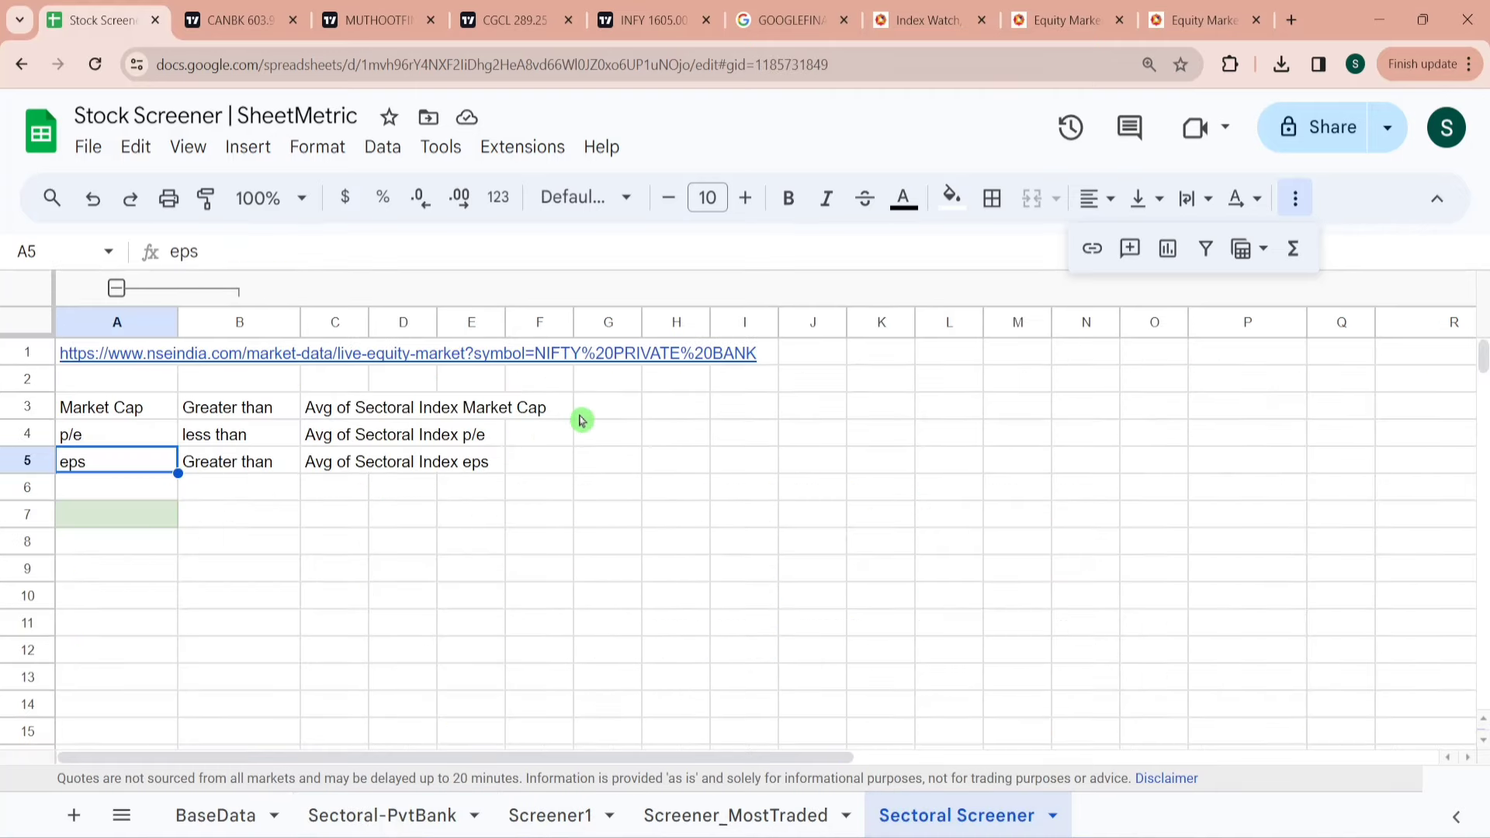
double_click(369, 322)
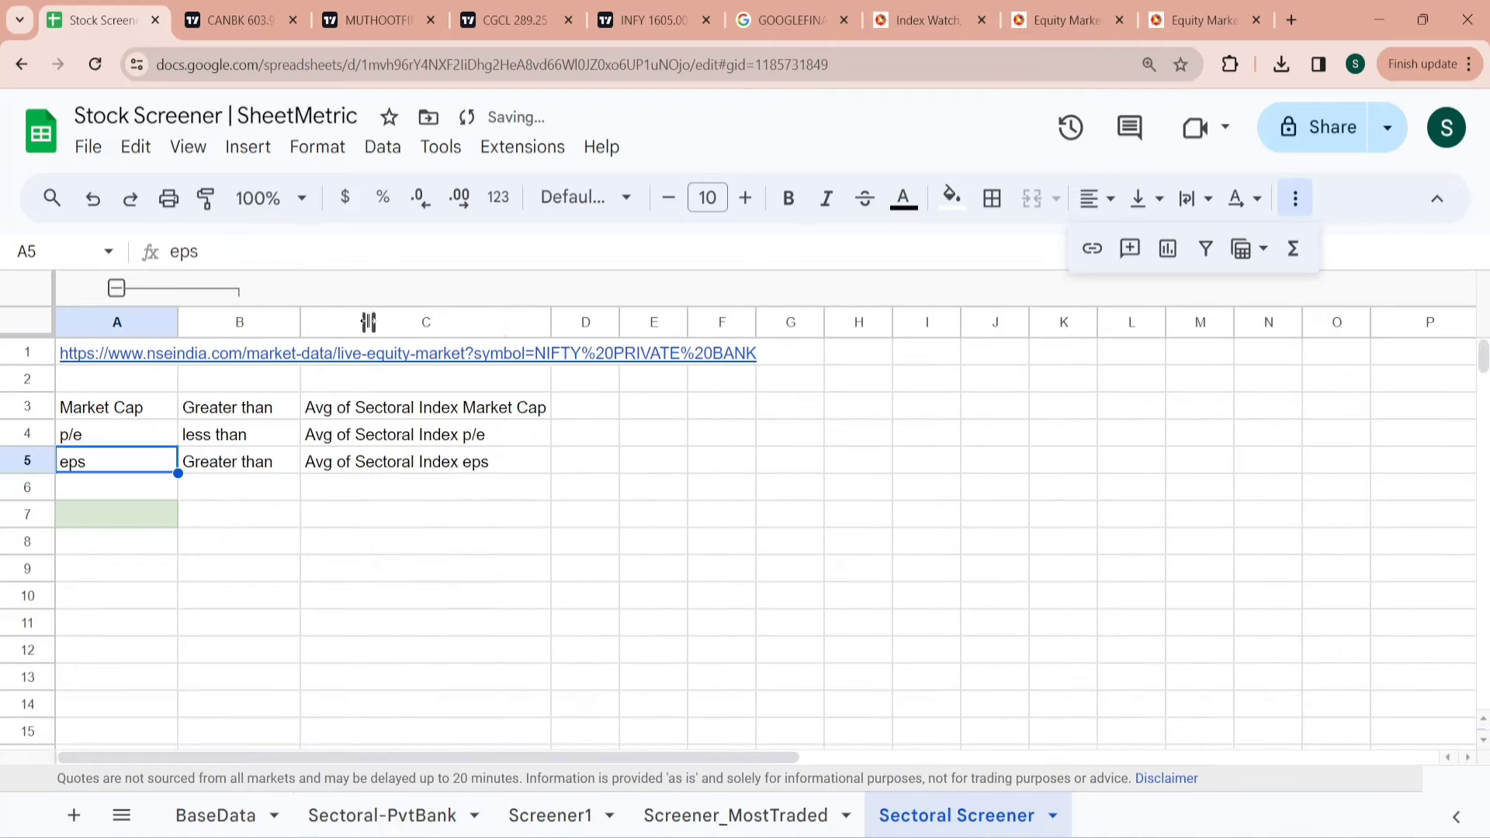
left_click(576, 406)
type("3000")
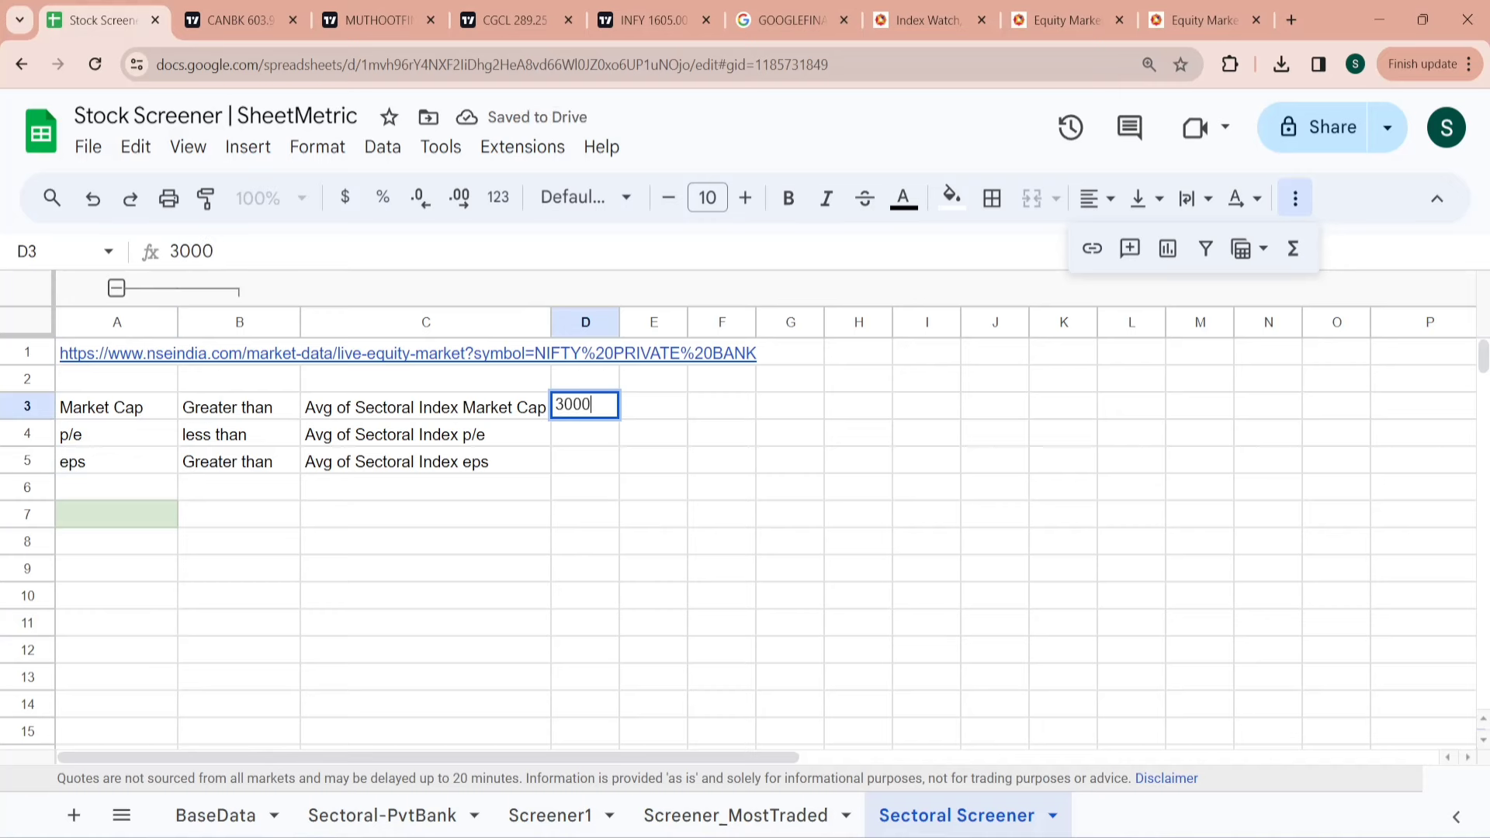
type("00")
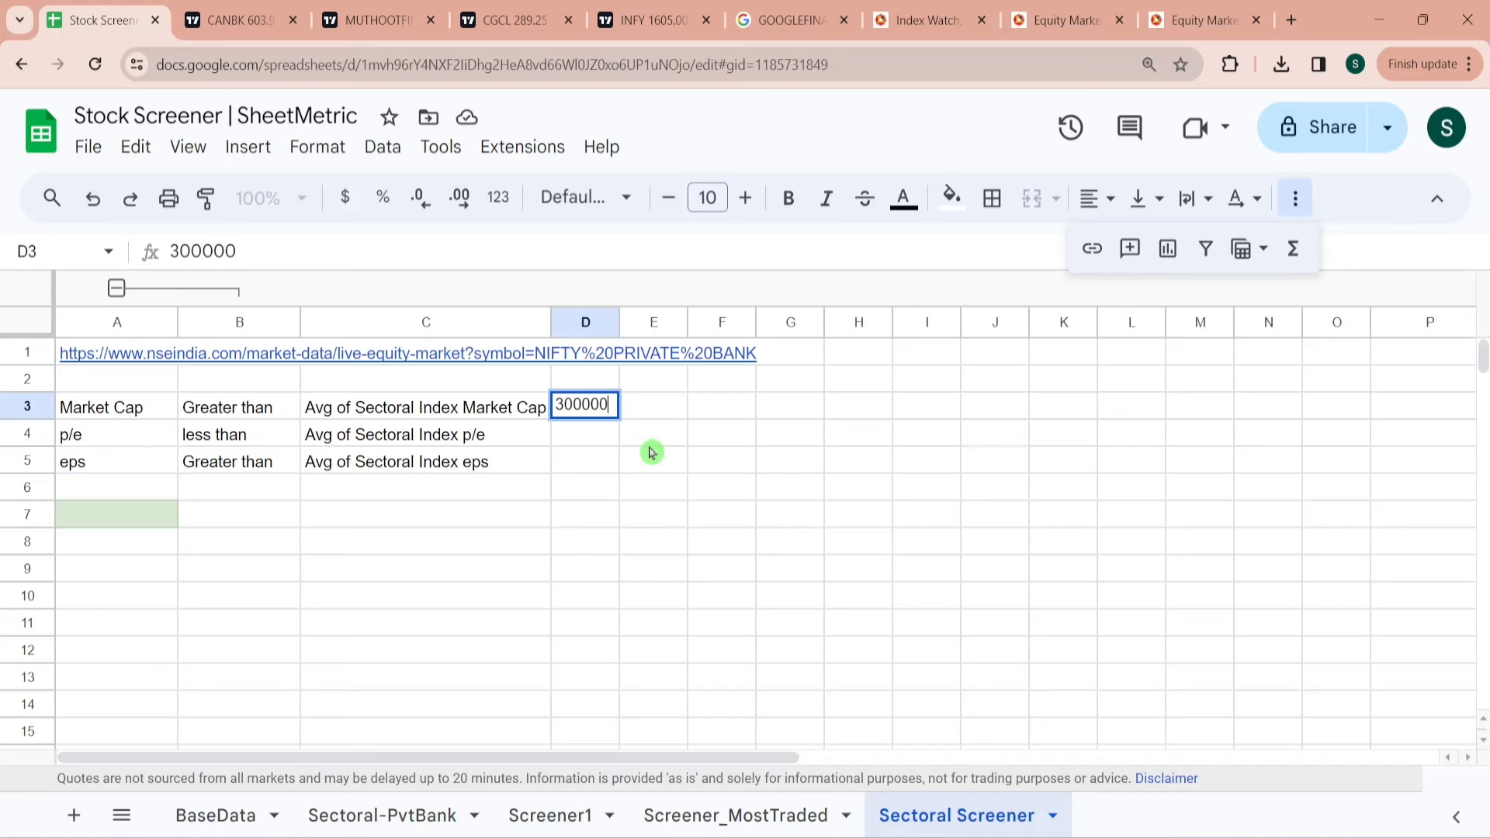
left_click(586, 436)
type("15")
key("Return")
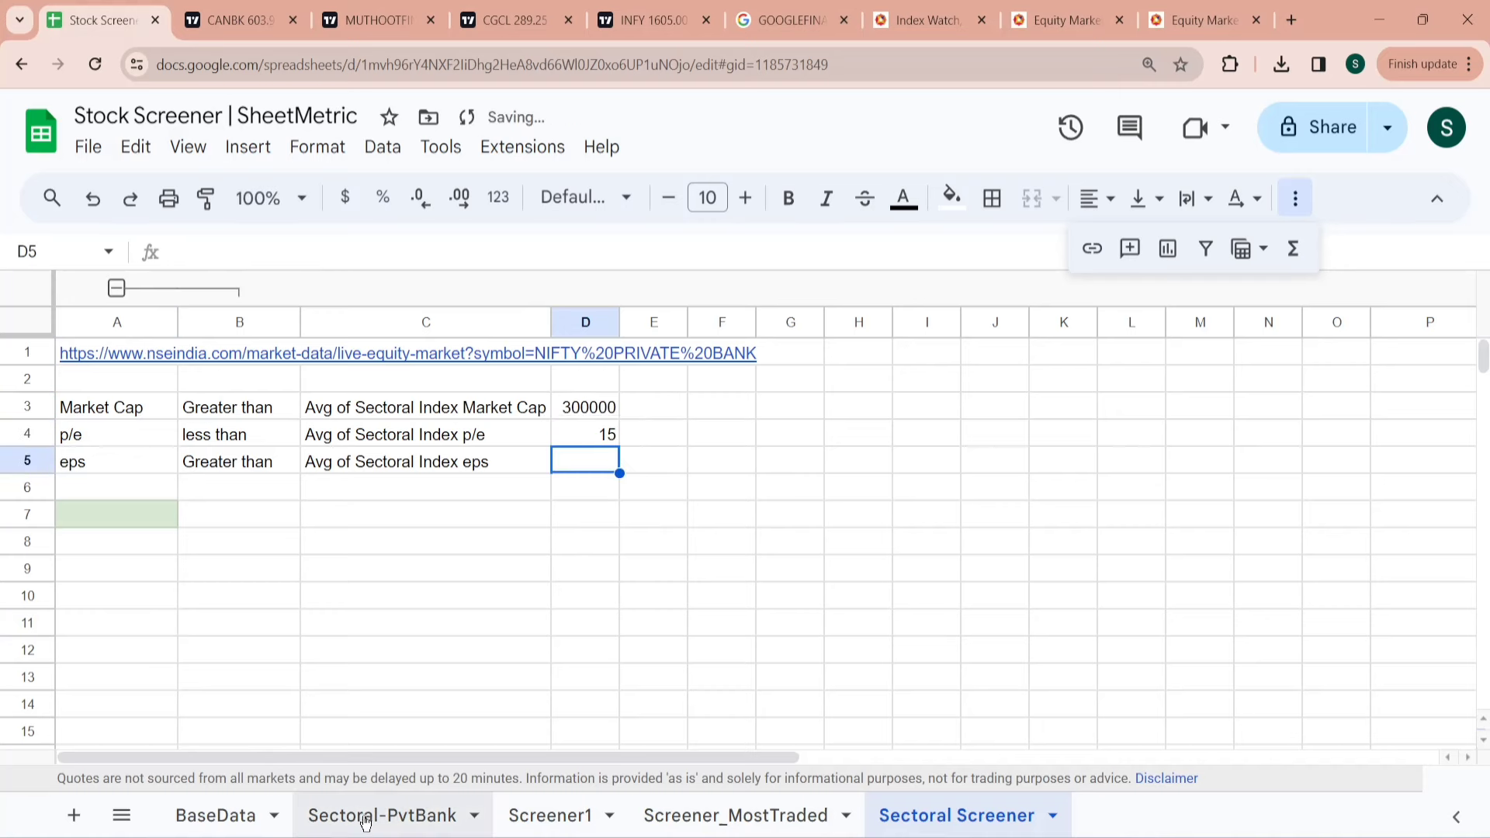
Check the eps average in O1 of Sectoral-PvtBank and enter 46 as the eps threshold in D5 of Sectoral Screener.
left_click(398, 827)
left_click(1168, 404)
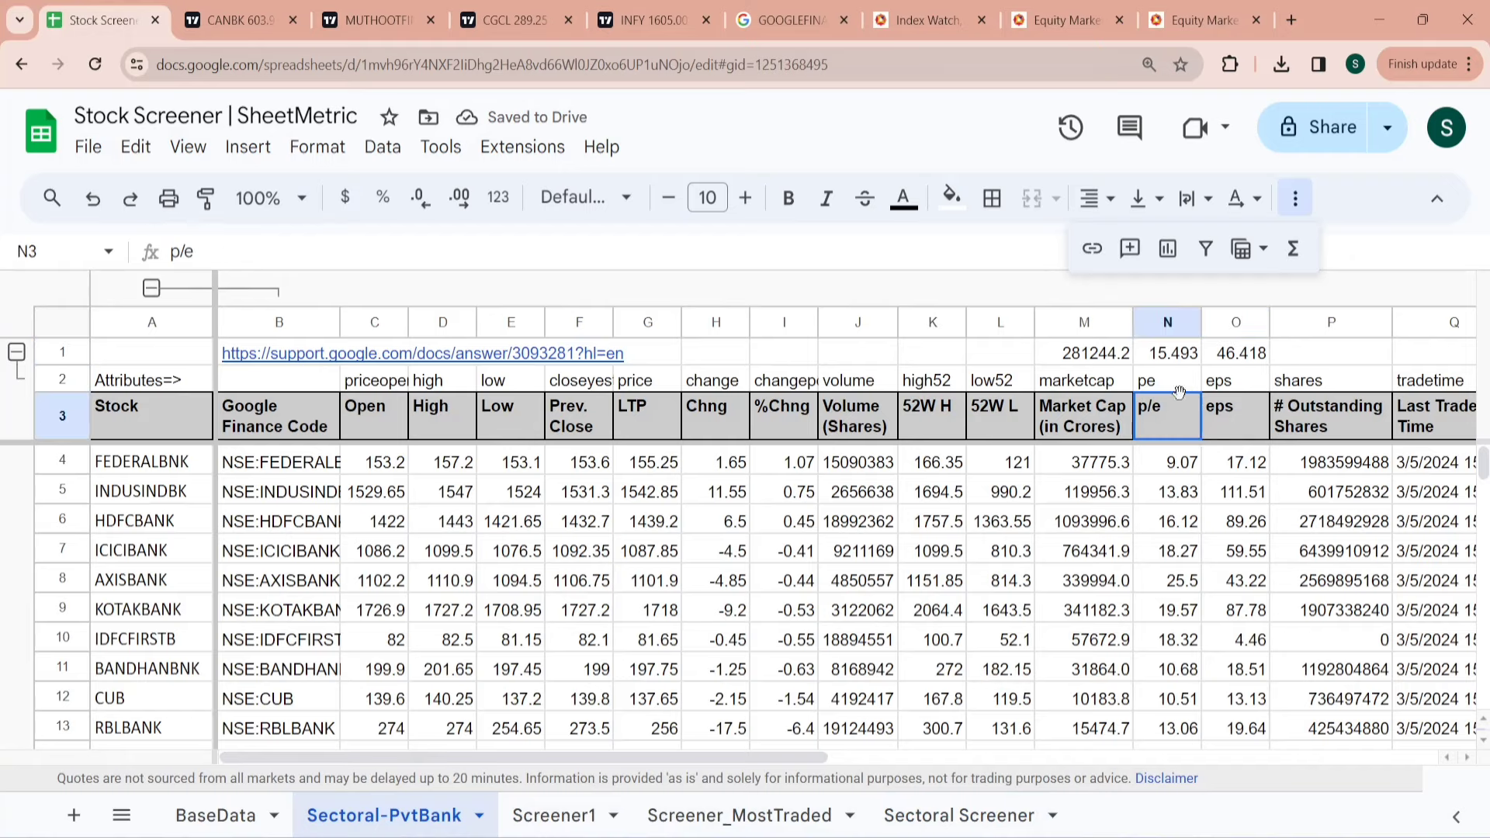
left_click(1226, 359)
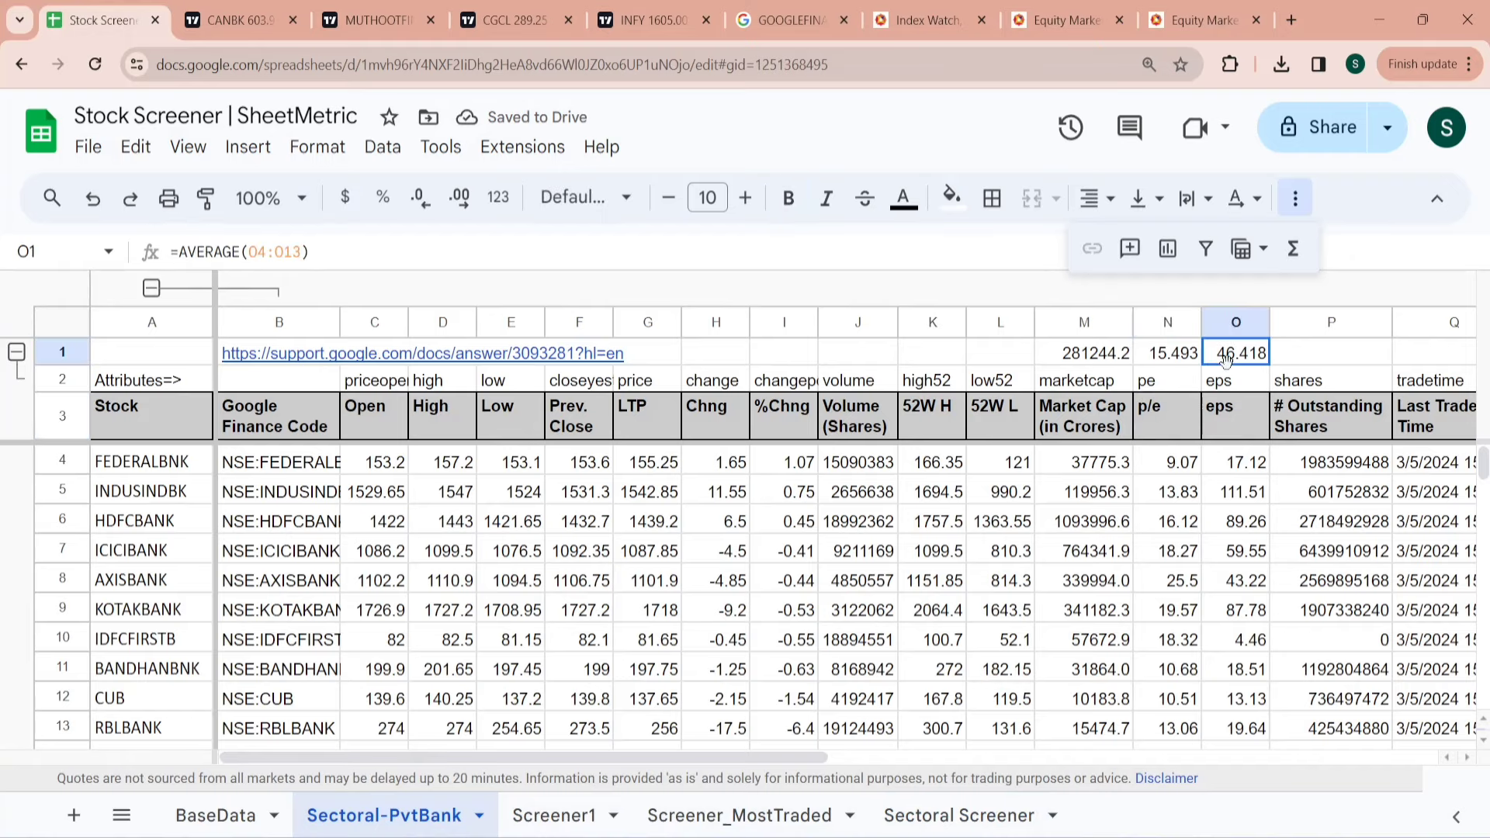
left_click(918, 828)
type("4")
key("Return")
key("Left")
key("Left")
key("Left")
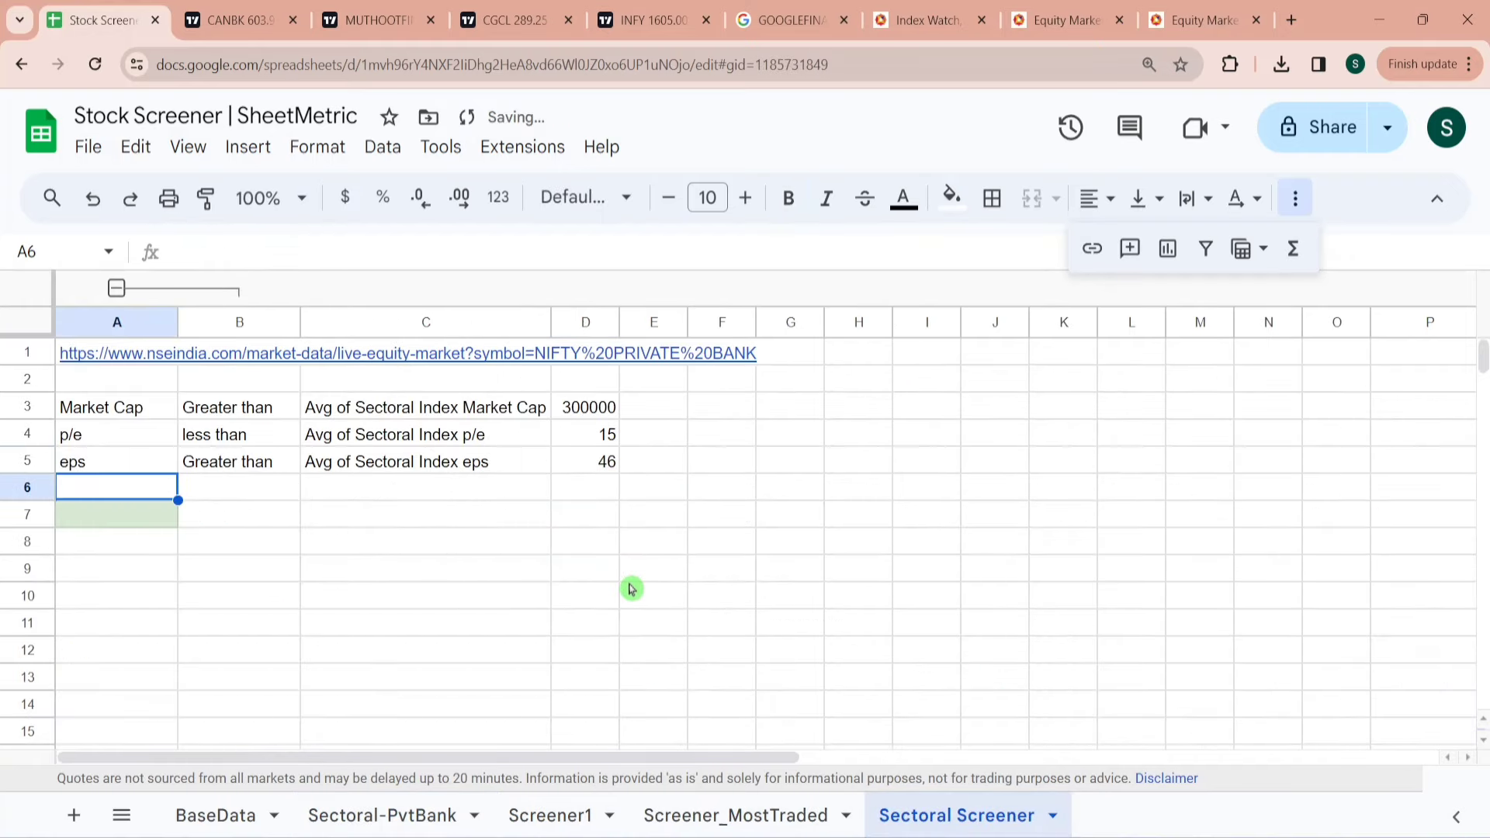
Enter =QUERY('Sectoral-PvtBank'!$A$3:$R$13,"Select *") in A7 of Sectoral Screener to pull in the private bank data.
key("Down")
type("=Quer")
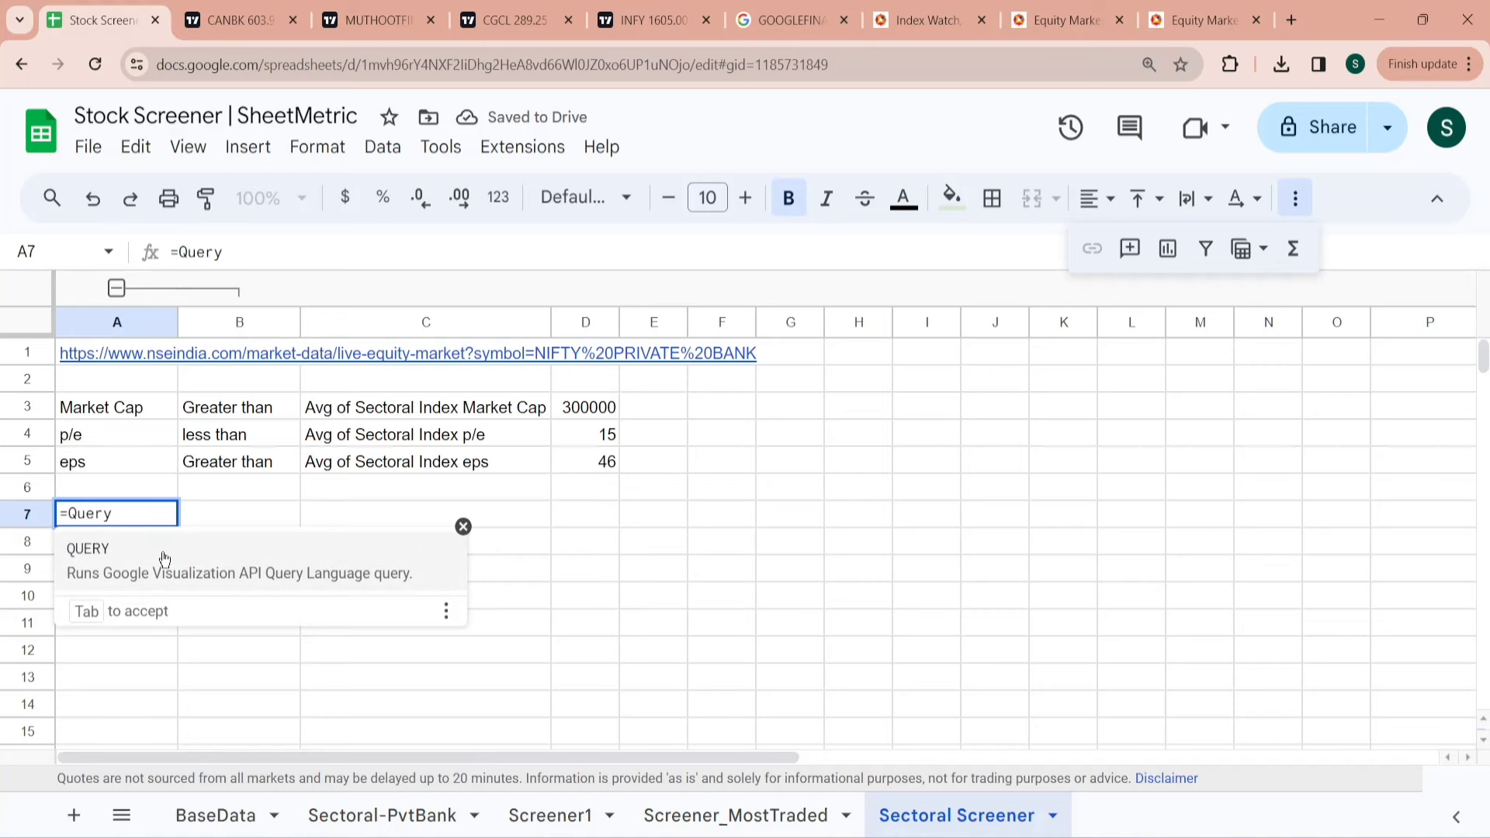
type("y")
key("Tab")
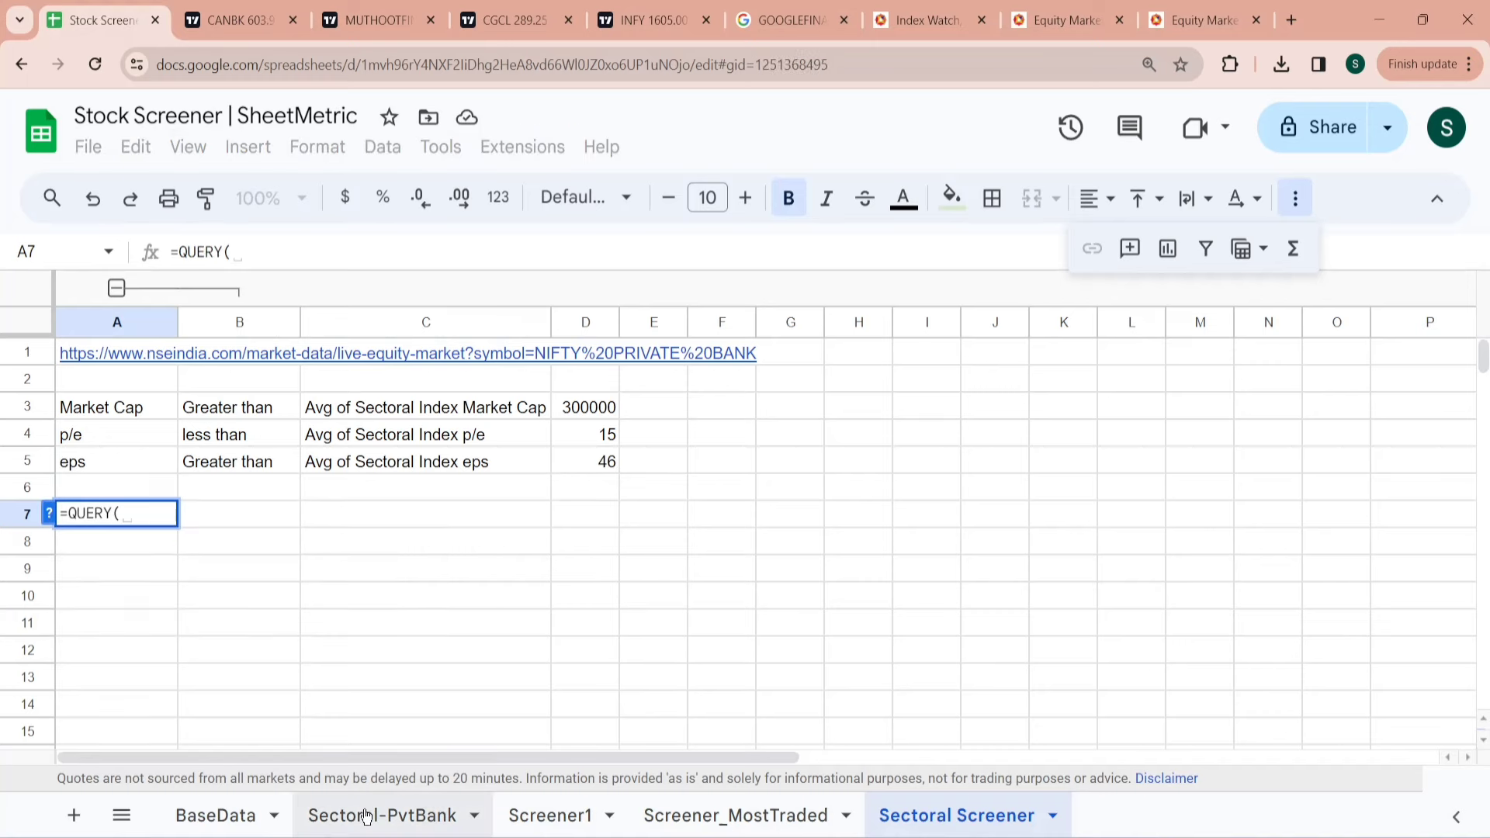
left_click(364, 815)
left_click(176, 420)
key("ctrl+shift+Right")
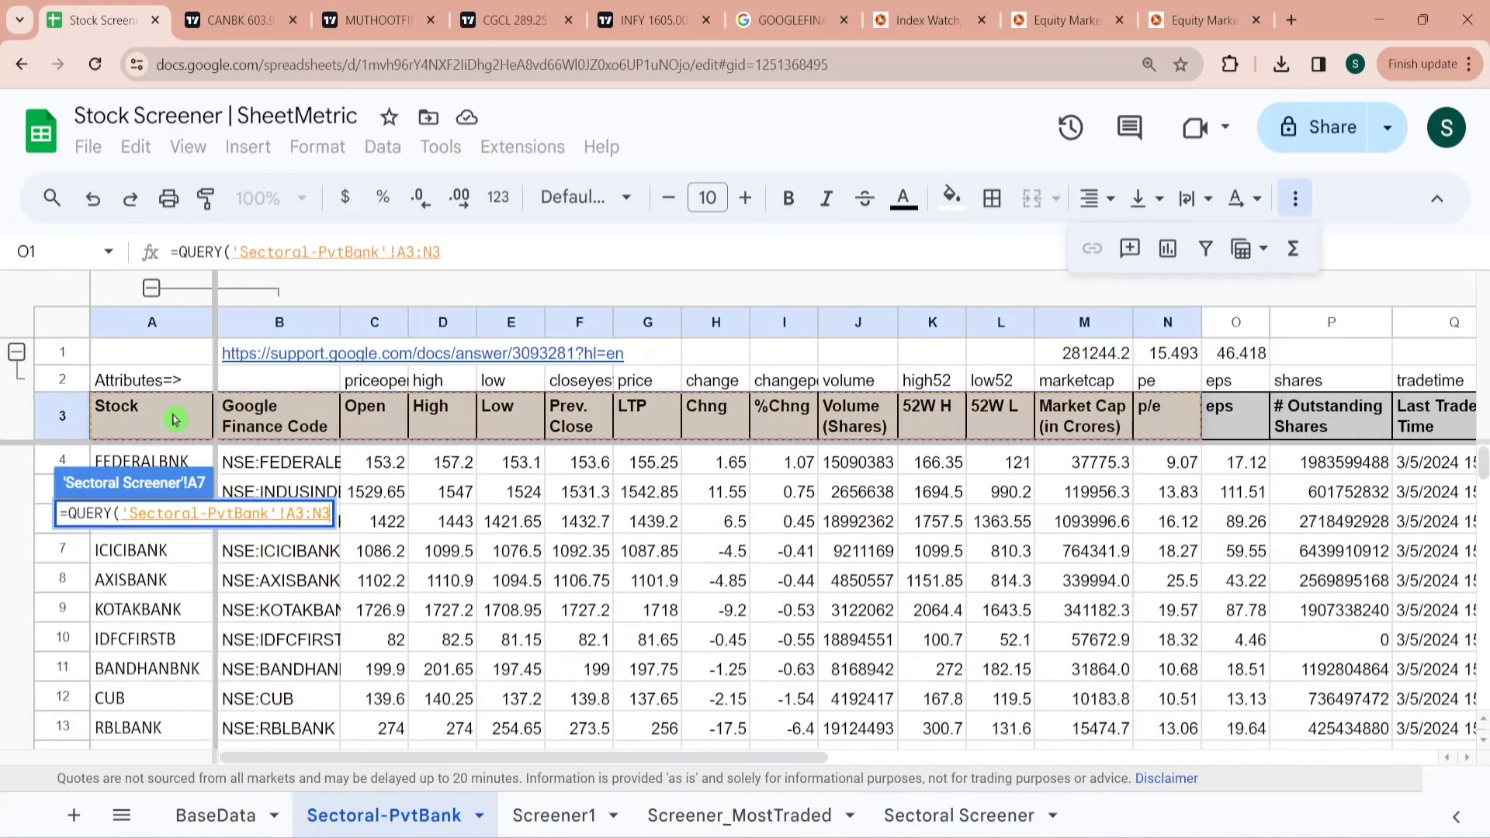
key("ctrl+shift+Down")
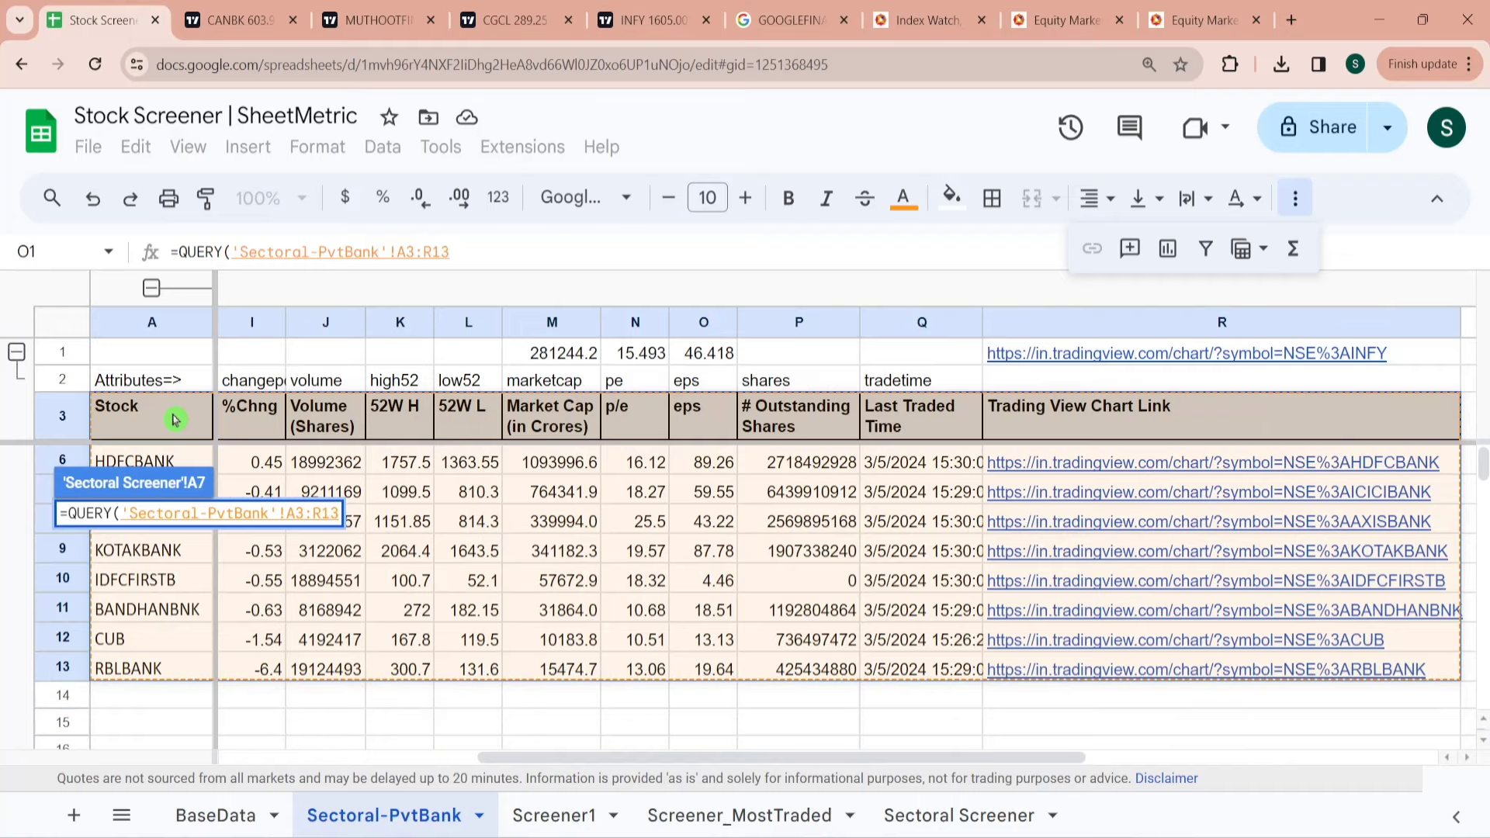
key("F4")
type(",\"Select *")
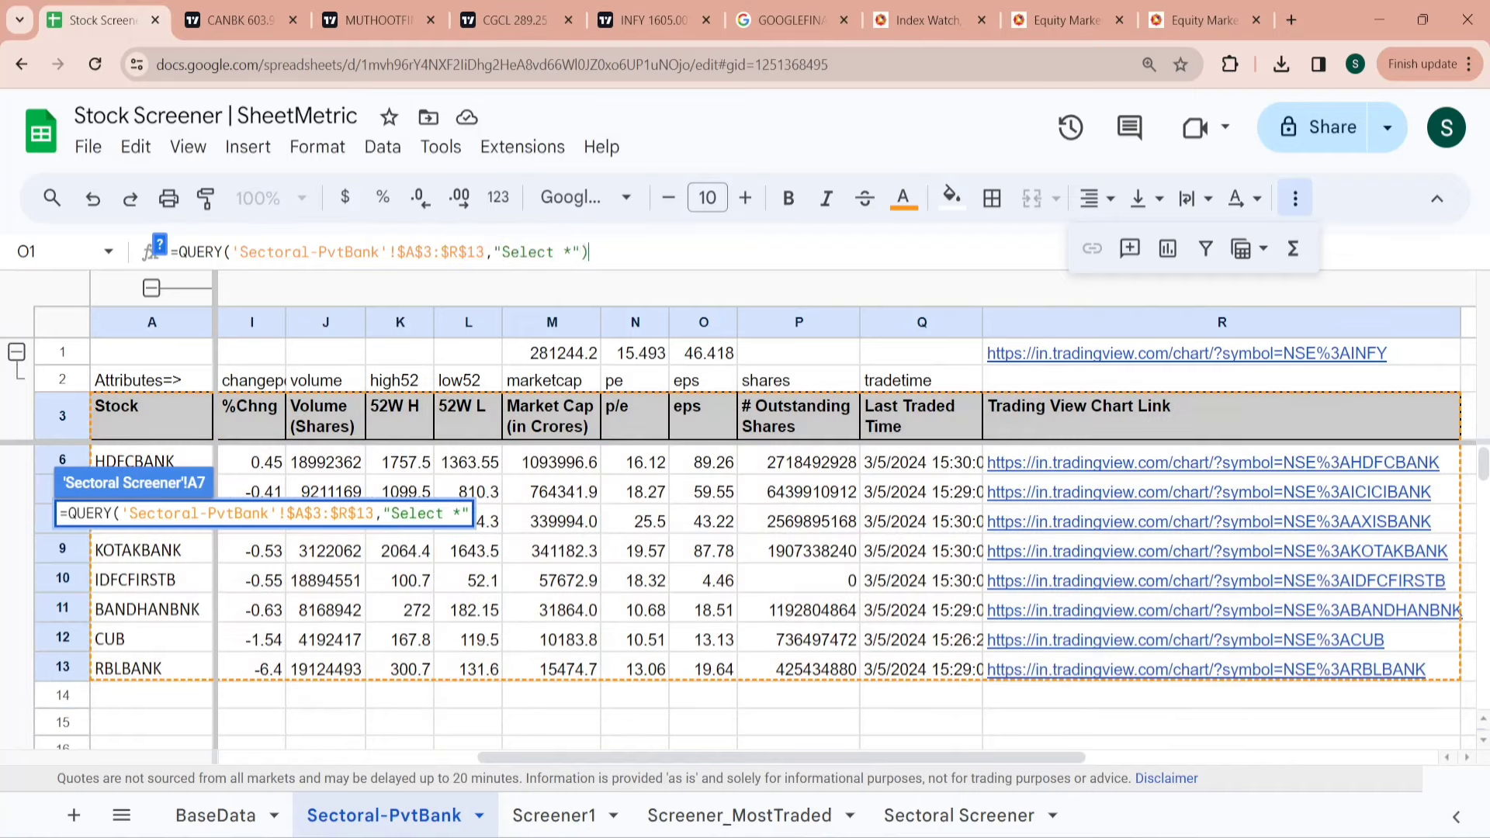
key("Return")
key("Up")
key("Right")
key("Right")
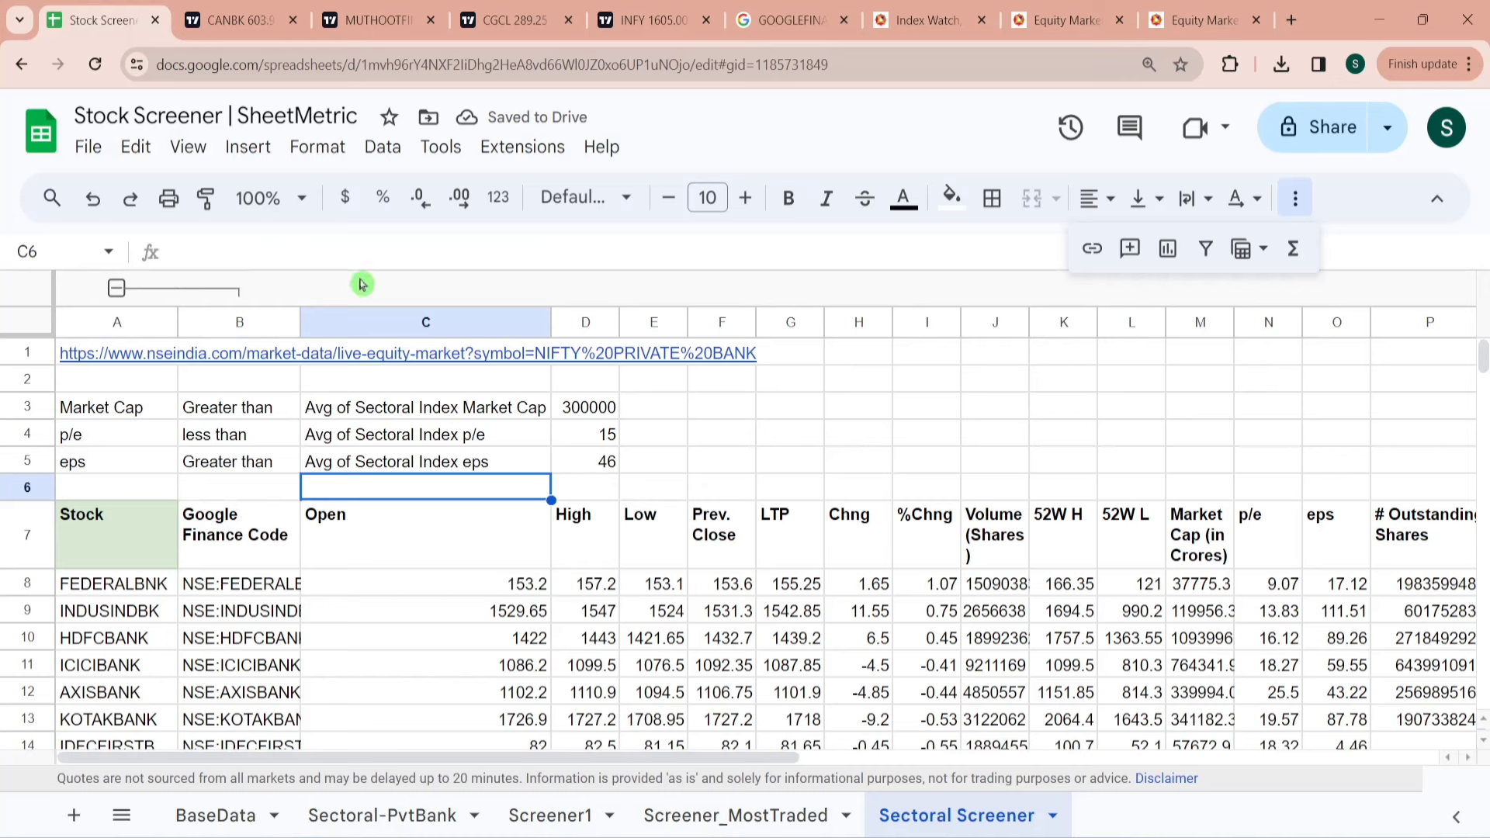
Enter =COLUMN() in M6 above the Market Cap header to get its column number.
left_click(130, 541)
left_click(599, 412)
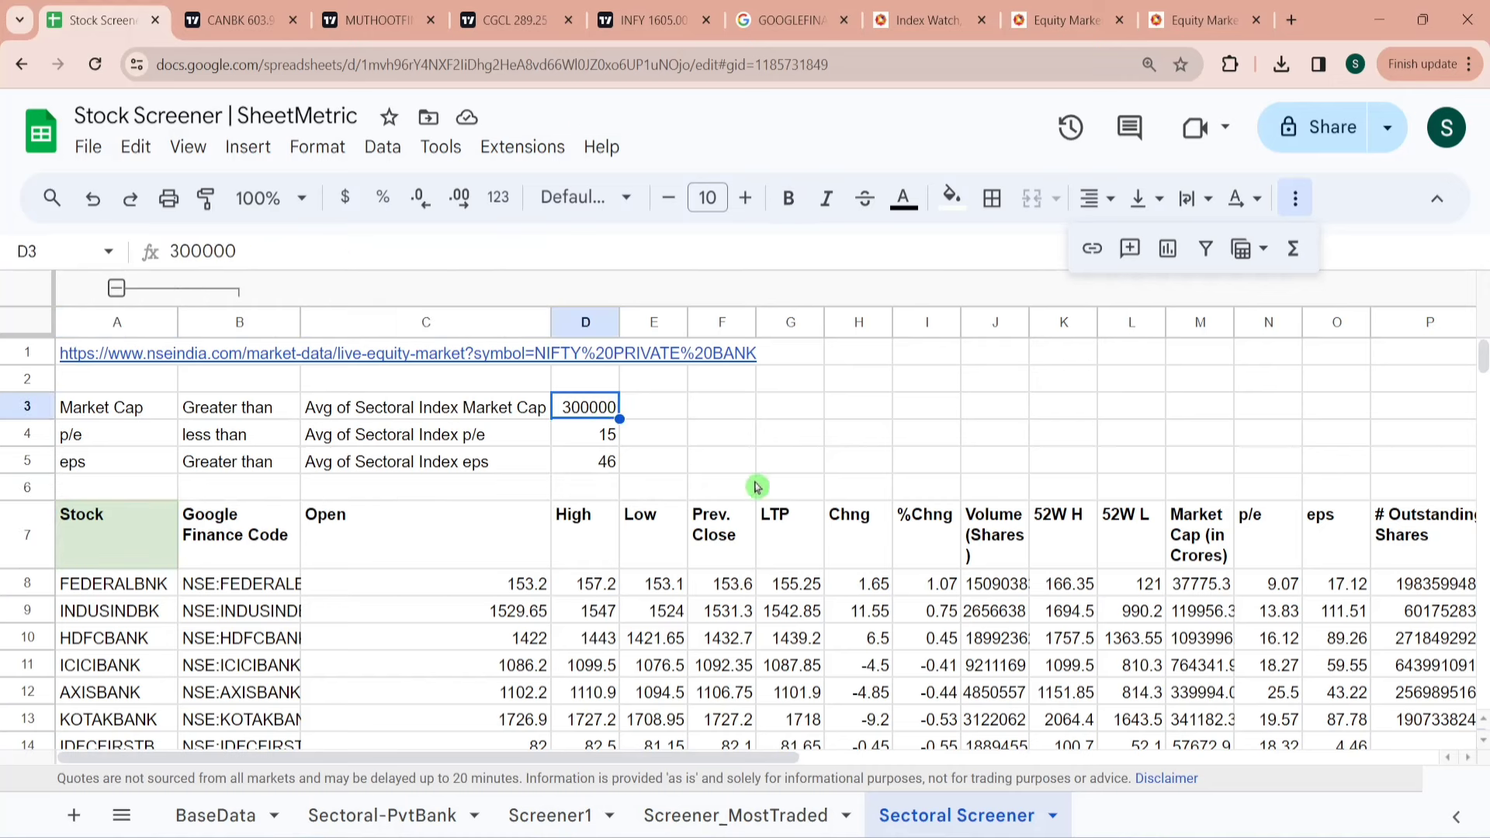
left_click(922, 487)
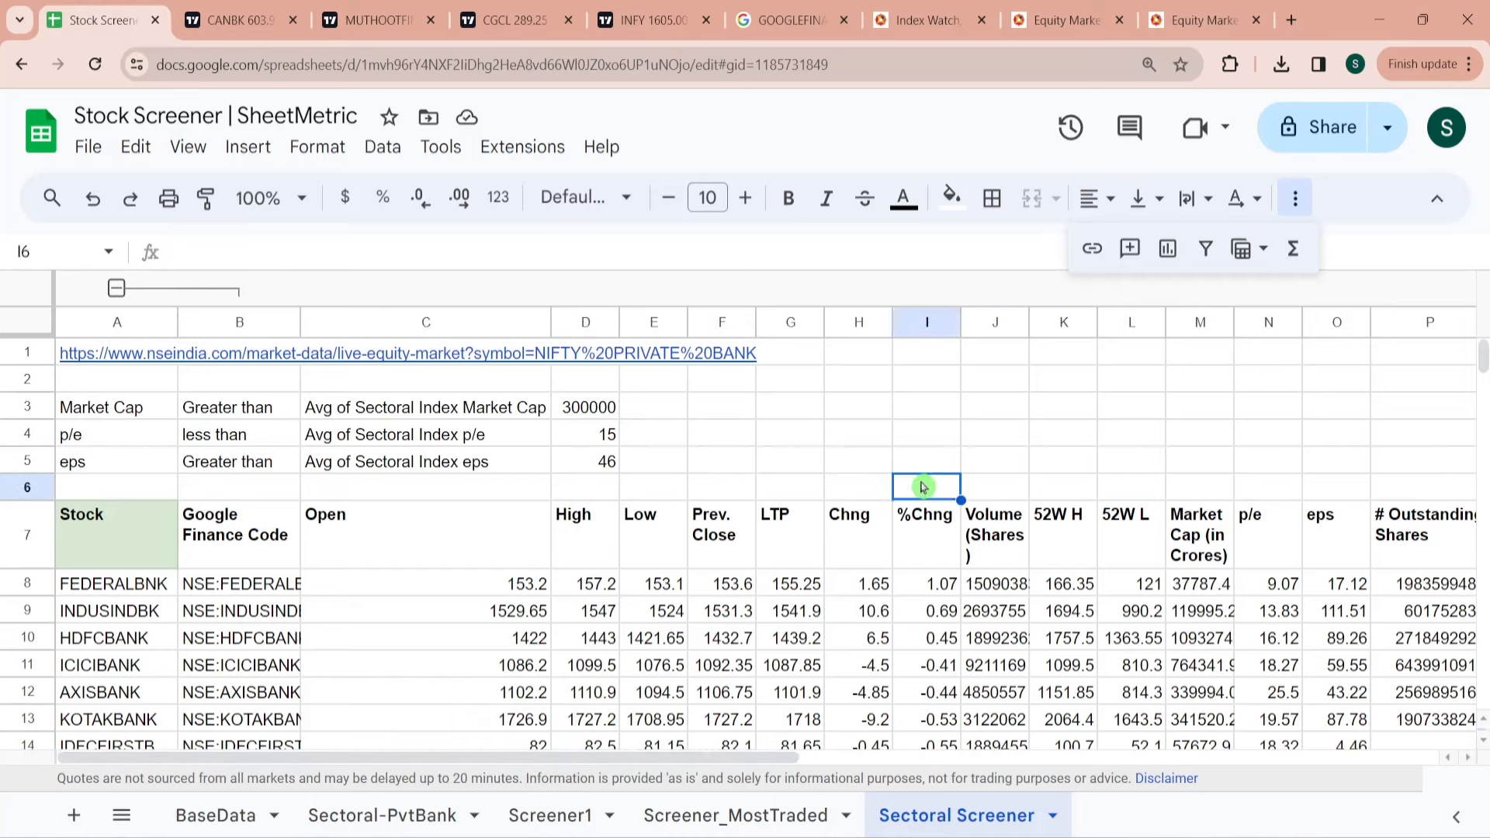
key("Right")
key("Right")
key("Right")
key("Right")
type("=col")
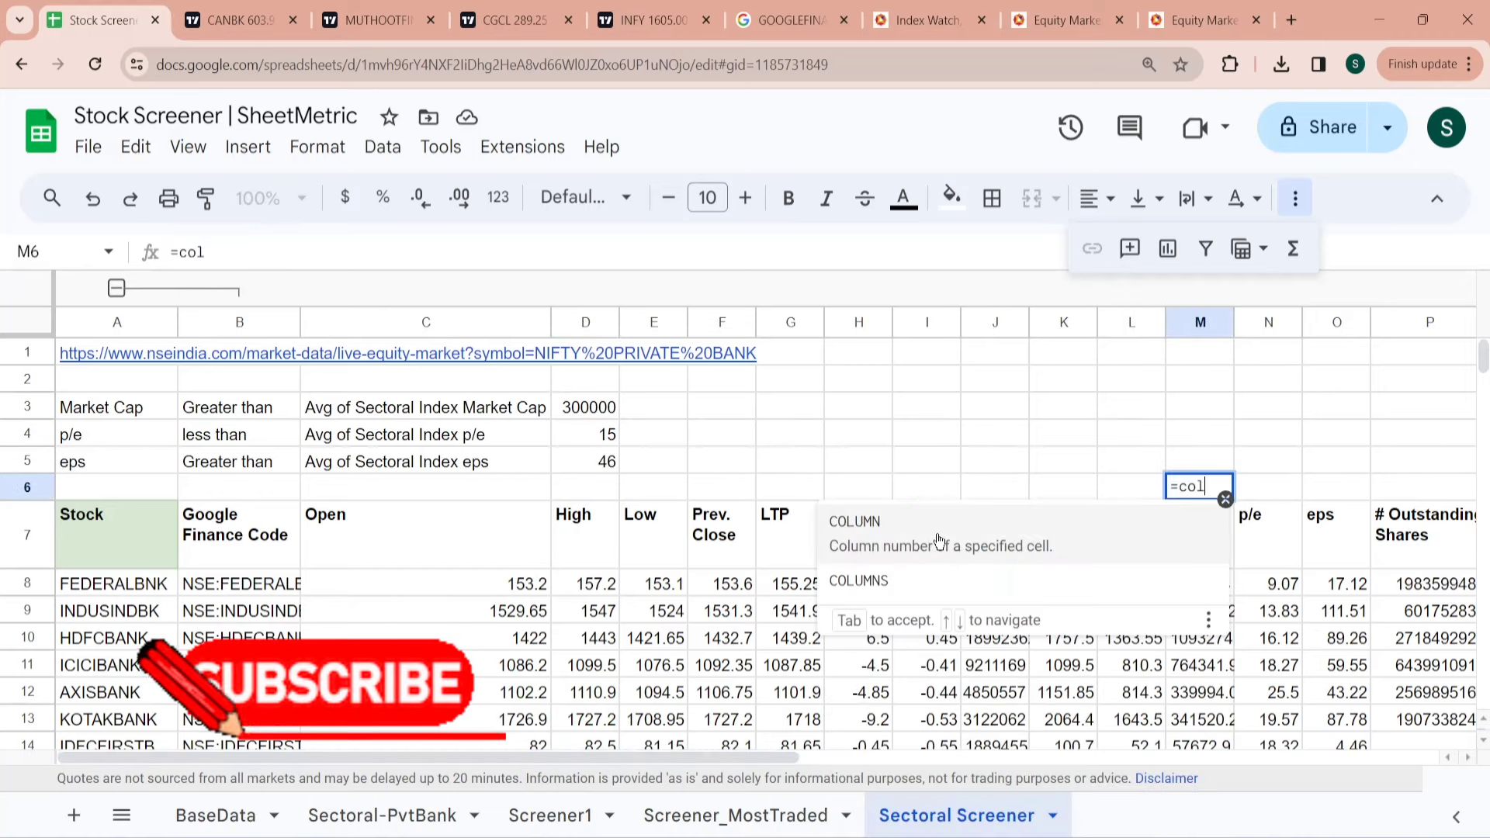
key("Tab")
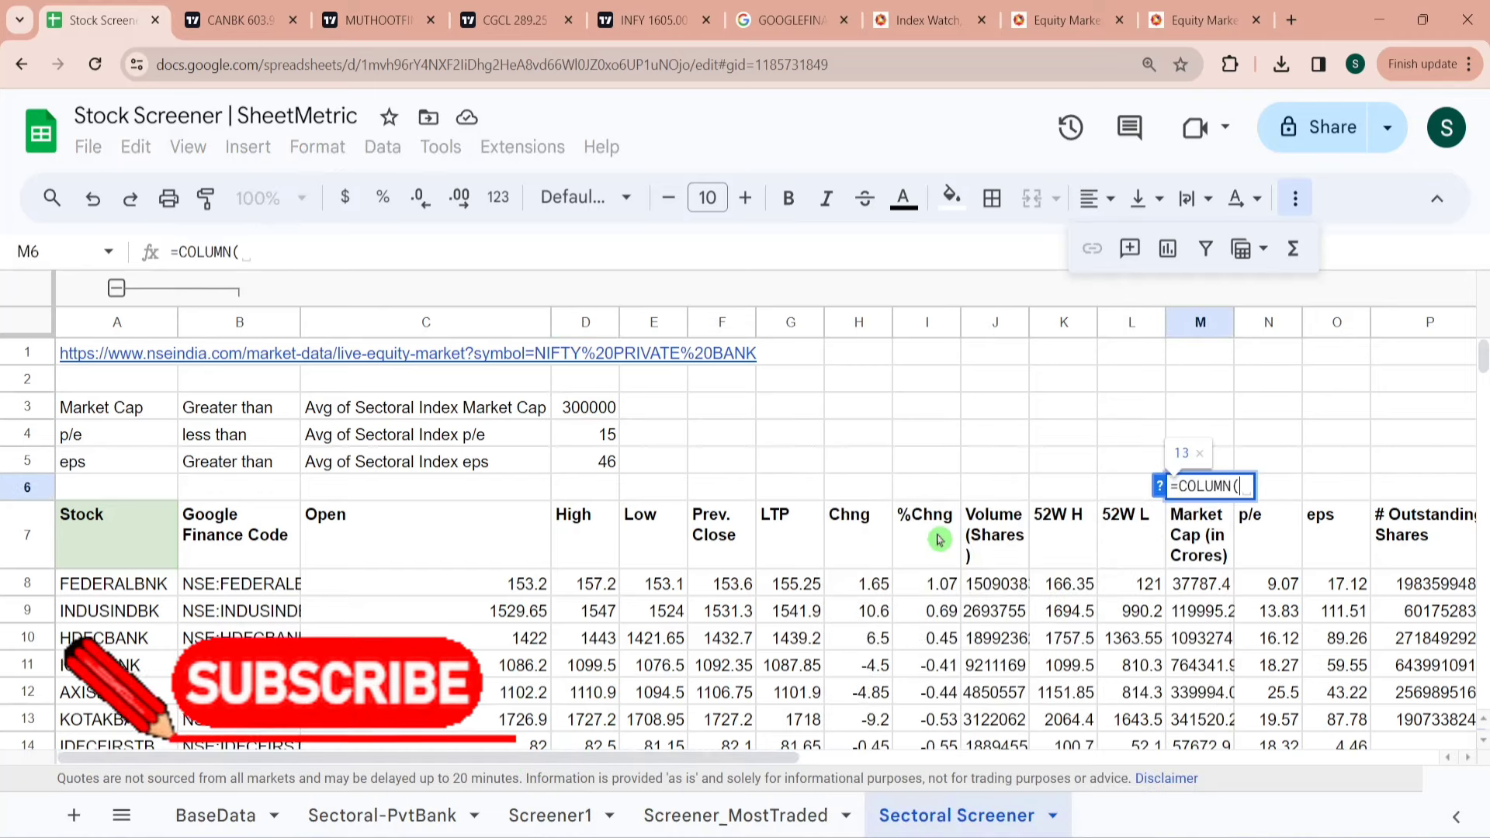
key("Return")
key("Up")
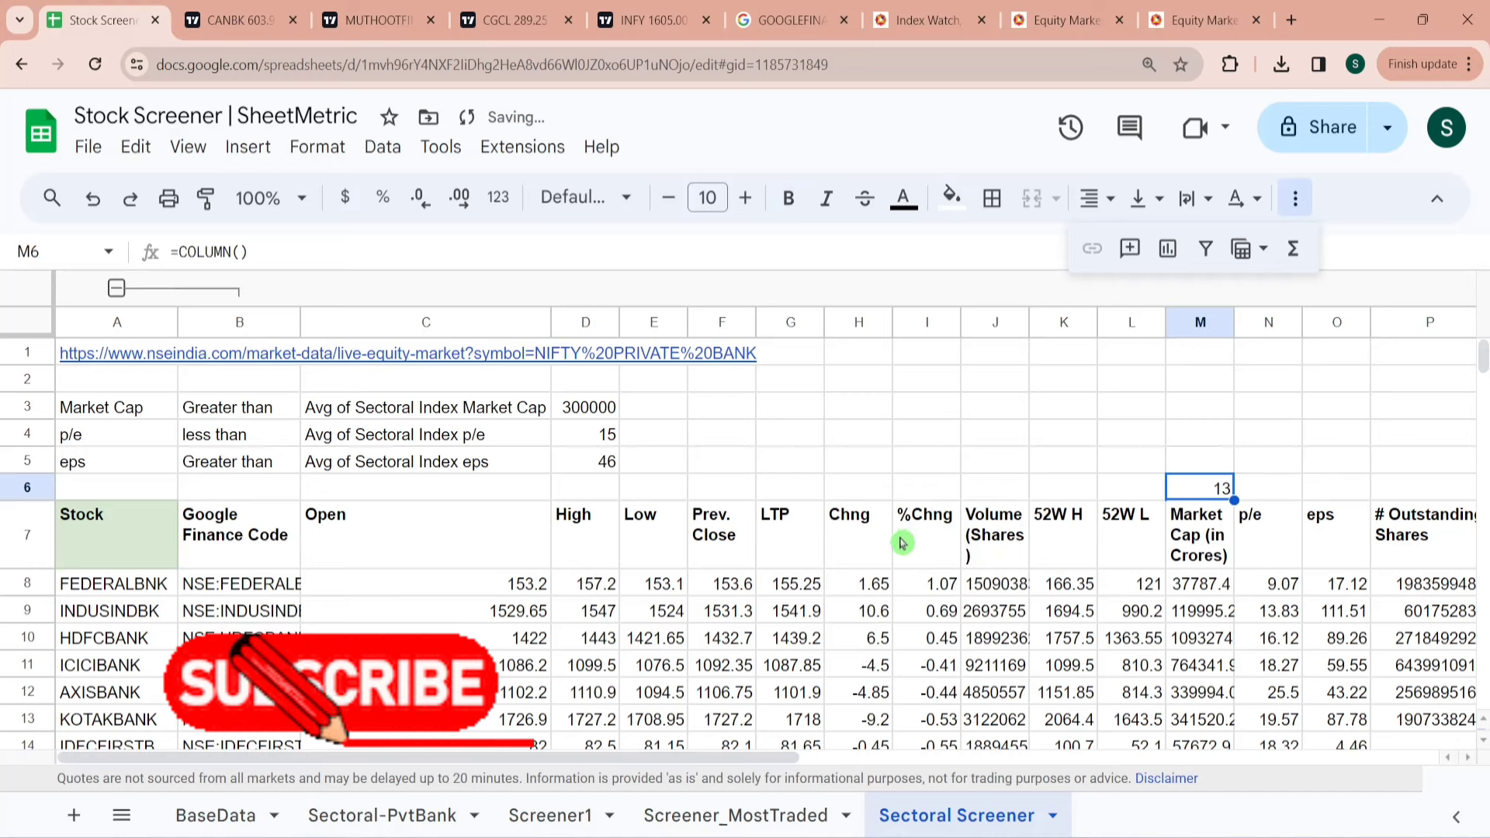
Extend the A7 query with "where Col13>300000" to filter the banks by market cap.
left_click(110, 541)
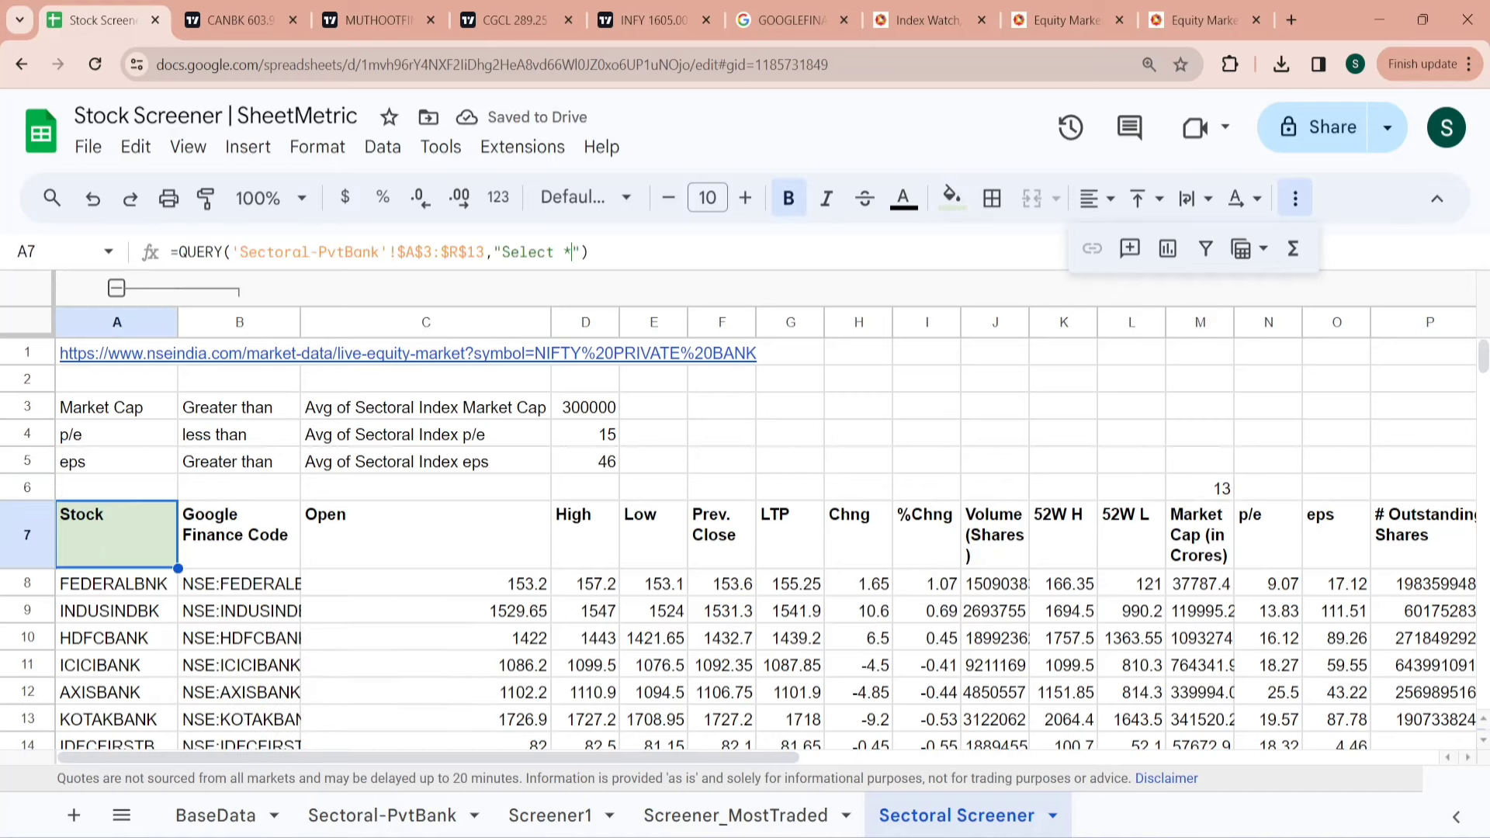
left_click(578, 251)
type("where ")
type("Col13>")
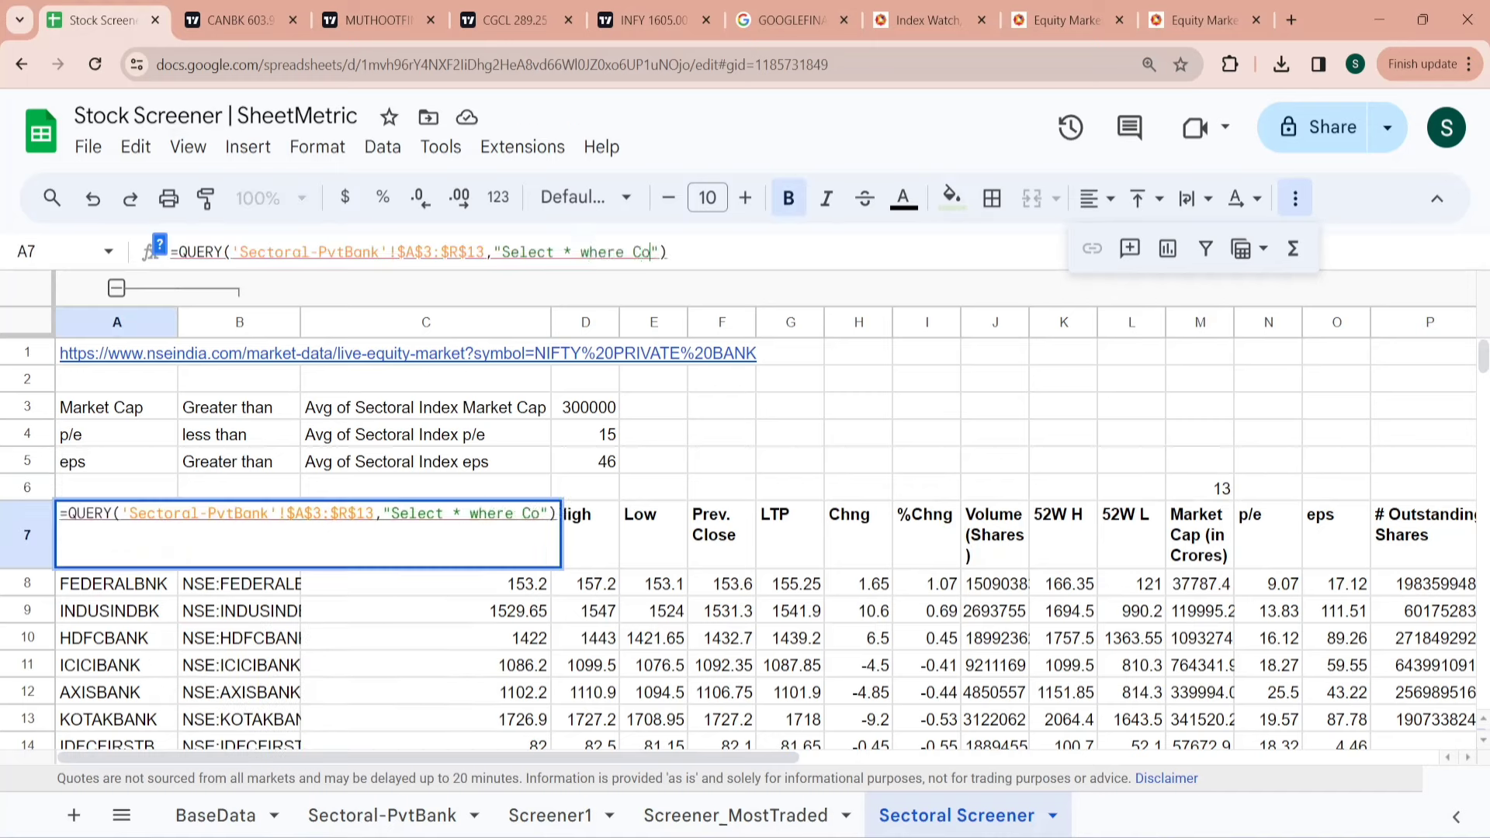
type("30000")
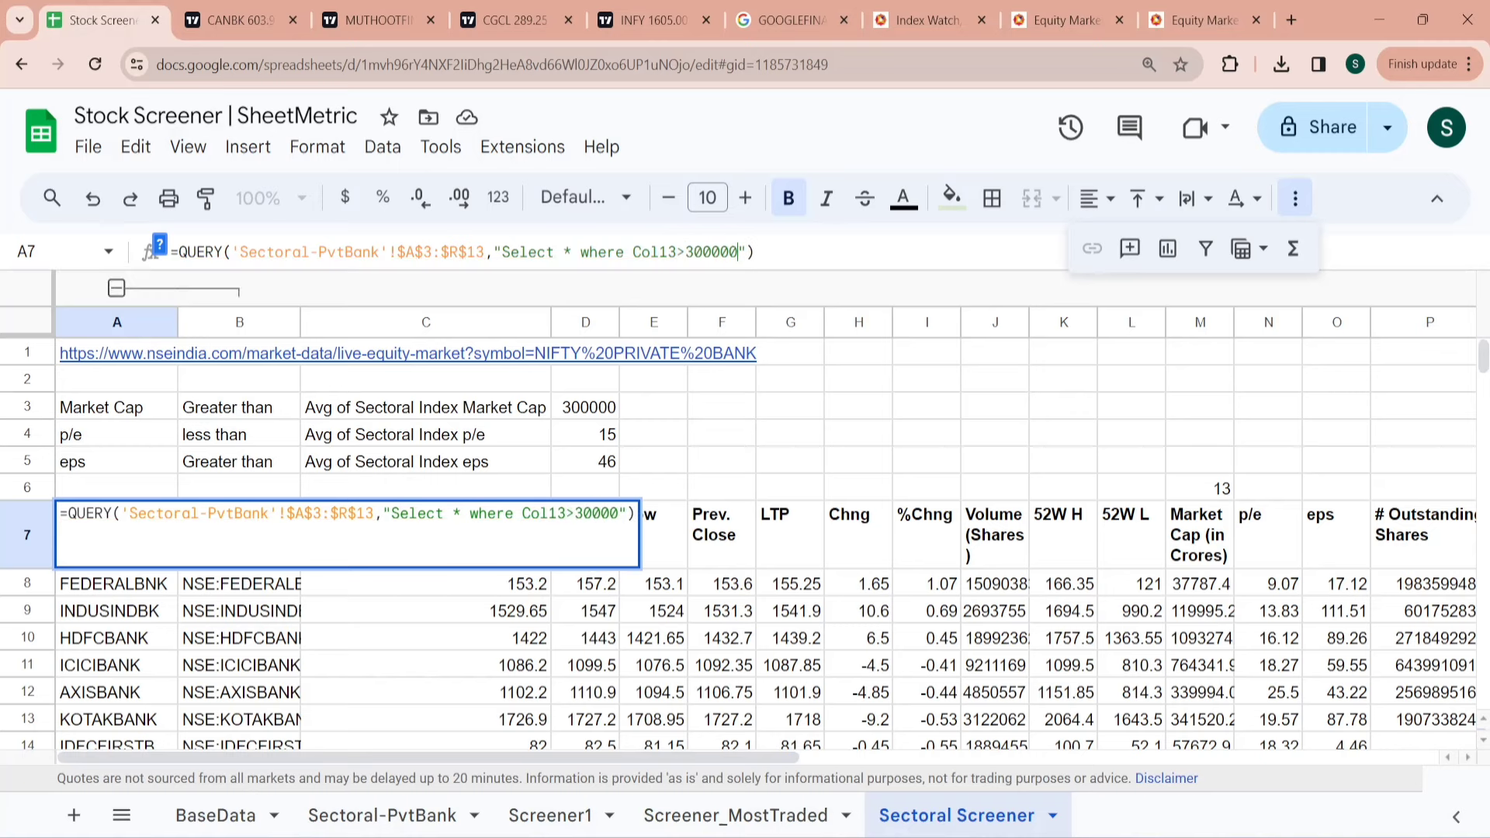
type("0")
key("Return")
left_click(117, 534)
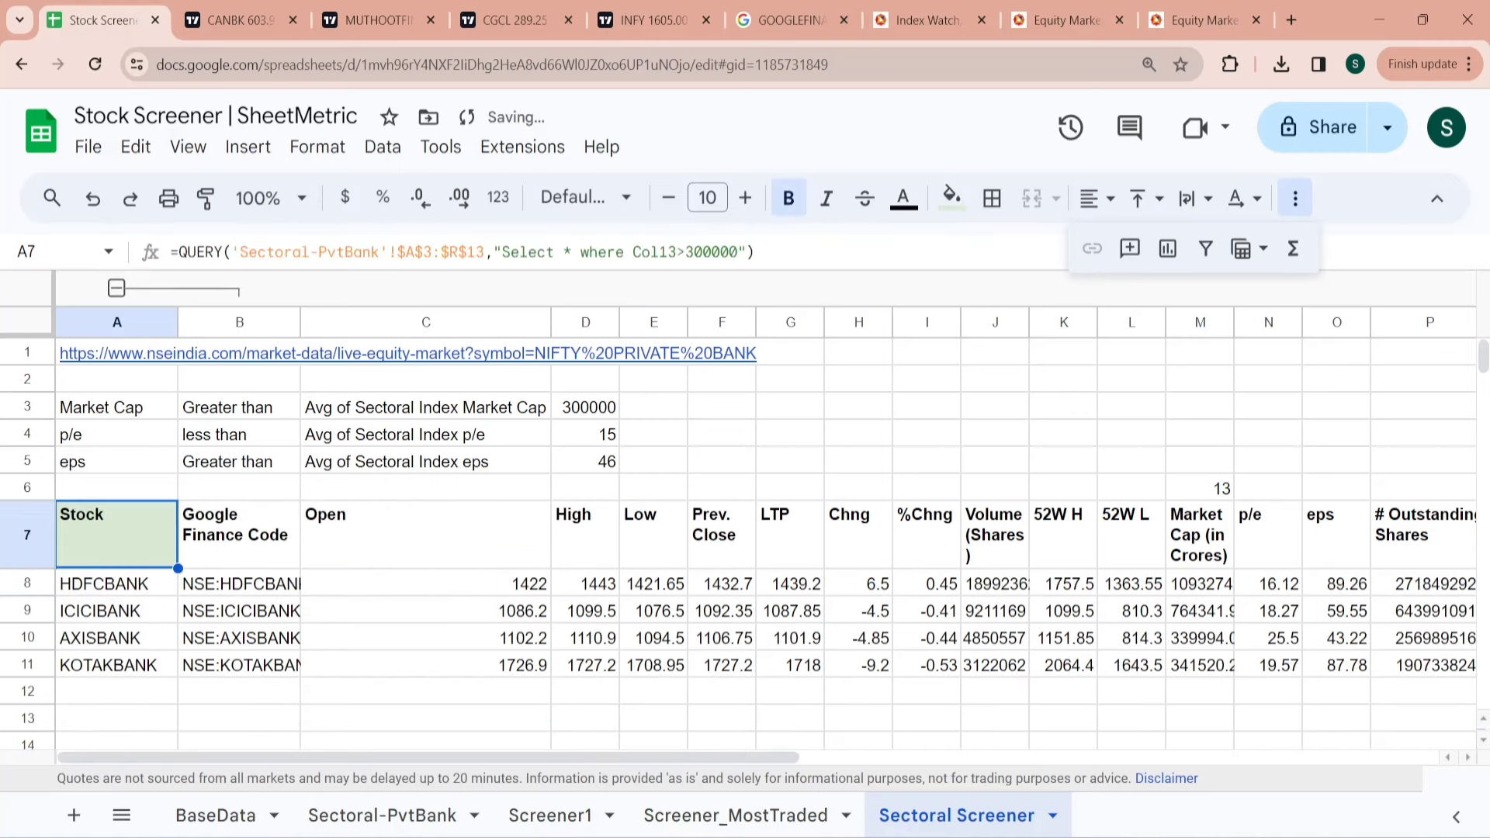
Add the p/e condition "and Col14<25" to the query in A7.
left_click(116, 610)
left_click(116, 534)
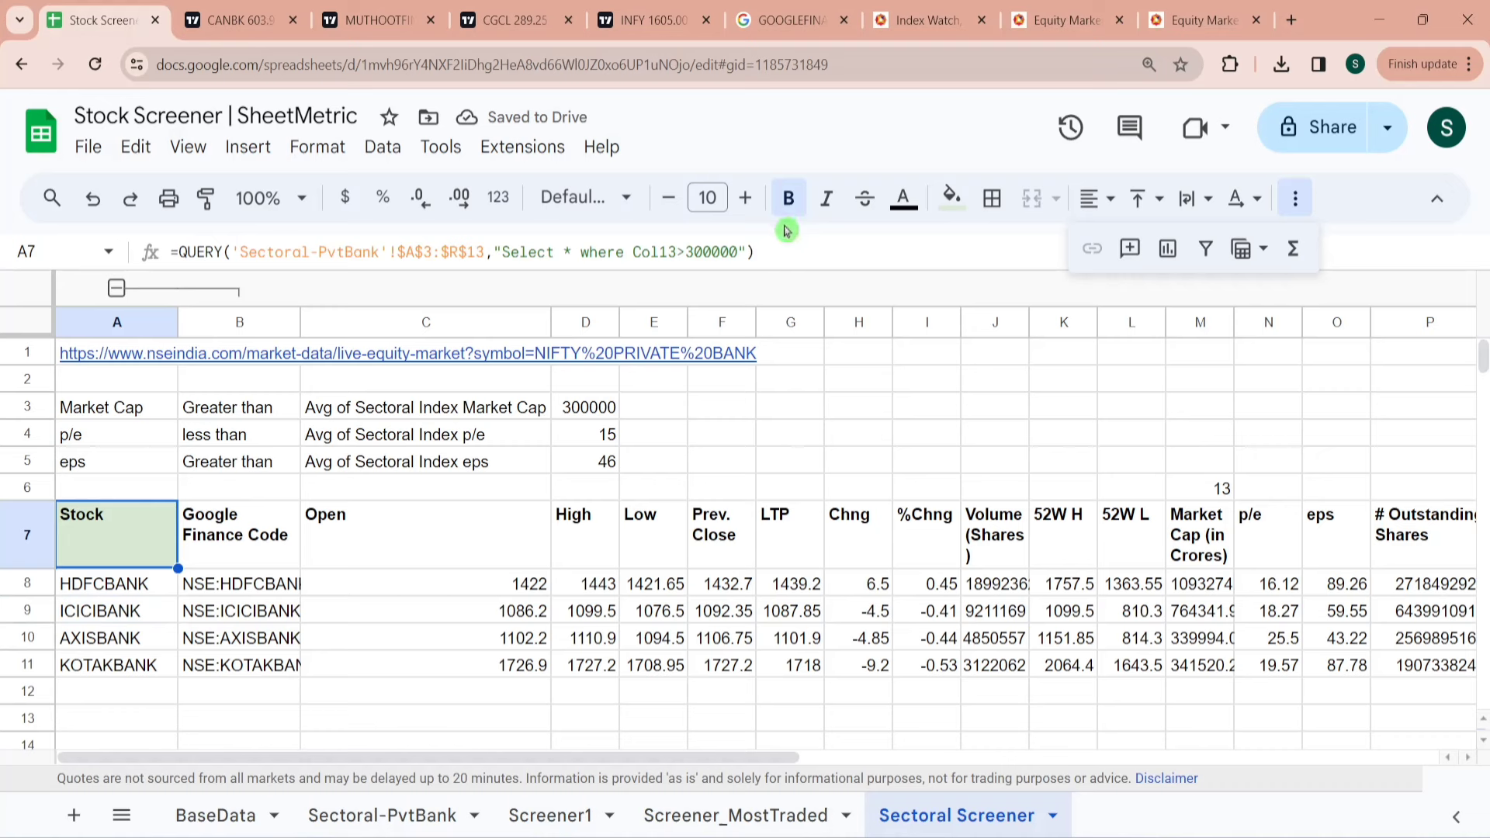
left_click(740, 251)
type("and ")
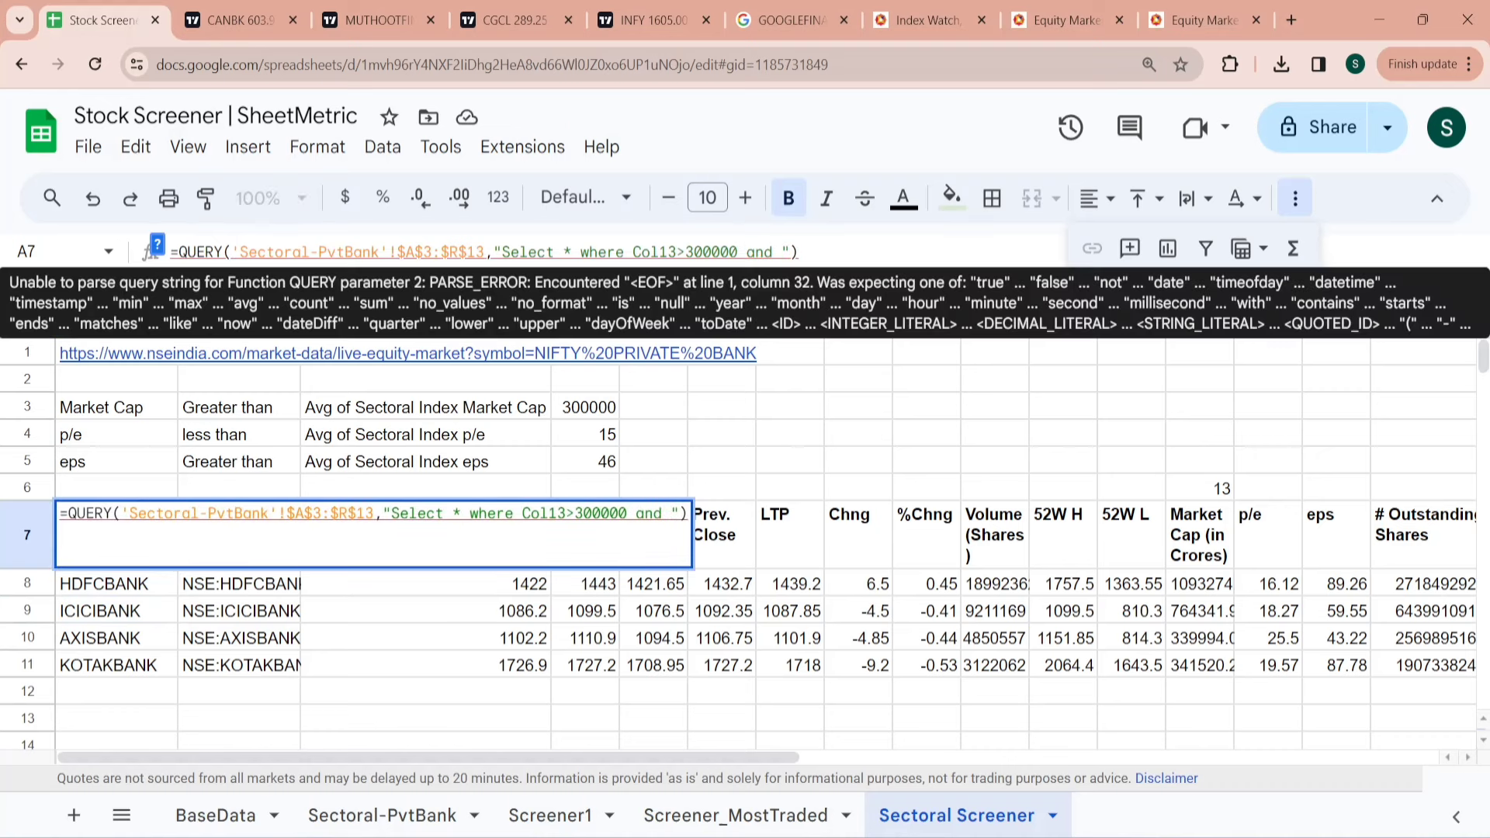
type("Col14")
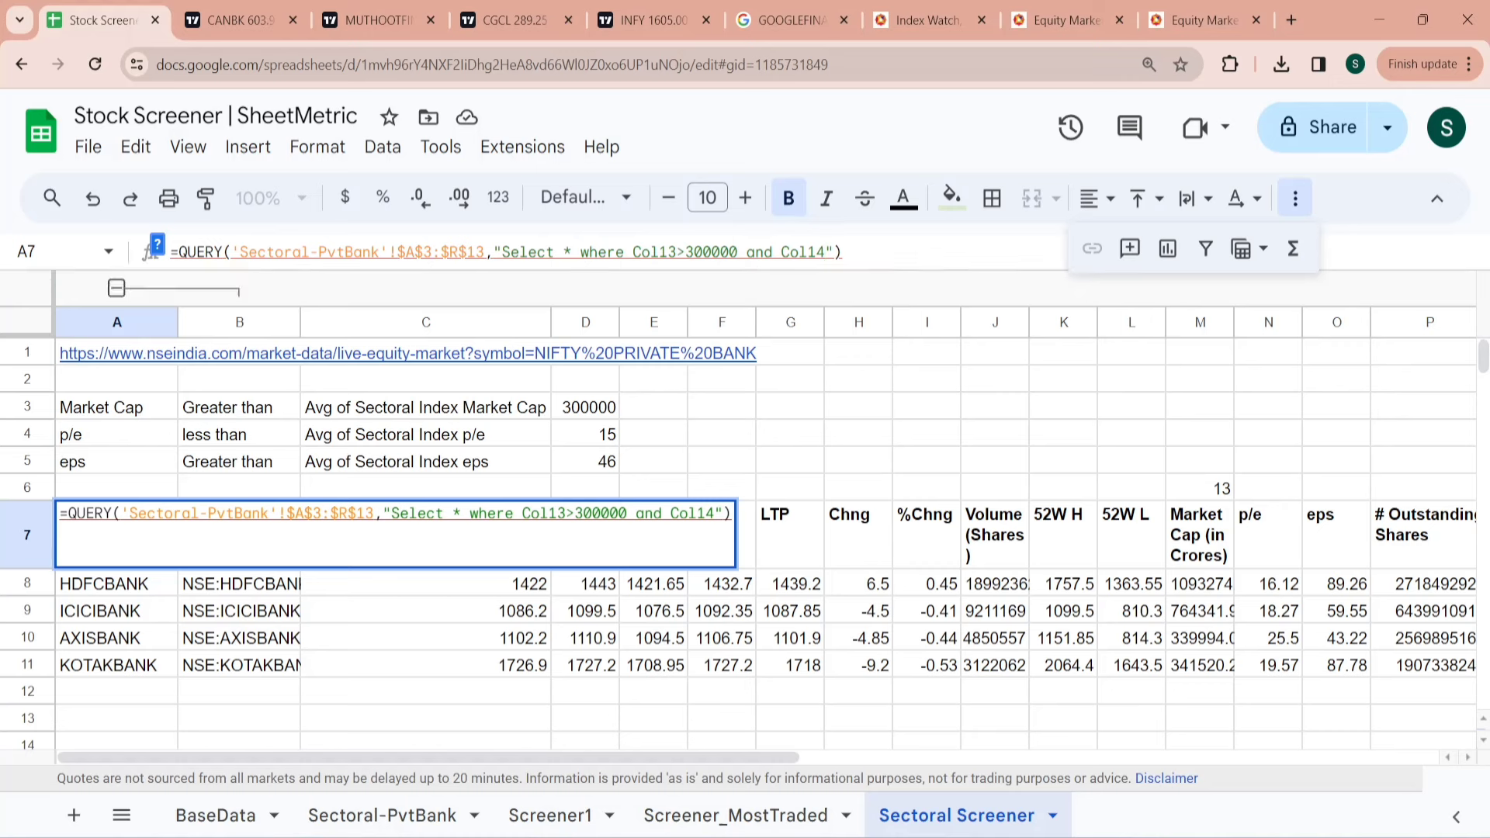
type("<15")
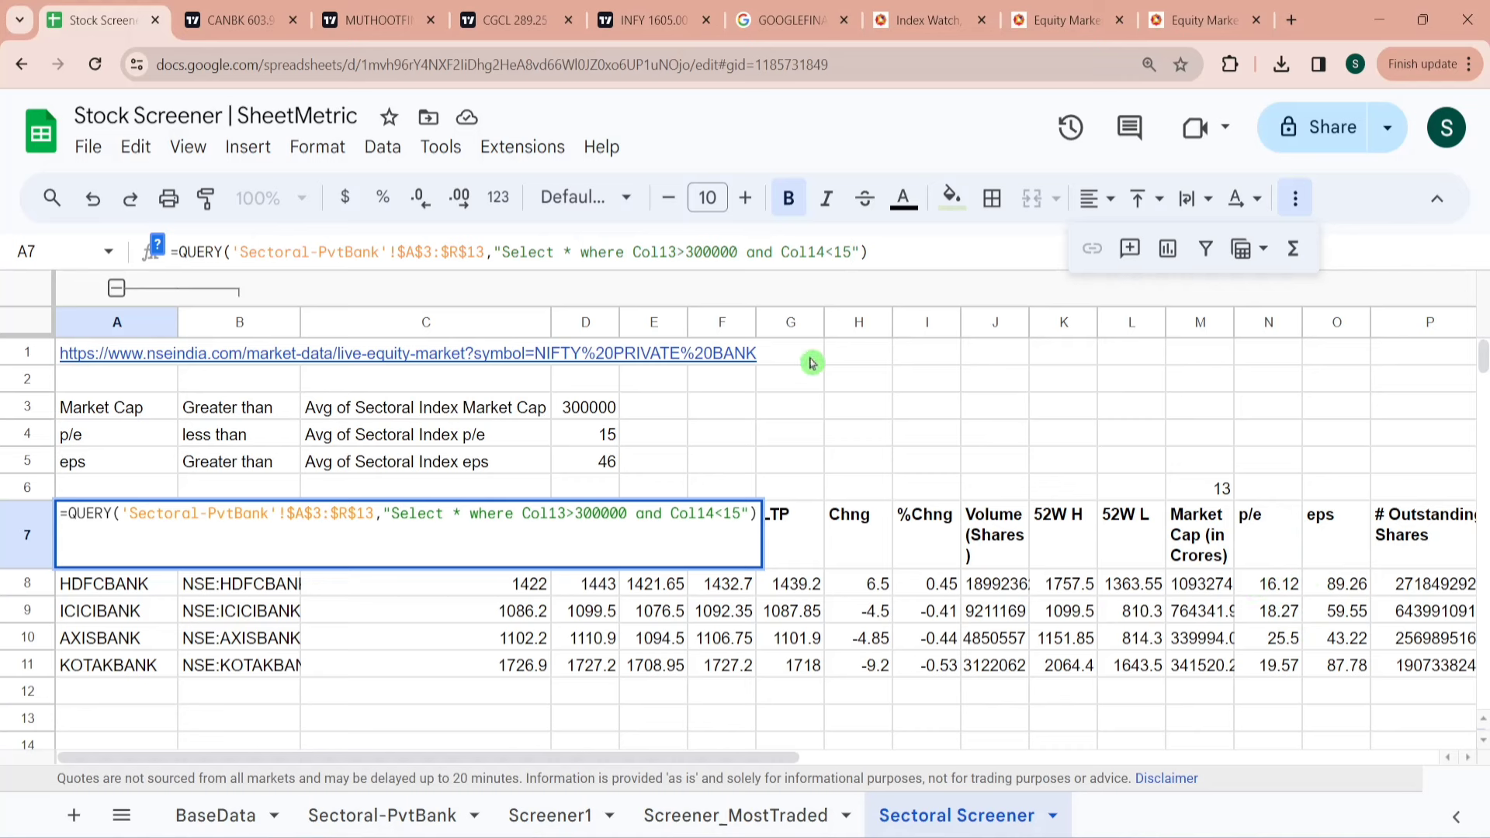
key("BackSpace")
key("BackSpace")
type("2")
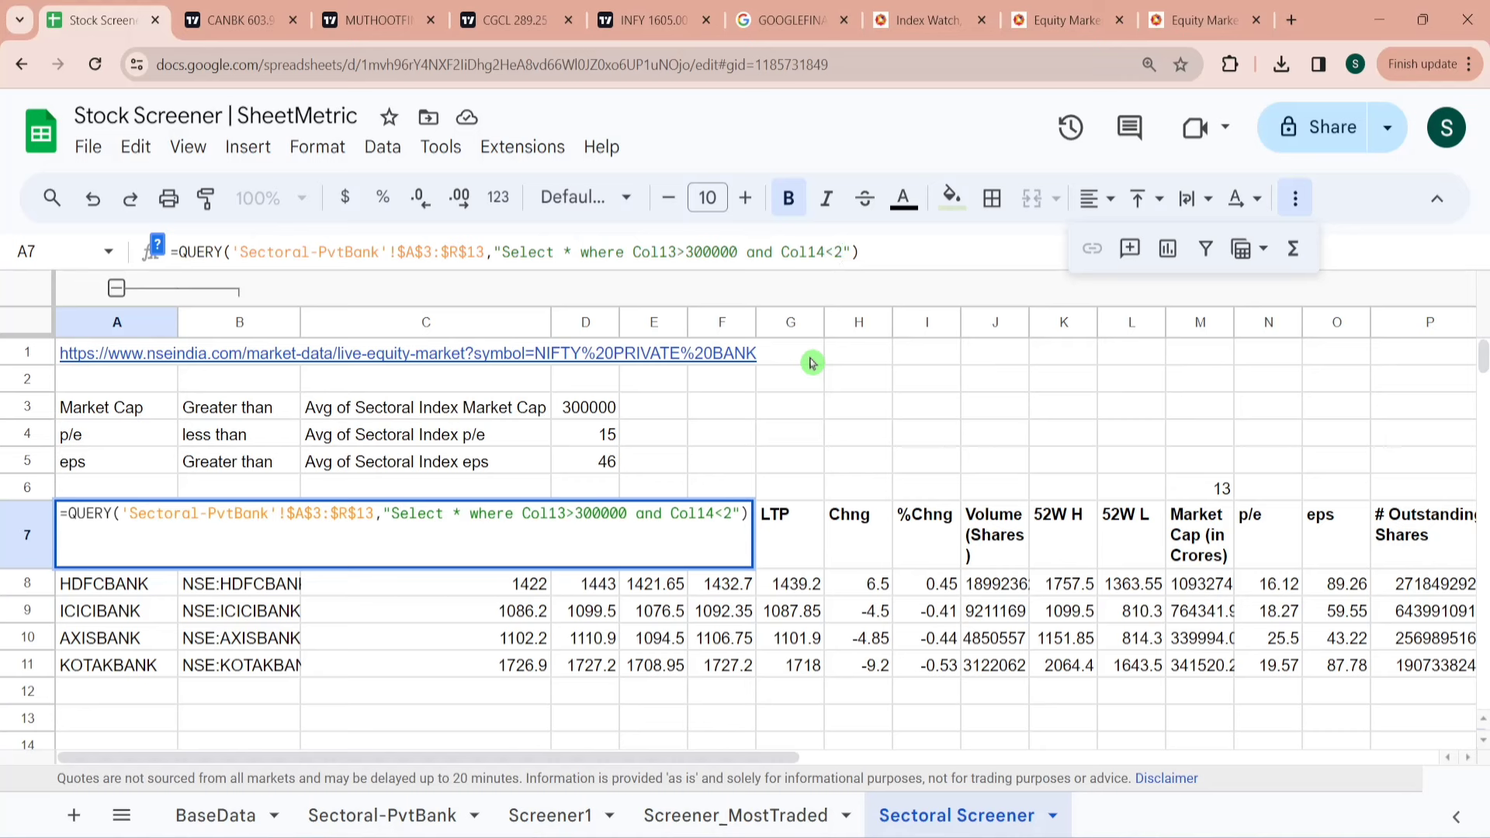
type("5")
key("Return")
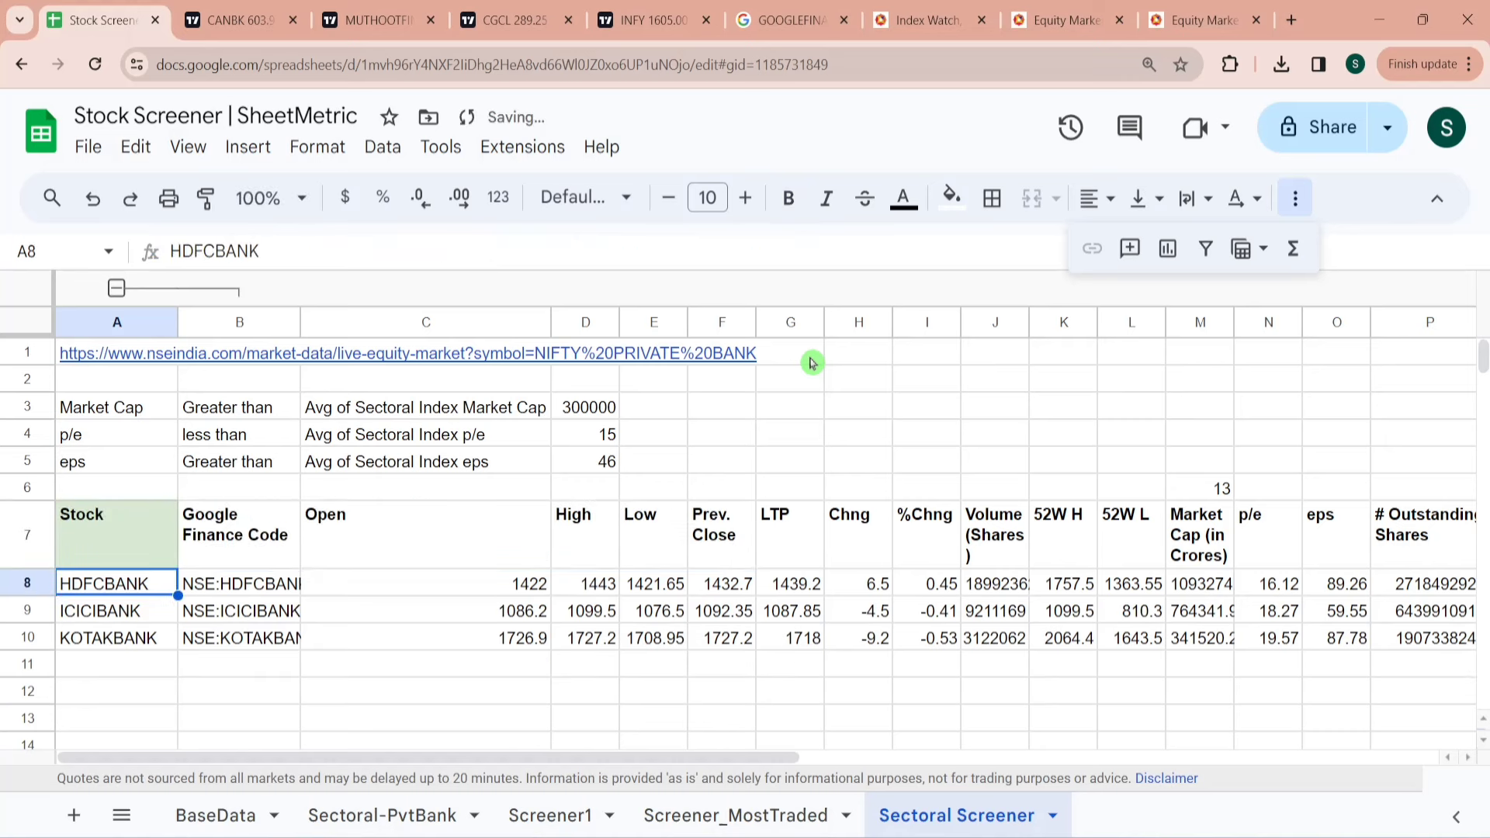
Set the p/e threshold in D4 to 25 and the eps threshold in D5 to 60.
left_click(605, 436)
type("25")
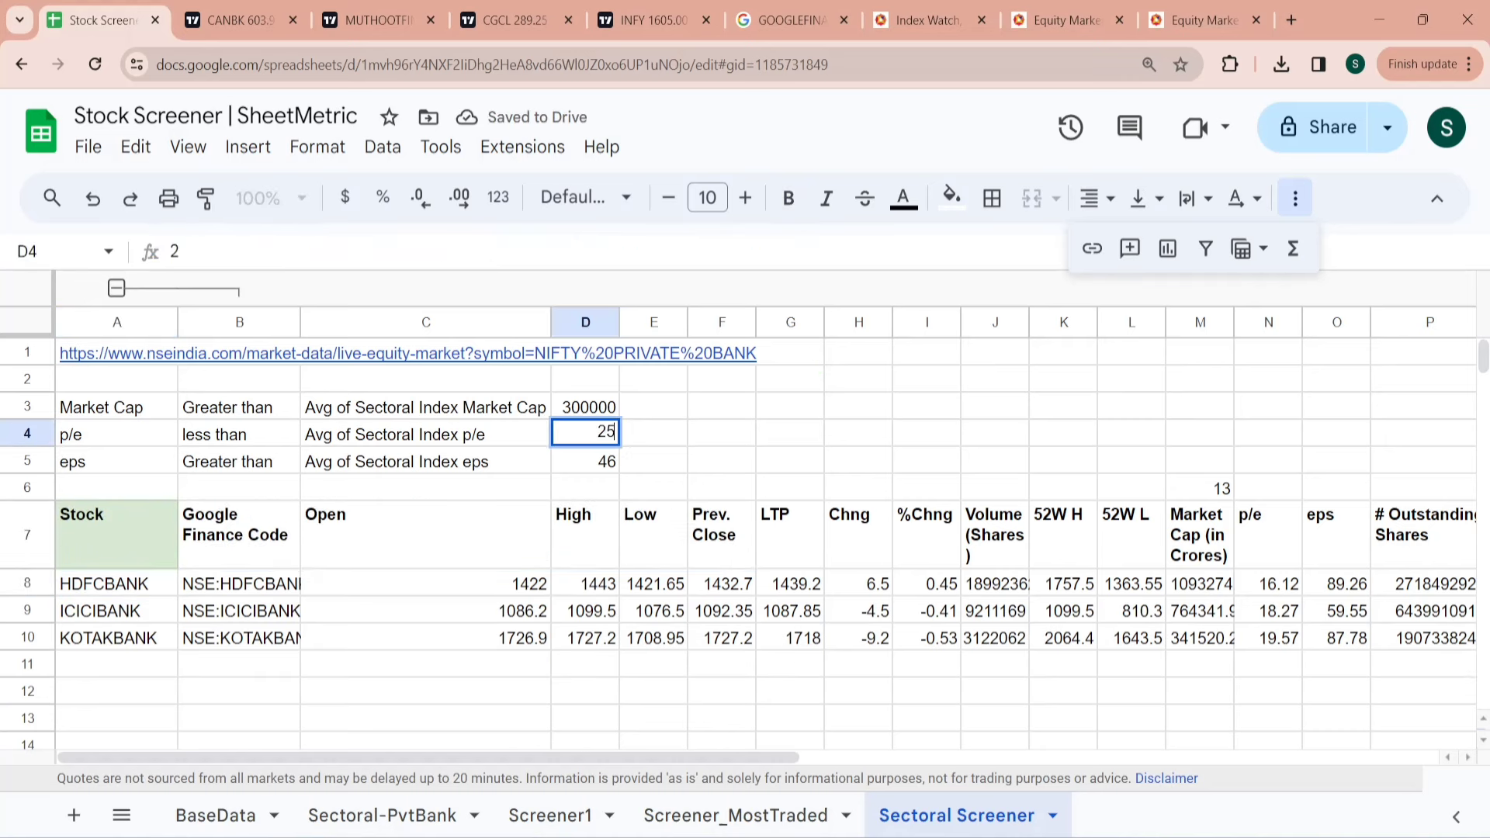
key("Return")
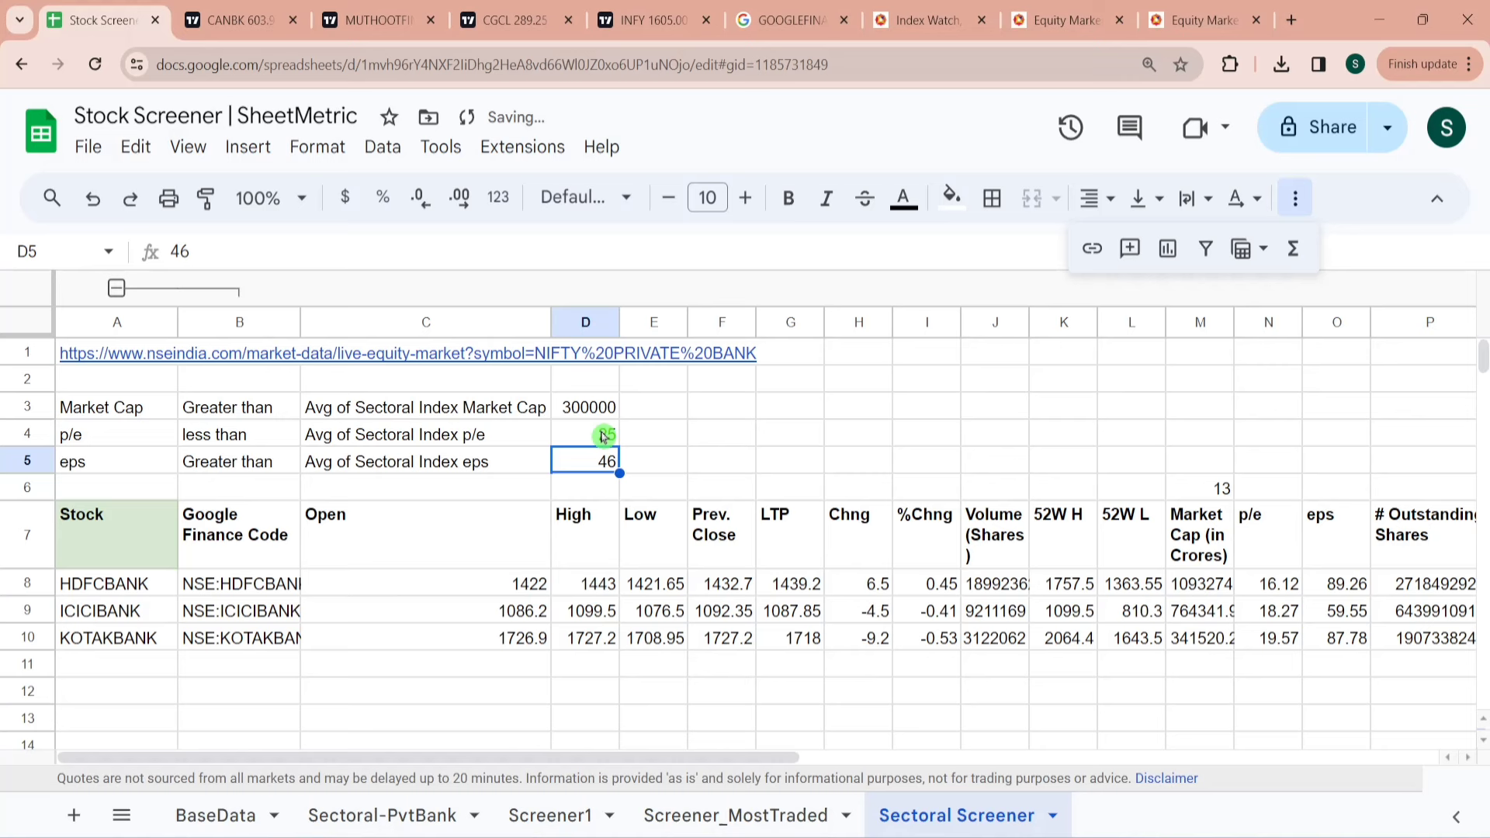
type("60")
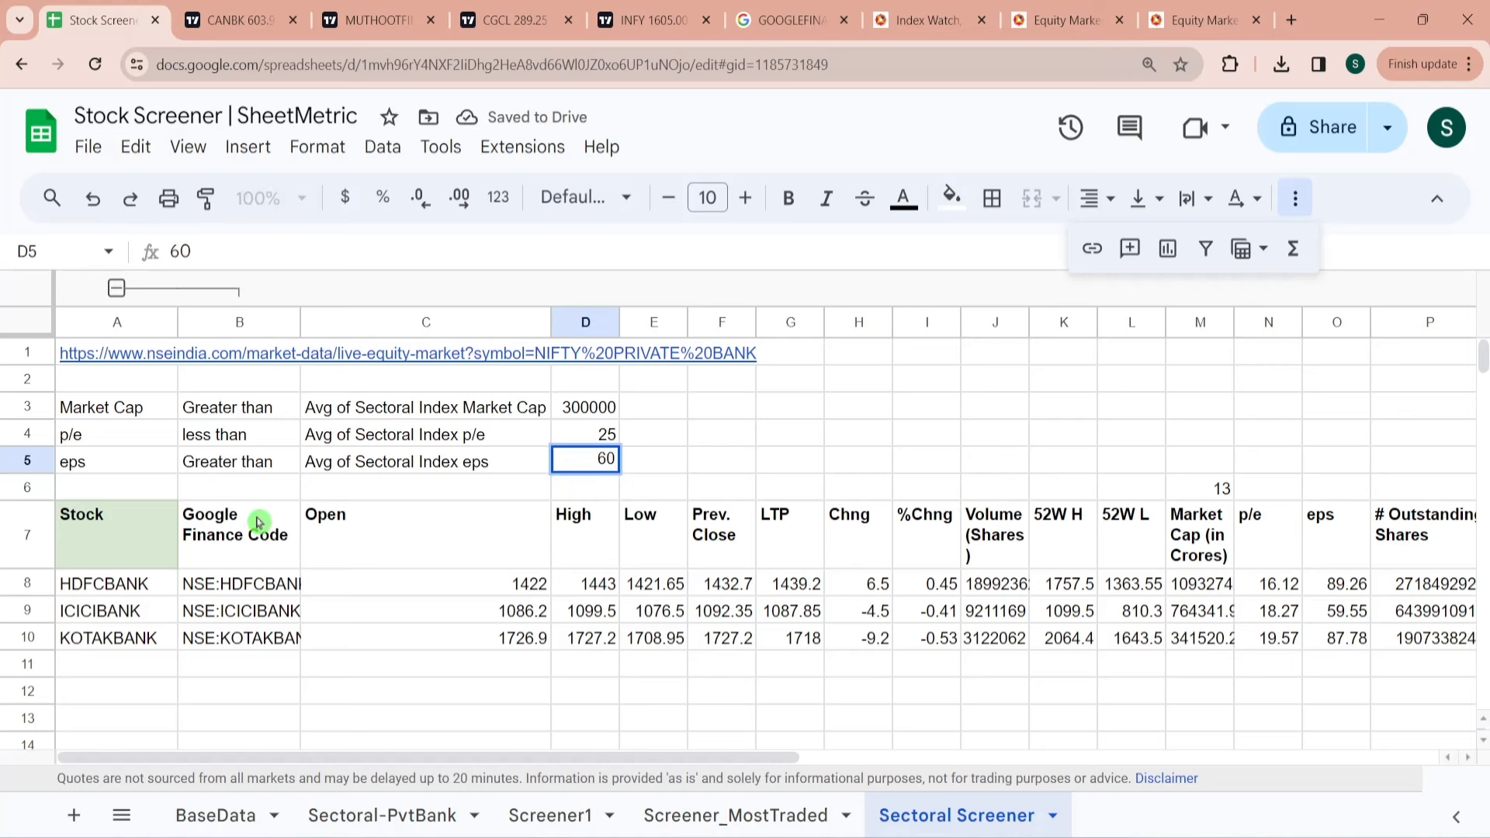
Add the eps condition "and Col15>60" to the query in A7.
left_click(130, 530)
double_click(131, 530)
type("and ")
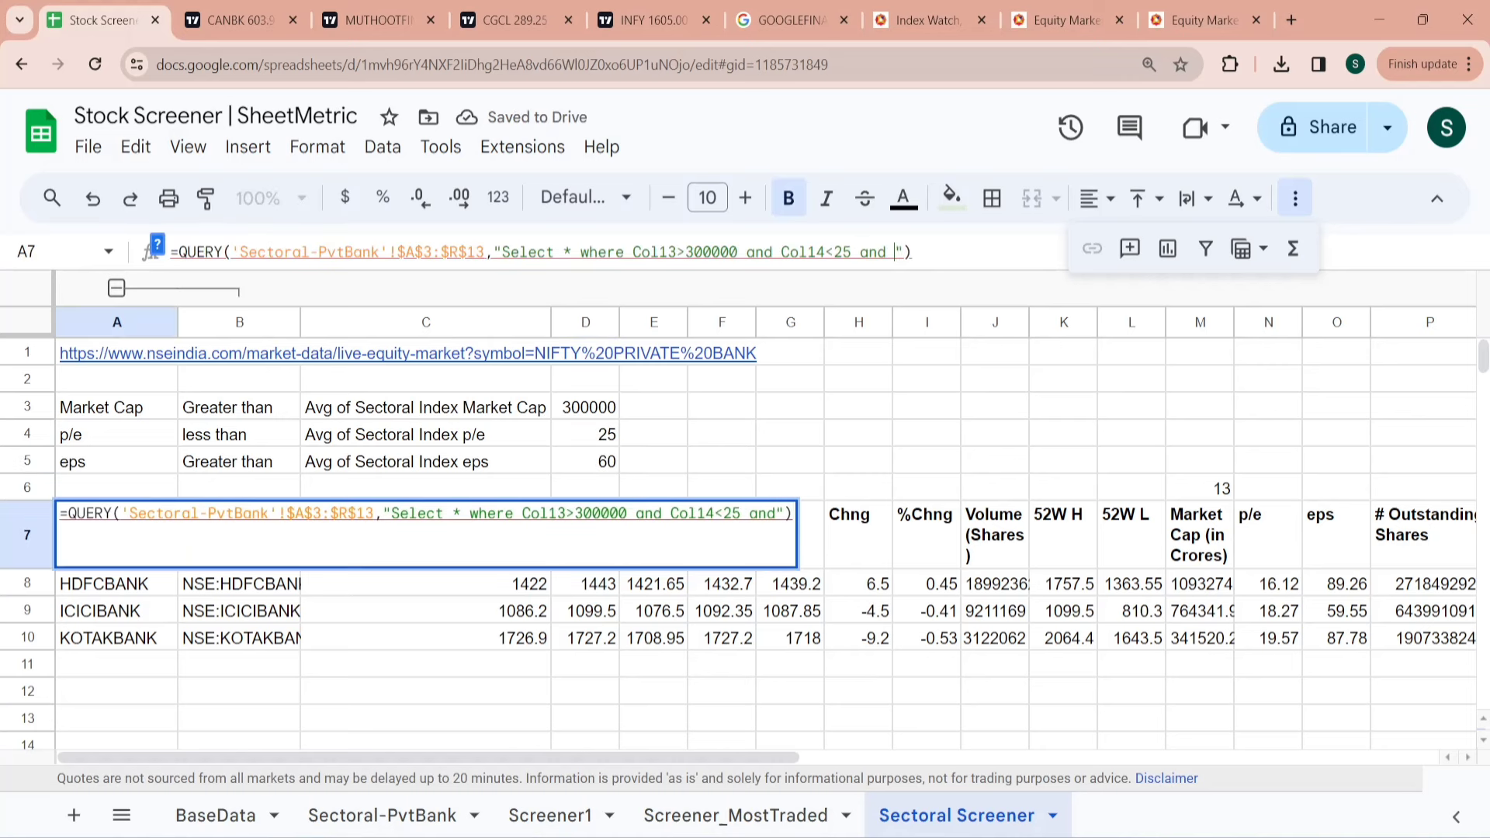
type("Col")
type("15>60")
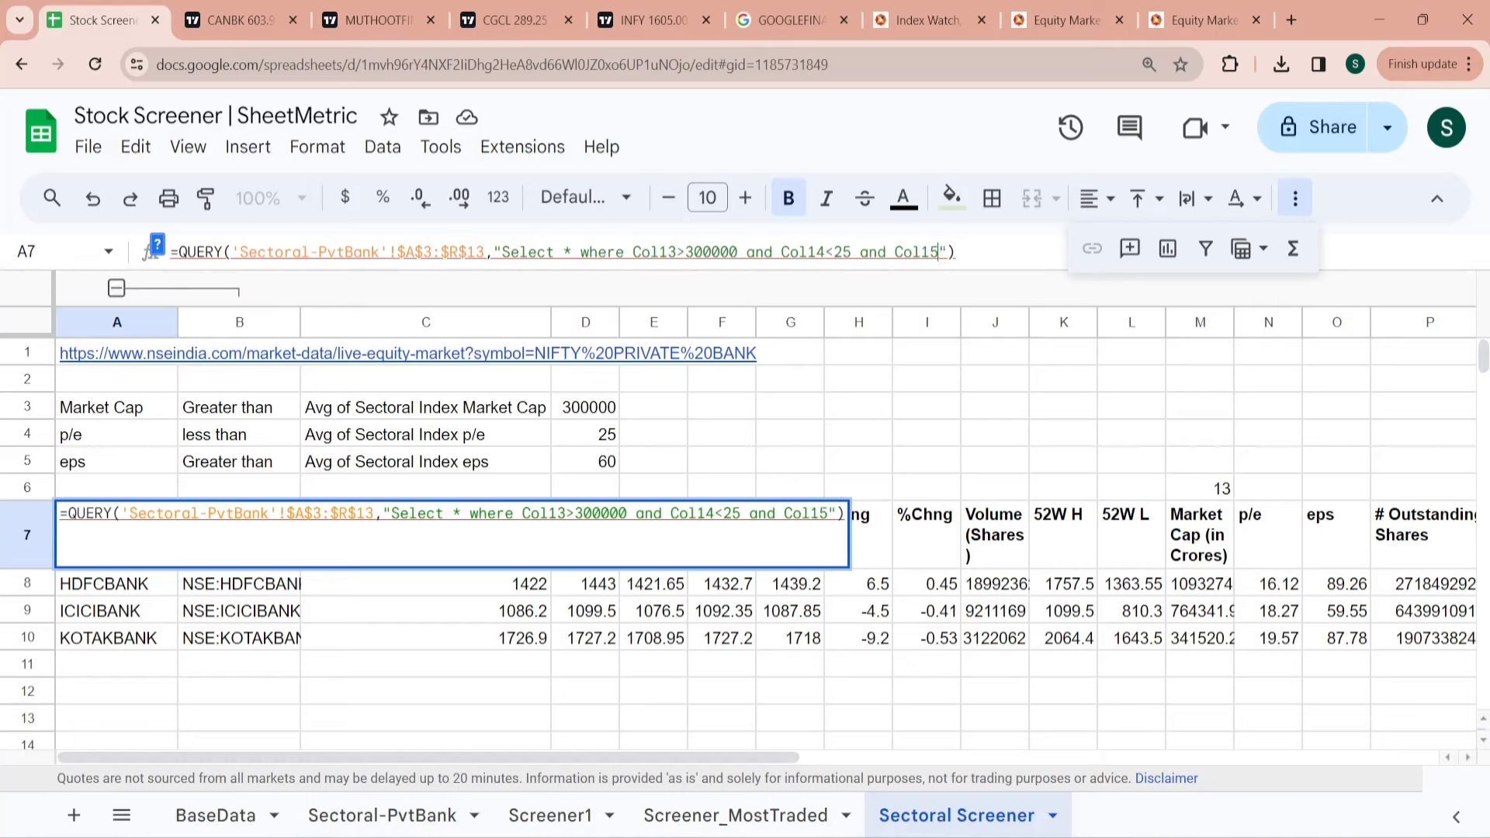
key("Return")
Examine the filtered banks' values in rows 8 and 9 across to the Trading View Chart Link column.
left_click(117, 611)
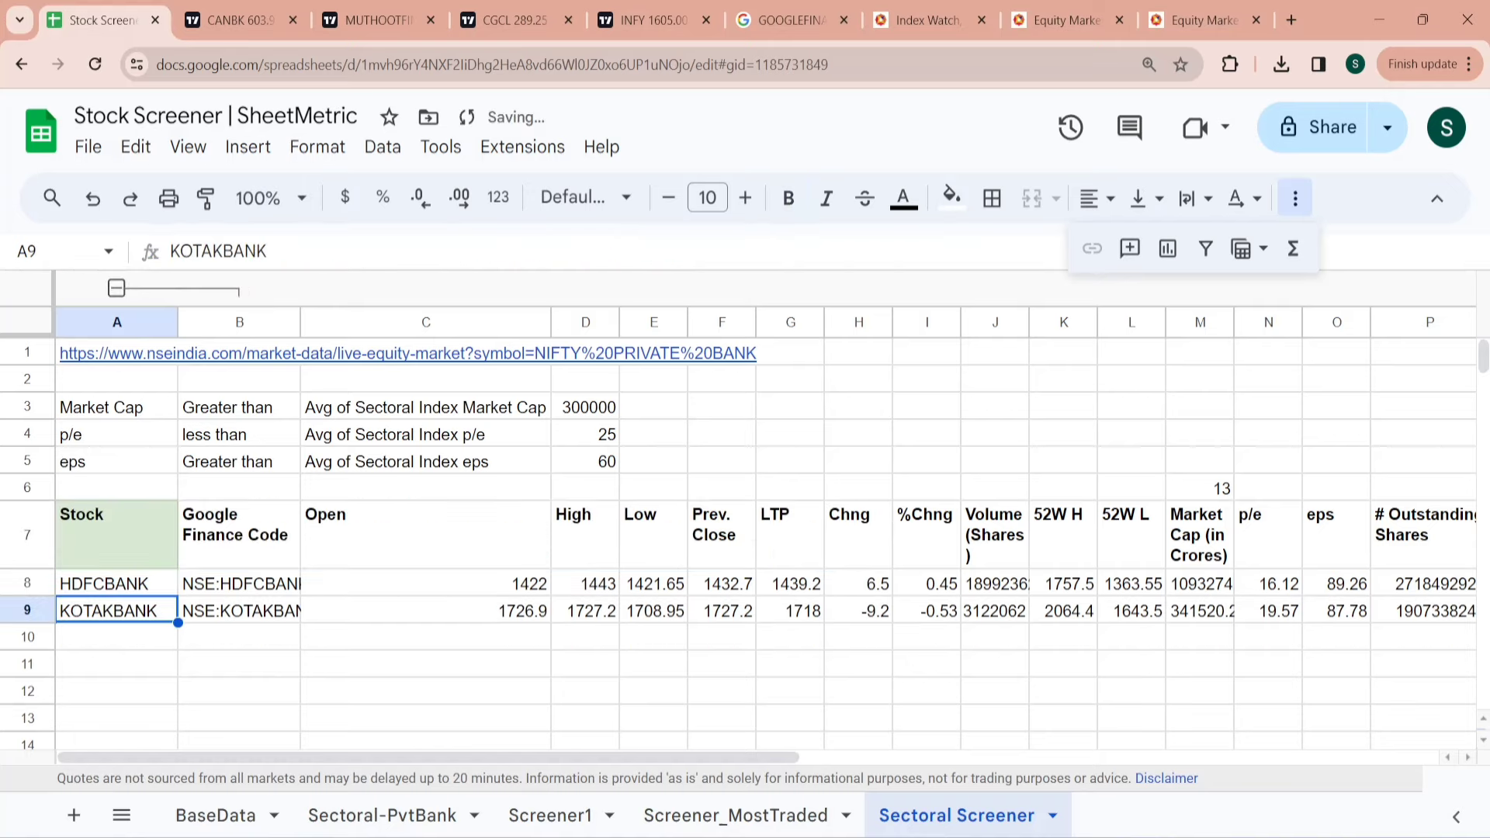
key("Up")
key("Right")
key("Right")
key("Right")
key("Right")
key("Right")
key("Right")
key("Right")
key("Right")
key("Right")
key("Right")
key("Right")
key("Right")
key("Right")
key("Right")
key("Right")
key("Right")
key("Right")
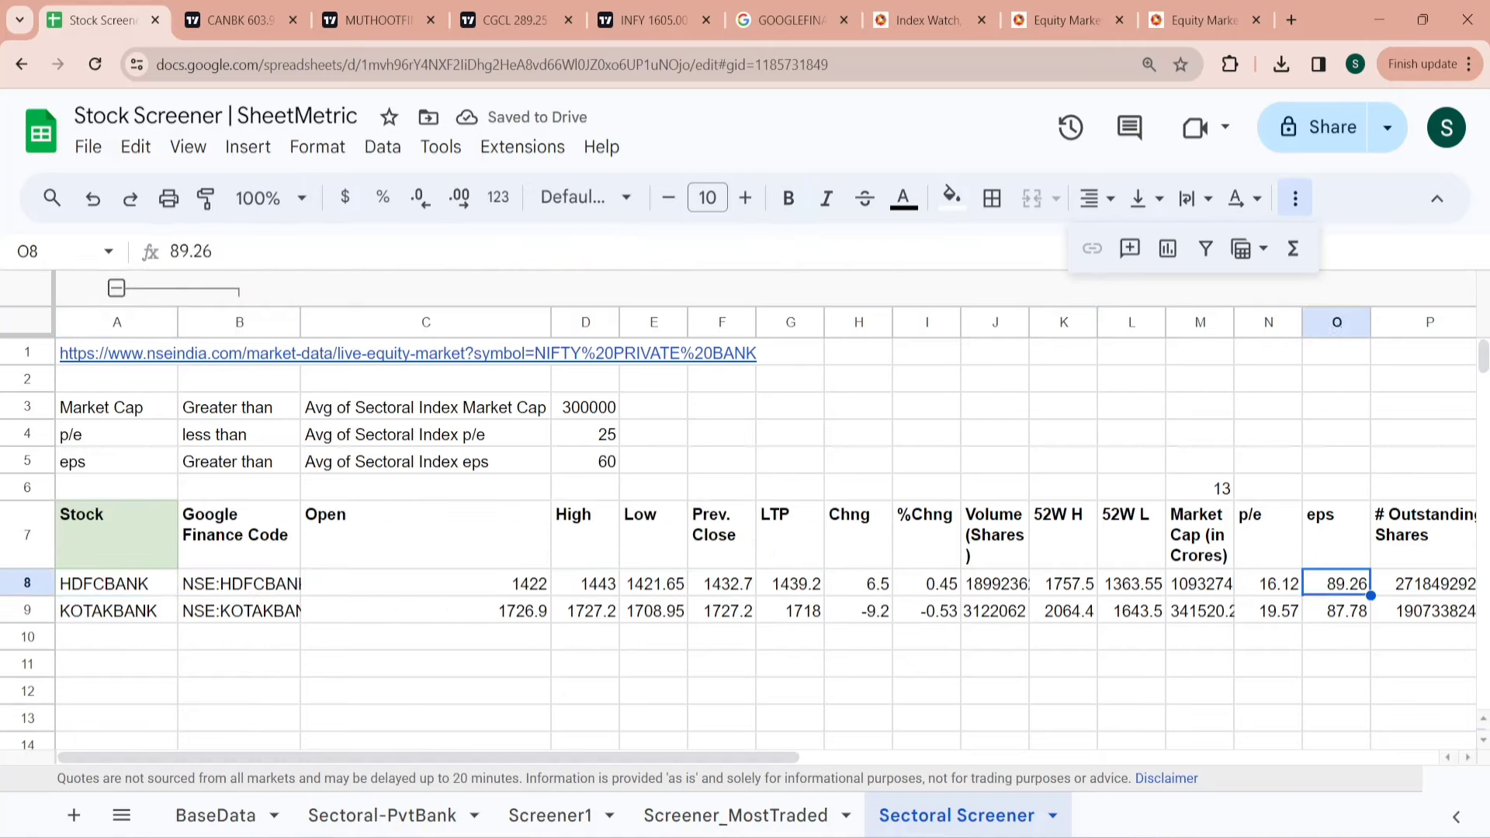
key("Right")
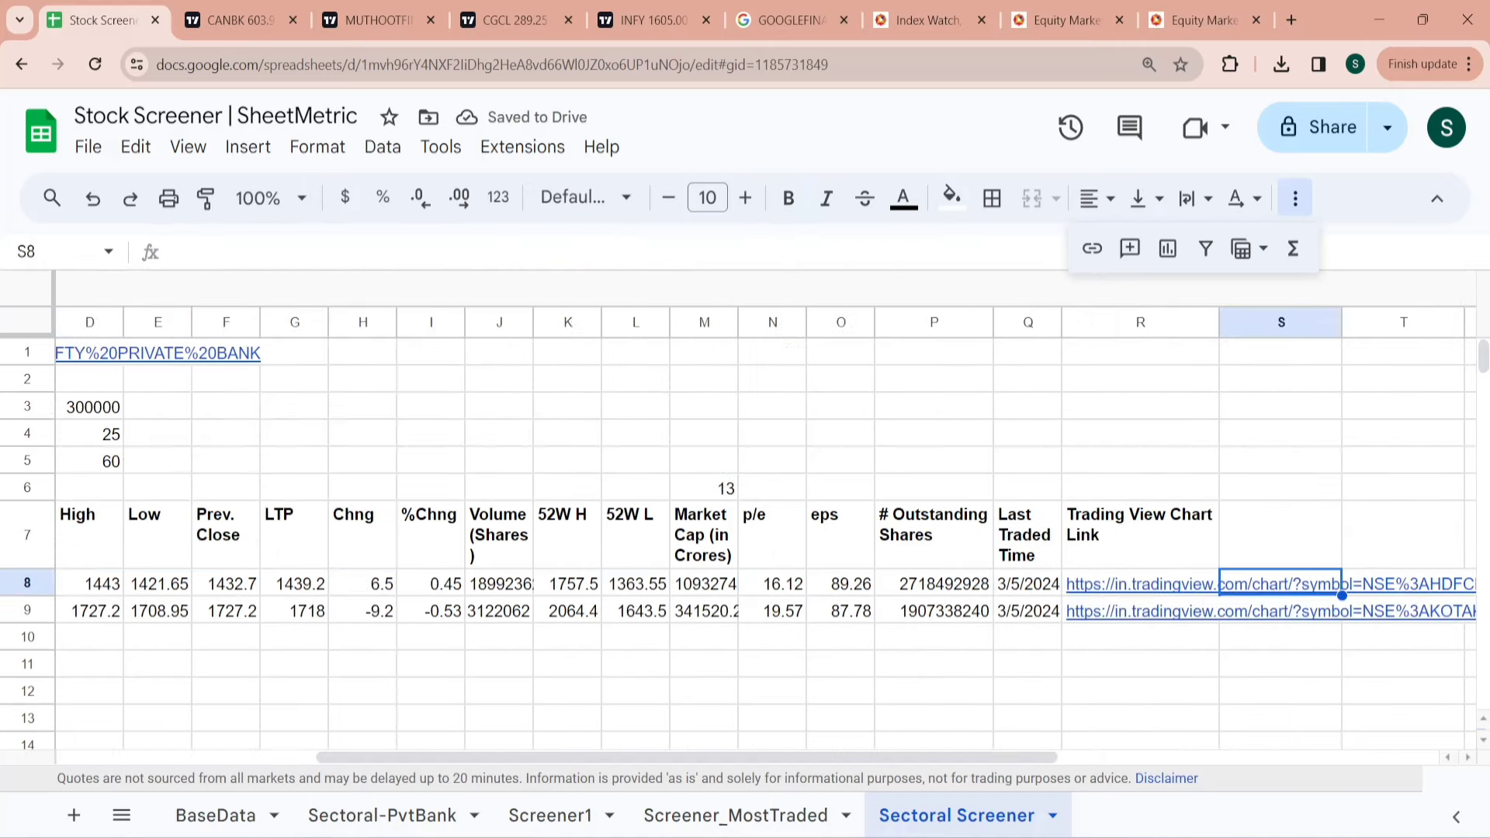
left_click(1135, 590)
left_click(712, 645)
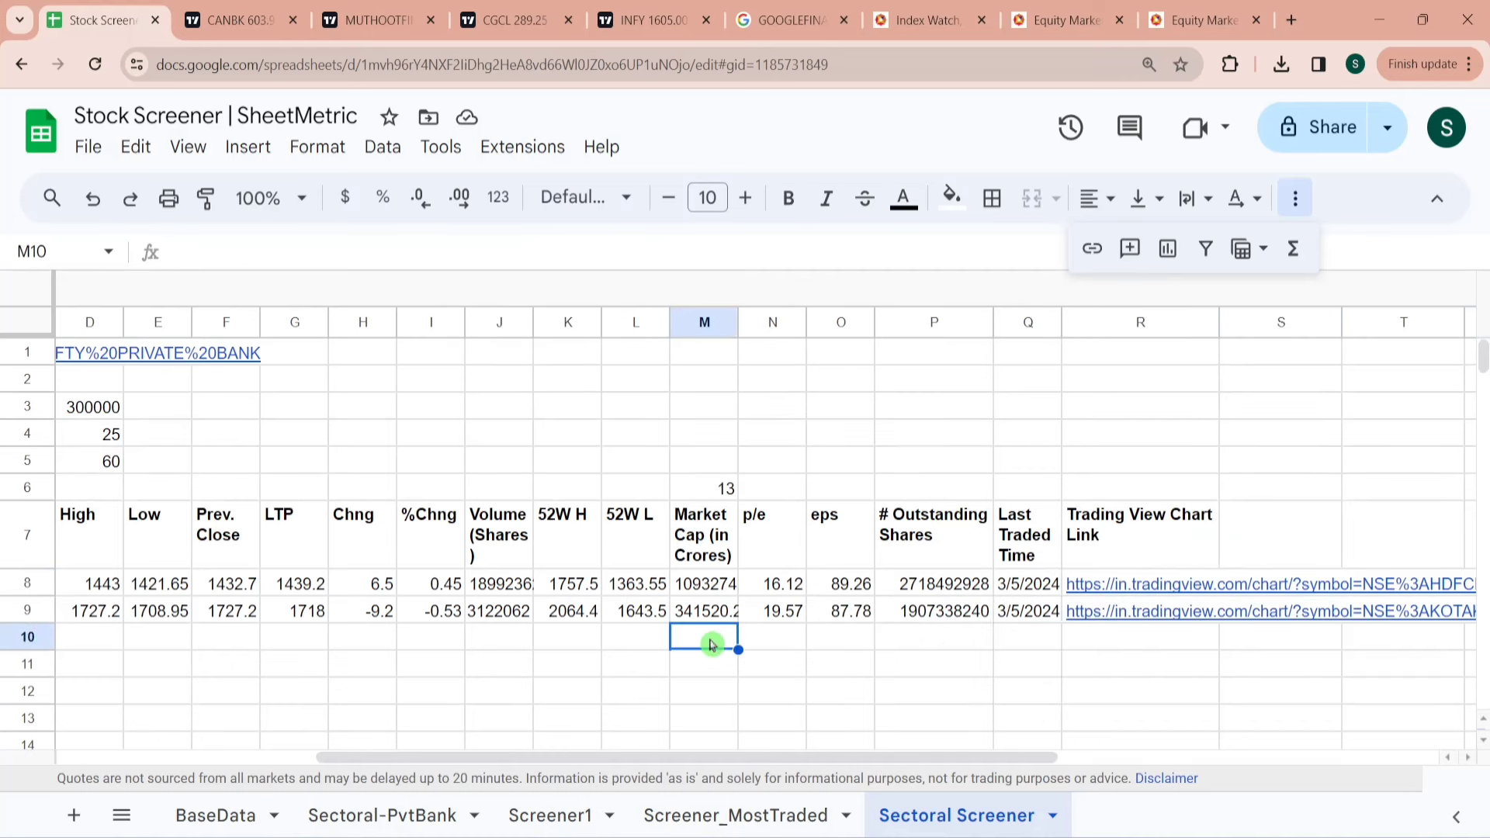